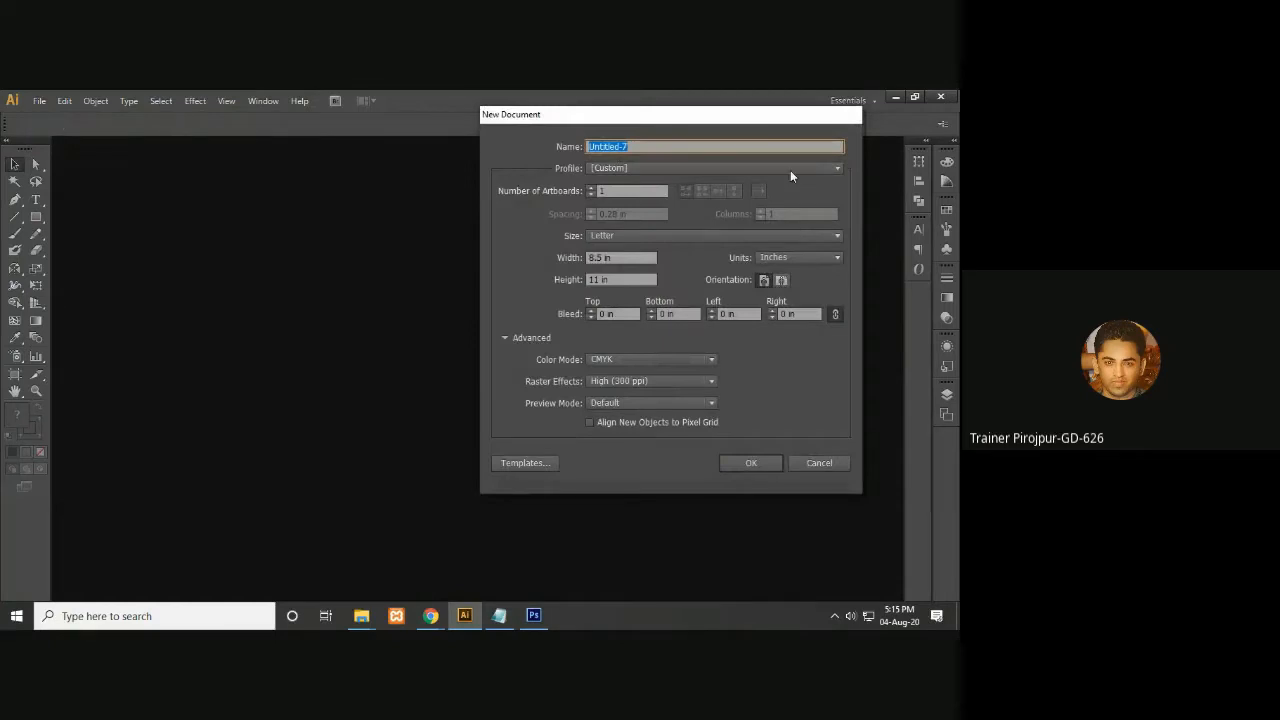
Set the new document's size to 30 in wide by 70 in high
click(620, 256)
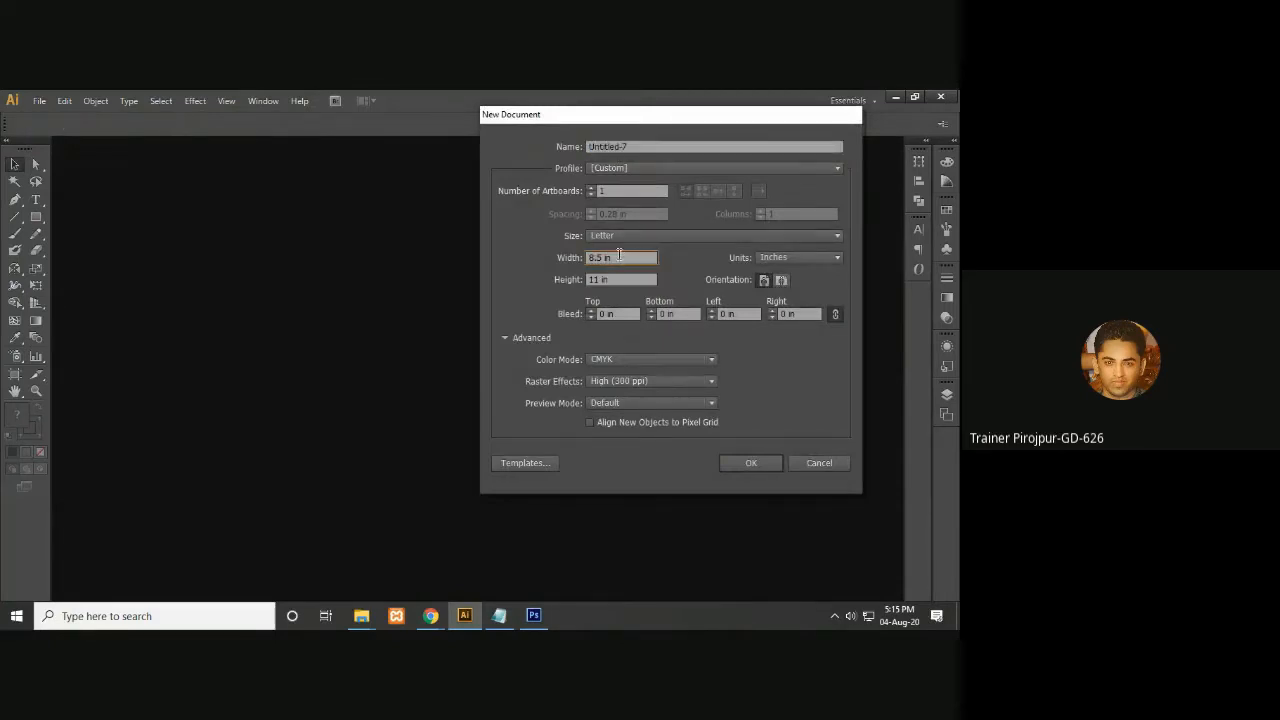
click(654, 232)
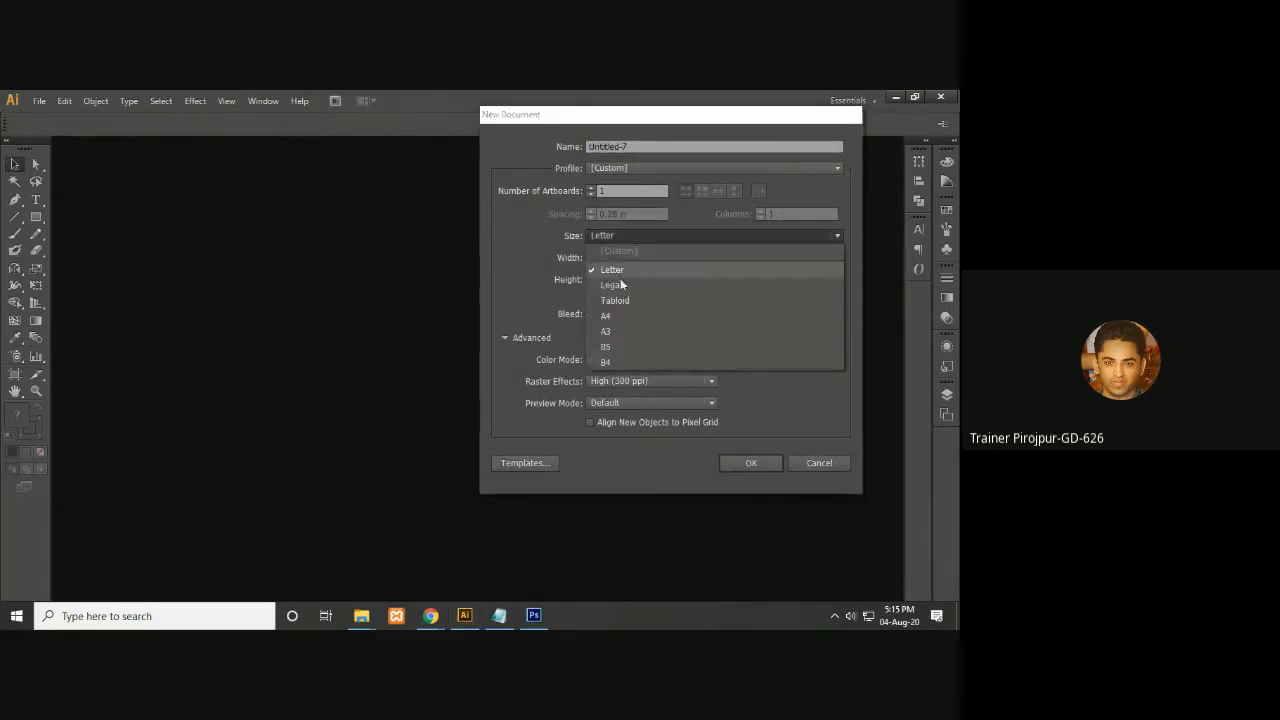
click(528, 273)
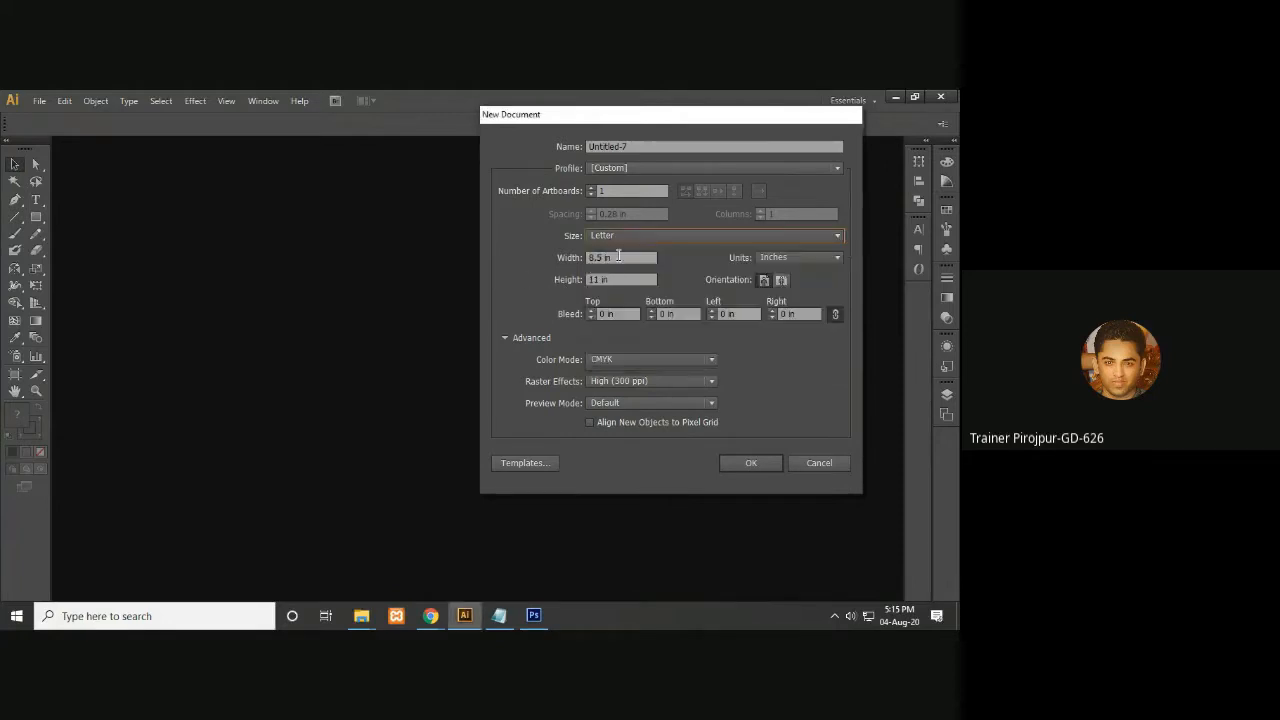
drag(629, 257, 550, 257)
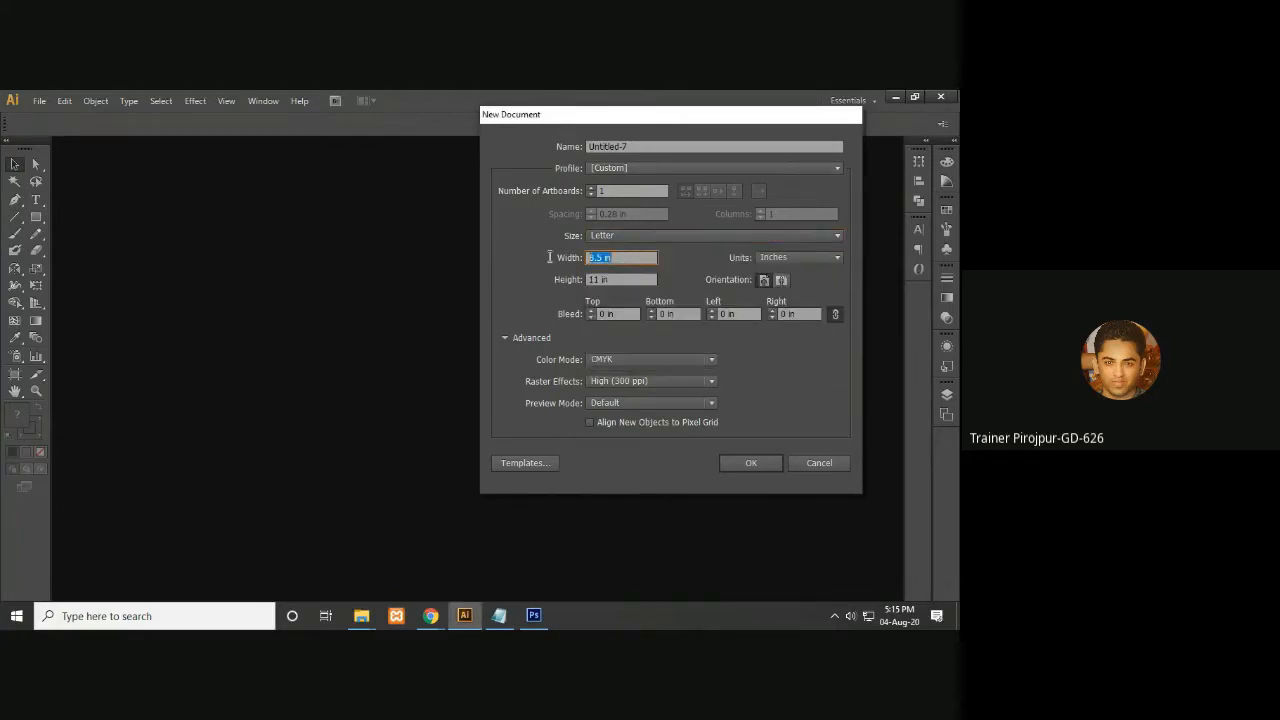
text(30)
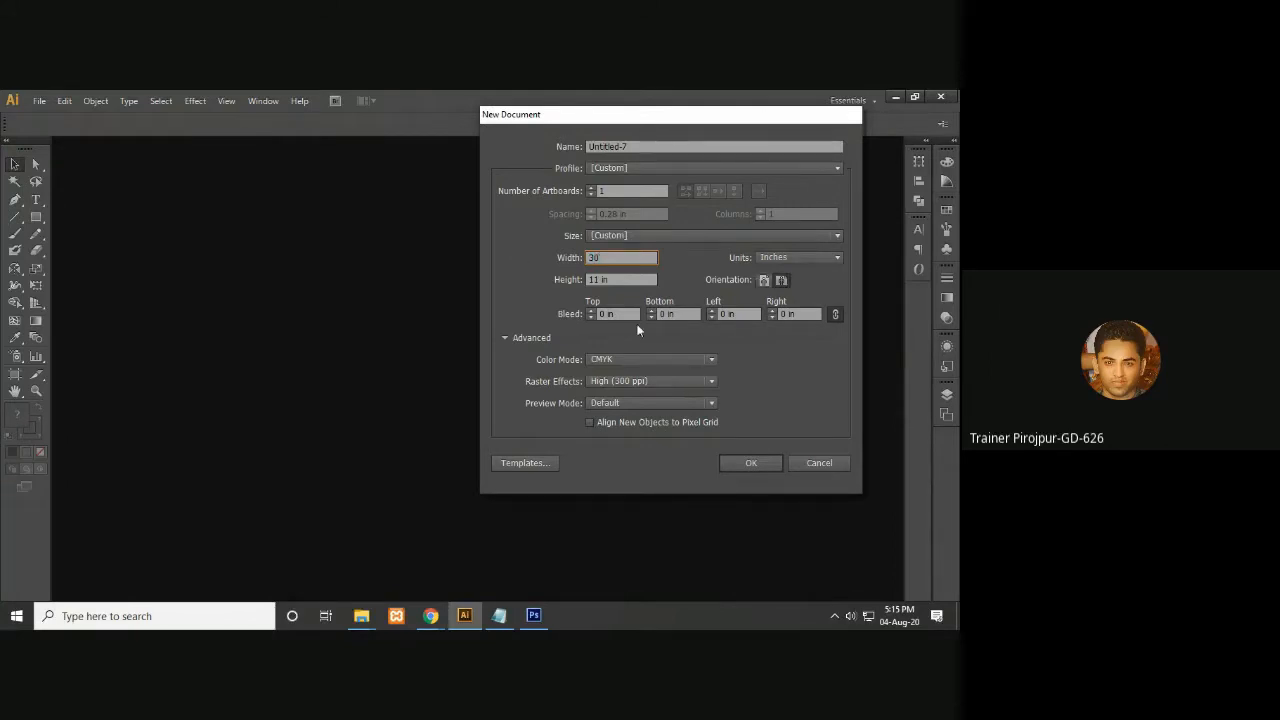
key(Tab)
text(70)
Set the new document's bleed to 0.5 in on all four sides
click(589, 310)
click(589, 311)
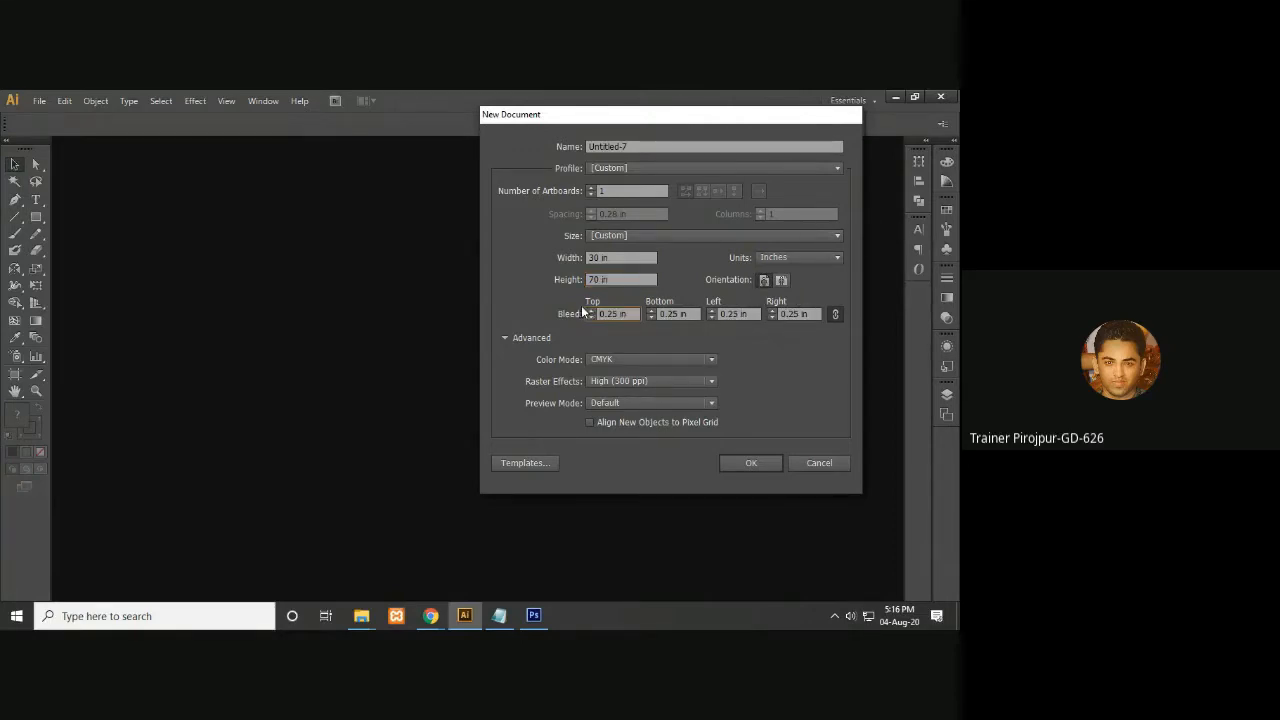
click(590, 311)
click(589, 311)
Choose CMYK color mode and Medium (150 ppi) raster effects, and create the document
click(668, 359)
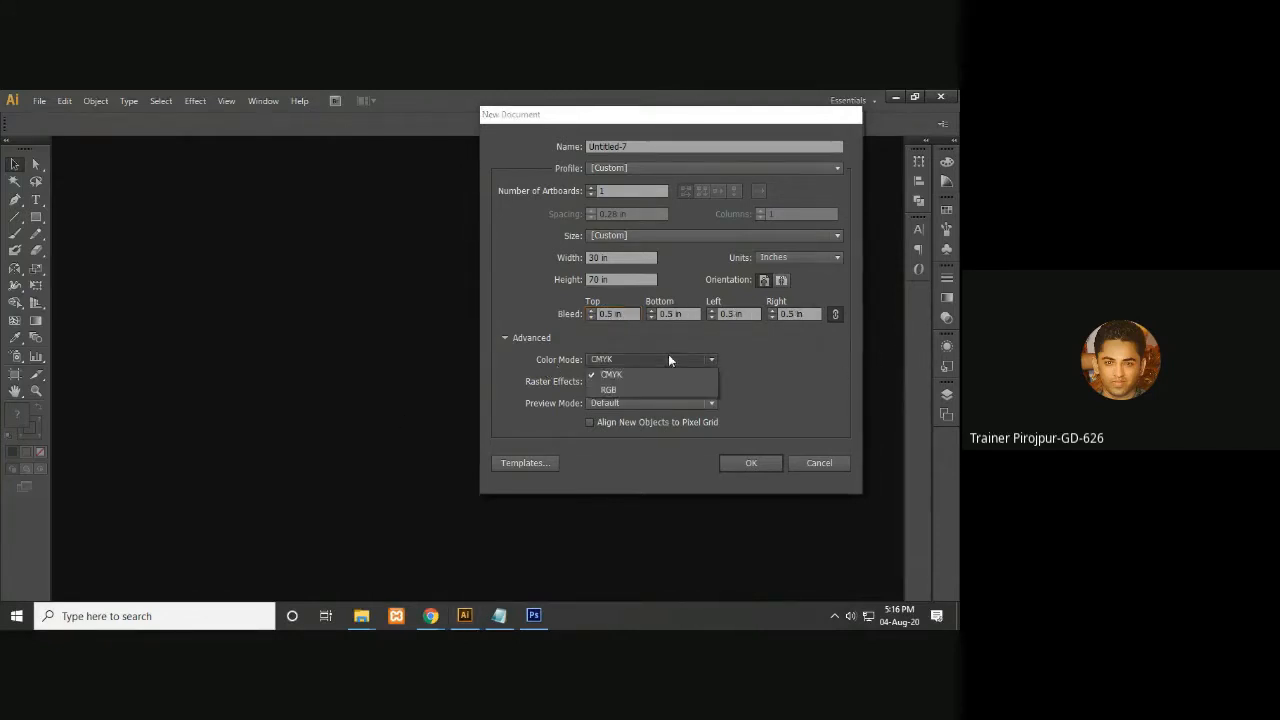
click(612, 374)
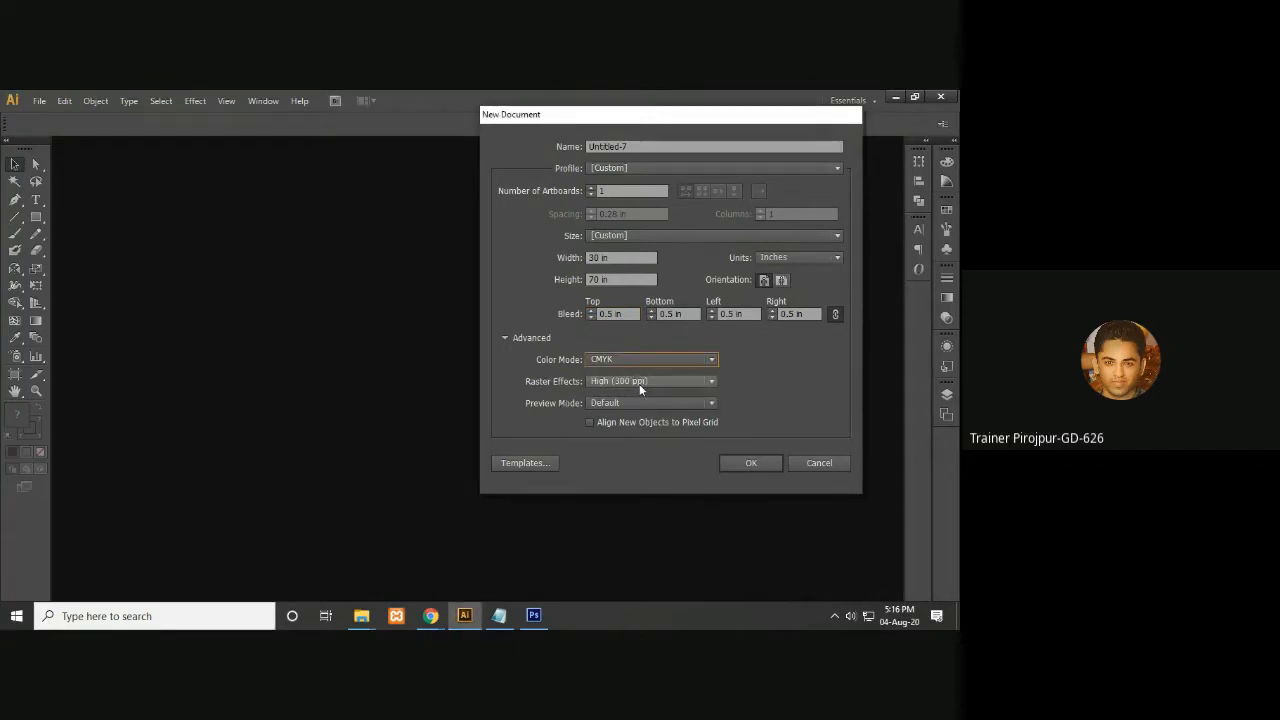
click(670, 382)
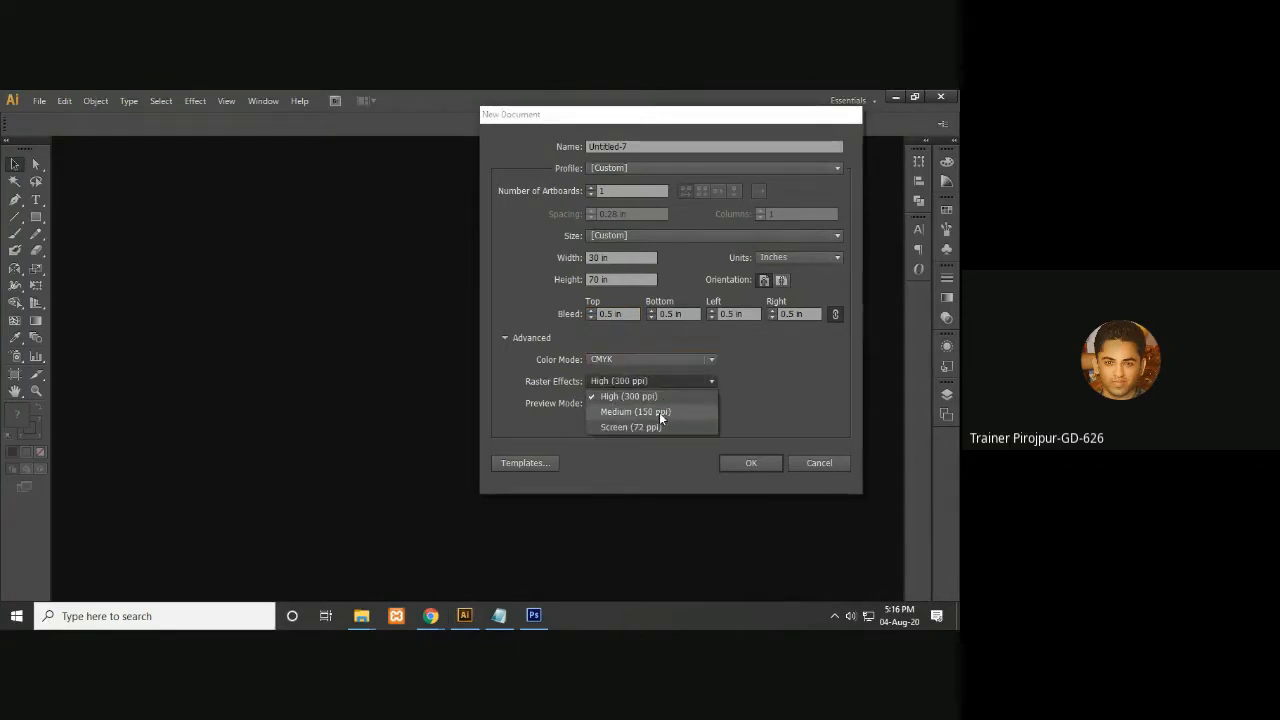
click(659, 414)
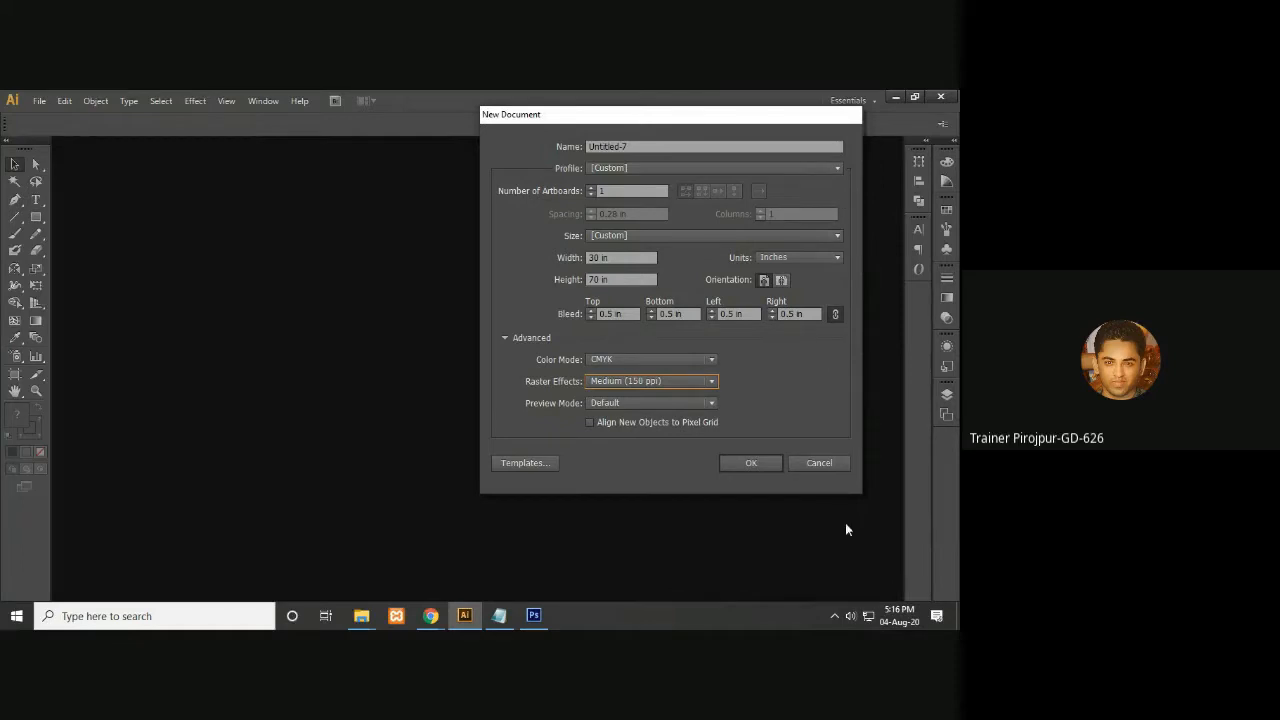
click(762, 464)
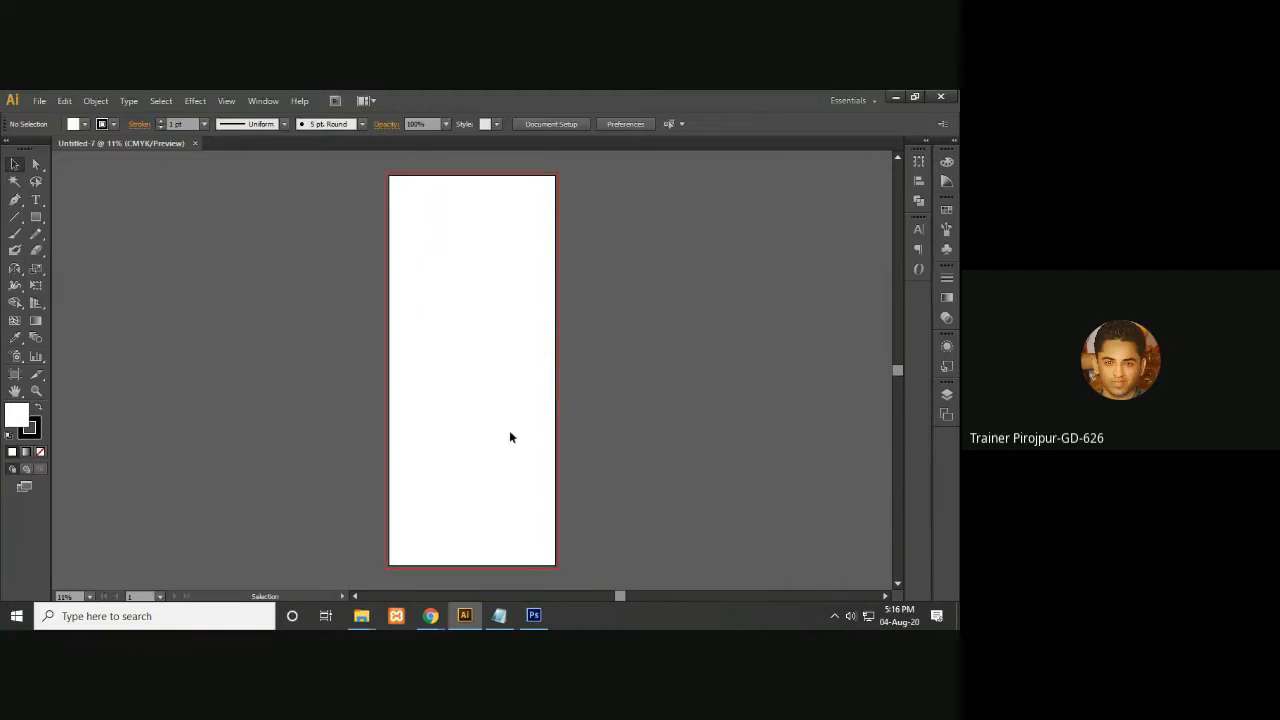
Create a rectangle exactly 30 in wide and 70 in high with the Rectangle tool
click(35, 218)
click(40, 215)
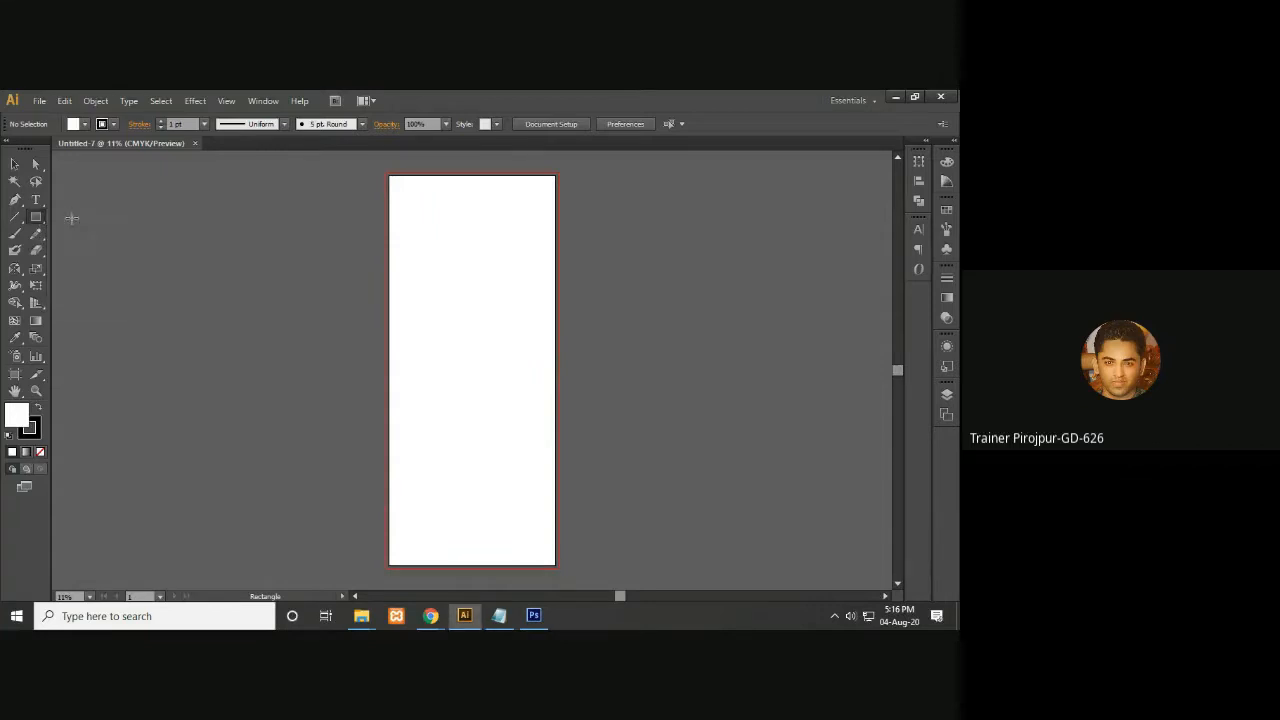
click(313, 257)
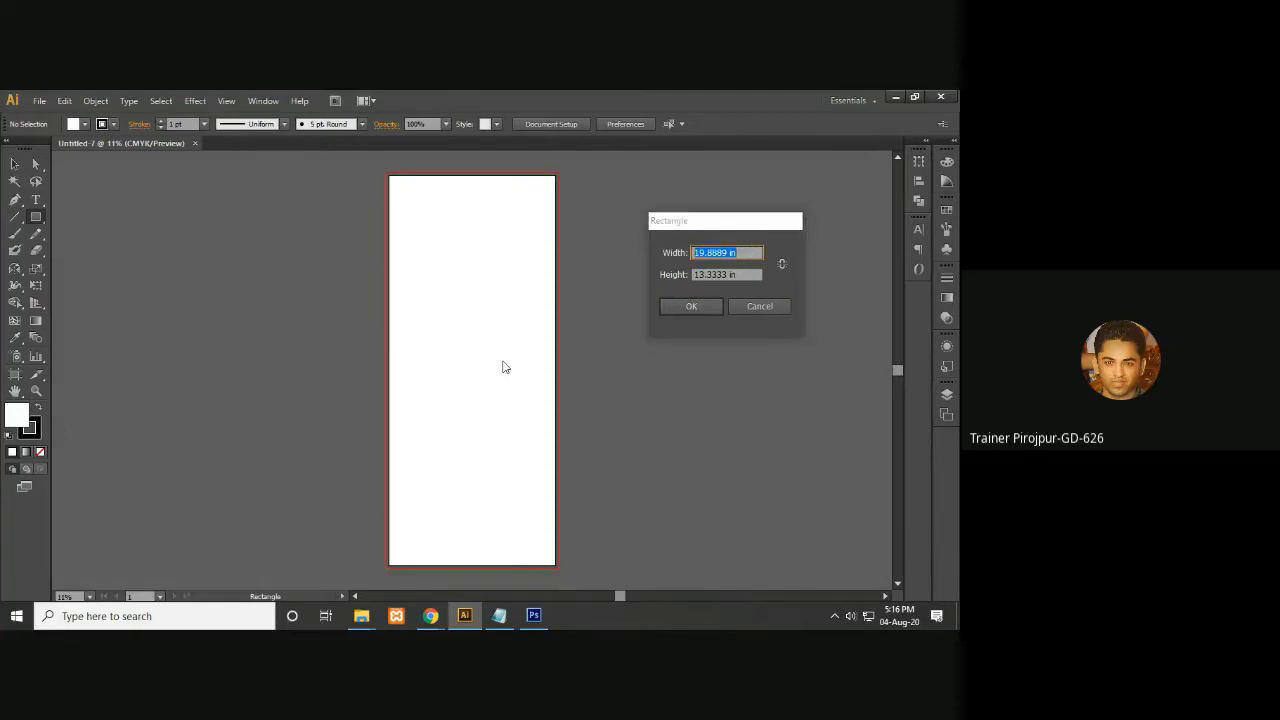
text(30)
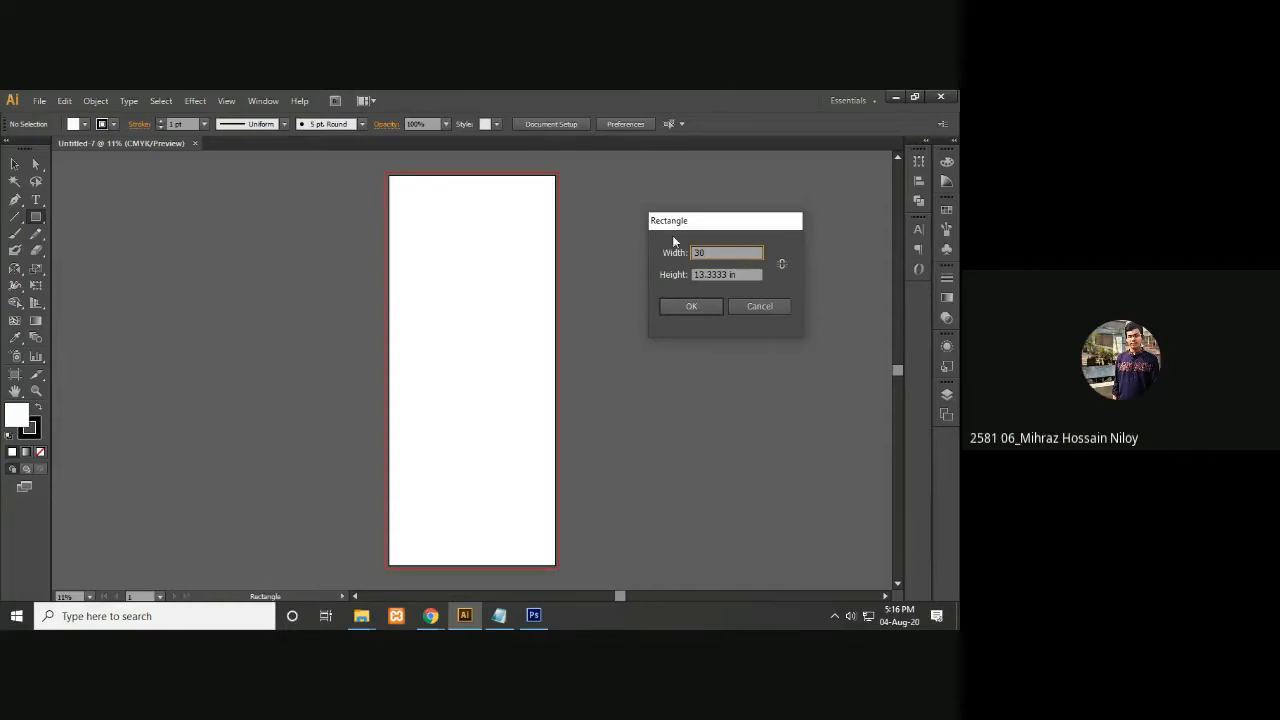
key(Tab)
text(6)
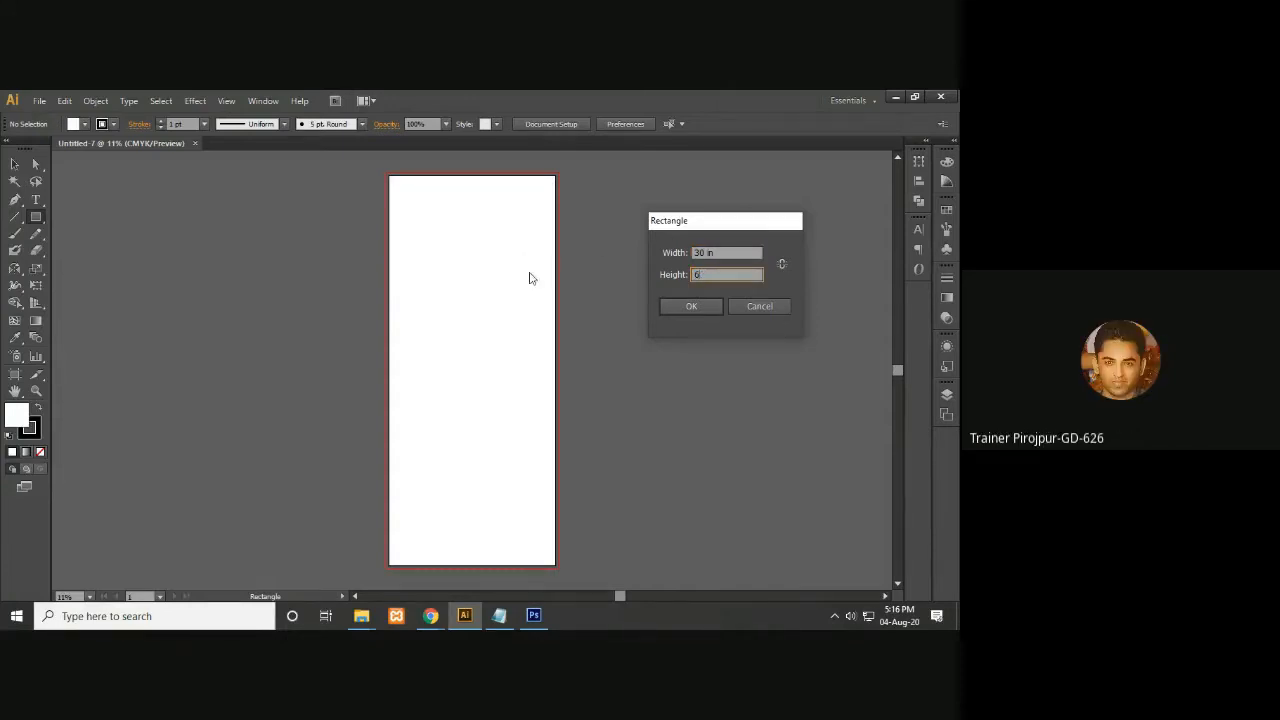
key(BackSpace)
key(BackSpace)
text(70)
click(691, 308)
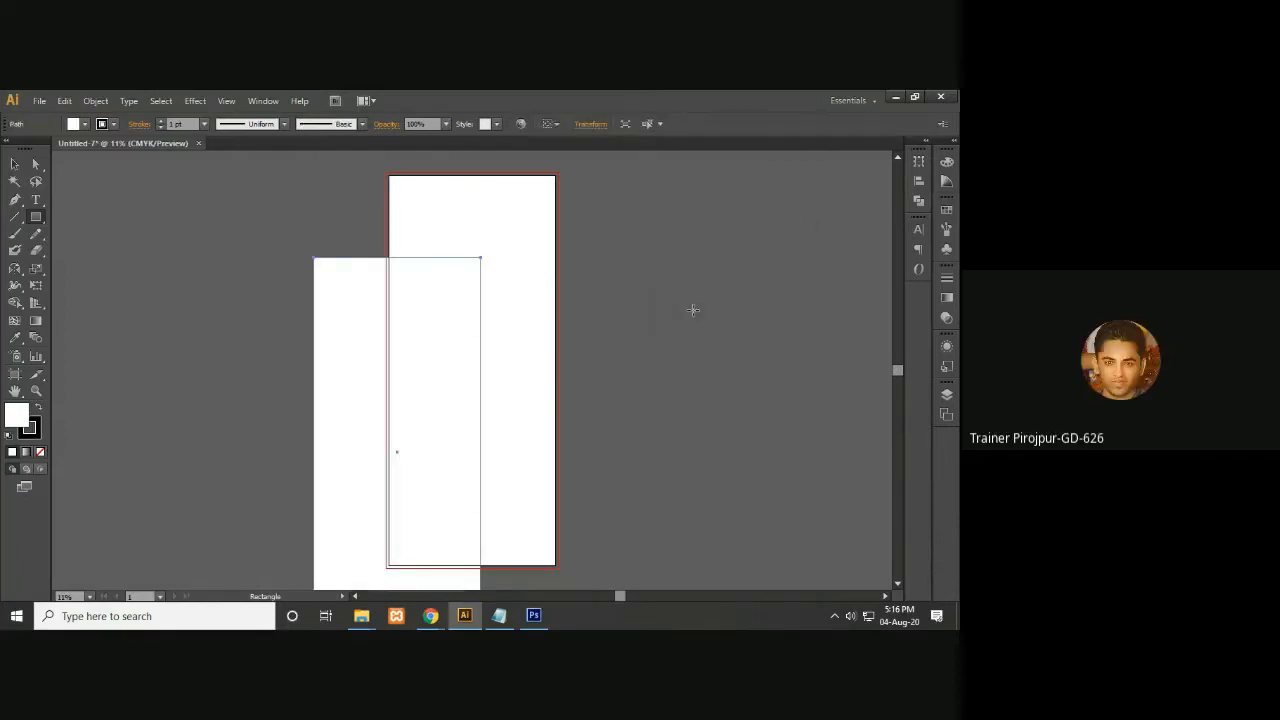
Align the rectangle to the artboard, centering it both horizontally and vertically
key(ctrl+minus)
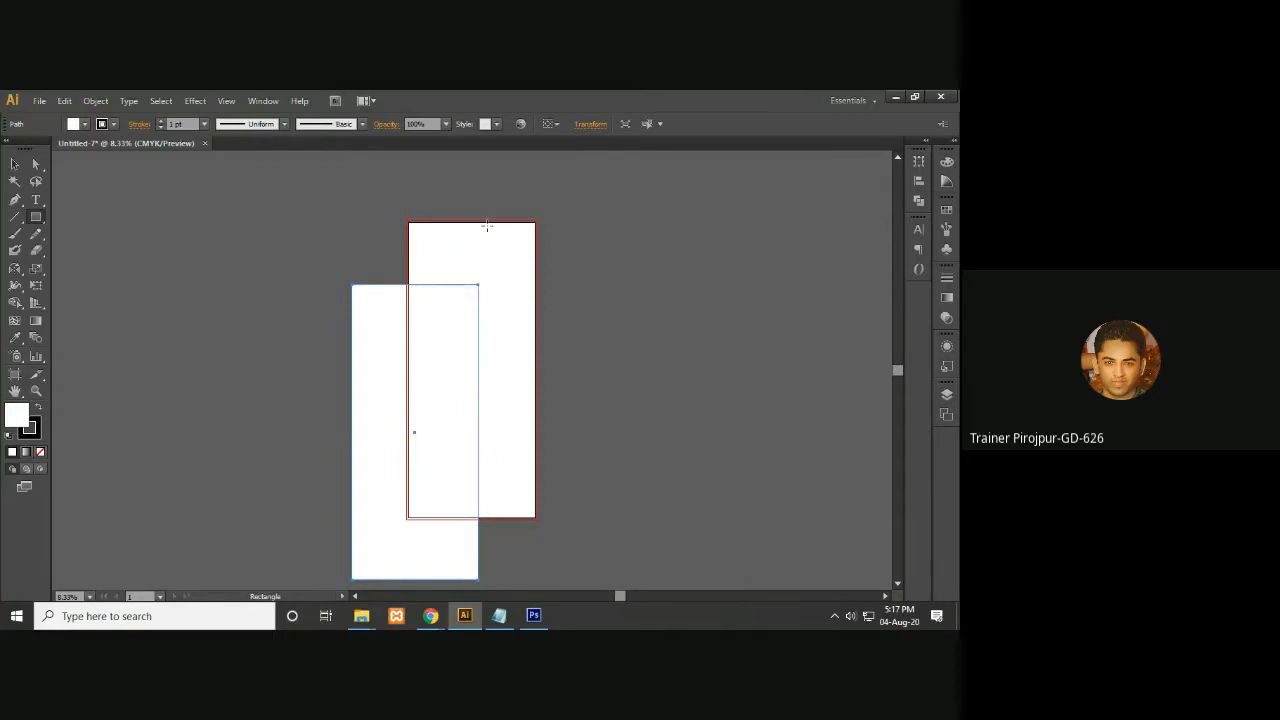
click(557, 125)
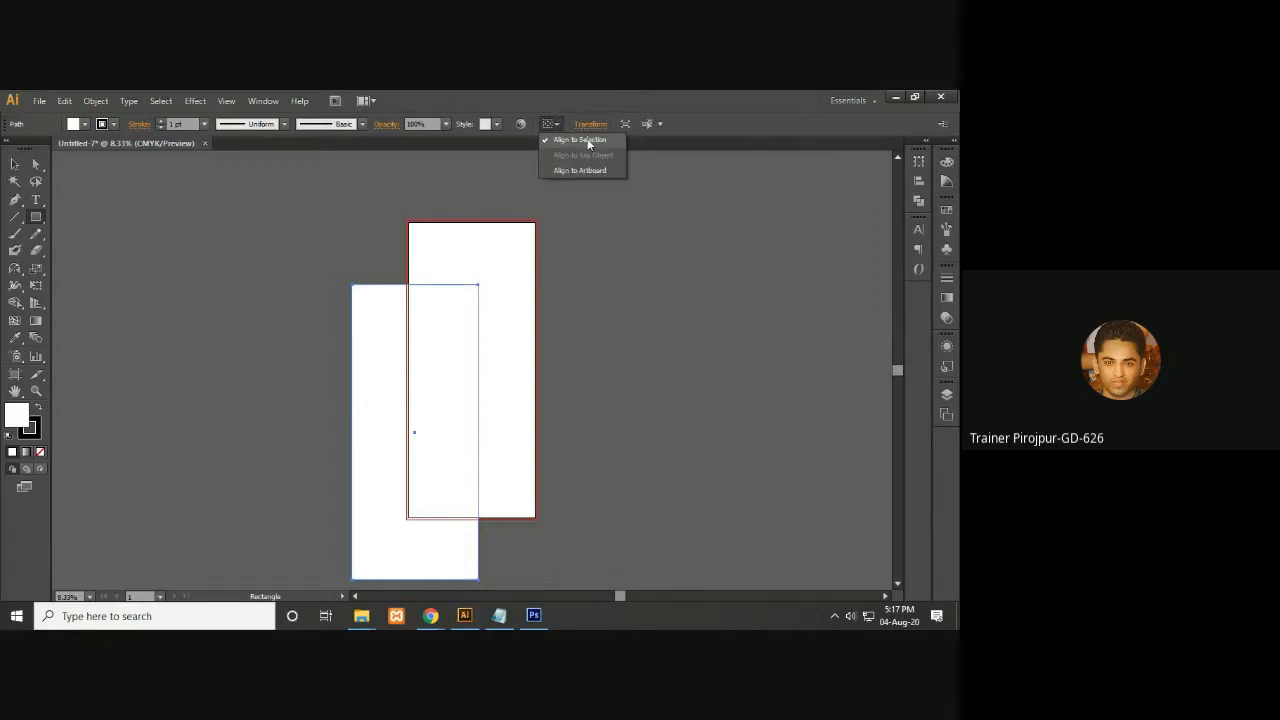
click(575, 171)
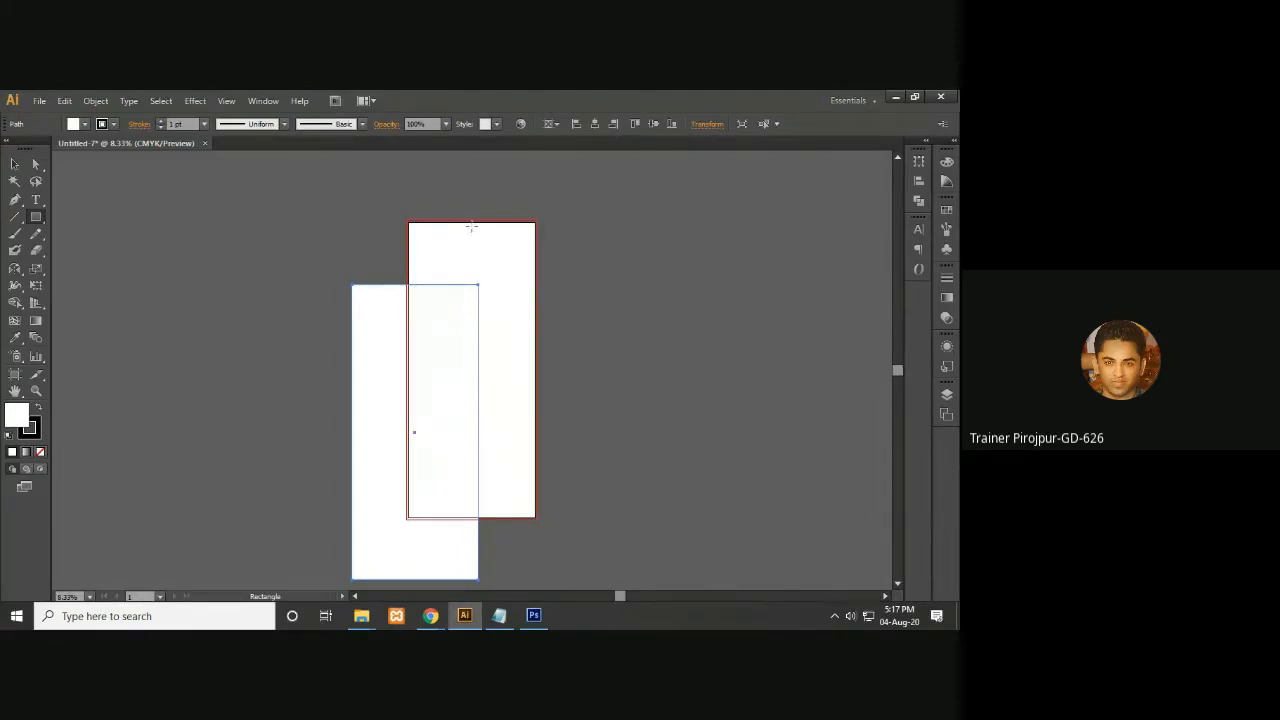
click(595, 125)
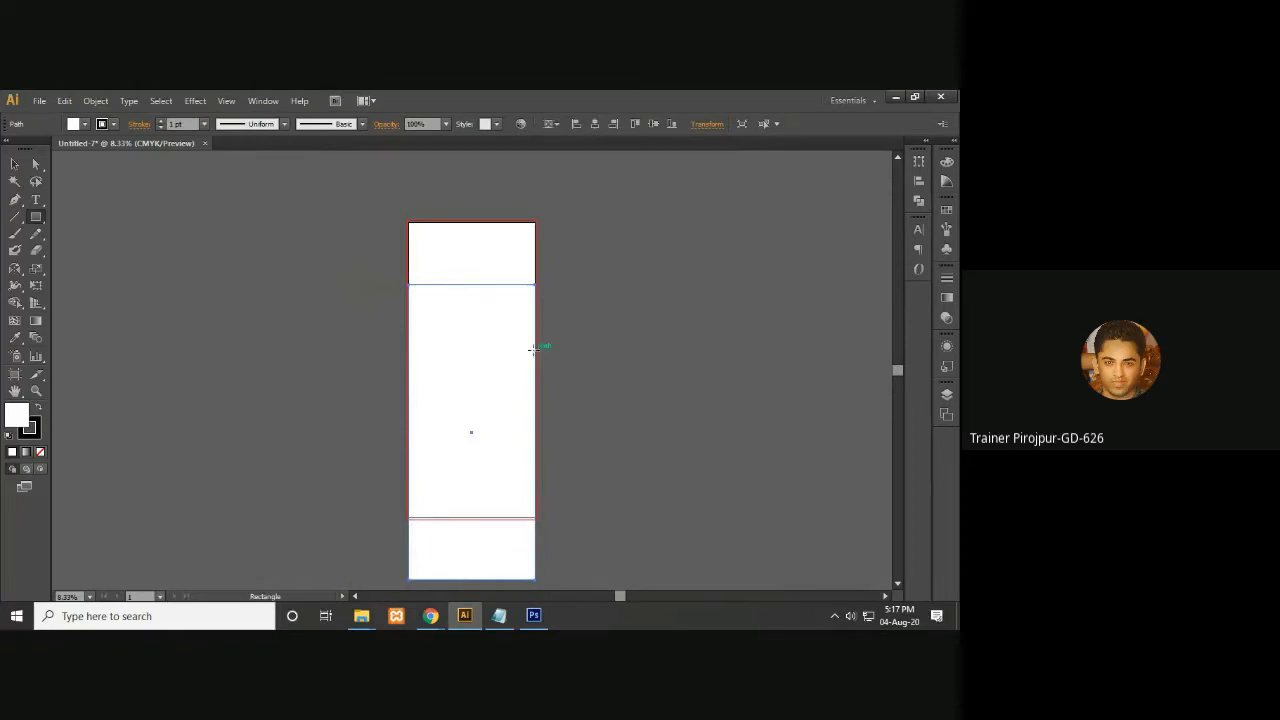
click(654, 125)
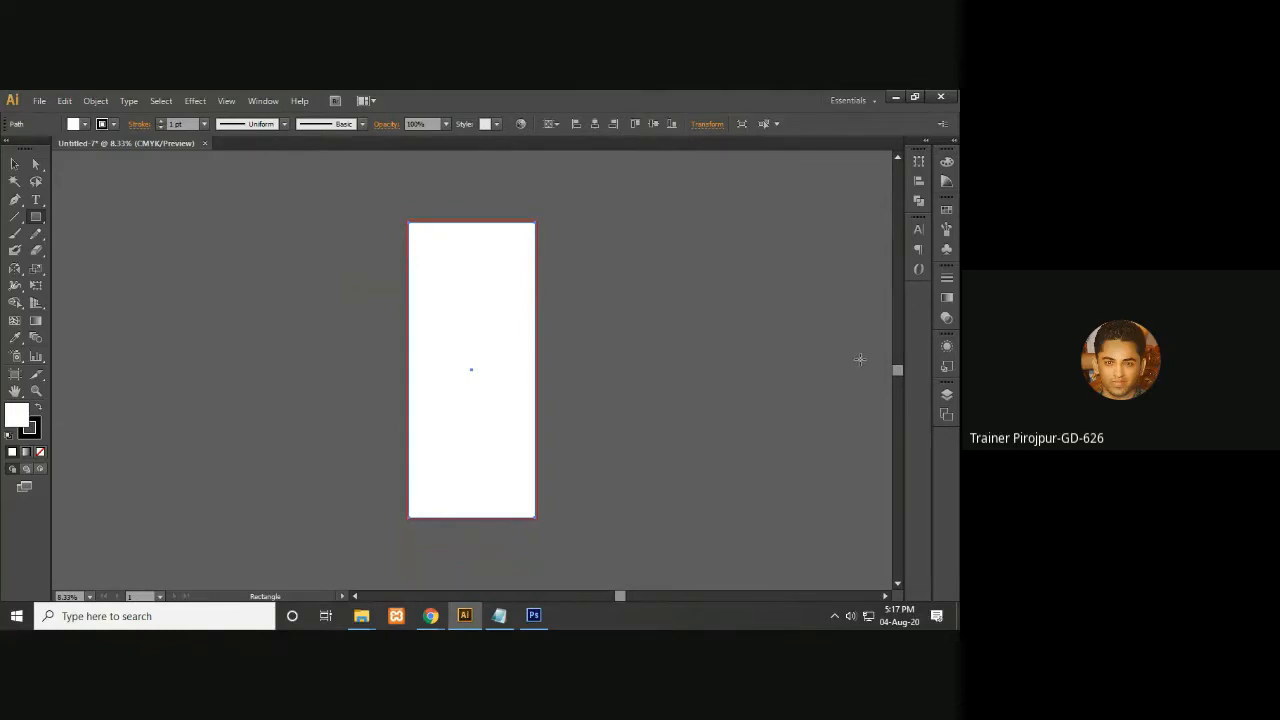
Inspect how the rectangle's edges line up with the artboard and the bleed lines
key(ctrl+plus)
key(ctrl+plus)
drag(690, 240, 651, 423)
drag(712, 345, 724, 324)
key(ctrl+minus)
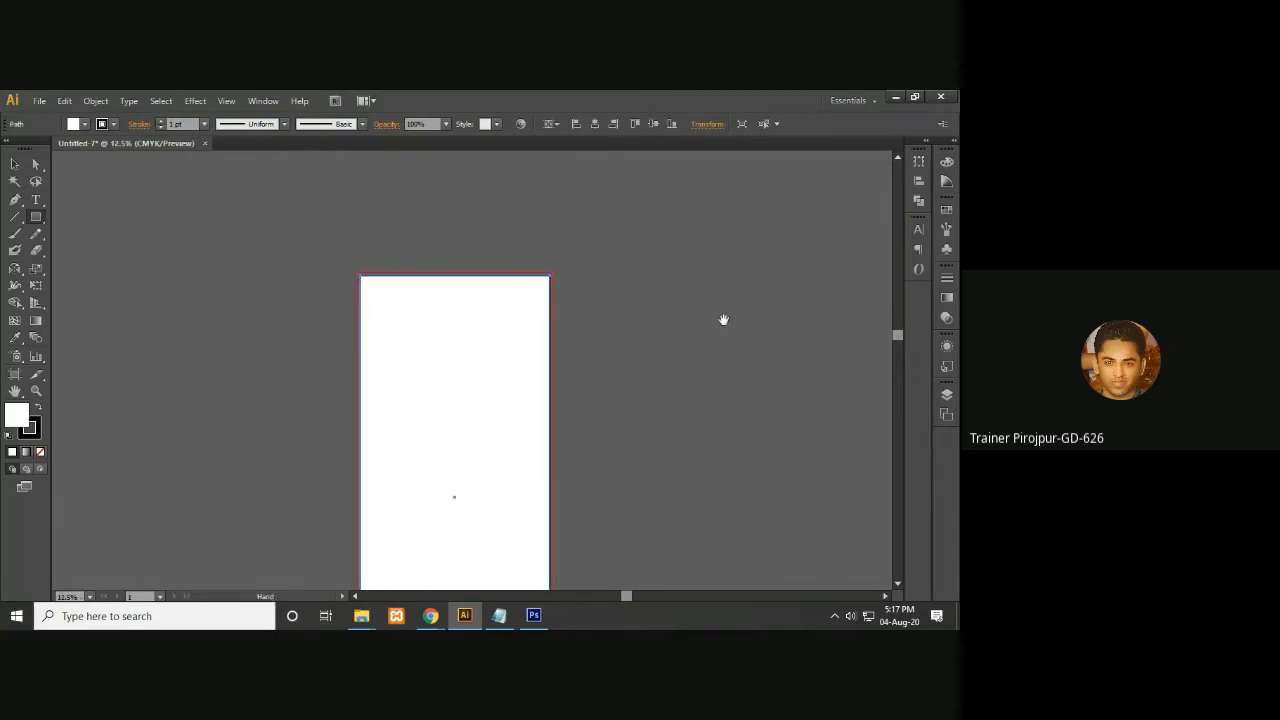
drag(608, 434, 637, 329)
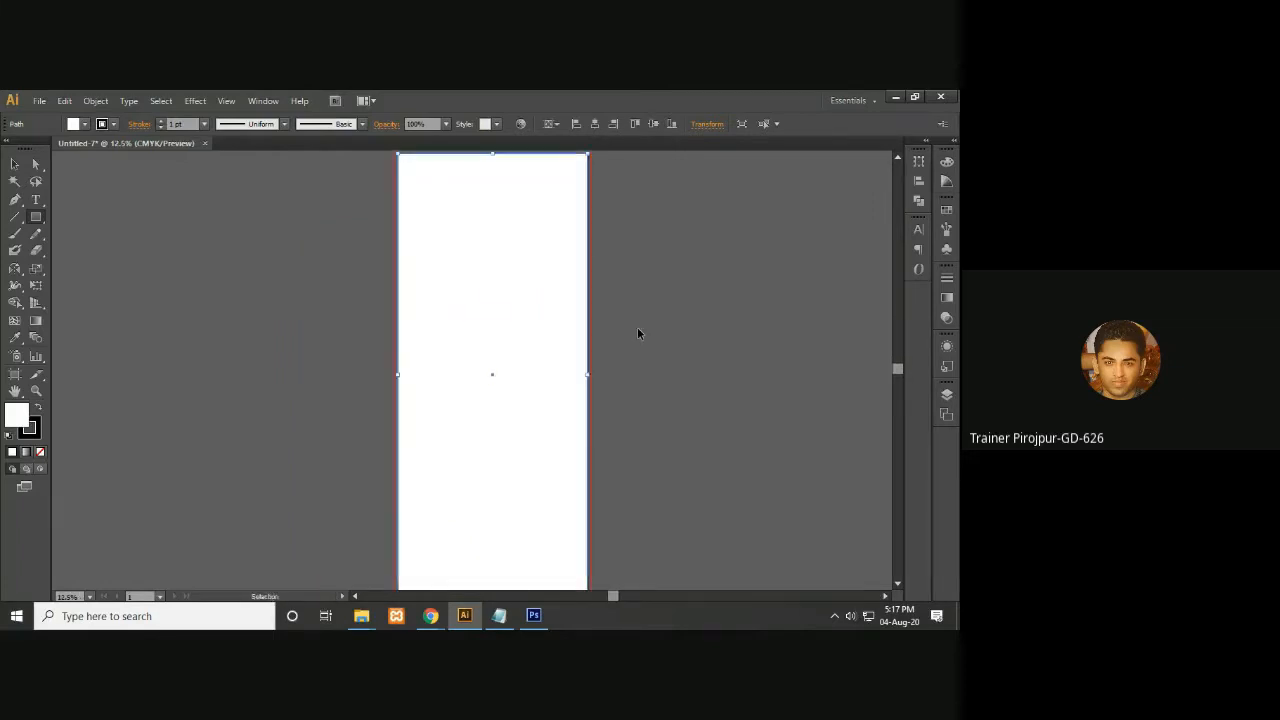
key(ctrl+minus)
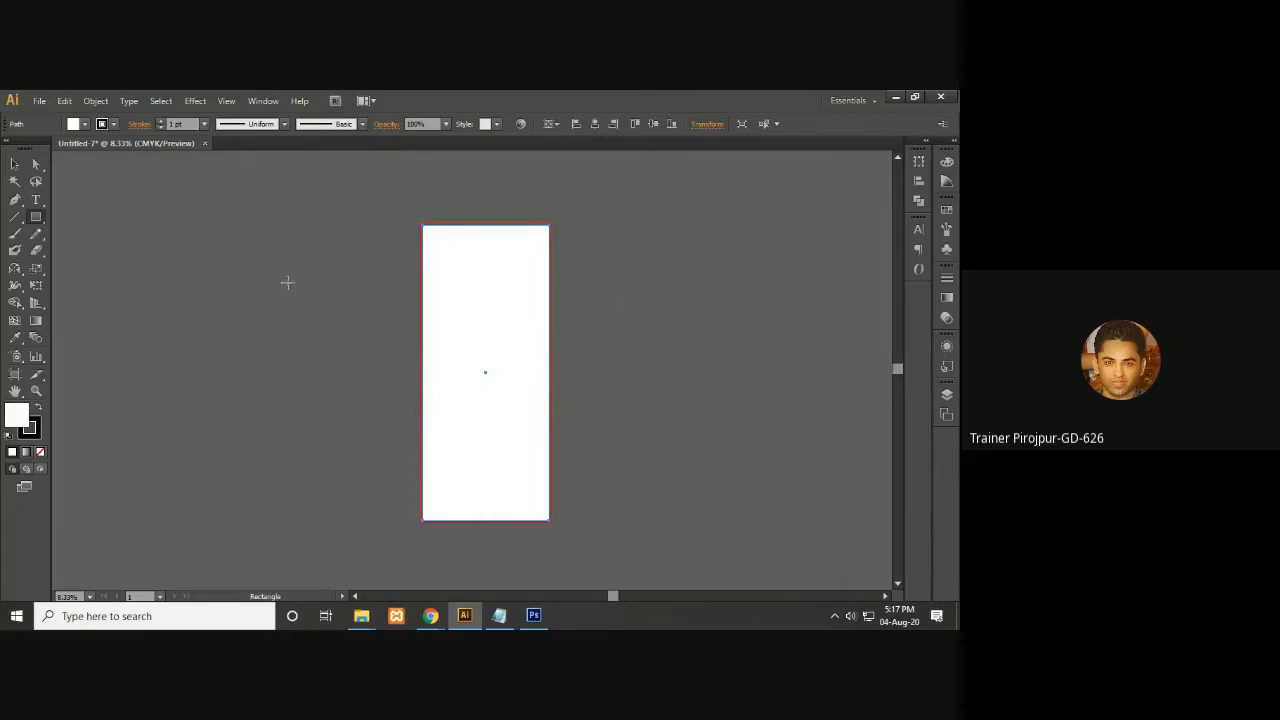
Offset the rectangle's path by -1 in with preview on and miter joins, and turn the inset path into guides
click(15, 164)
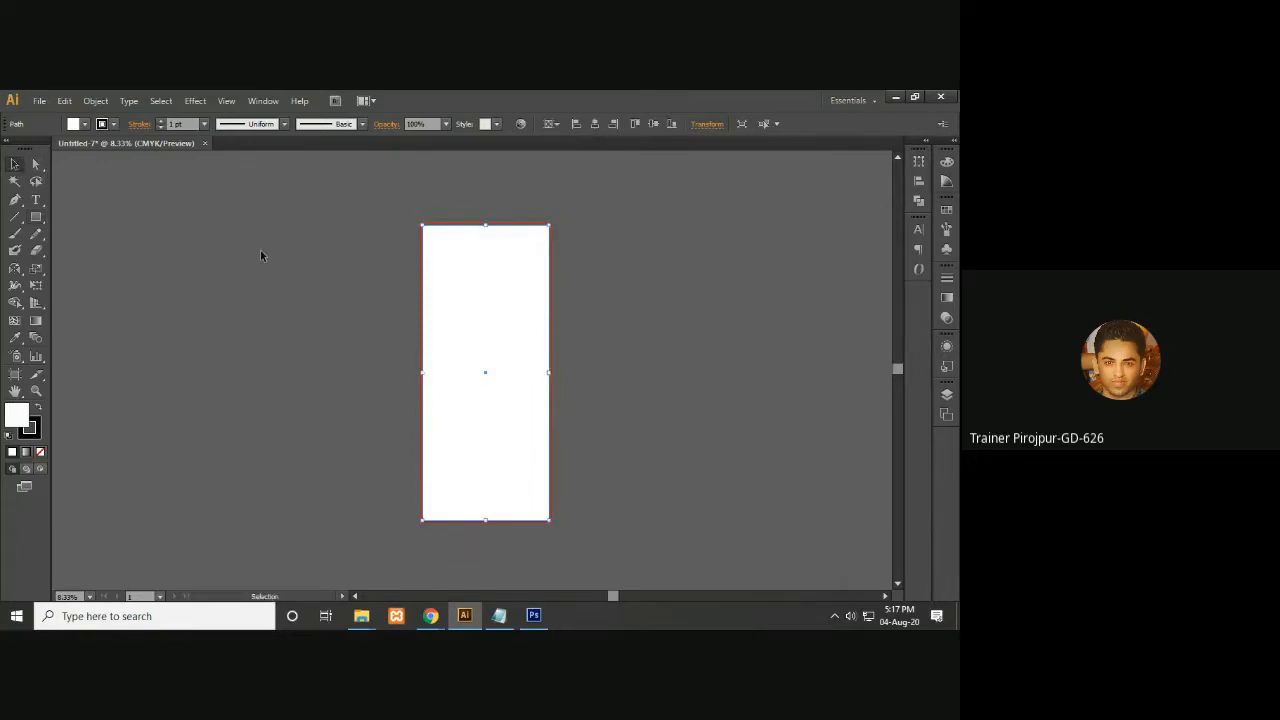
click(98, 106)
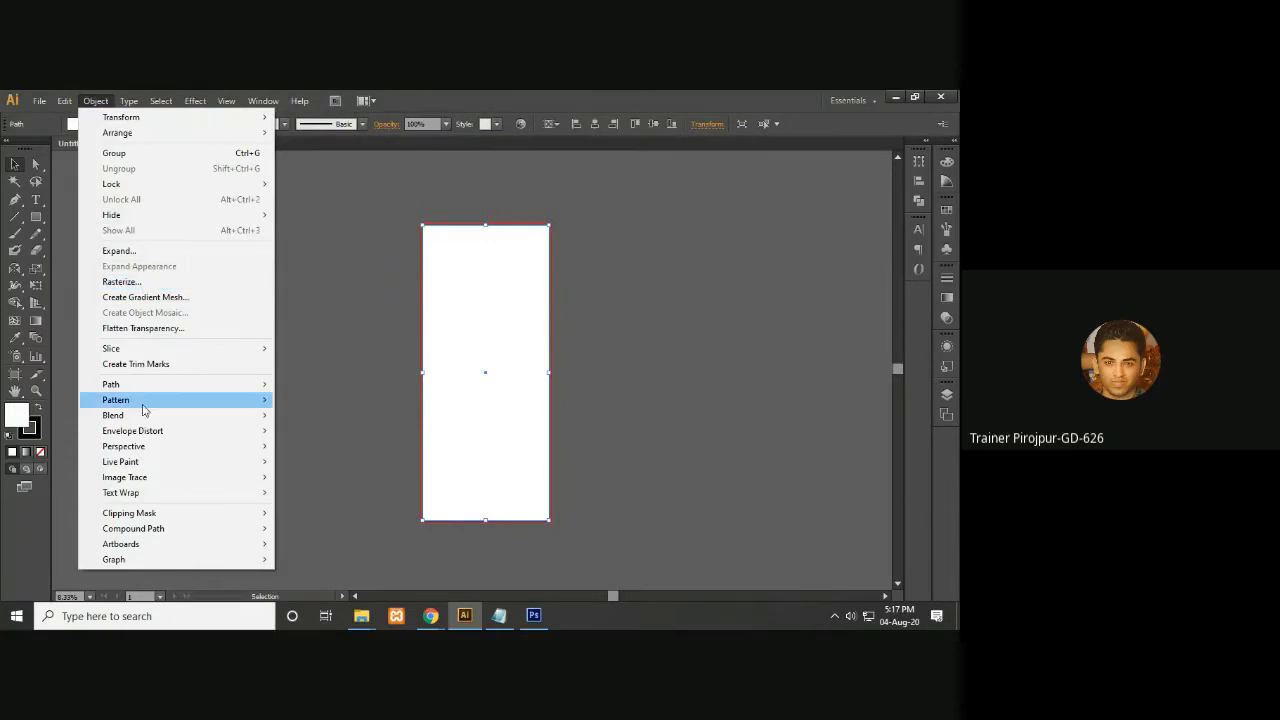
mouse_move(146, 392)
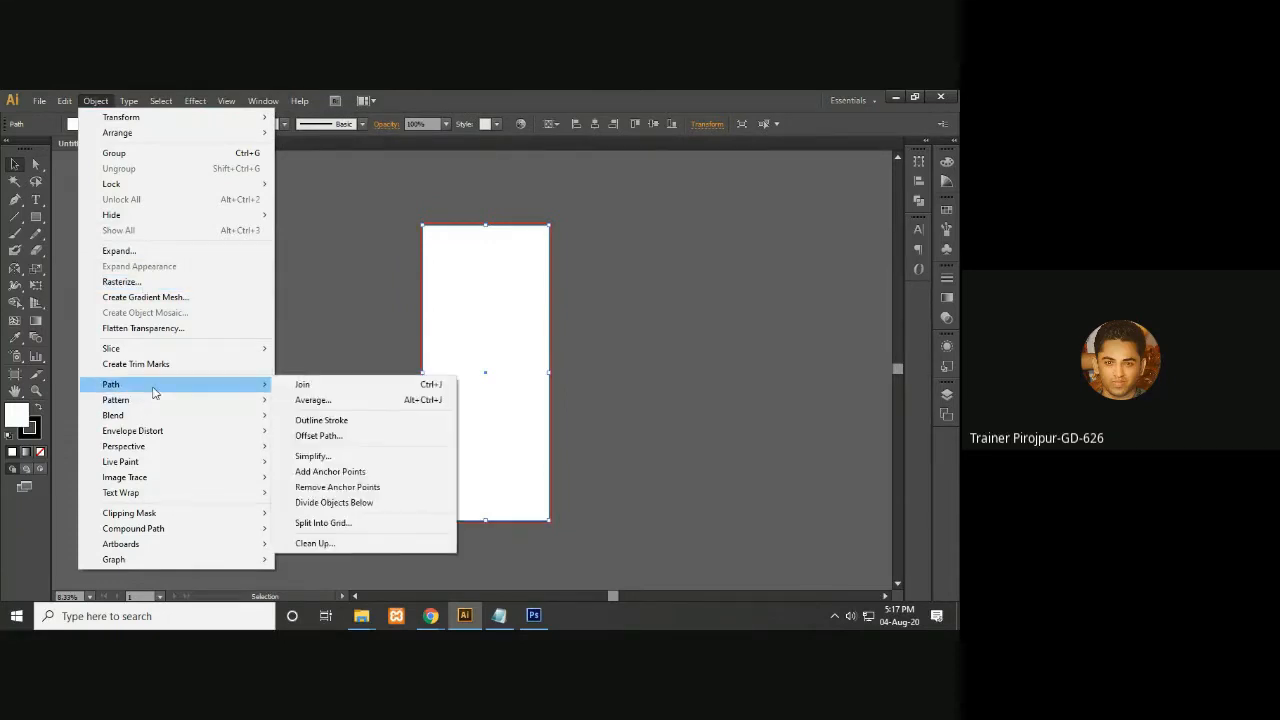
click(318, 436)
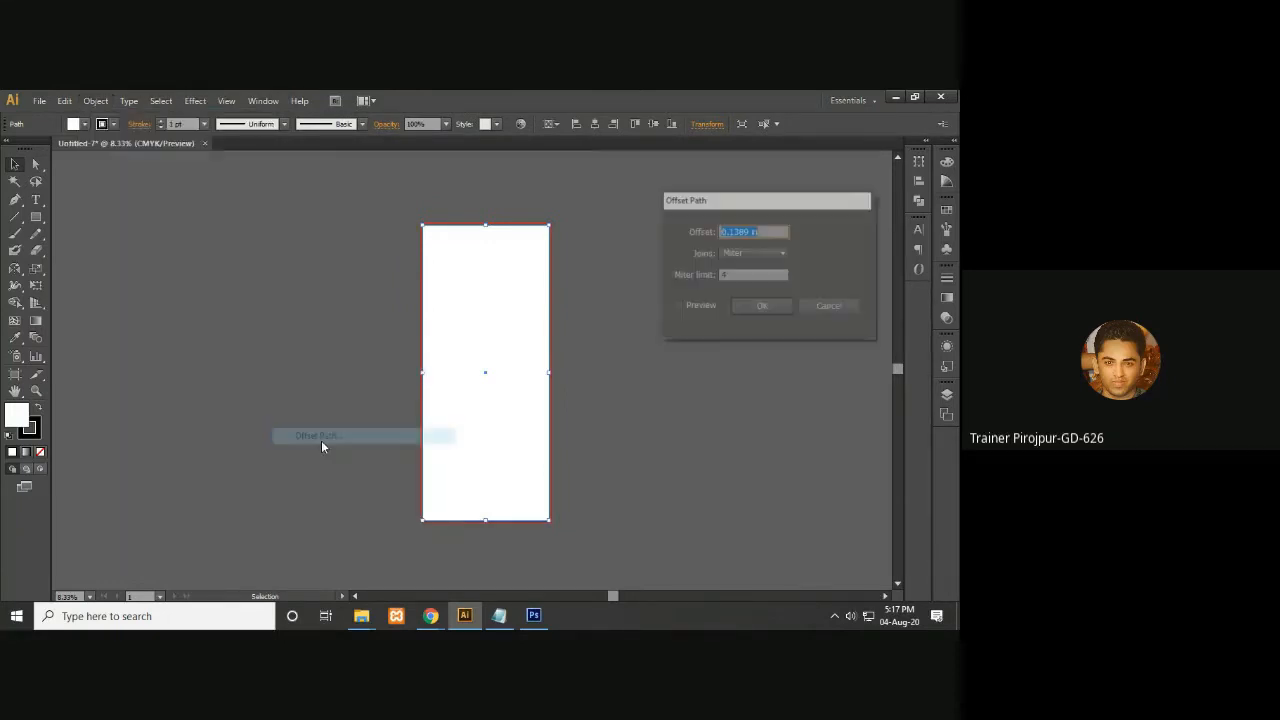
click(680, 308)
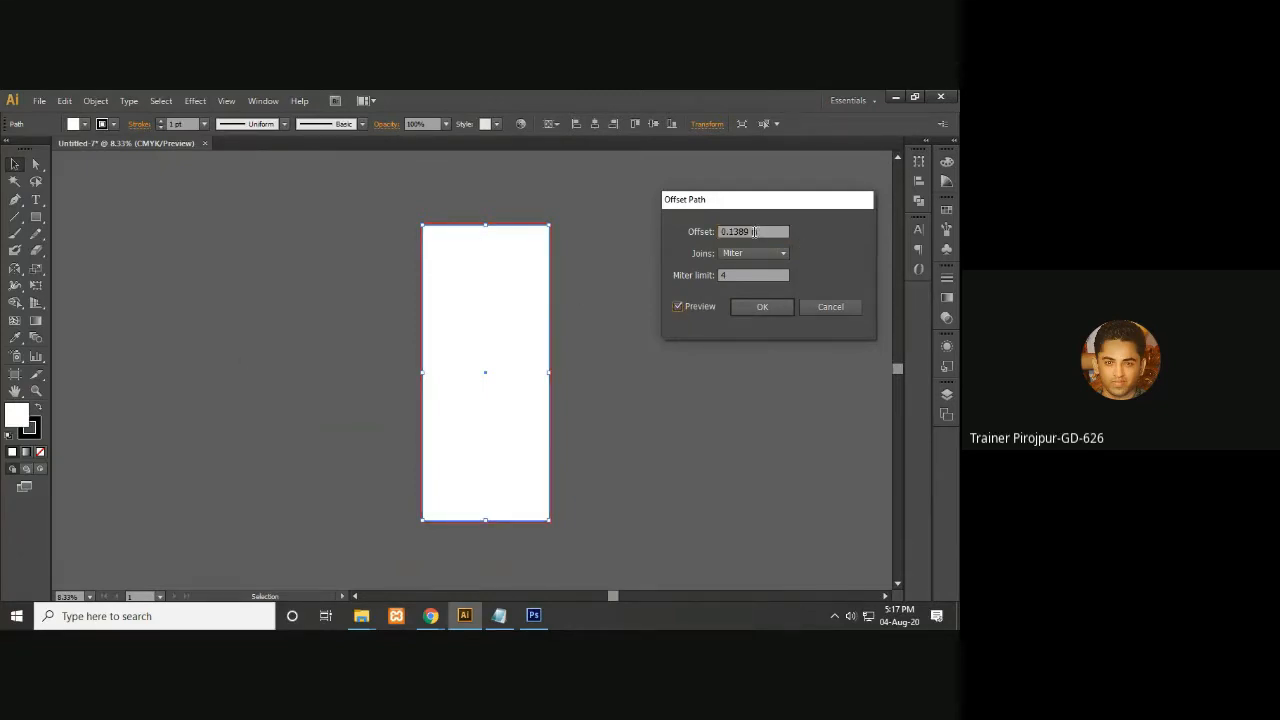
drag(750, 231, 656, 229)
text(-.50)
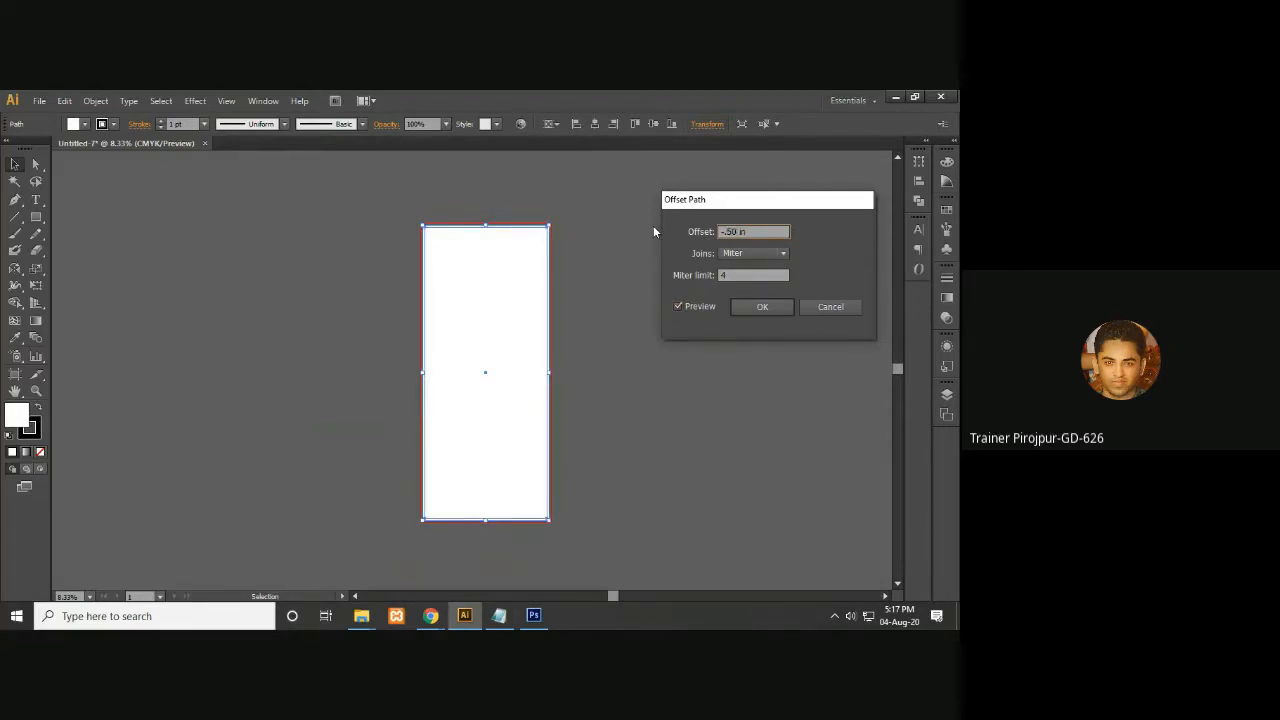
key(BackSpace)
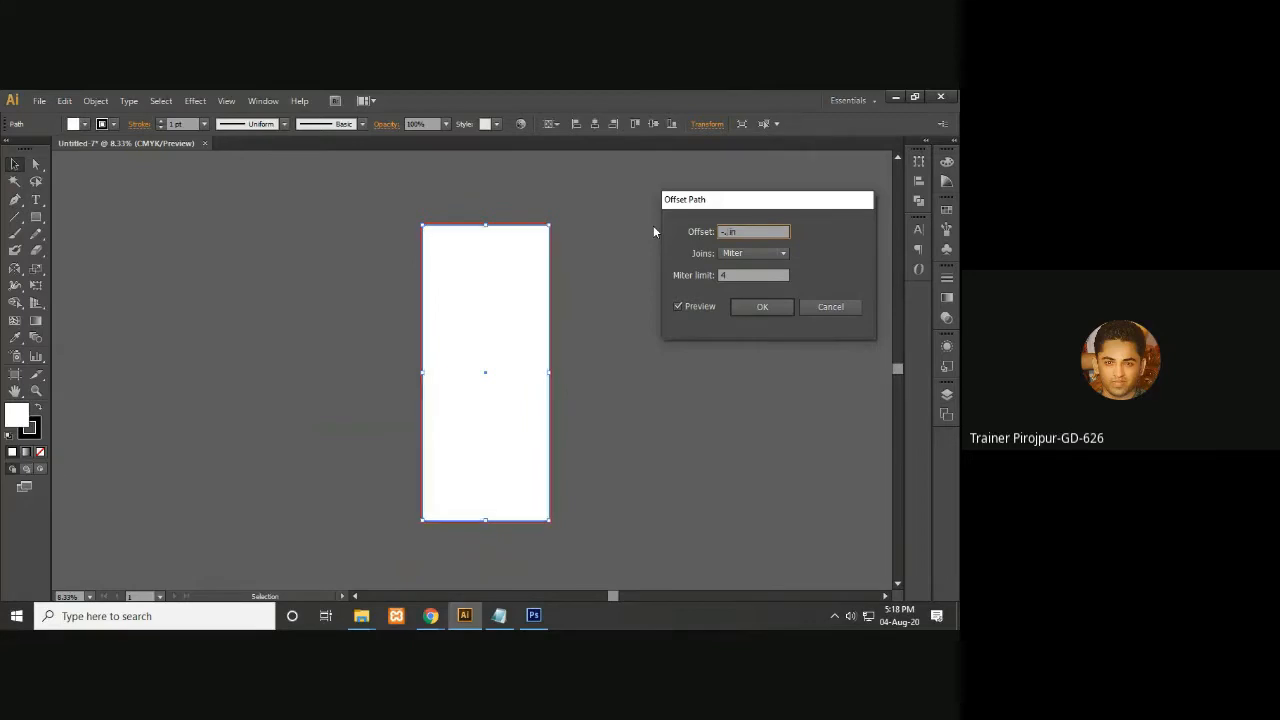
key(BackSpace)
key(BackSpace)
text(1)
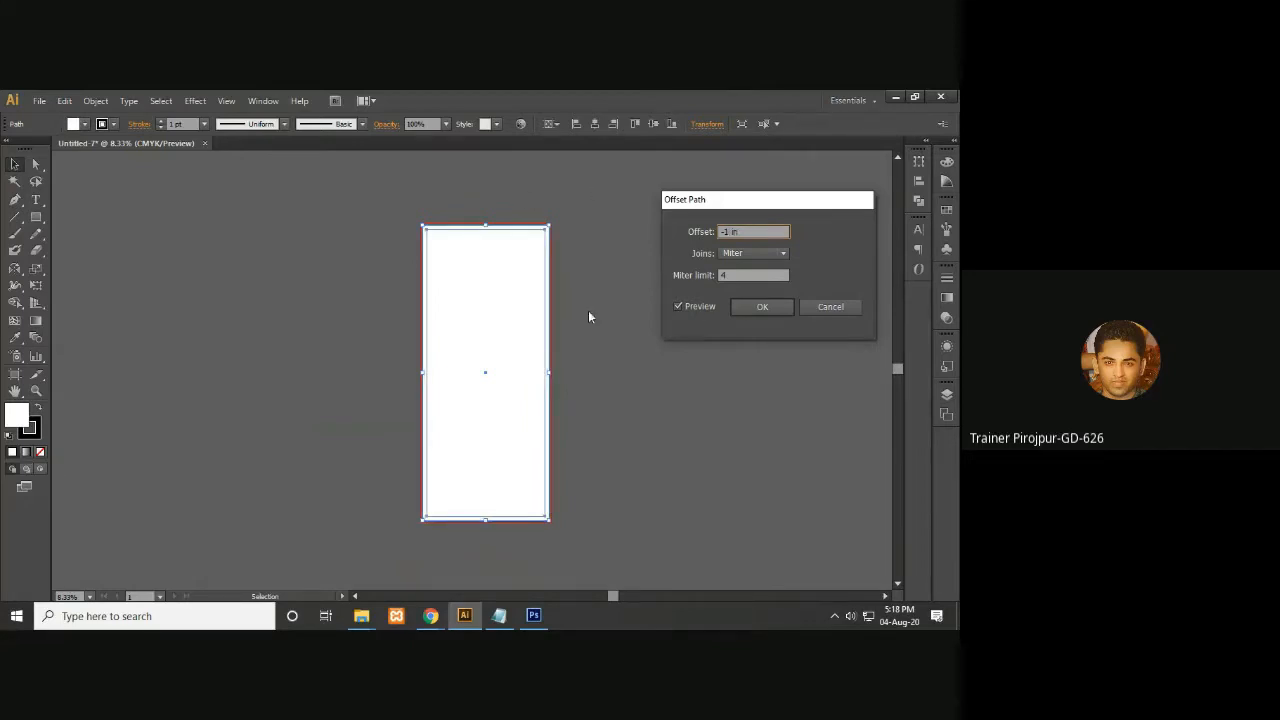
click(762, 307)
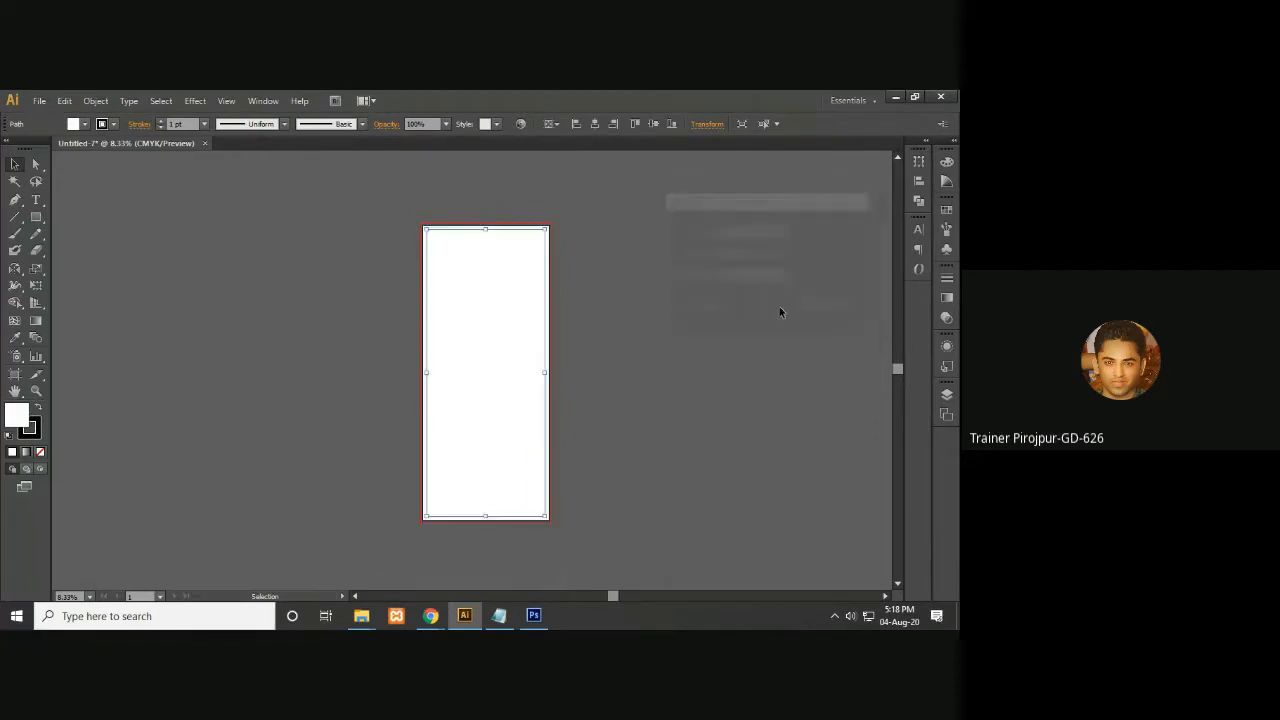
right_click(489, 263)
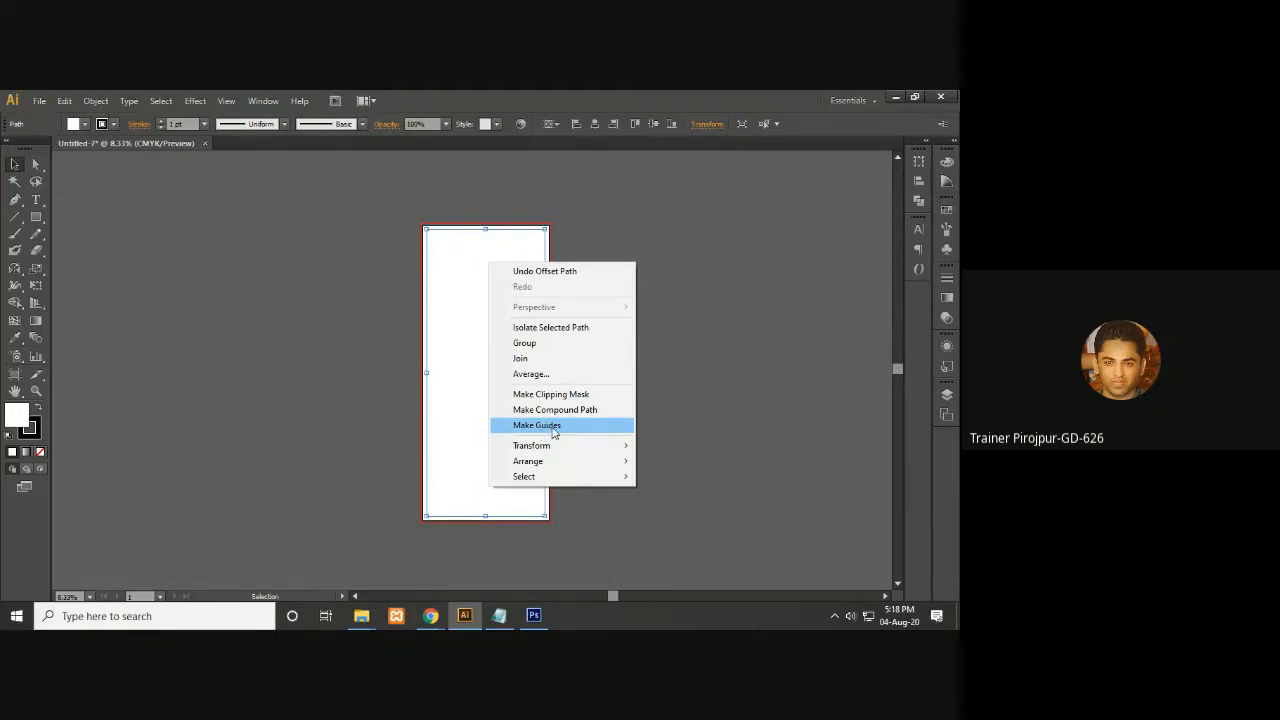
click(554, 428)
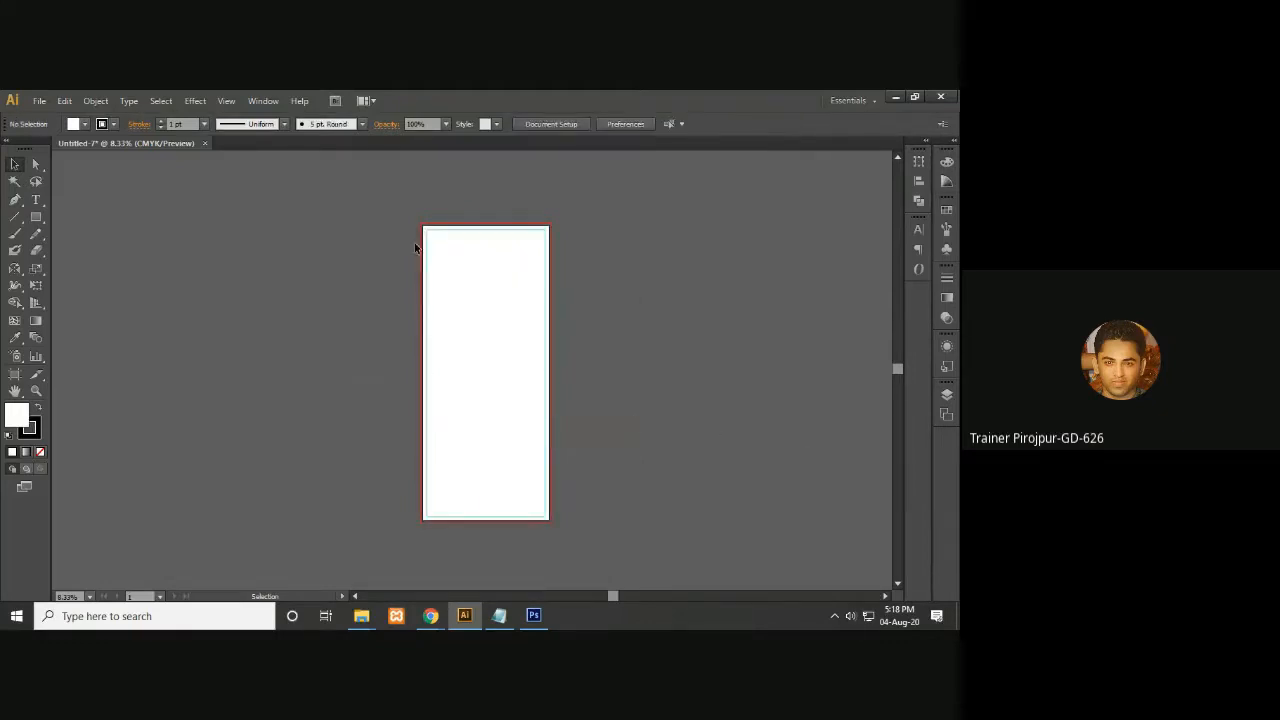
Offset the 30 × 70 in rectangle's path outward by 0.5 in with miter joins and preview on
key(ctrl+plus)
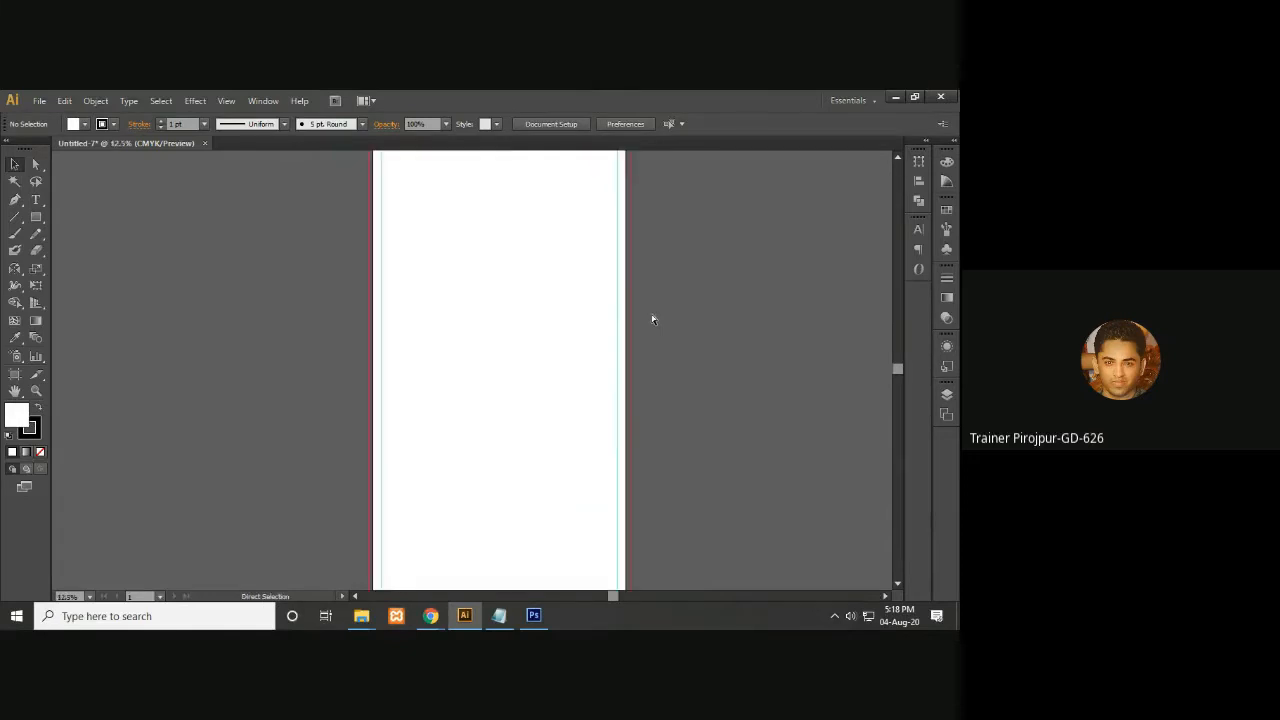
drag(651, 313, 642, 497)
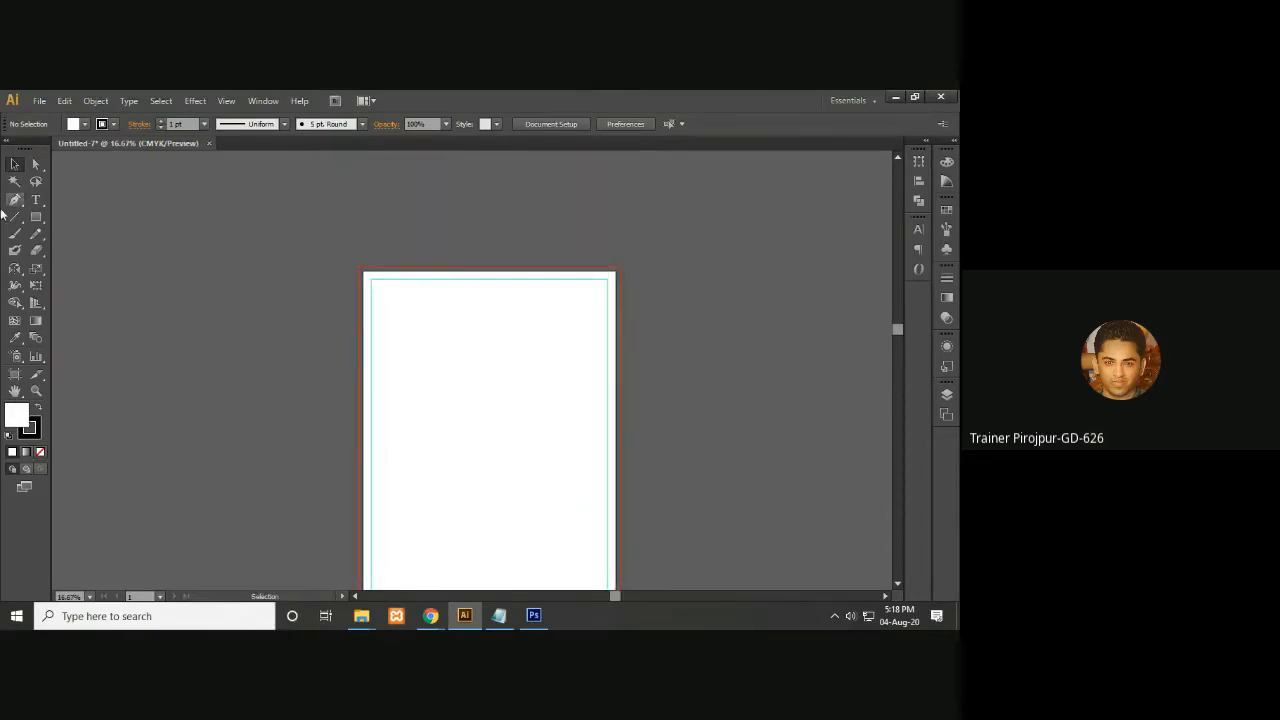
click(404, 277)
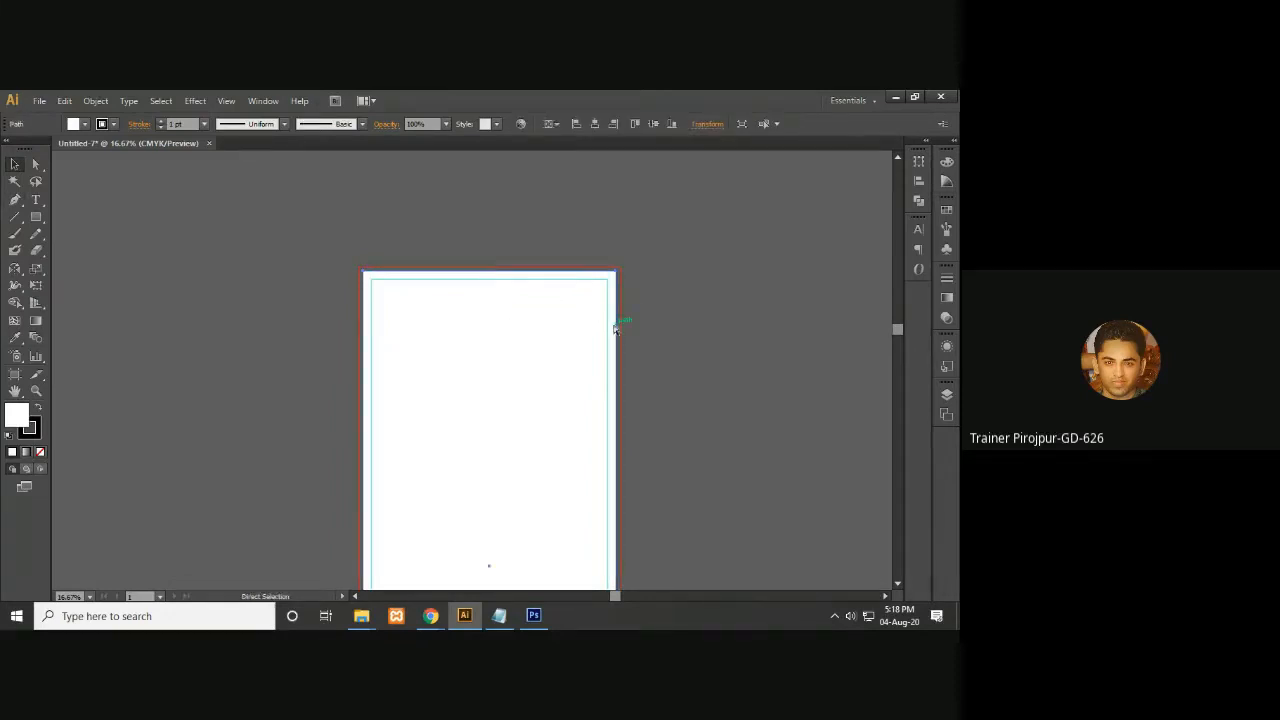
key(ctrl+minus)
drag(634, 392, 629, 271)
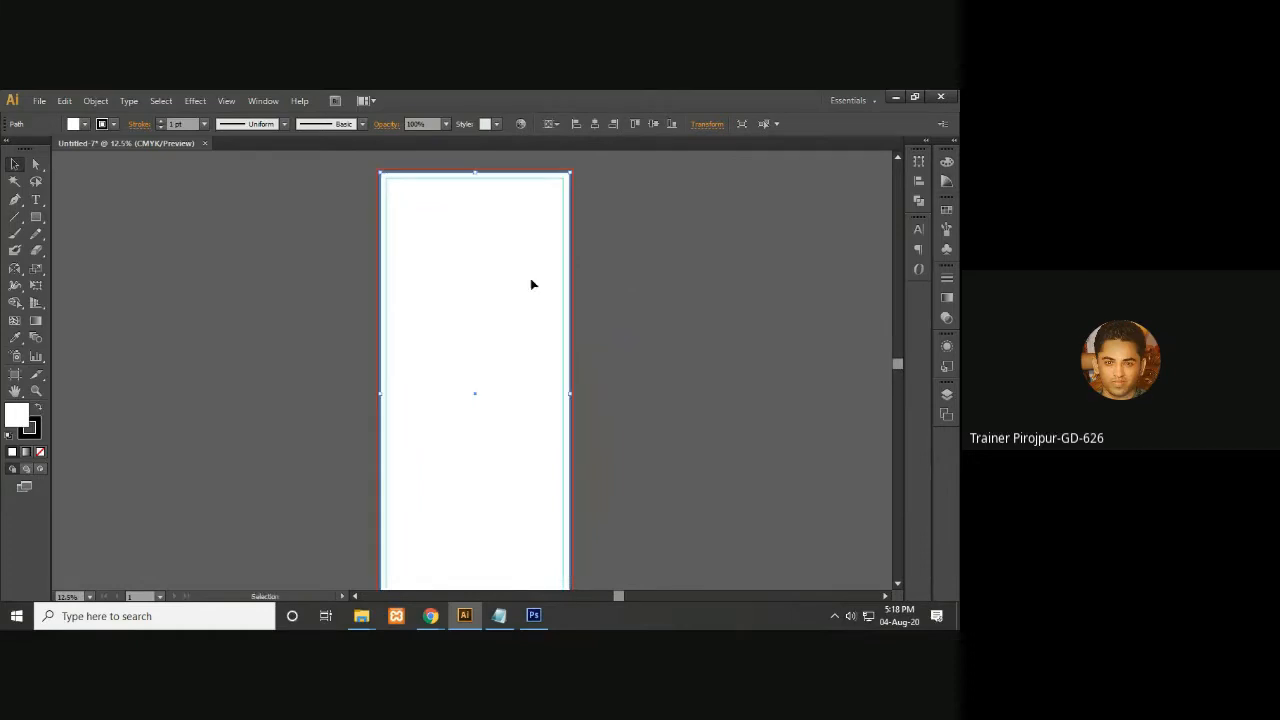
click(42, 102)
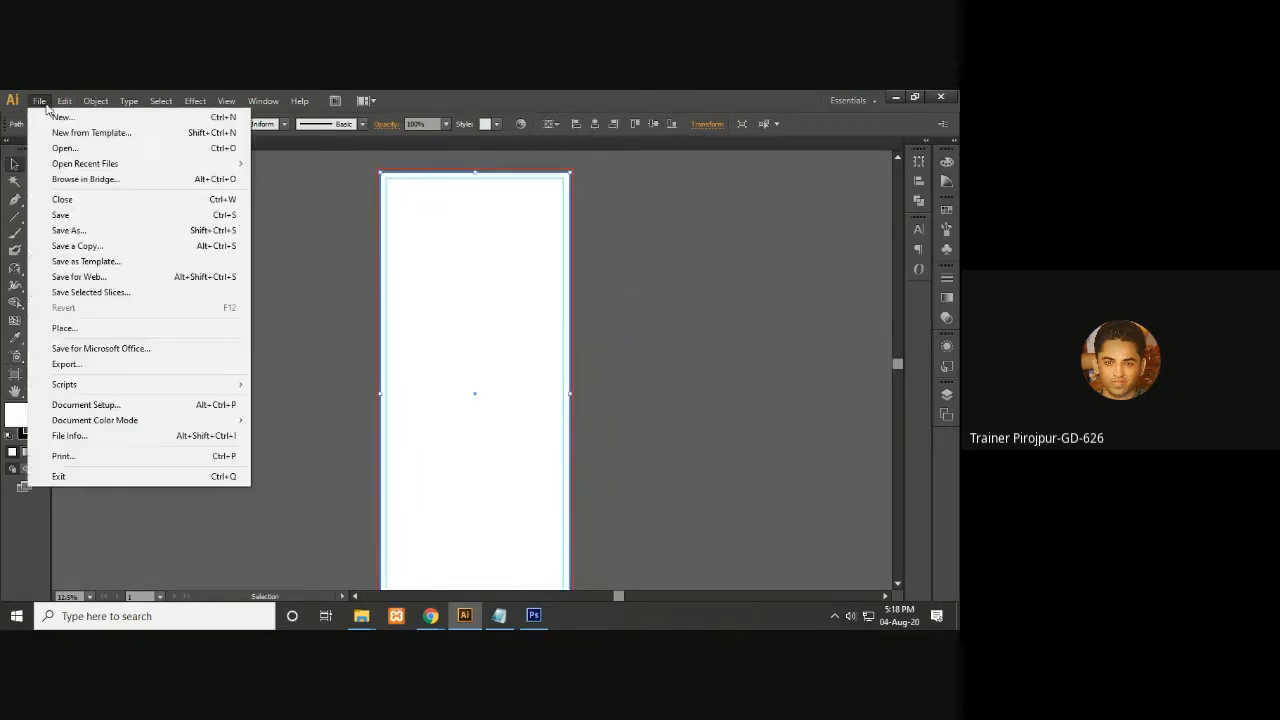
mouse_move(96, 101)
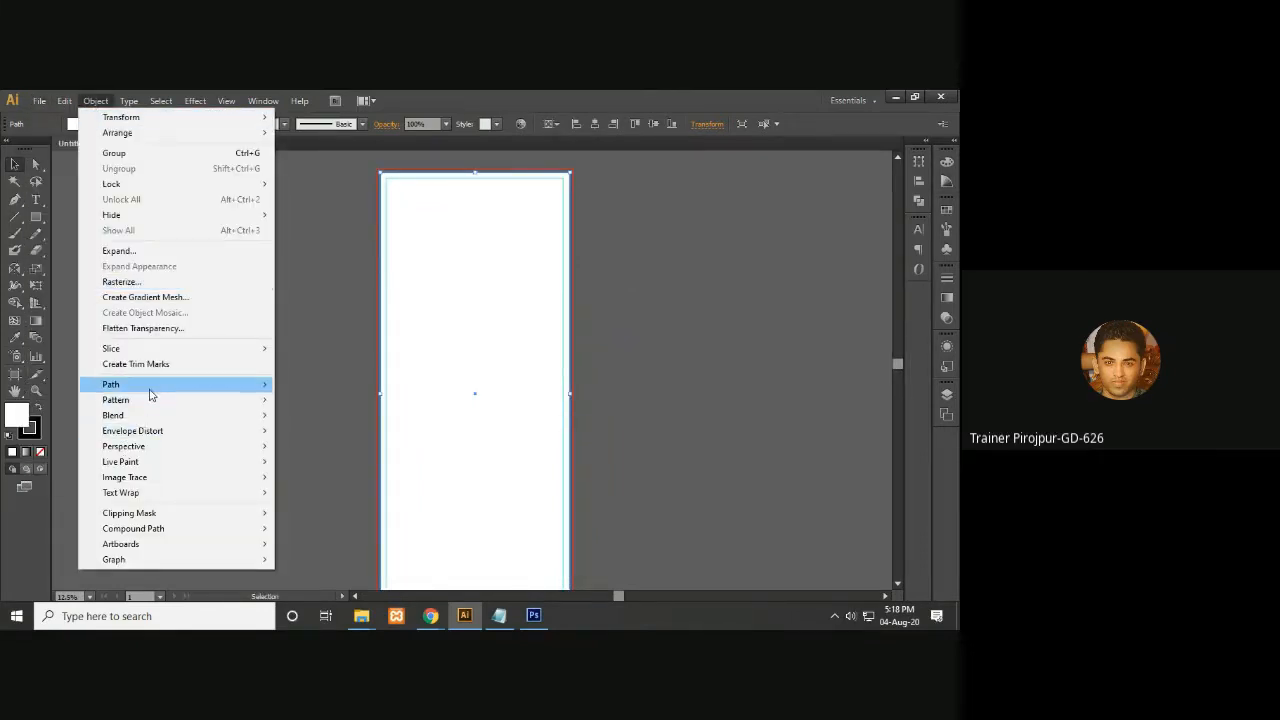
mouse_move(150, 396)
click(340, 437)
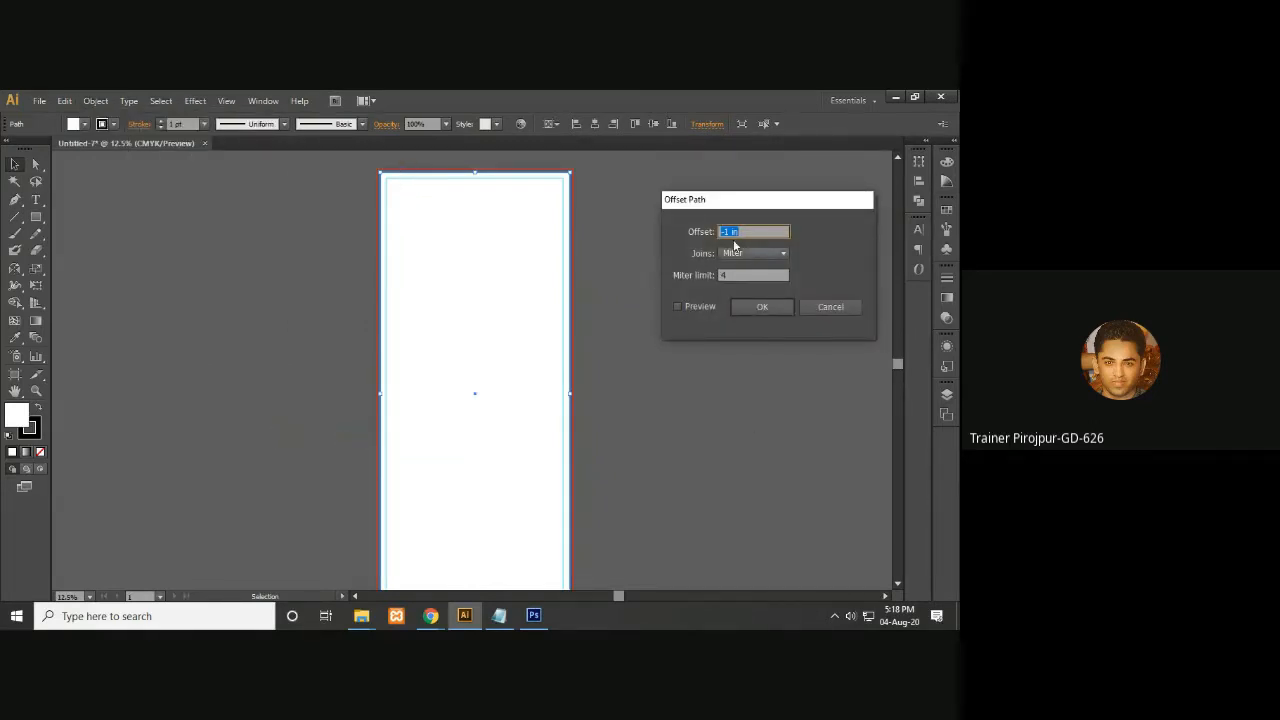
text(-)
text(50)
click(679, 305)
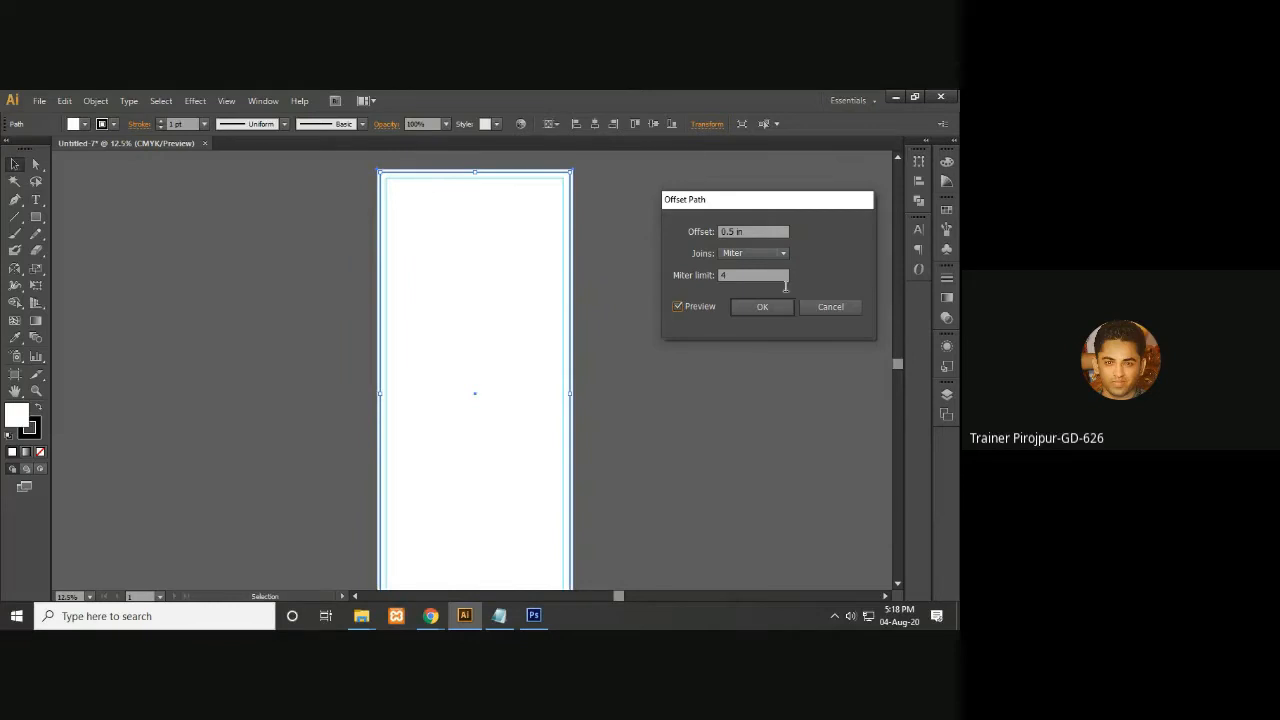
click(762, 307)
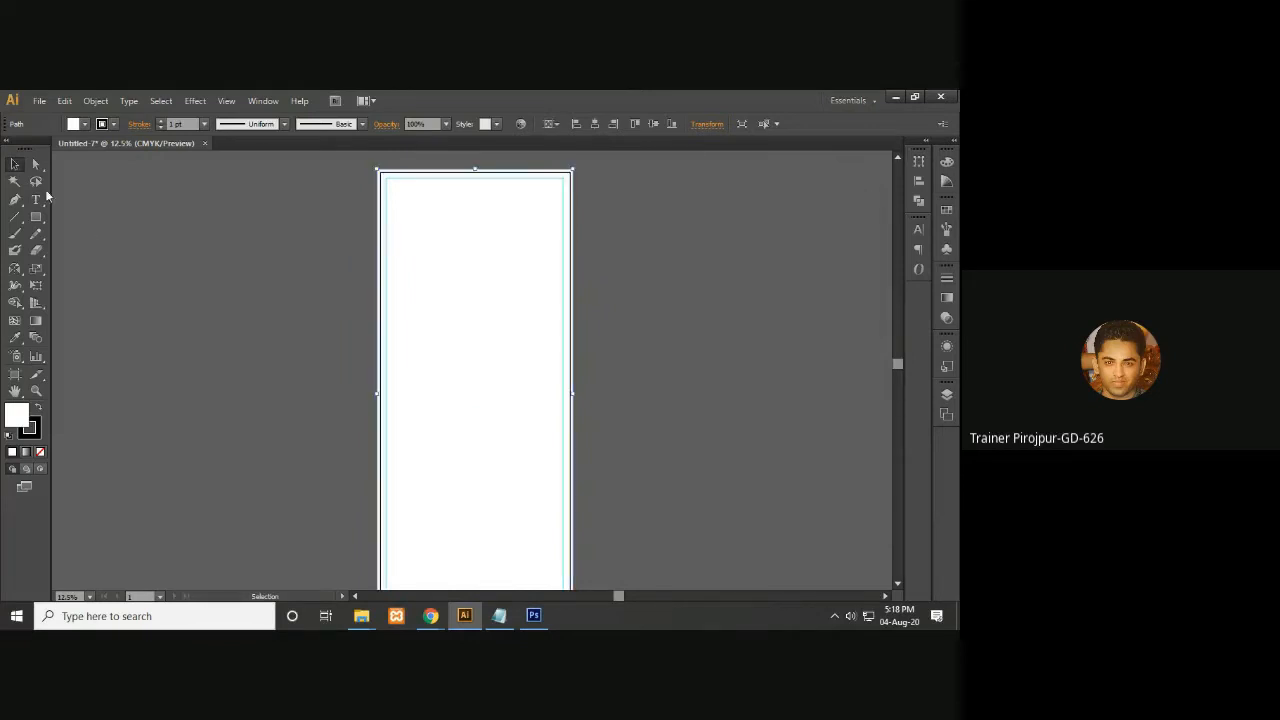
Deselect everything and inspect how the enlarged rectangle's edges meet the bleed lines at the bottom and top of the artboard
key(ctrl+shift+a)
key(ctrl+equal)
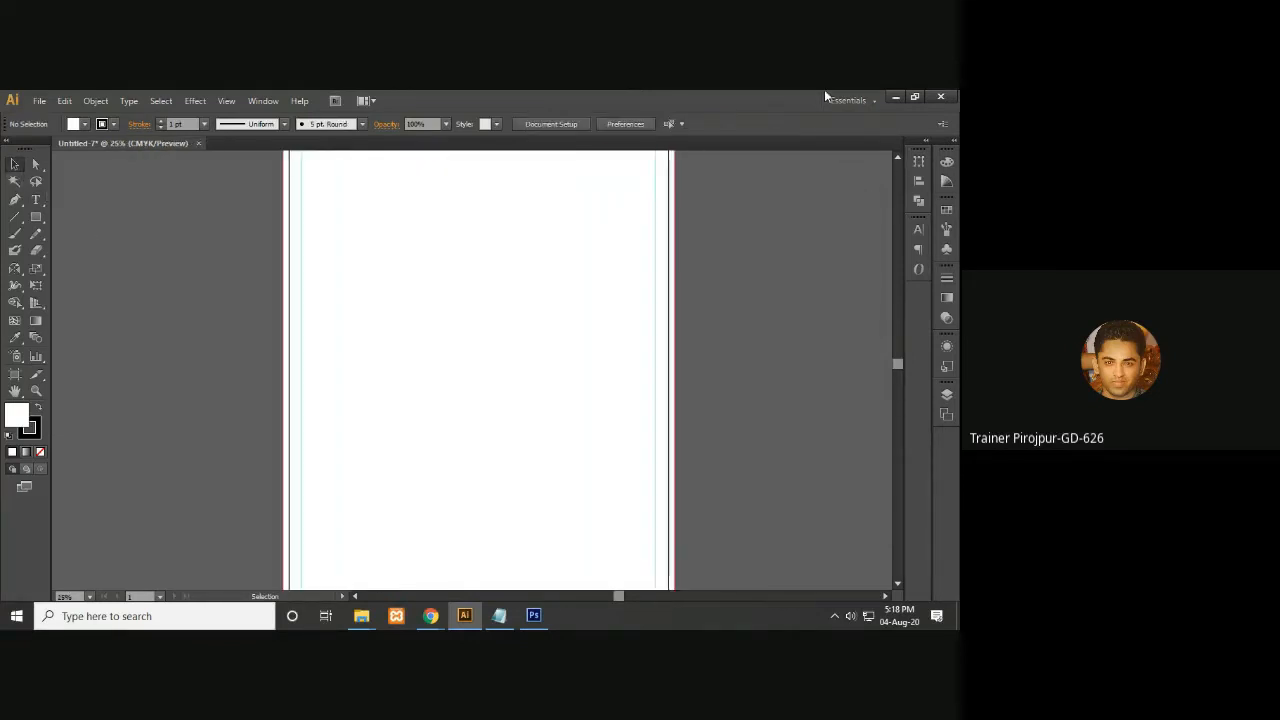
drag(640, 331, 611, 274)
scroll(620, 431, down, 2)
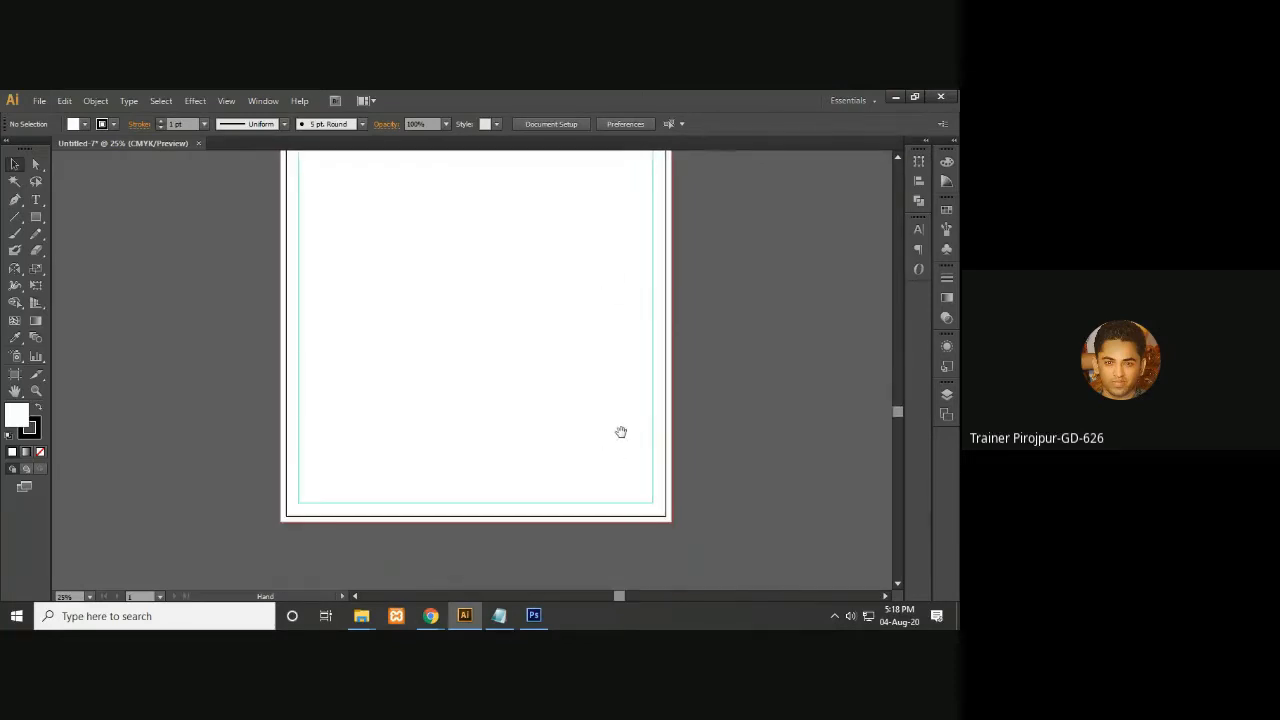
drag(631, 394, 631, 515)
scroll(632, 370, up, 3)
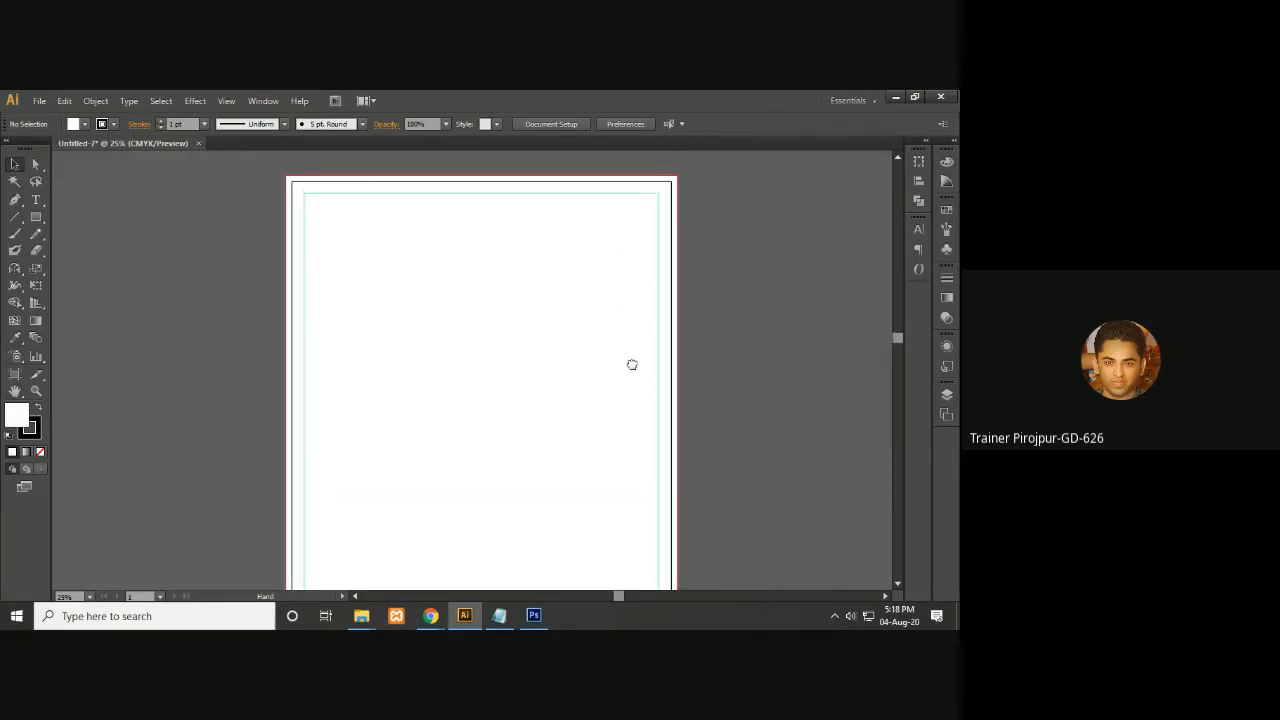
key(ctrl+minus)
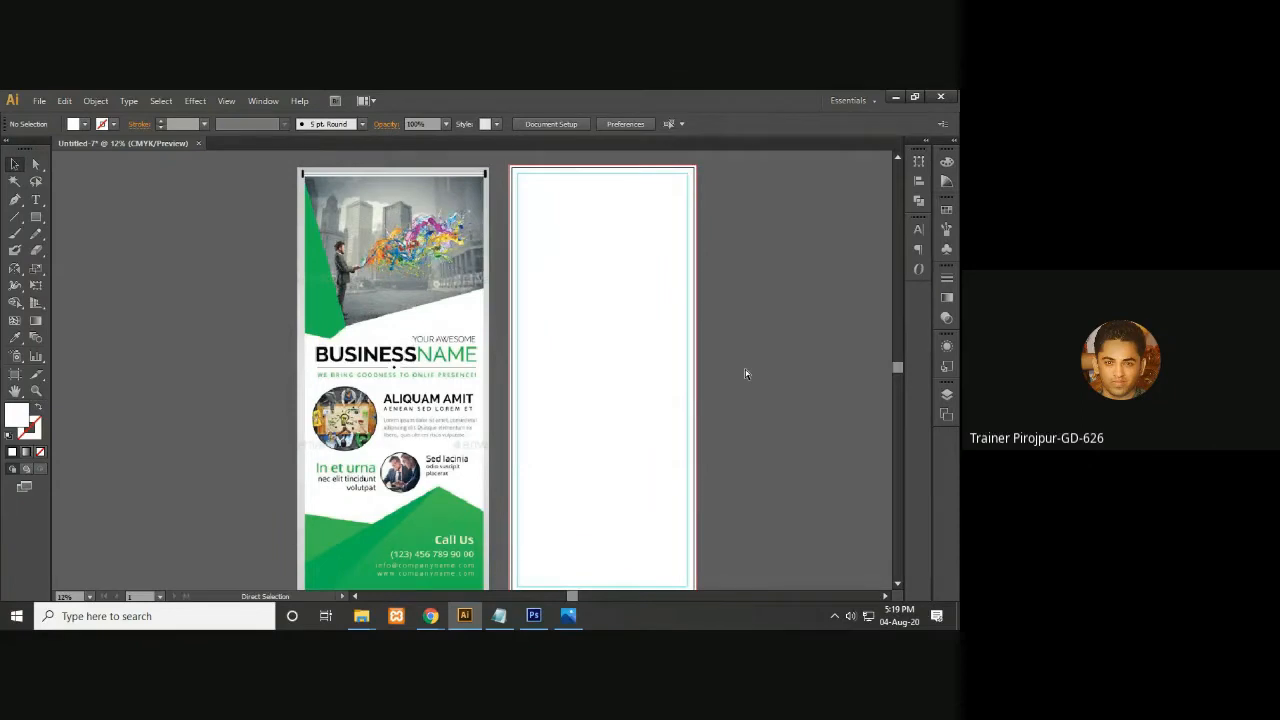
Examine the reference banner's layout from the header photo down to the green contact area, comparing it with the blank artboard beside it
key(ctrl+minus)
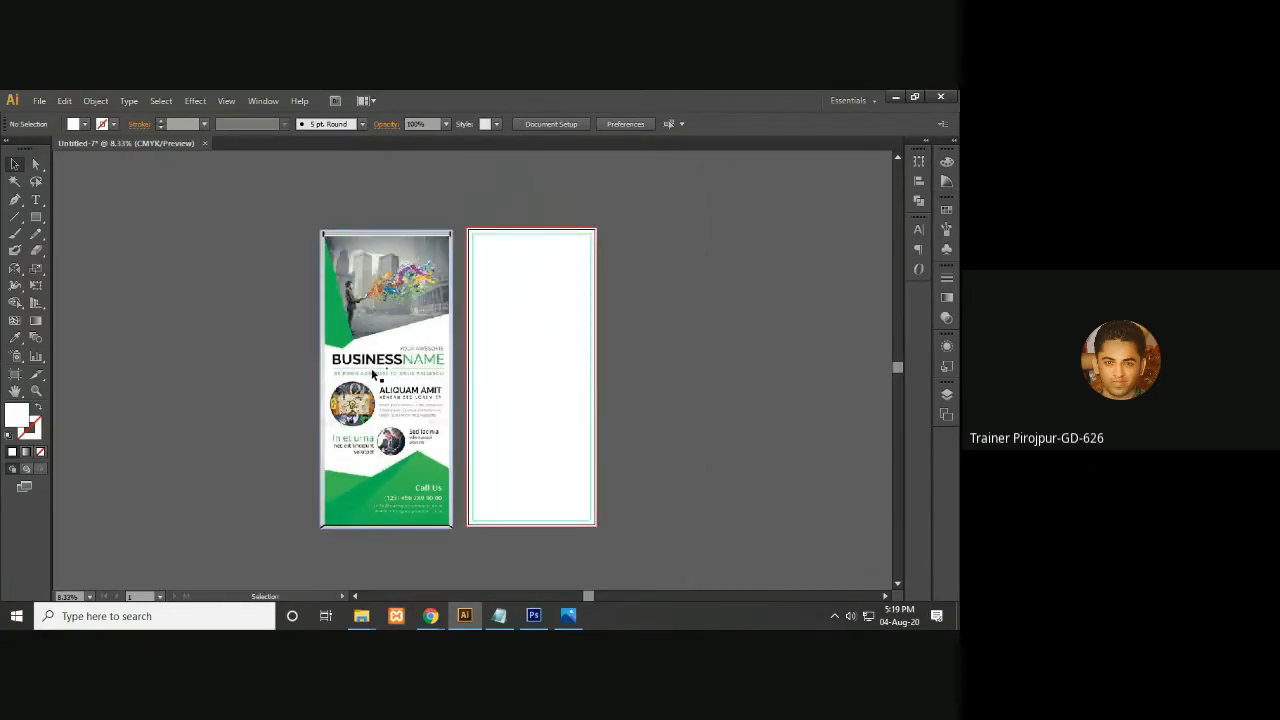
key(ctrl+plus)
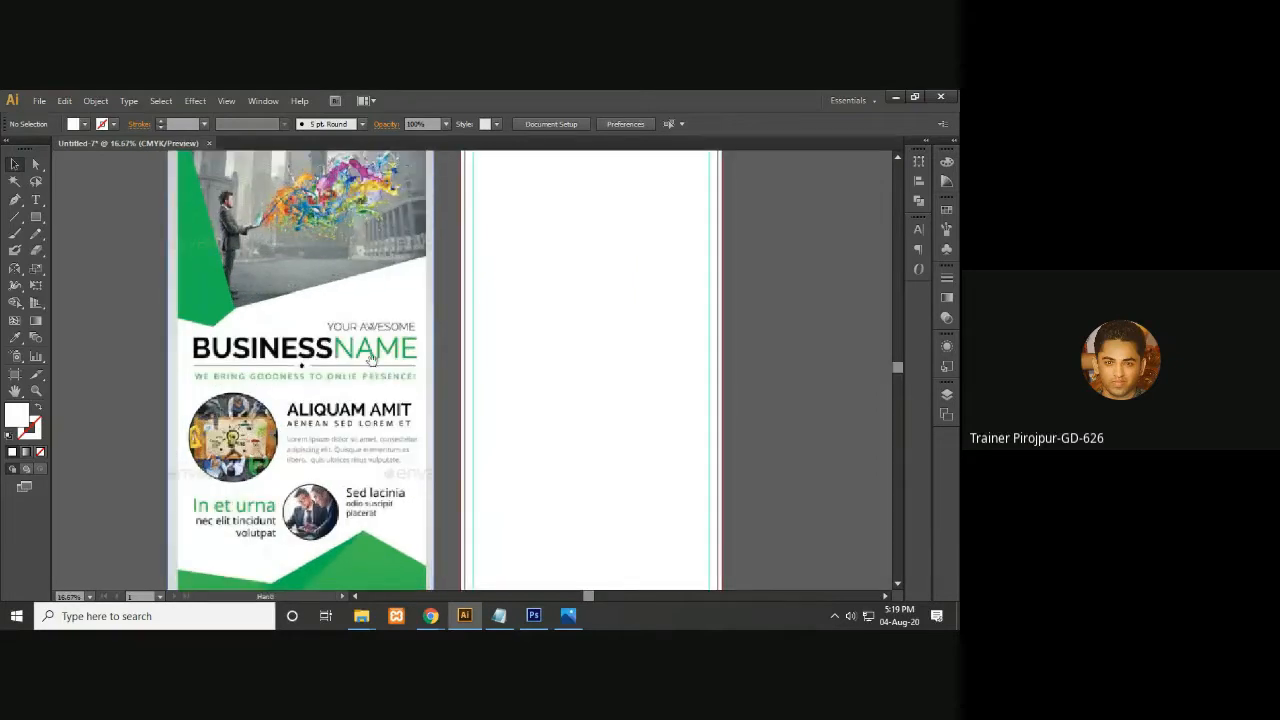
drag(370, 358, 414, 452)
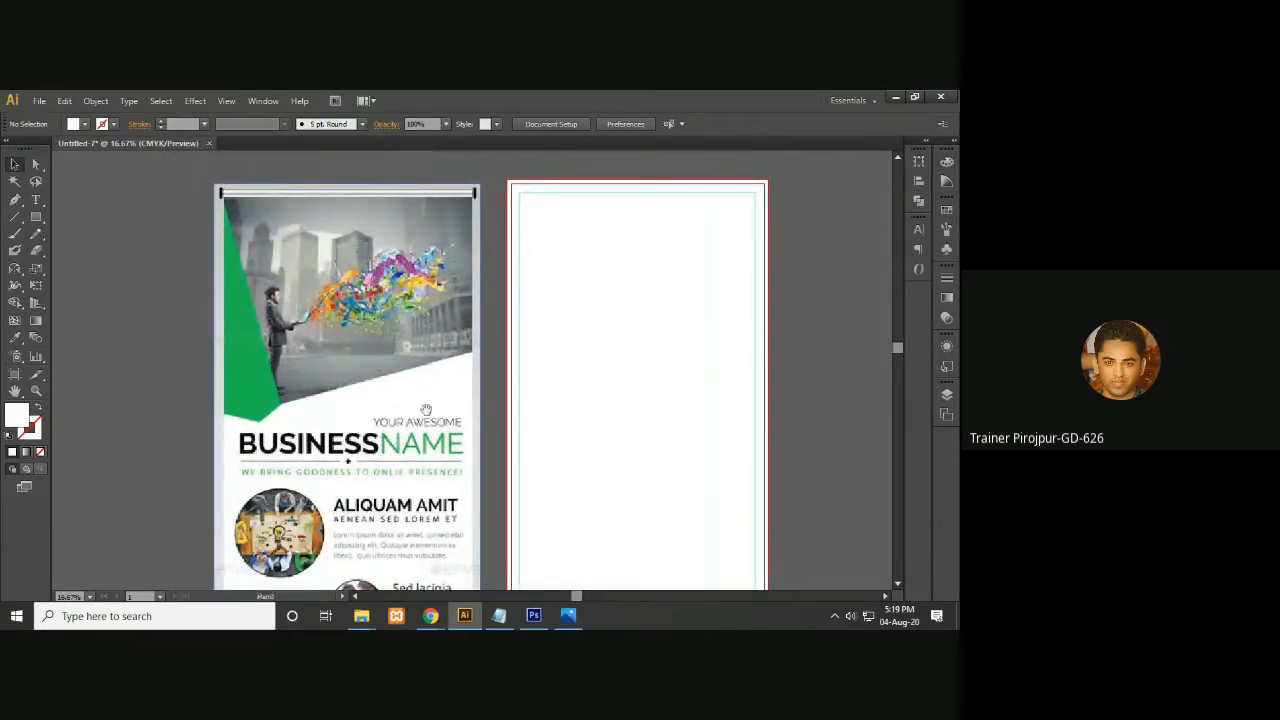
drag(420, 566, 433, 389)
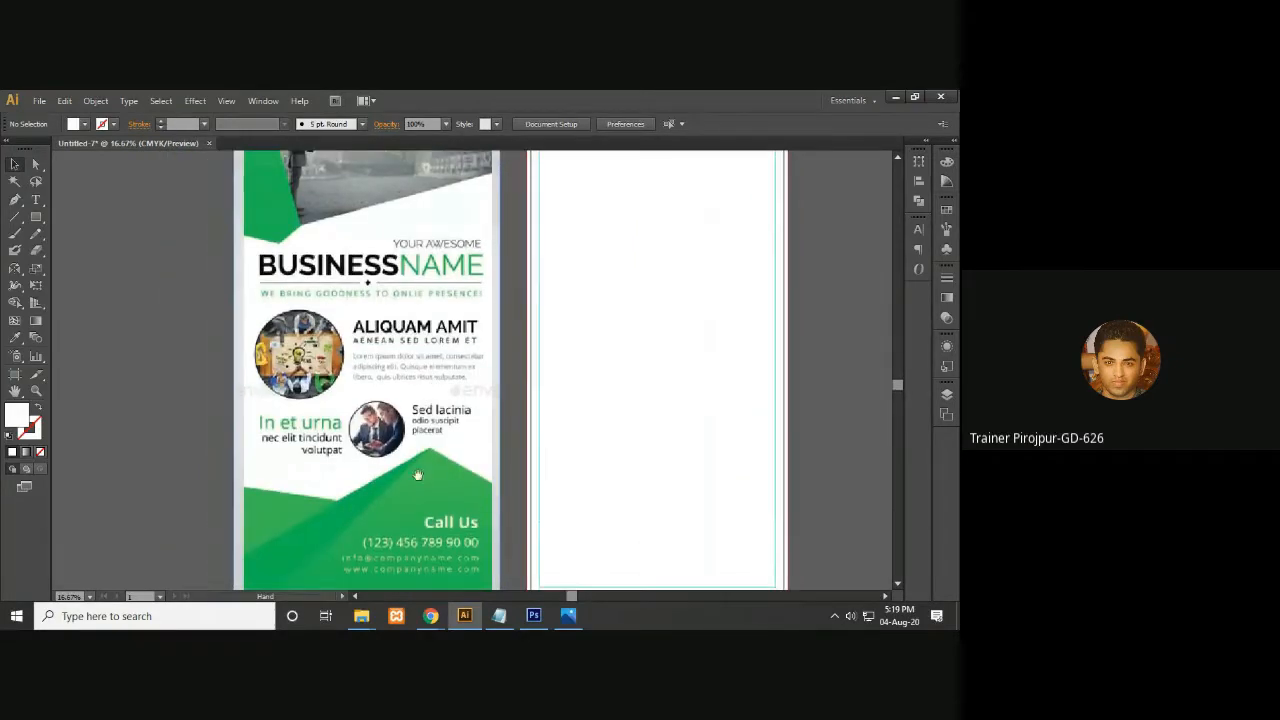
drag(418, 477, 434, 450)
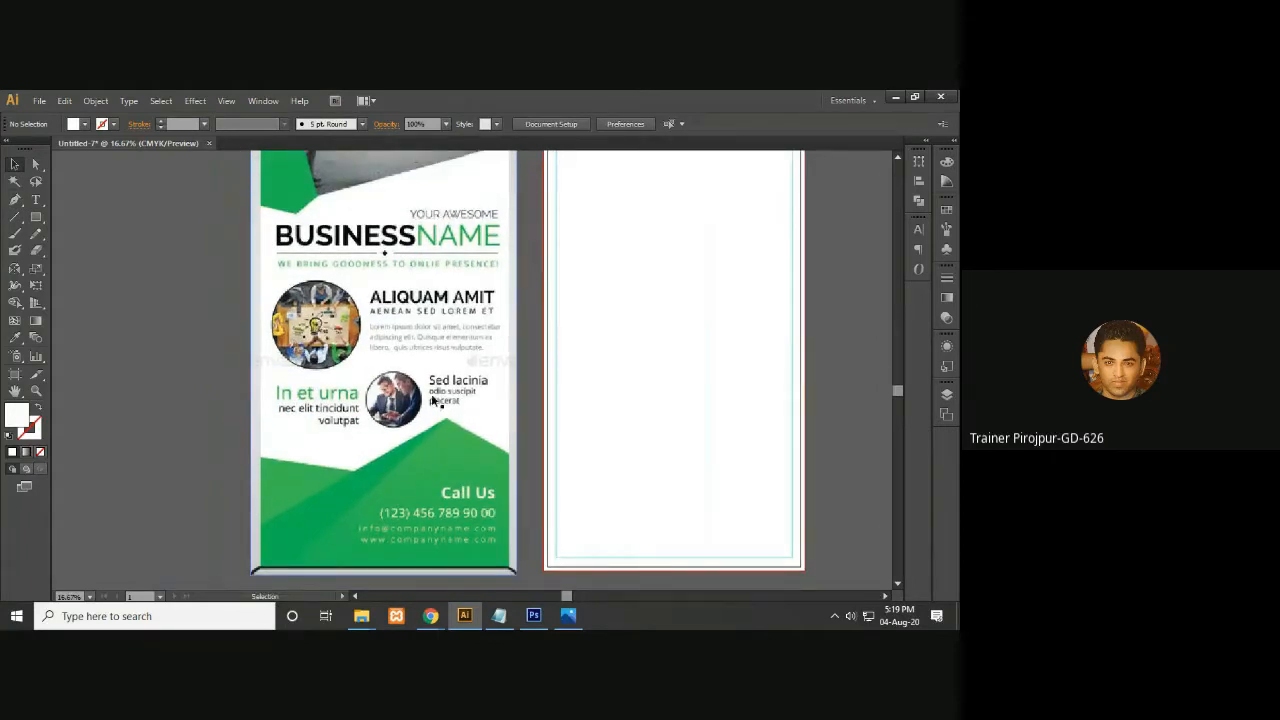
drag(448, 478, 448, 398)
mouse_move(496, 223)
mouse_down()
mouse_move(457, 513)
mouse_move(476, 376)
mouse_move(471, 459)
mouse_up()
drag(467, 382, 449, 470)
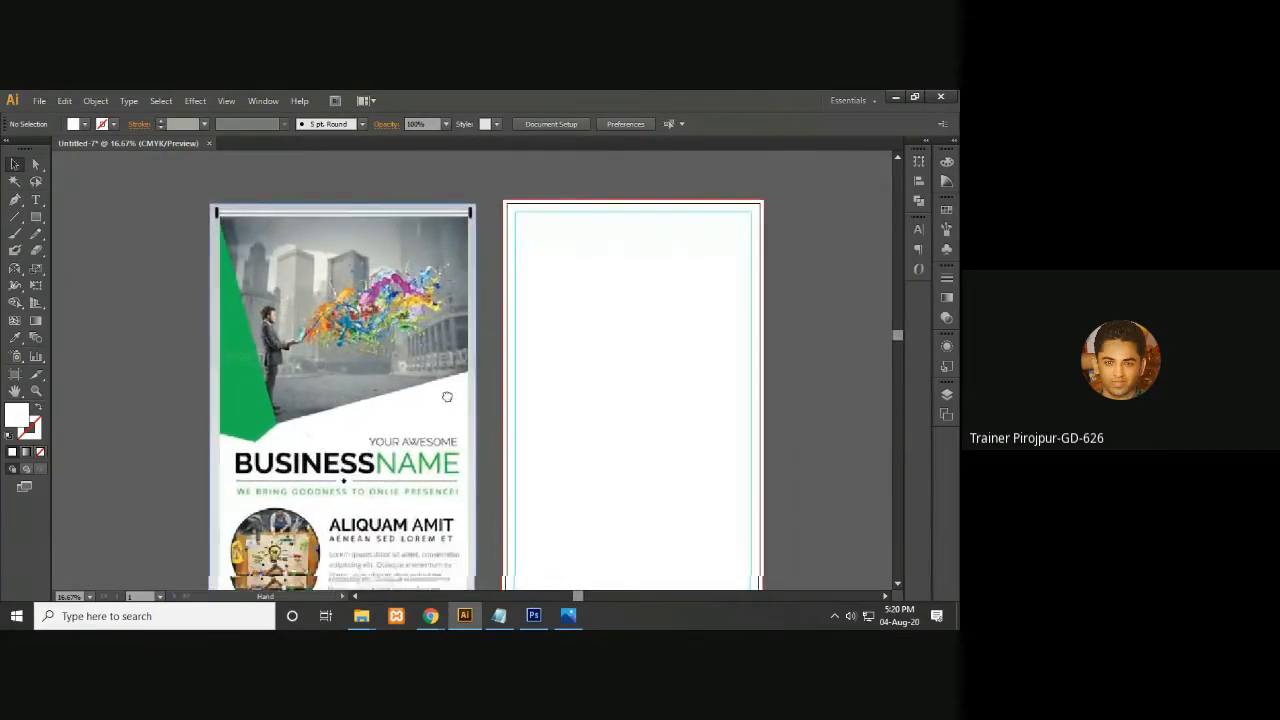
drag(450, 400, 430, 360)
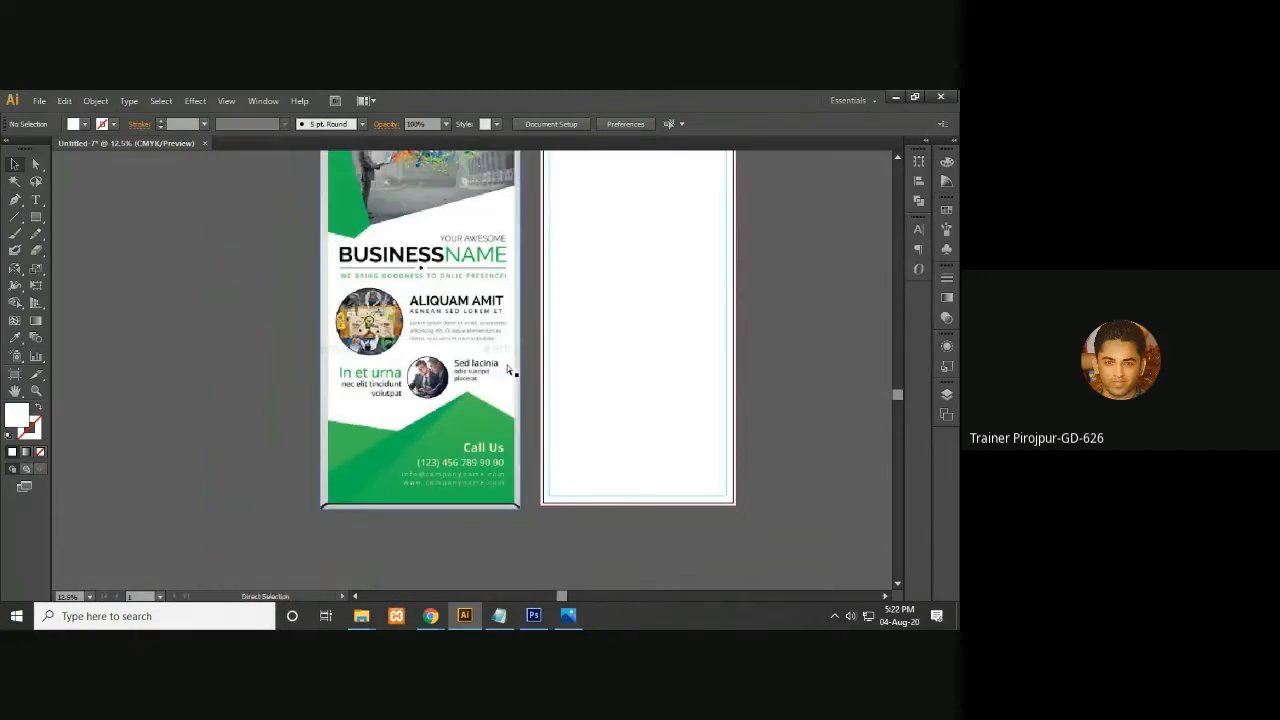
key(h)
drag(614, 360, 583, 418)
key(a)
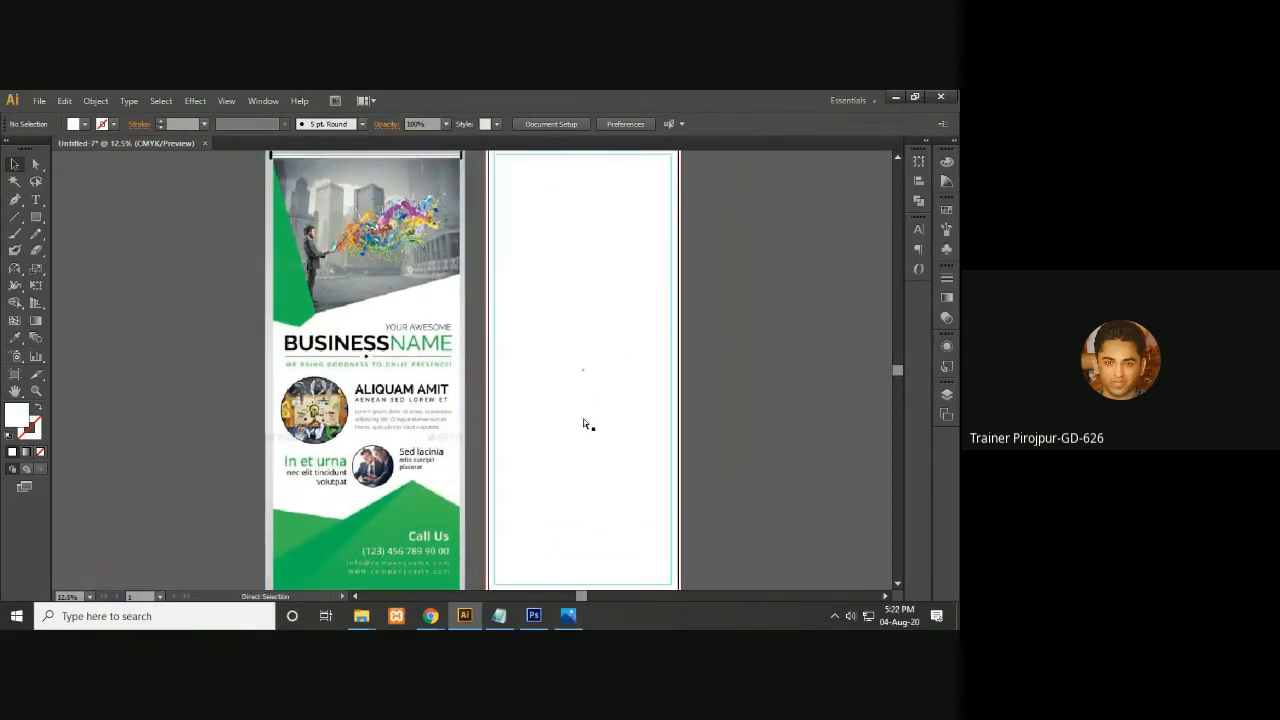
key(h)
drag(583, 419, 537, 318)
key(v)
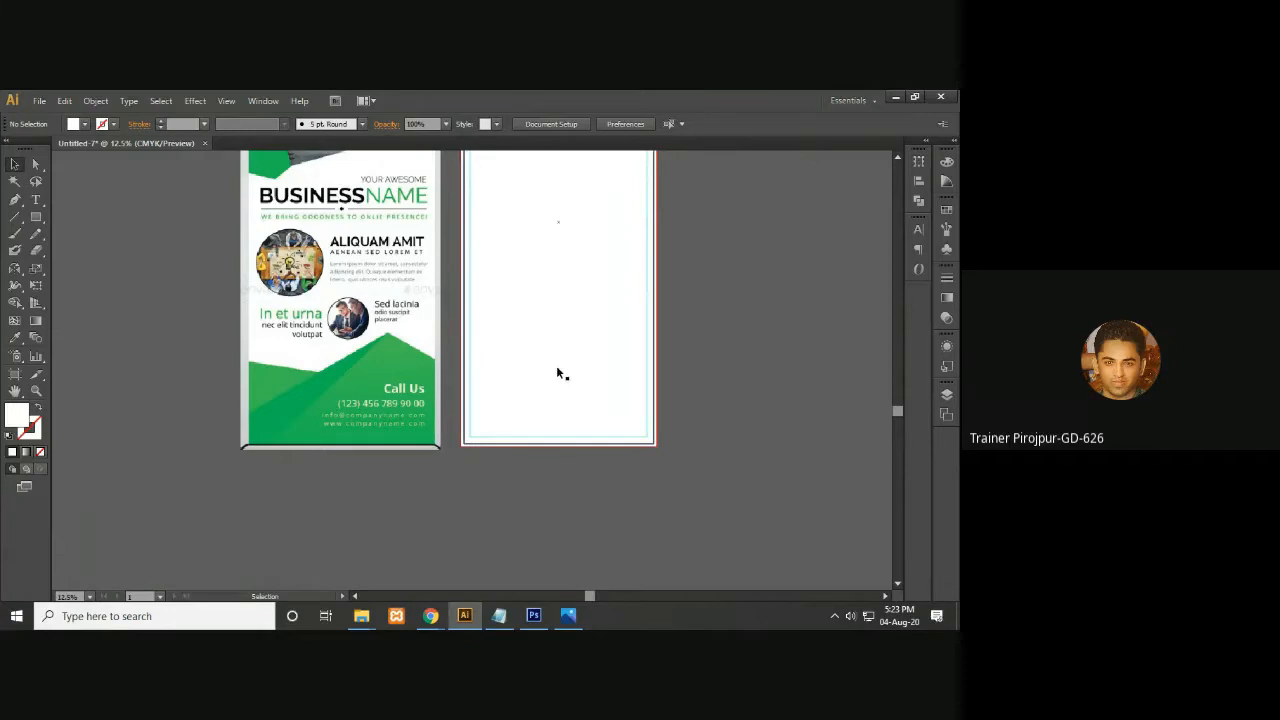
drag(574, 342, 571, 443)
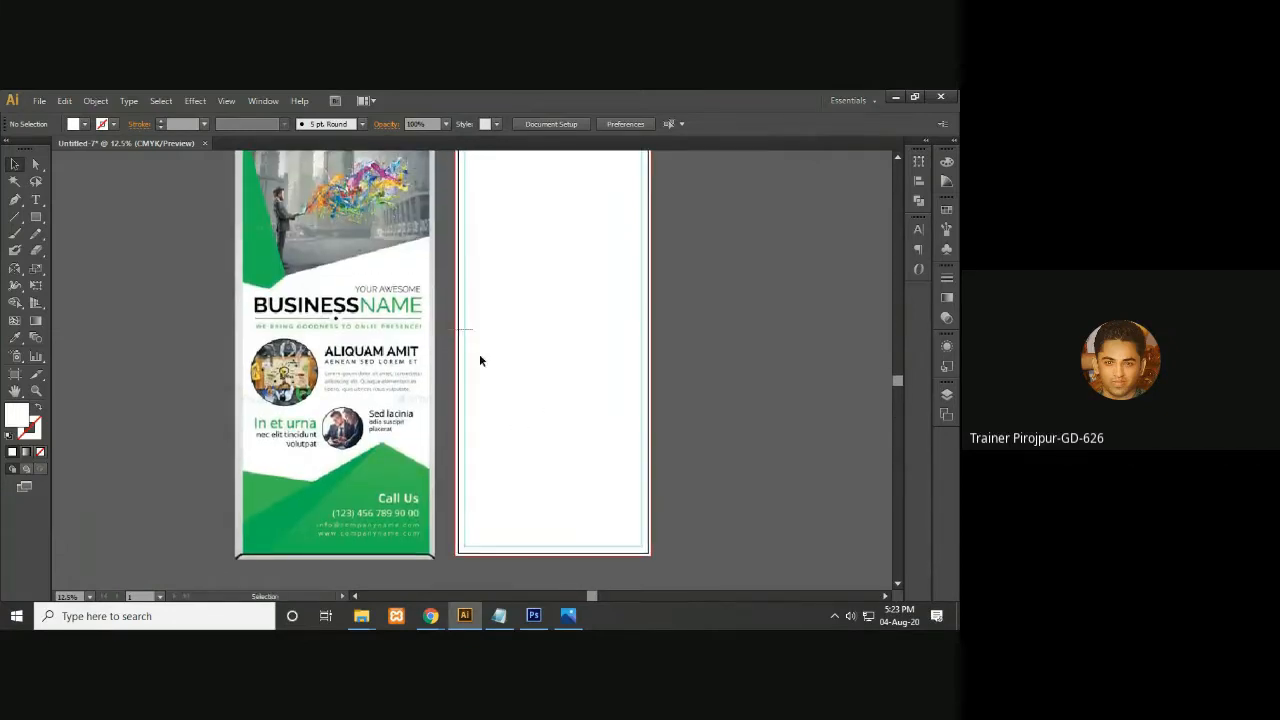
Select and deselect the background rectangle to pick up its fill and stroke, and activate the Pen tool
click(578, 387)
key(a)
key(ctrl+shift+a)
drag(593, 469, 590, 440)
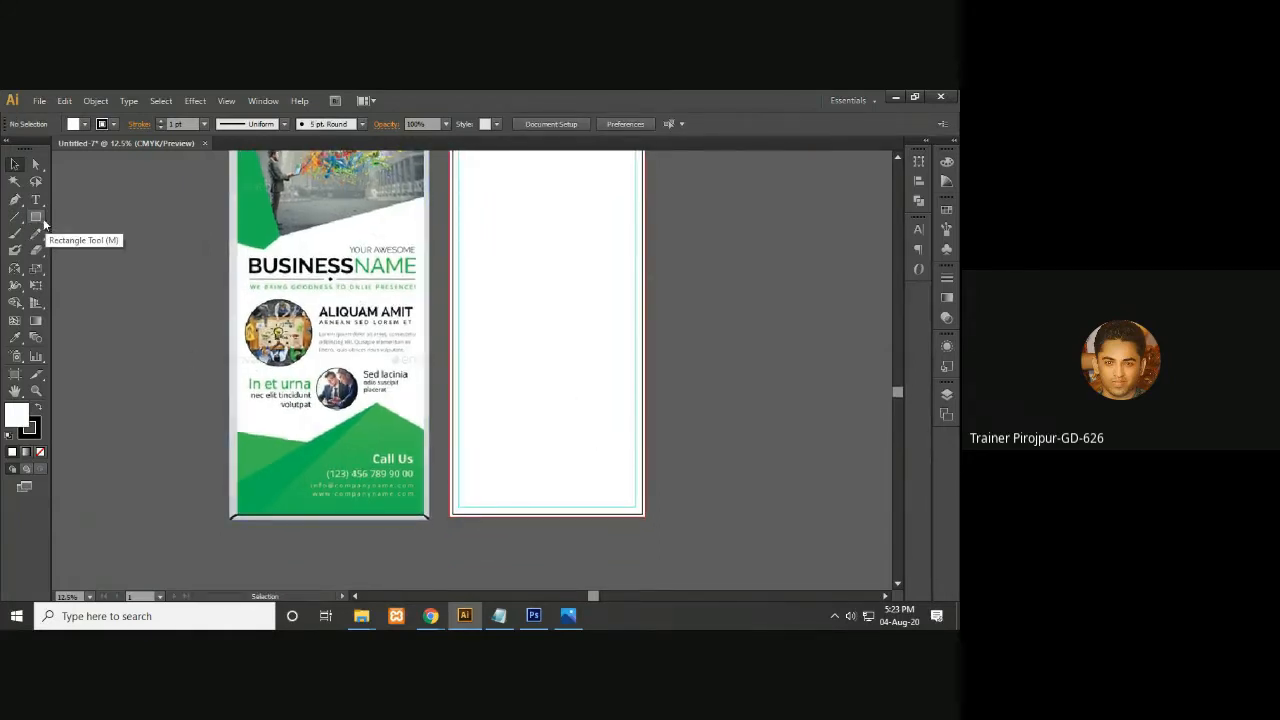
click(15, 199)
click(547, 292)
shift+click(547, 572)
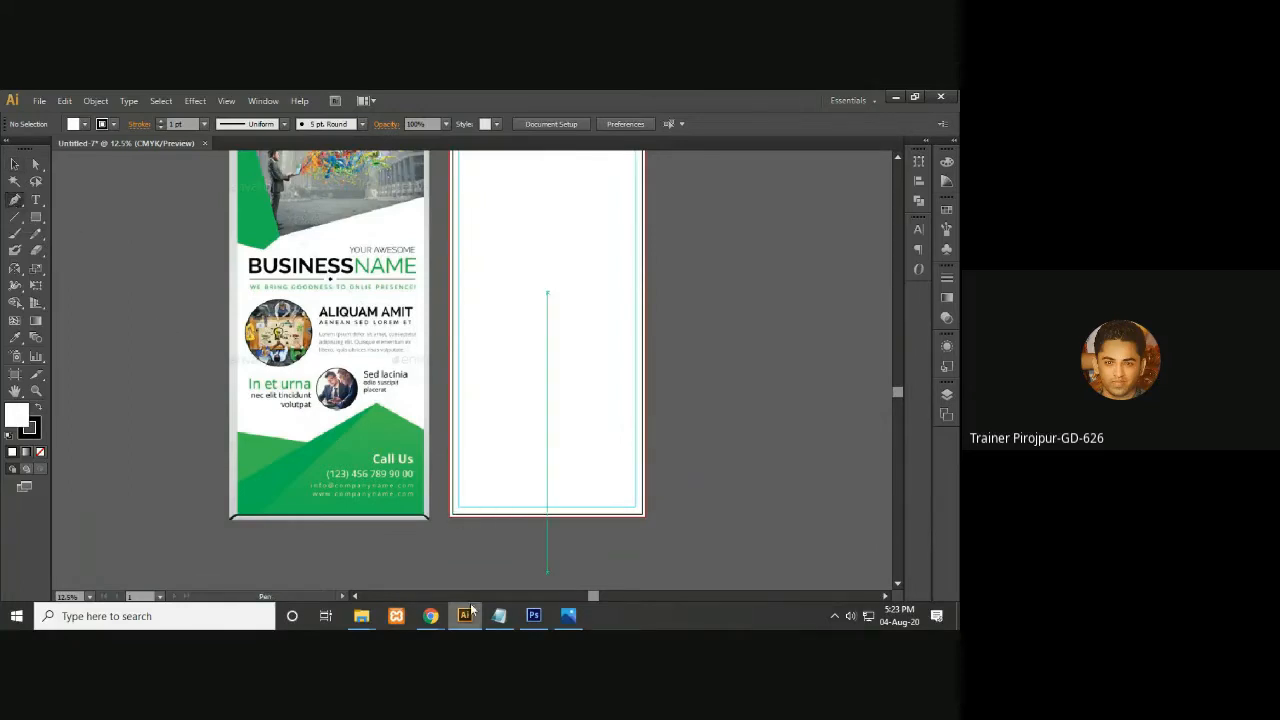
key(ctrl+z)
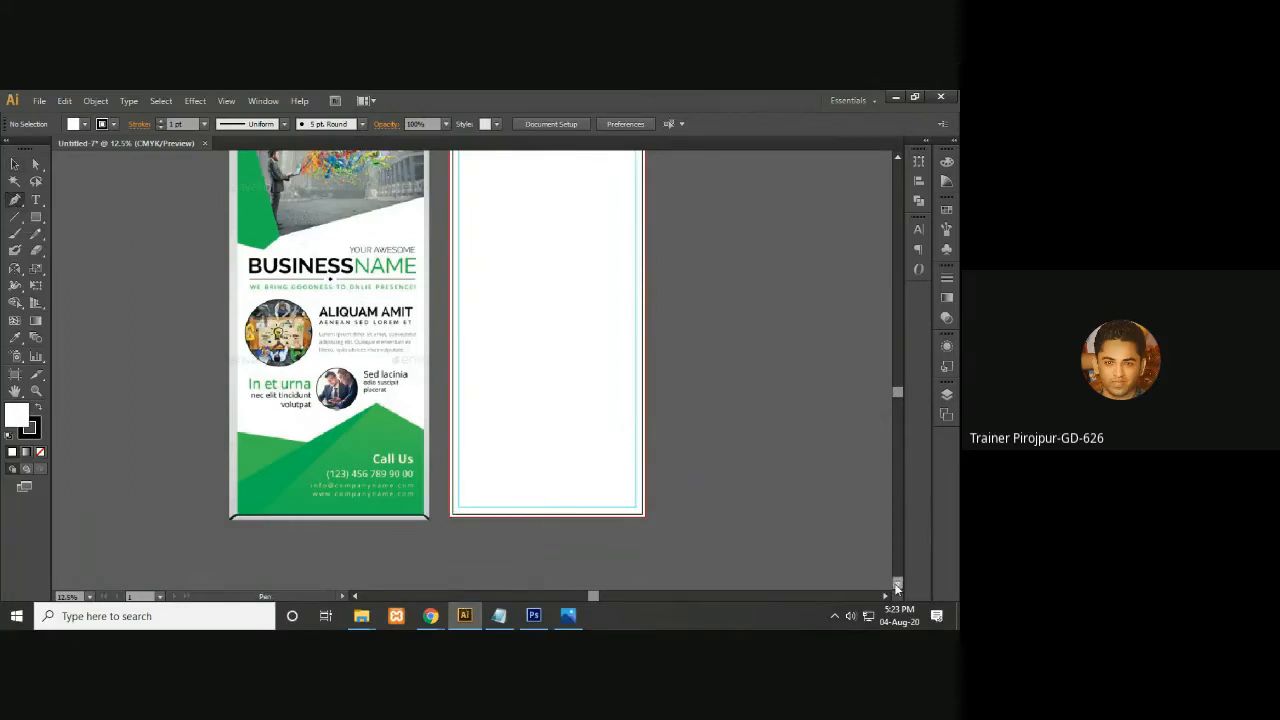
Draw a four-point peaked shape in the artboard's lower-right corner with the Pen tool and fill it with green sampled from the reference banner's bottom shape
click(646, 517)
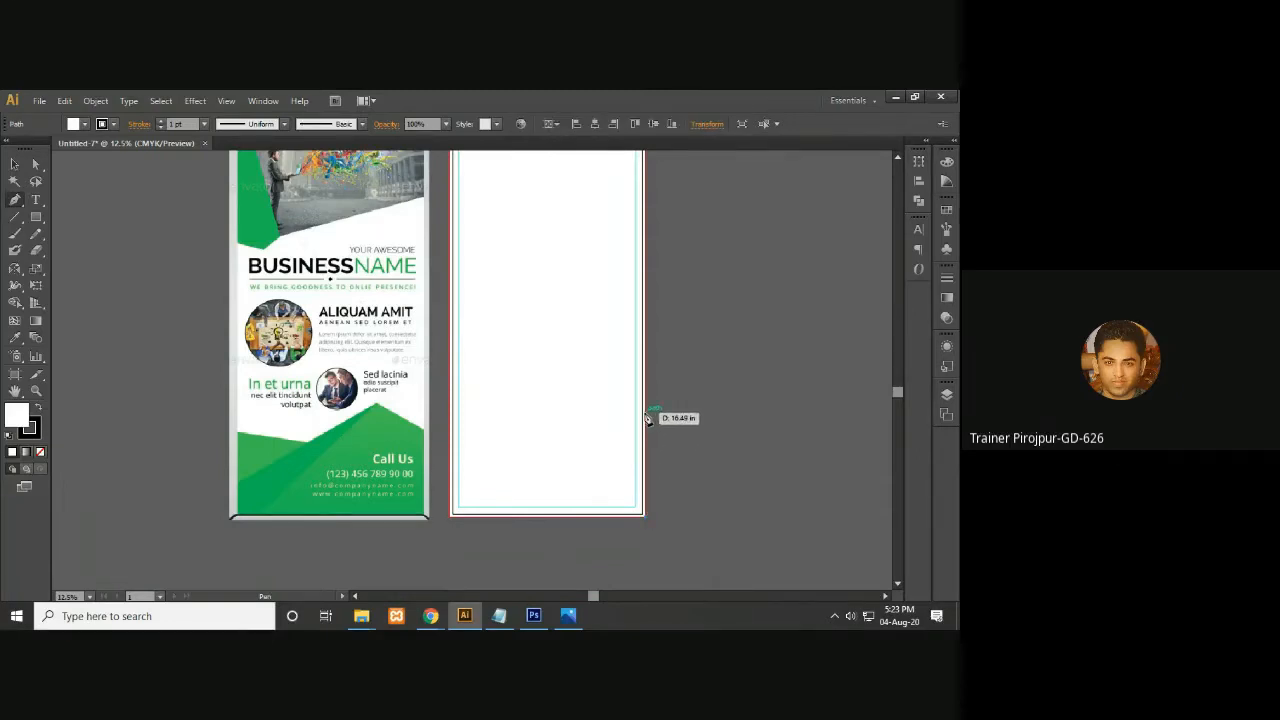
click(38, 407)
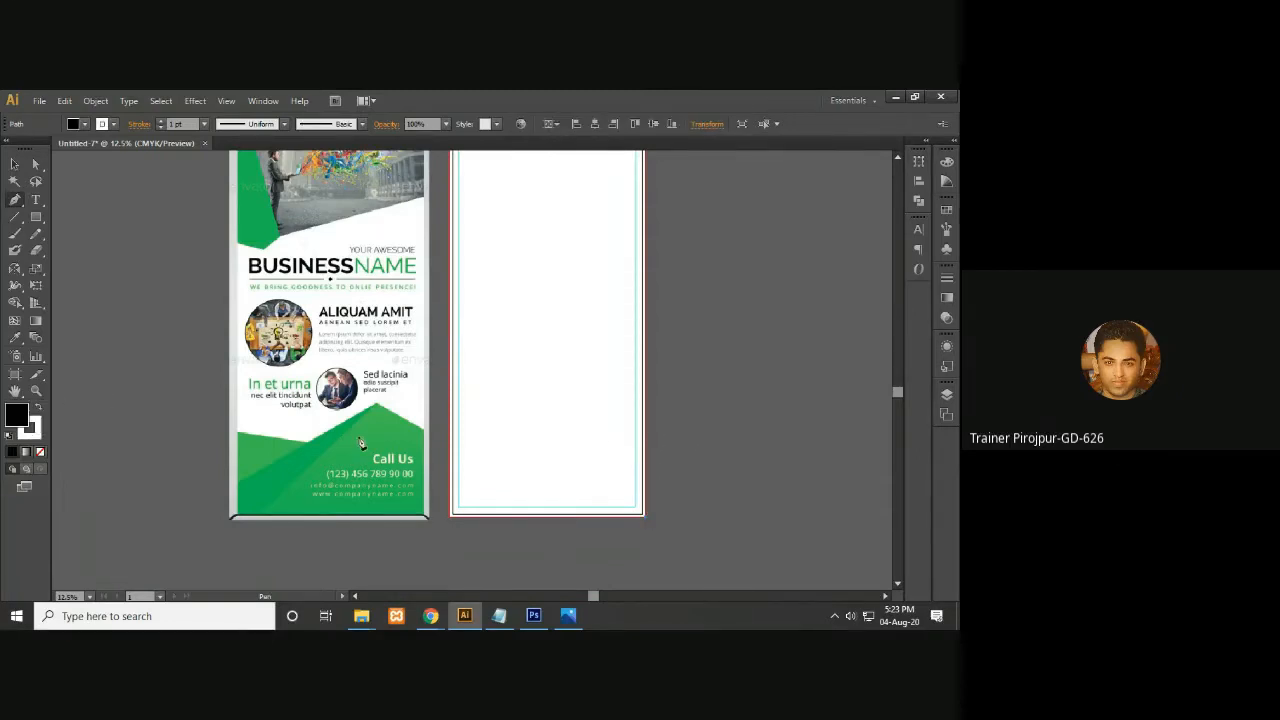
click(648, 406)
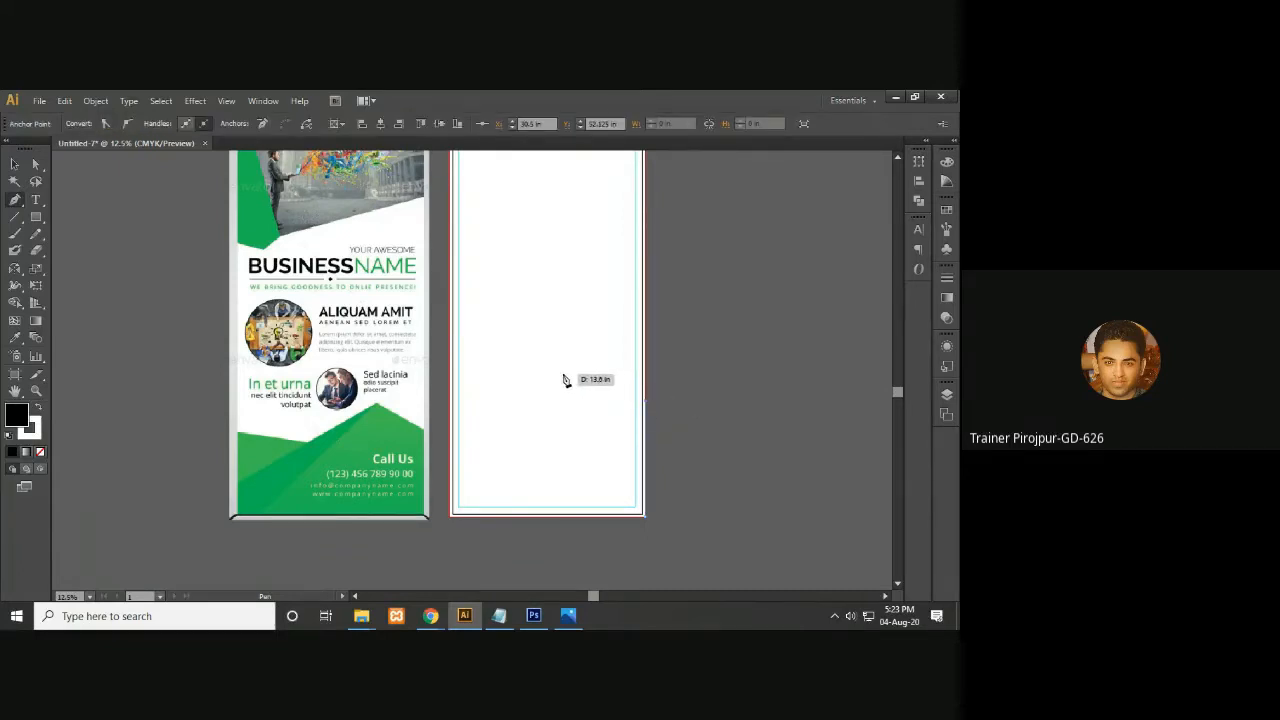
click(563, 375)
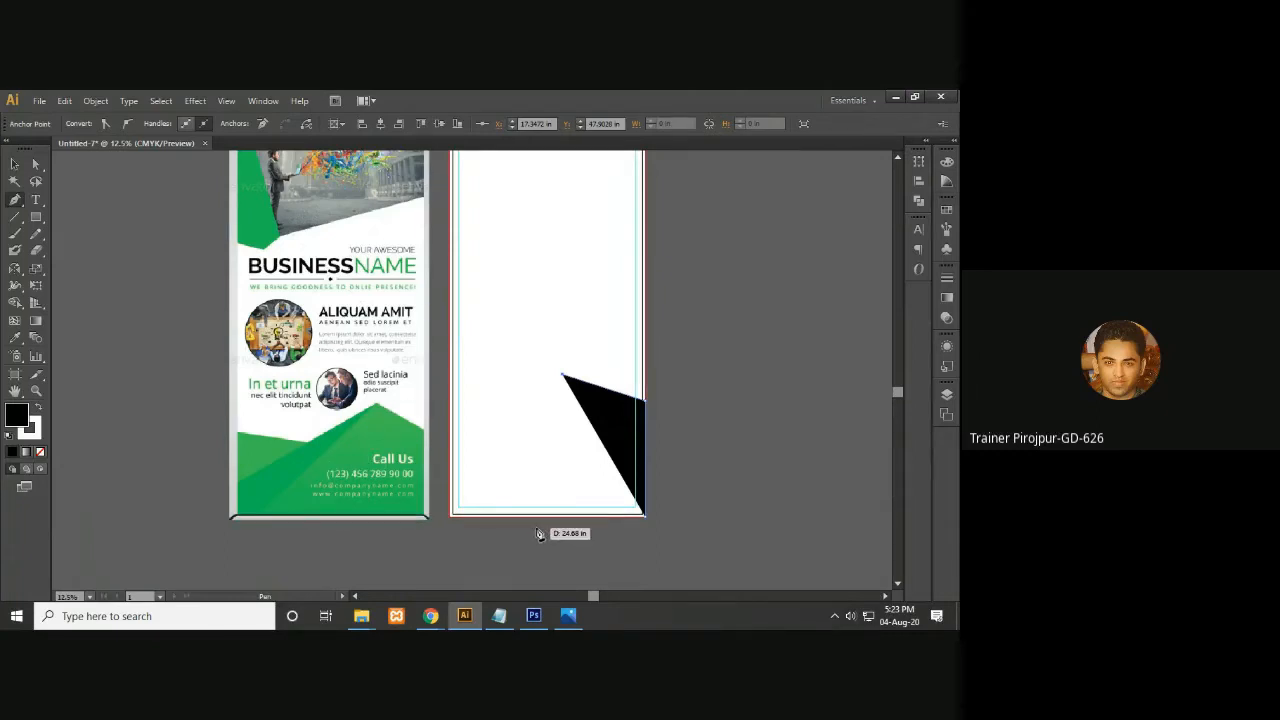
click(481, 519)
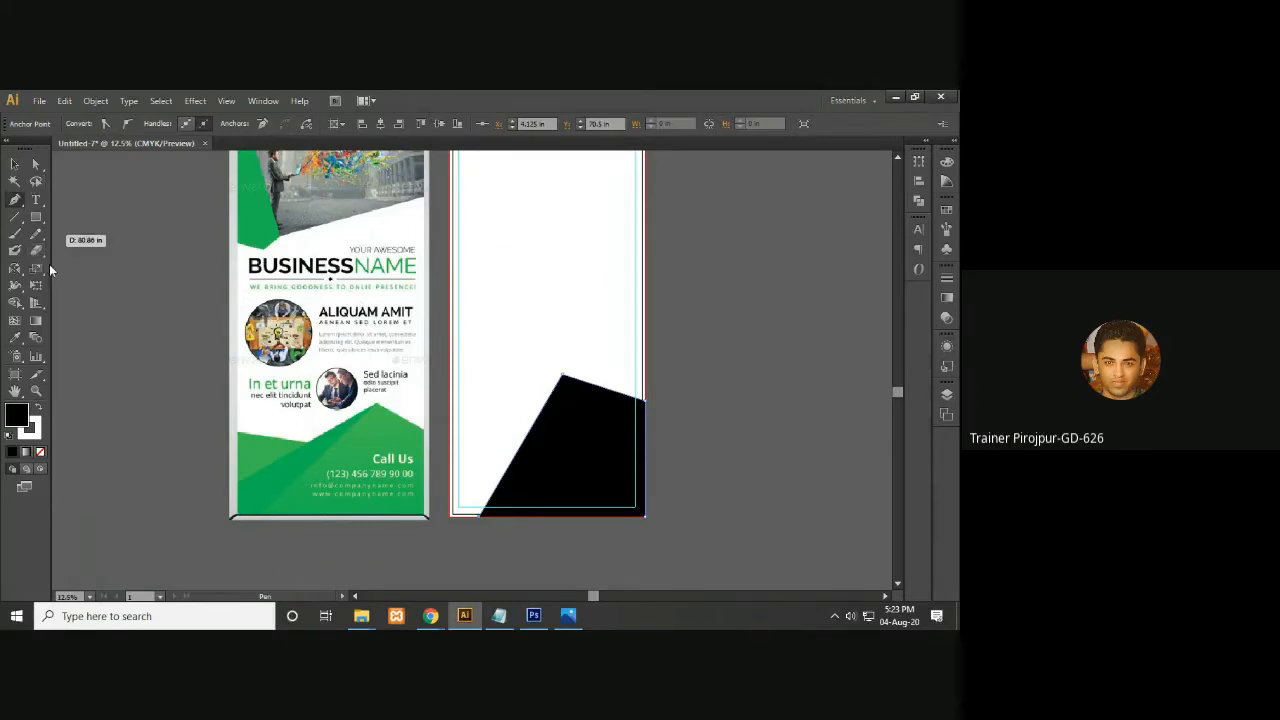
key(i)
click(382, 419)
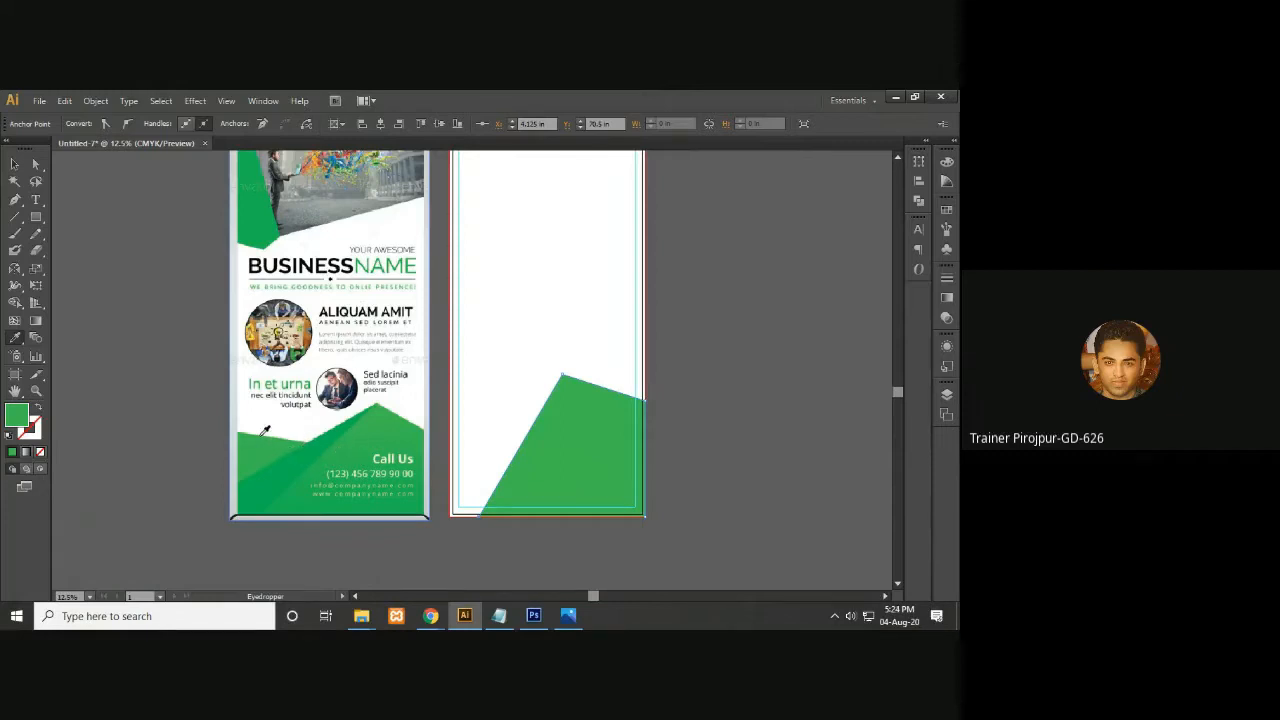
Draw a four-point shape with the Pen tool from the green shape's peak down to the artboard's lower-left corner
click(15, 199)
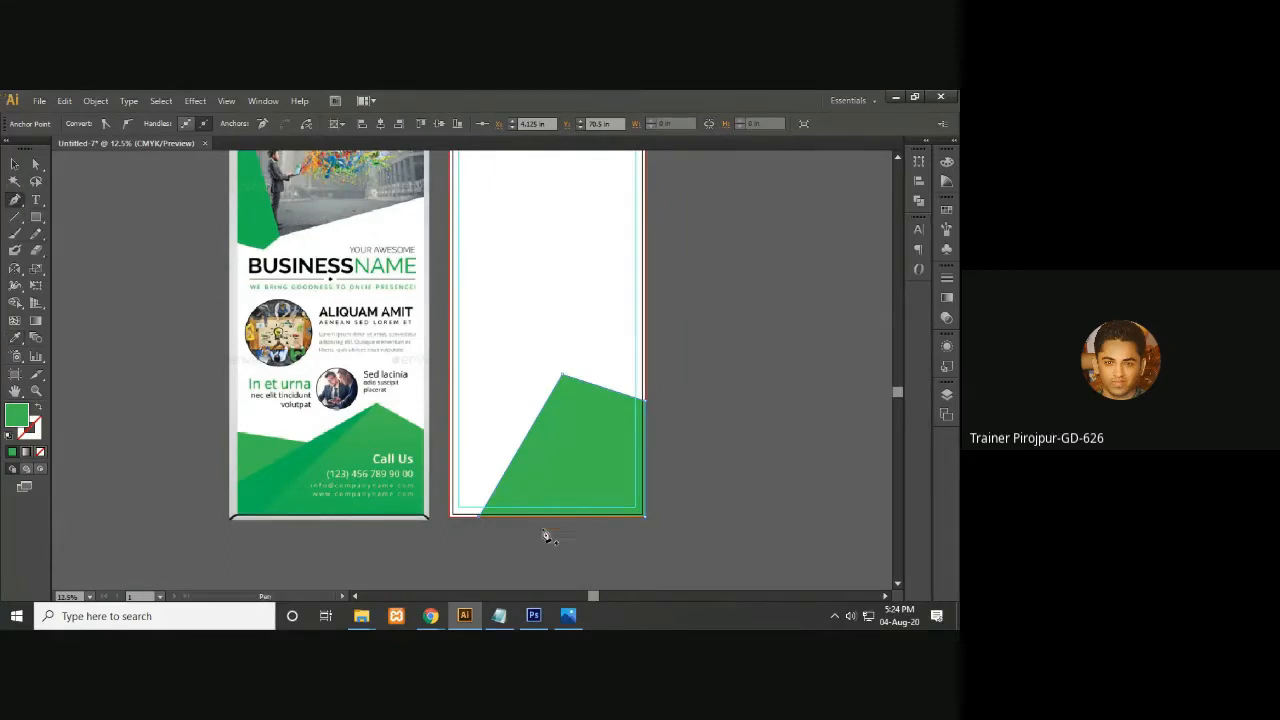
click(452, 496)
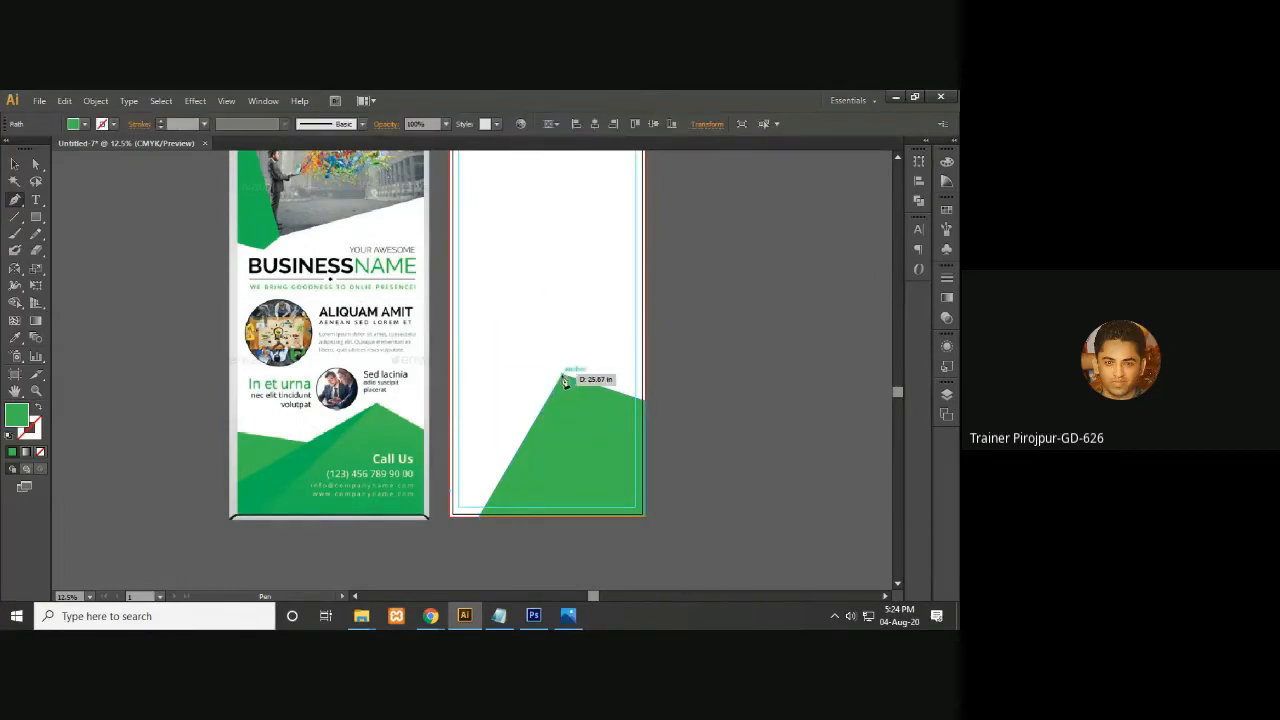
click(563, 377)
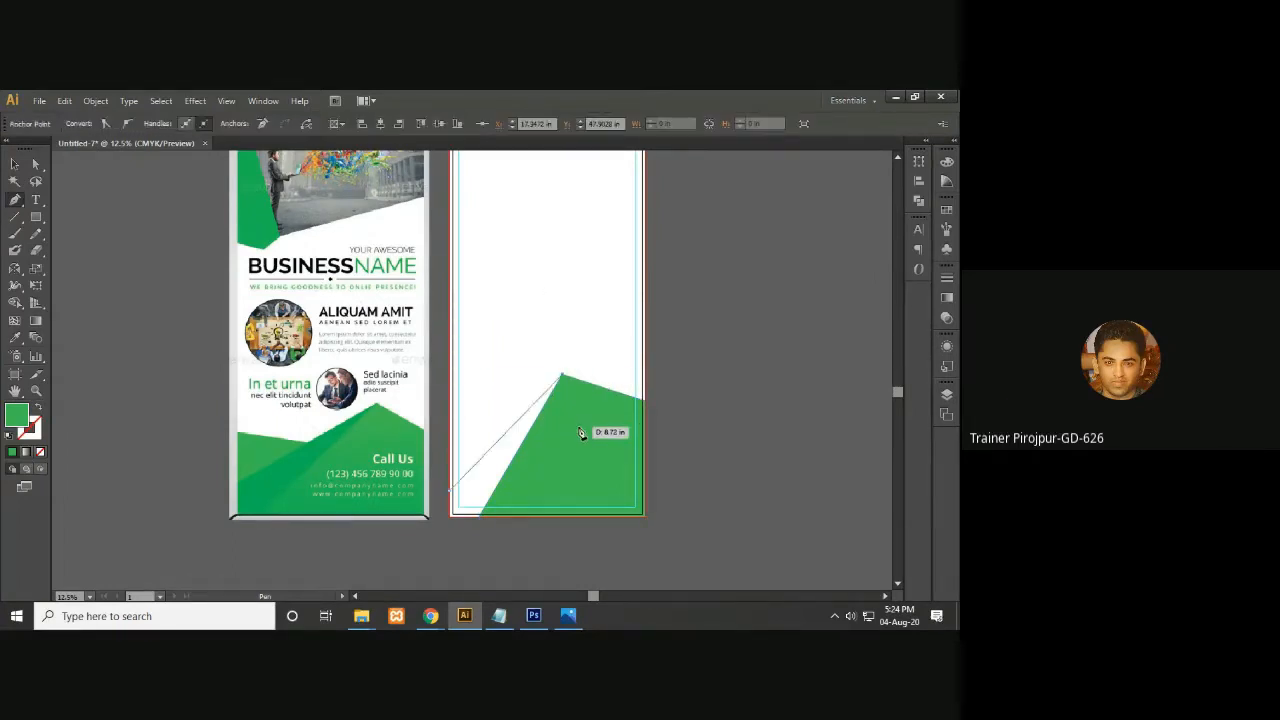
click(488, 518)
click(451, 517)
click(646, 522)
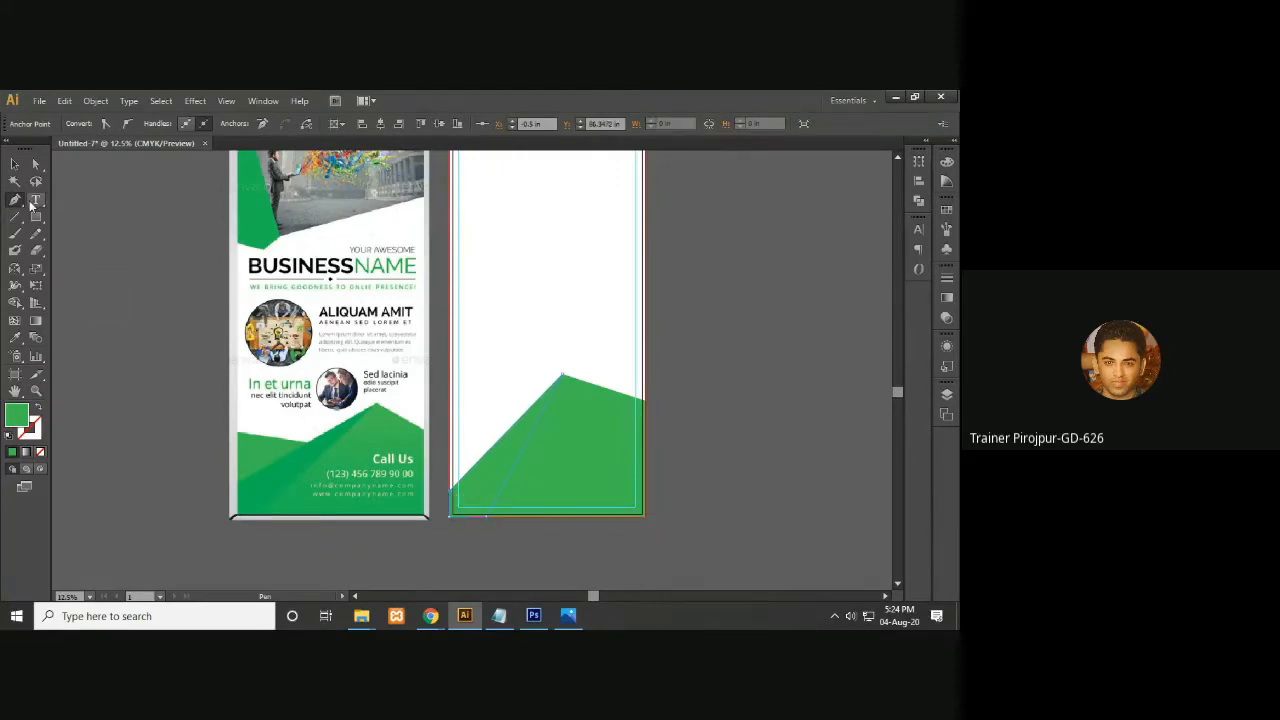
Fill the new shape with the darker green sampled from the reference banner's bottom area and deselect it
key(i)
click(308, 452)
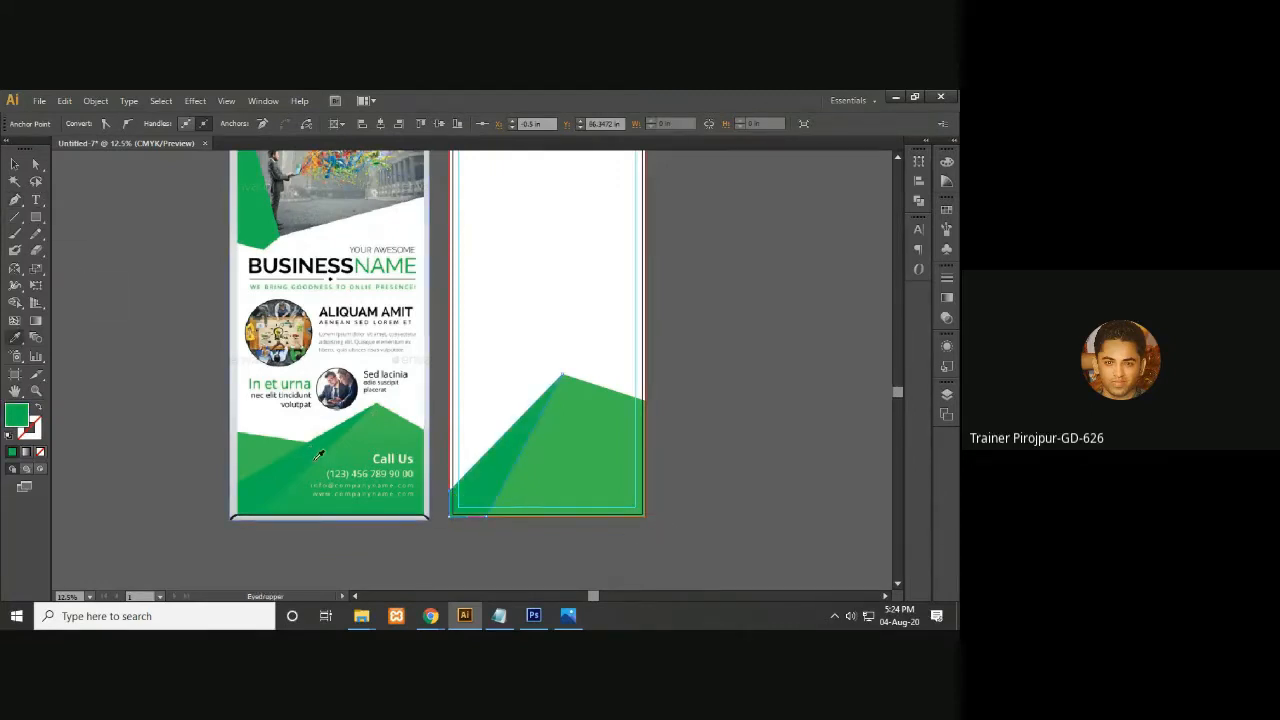
click(17, 180)
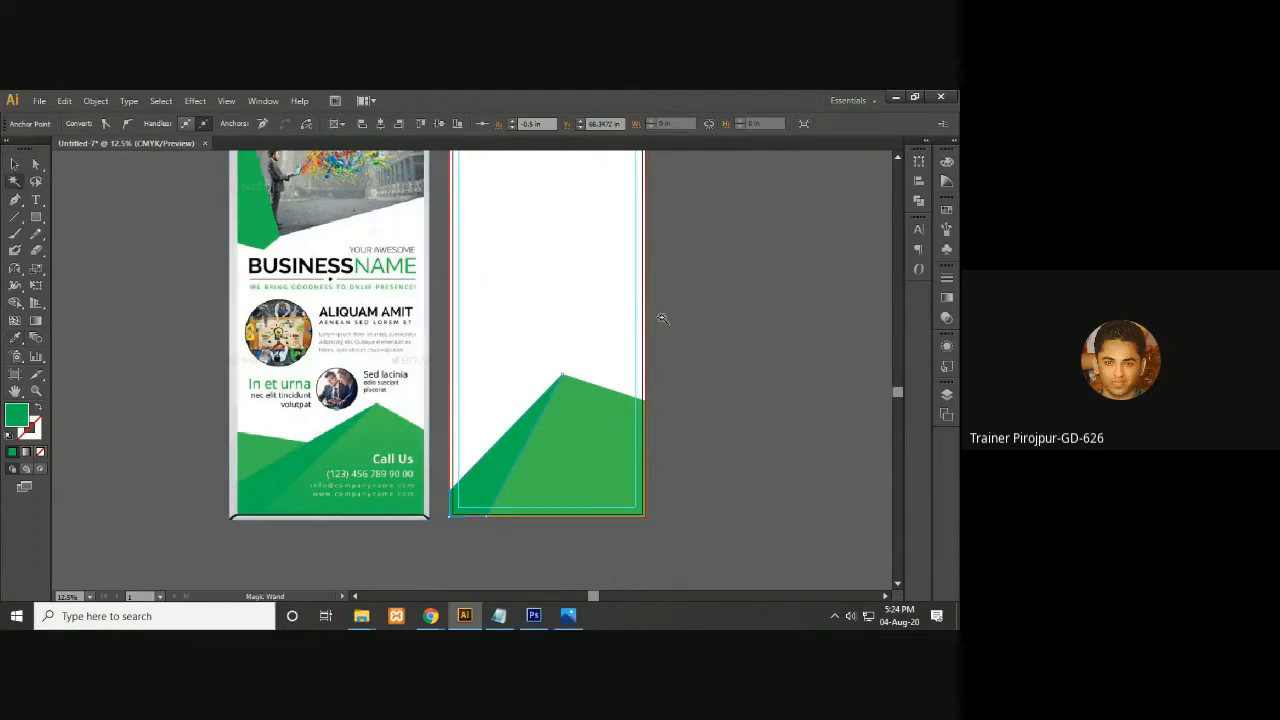
click(658, 315)
click(15, 163)
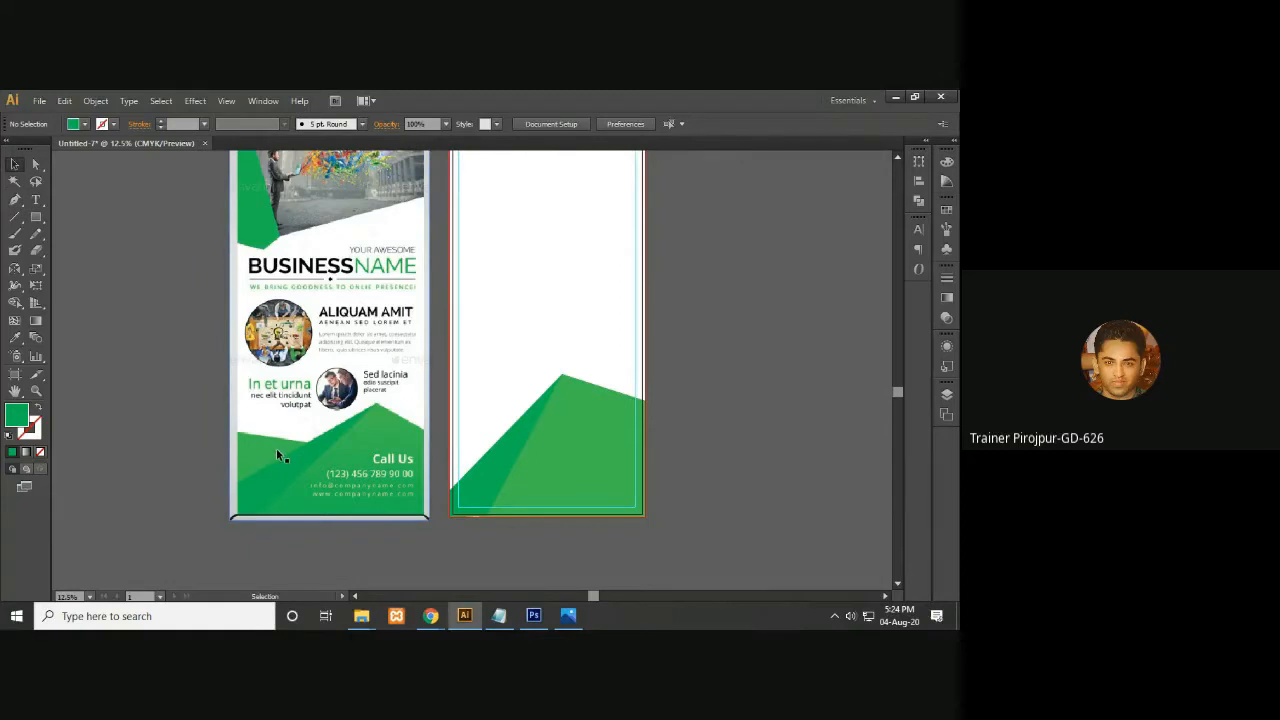
Draw a triangle with the Pen tool between the artboard's left bleed edge and the darker shape's sloping side
key(p)
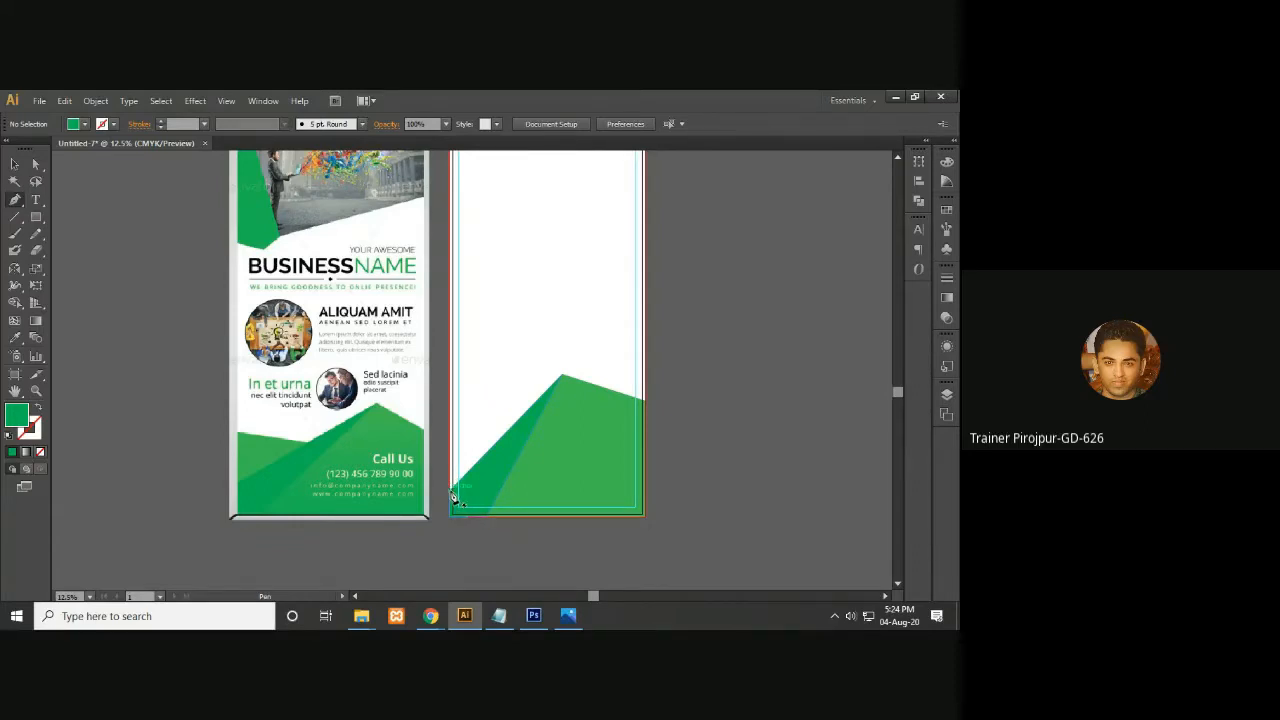
click(455, 497)
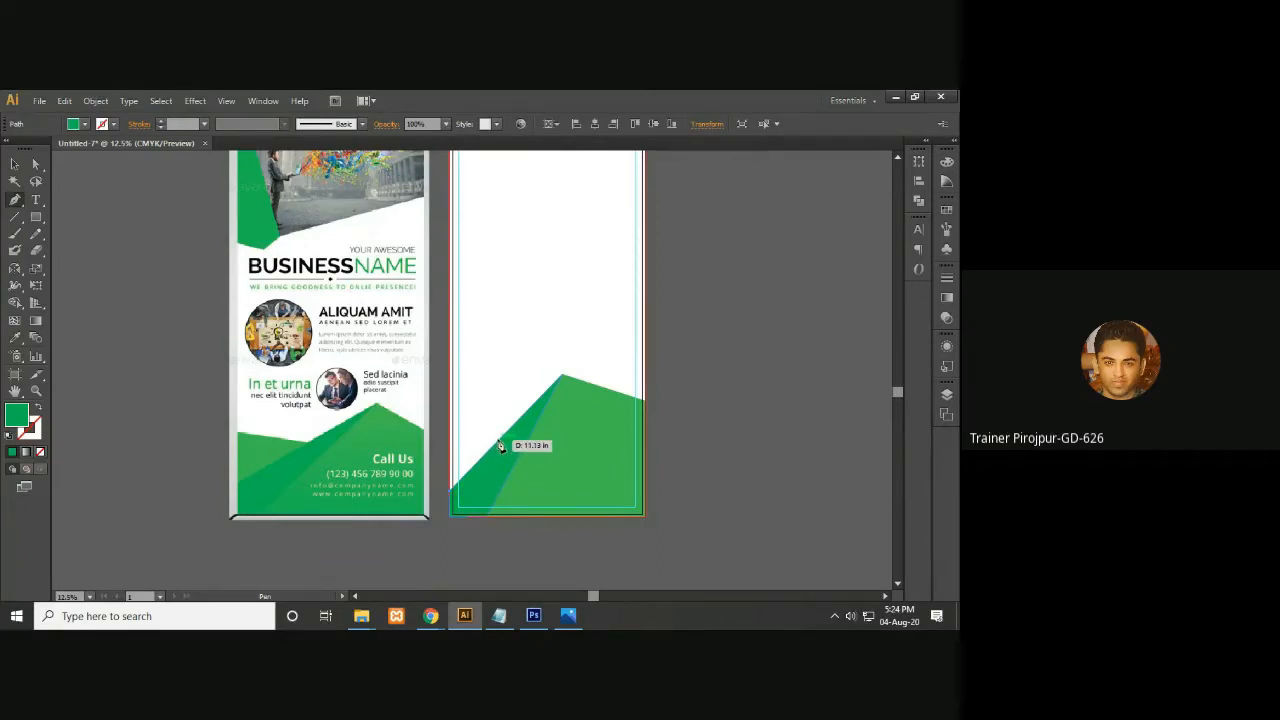
click(501, 446)
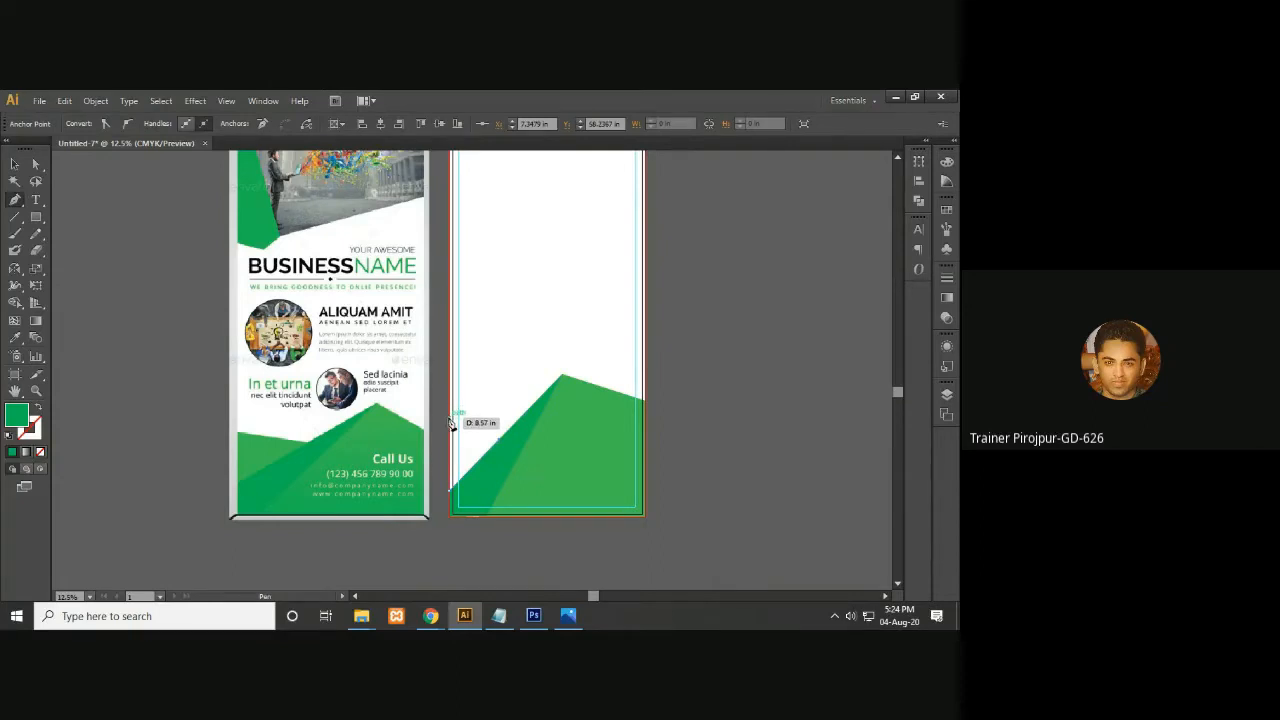
click(451, 423)
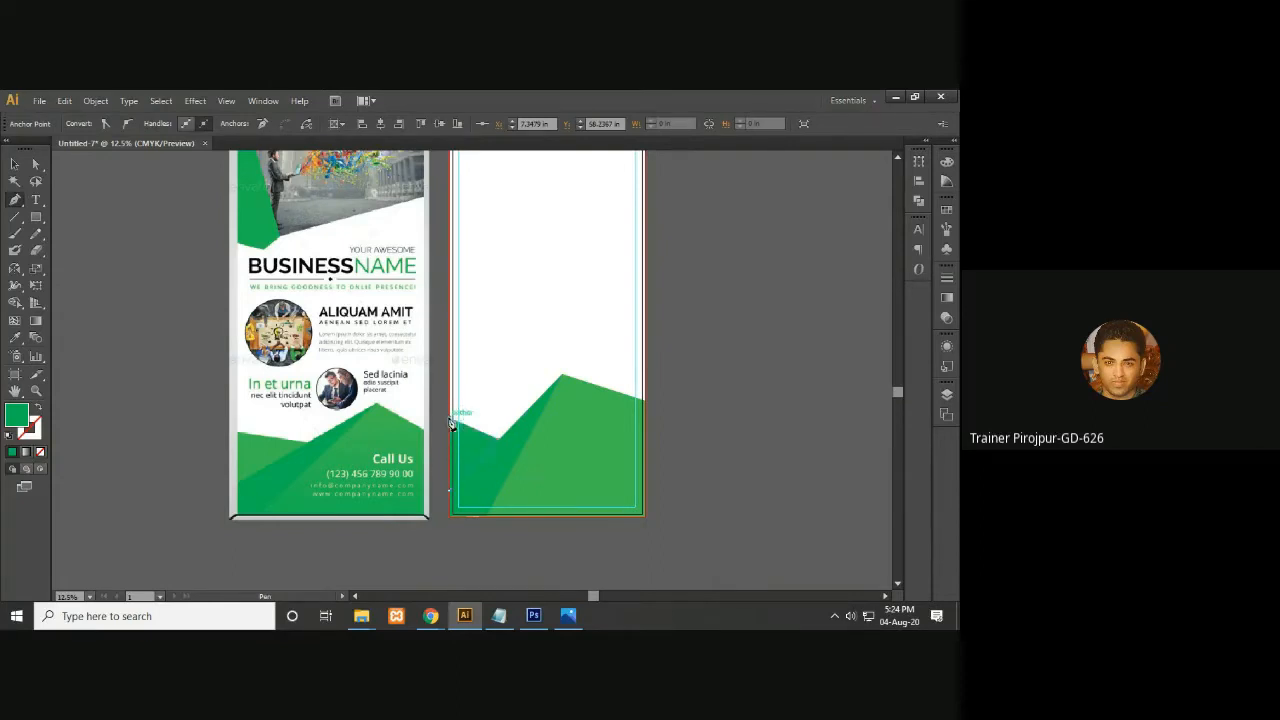
click(450, 495)
Fill the triangle with the lighter green sampled from the reference banner's lower-left shape and deselect it
key(i)
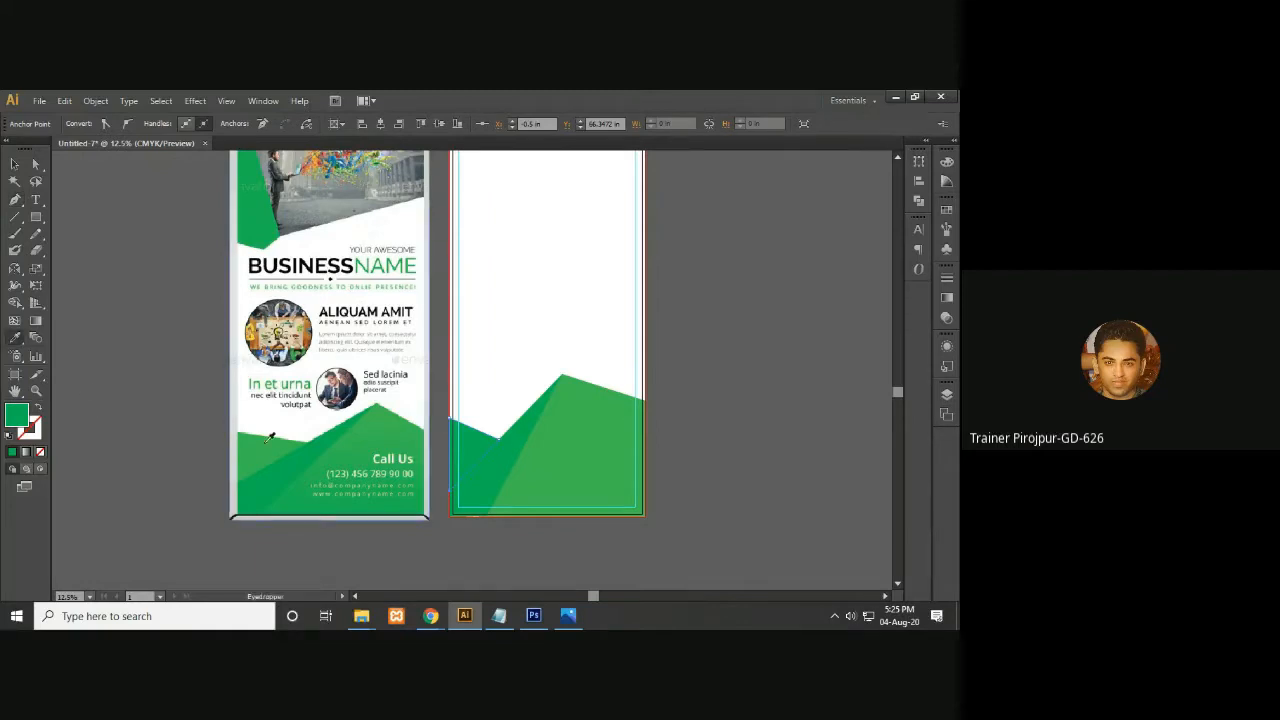
click(268, 447)
key(v)
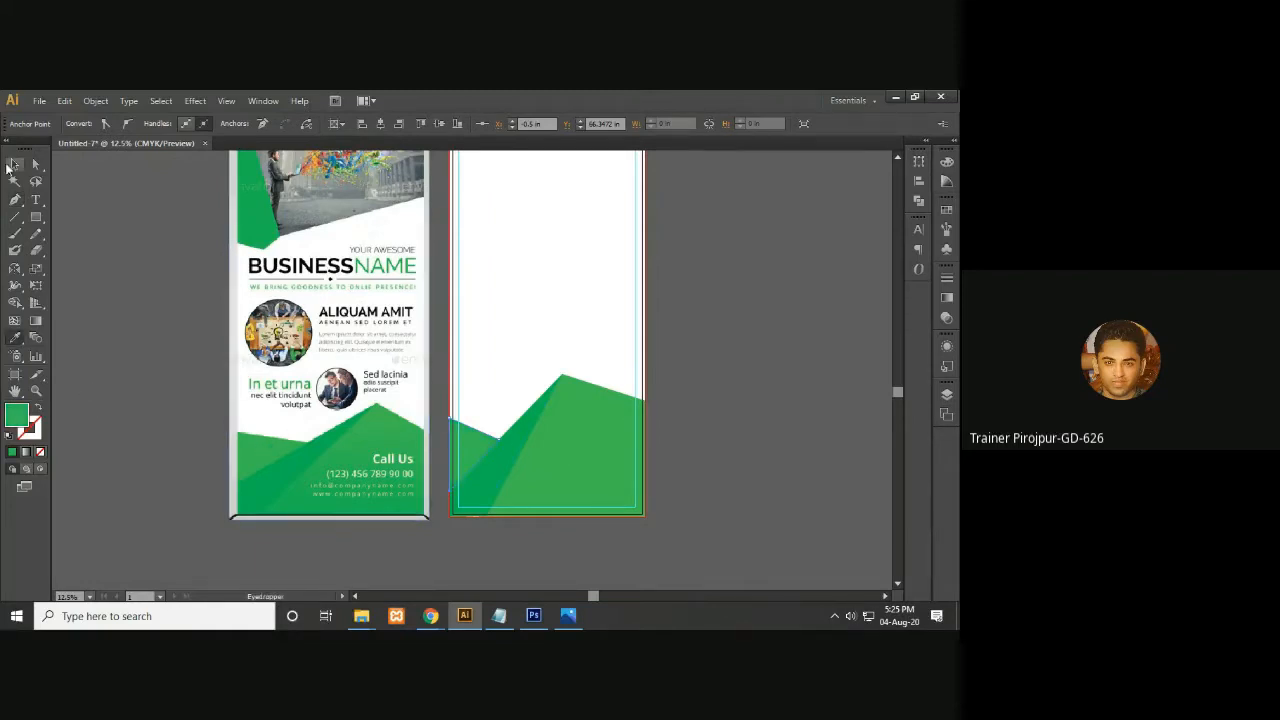
click(190, 316)
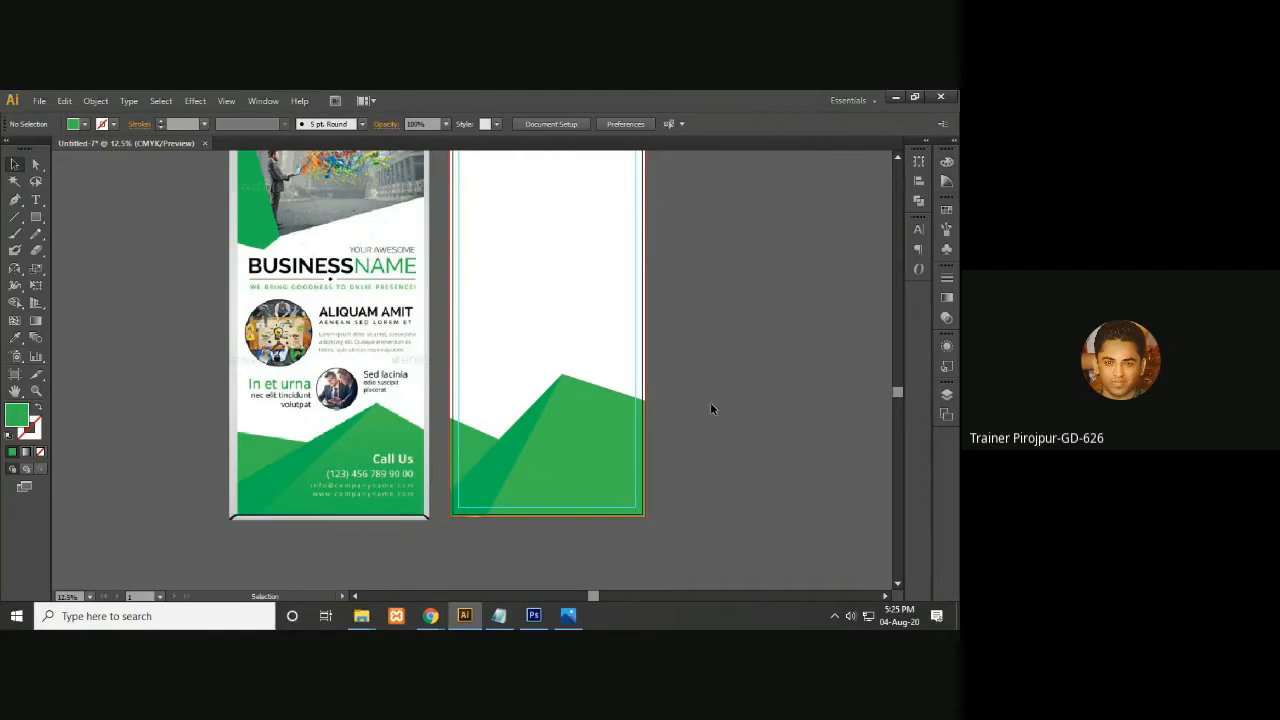
Compare the finished bottom shapes with the whole reference banner, then examine the header area of both
key(ctrl+minus)
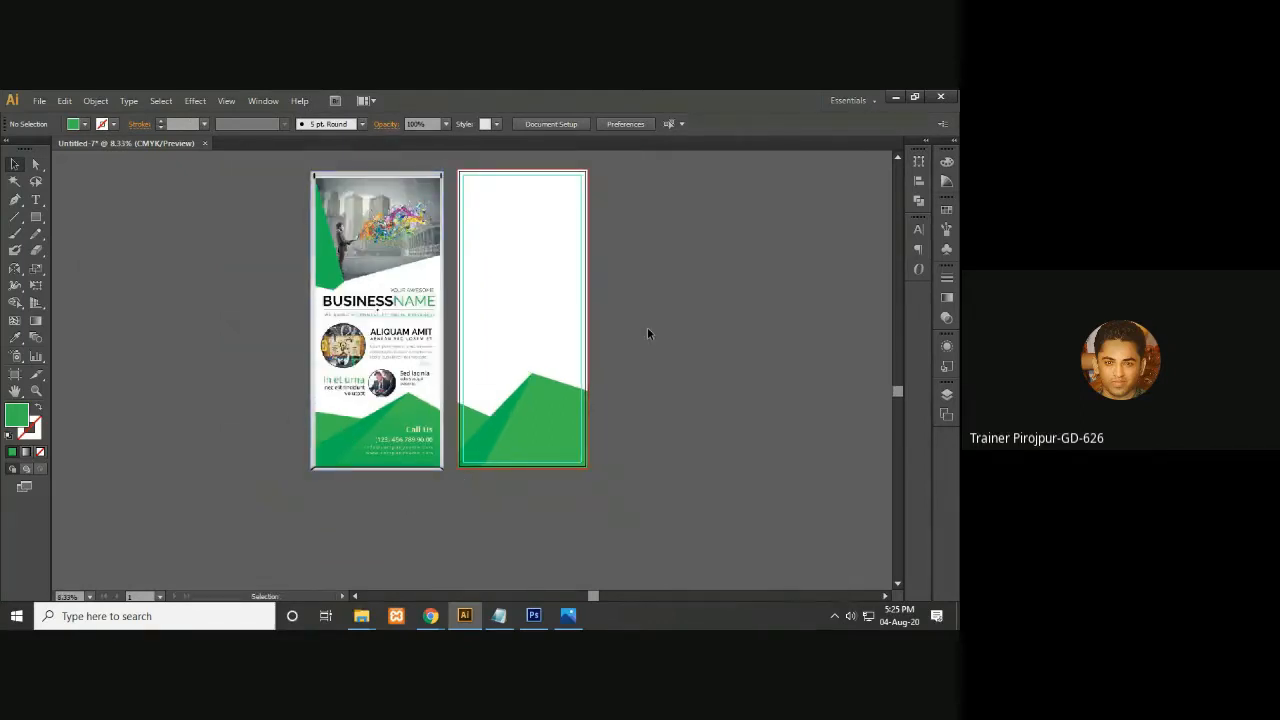
click(33, 217)
drag(33, 217, 43, 219)
key(ctrl+plus)
drag(746, 309, 756, 383)
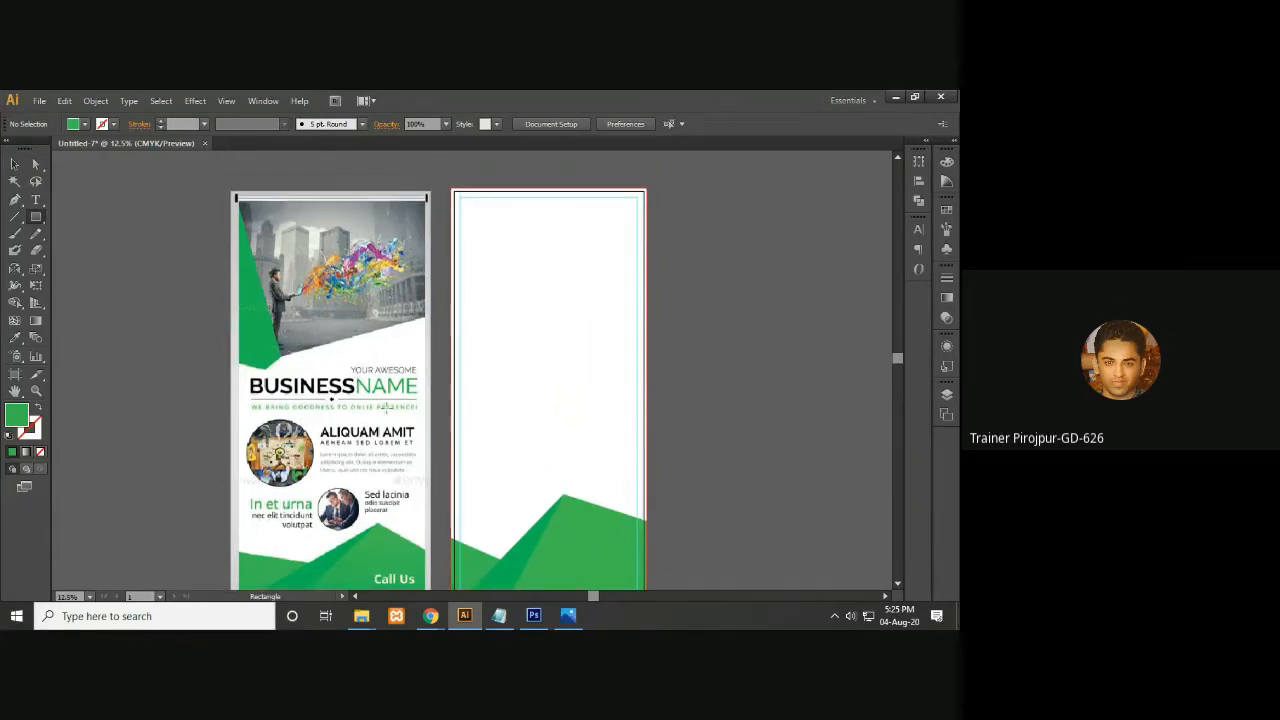
Draw a four-point green shape with the Pen tool from the artboard's top-left bleed corner down about 20 in, matching the reference's header accent
click(15, 199)
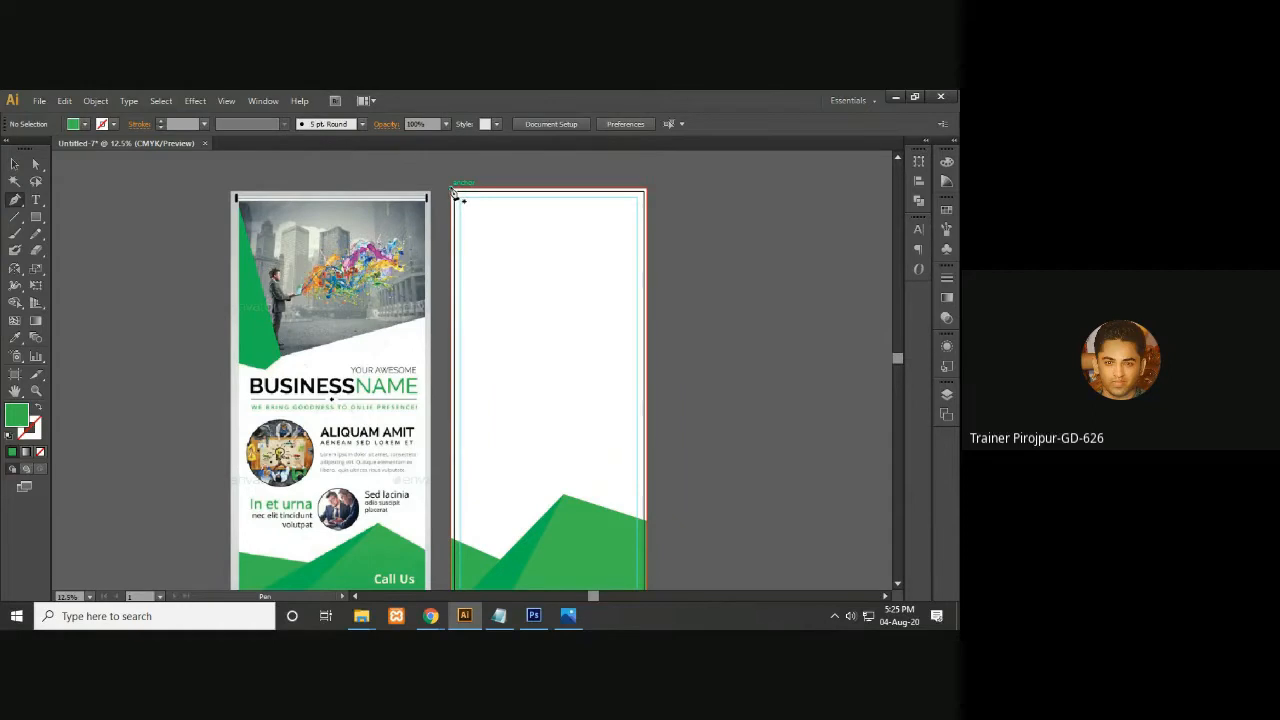
drag(514, 397, 520, 359)
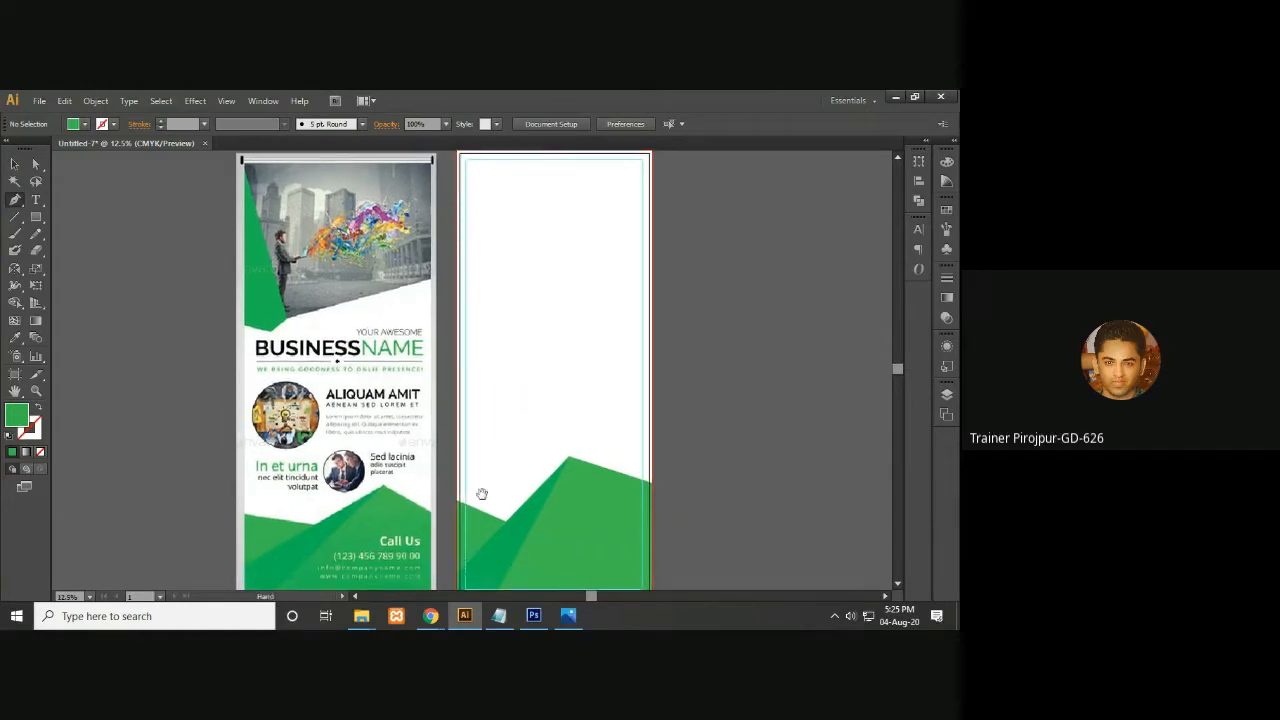
drag(528, 428, 536, 494)
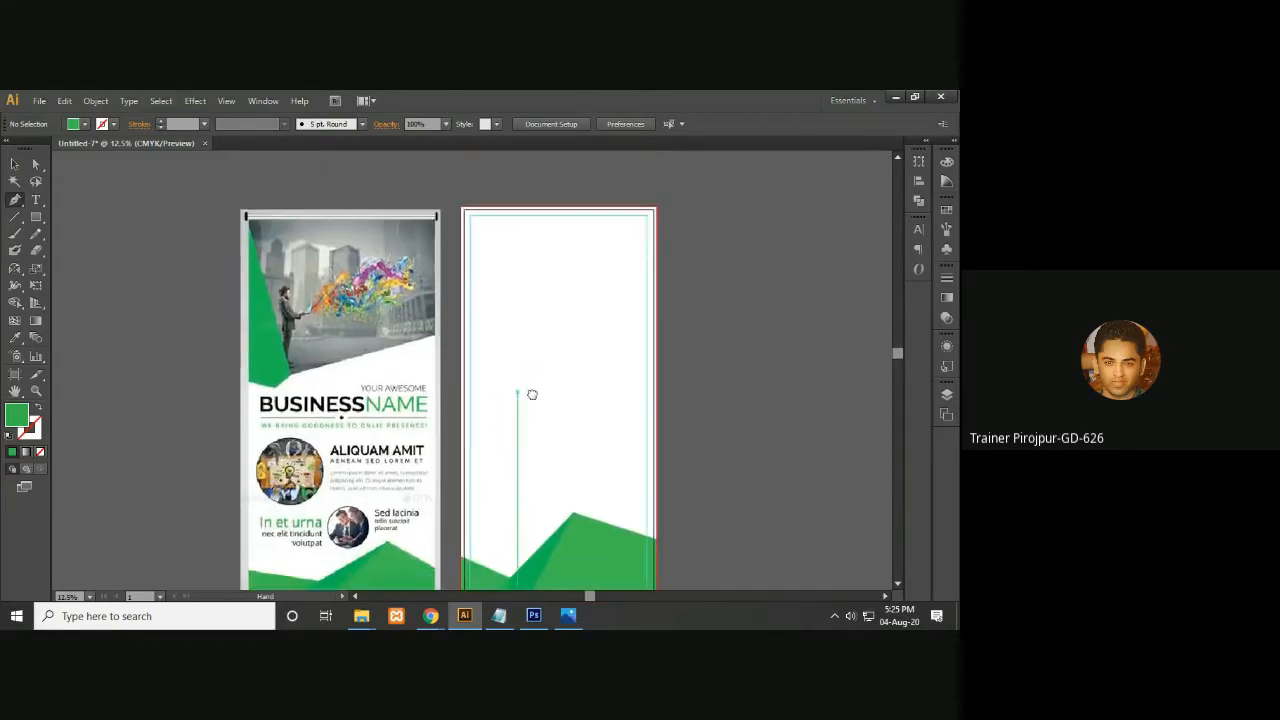
mouse_move(532, 395)
mouse_down()
mouse_move(523, 337)
mouse_move(520, 391)
mouse_up()
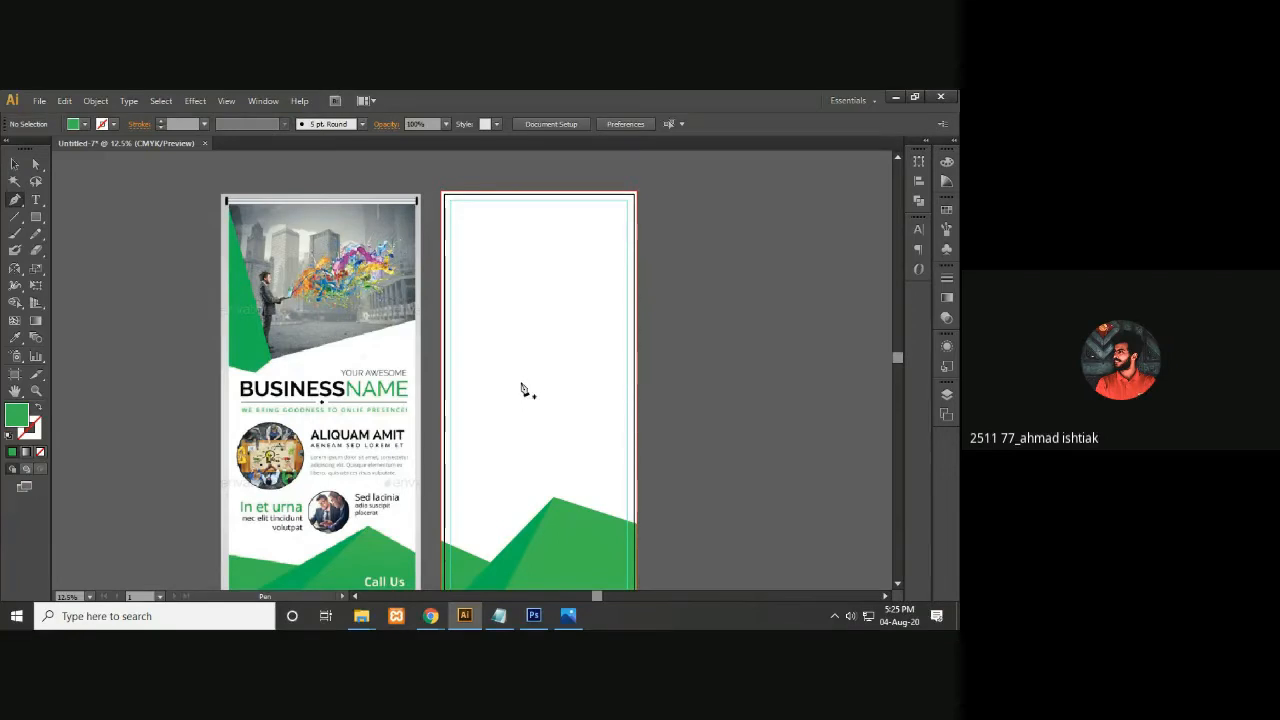
scroll(521, 389, down, 1)
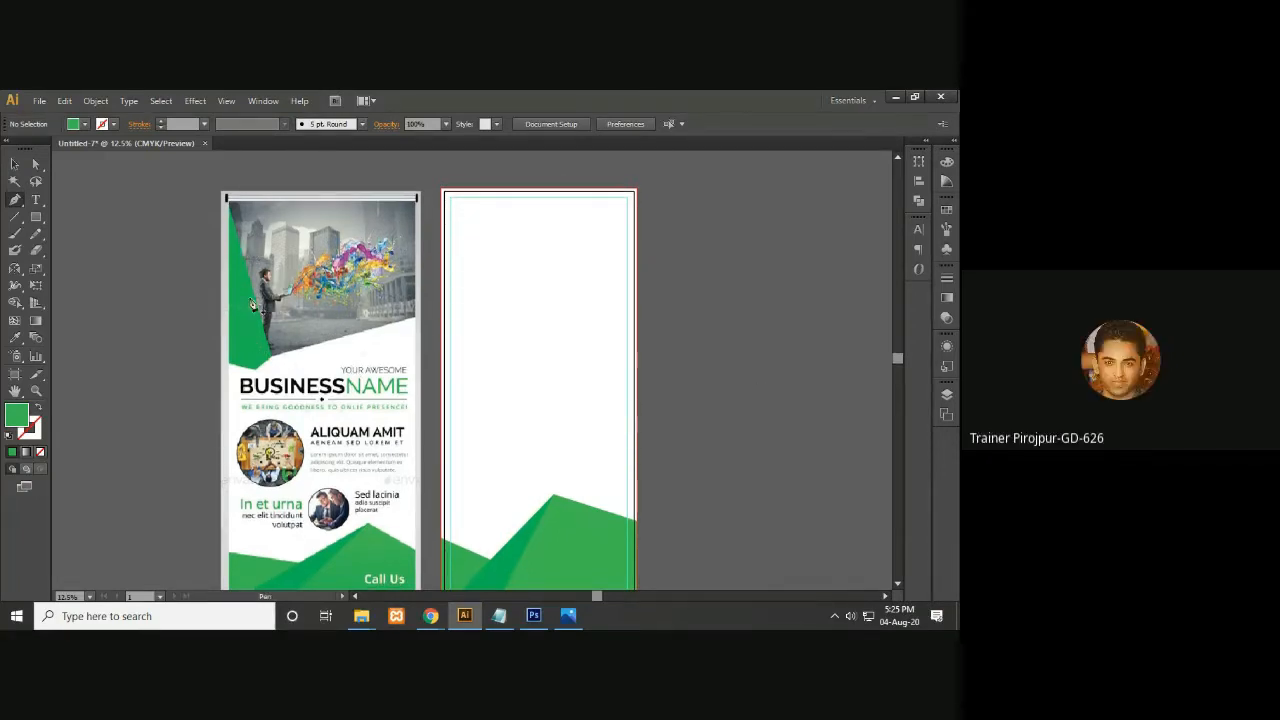
click(447, 196)
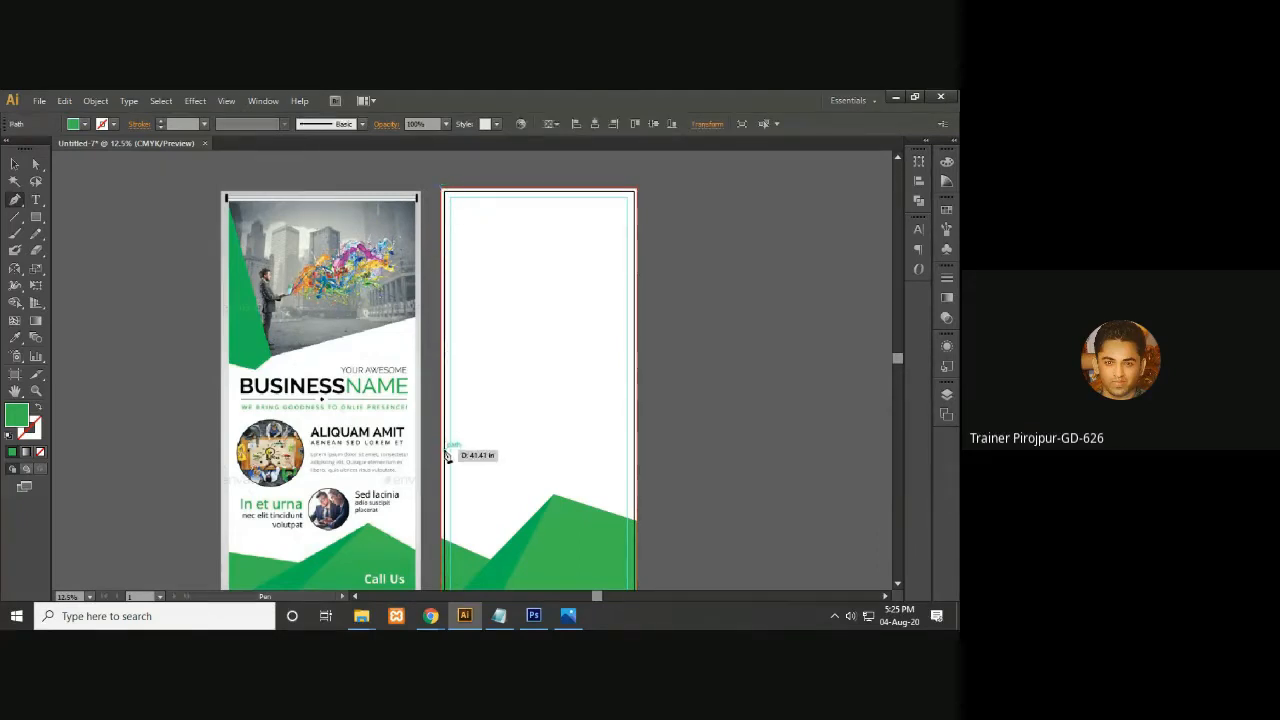
click(447, 314)
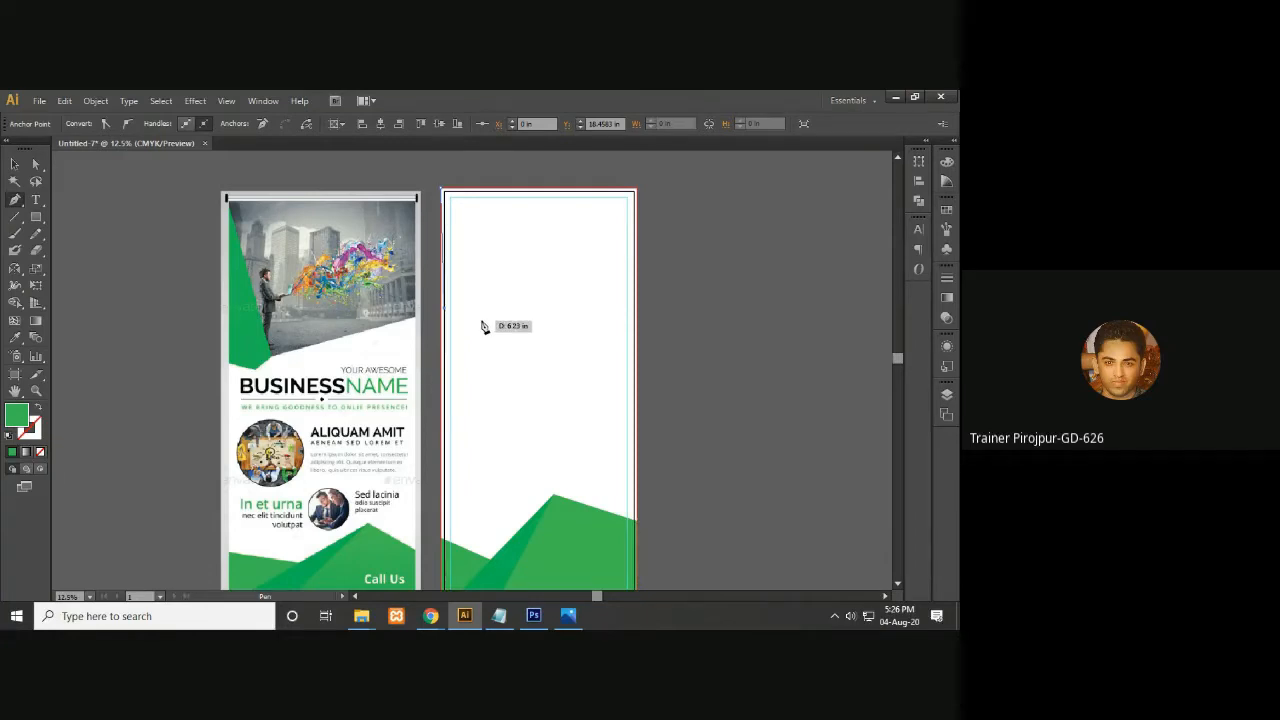
click(473, 319)
click(472, 318)
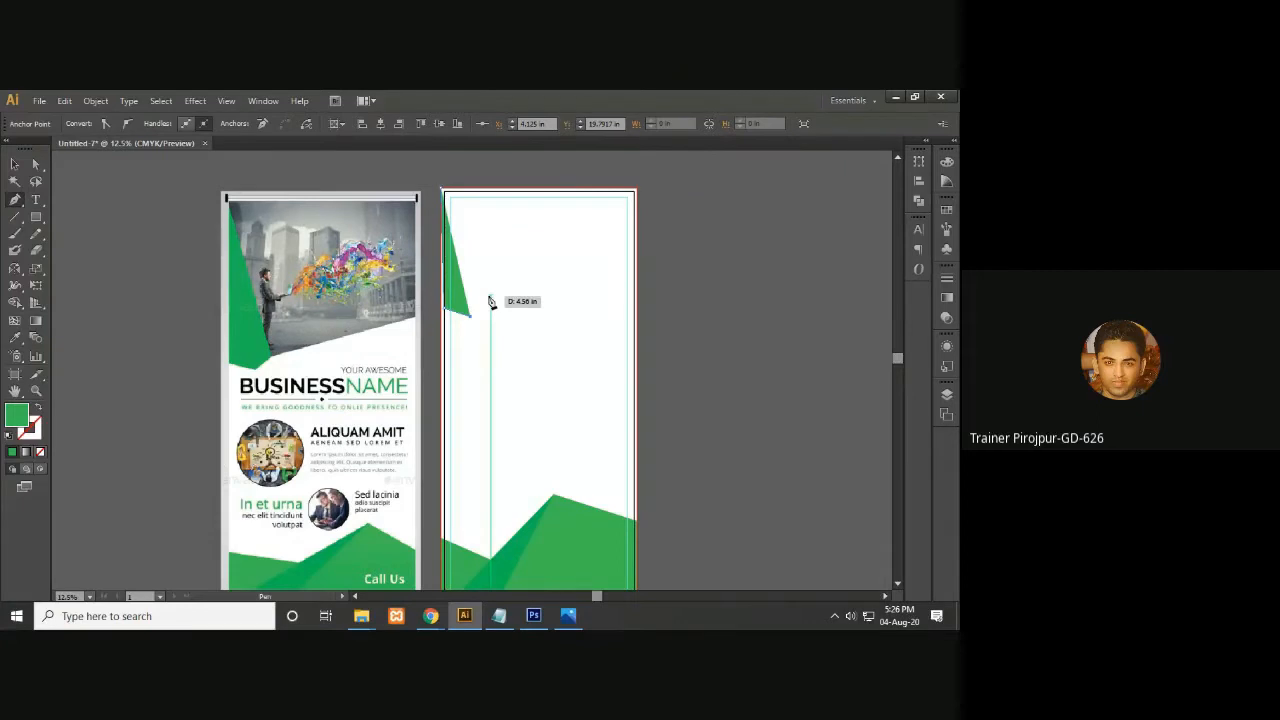
click(490, 295)
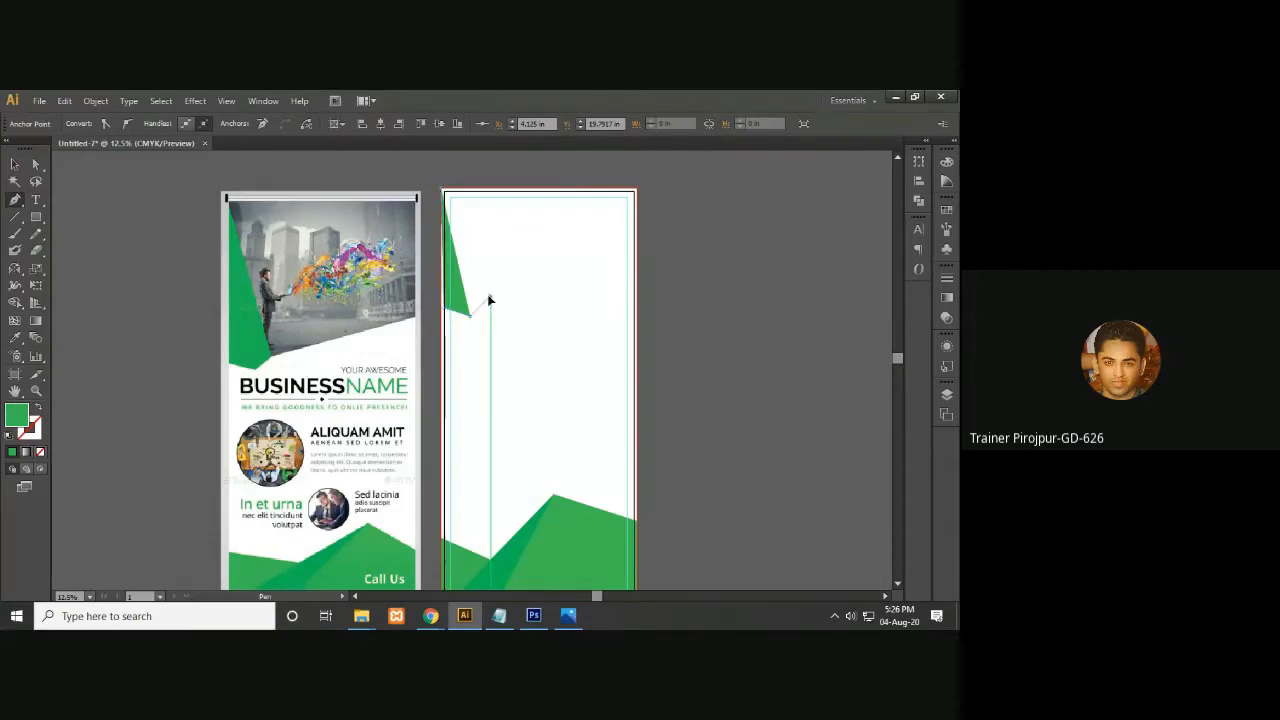
click(446, 193)
key(v)
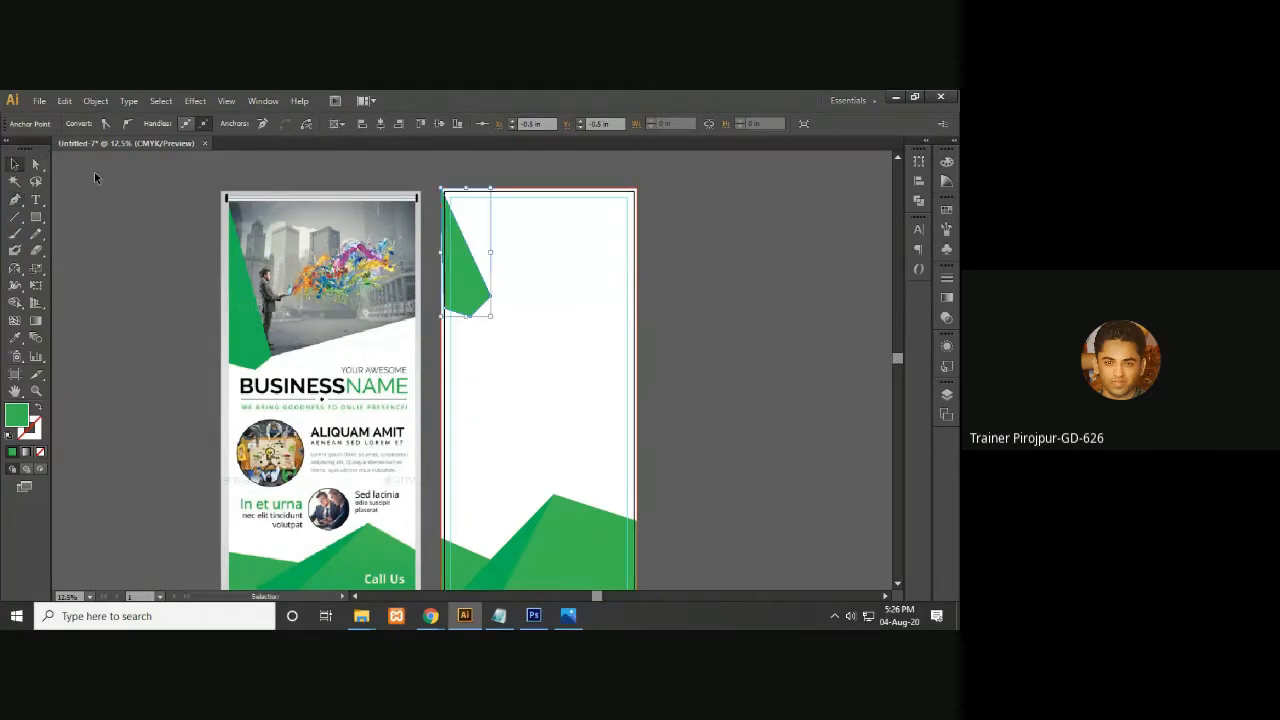
click(834, 269)
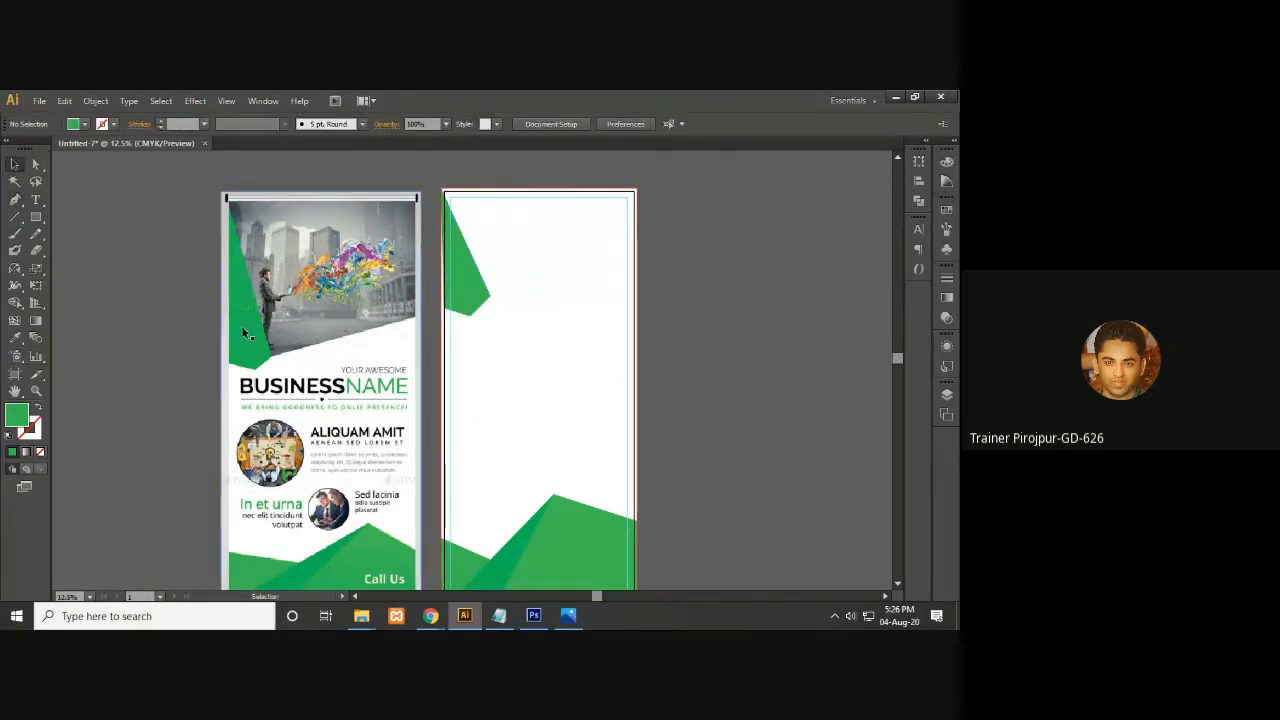
Move the header accent's lower-left anchor point outward to the artboard's left bleed edge, then check its position and deselect
click(466, 303)
key(a)
key(ctrl+plus)
key(ctrl+plus)
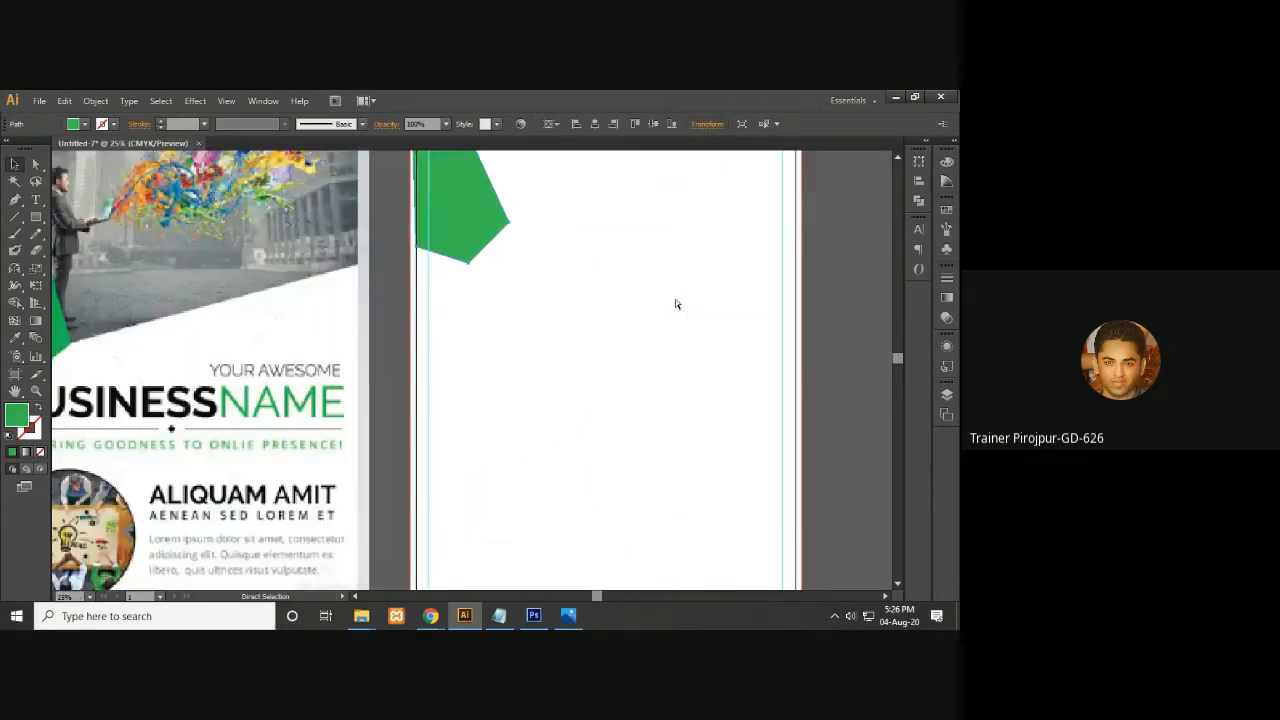
scroll(680, 400, up, 4)
key(v)
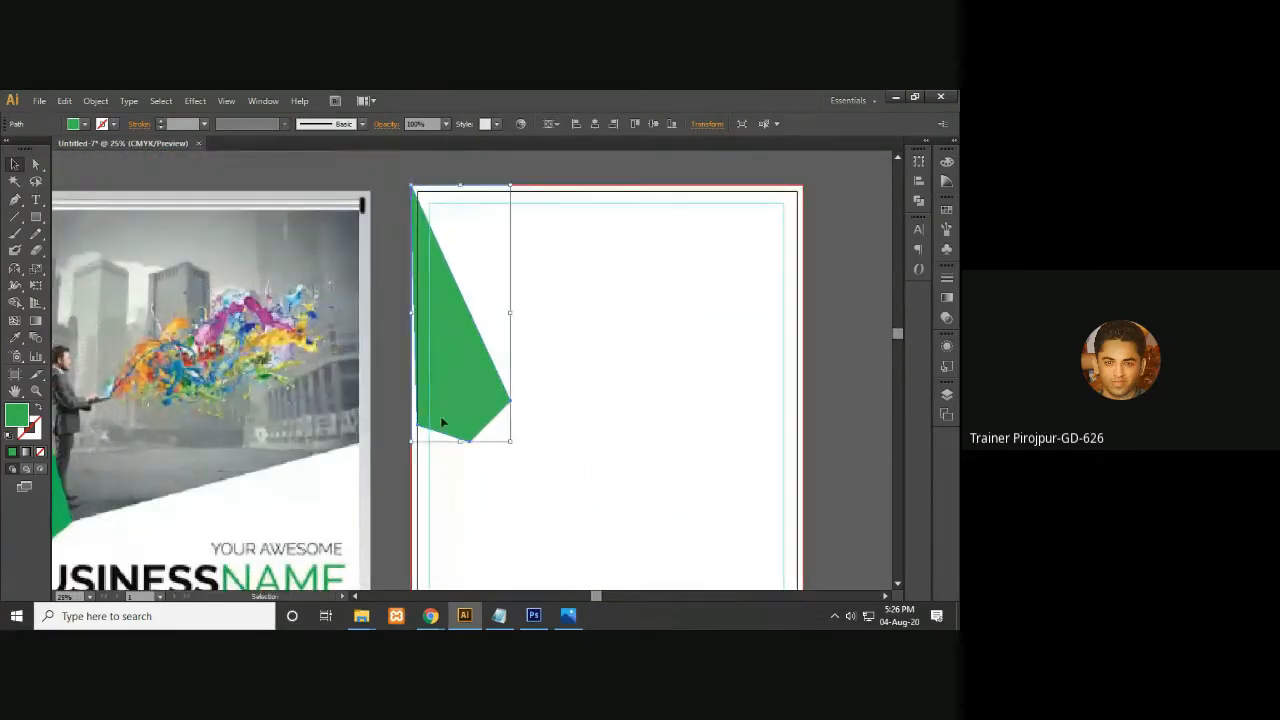
drag(623, 409, 643, 403)
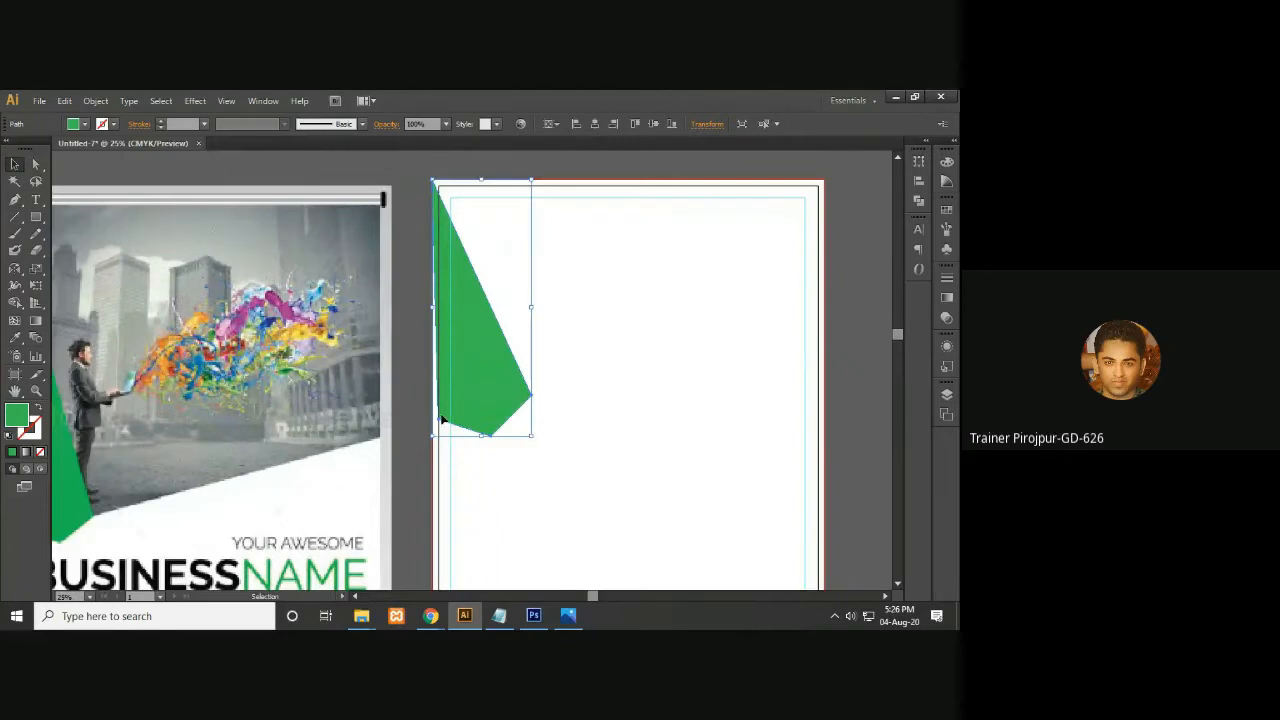
click(35, 162)
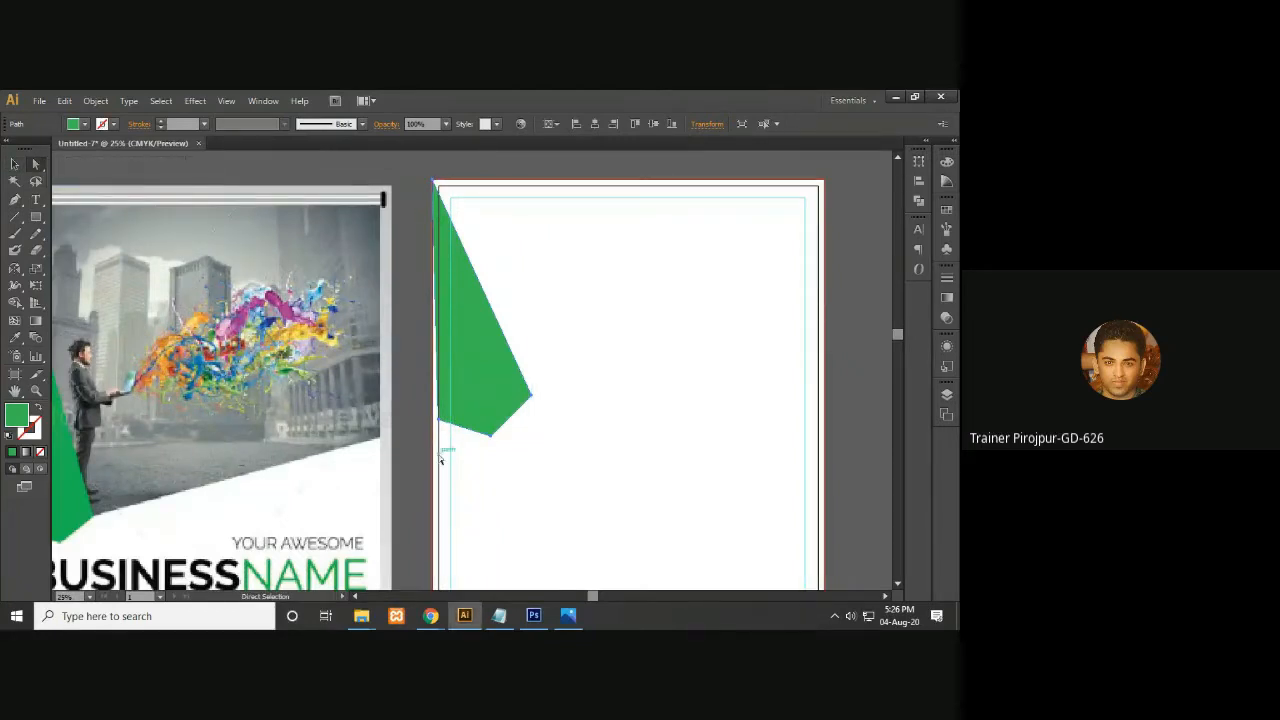
click(435, 422)
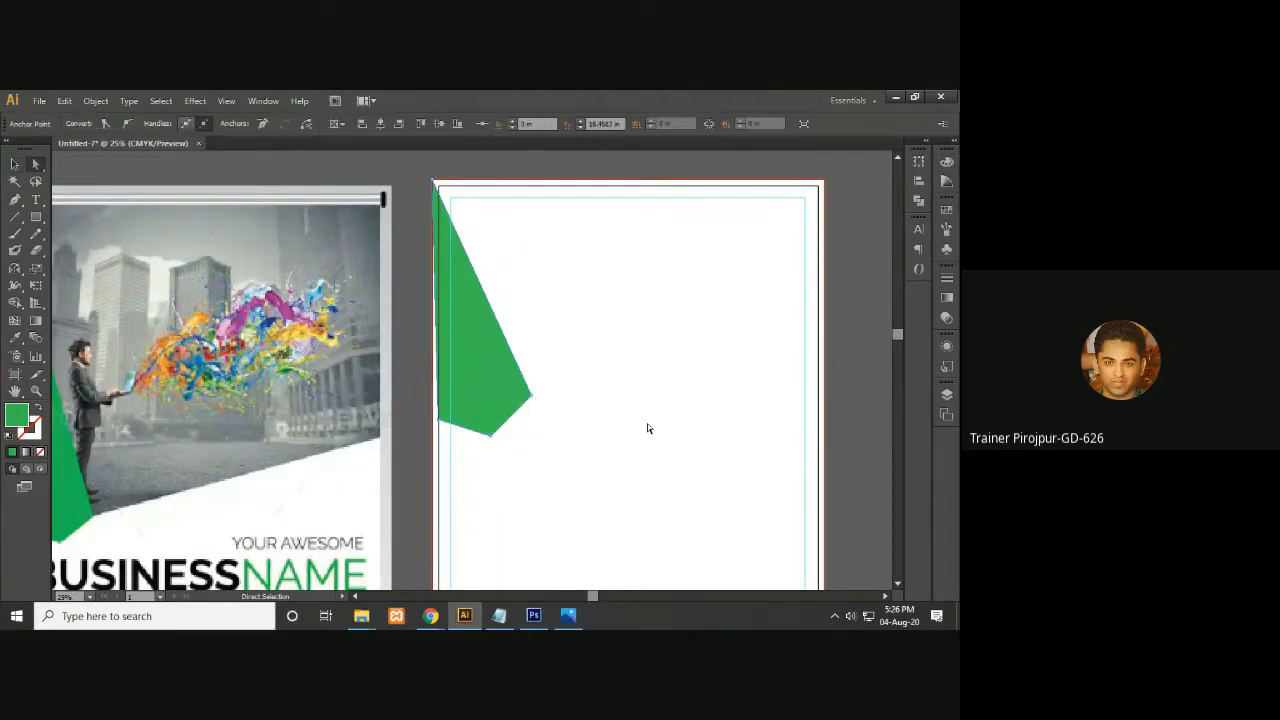
key(Left)
key(Left)
key(Left)
key(Left)
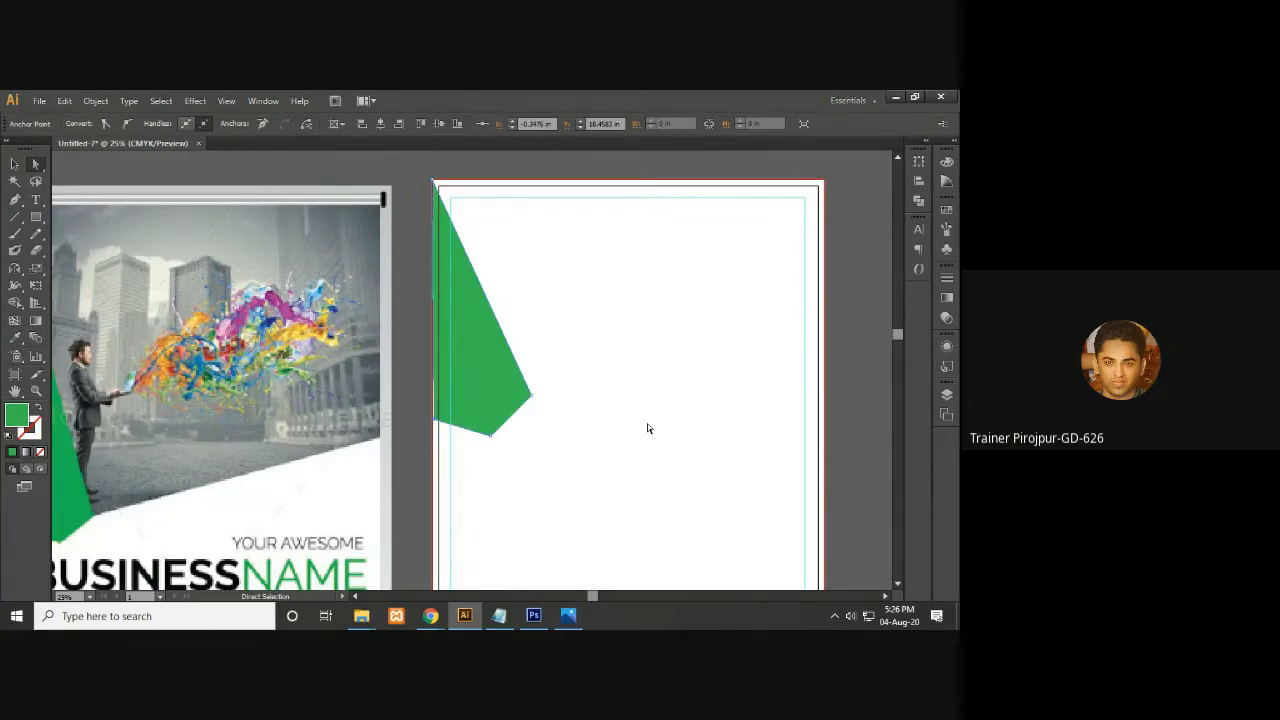
click(837, 381)
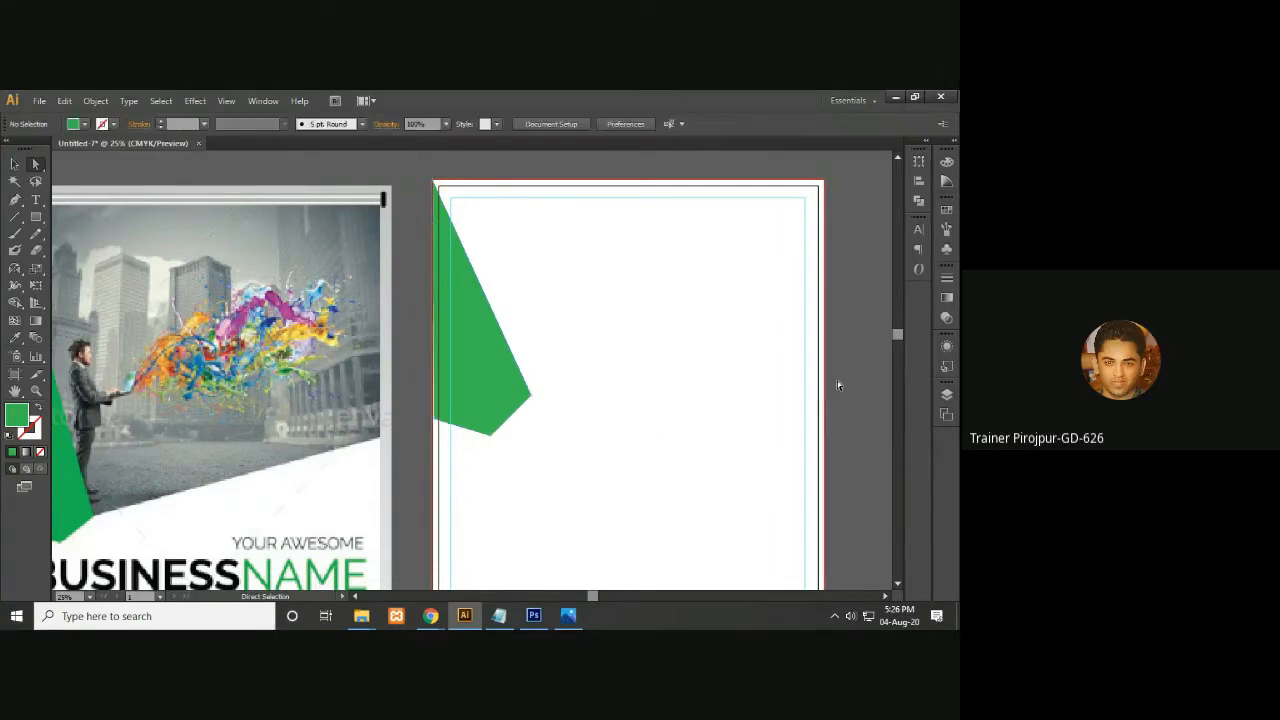
click(451, 416)
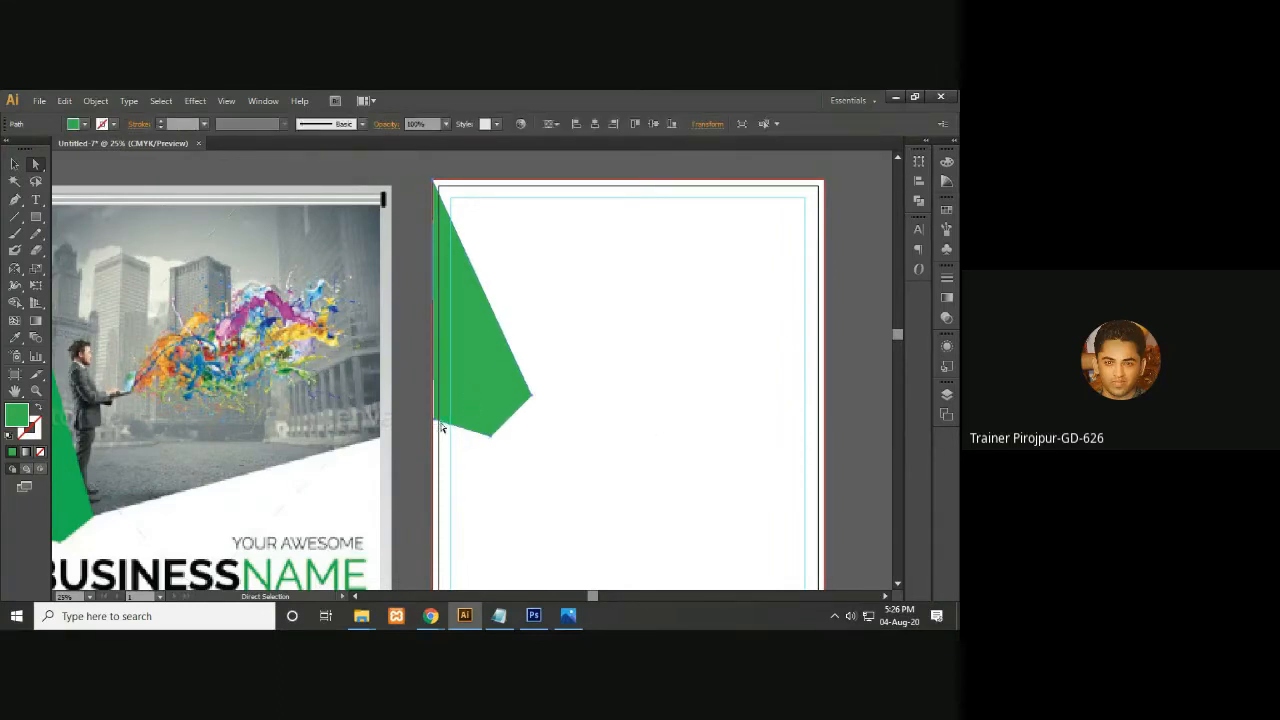
click(435, 422)
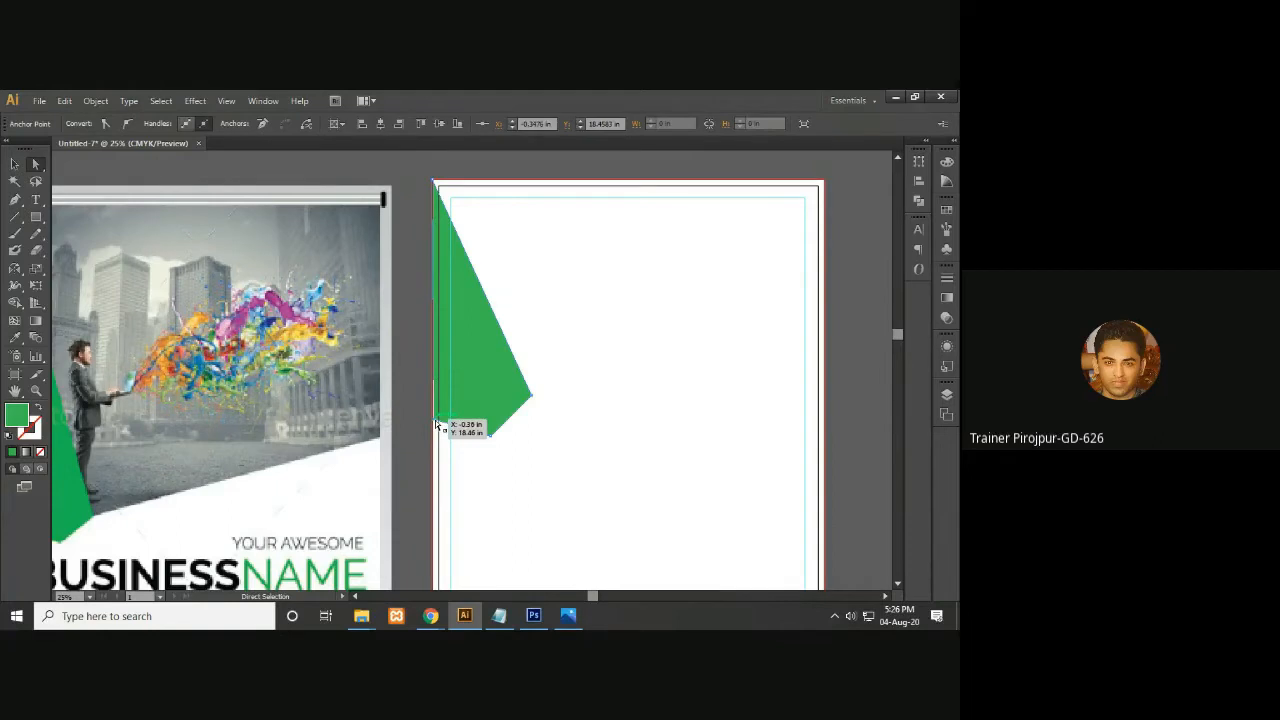
click(828, 317)
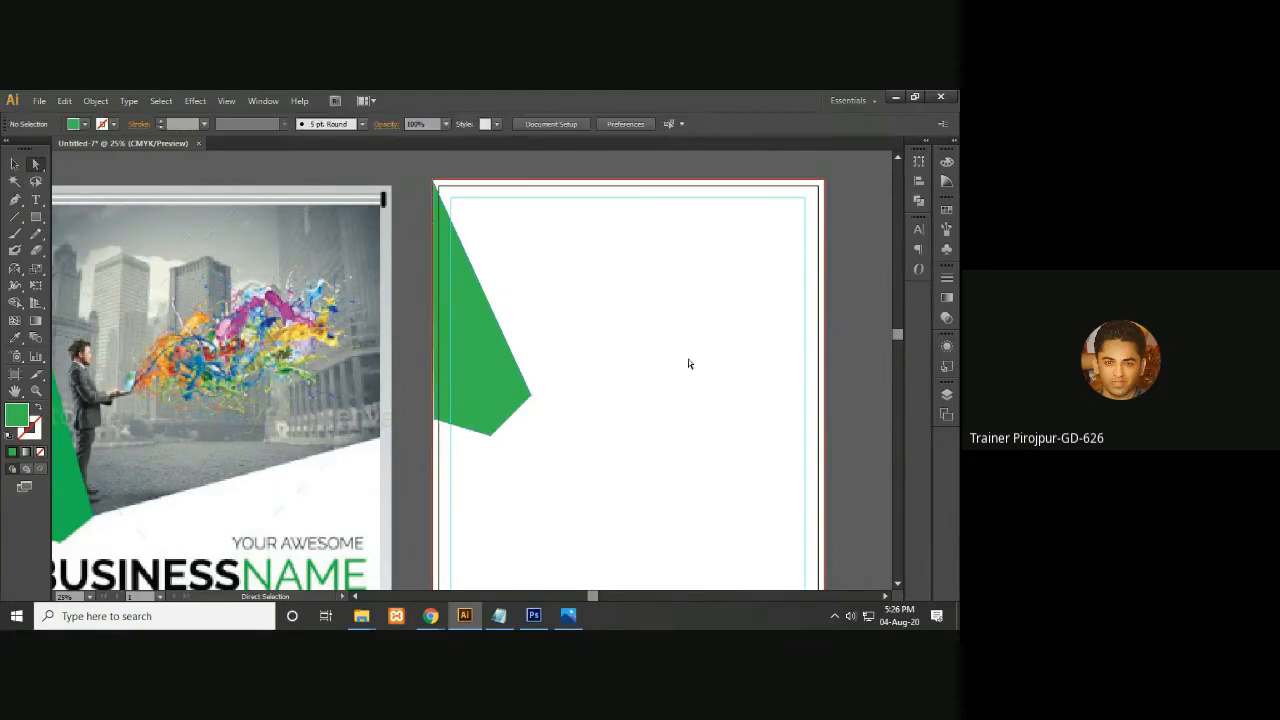
Fill the header accent shape with the green sampled from the matching shape in the reference banner
key(ctrl+minus)
key(ctrl+minus)
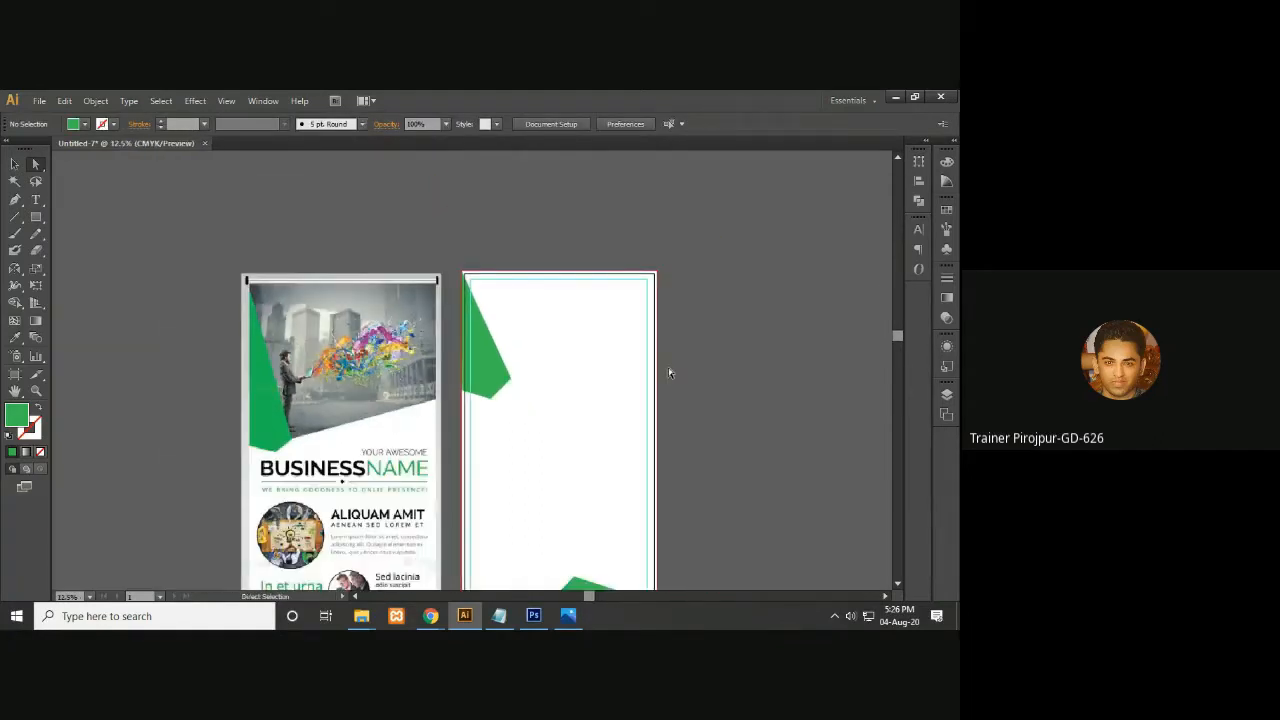
click(485, 365)
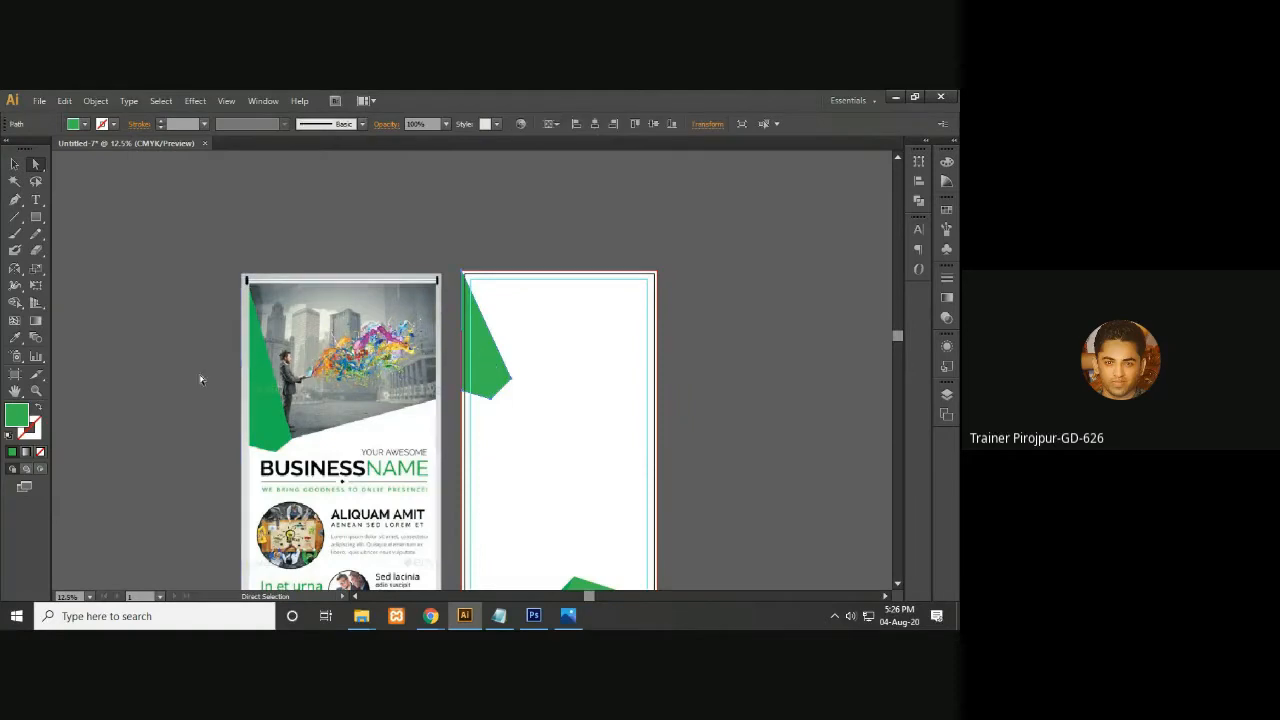
key(i)
click(268, 398)
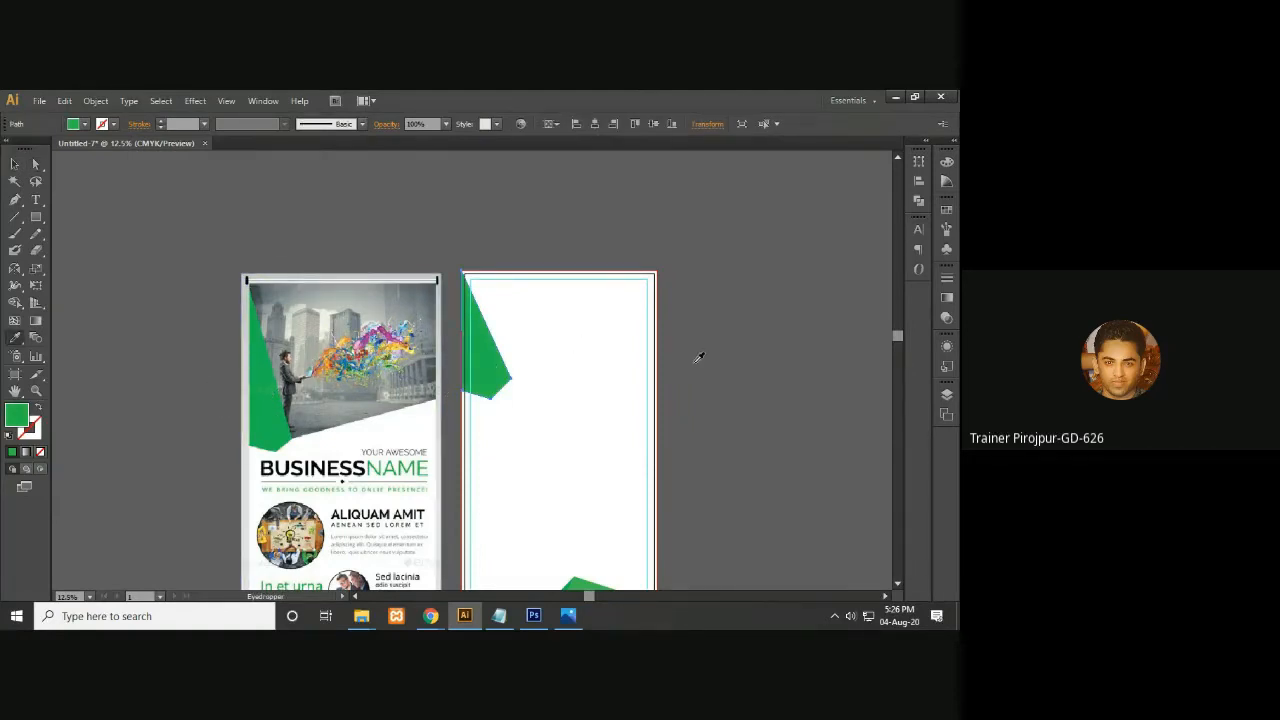
Stretch the header accent shape slightly downward from its lower edge, keeping its width
click(15, 164)
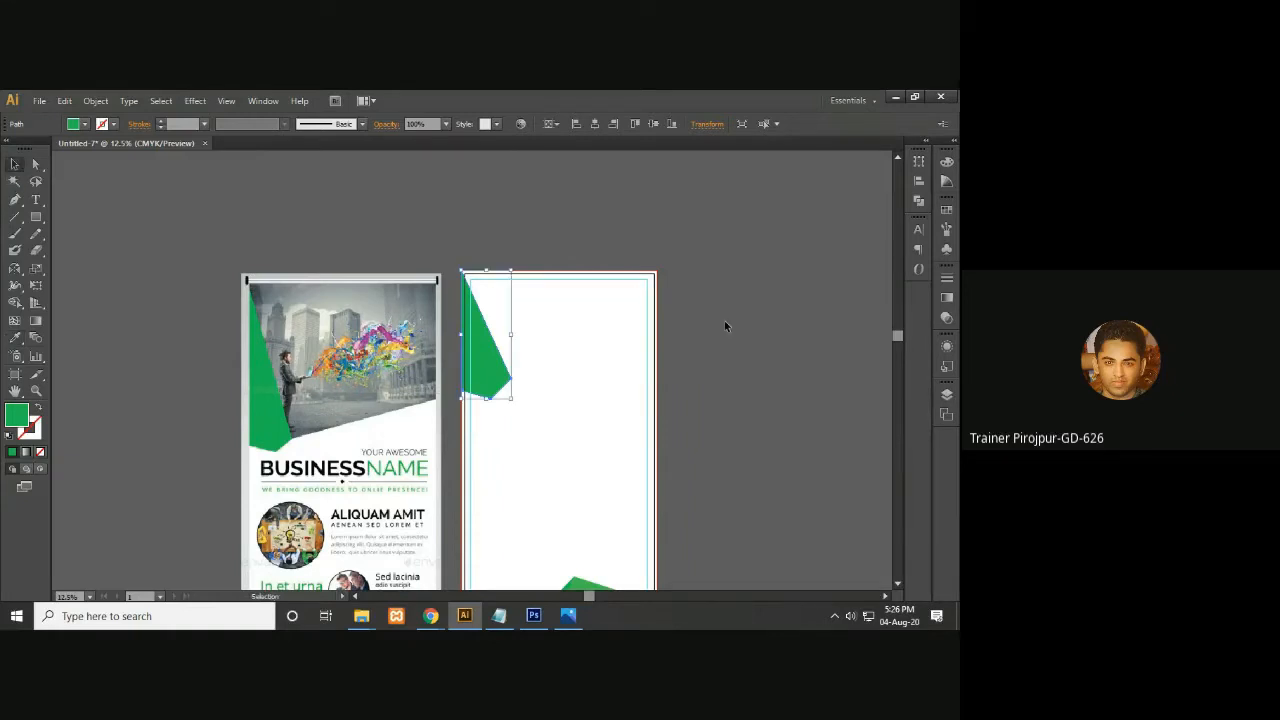
drag(486, 398, 486, 415)
click(705, 413)
drag(709, 414, 717, 370)
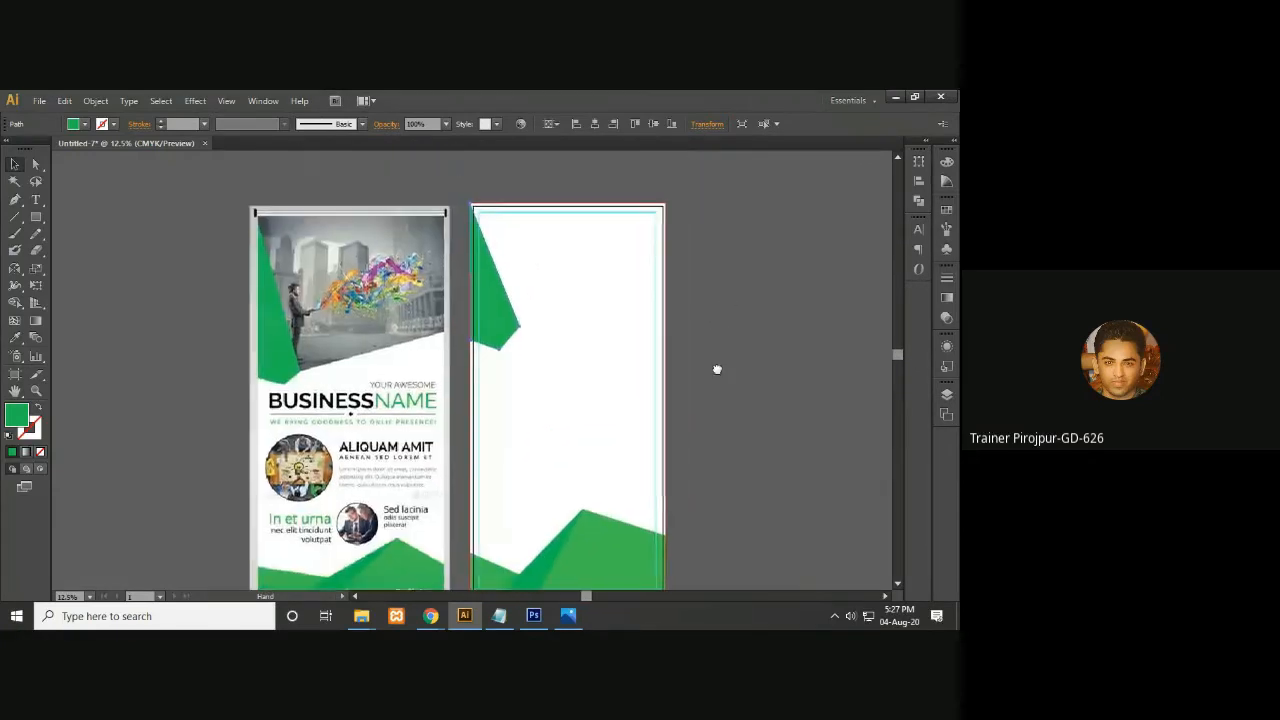
key(v)
Place the city skyline photo from the Downloads folder and move it onto the empty canvas to the right of the artboard
click(39, 101)
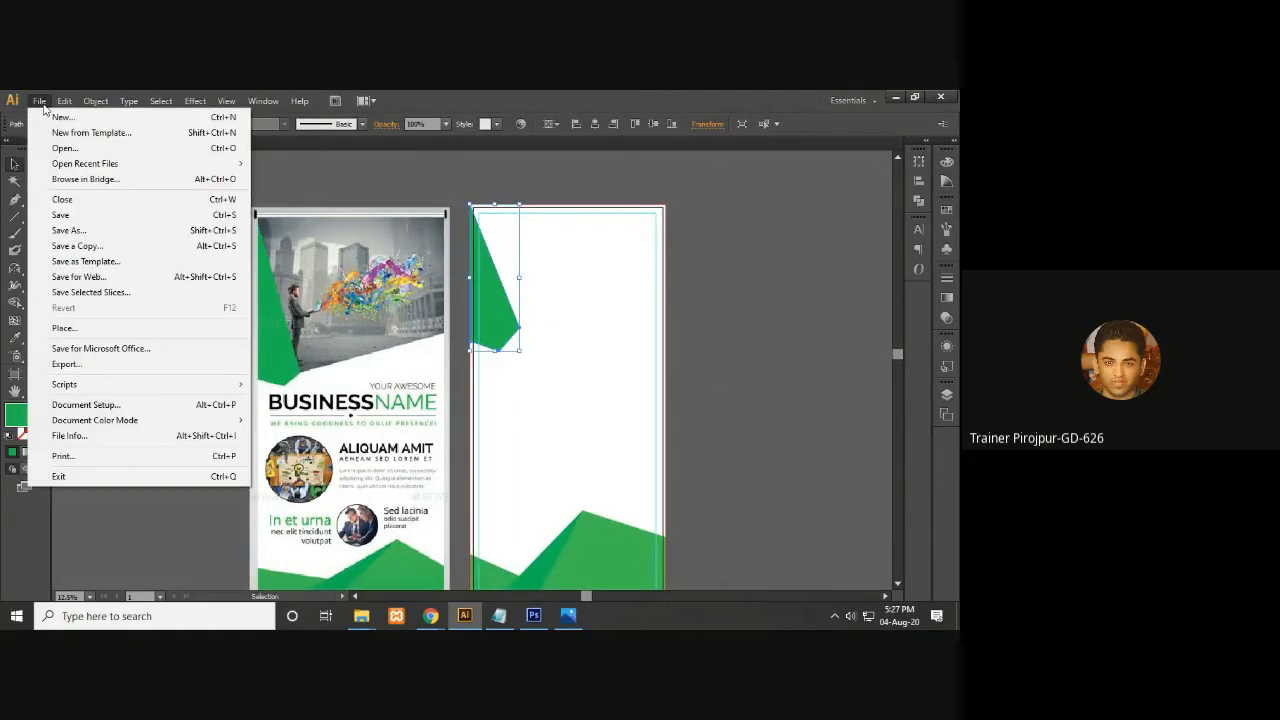
click(66, 328)
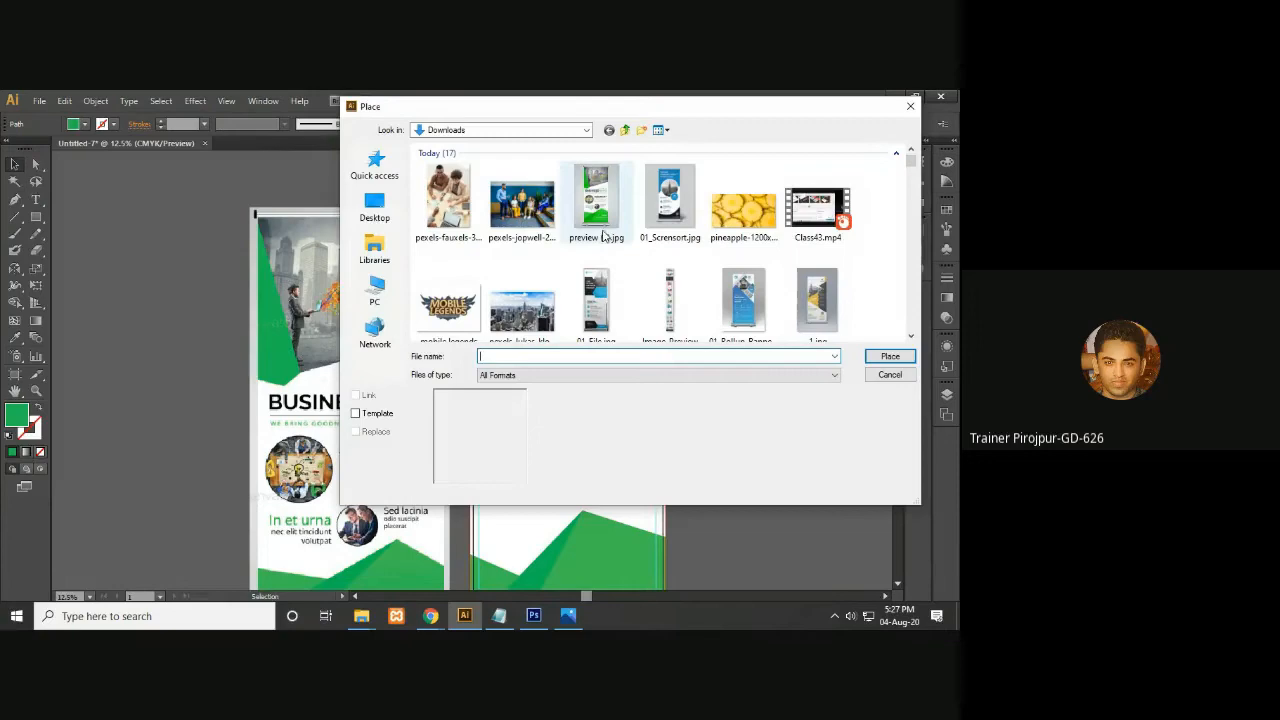
double_click(502, 322)
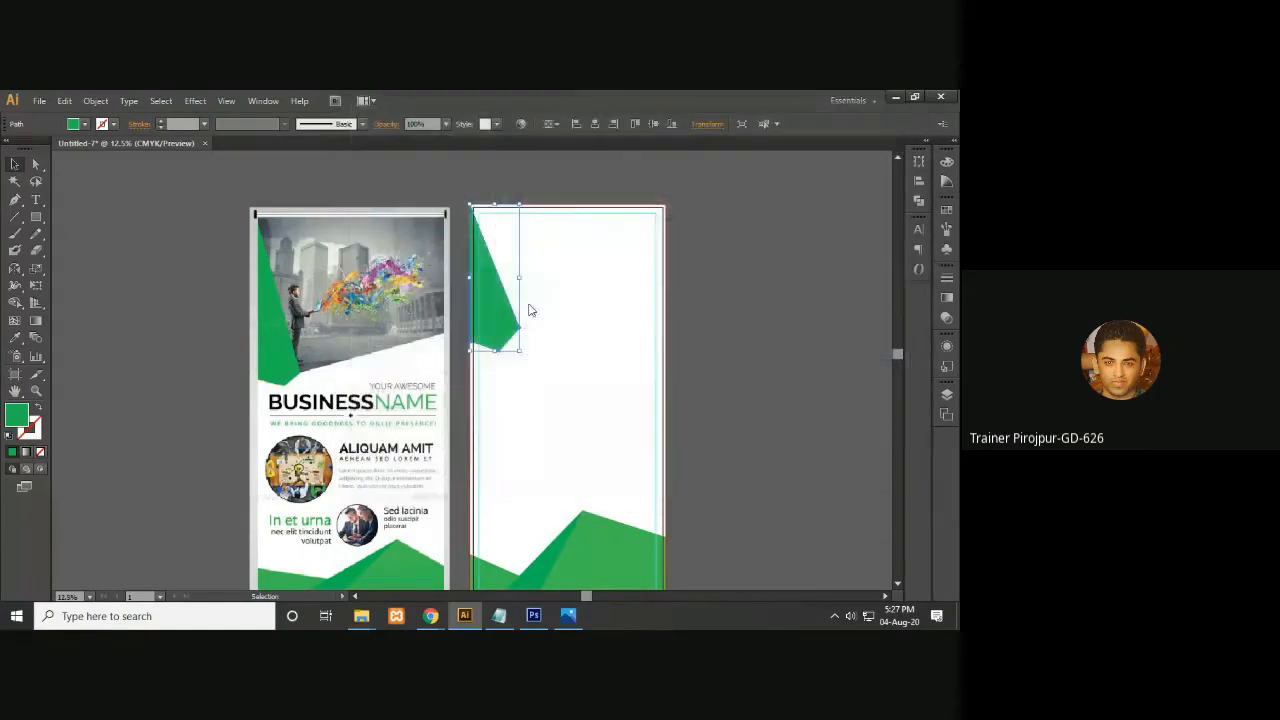
drag(728, 211, 612, 285)
drag(572, 333, 891, 242)
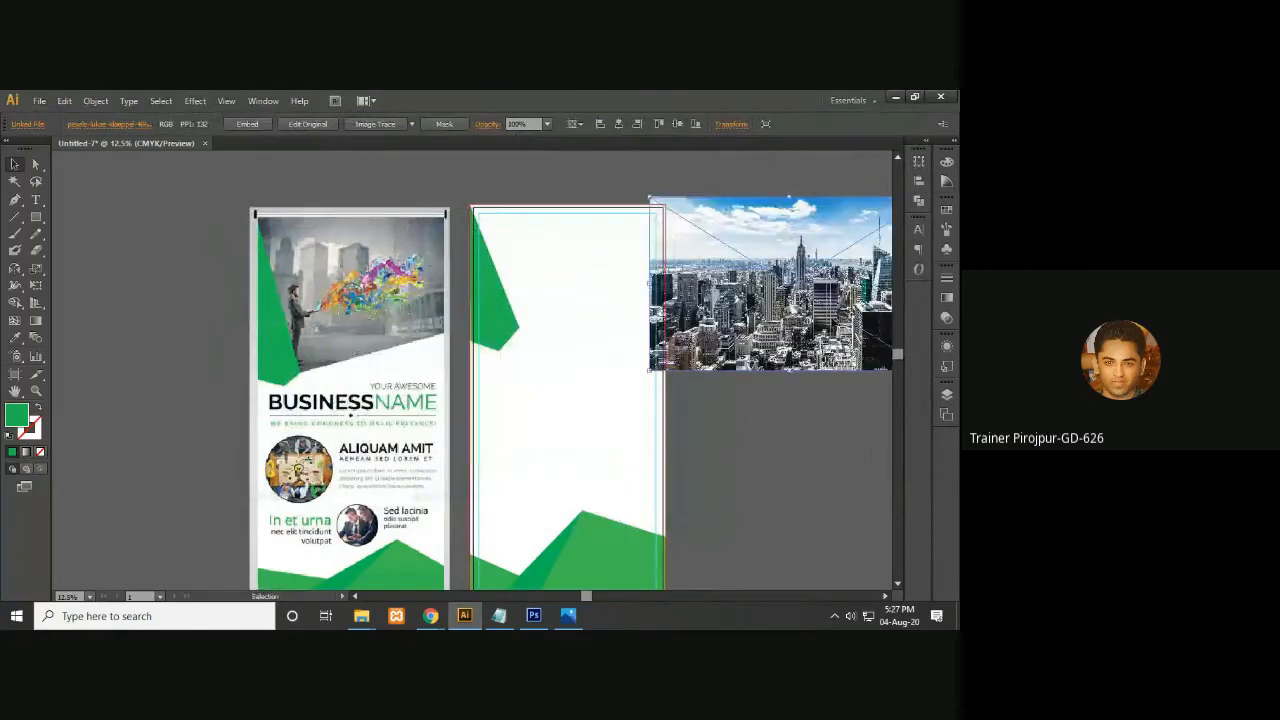
drag(803, 391, 579, 434)
drag(635, 325, 820, 282)
scroll(560, 374, left, 3)
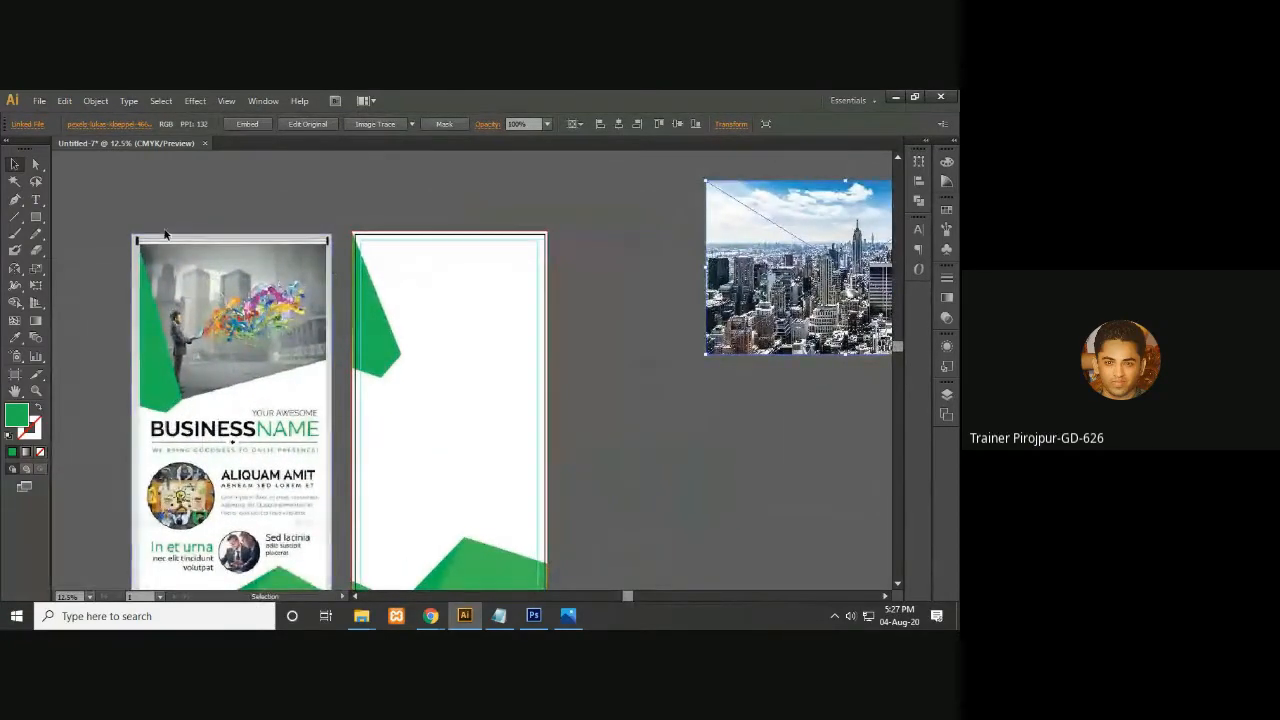
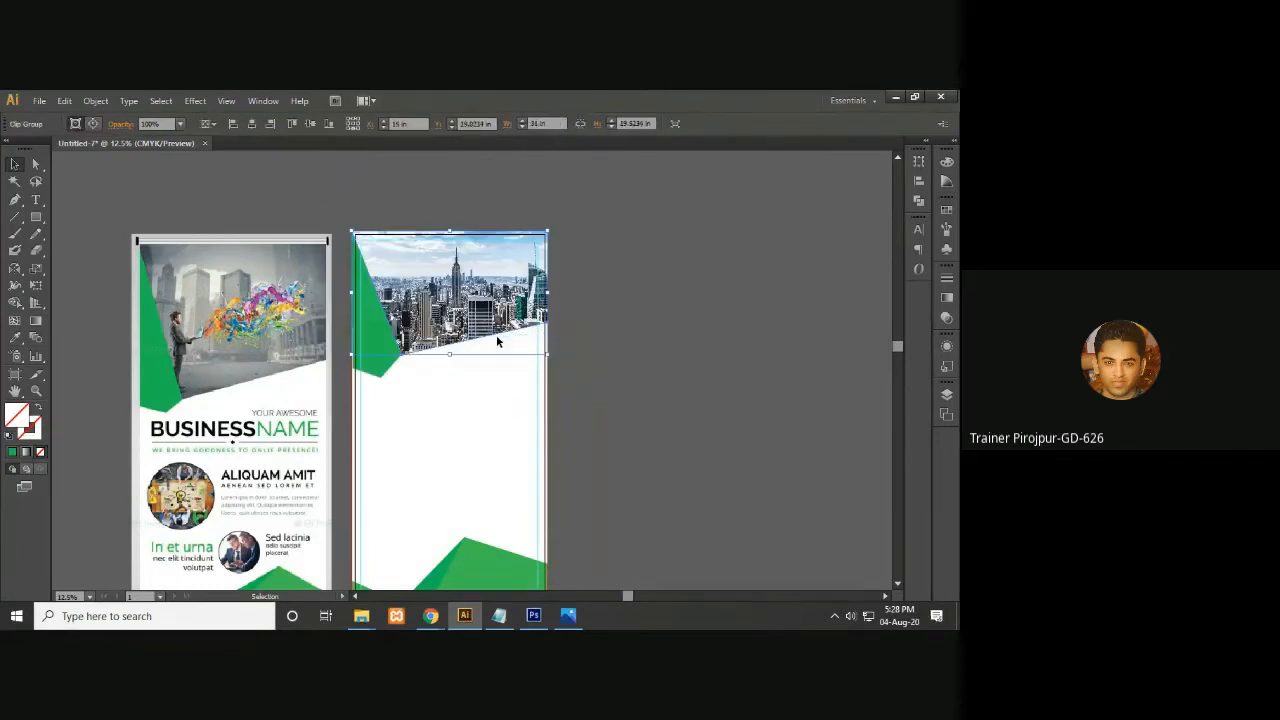
Deselect the clipped skyline photo, copy the company name "BizBond IT Ltd" from the Google results in Chrome, and return to Illustrator
click(674, 337)
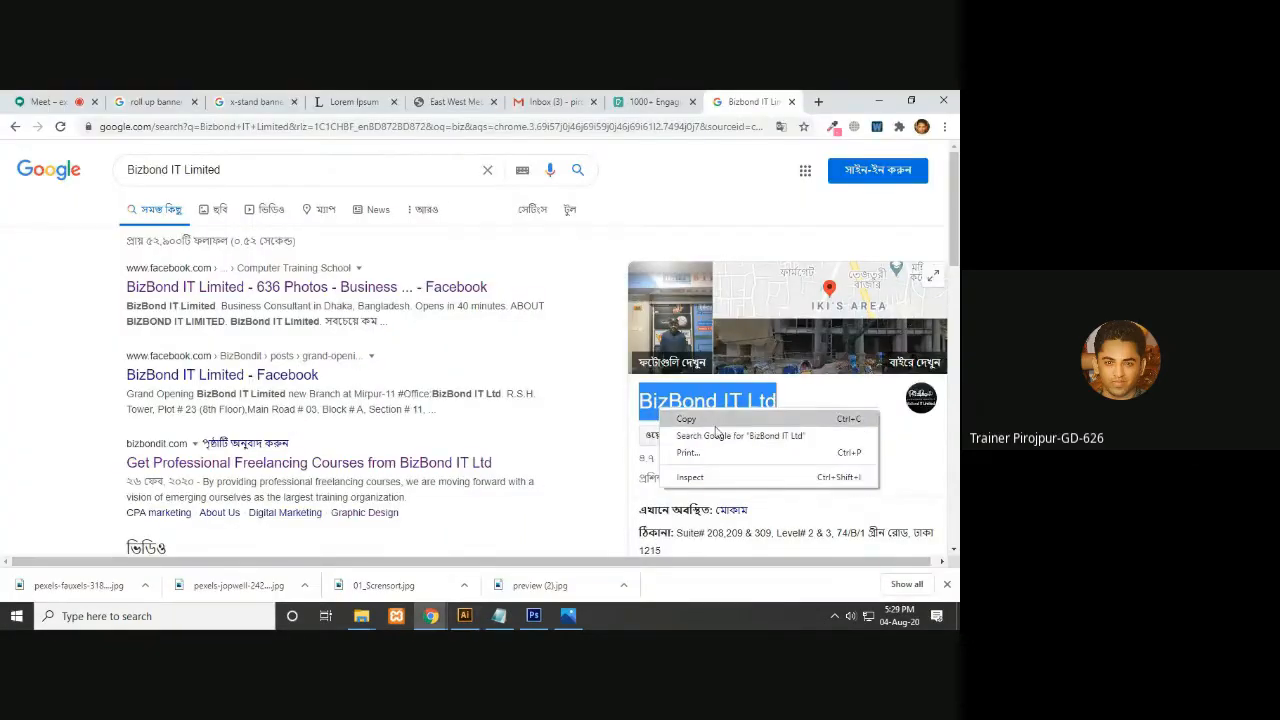
click(688, 419)
click(879, 101)
Add the text "BizBond IT Ltd" at 150 pt in the white area just below the artboard's header photo
click(36, 199)
click(451, 383)
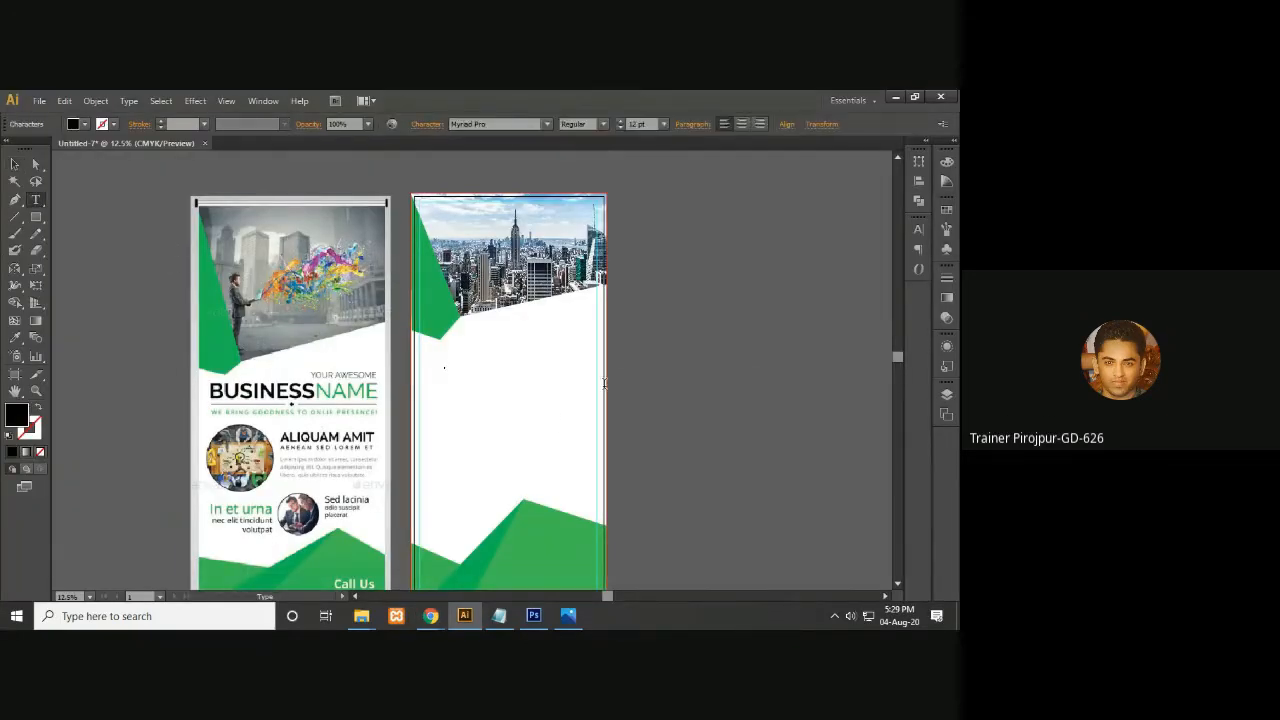
click(663, 124)
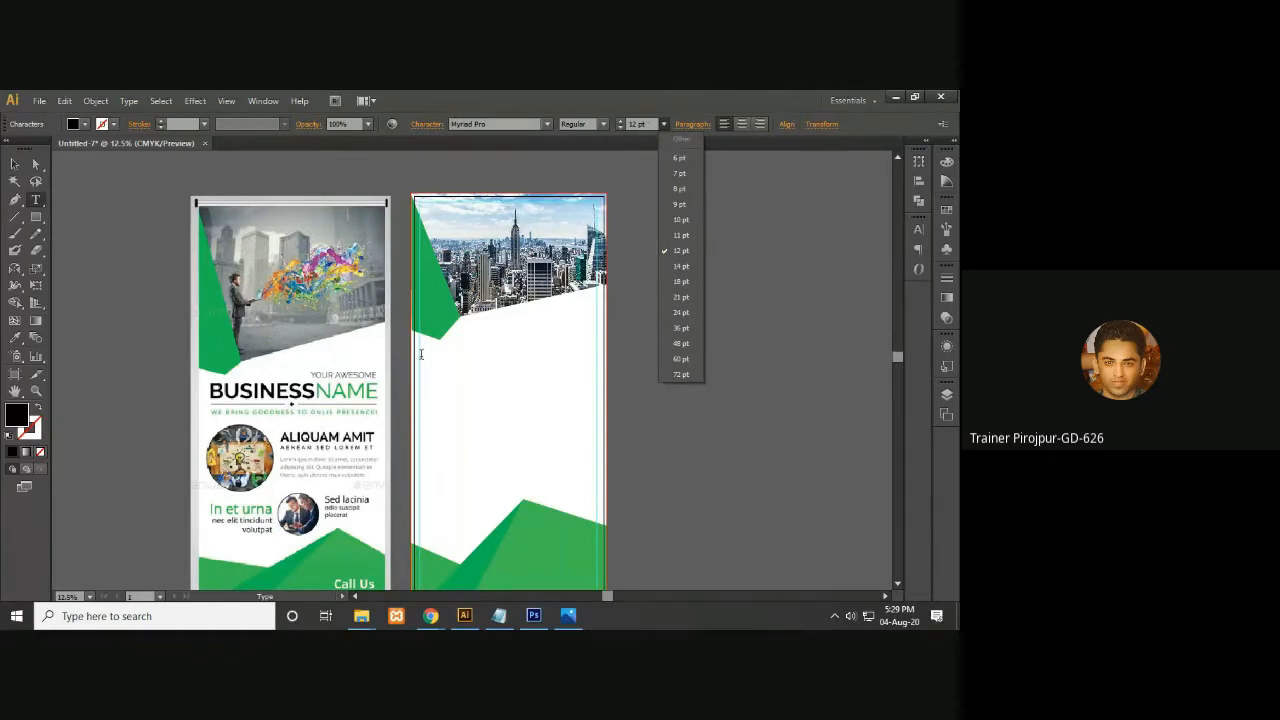
click(665, 124)
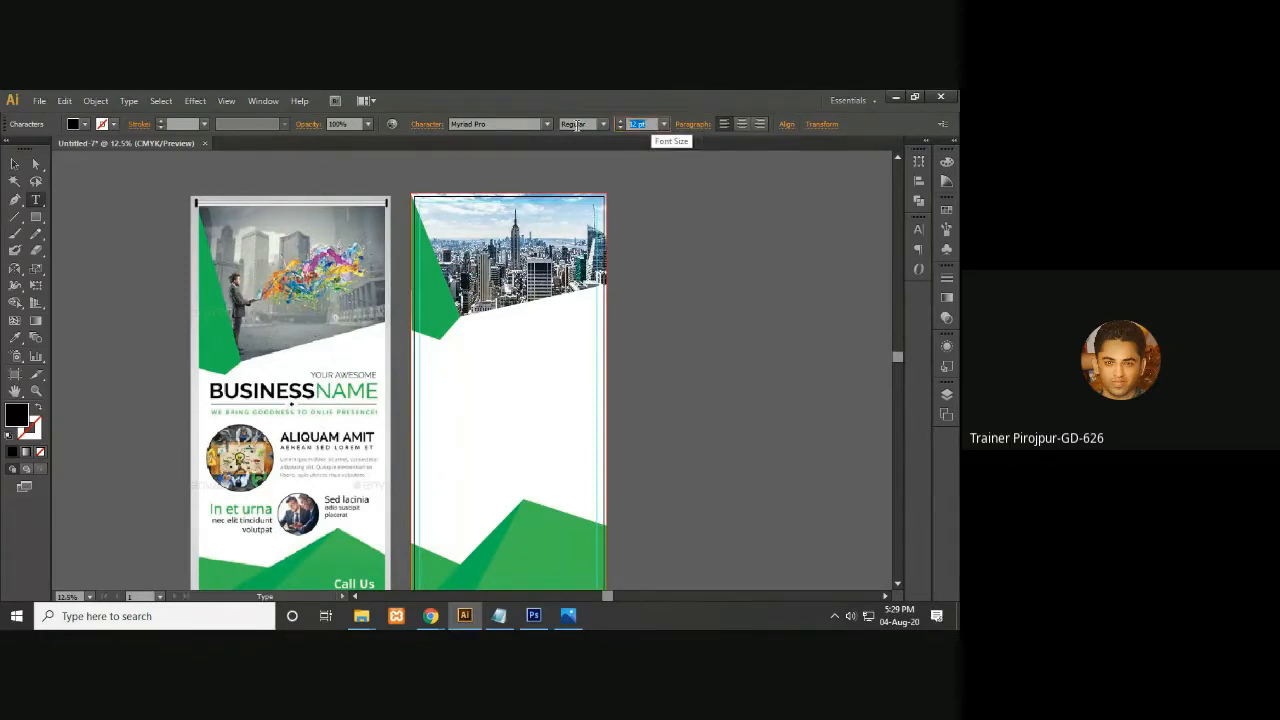
text(150)
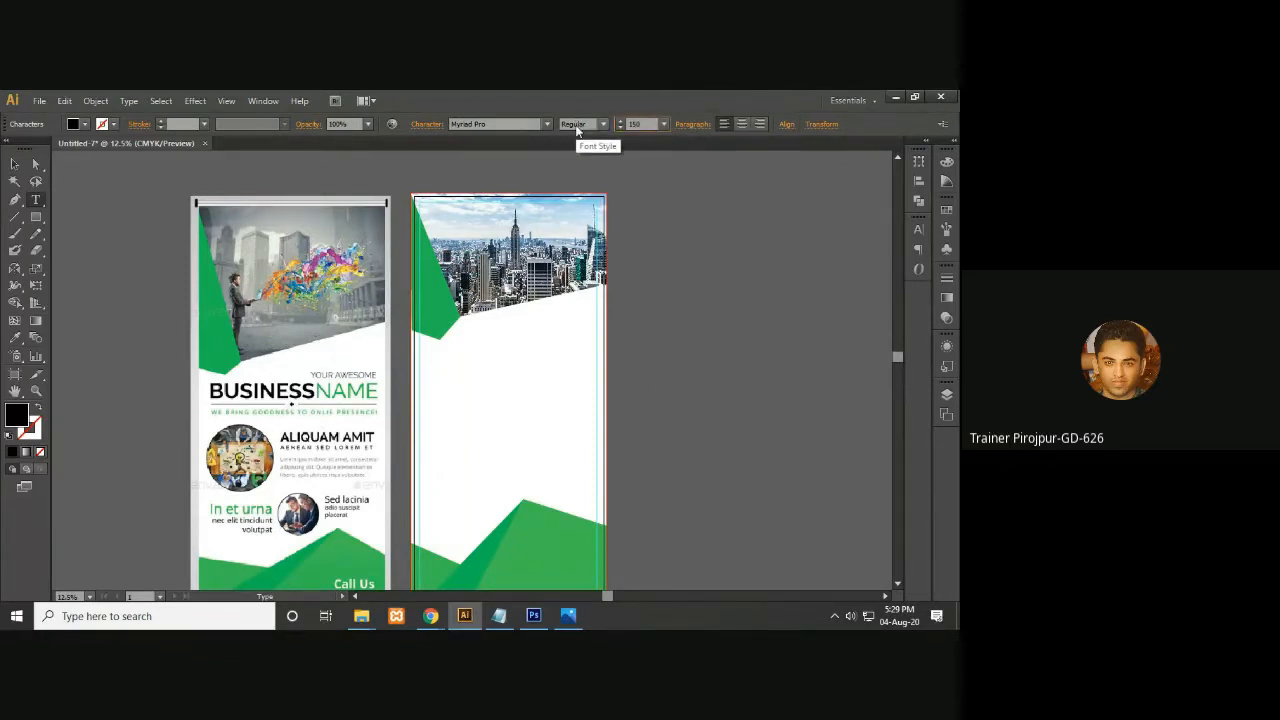
click(461, 366)
text(BizBond IT Ltd)
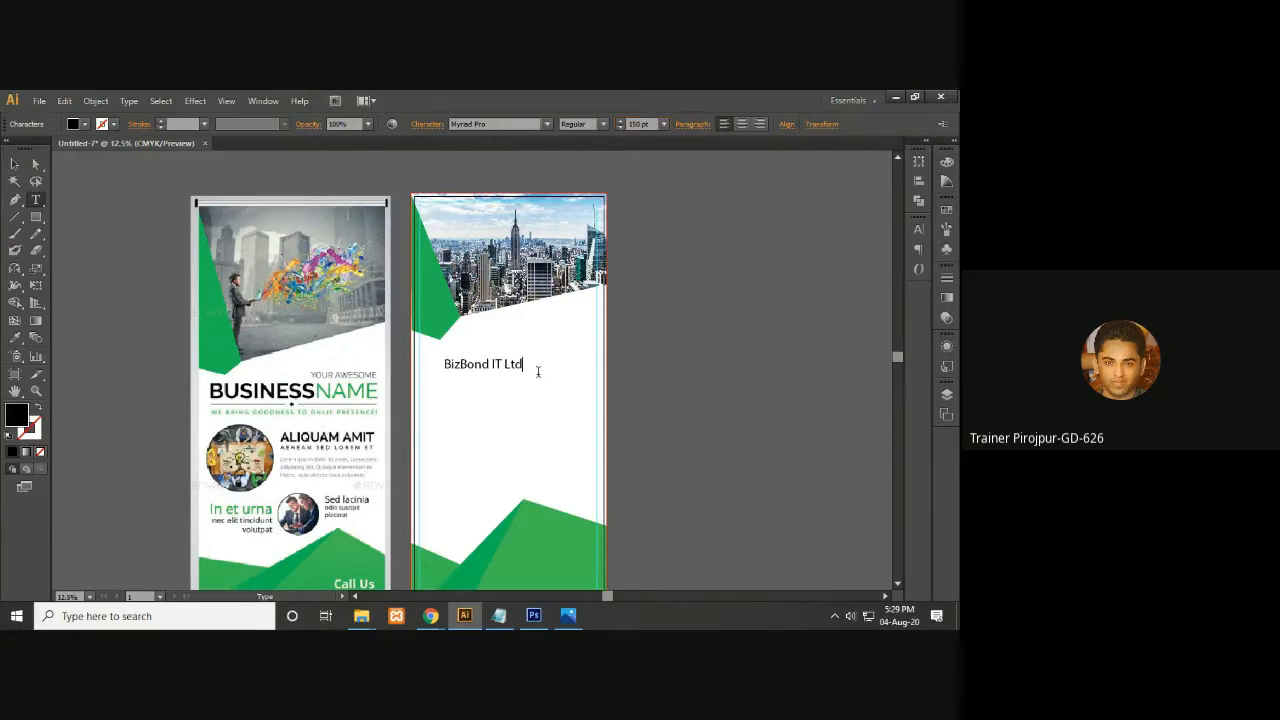
Set the font size of the whole company name text to 200 pt
key(ctrl+a)
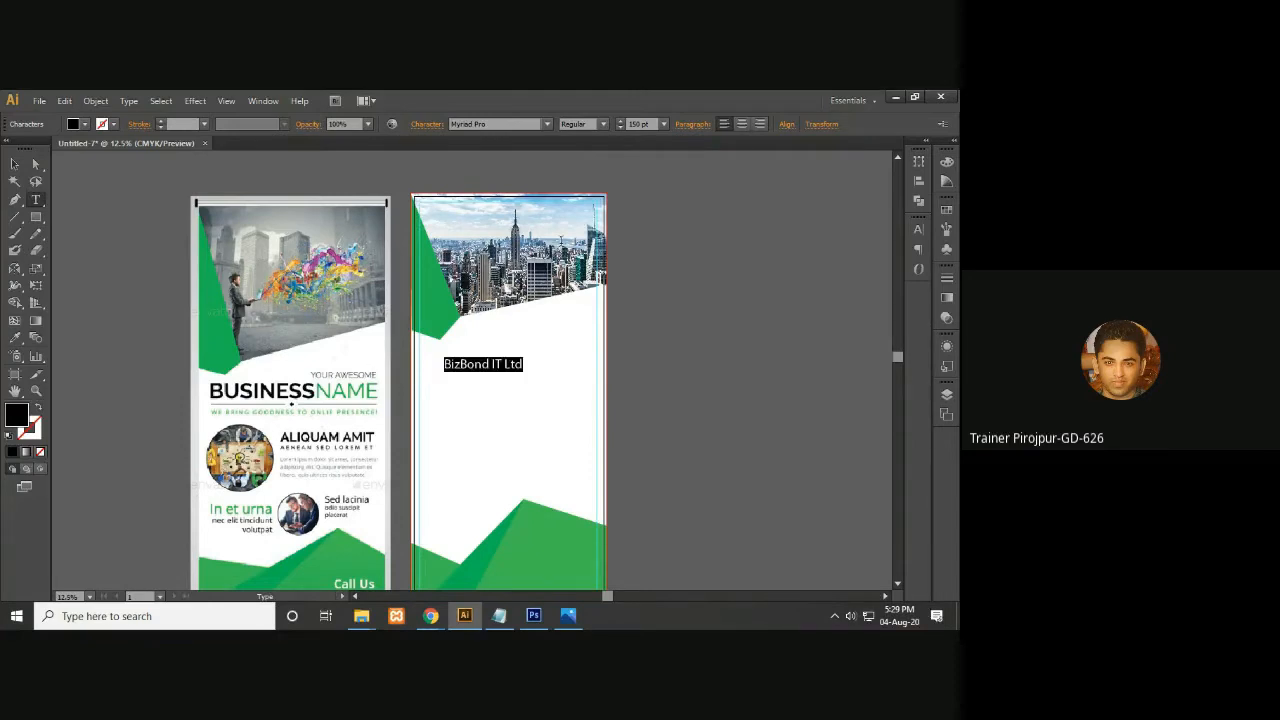
click(640, 124)
text(20)
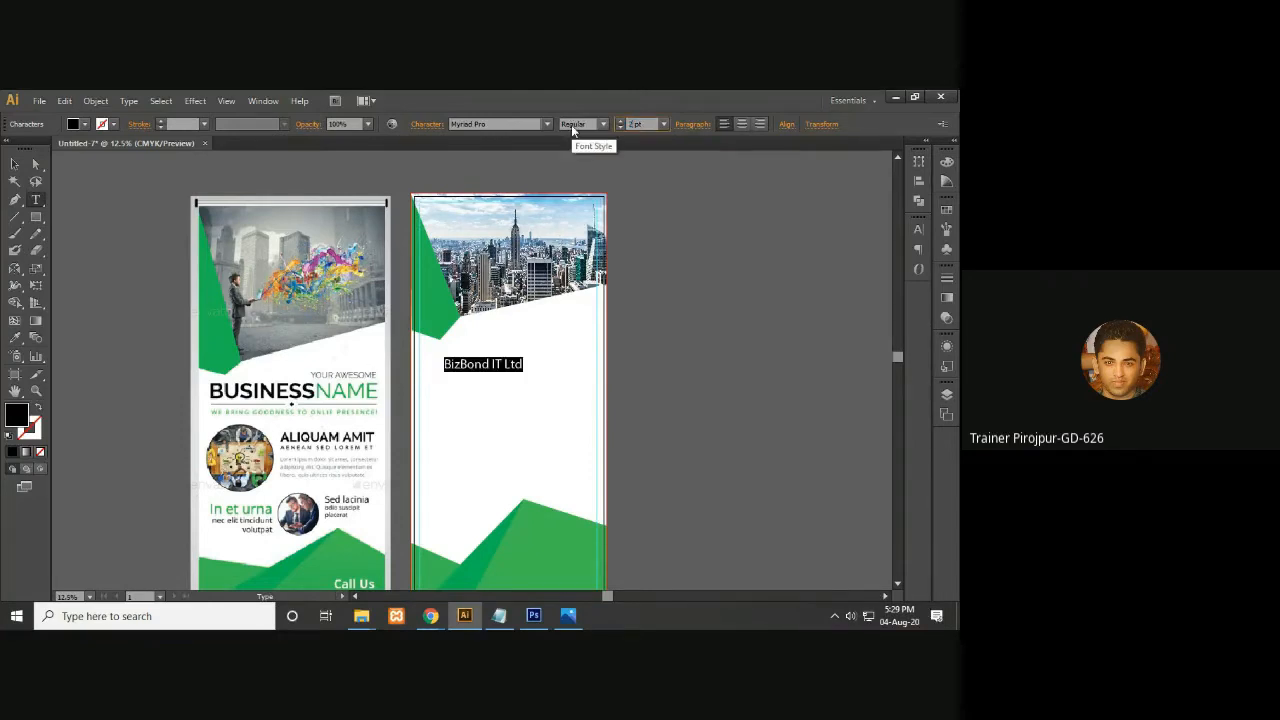
click(15, 163)
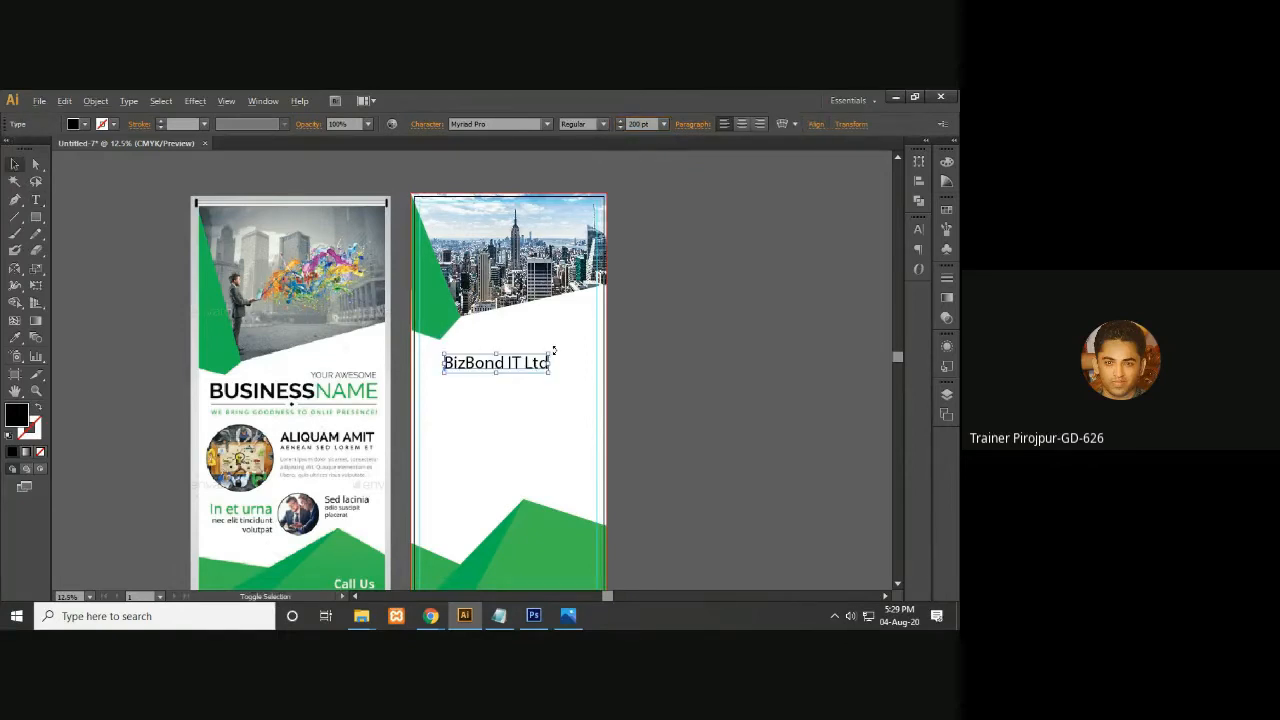
Scale the company name proportionally about its center to about 297 pt, center it across the artboard, and deselect it
drag(550, 350, 573, 343)
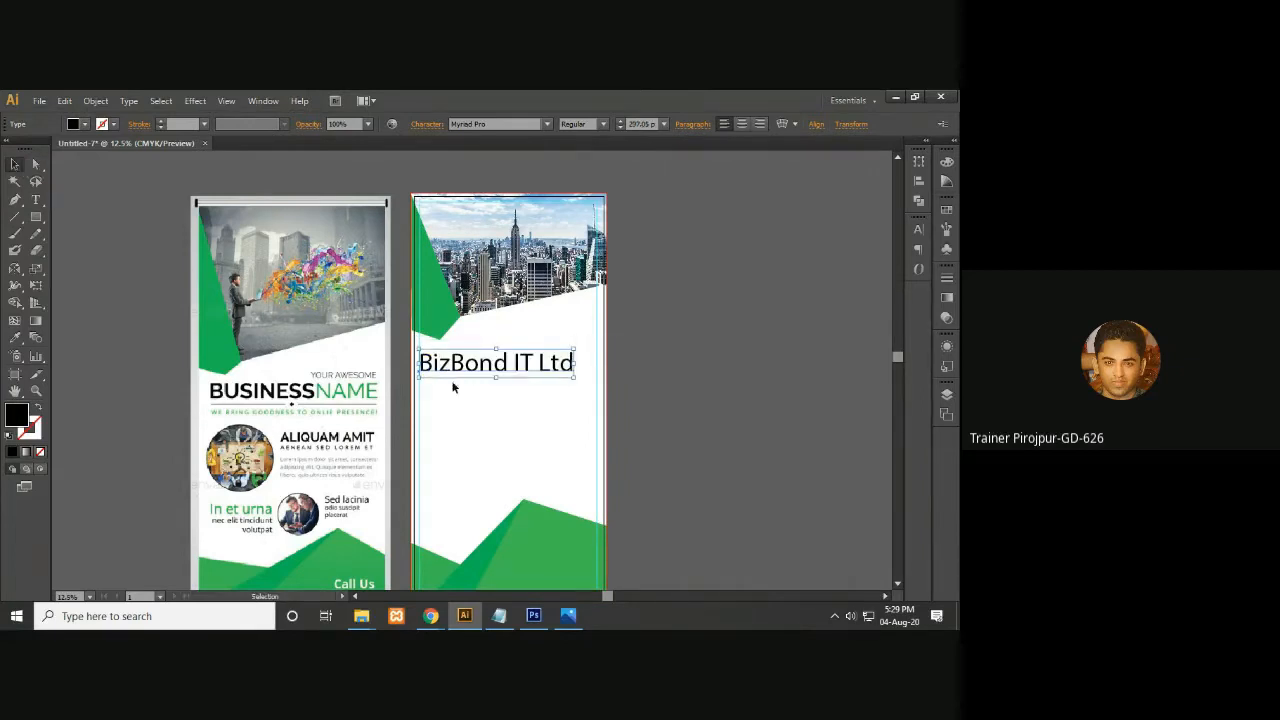
mouse_move(527, 366)
mouse_down()
mouse_move(557, 372)
mouse_move(532, 372)
mouse_up()
click(660, 389)
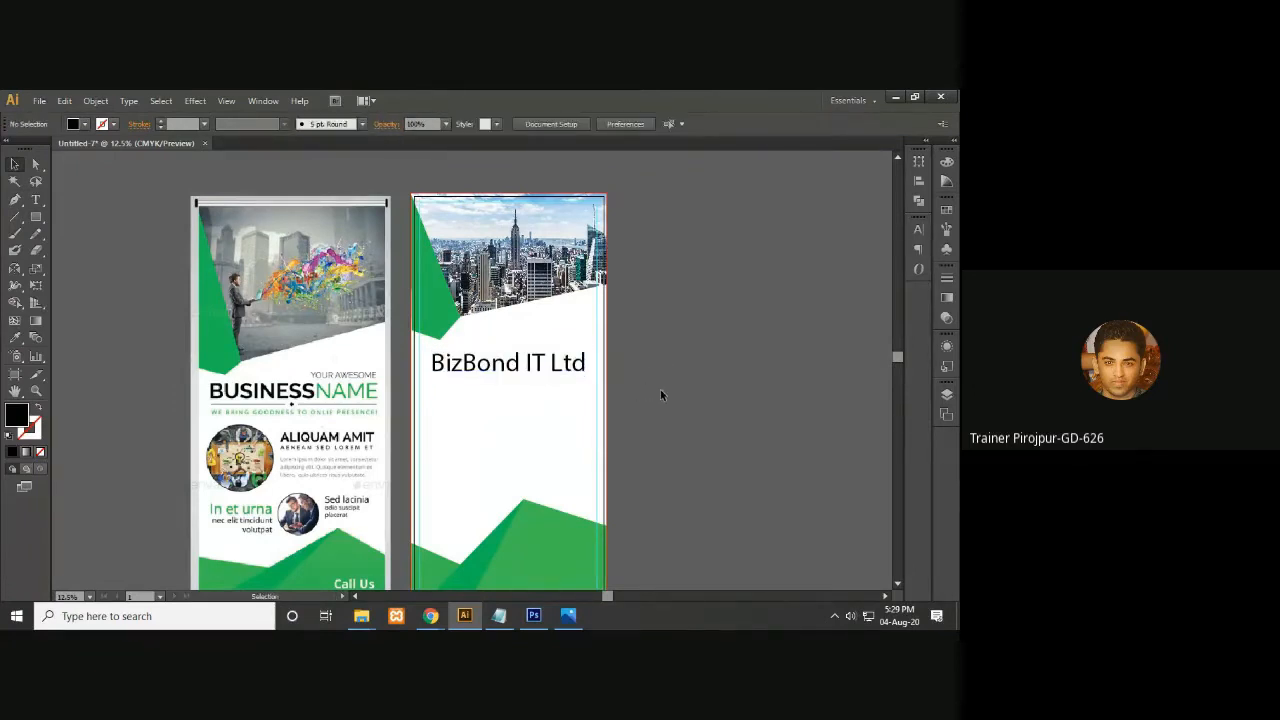
click(578, 373)
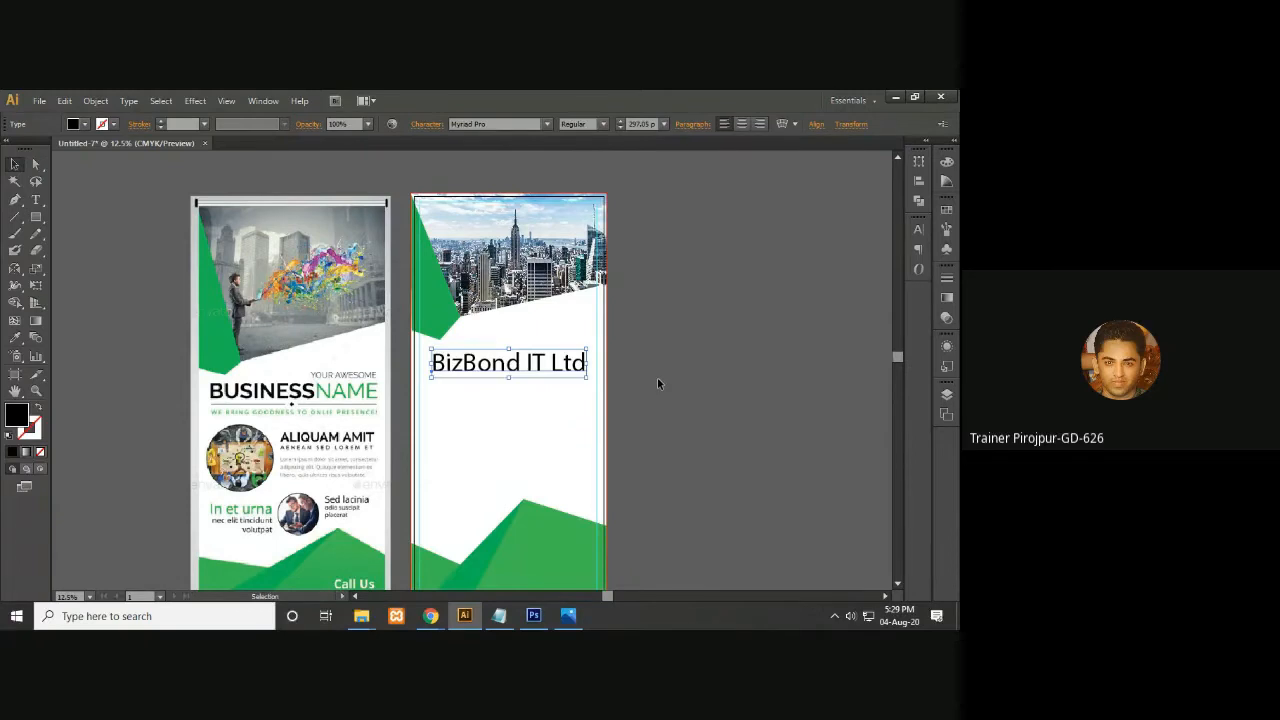
click(657, 383)
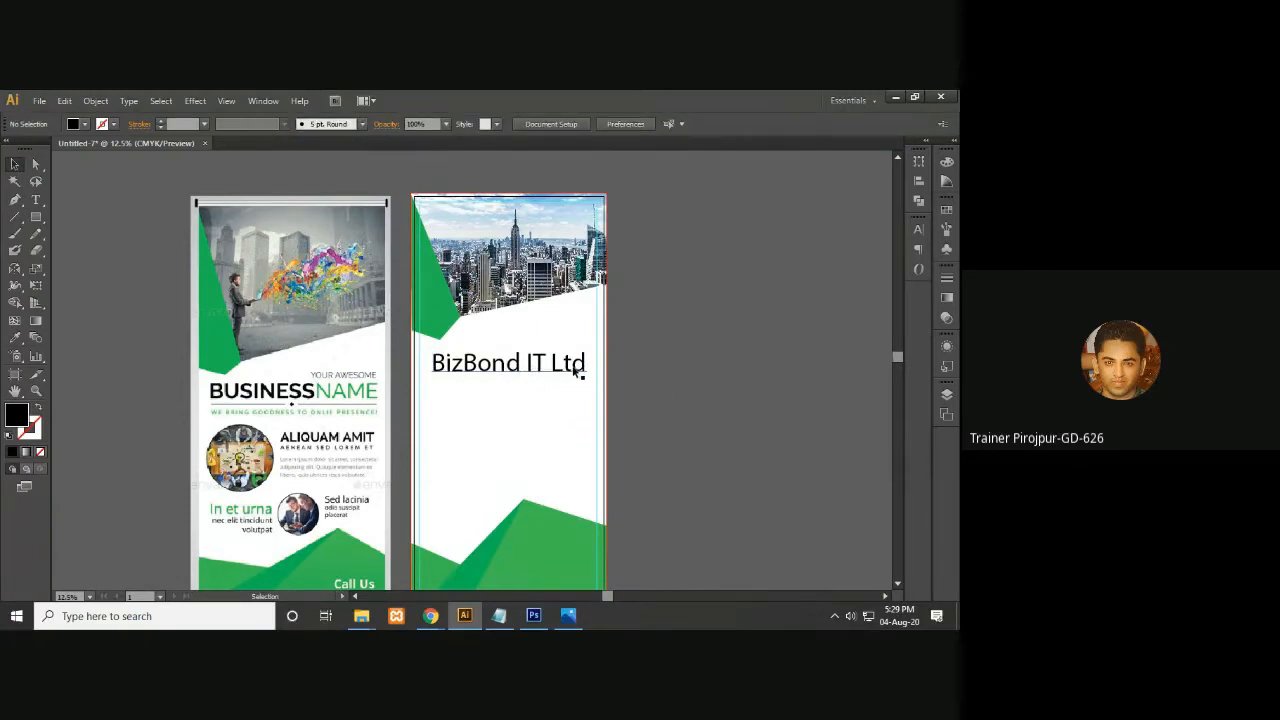
Recolor the words "IT Ltd" in the company name with the green sampled from the header's corner shape, and deselect the text
click(36, 199)
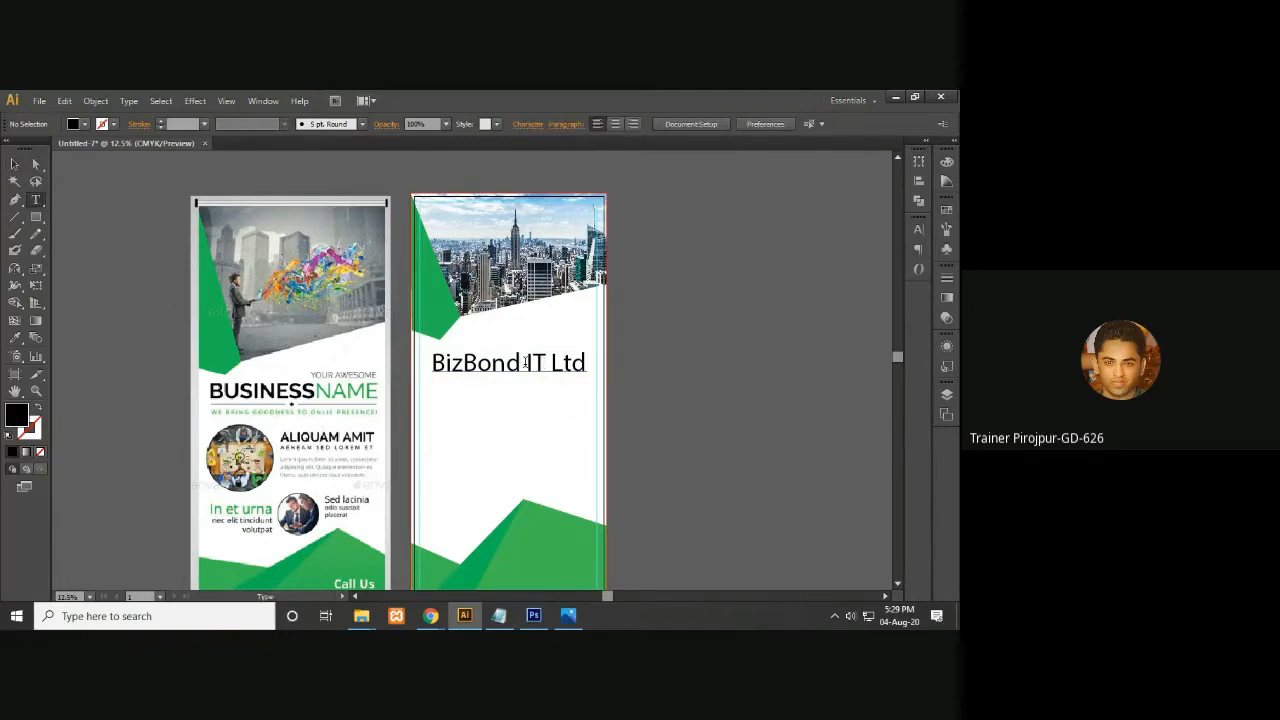
drag(527, 362, 590, 364)
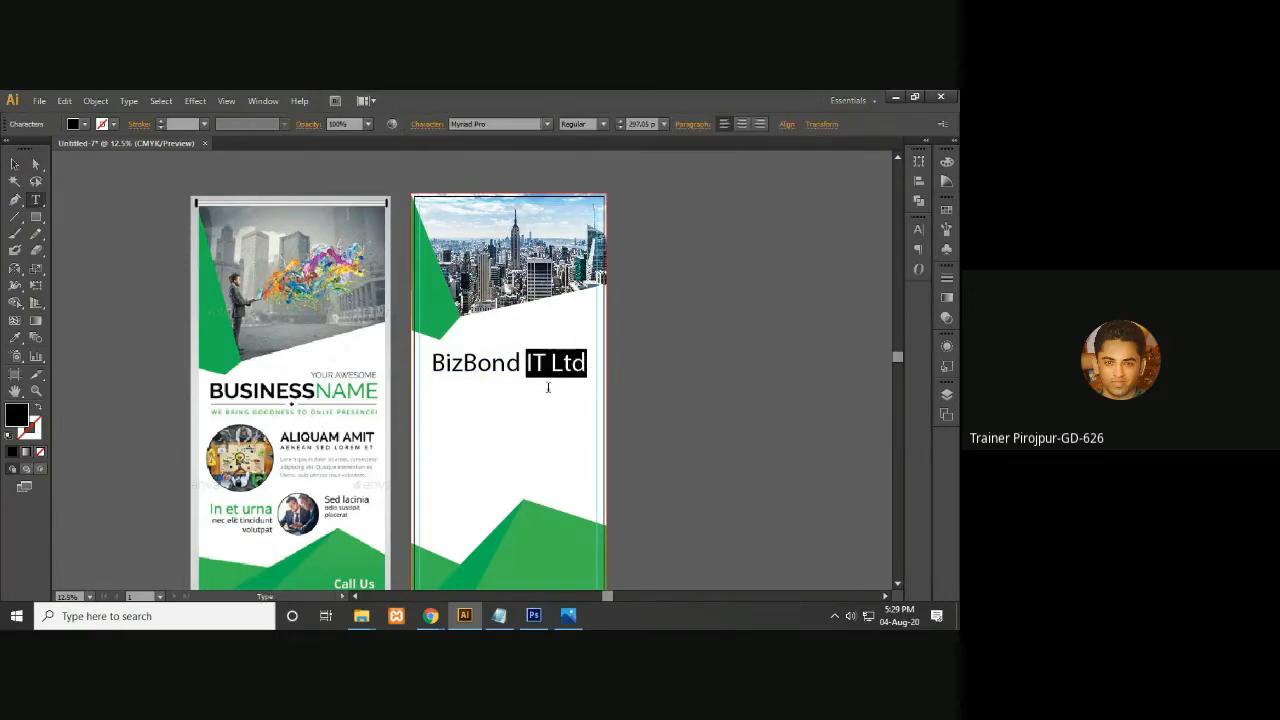
click(15, 338)
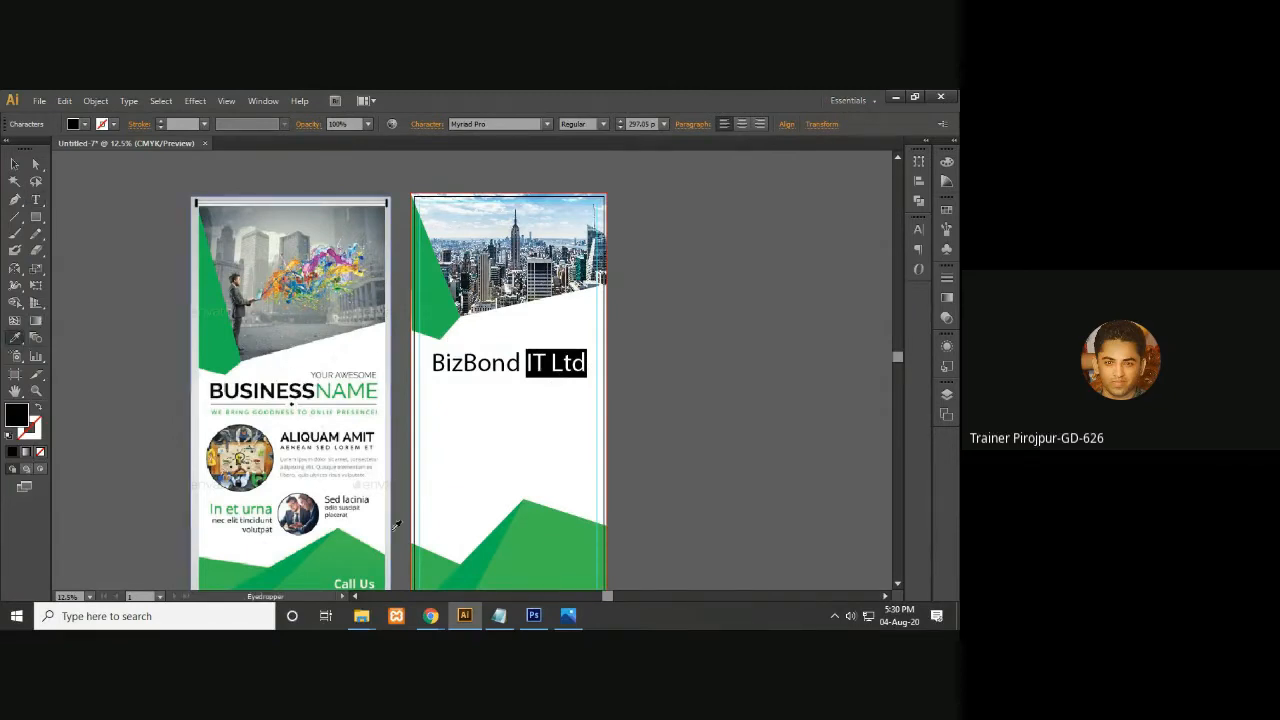
click(440, 296)
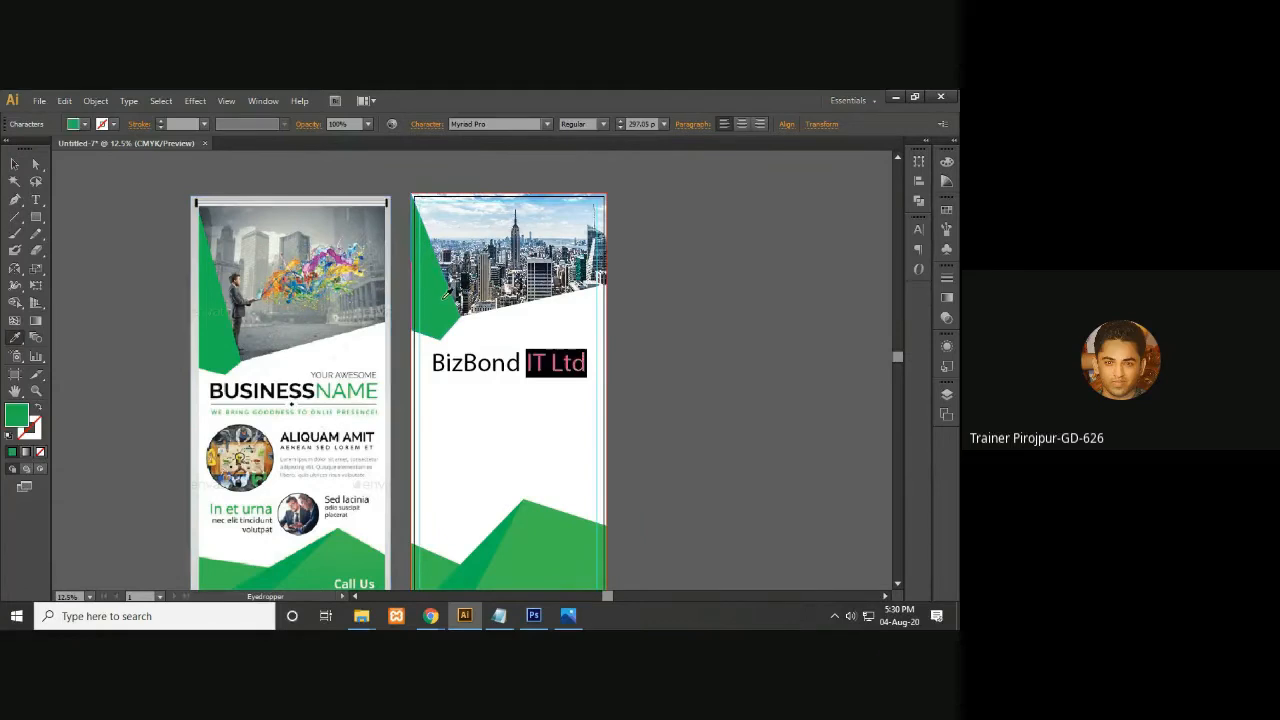
click(16, 165)
click(670, 329)
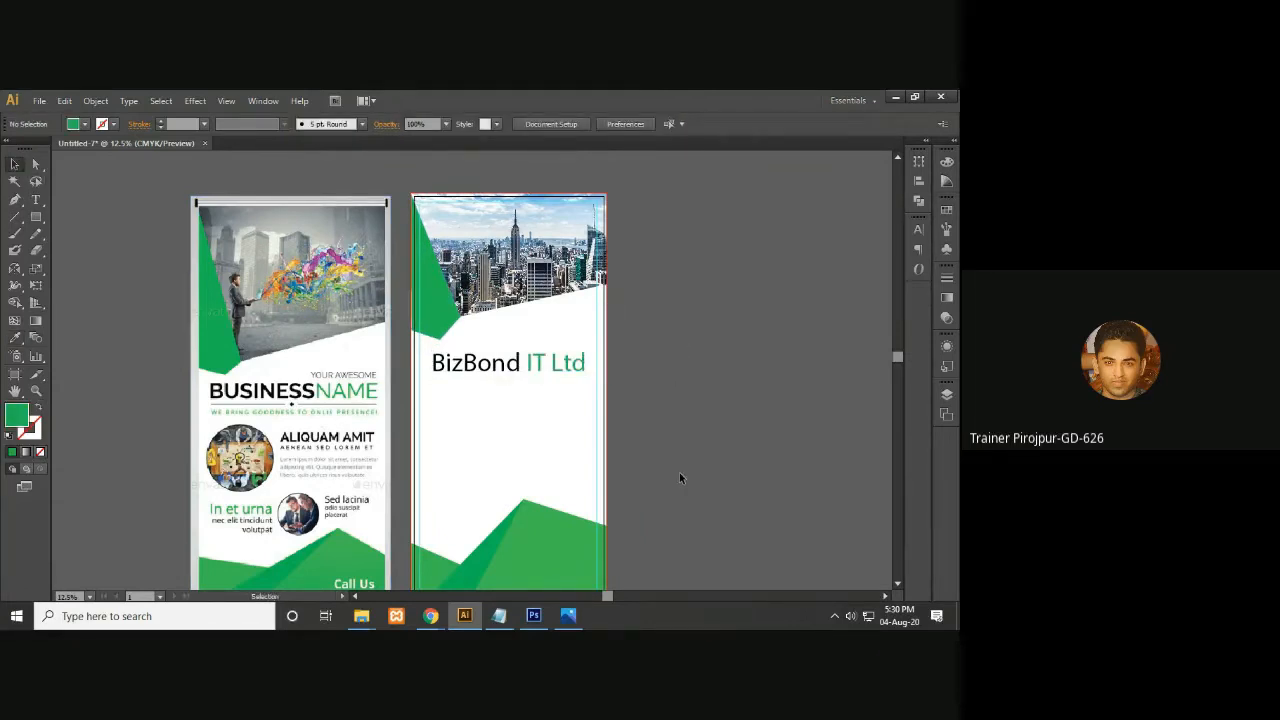
Place the BizBond Digital logo PNG from the Downloads folder on the artboard and enlarge it above the company name
scroll(588, 455, up, 3)
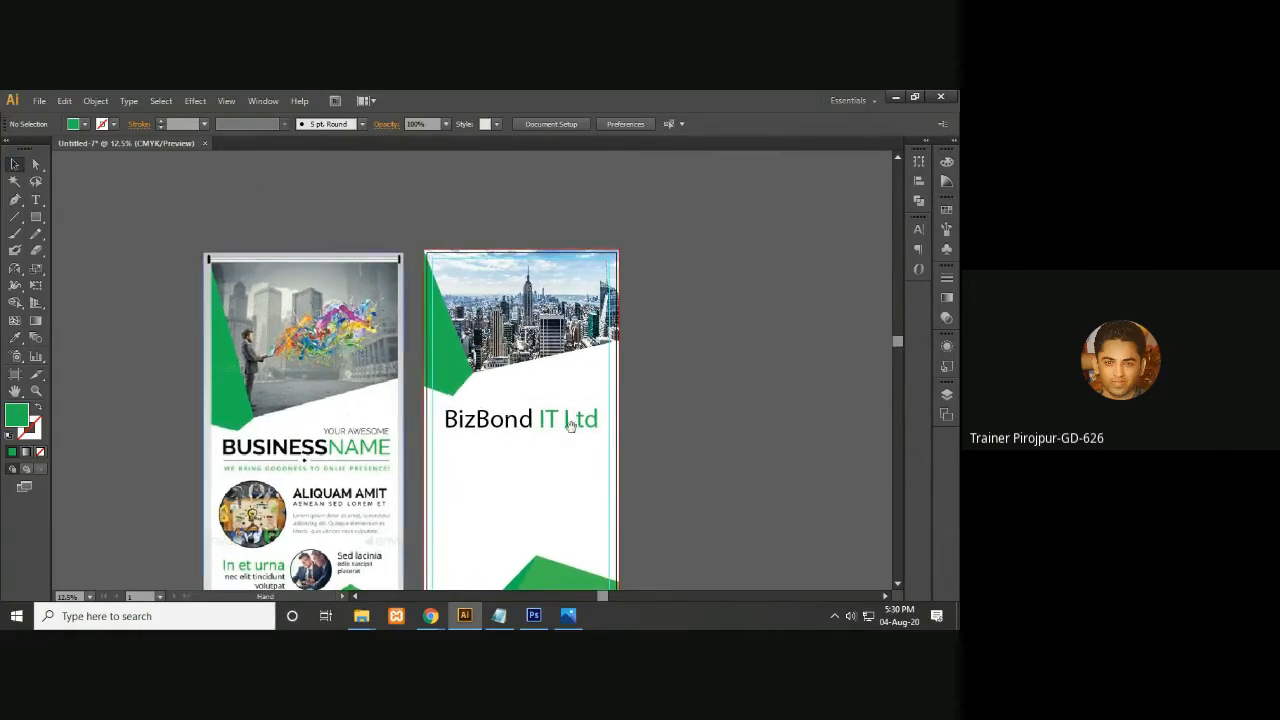
scroll(572, 428, down, 3)
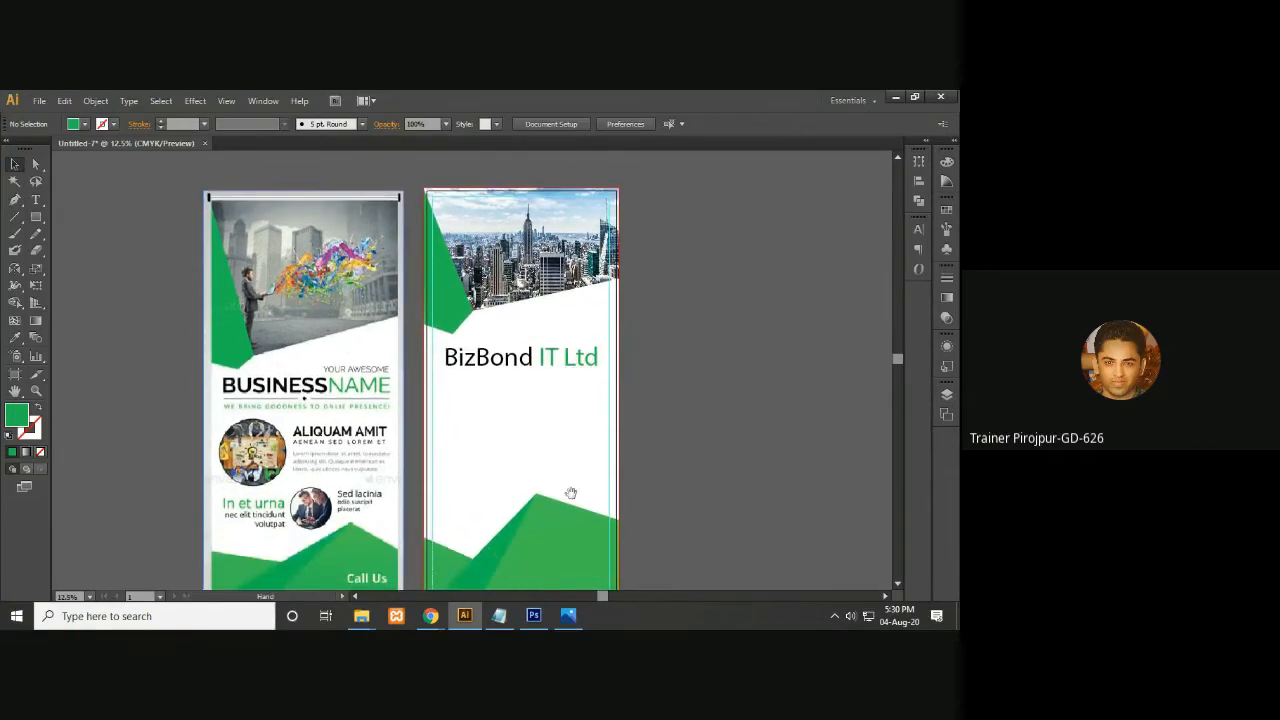
click(37, 101)
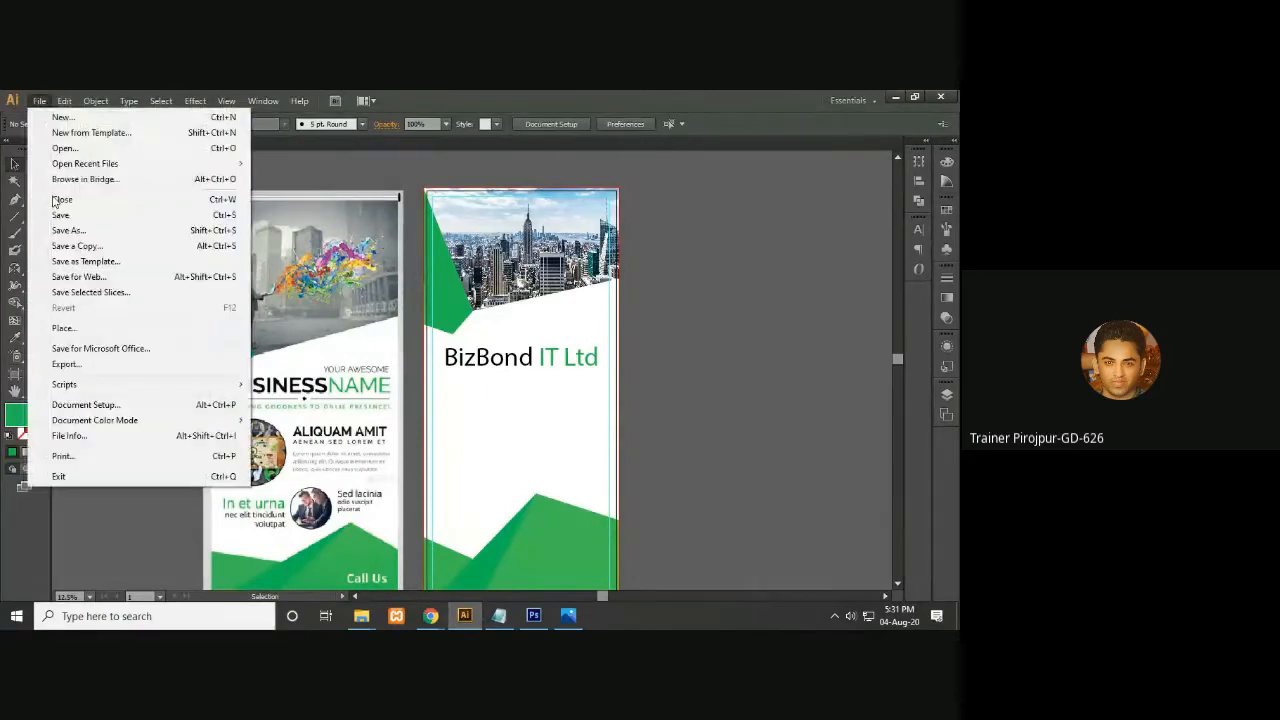
click(64, 328)
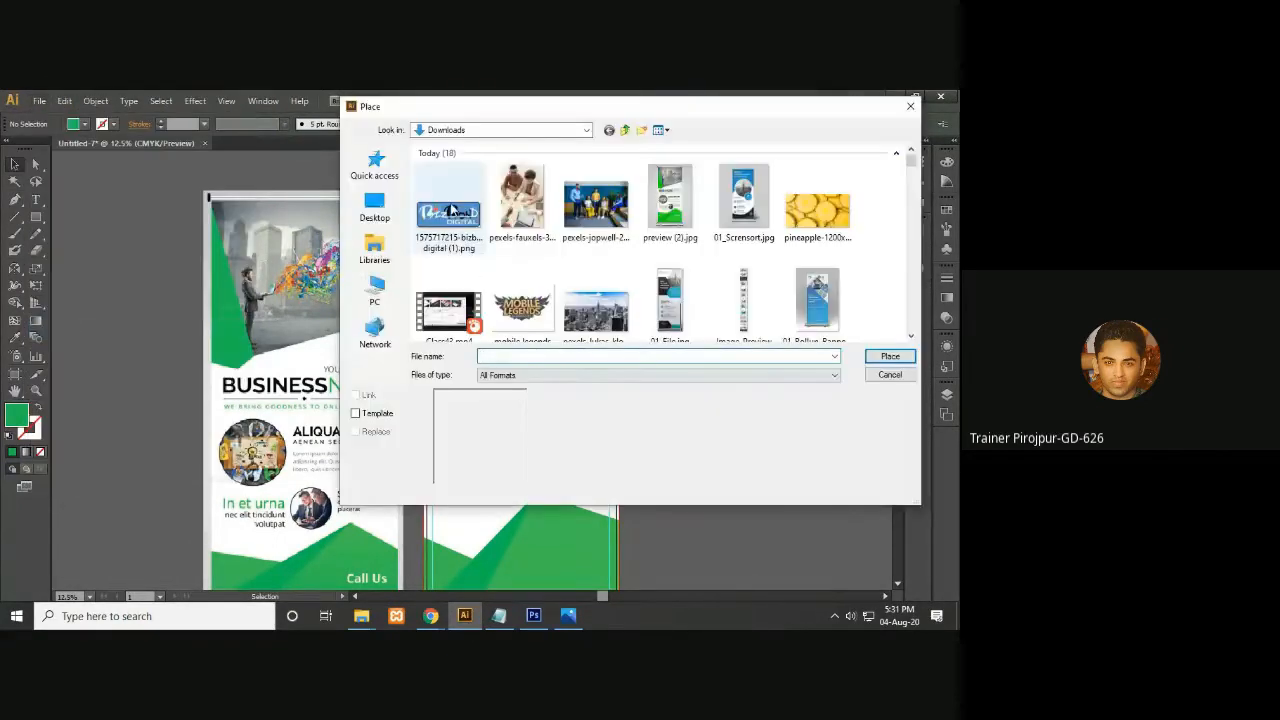
double_click(488, 274)
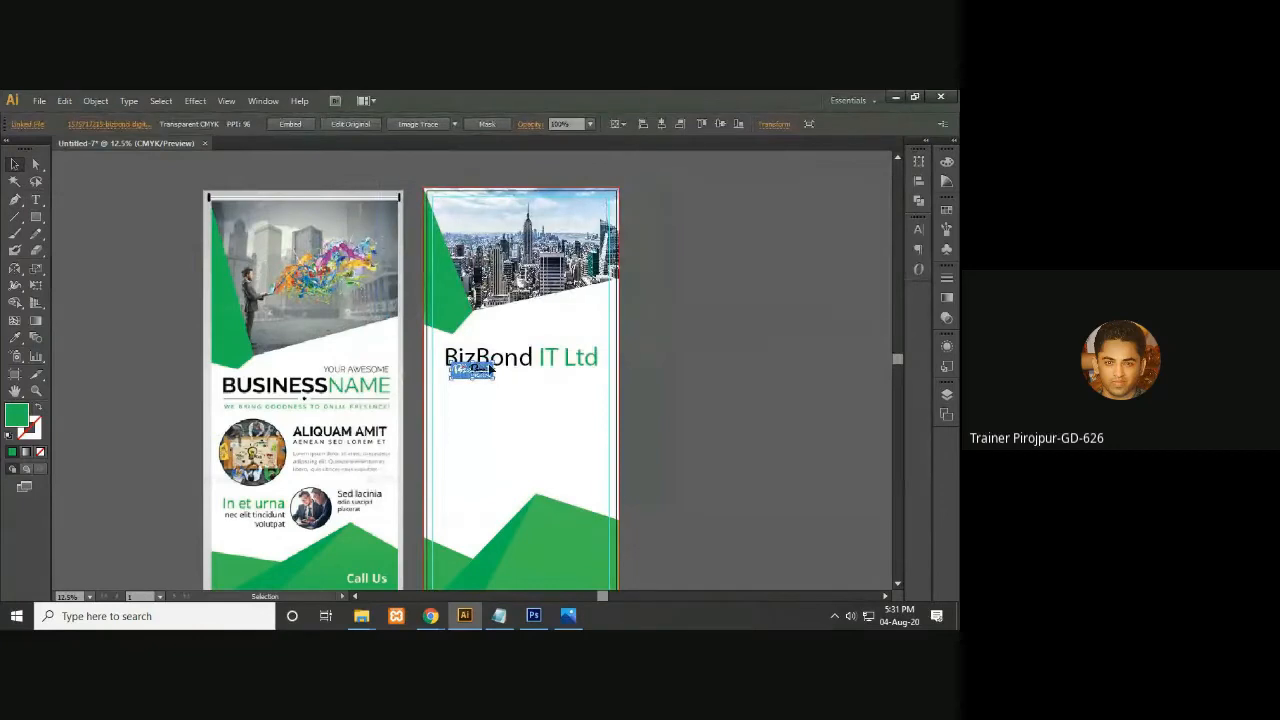
click(490, 363)
drag(495, 362, 580, 327)
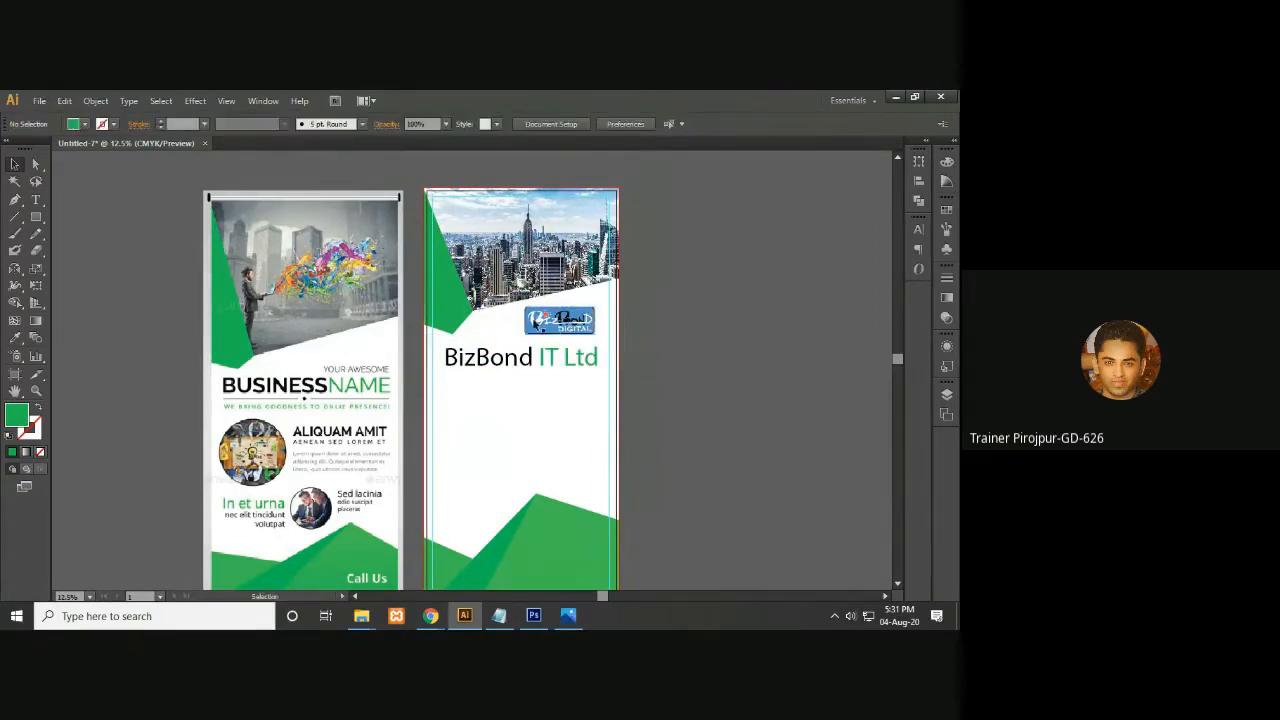
Position the BizBond Digital logo in the upper-left corner of the skyline photo, just inside the margin guide, and deselect it
drag(559, 324, 470, 213)
click(731, 253)
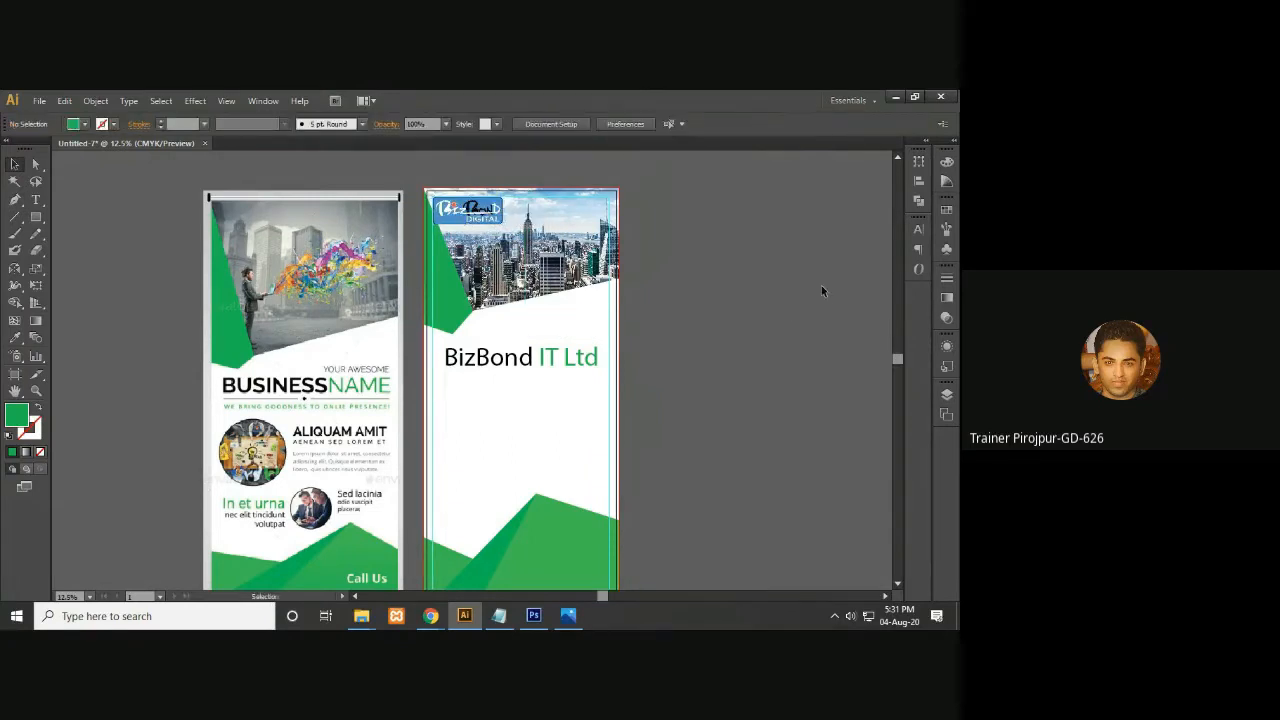
key(ctrl+plus)
drag(731, 346, 488, 254)
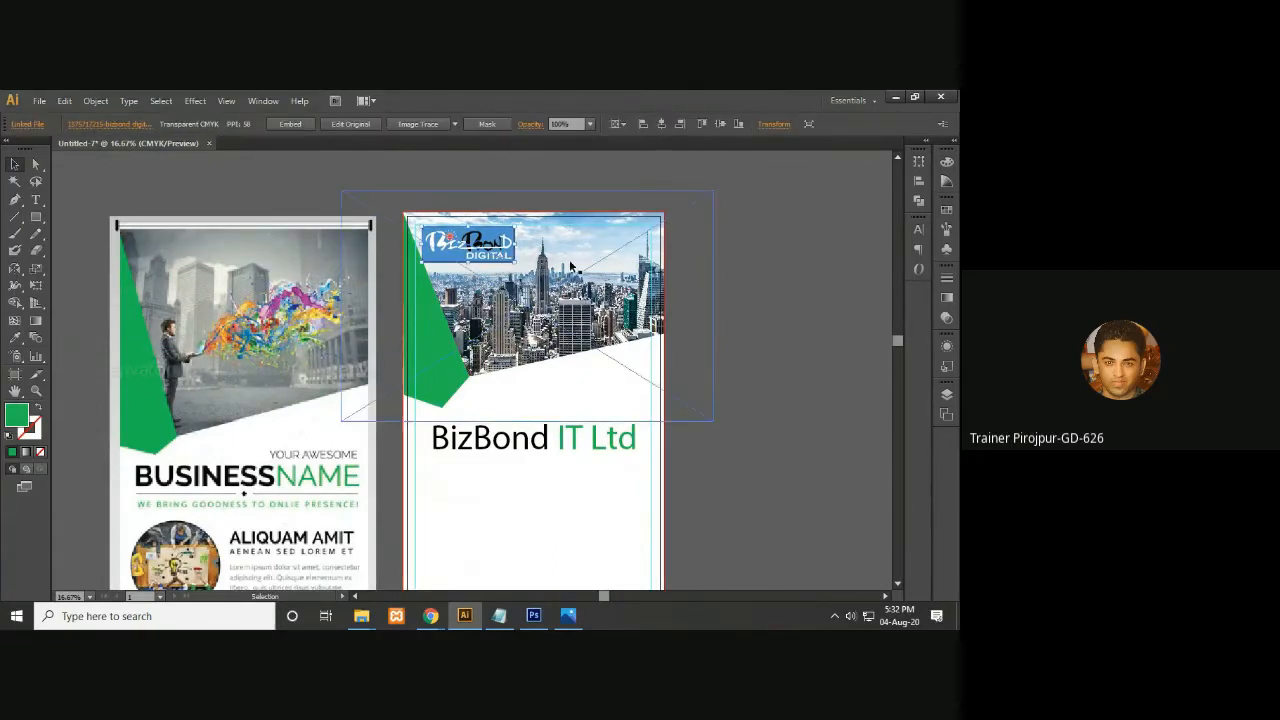
click(677, 512)
Draw a horizontal line just under the word "BizBond" and give it a black (000000) stroke with no fill
drag(677, 512, 700, 387)
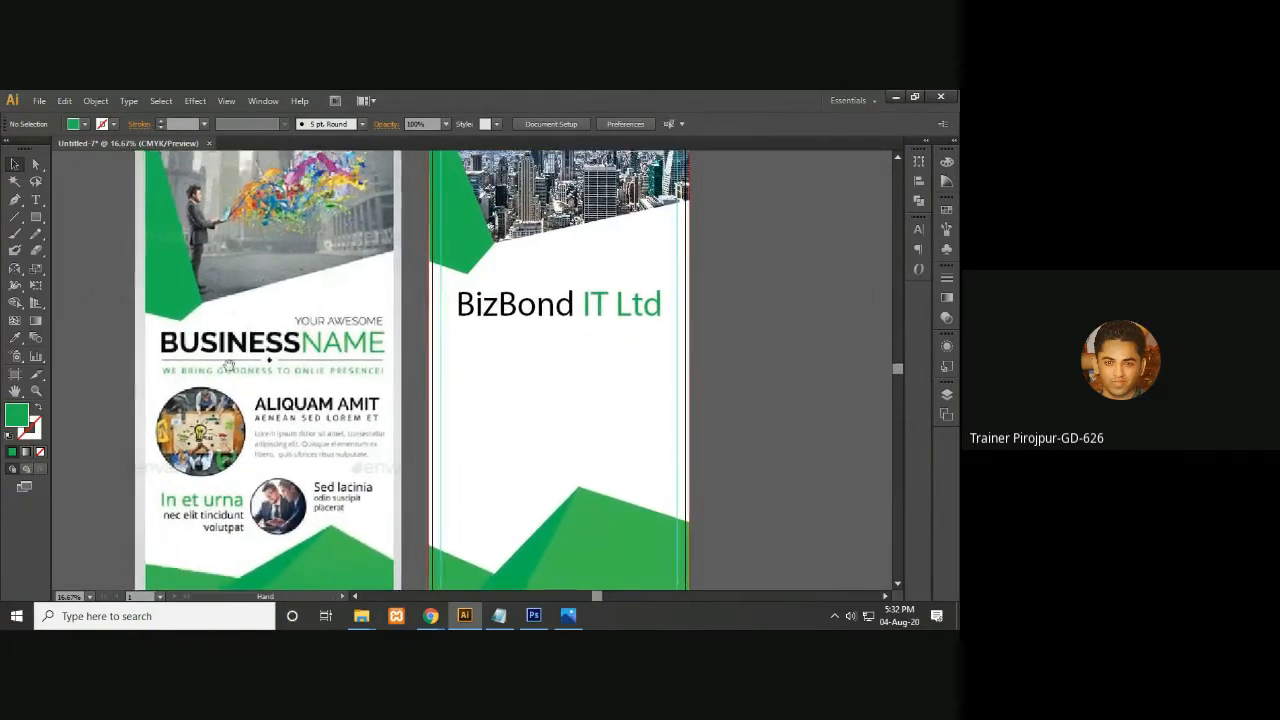
drag(15, 216, 104, 217)
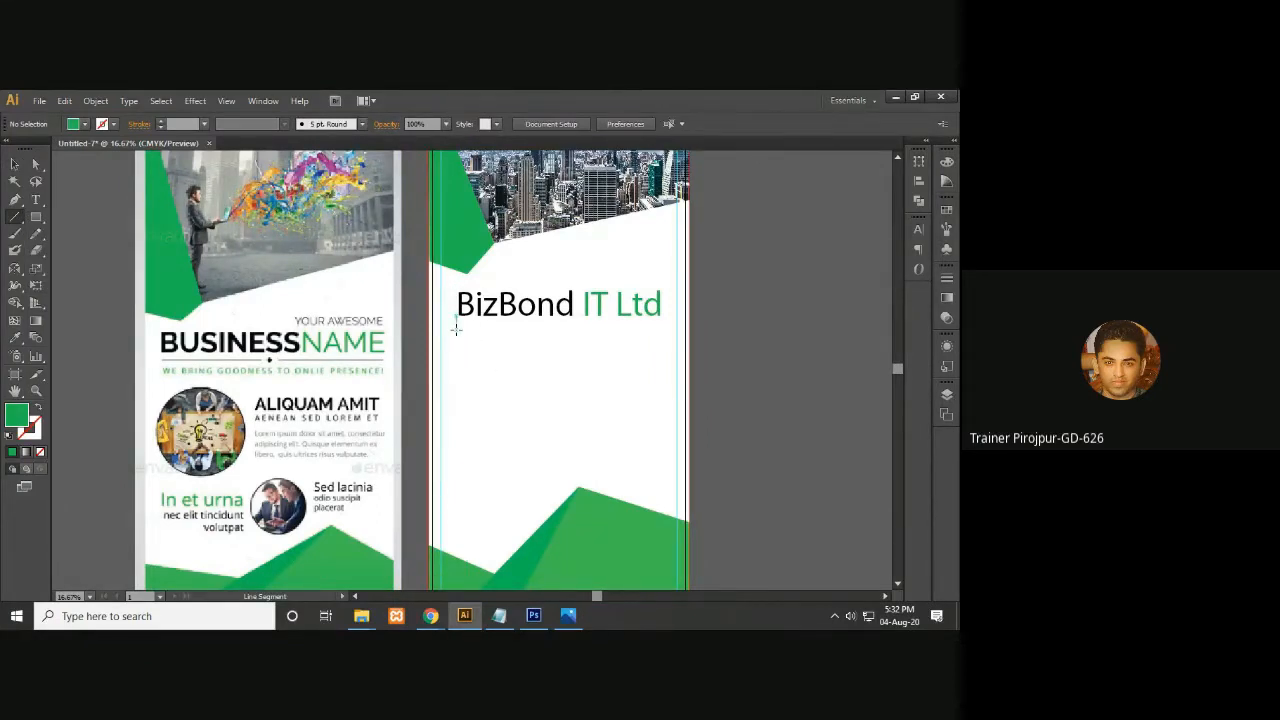
drag(456, 327, 569, 330)
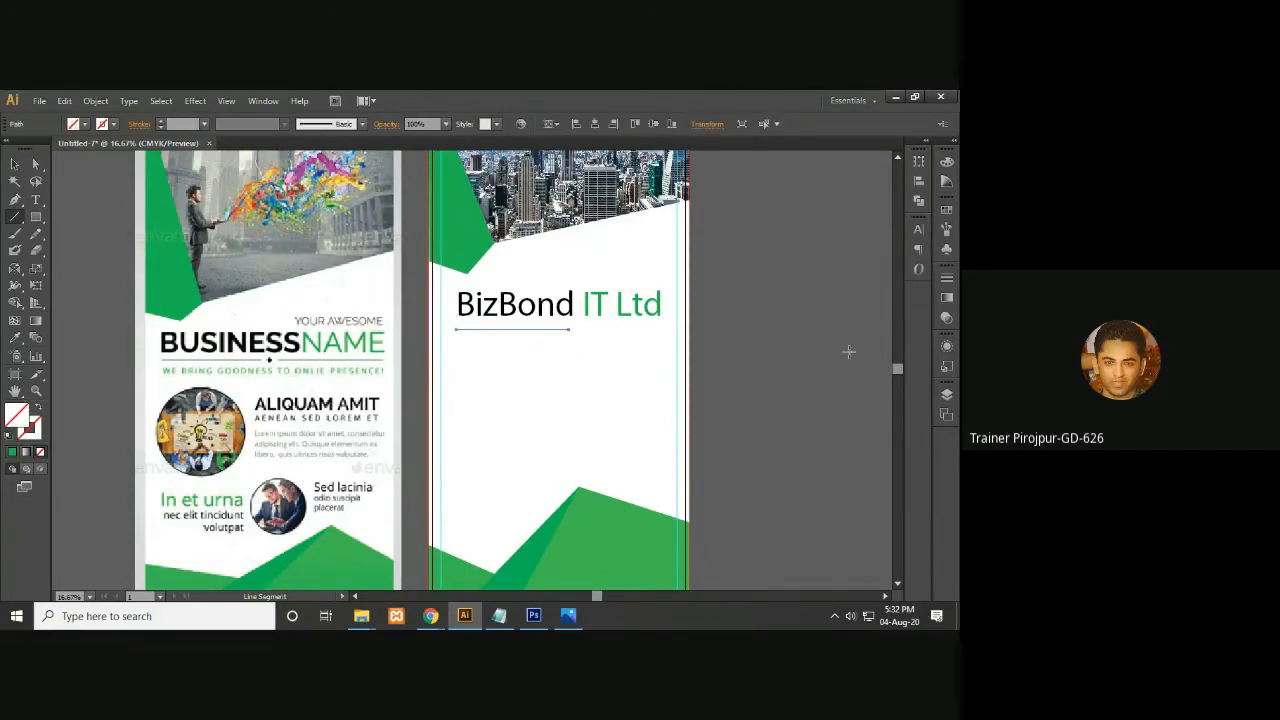
click(14, 453)
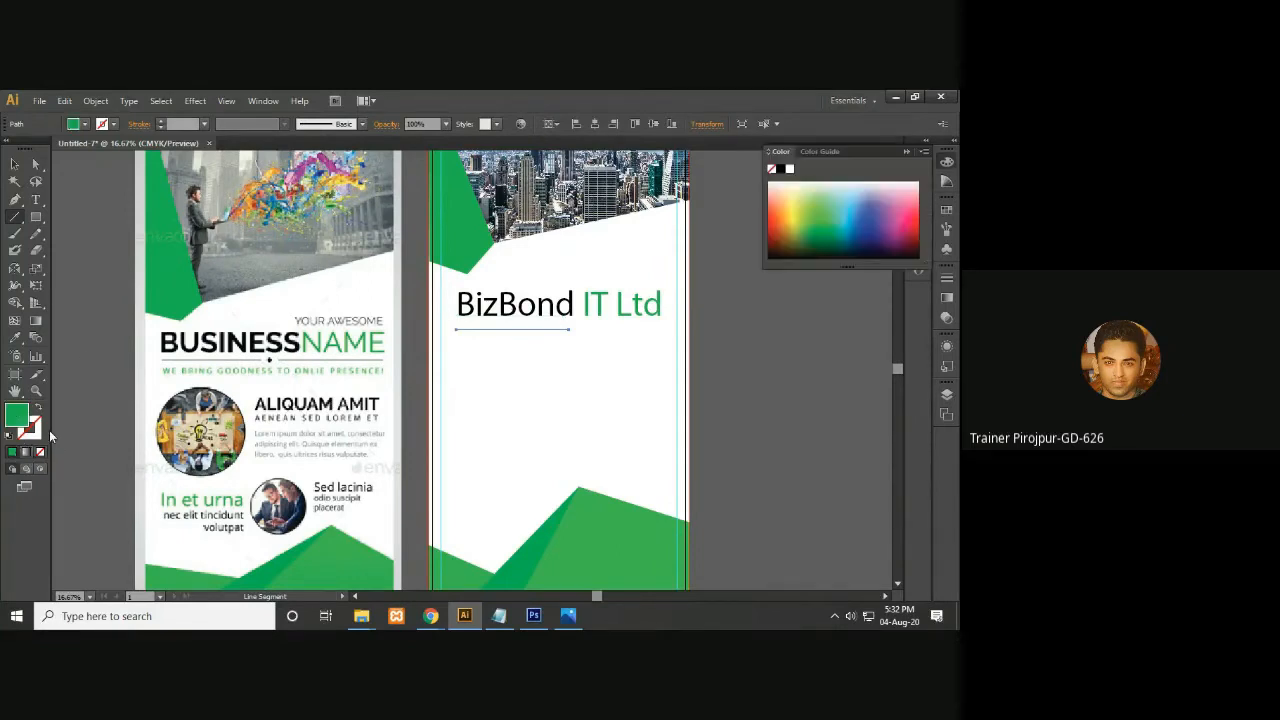
click(14, 453)
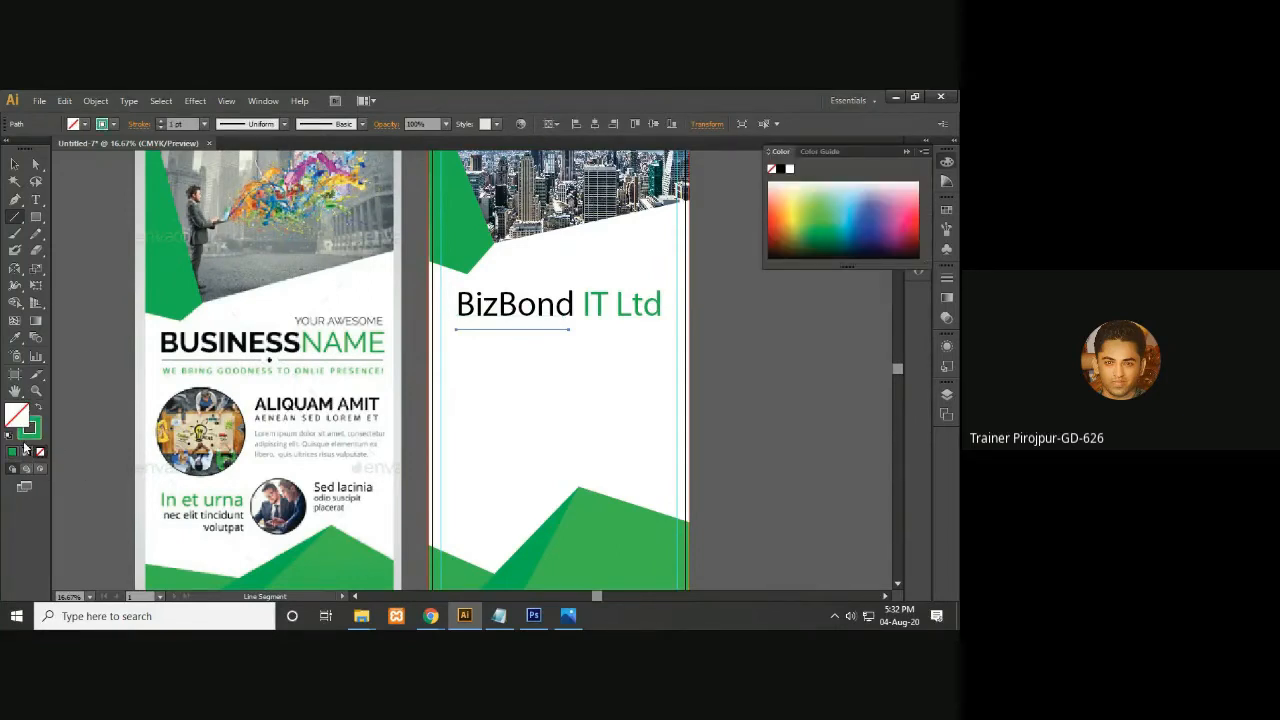
double_click(37, 431)
click(519, 552)
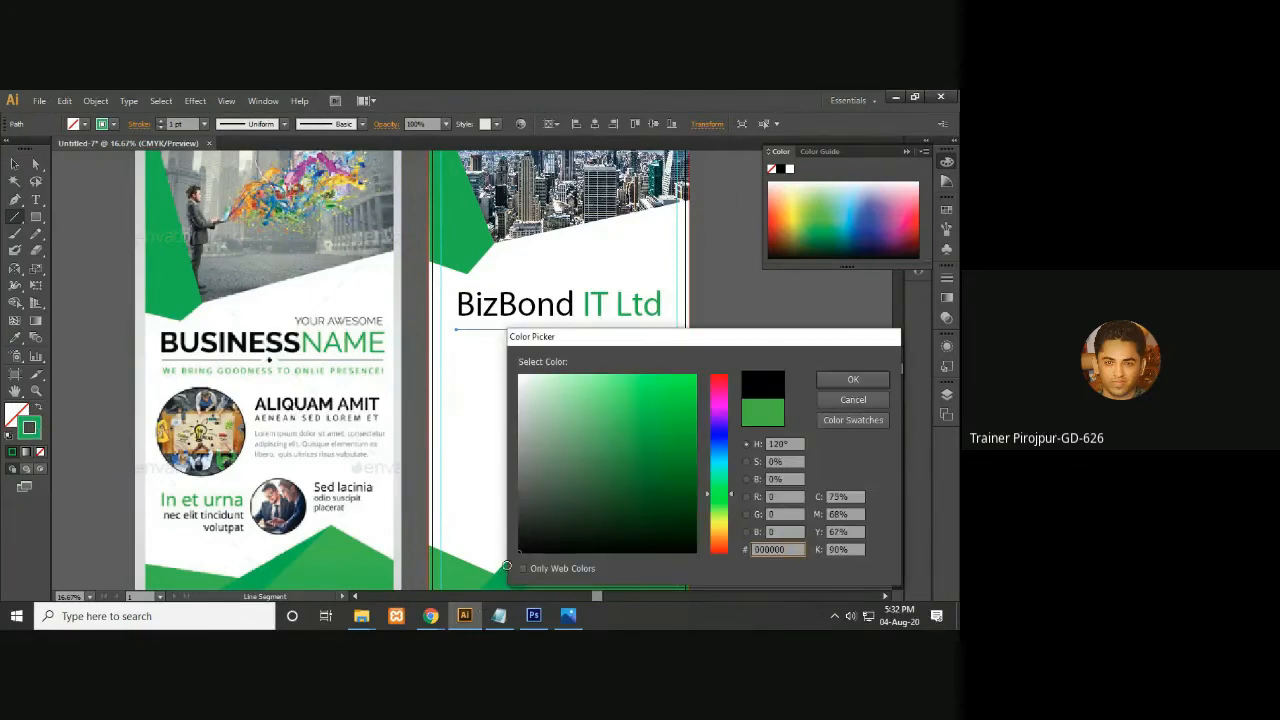
click(866, 377)
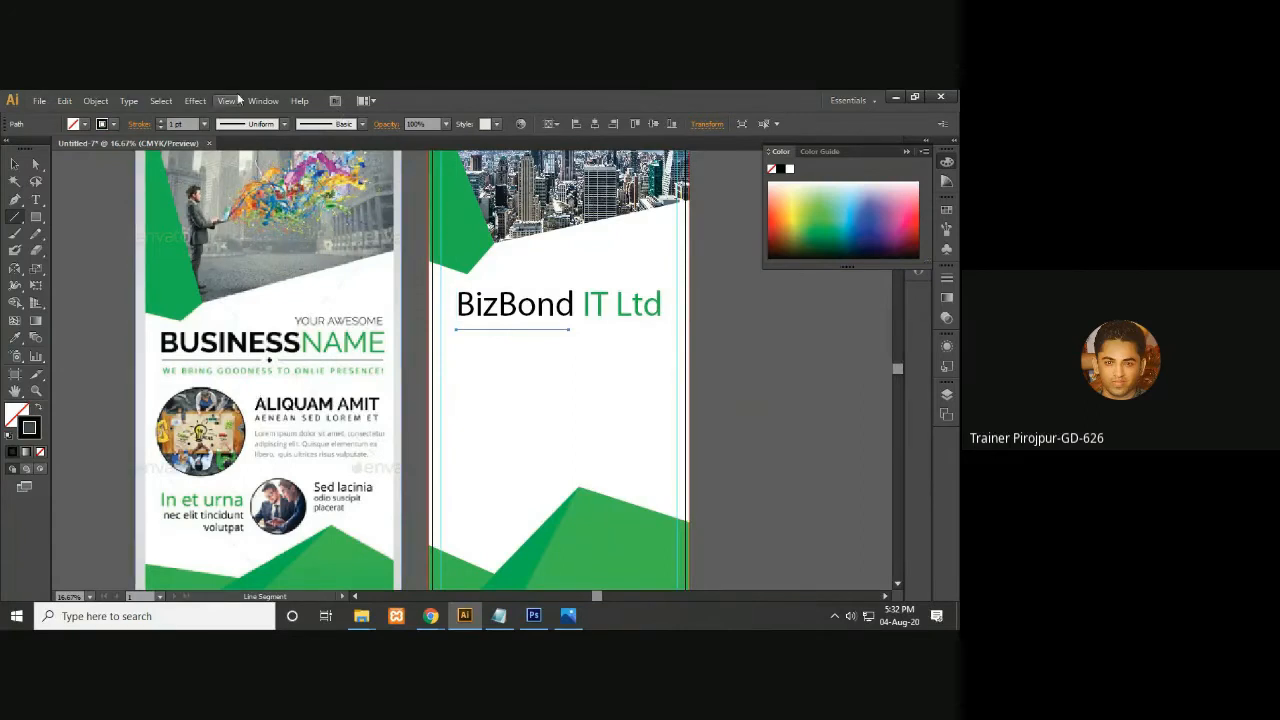
Set the stroke weight of the line under the company name to 10 pt
click(161, 120)
click(161, 119)
click(161, 119)
click(161, 119)
click(161, 119)
key(v)
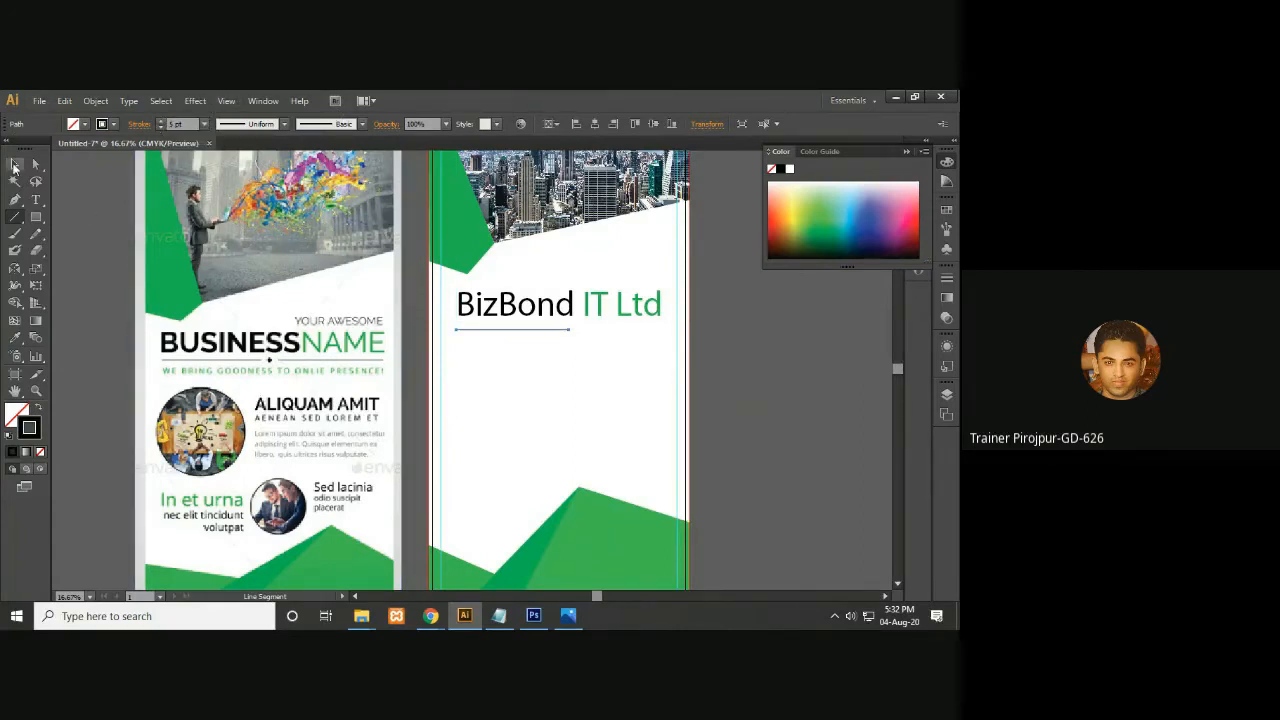
key(a)
key(ctrl+plus)
key(ctrl+plus)
key(ctrl+minus)
key(ctrl+minus)
key(v)
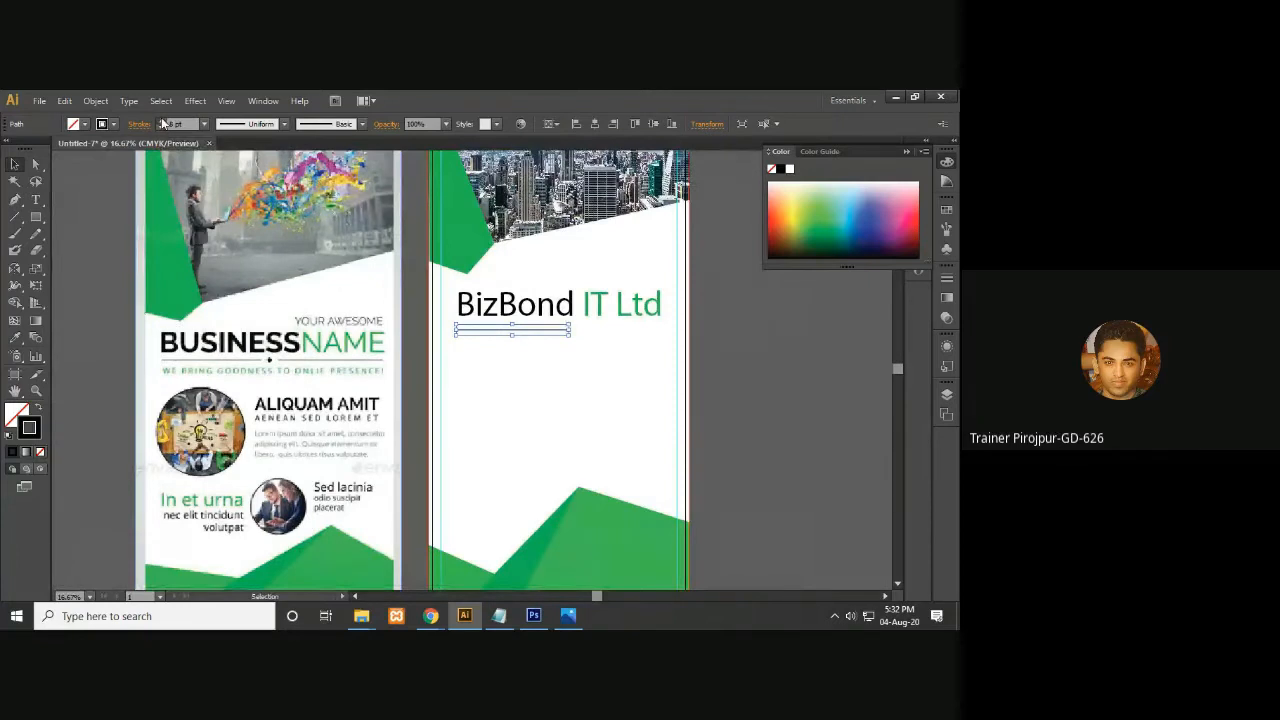
click(110, 227)
Shorten the line and duplicate it to the right, aligning the two segments with the company name's ends and leaving a central gap
drag(557, 327, 687, 343)
click(523, 329)
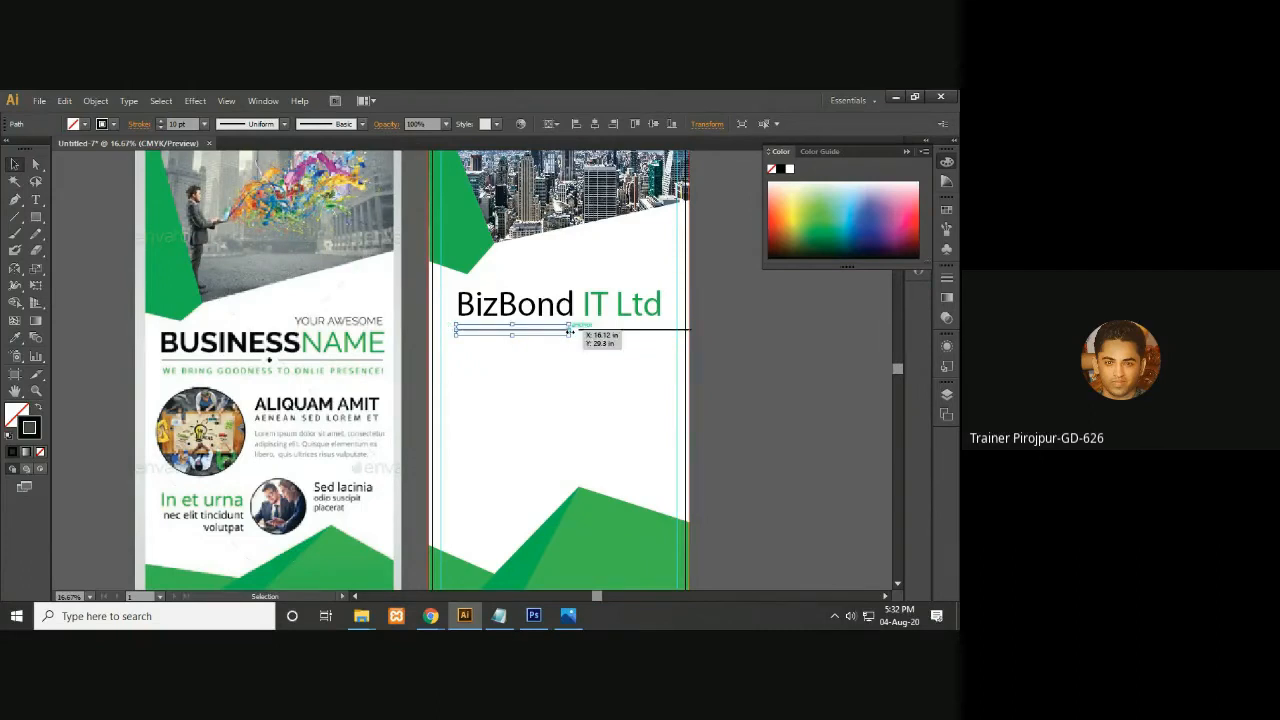
mouse_move(570, 332)
mouse_down()
mouse_move(586, 334)
mouse_move(545, 331)
mouse_up()
click(636, 331)
mouse_move(638, 327)
mouse_down()
mouse_move(528, 327)
mouse_move(650, 344)
mouse_up()
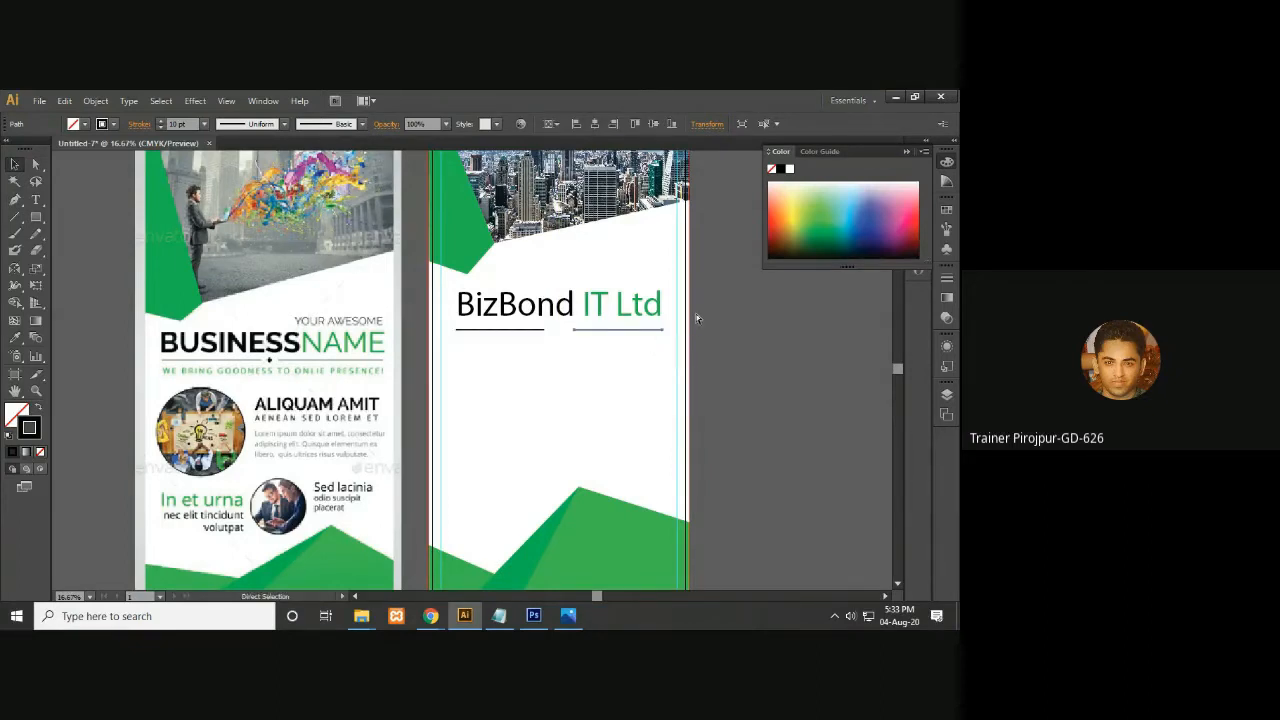
key(ctrl+plus)
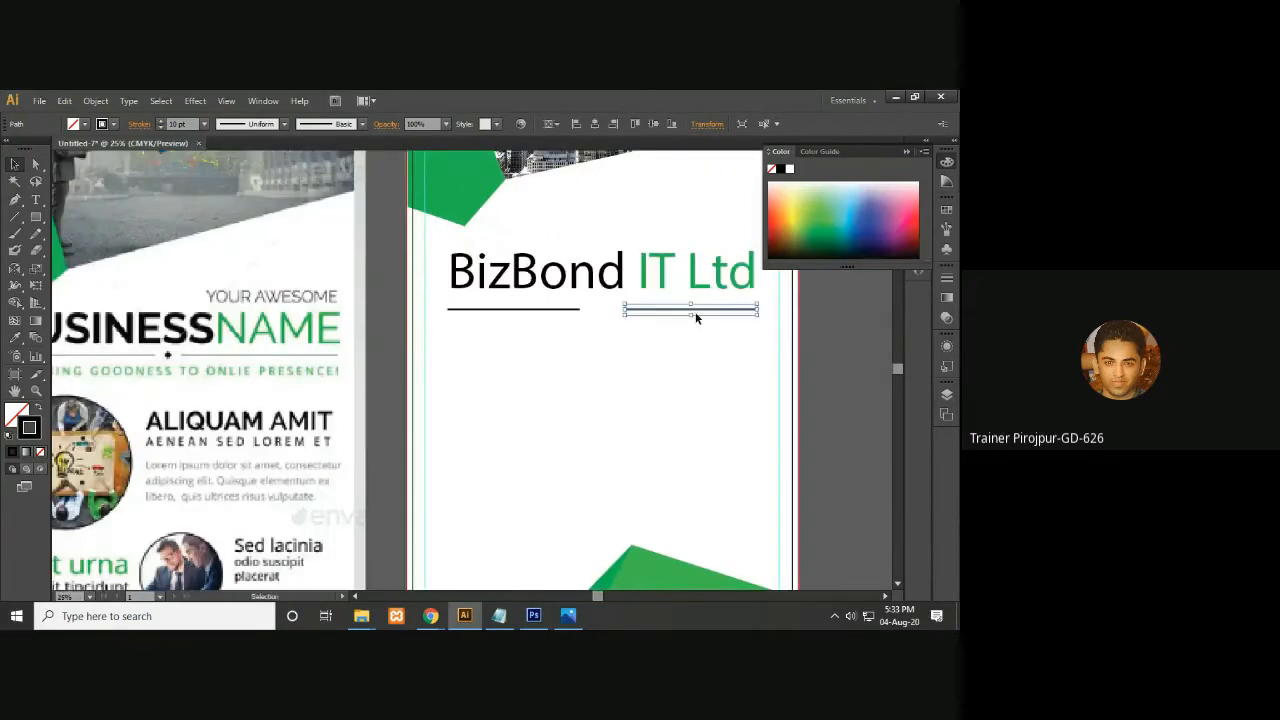
click(574, 311)
click(838, 350)
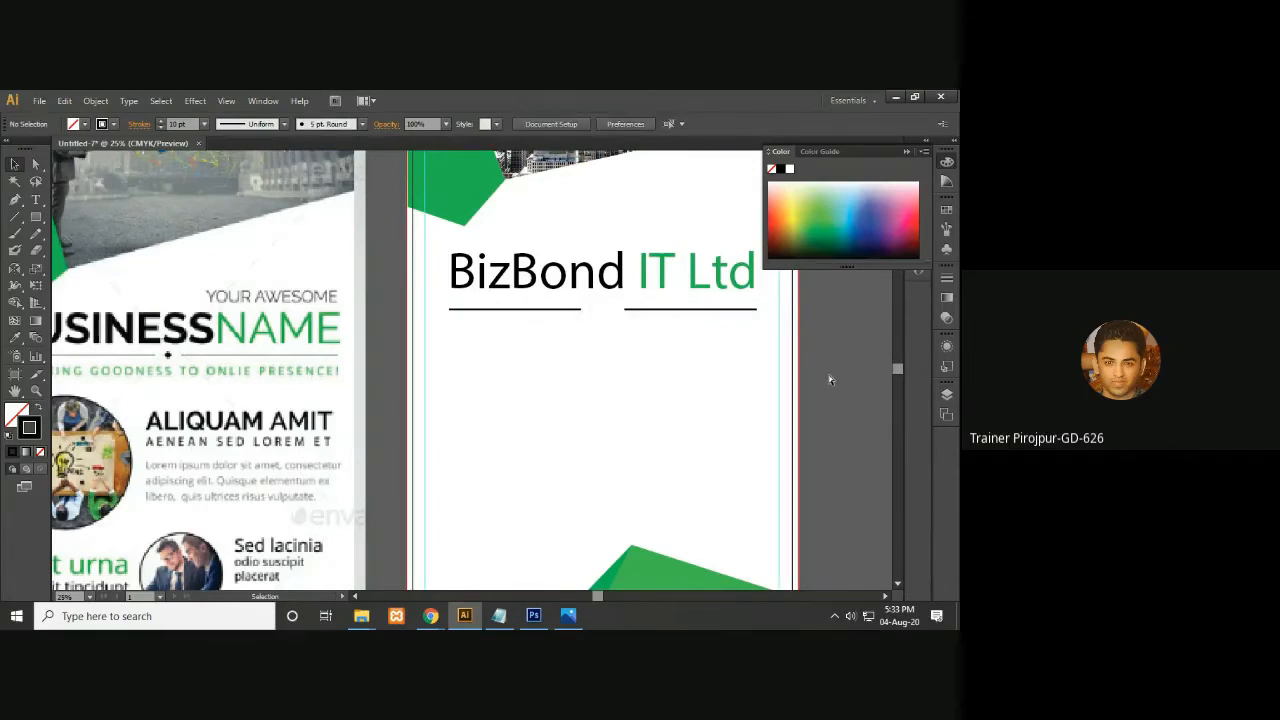
Draw a small five-pointed star with the Star tool at the inner end of the left line, and deselect it
key(ctrl+minus)
key(ctrl+plus)
scroll(591, 340, up, 1)
click(34, 219)
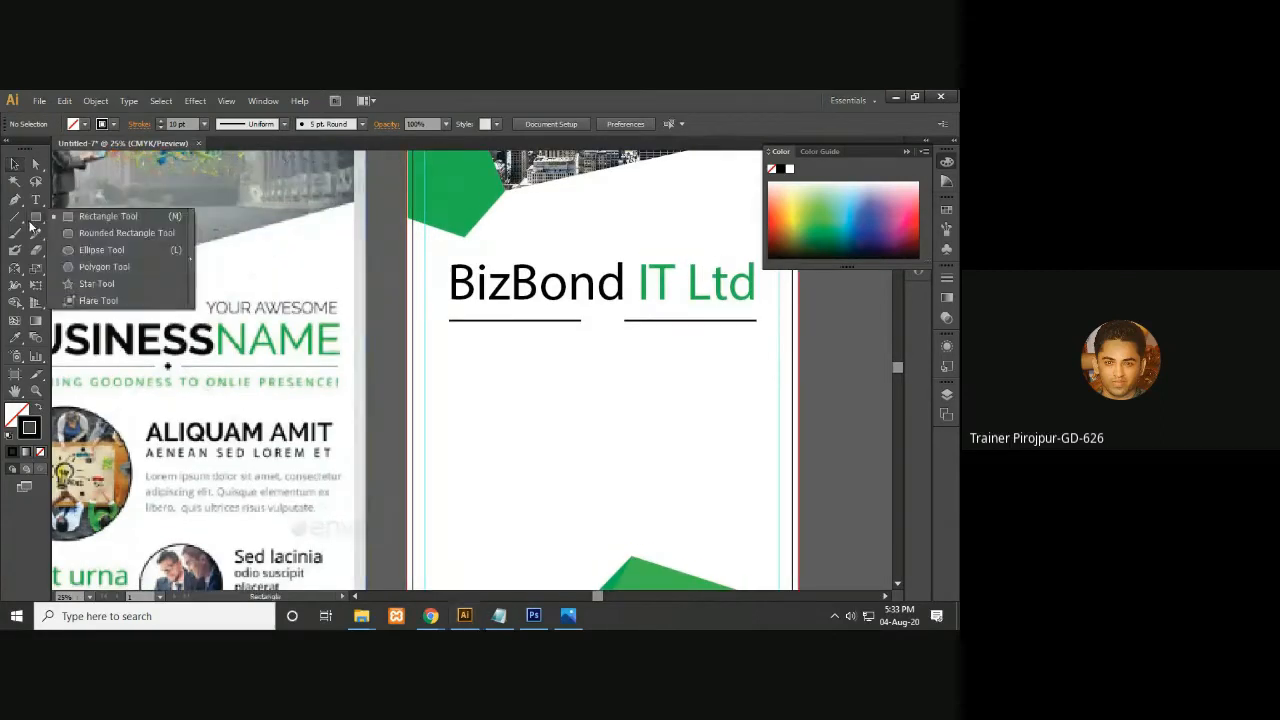
click(90, 283)
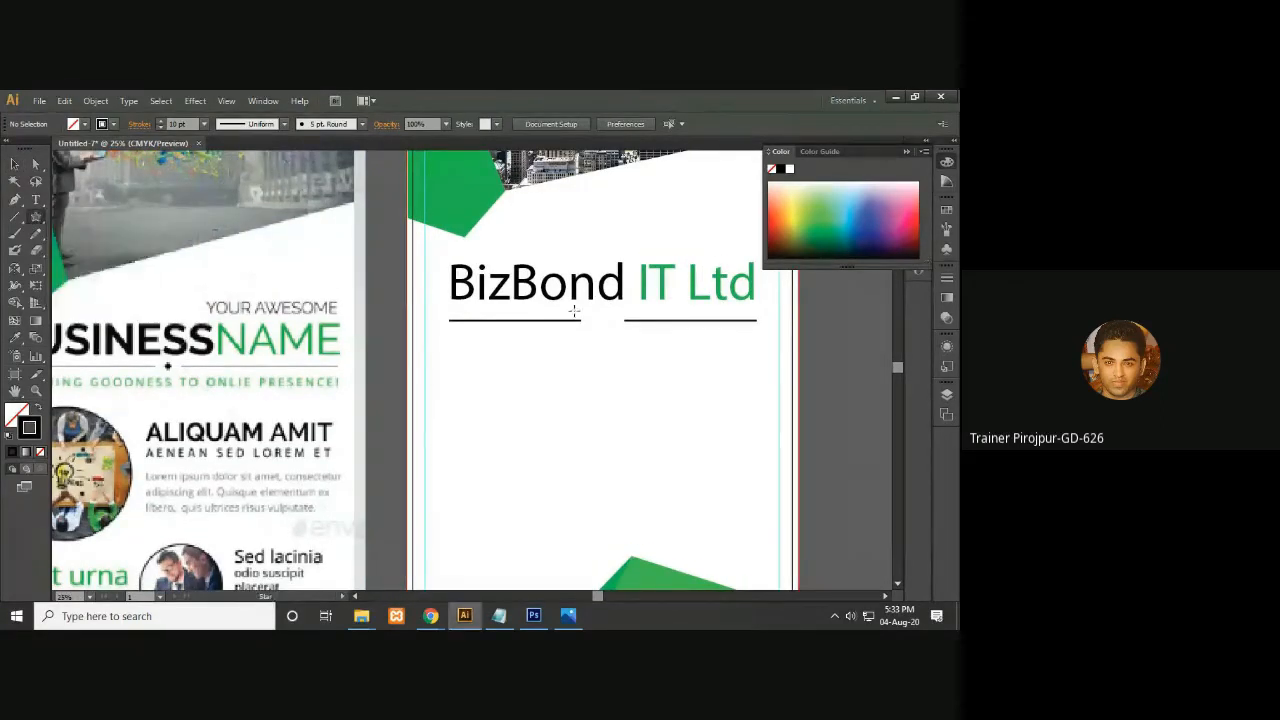
drag(588, 320, 589, 322)
click(14, 164)
key(ctrl+plus)
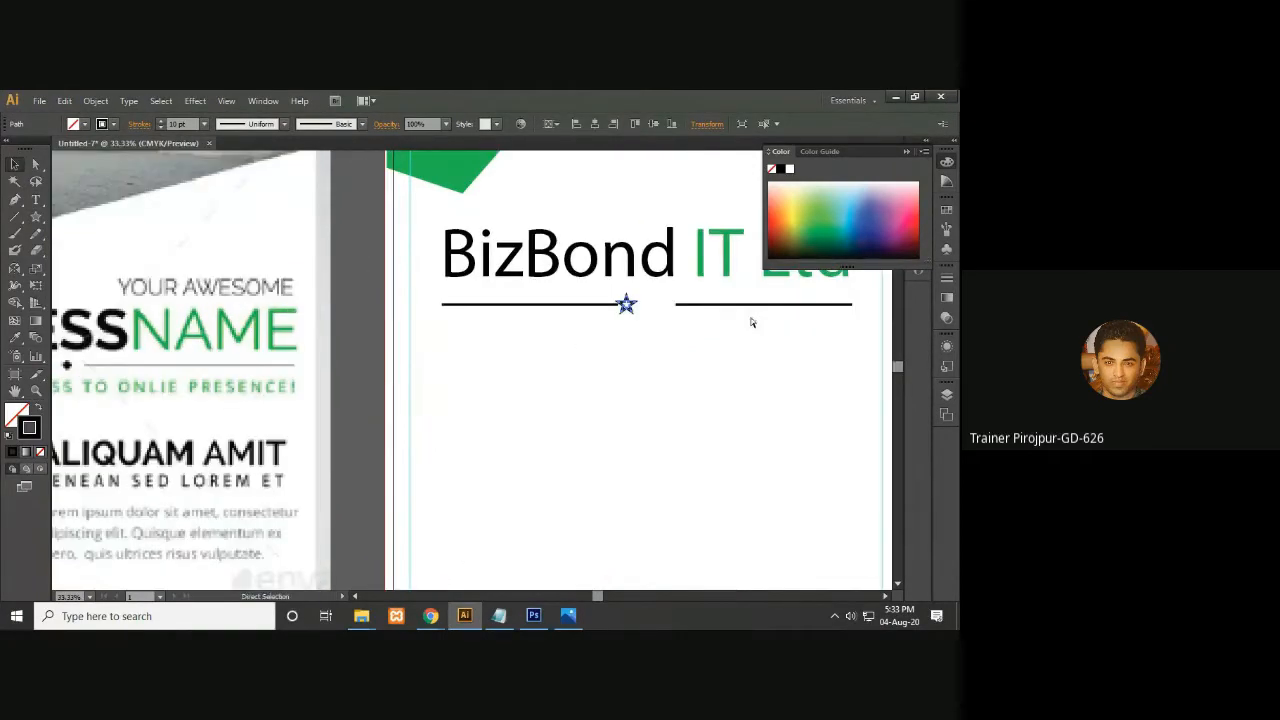
drag(749, 314, 637, 343)
click(815, 350)
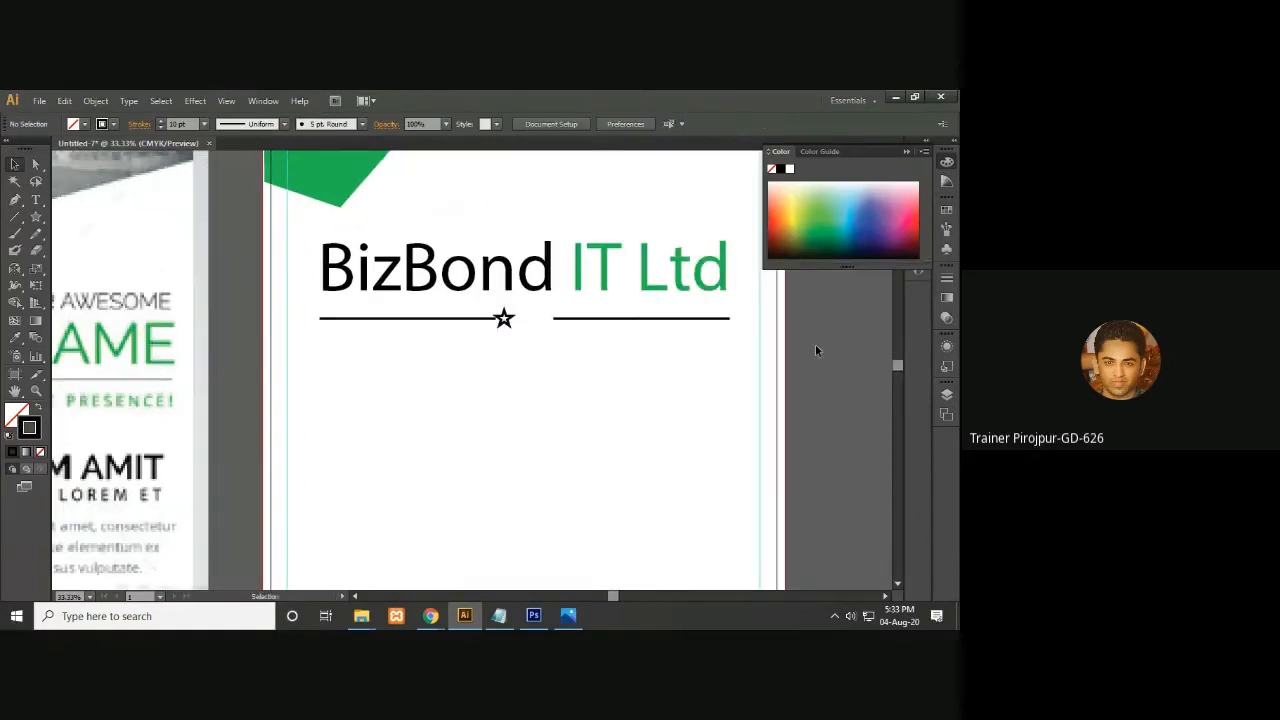
Fine-tune the star's alignment with the end of the left line
click(505, 318)
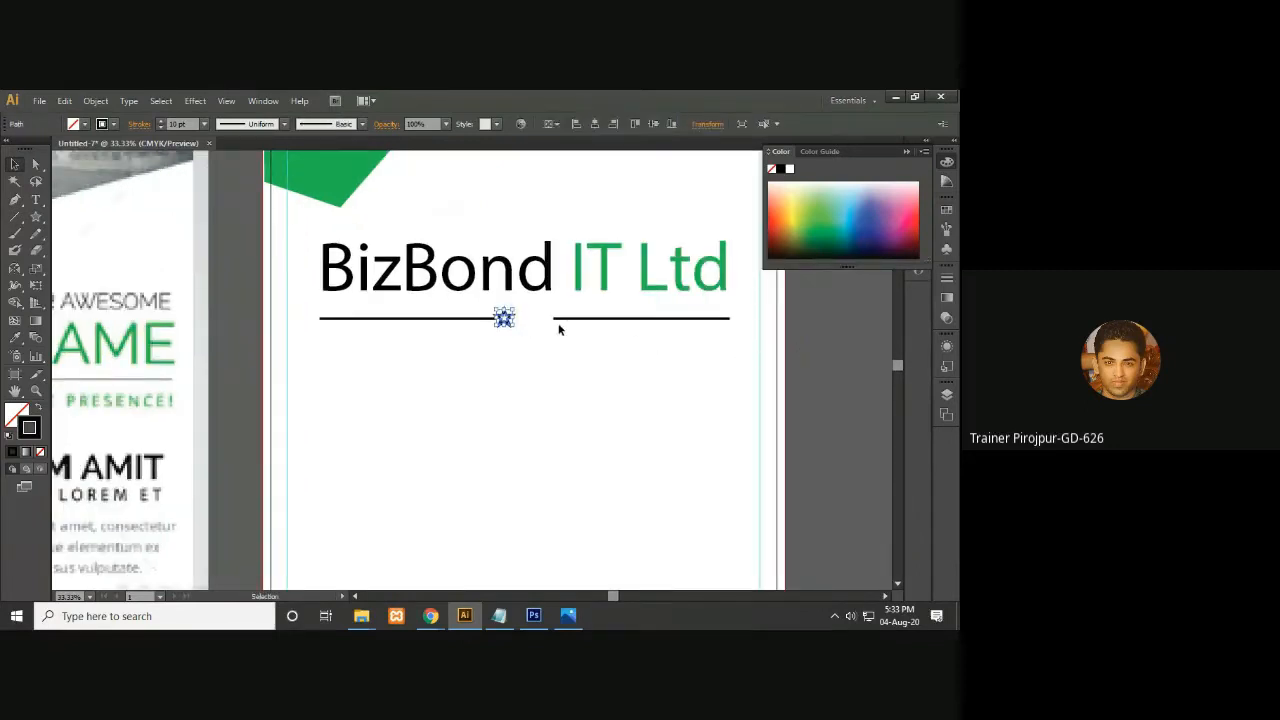
click(786, 333)
click(505, 324)
click(803, 352)
click(505, 320)
click(845, 349)
click(505, 320)
click(835, 328)
key(ctrl+=)
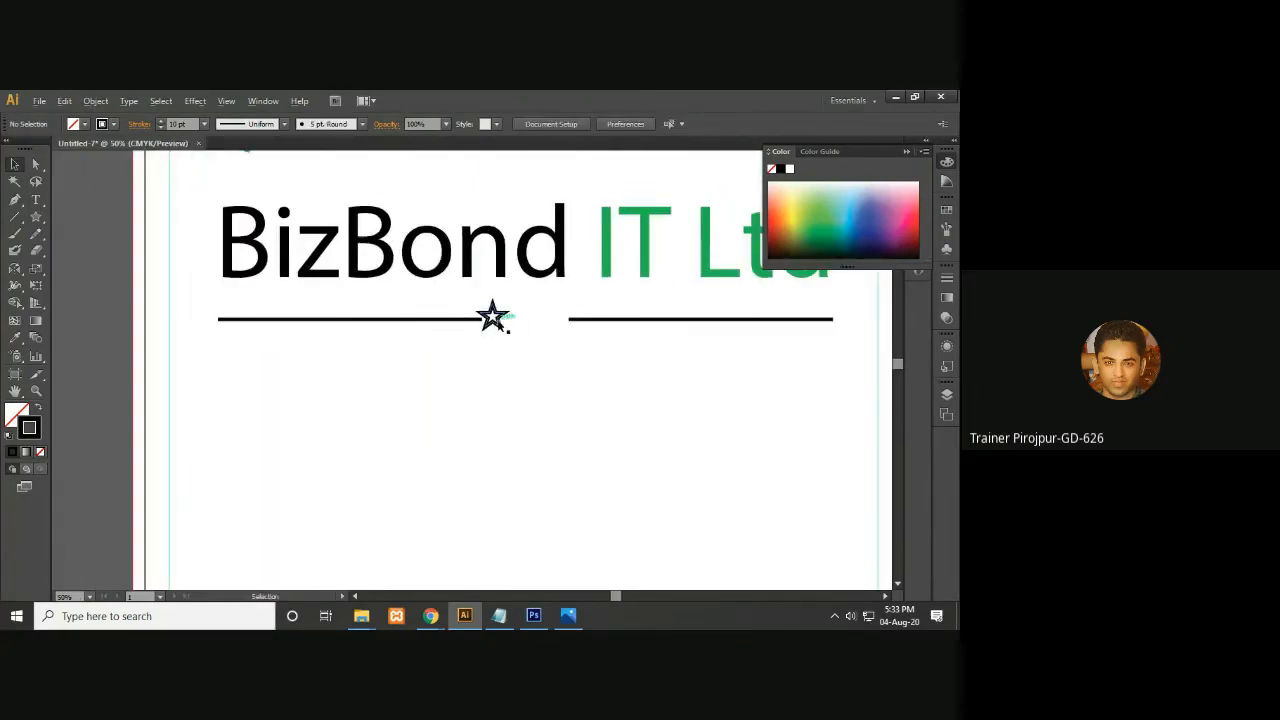
Duplicate the star twice to the right so a row of three stars fills the gap between the lines, and deselect
click(493, 316)
drag(493, 316, 524, 327)
click(540, 330)
click(537, 325)
drag(537, 325, 561, 324)
click(730, 371)
key(ctrl+minus)
key(ctrl+minus)
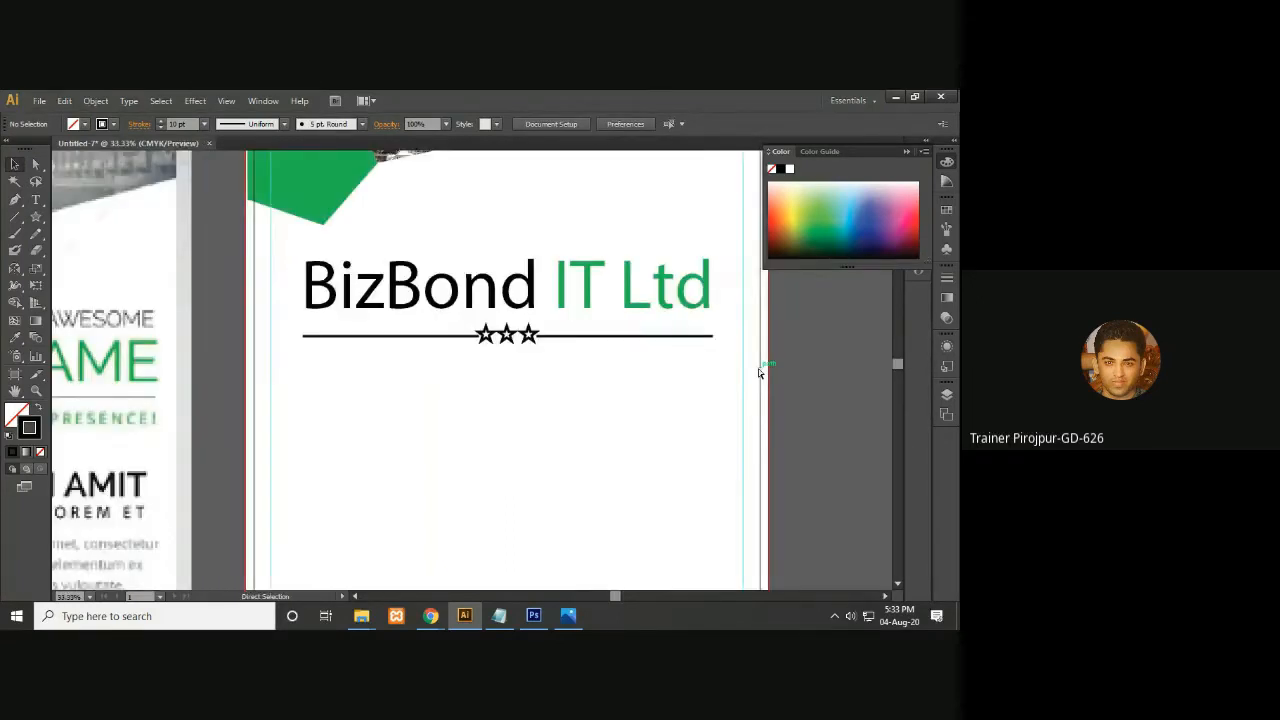
key(ctrl+minus)
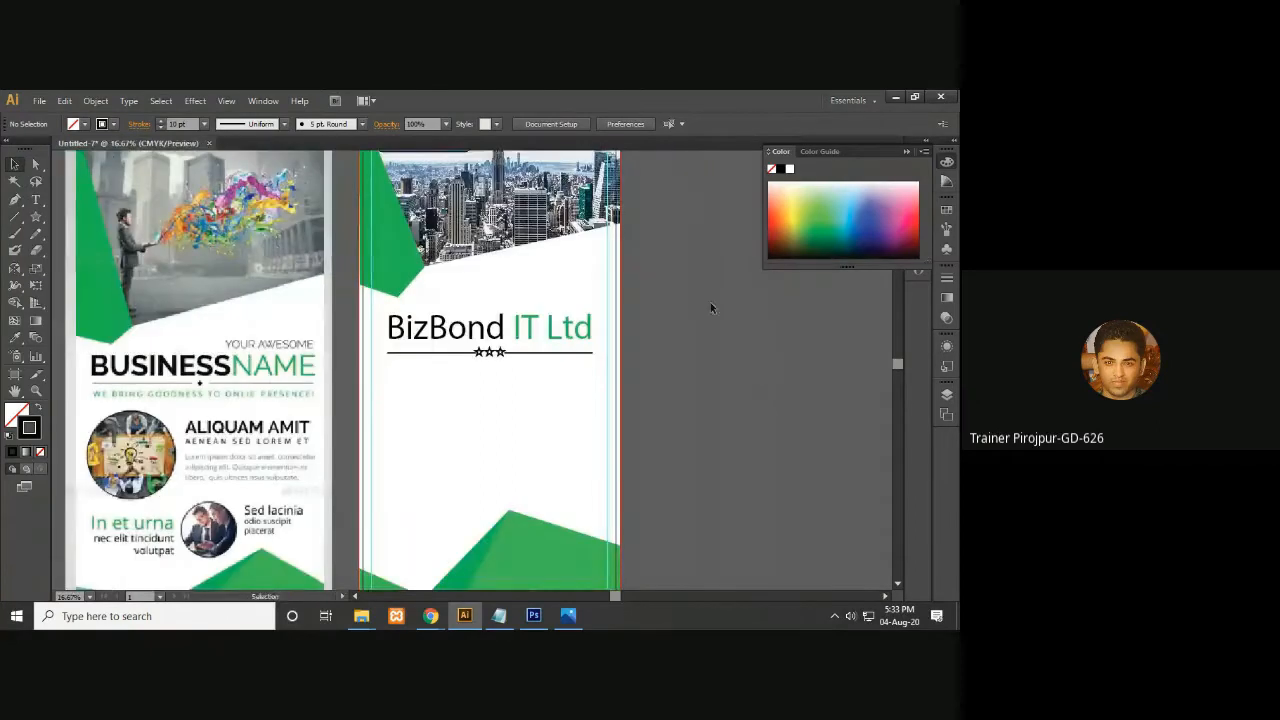
drag(694, 391, 711, 371)
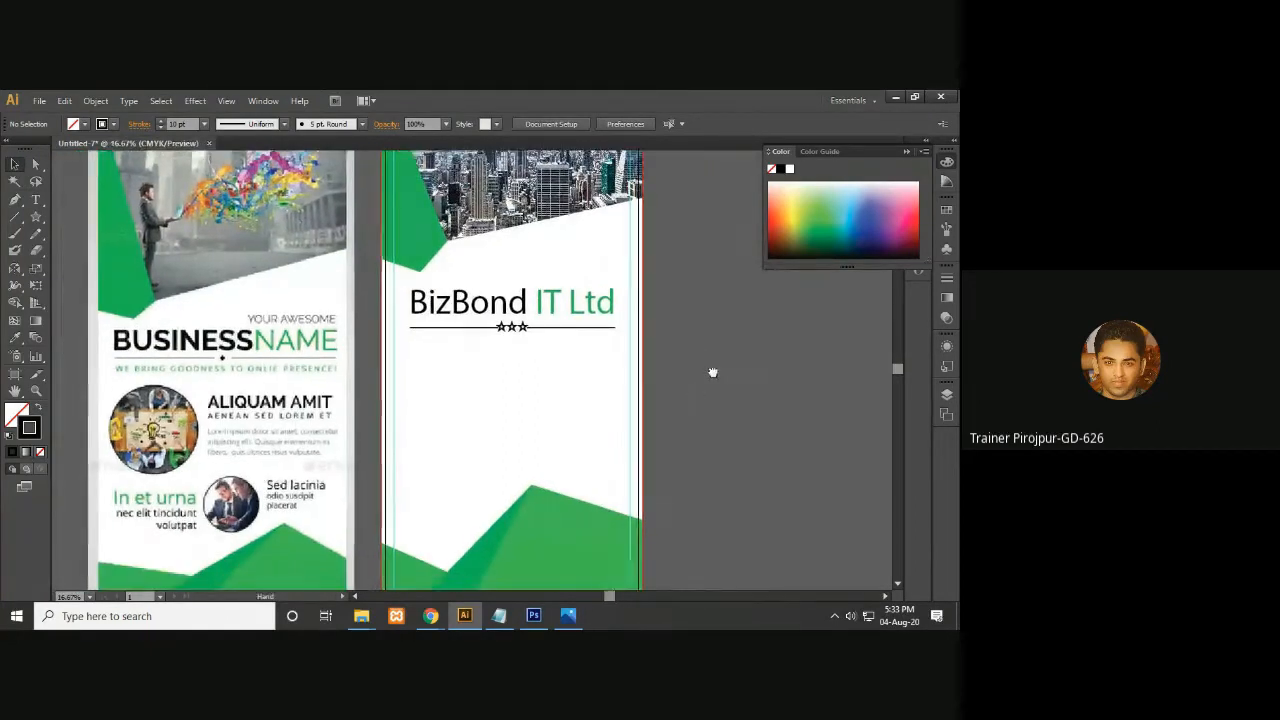
Copy the phrase "It is a long established fact that a reader" from the Lorem Ipsum page in Chrome and return to Illustrator
drag(723, 440, 746, 440)
drag(591, 426, 593, 327)
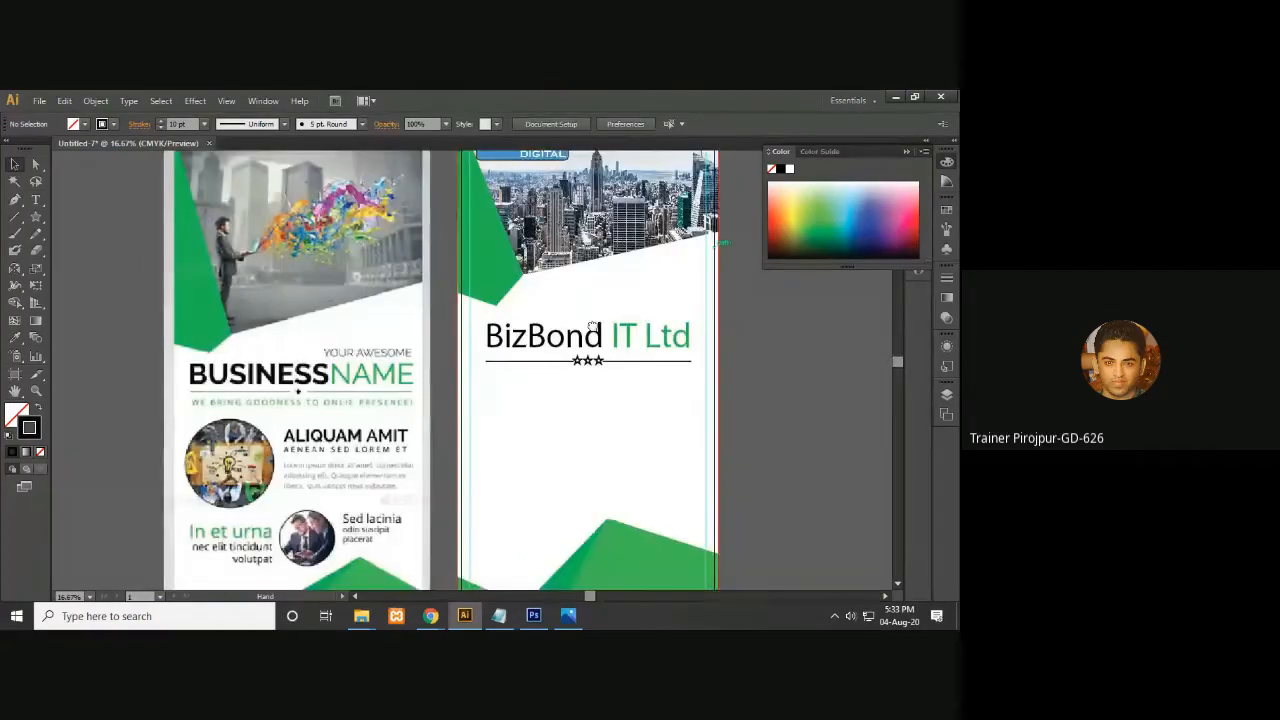
scroll(515, 510, down, 1)
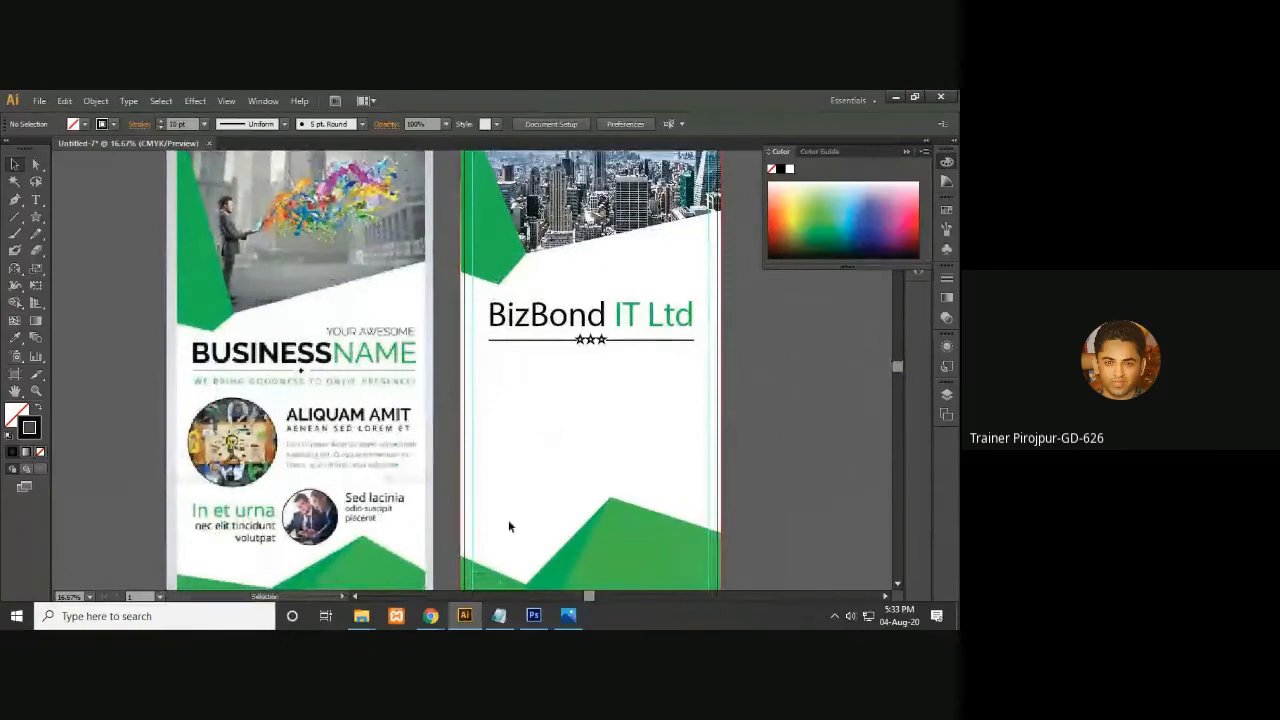
mouse_move(430, 616)
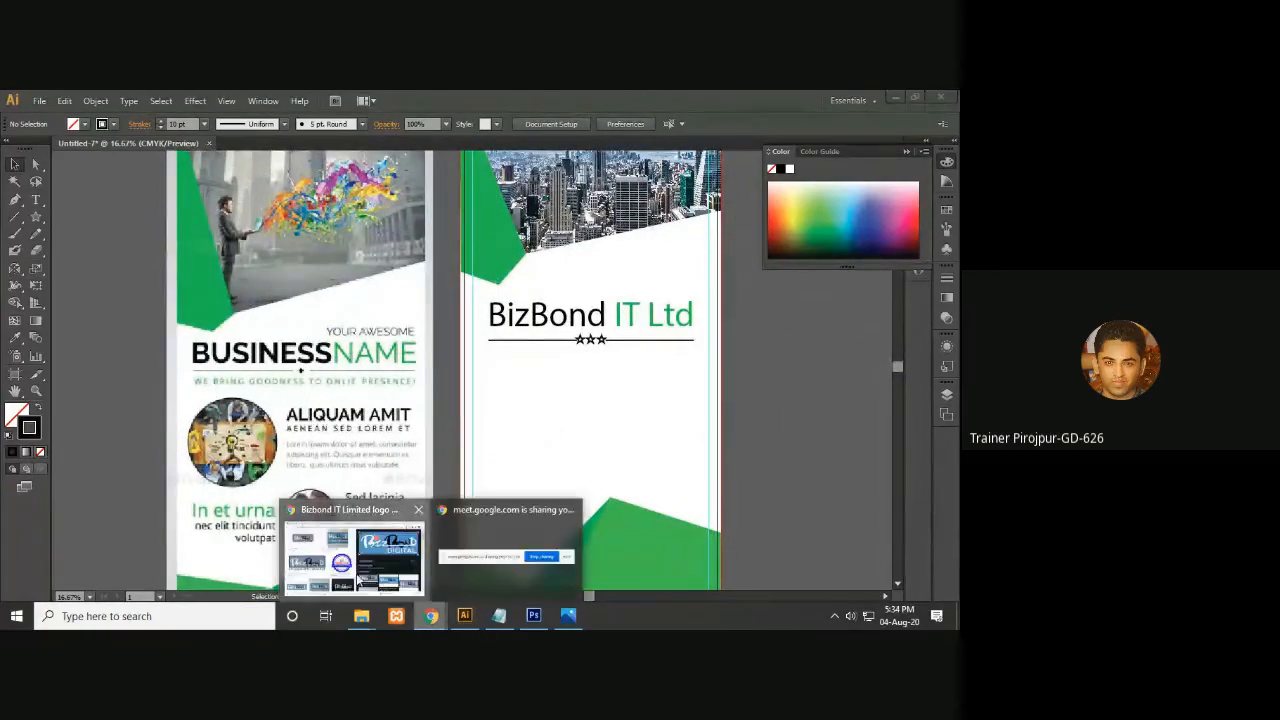
click(500, 560)
click(820, 101)
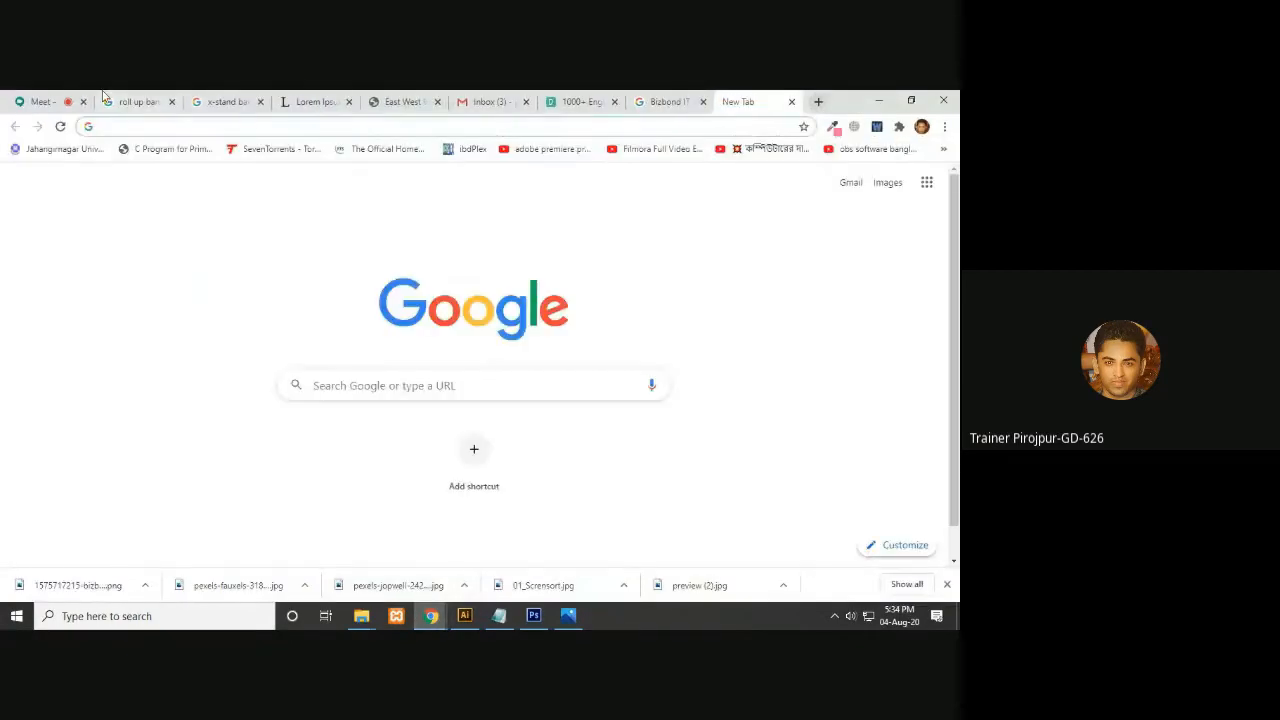
click(305, 101)
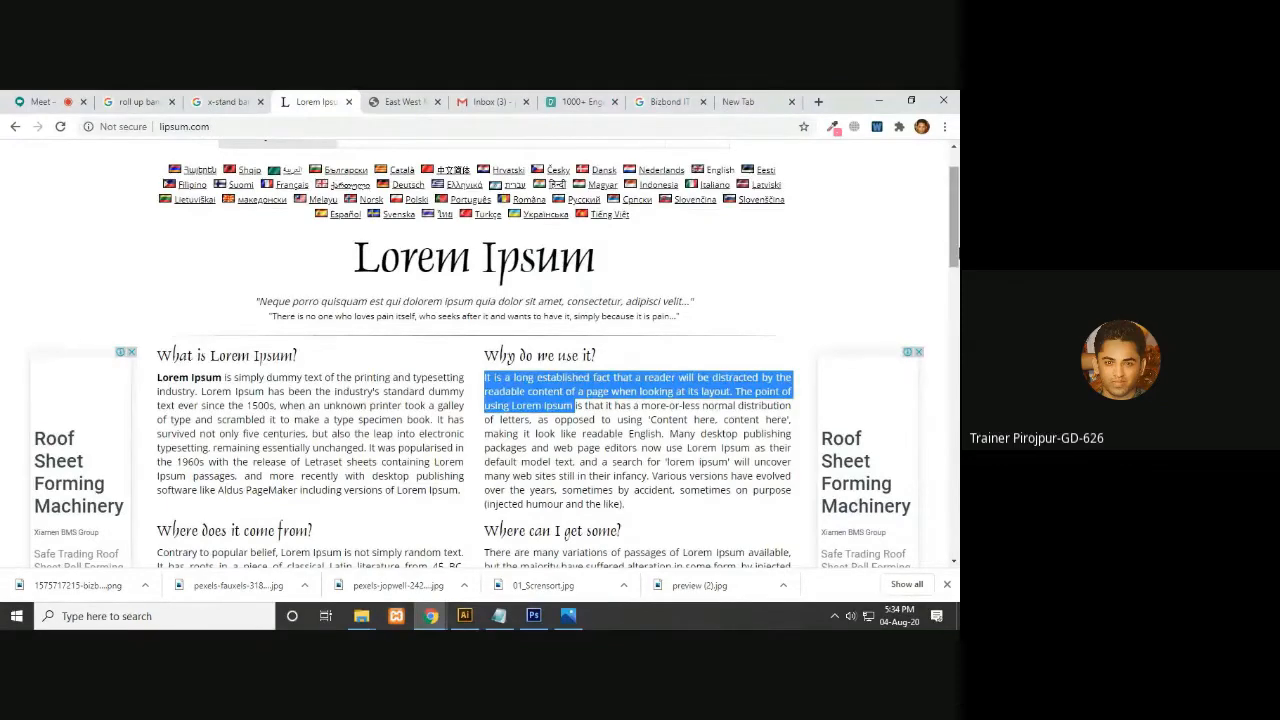
click(231, 478)
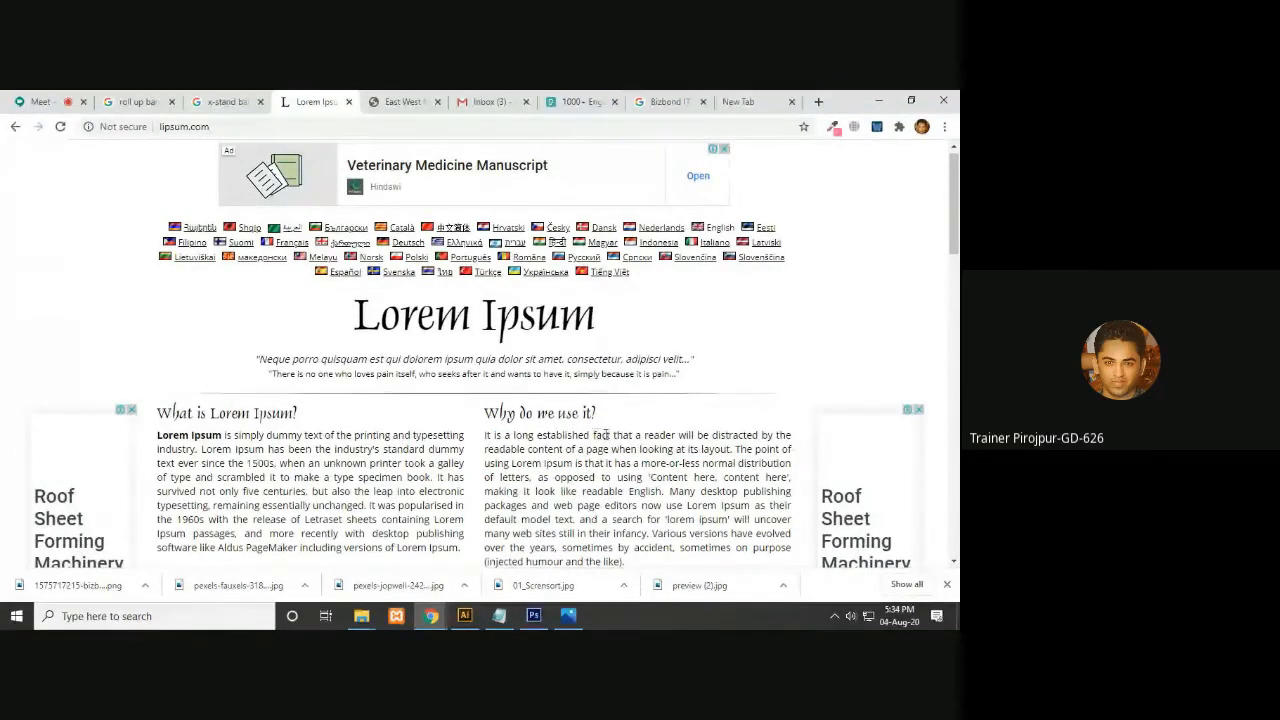
drag(680, 436, 492, 440)
right_click(487, 440)
click(530, 450)
click(878, 101)
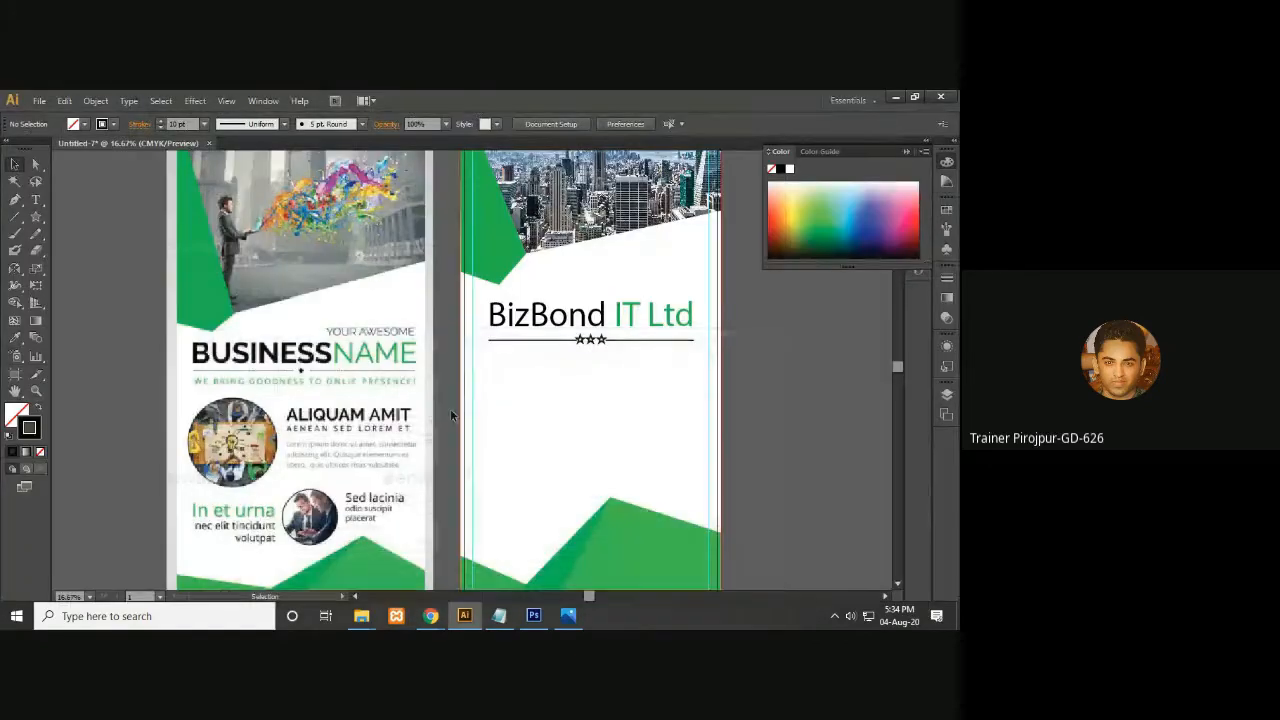
Paste the copied phrase as a point-text tagline just below the star divider on the banner
key(t)
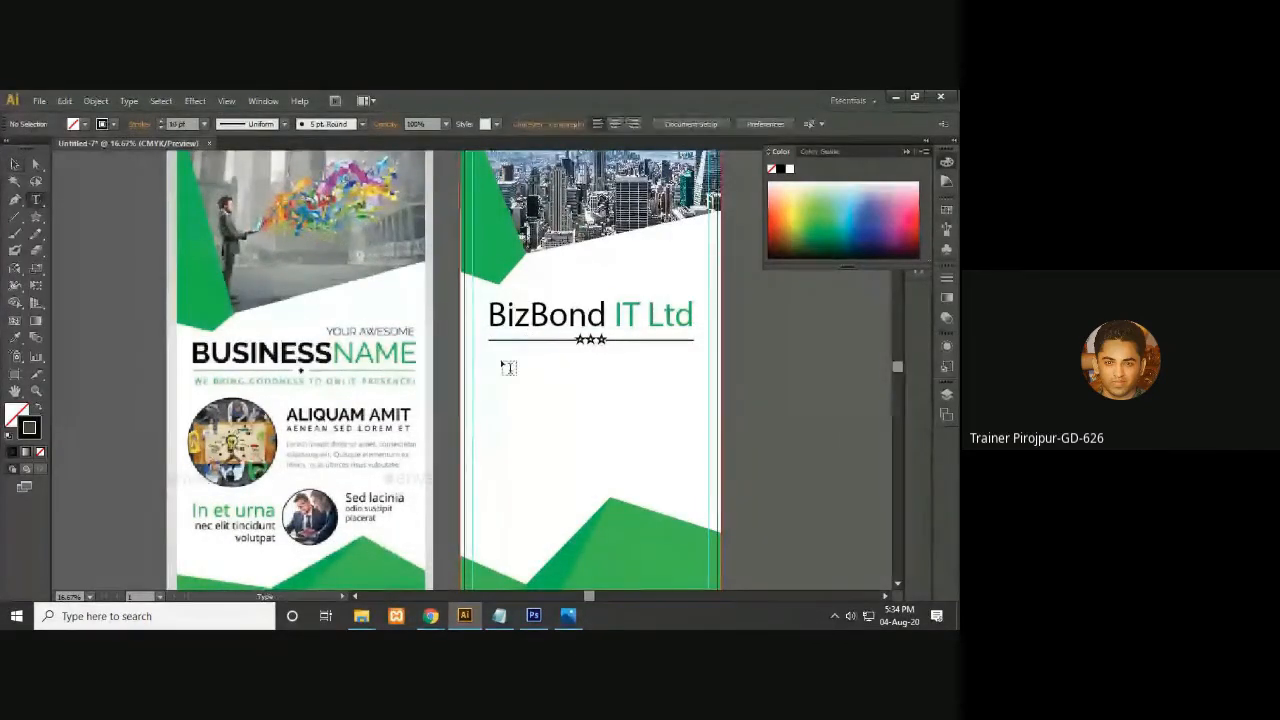
click(588, 386)
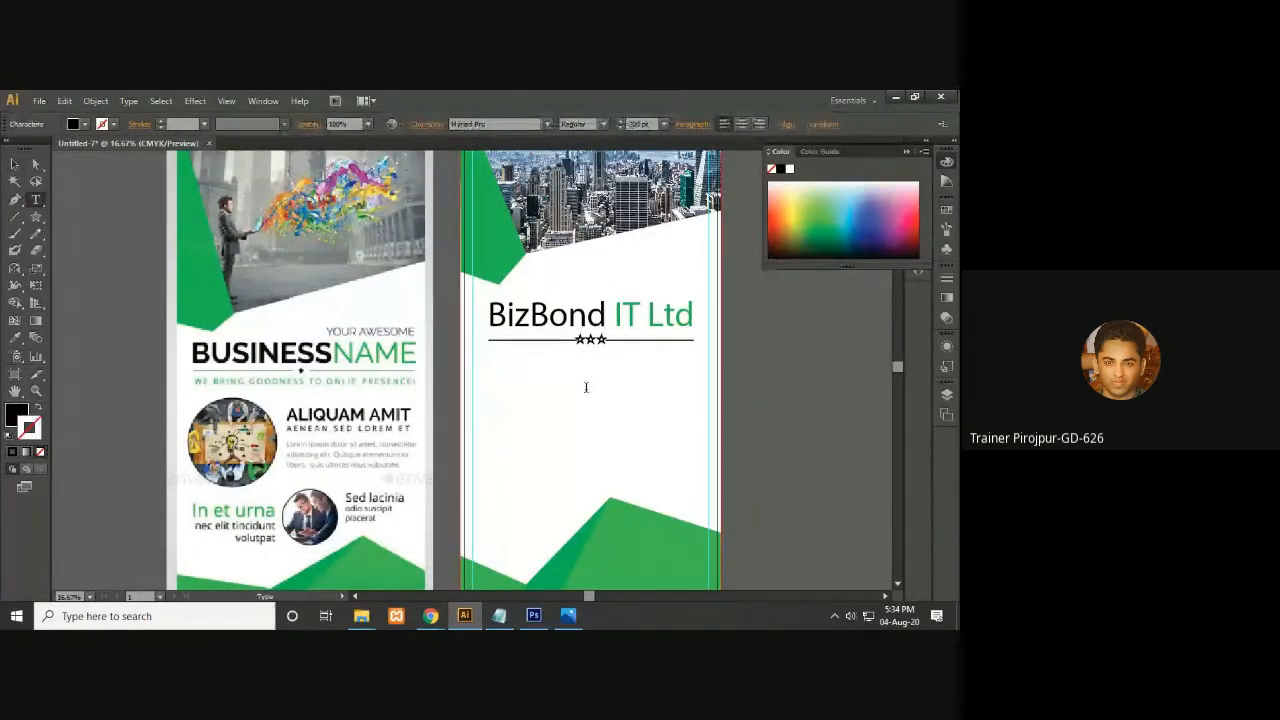
key(ctrl+v)
key(Escape)
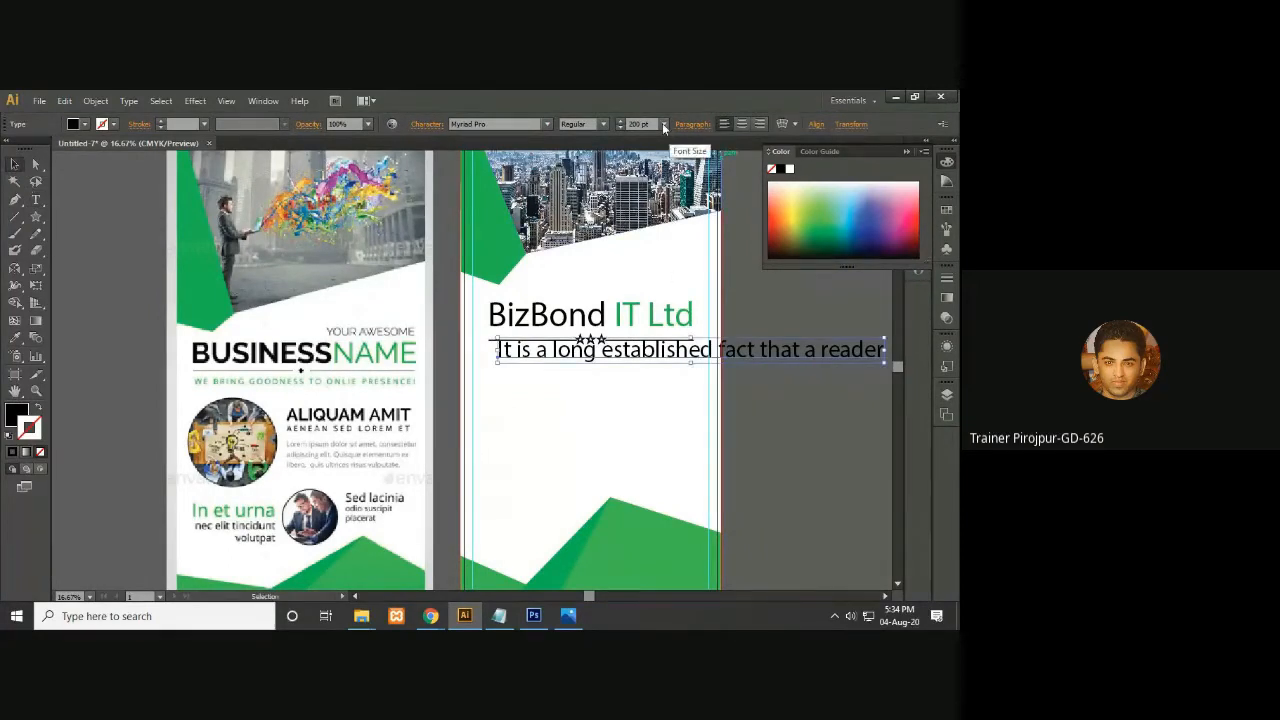
Set the tagline's font size to 100 pt, fine-tune its position under the divider, and deselect it
click(641, 124)
text(50)
click(133, 261)
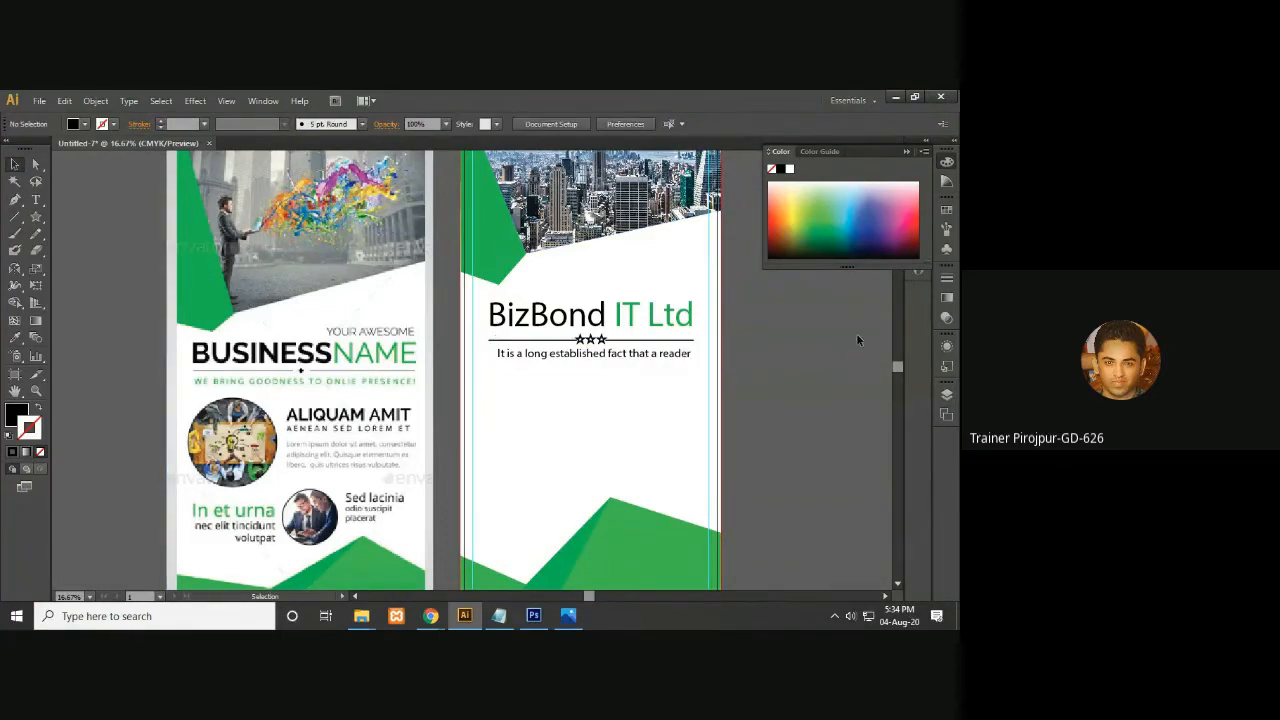
click(683, 355)
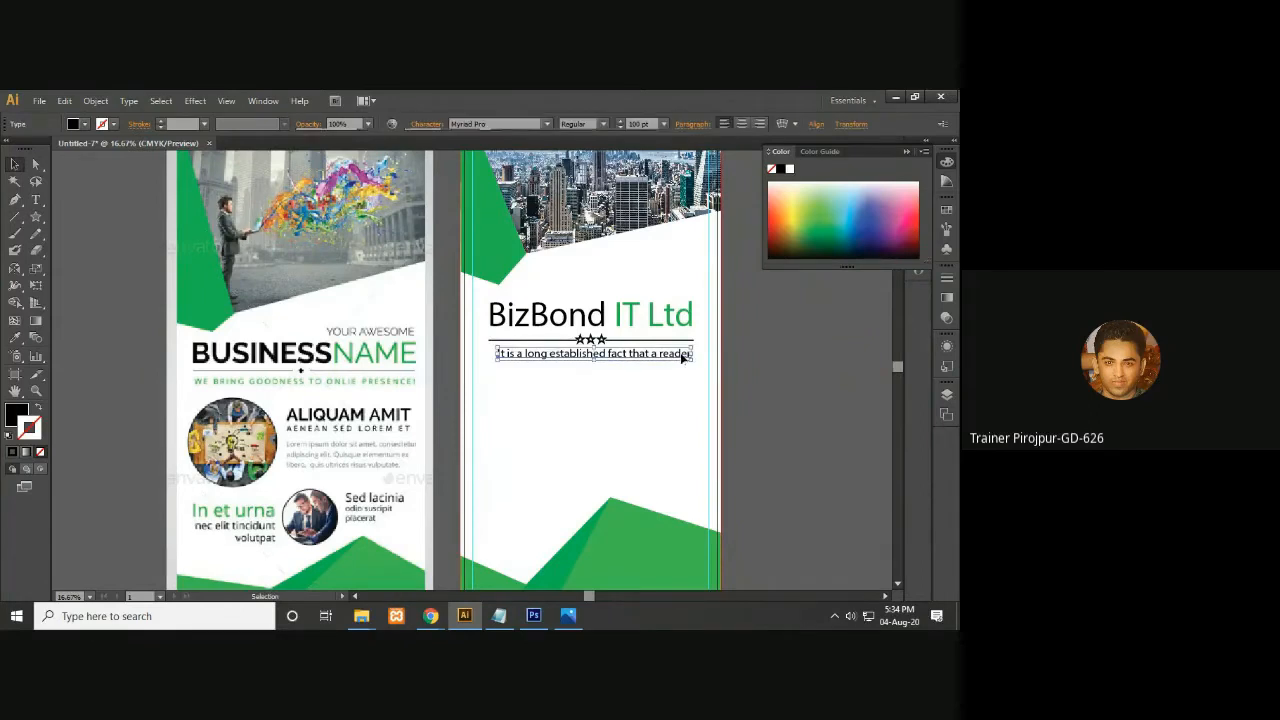
click(802, 367)
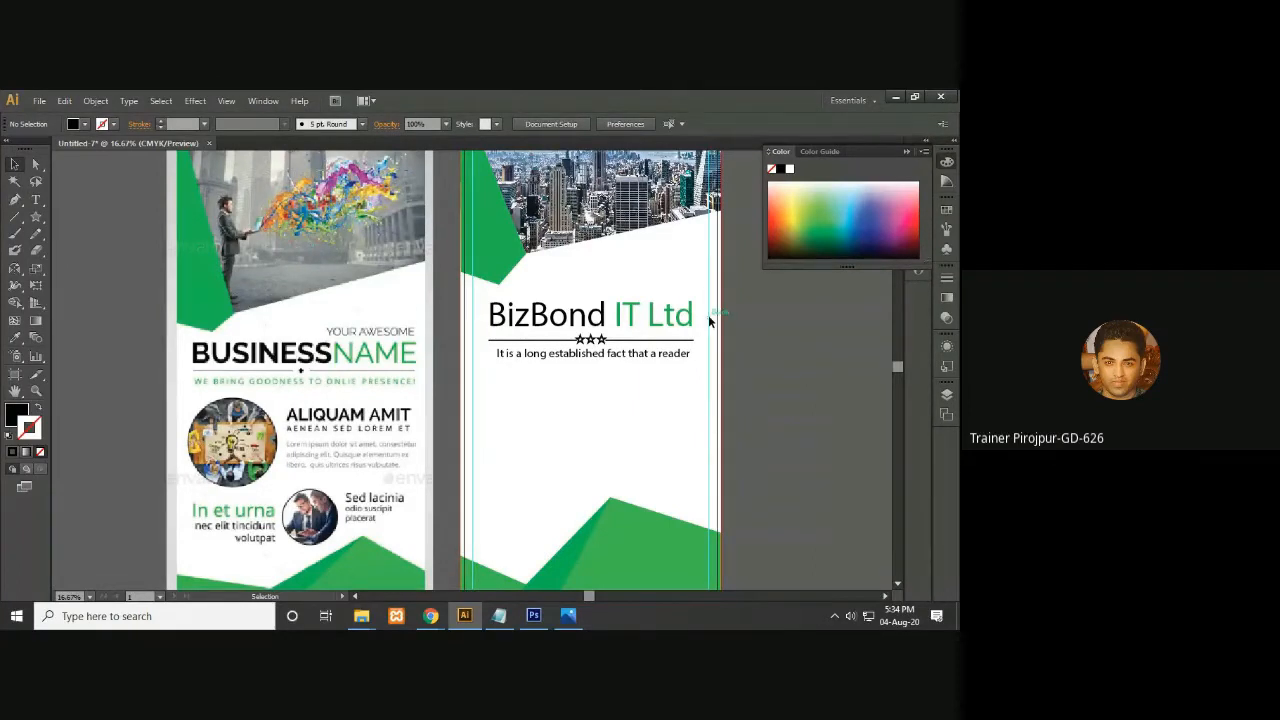
key(ctrl+minus)
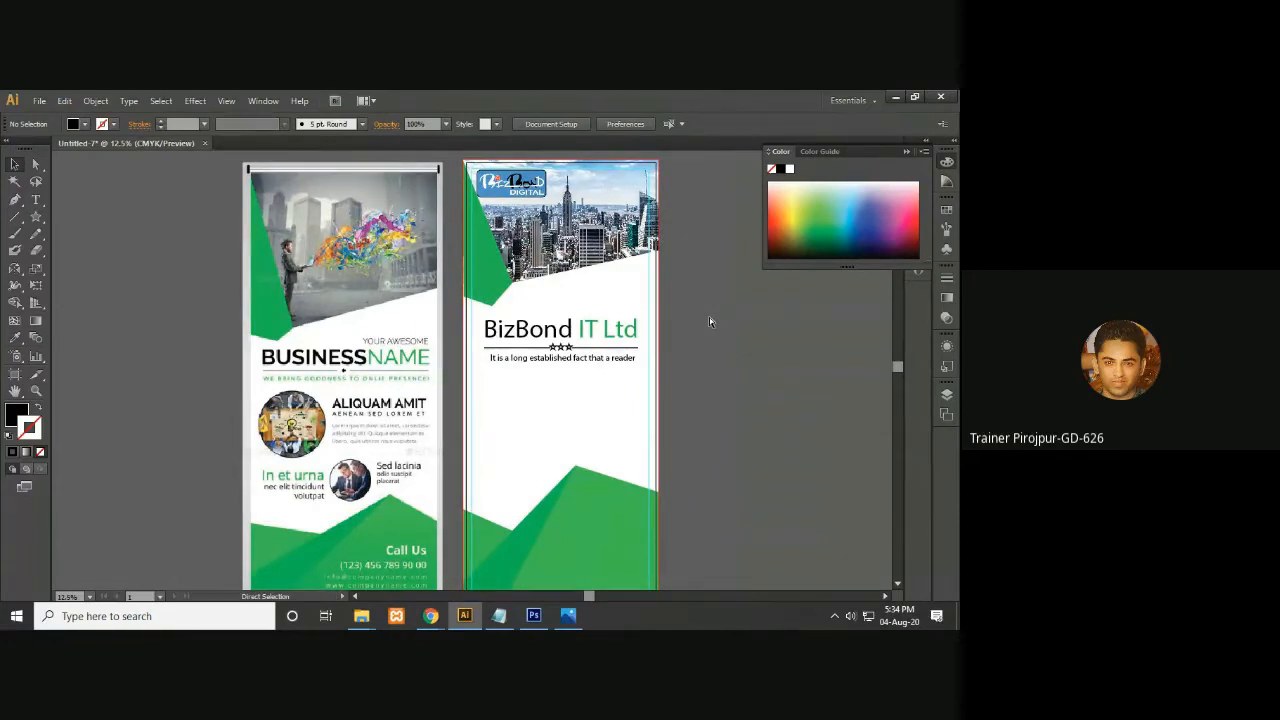
key(v)
click(611, 360)
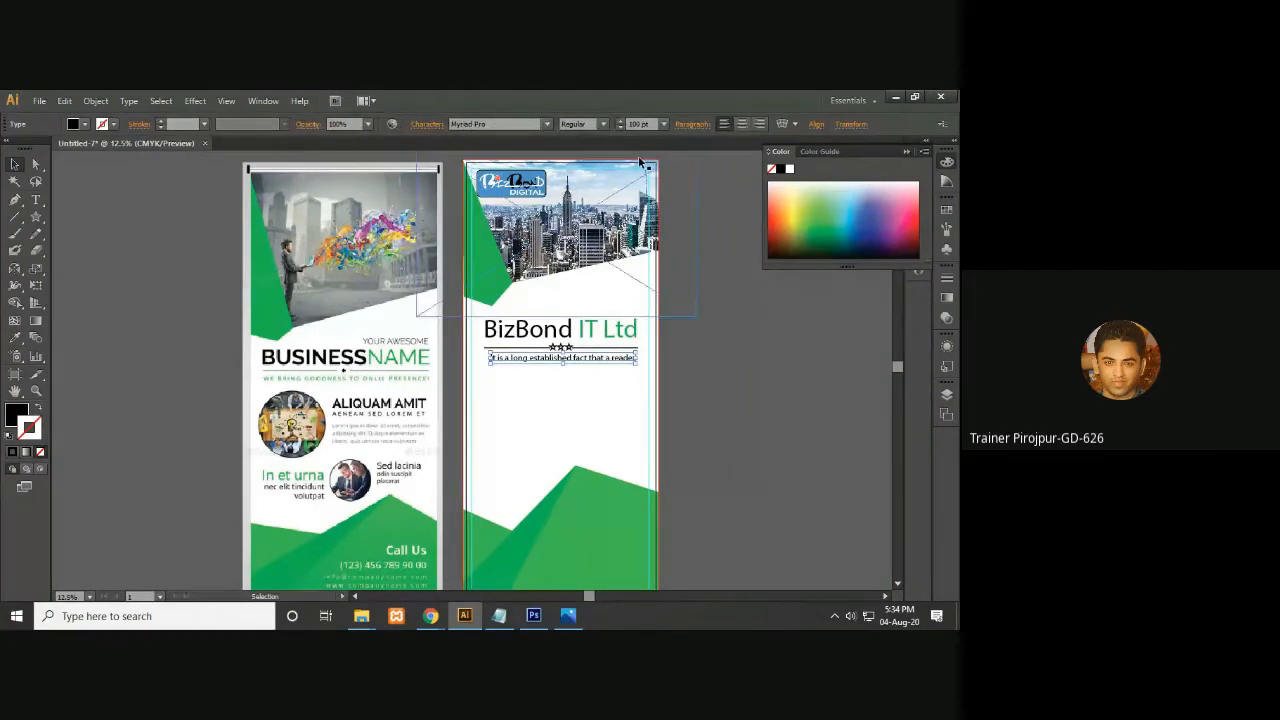
drag(626, 160, 629, 168)
click(697, 379)
key(ctrl+=)
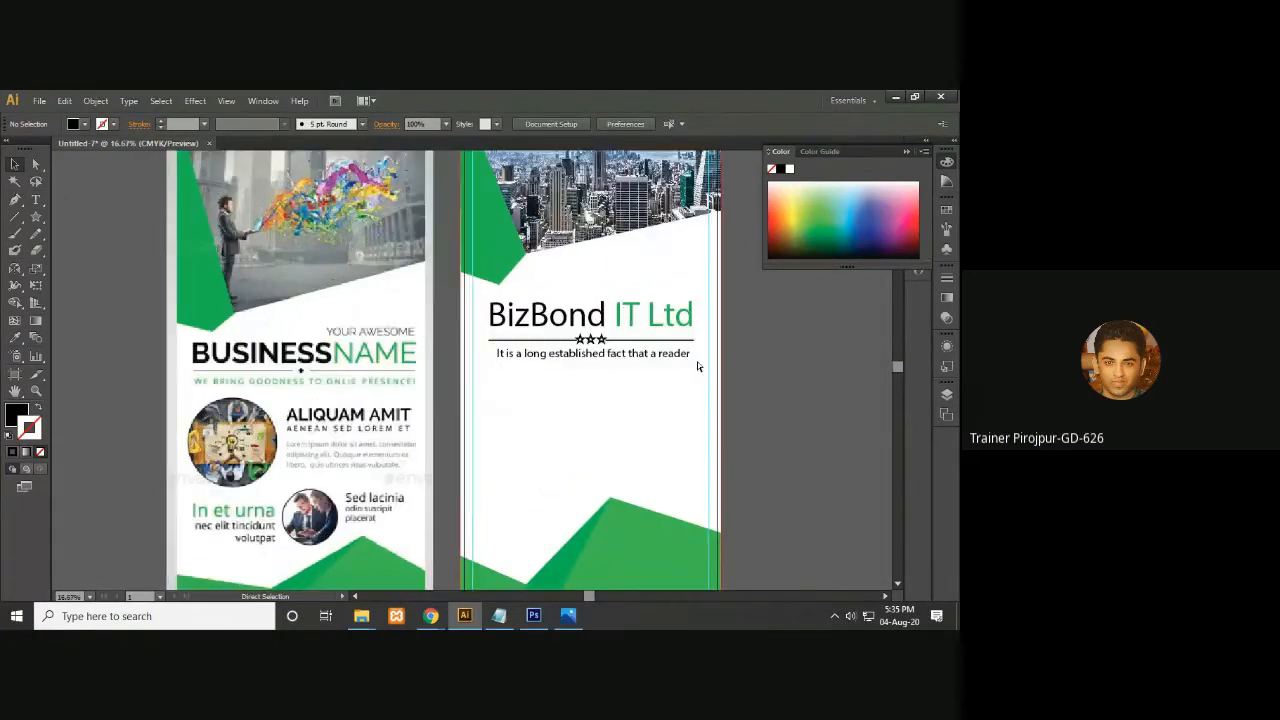
drag(663, 440, 657, 401)
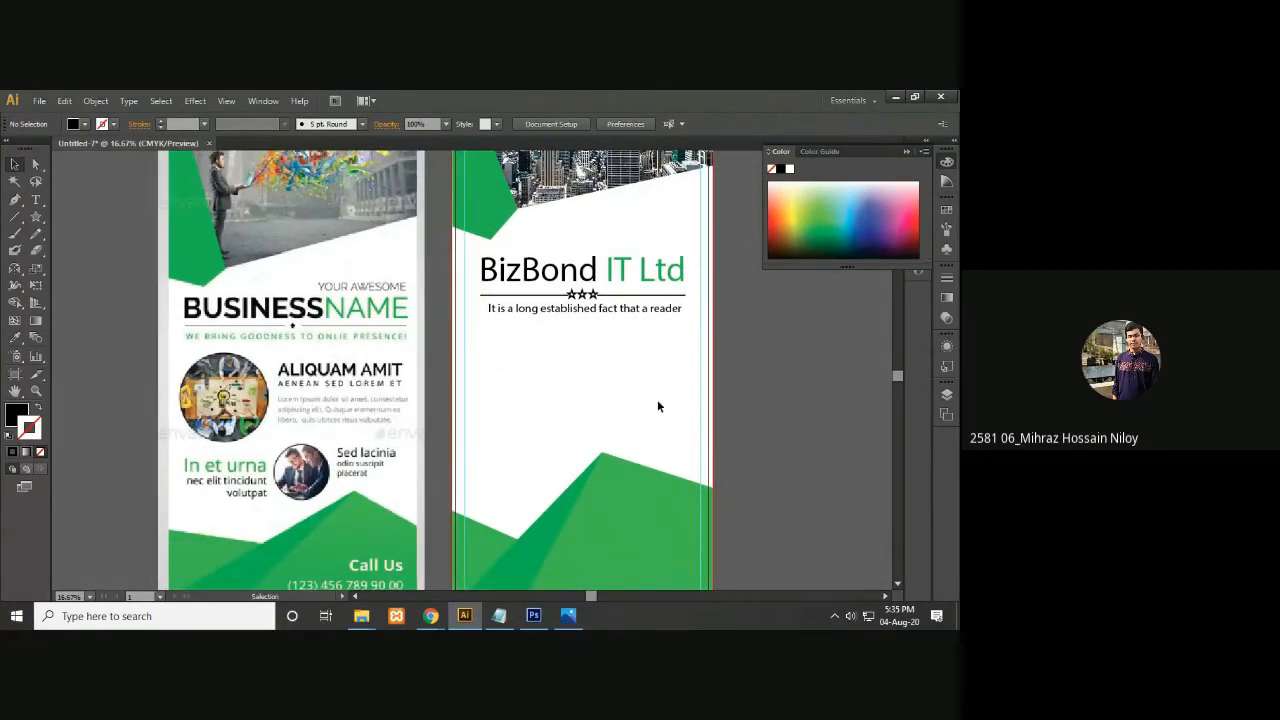
key(ctrl+minus)
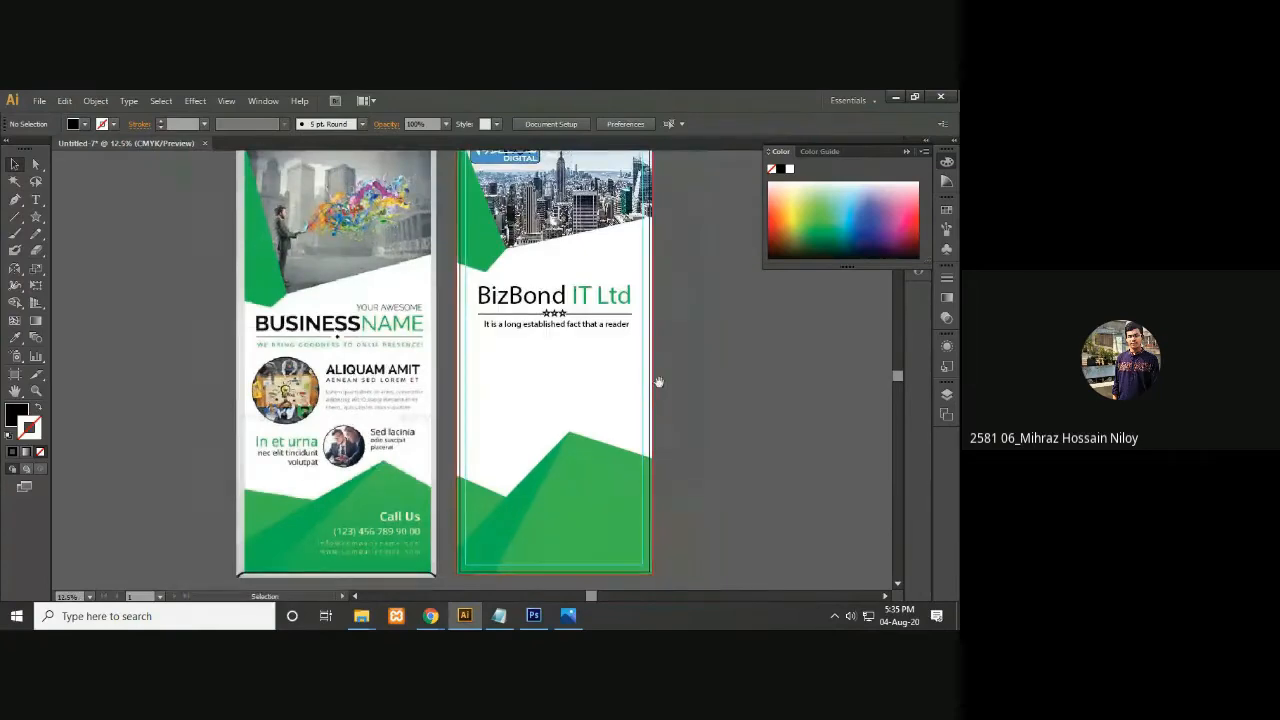
drag(661, 399, 669, 415)
Examine the roll-up banner and x-stand banner image results in Chrome for design ideas, and return to Illustrator
mouse_move(444, 610)
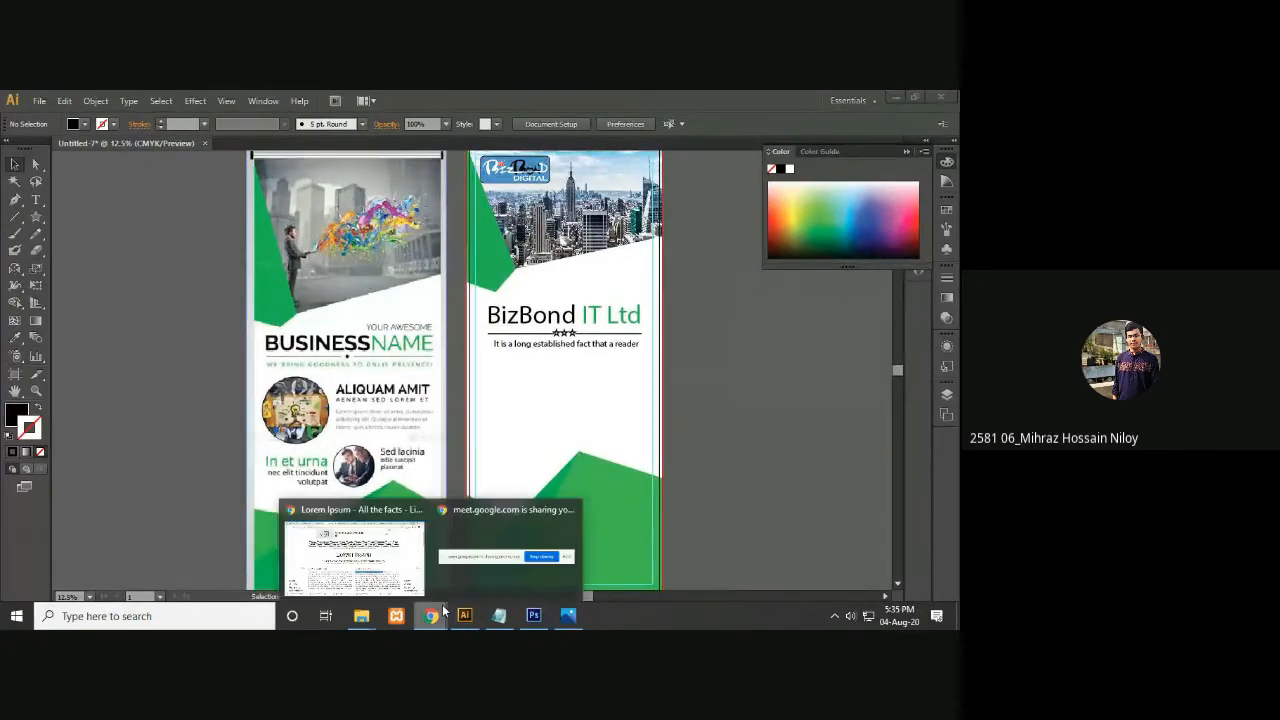
click(368, 585)
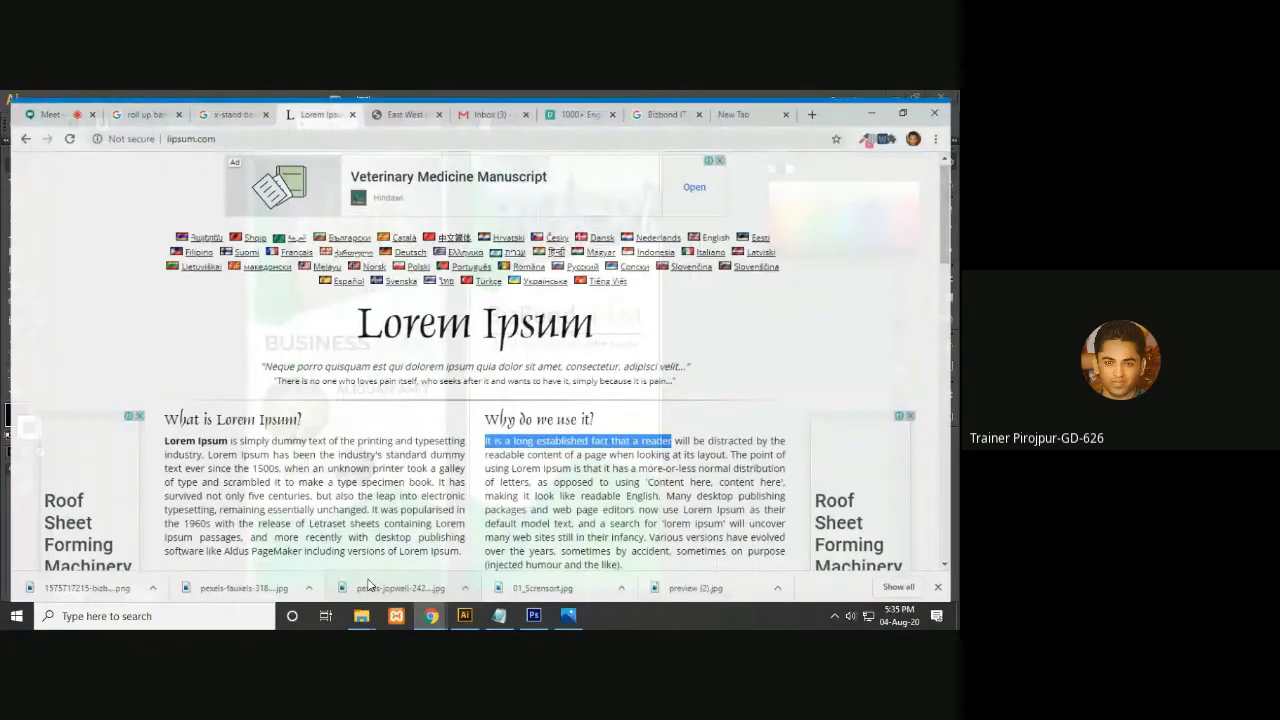
click(368, 585)
scroll(270, 350, down, 3)
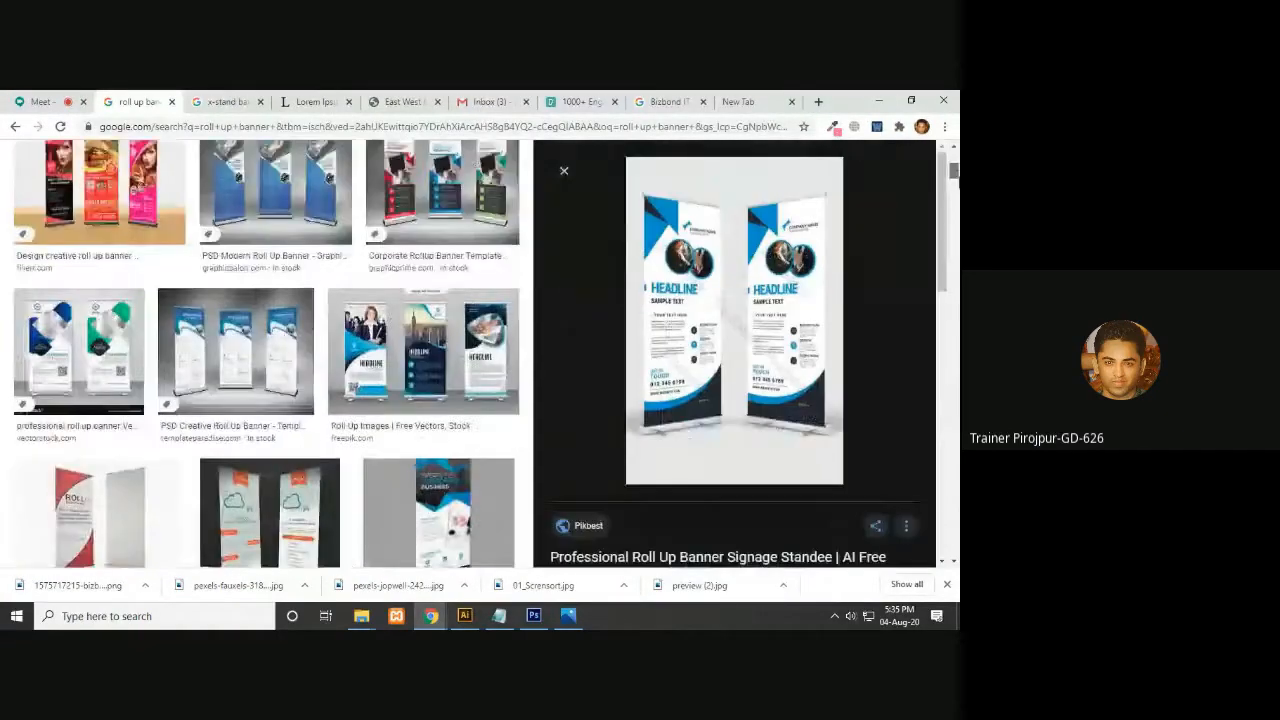
scroll(266, 354, down, 10)
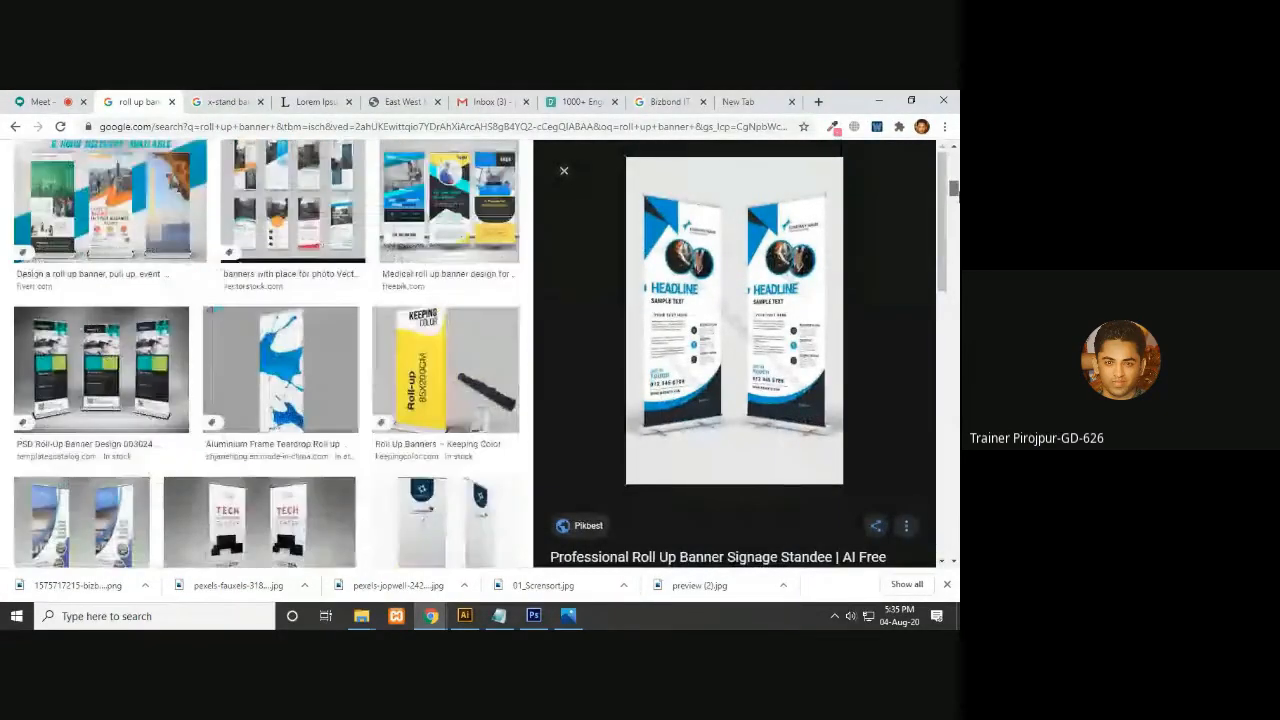
scroll(266, 354, down, 5)
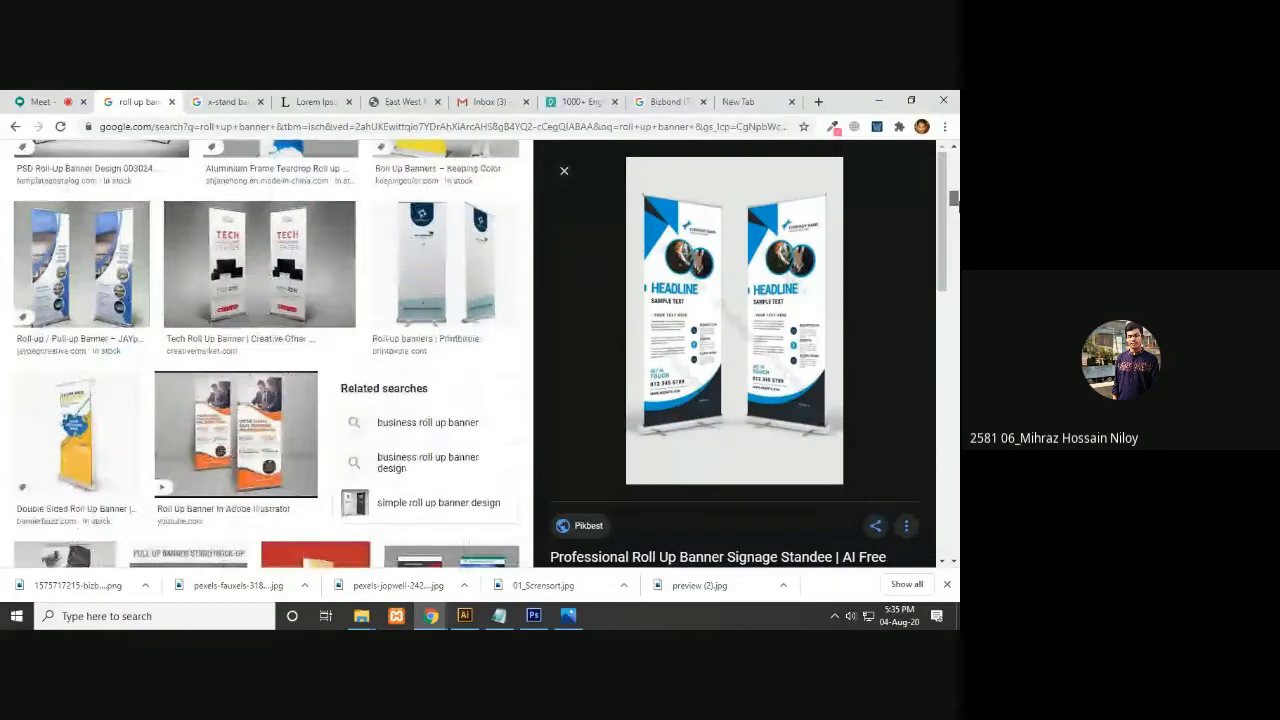
scroll(954, 203, down, 3)
click(250, 97)
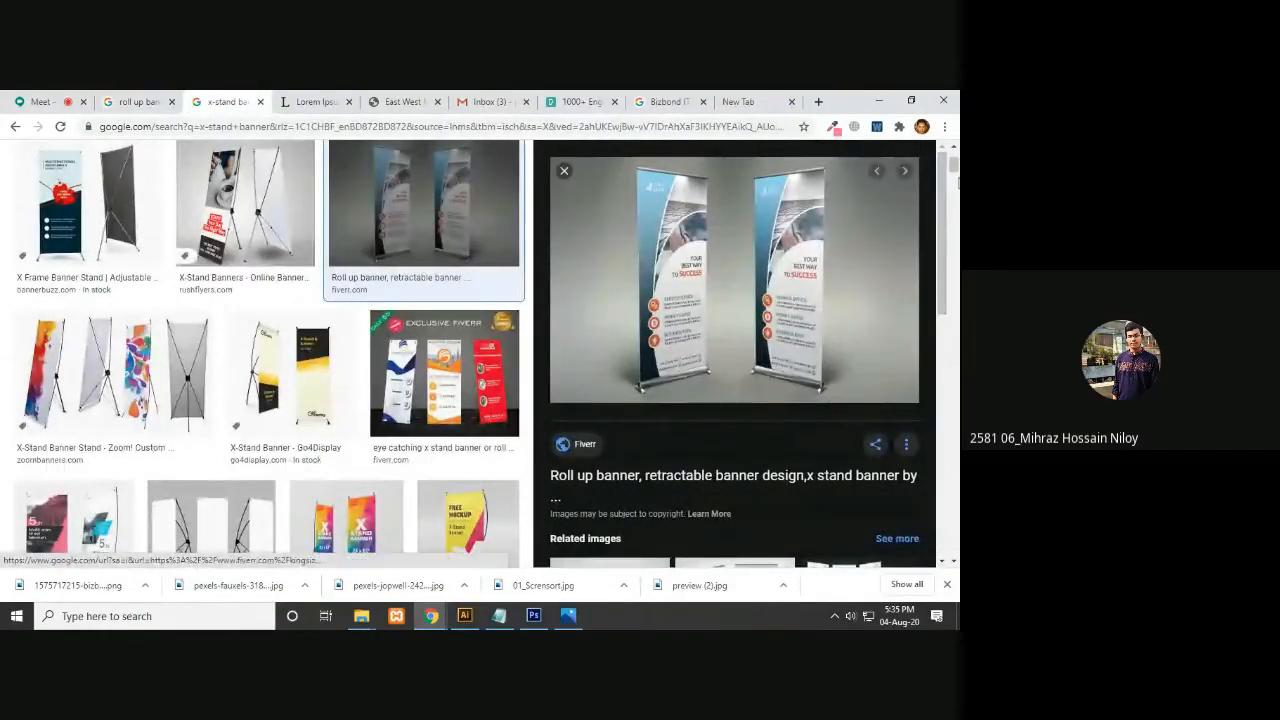
scroll(269, 350, down, 5)
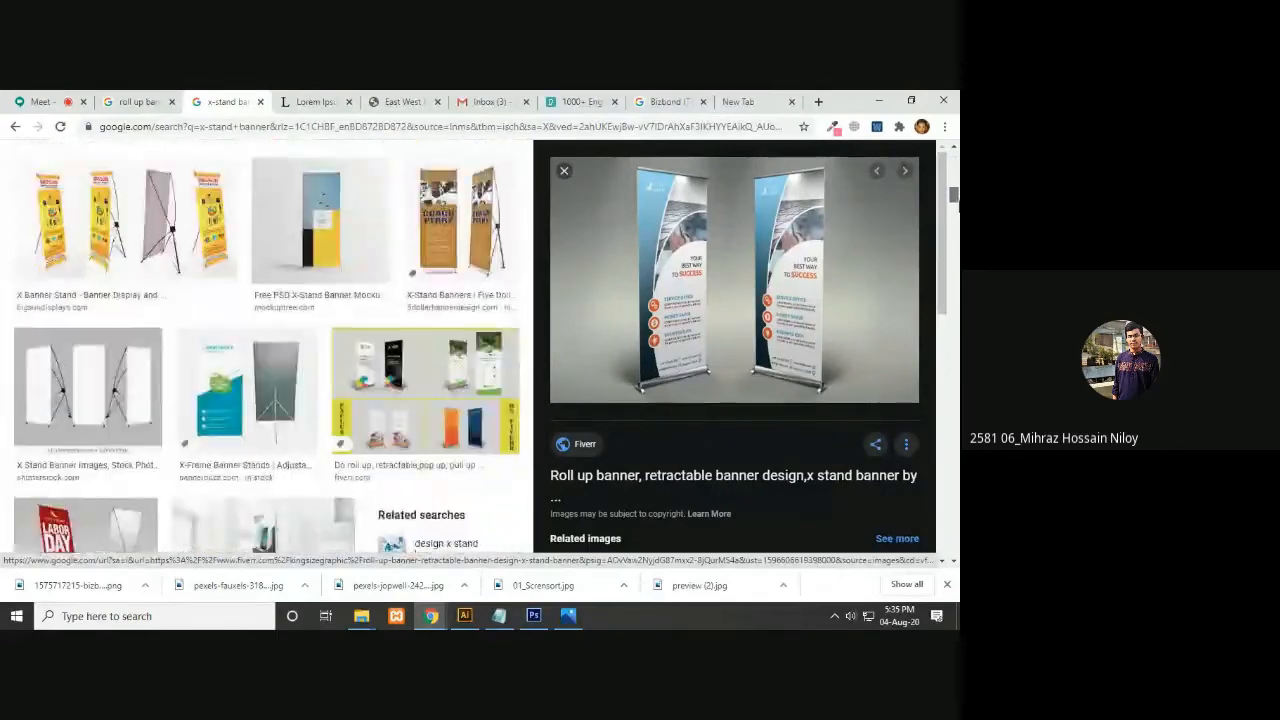
scroll(269, 350, up, 10)
click(879, 101)
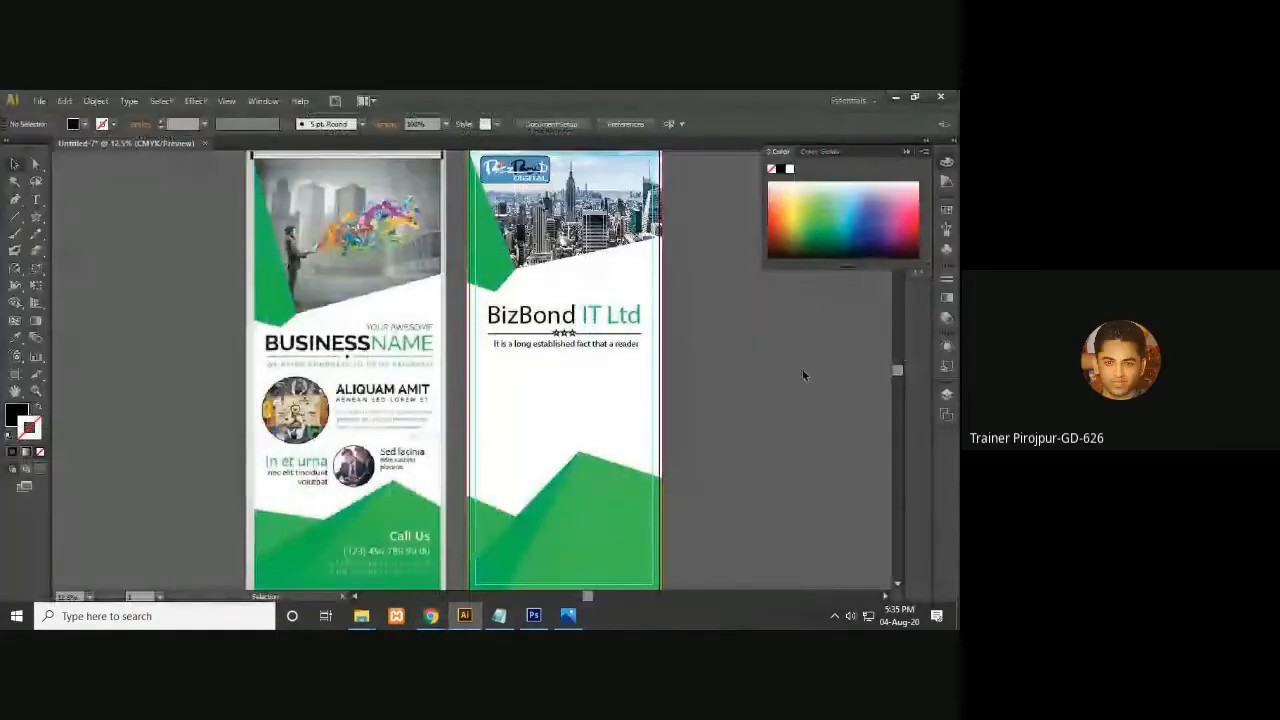
Place the pexels-jopwell group photo from Downloads and move it to the left of the reference banner
drag(801, 369, 762, 359)
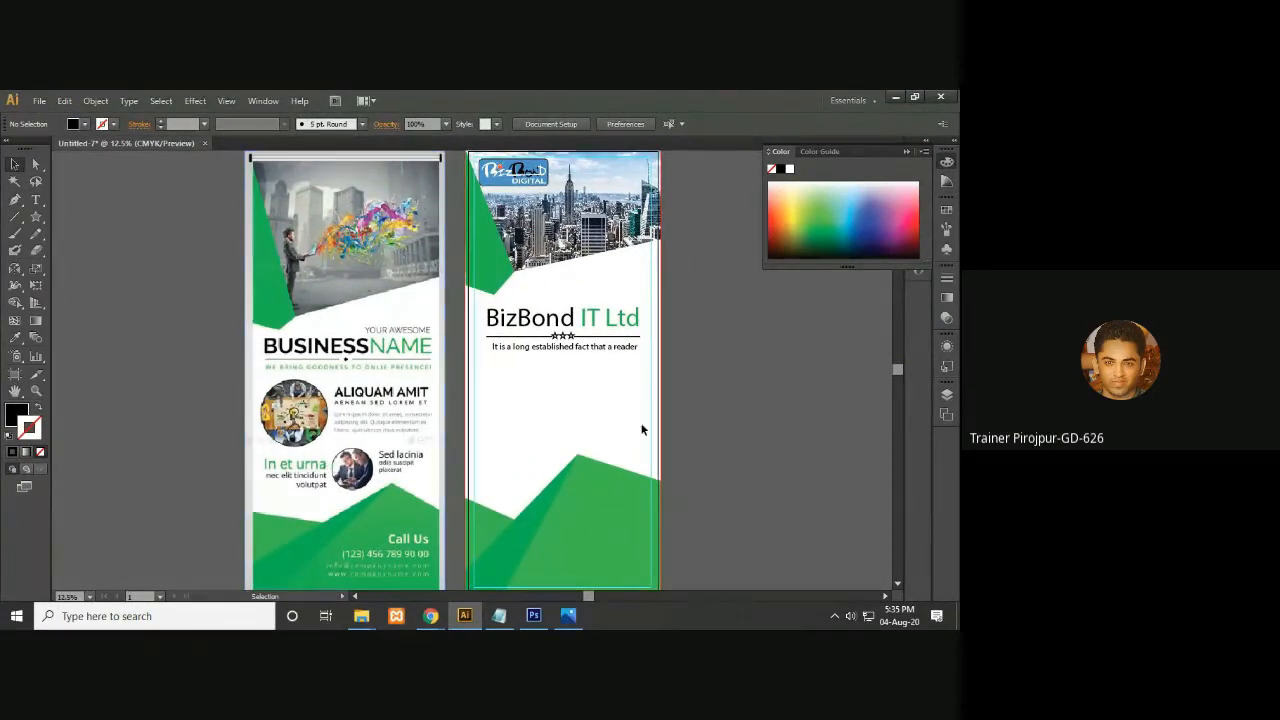
click(39, 101)
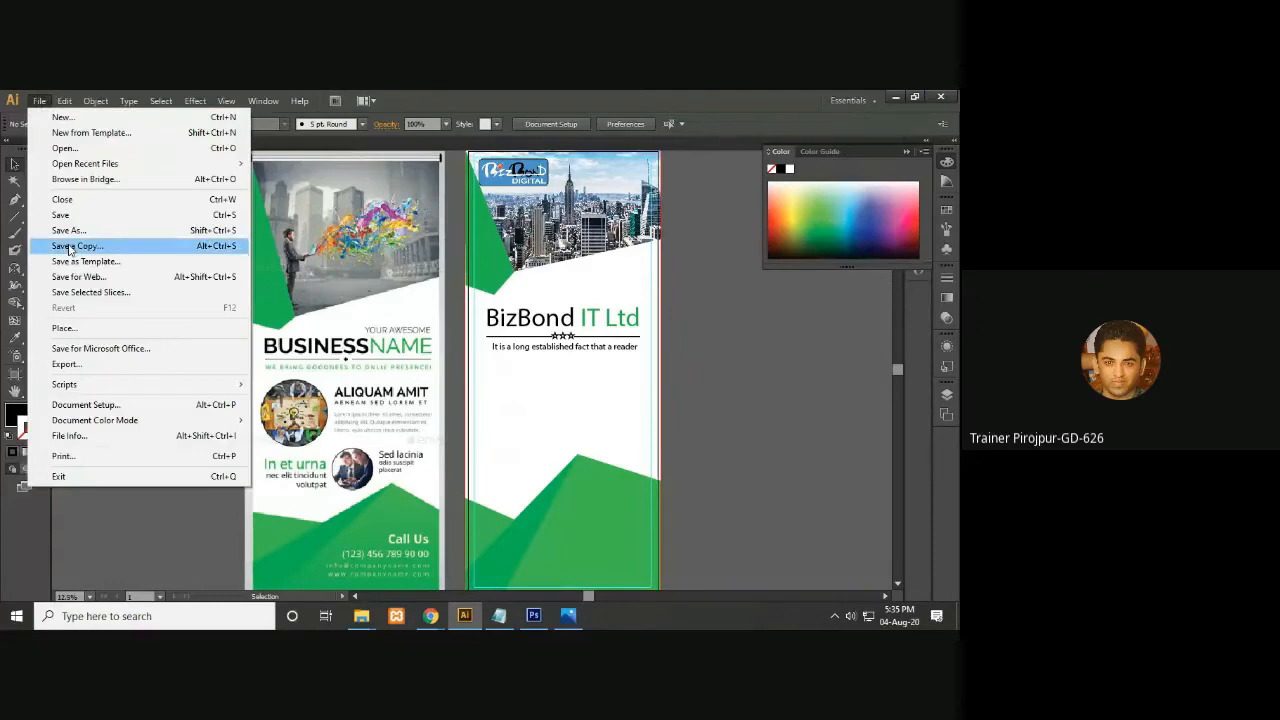
click(83, 329)
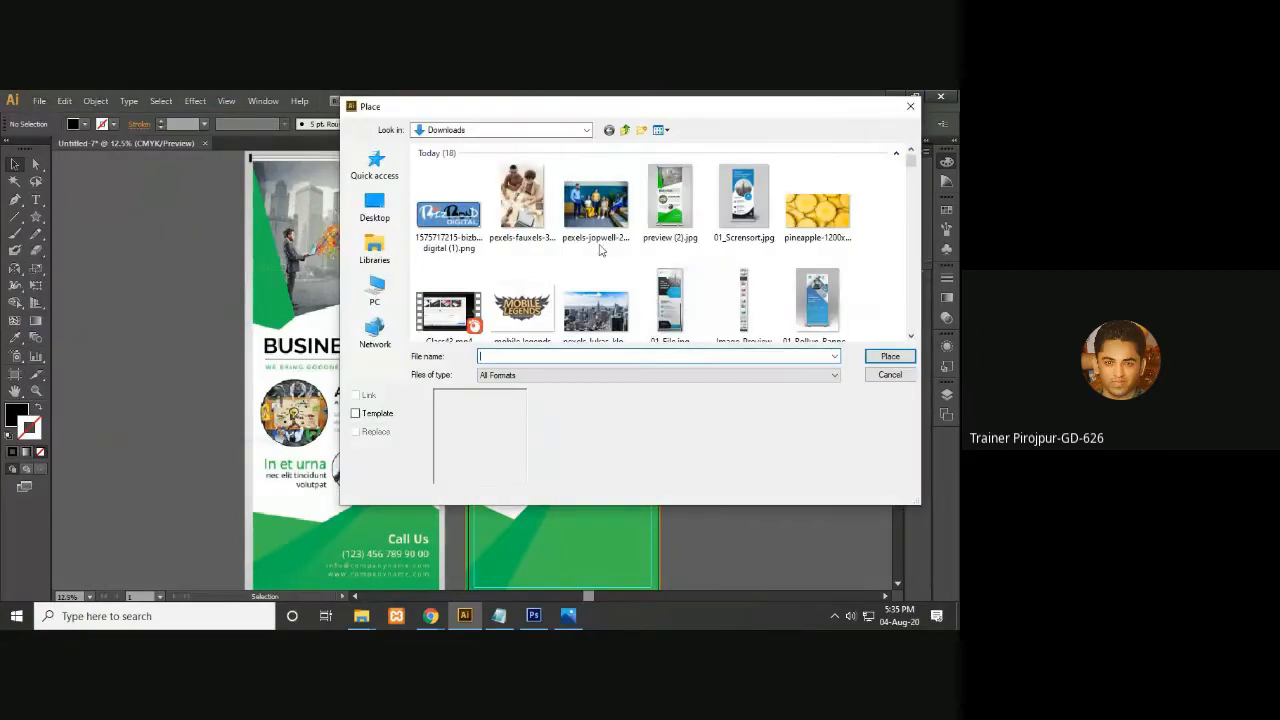
double_click(602, 230)
drag(557, 380, 149, 373)
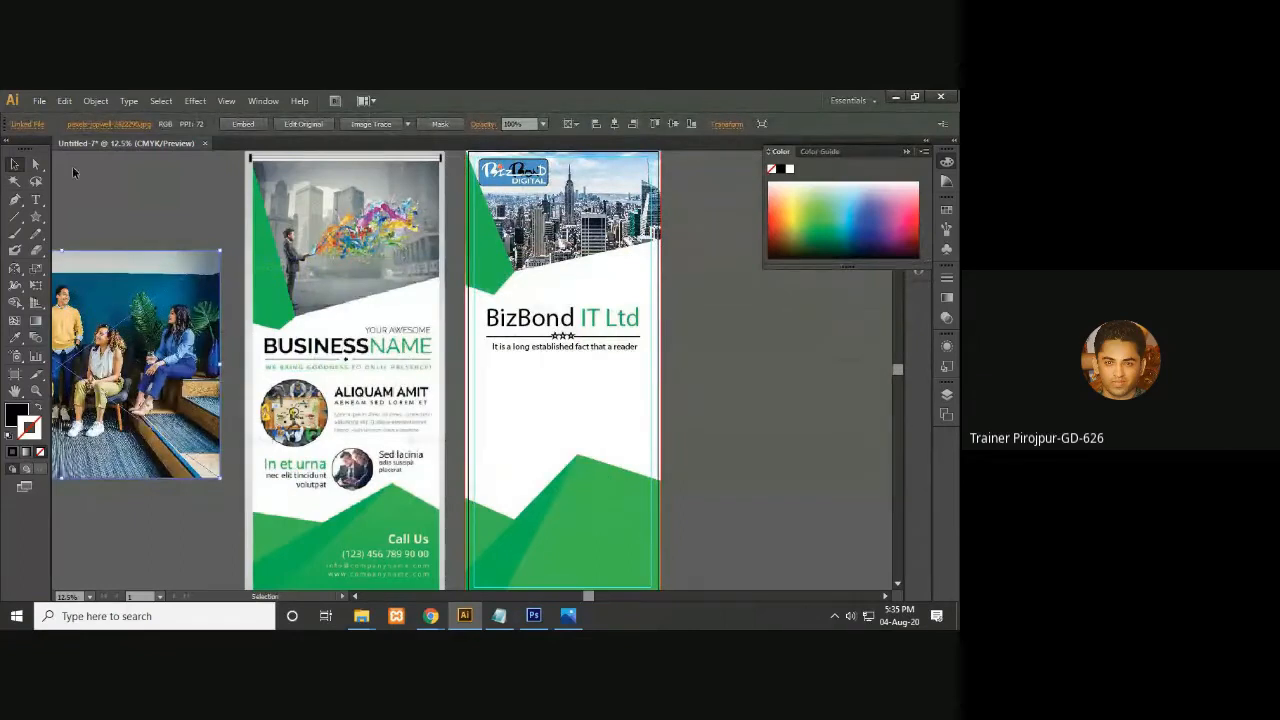
Place the pexels-fauxels meeting photo from Downloads and move it to the right of the banner artboard
click(39, 101)
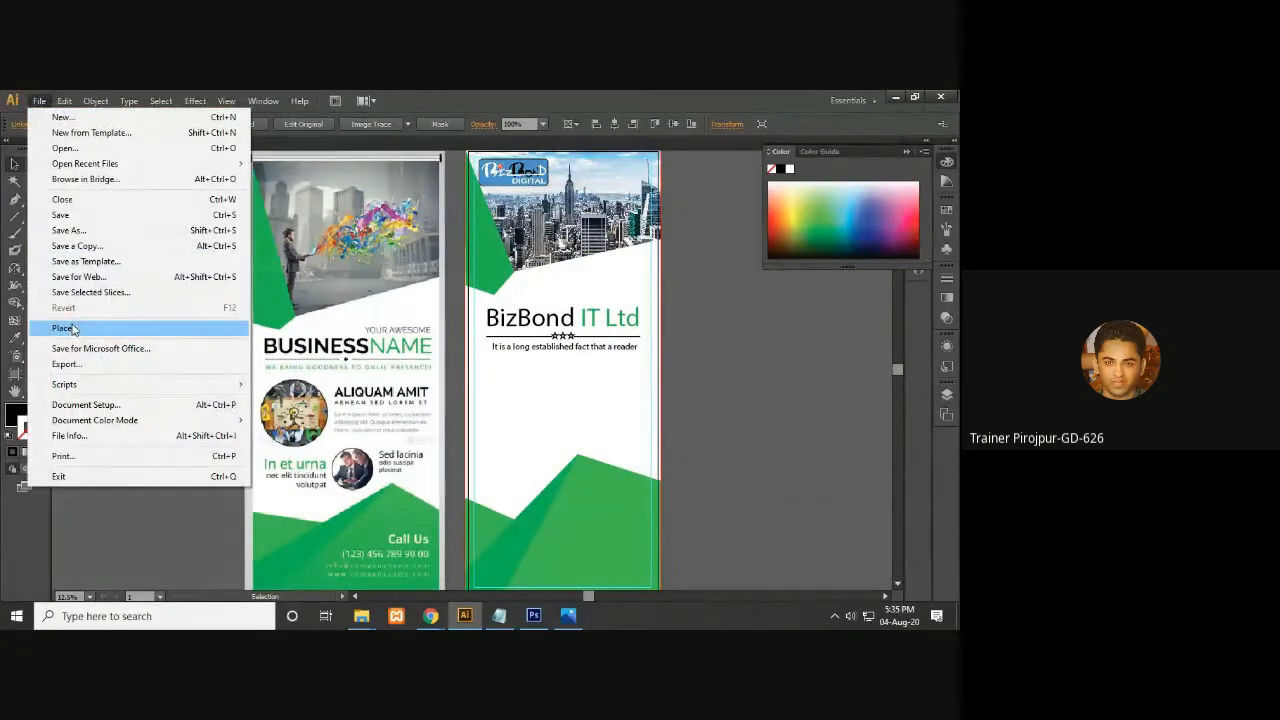
click(72, 329)
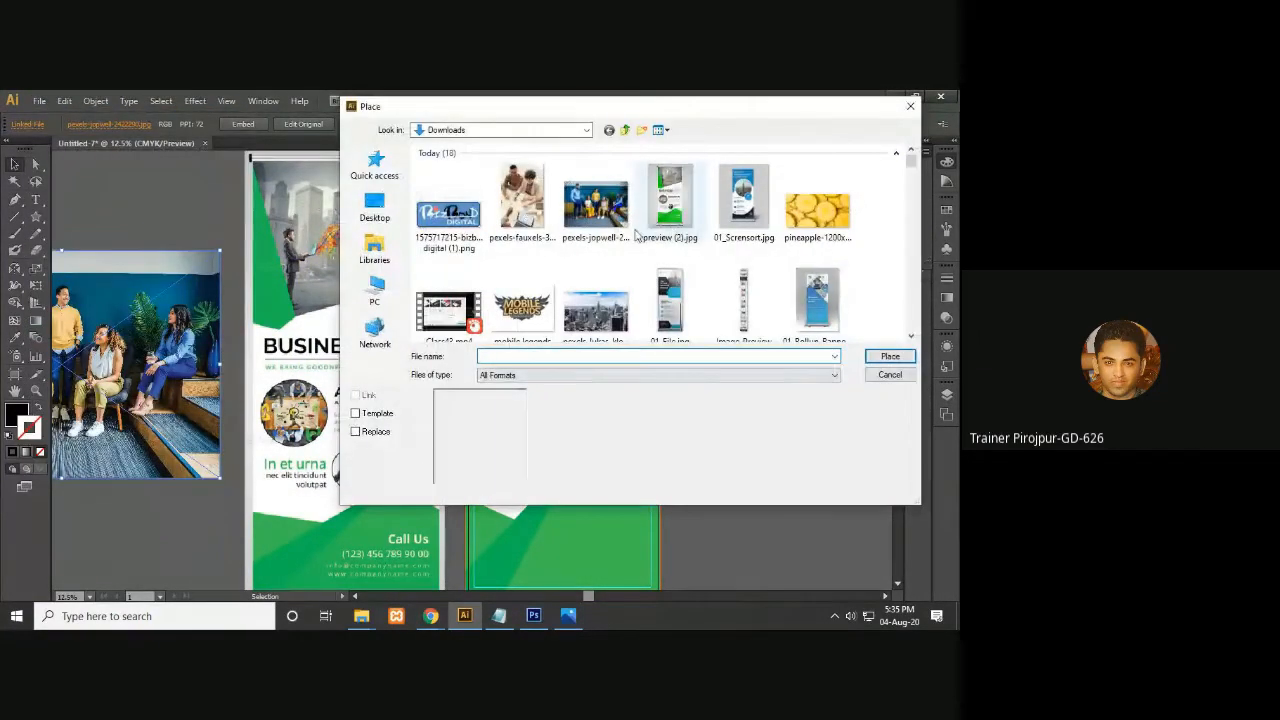
double_click(521, 205)
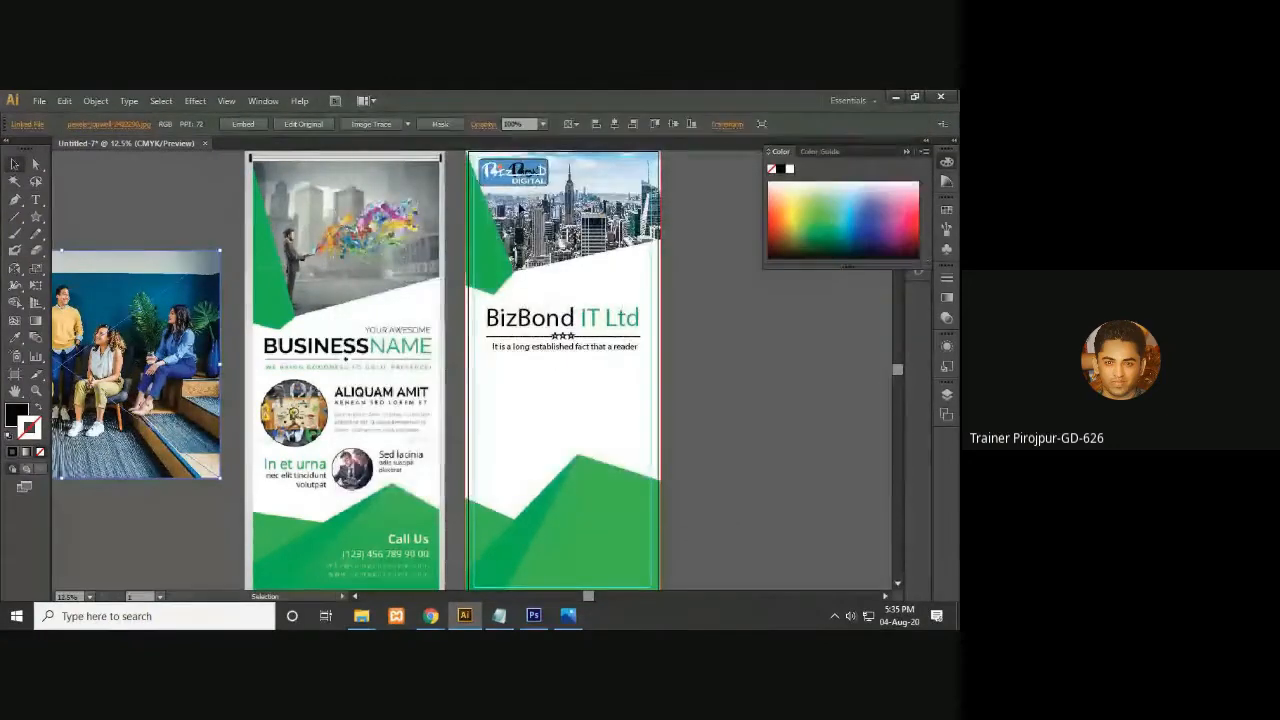
drag(732, 384, 626, 427)
drag(527, 405, 868, 412)
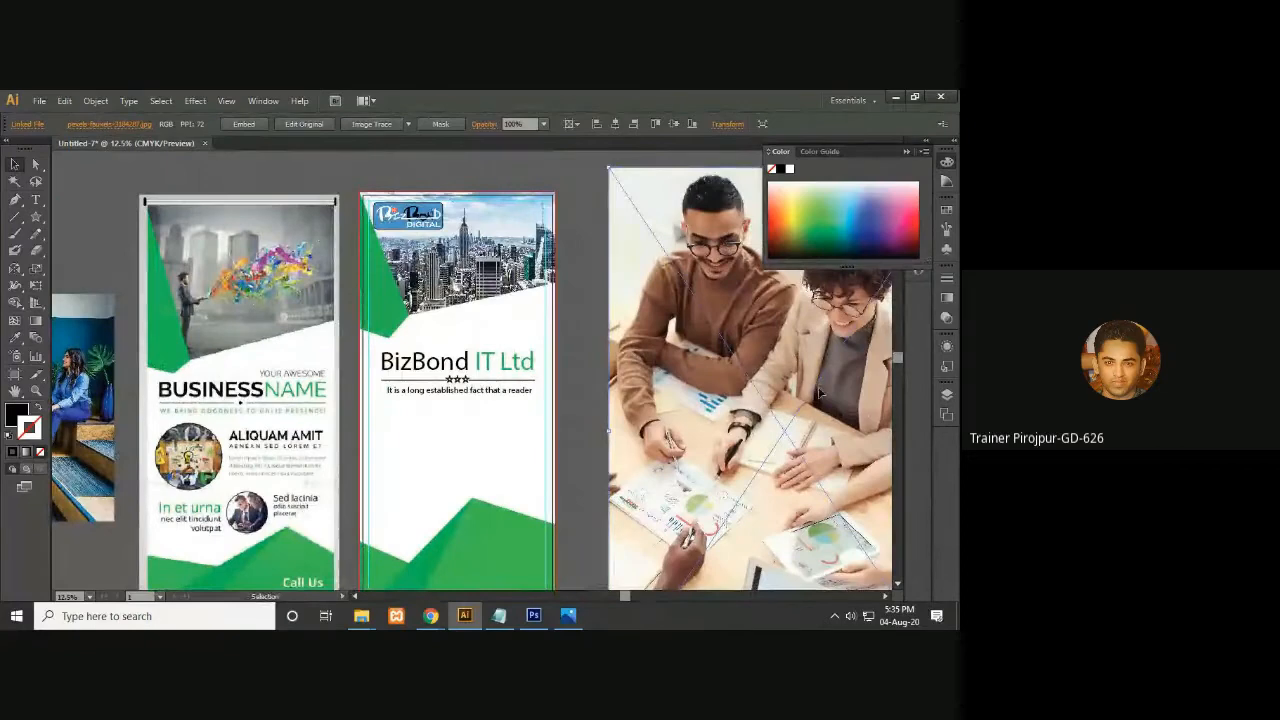
key(ctrl+minus)
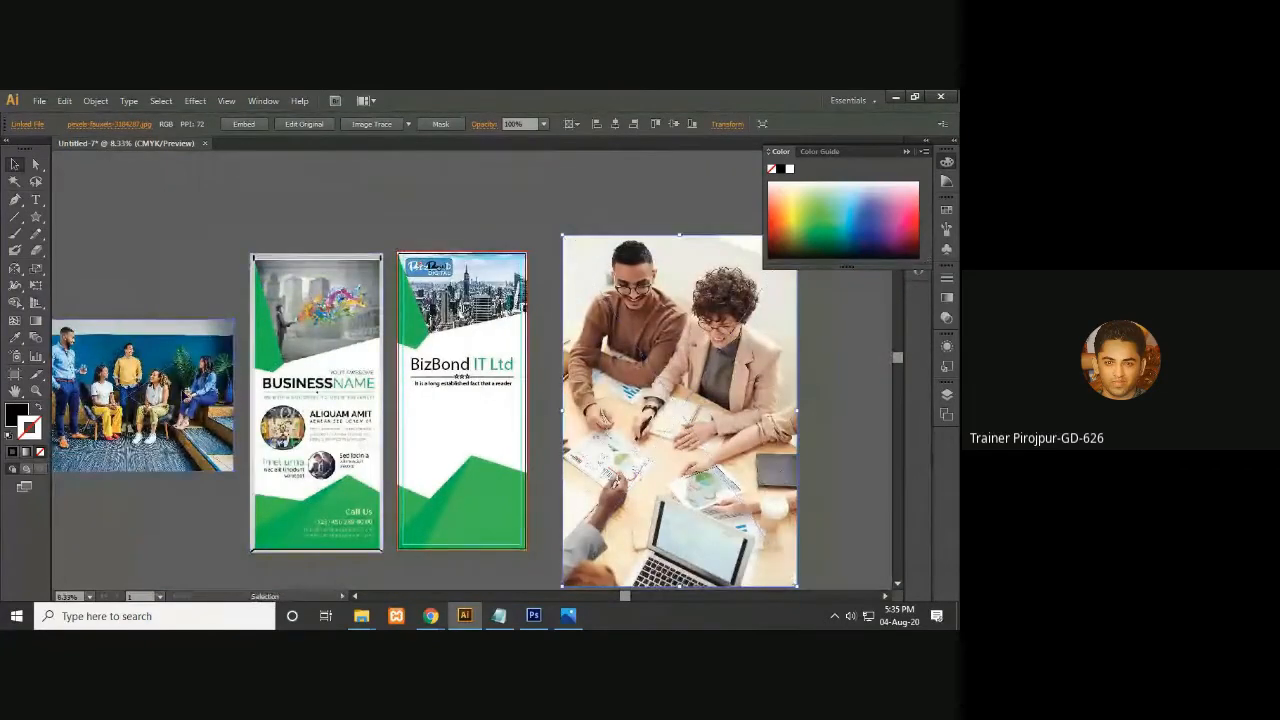
Draw a circle over the seated people in the middle of the group photo
click(190, 396)
drag(258, 418, 390, 390)
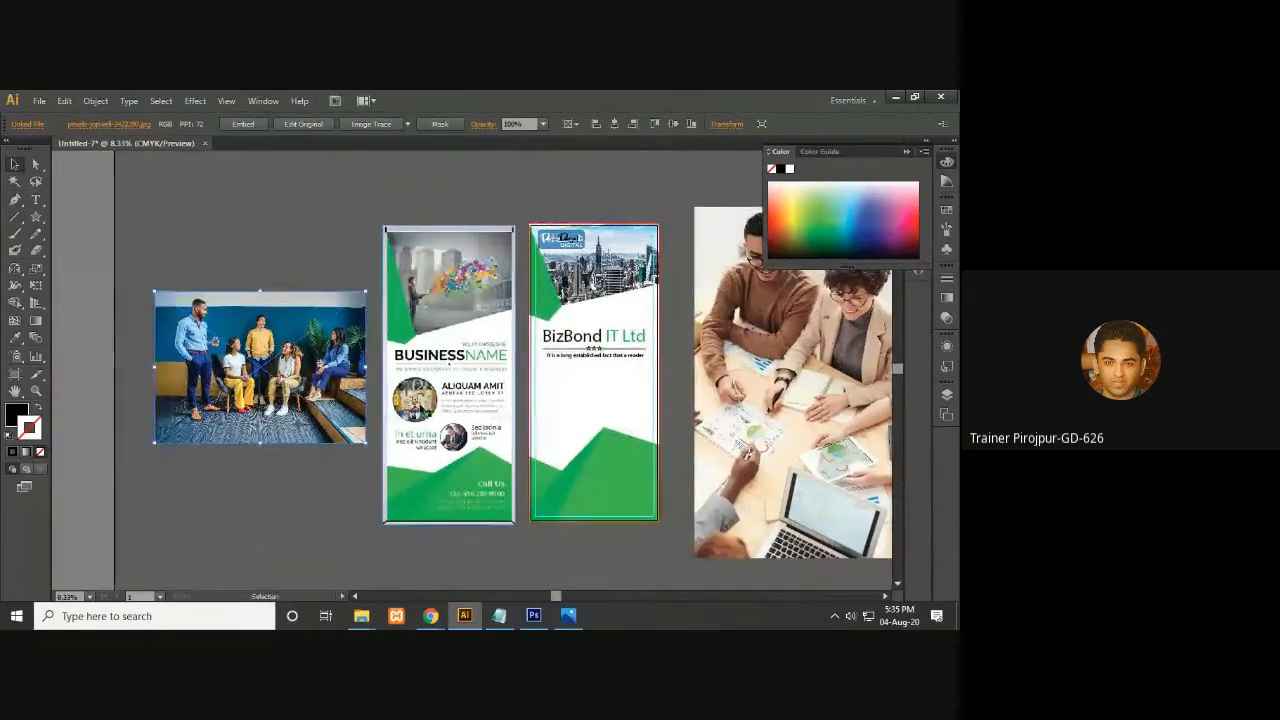
click(277, 461)
drag(40, 218, 102, 249)
drag(255, 352, 294, 354)
key(v)
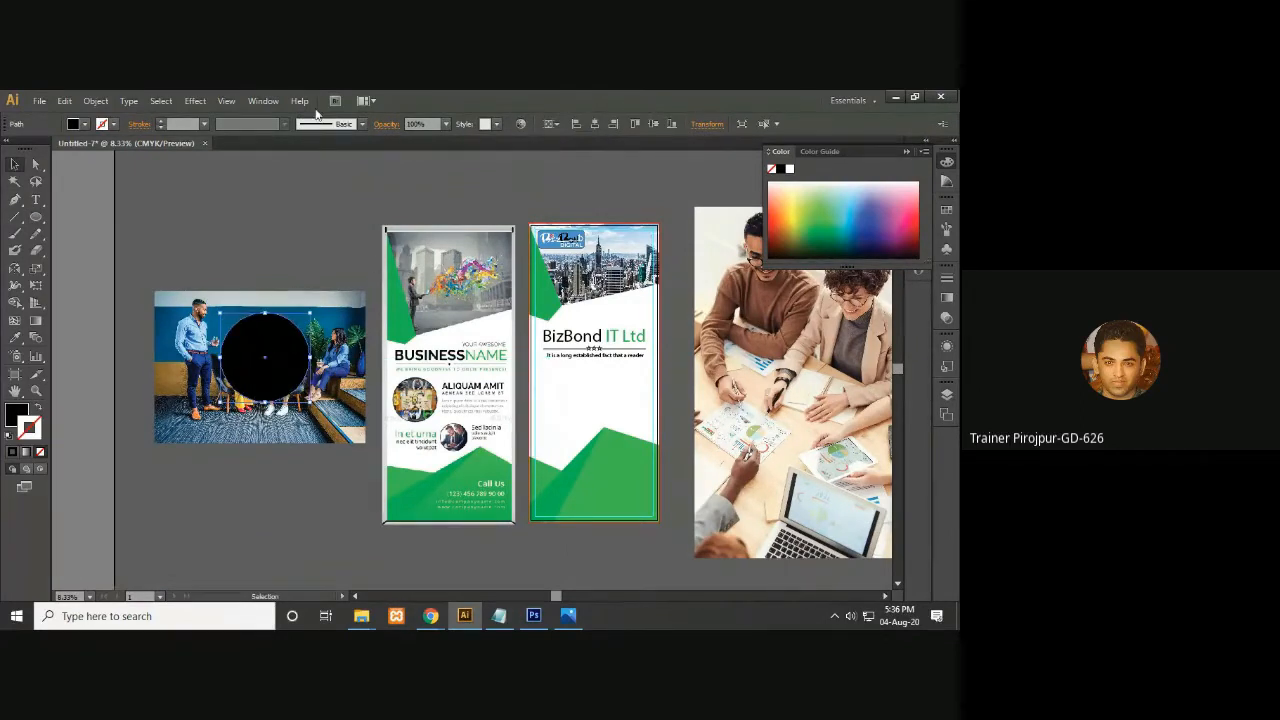
Set the opacity of the circle over the group photo to 50%
click(310, 172)
click(245, 343)
click(446, 124)
click(462, 216)
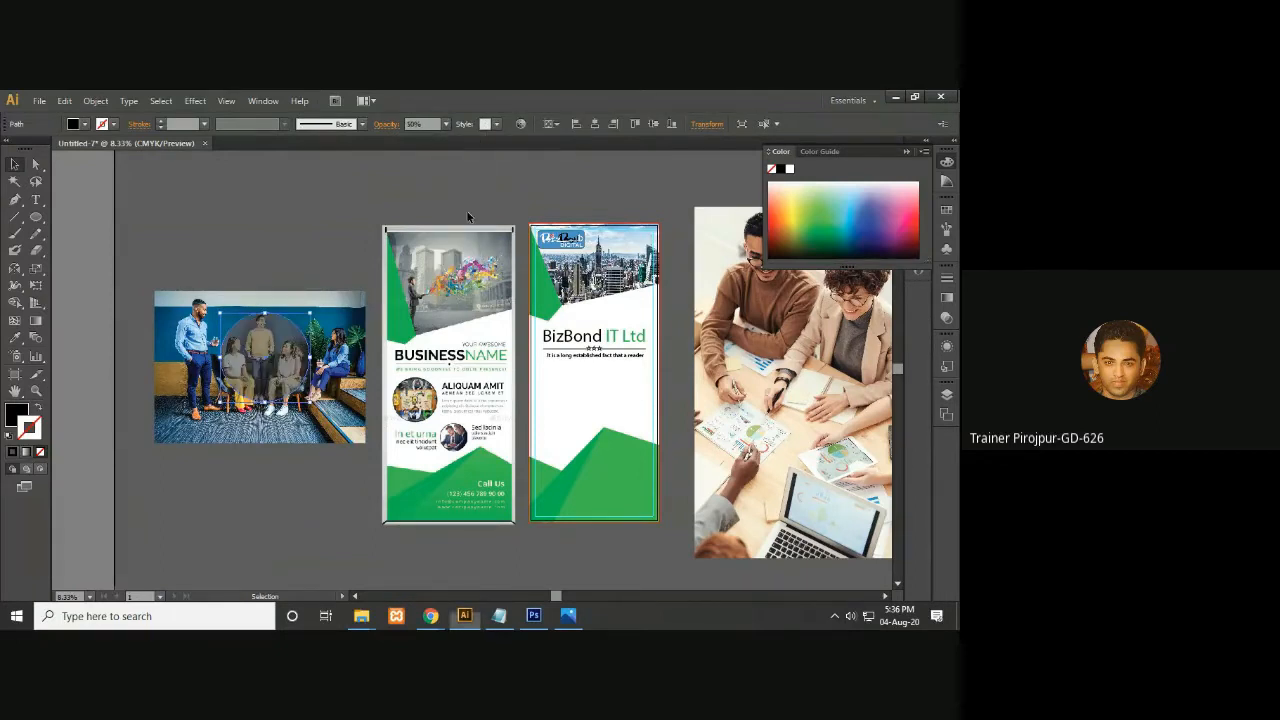
key(ctrl+plus)
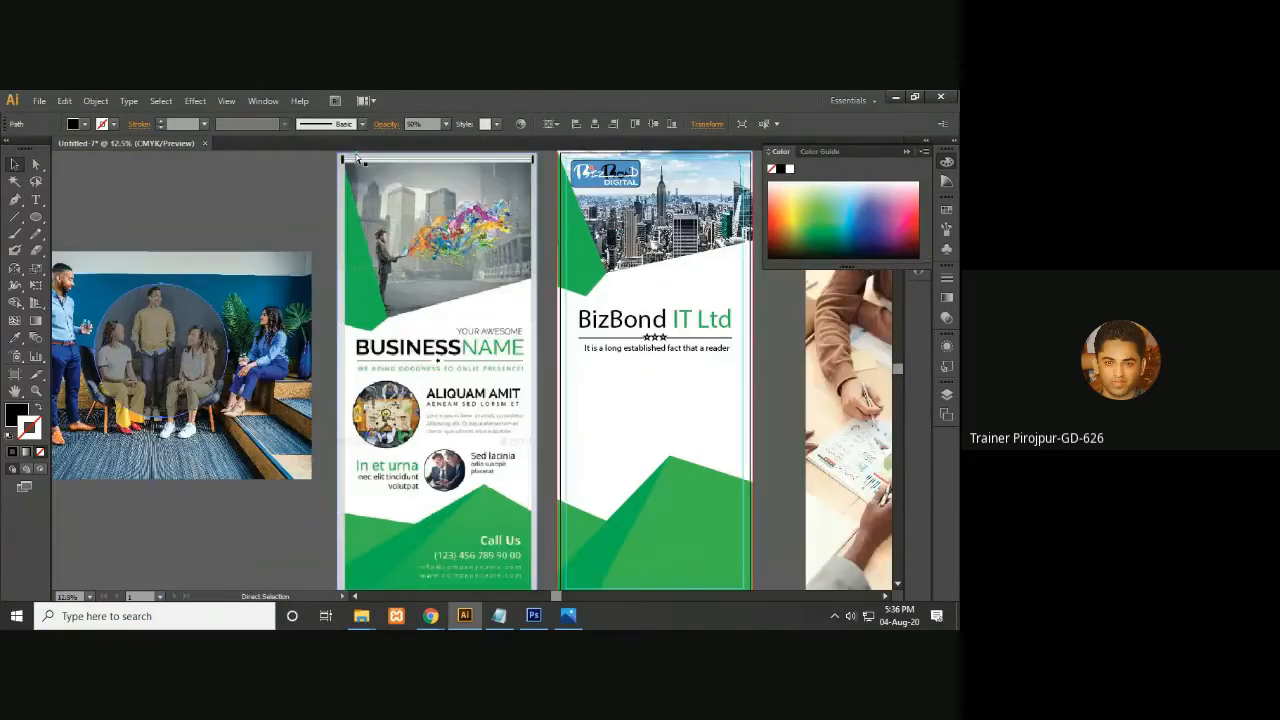
drag(310, 284, 342, 298)
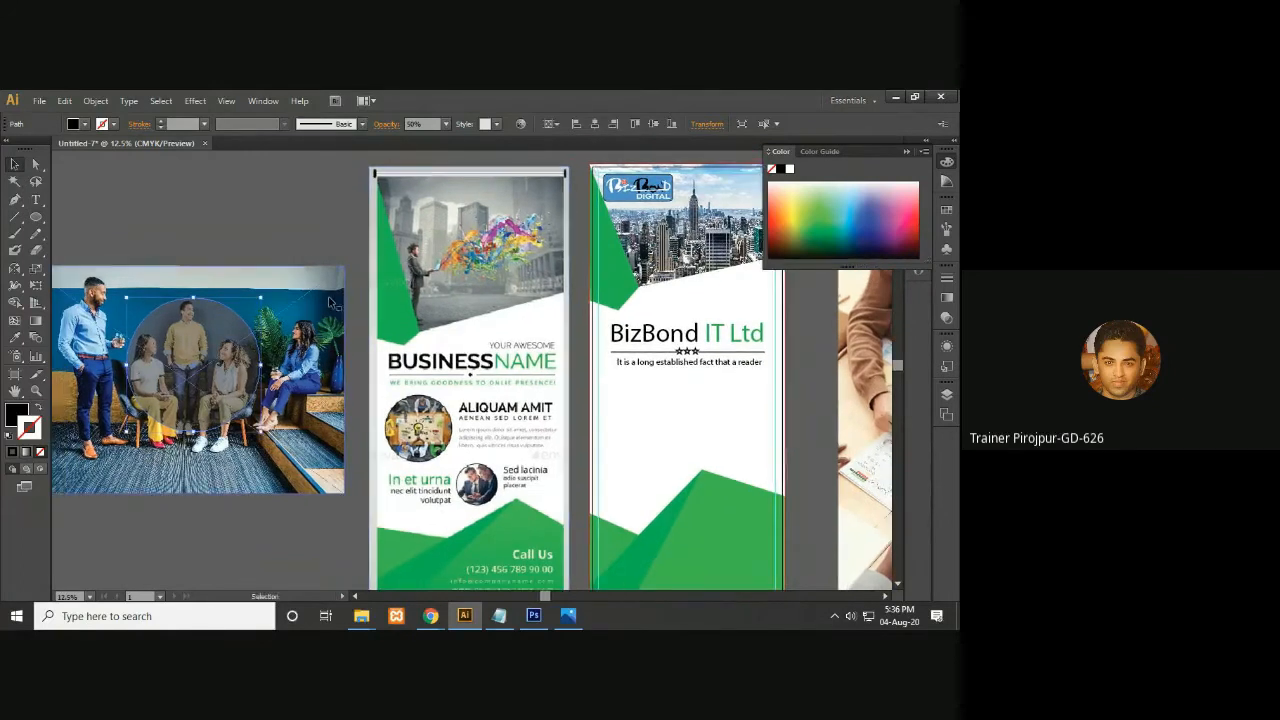
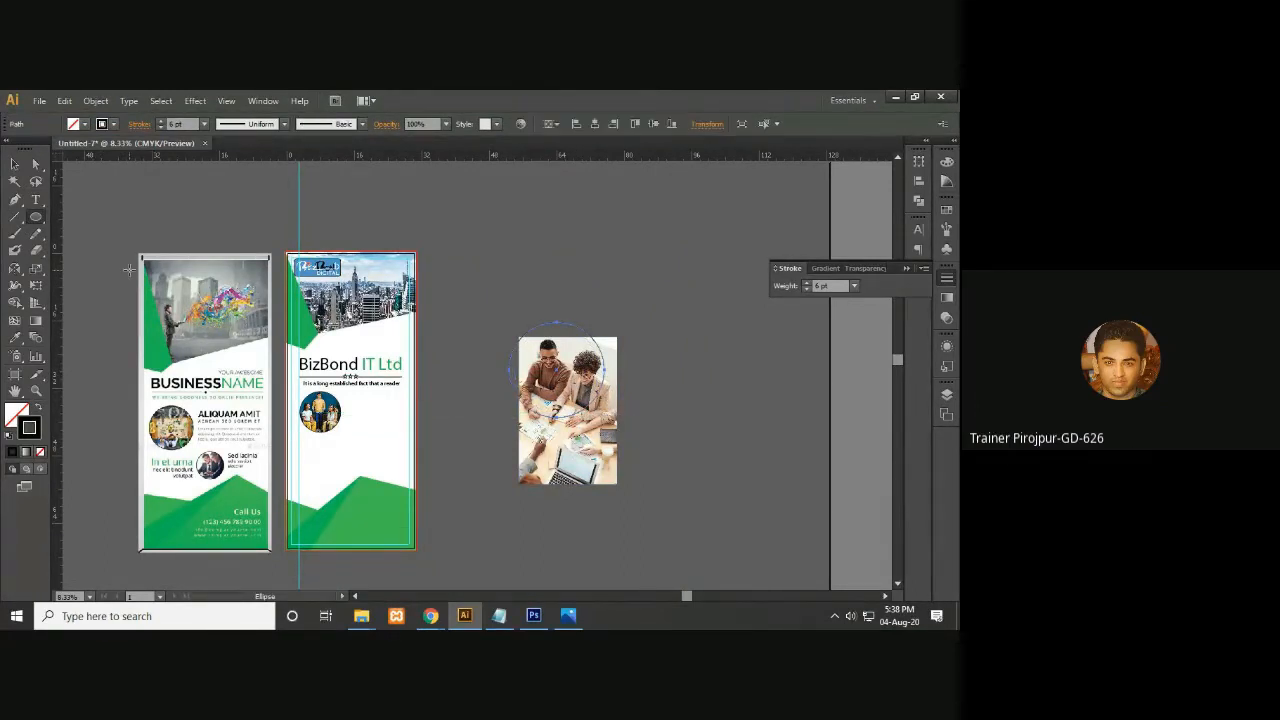
Swap the fill and stroke of the circle over the meeting photo so it is filled black, and set its opacity to 50%
click(40, 409)
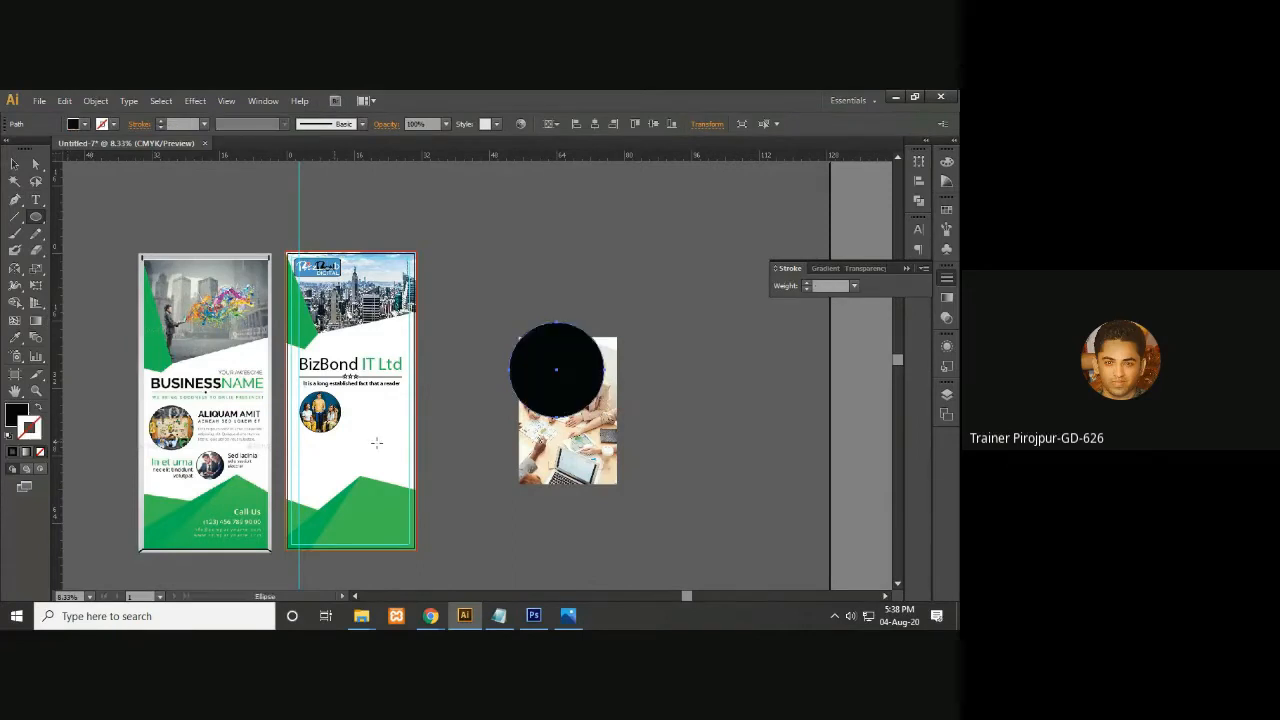
click(15, 164)
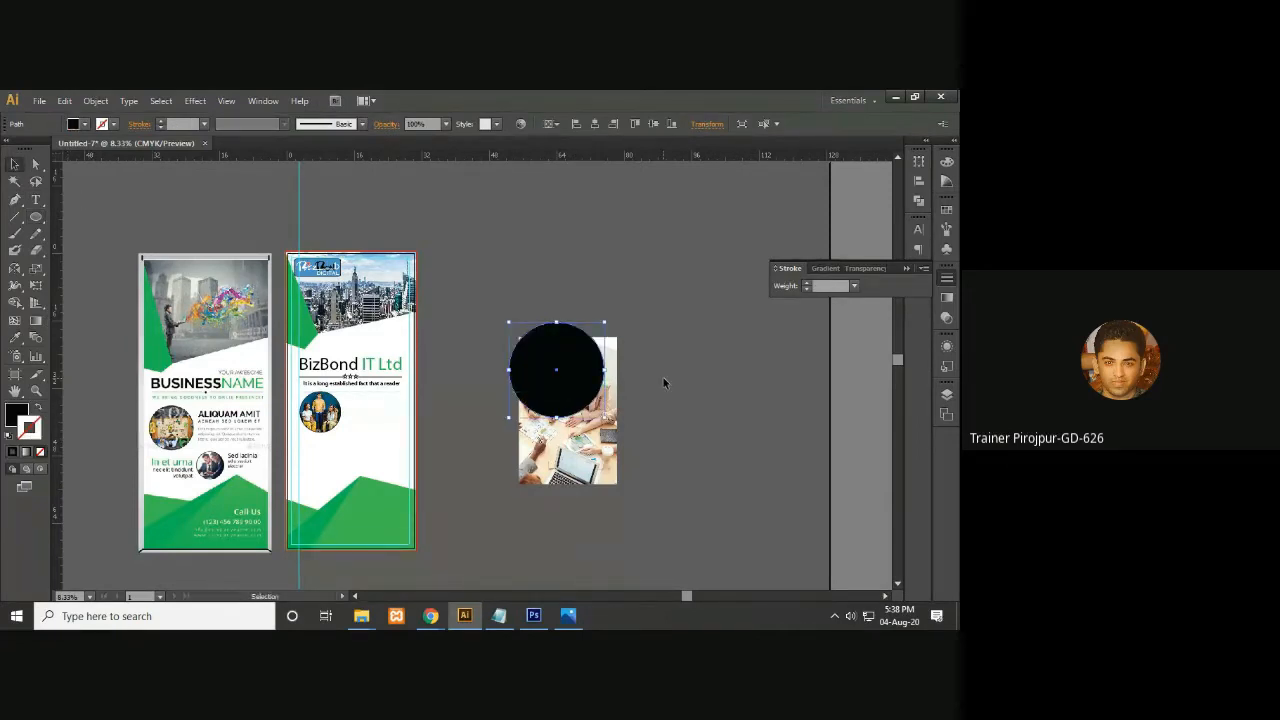
click(447, 124)
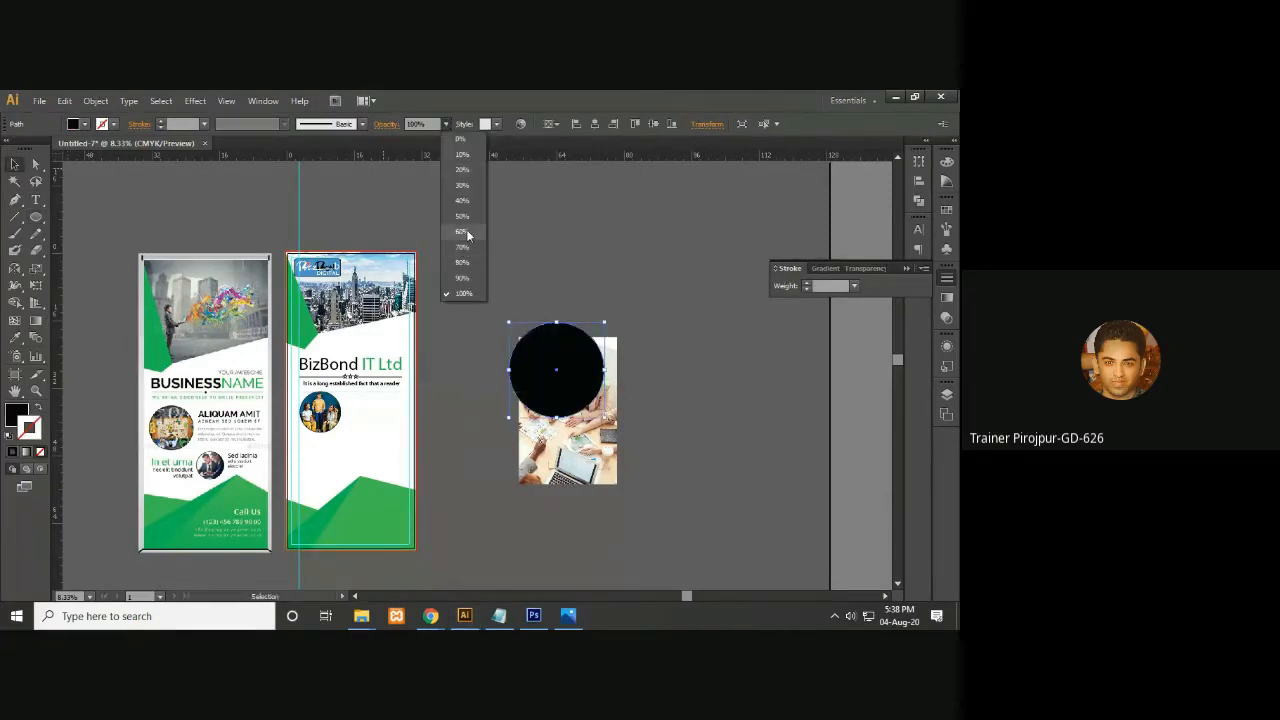
click(464, 216)
Move the circle over the two people in the upper part of the meeting photo and shrink it slightly to fit inside the photo
drag(584, 373, 603, 407)
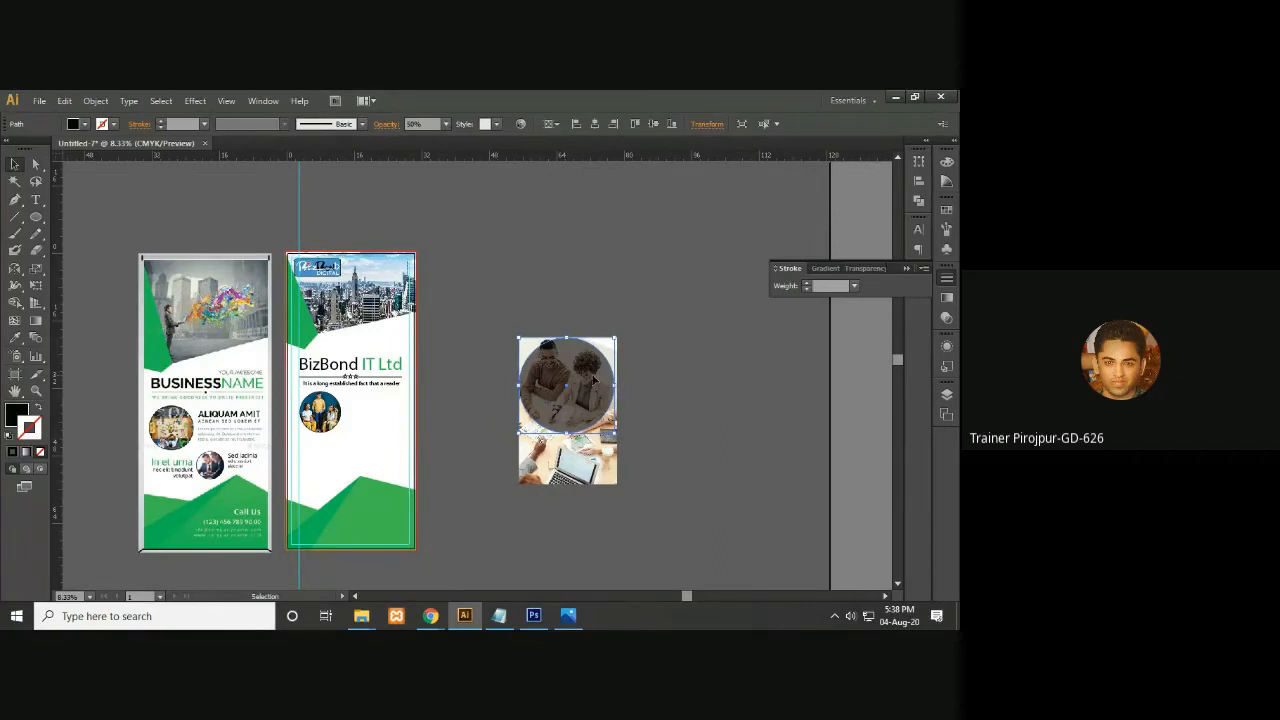
drag(616, 338, 612, 339)
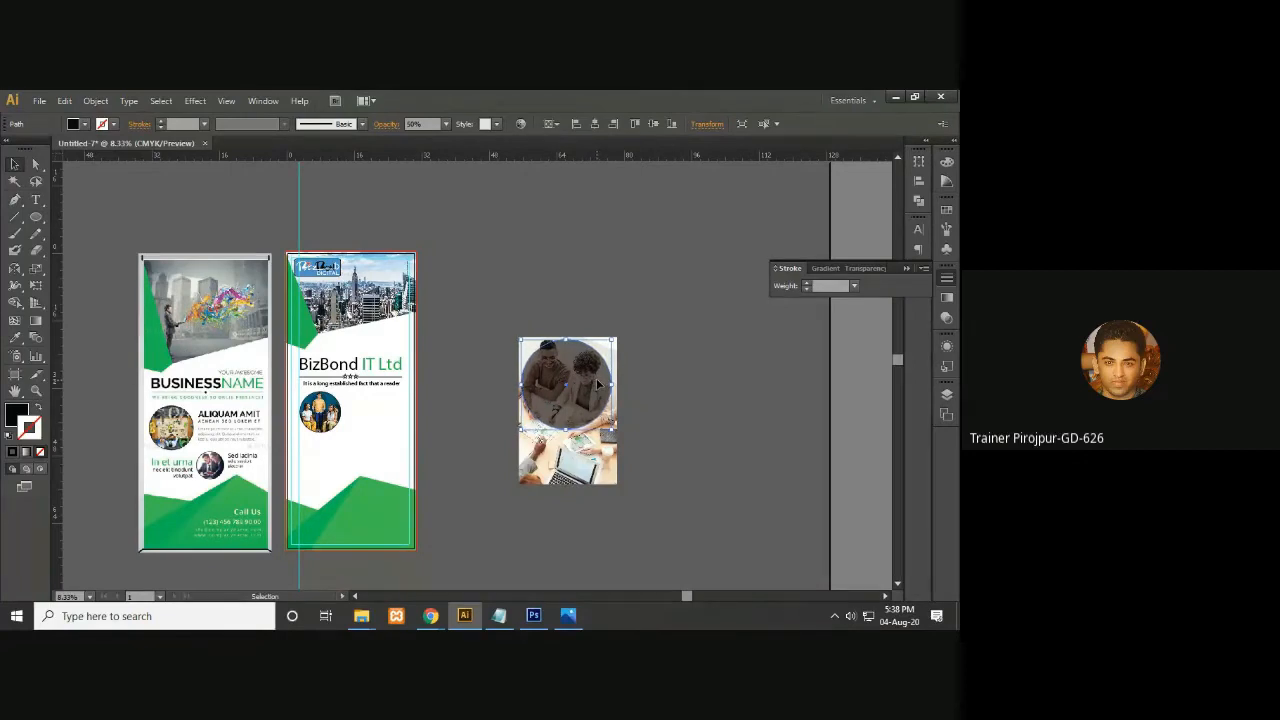
click(680, 370)
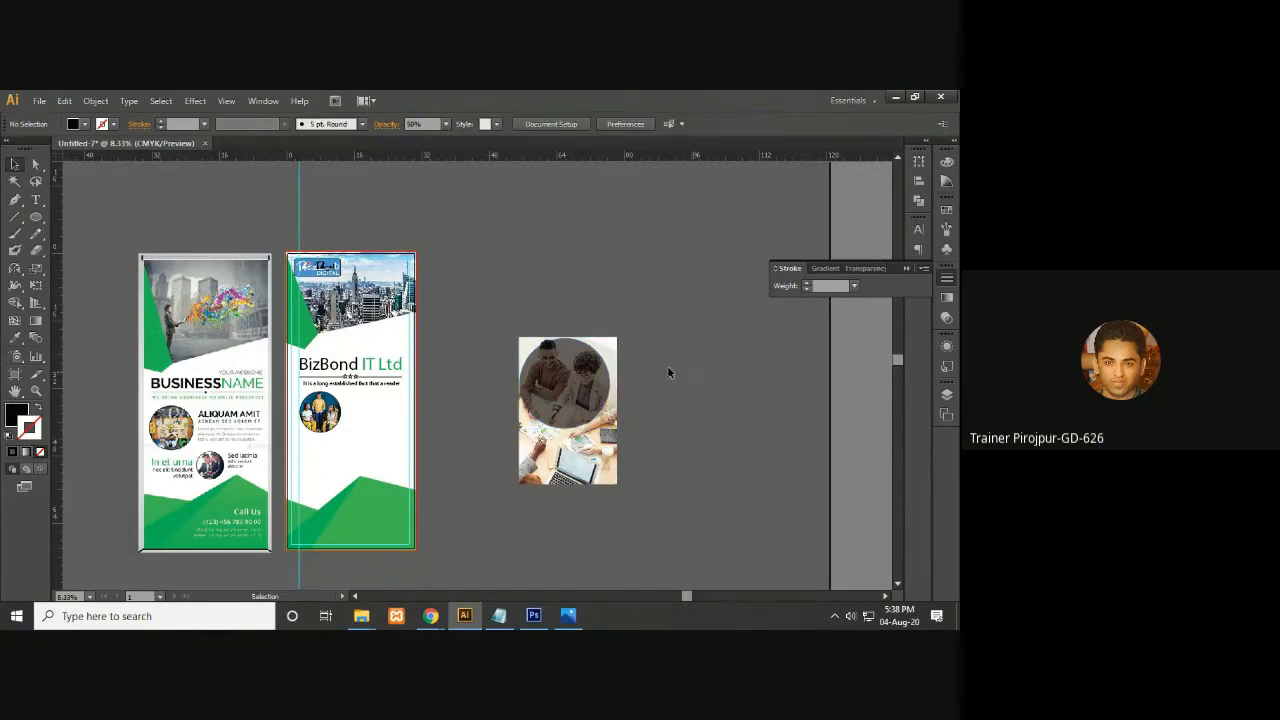
Refine the circle's size so it meets the top and left edges of the meeting photo, and deselect it
drag(510, 311, 676, 525)
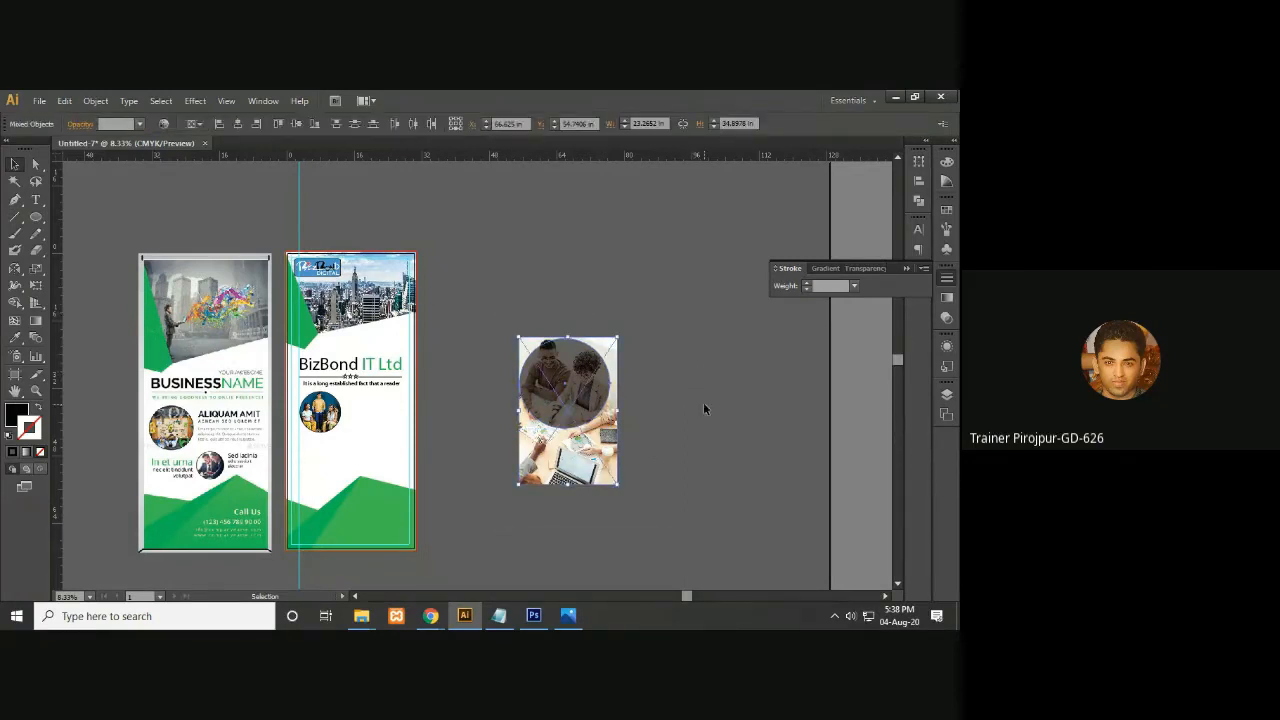
key(a)
key(ctrl+equal)
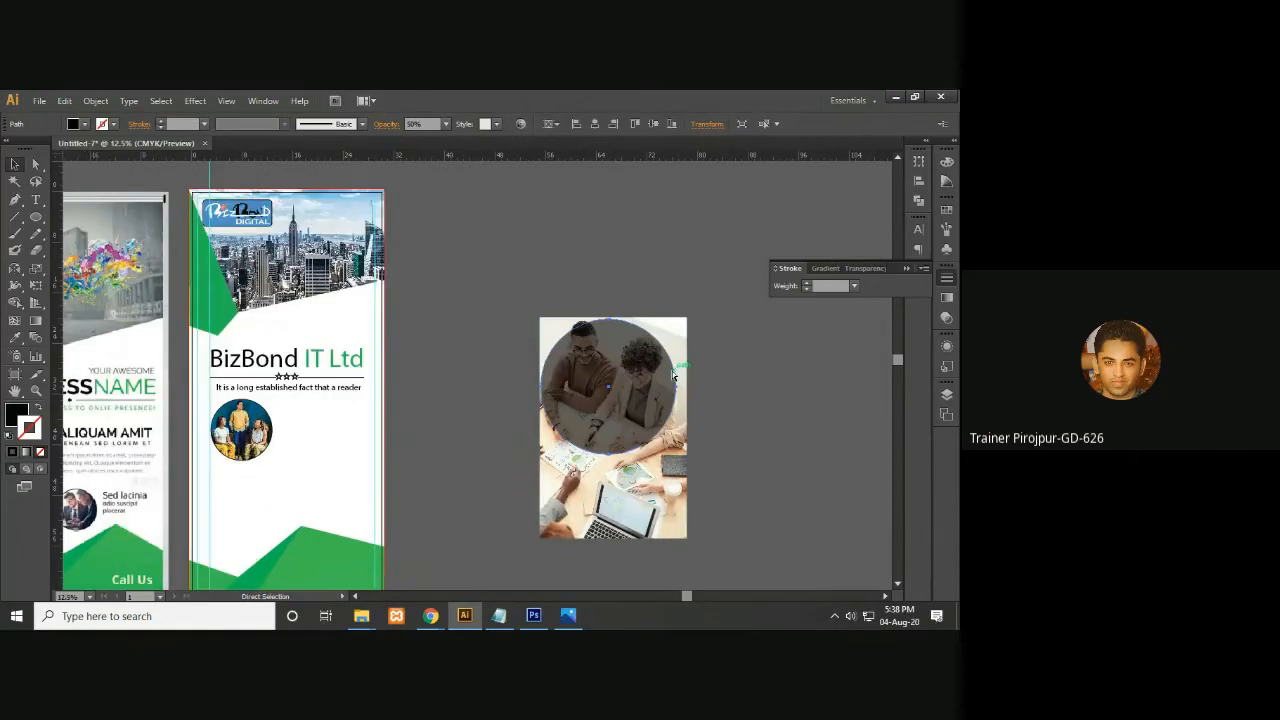
key(ctrl+equal)
shift+click(740, 300)
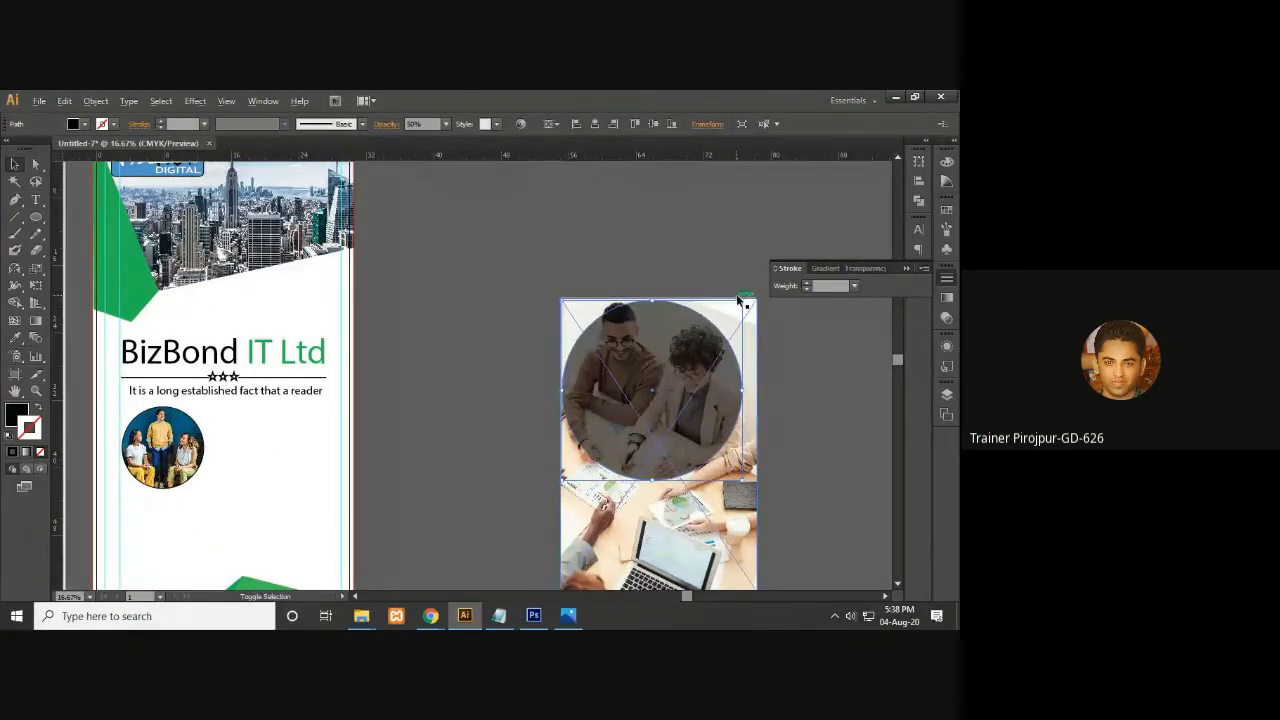
shift+click(738, 300)
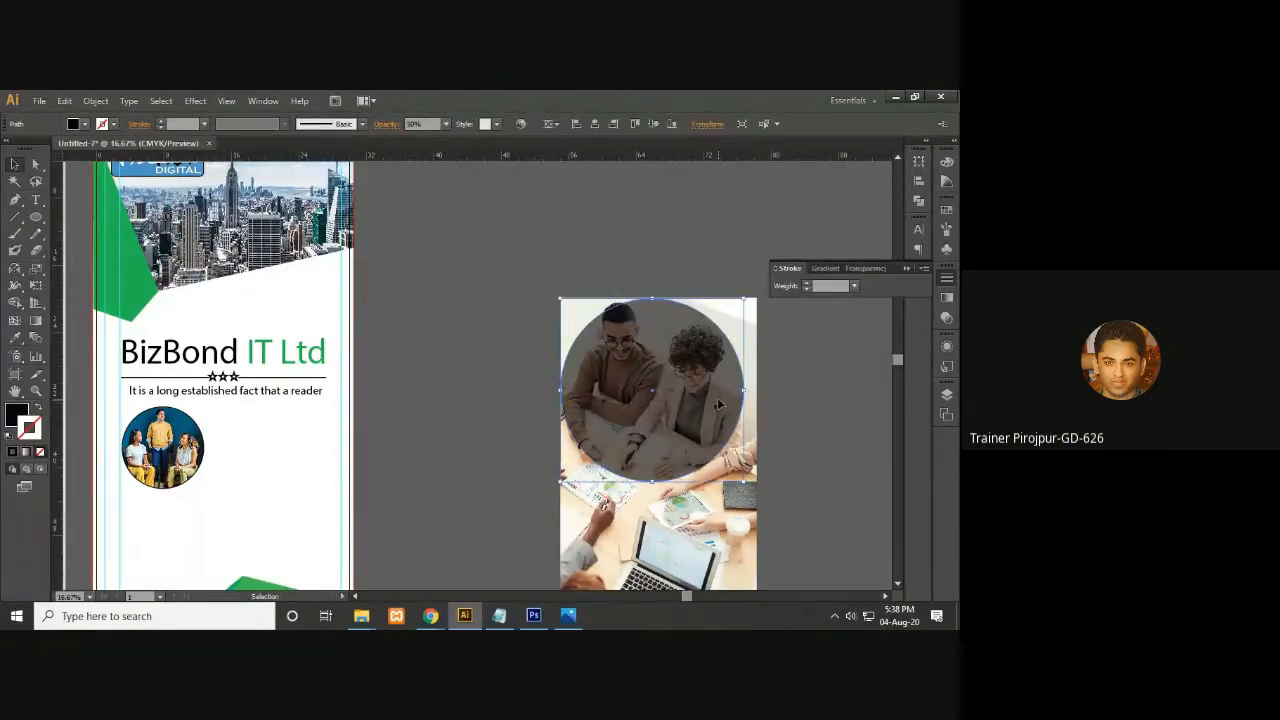
click(693, 262)
Restore the opacity of the circle over the meeting photo to 100%
drag(486, 250, 540, 345)
right_click(540, 368)
click(591, 331)
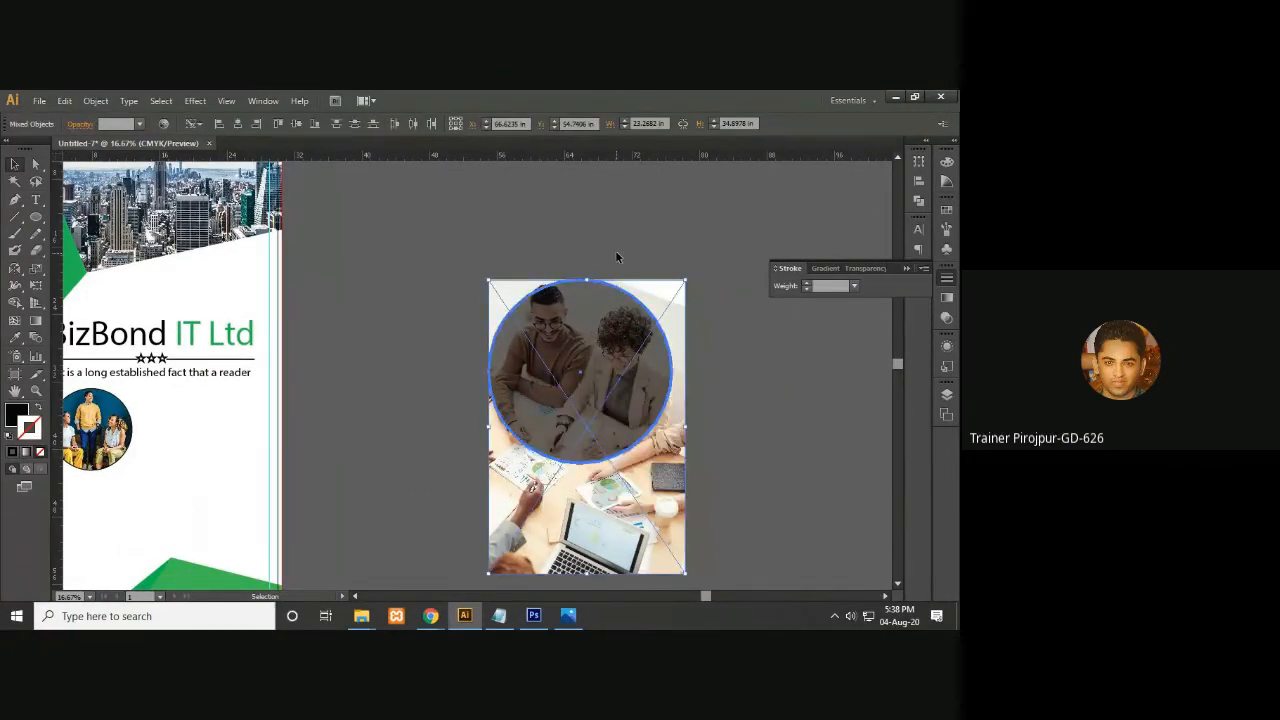
click(591, 333)
click(446, 124)
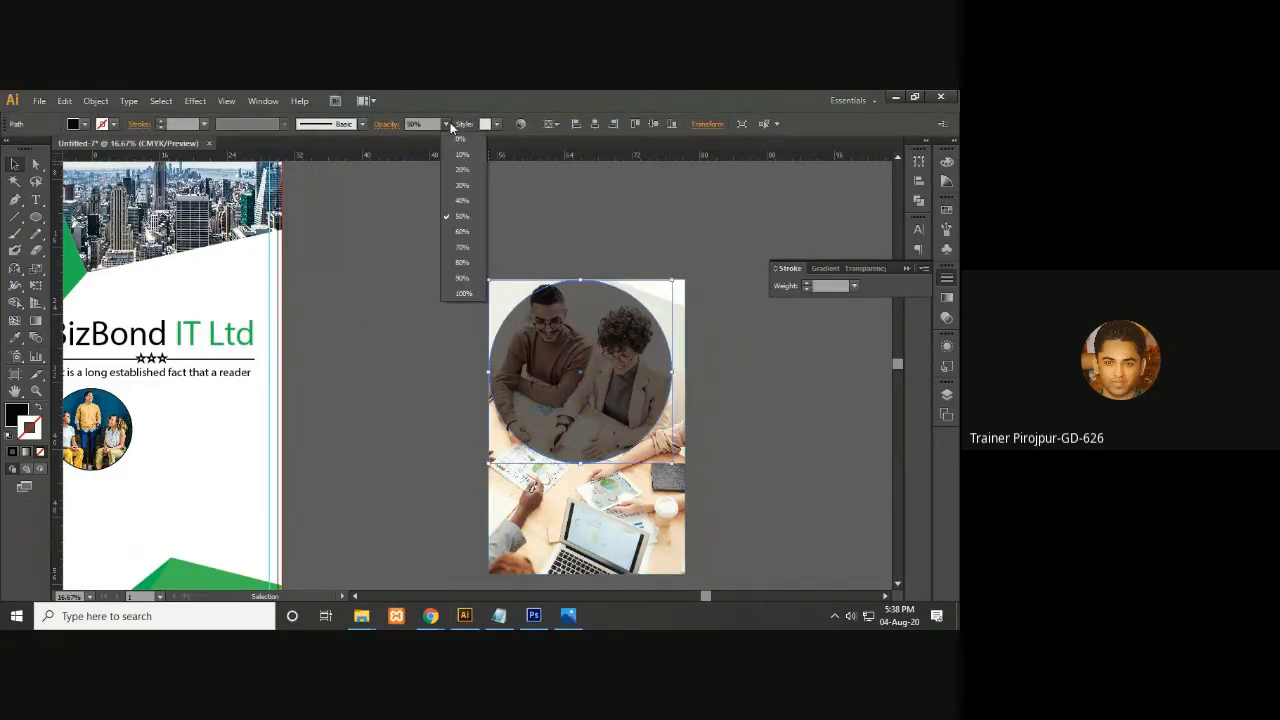
click(471, 296)
click(467, 287)
Select the meeting photo together with its circle and make a clipping mask from them
drag(467, 286, 707, 511)
right_click(558, 398)
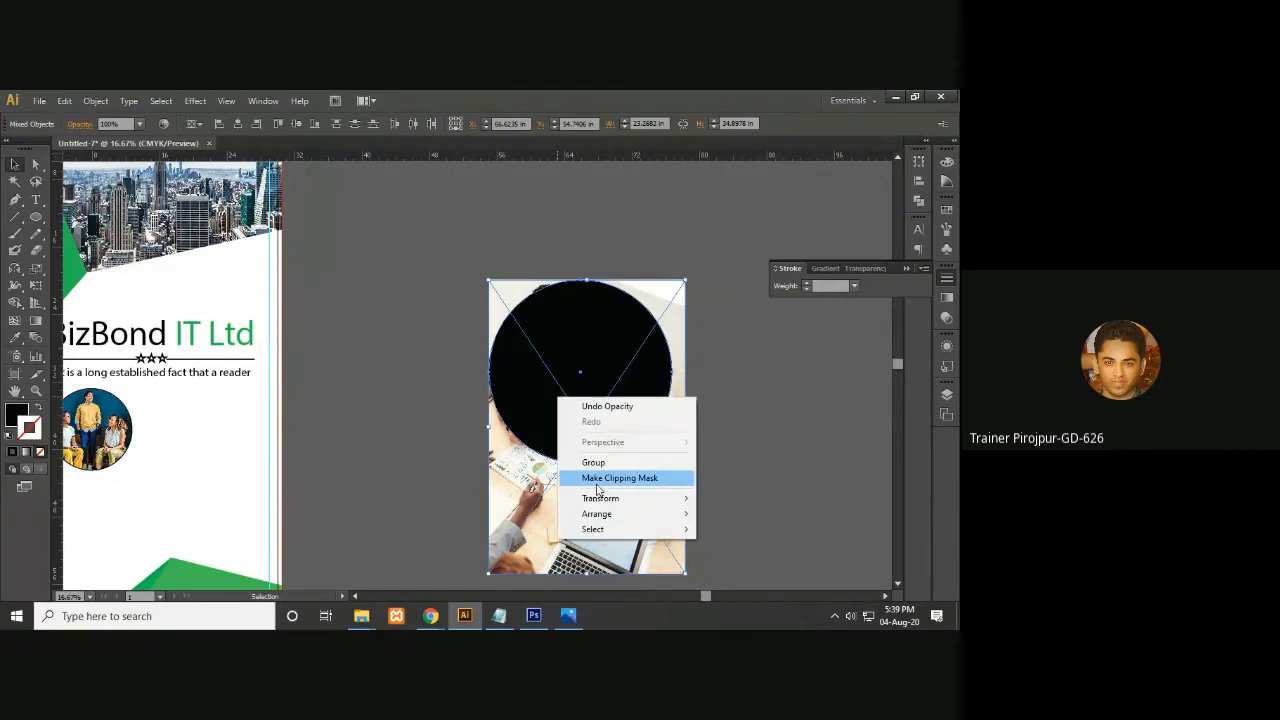
click(590, 480)
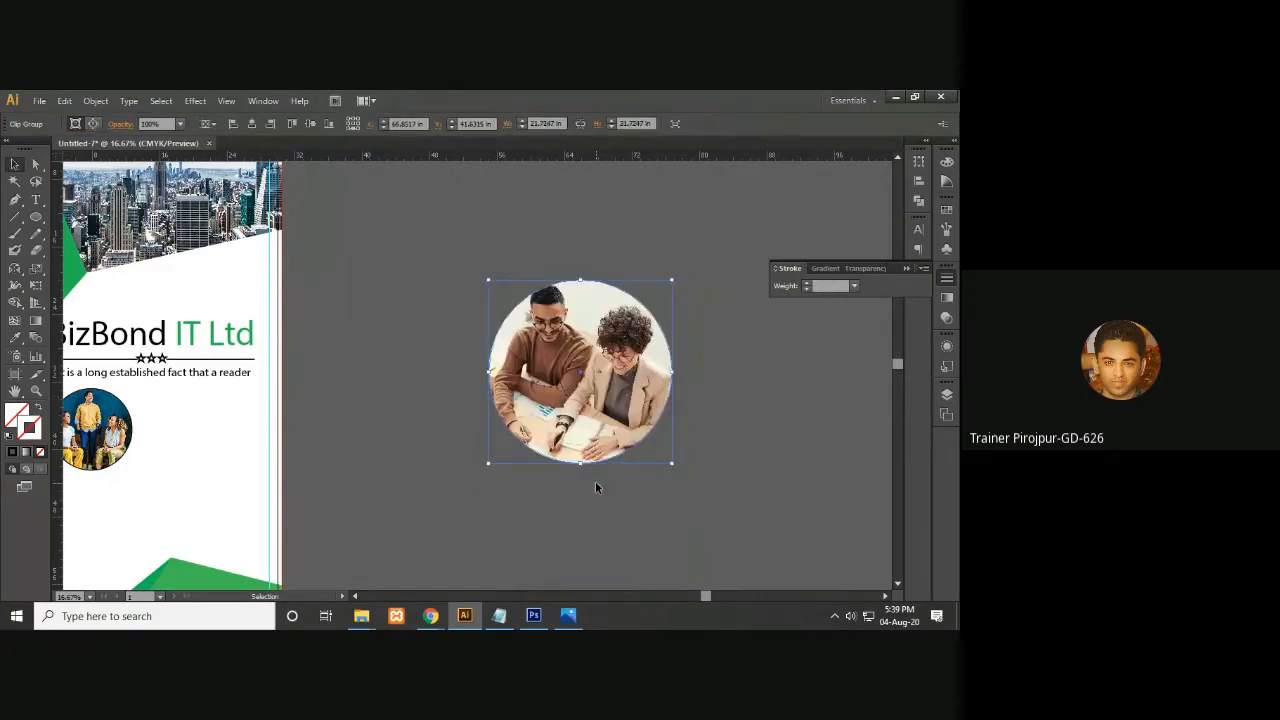
Apply a 6 pt stroke to the clipped meeting photo
key(ctrl+minus)
key(ctrl+minus)
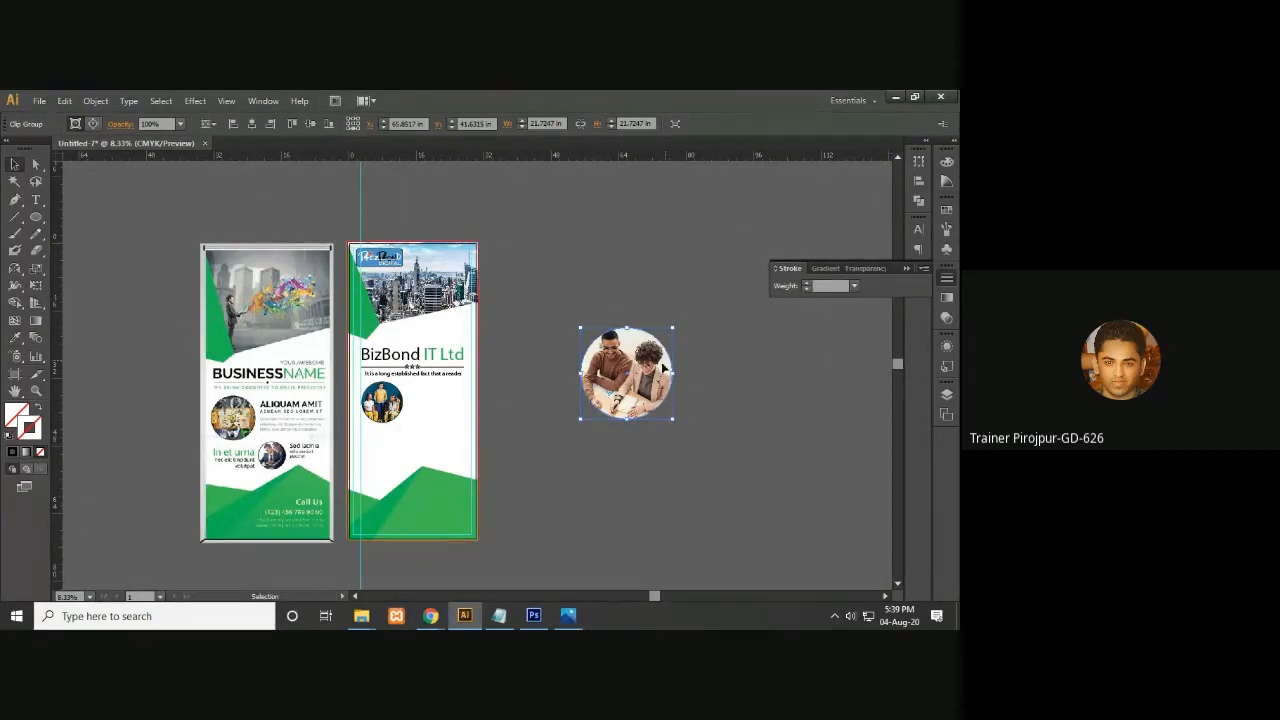
click(807, 286)
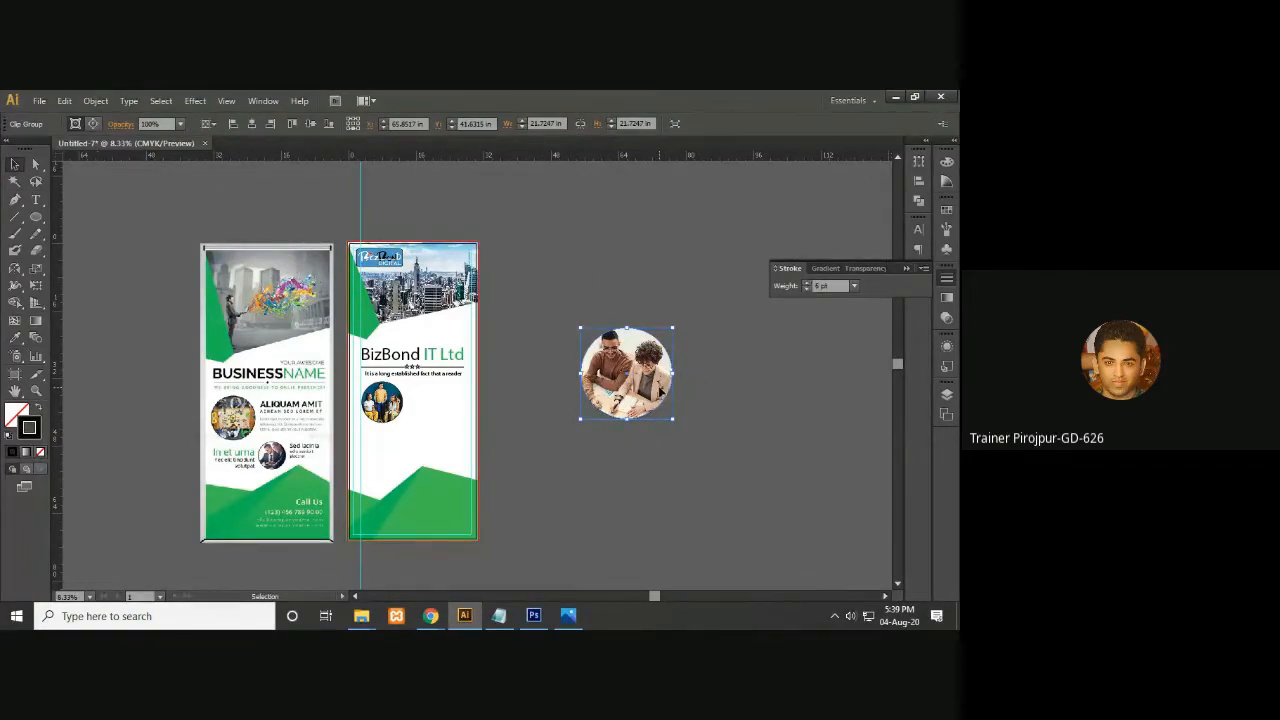
Move the circular meeting photo onto the banner, below and right of the group photo, and scale it to about 12.5 in wide
drag(646, 398, 449, 463)
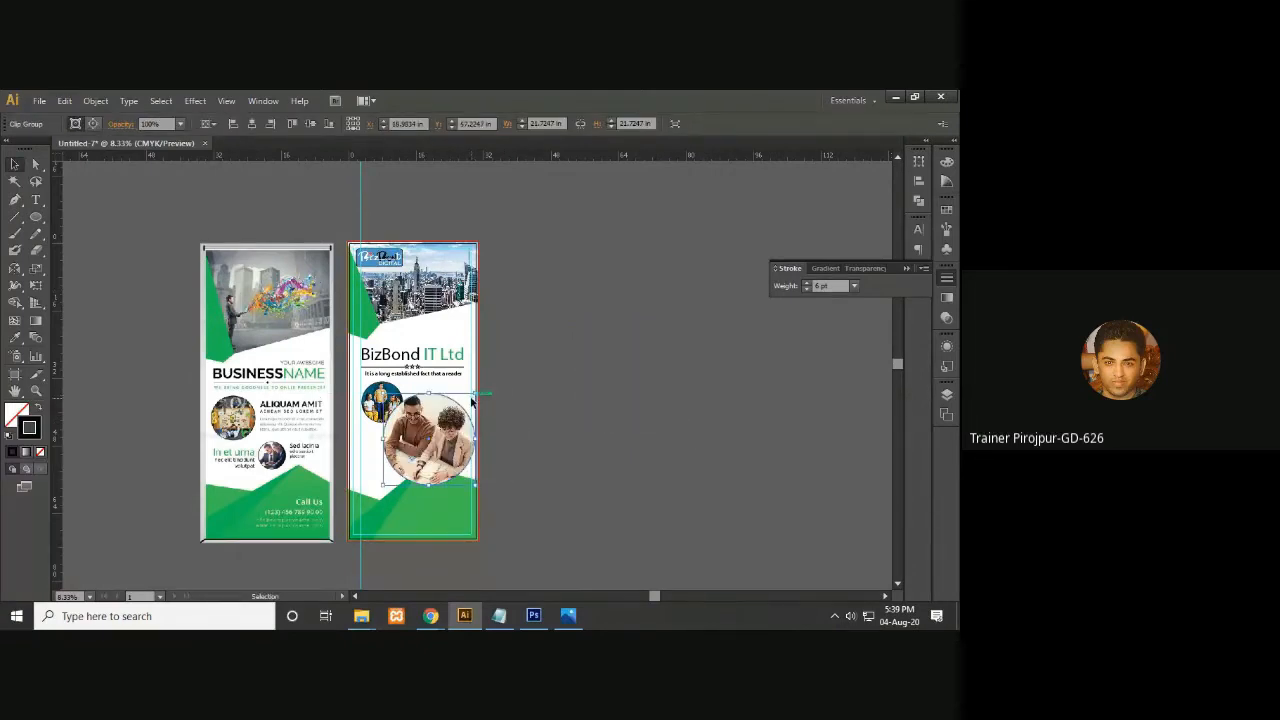
drag(474, 393, 455, 412)
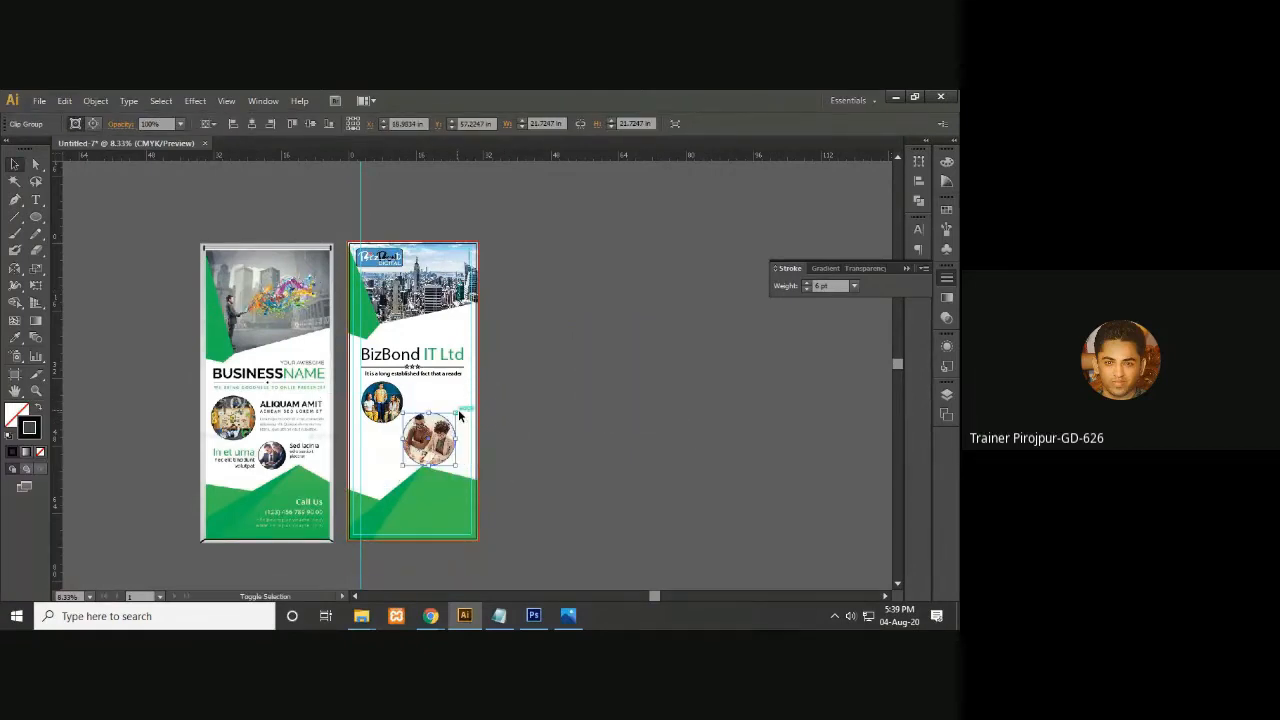
Enlarge the circular group photo beneath the tagline to about 11.5 in wide
key(ctrl+equal)
key(ctrl+equal)
drag(559, 371, 823, 309)
click(575, 340)
drag(587, 329, 602, 314)
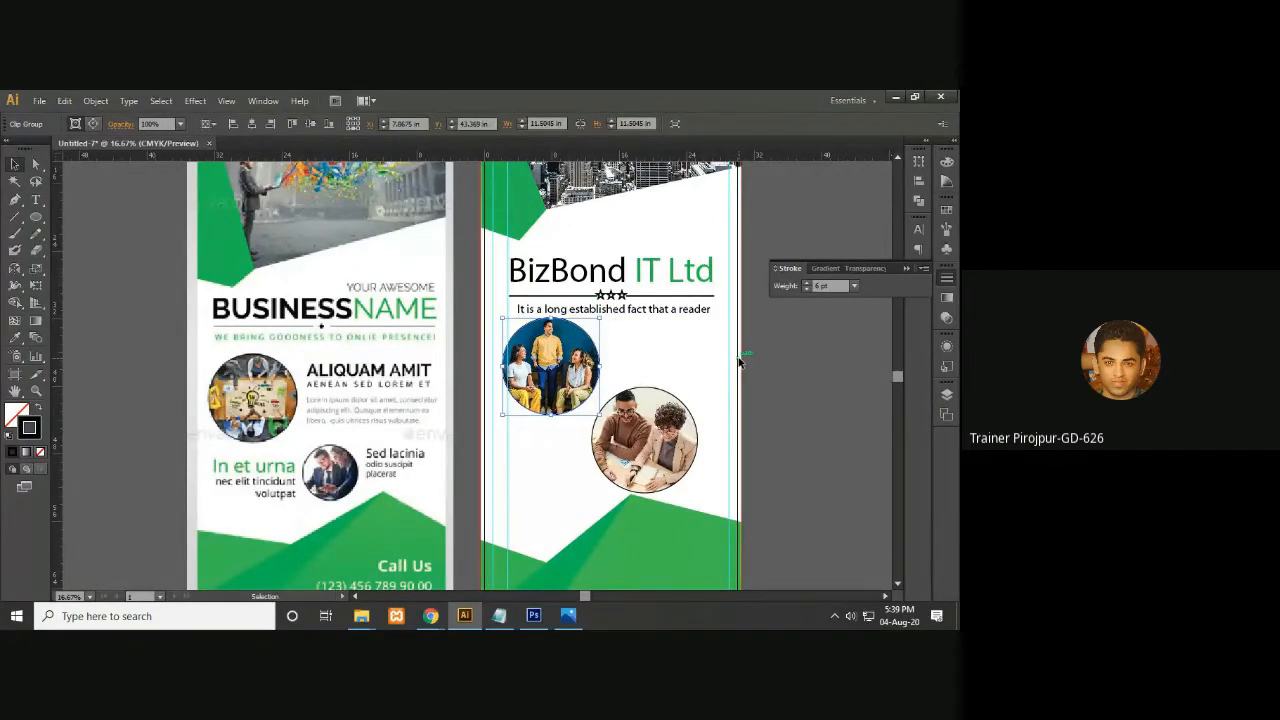
Nudge the circular group photo right until its left edge aligns with the vertical guide, and deselect it
key(Right)
key(Right)
key(Right)
key(Right)
key(Right)
key(Right)
key(Right)
key(Right)
key(Right)
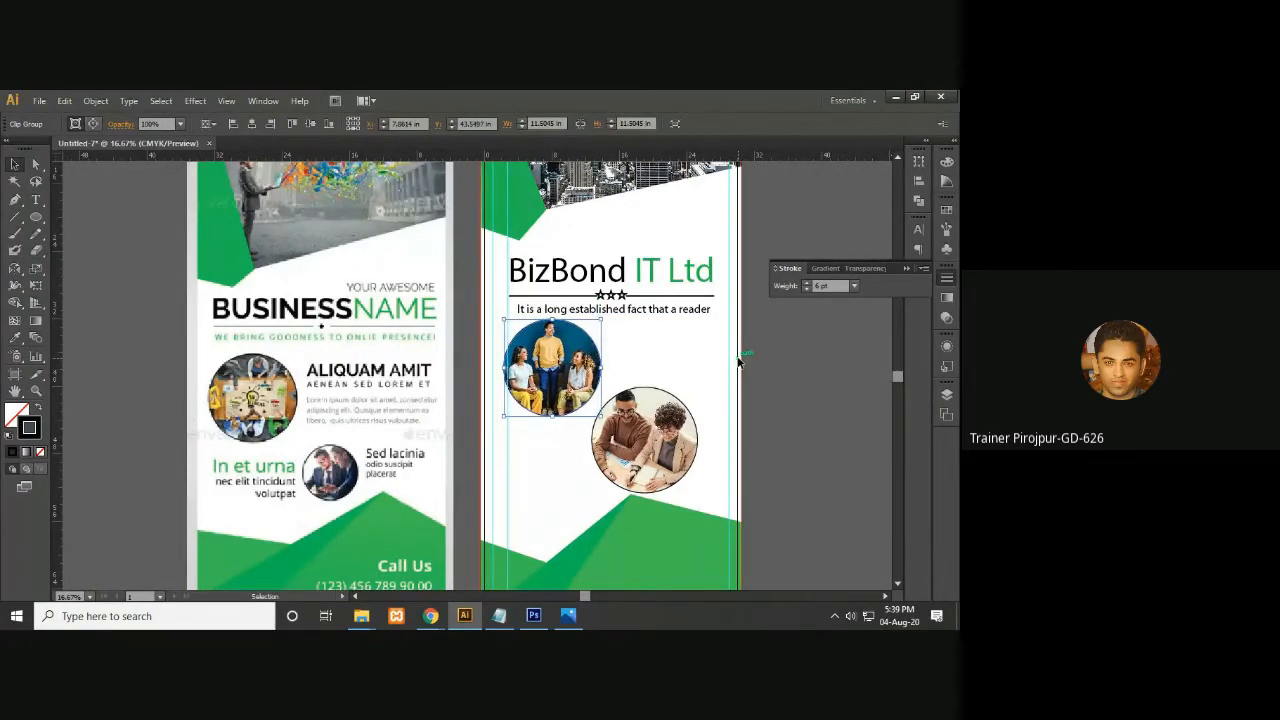
key(Right)
key(Right)
key(Right)
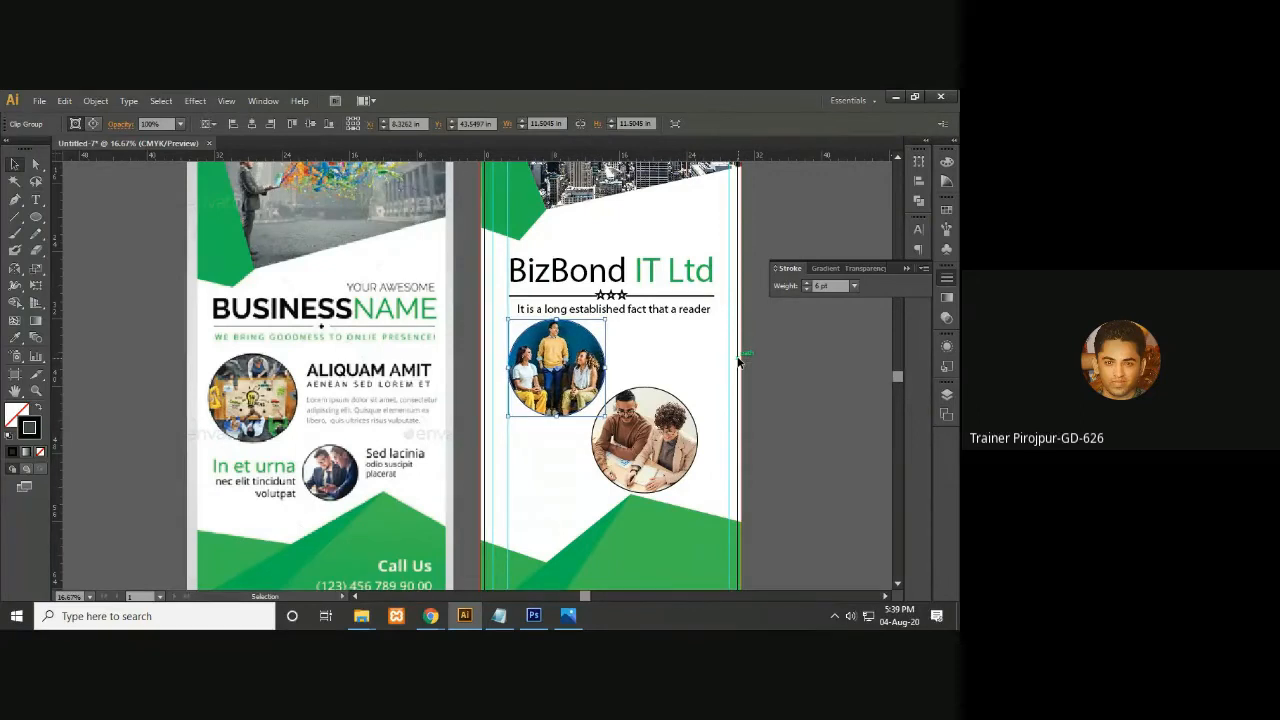
click(768, 383)
Scale the circular meeting photo down to clearly smaller than the group photo, just above the green shape's peak, and deselect it
click(688, 445)
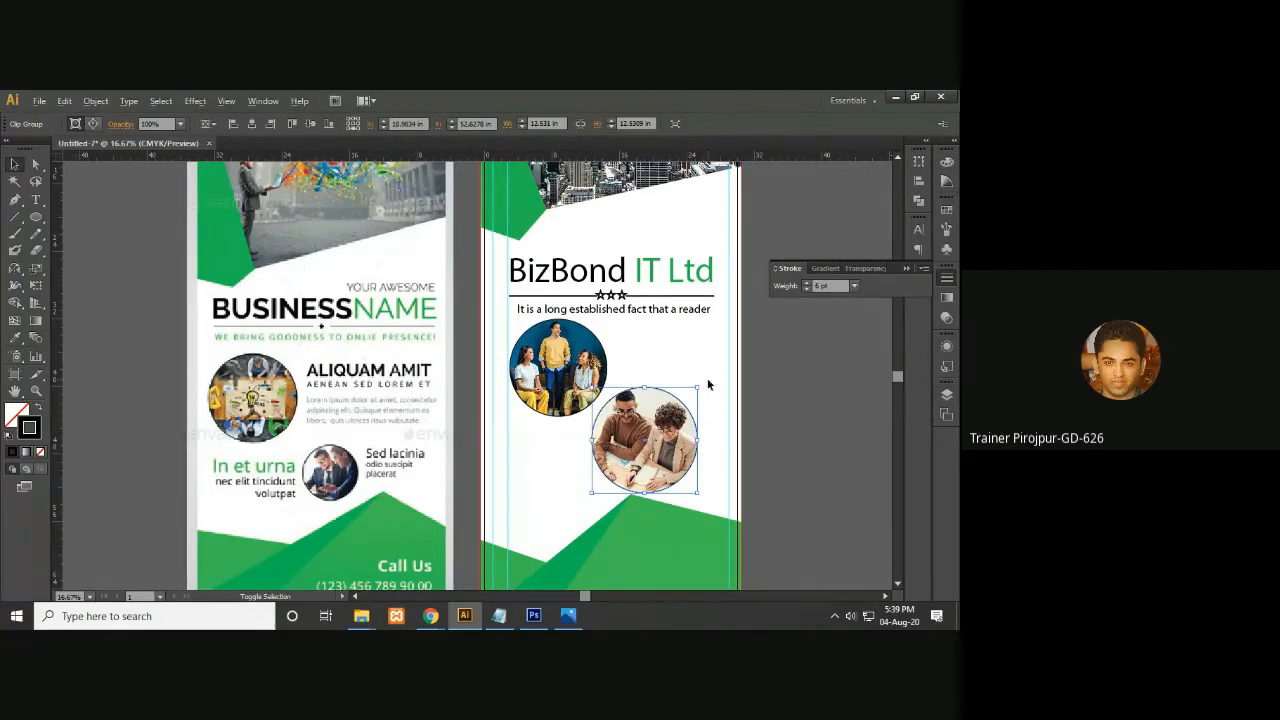
drag(702, 384, 629, 477)
click(786, 463)
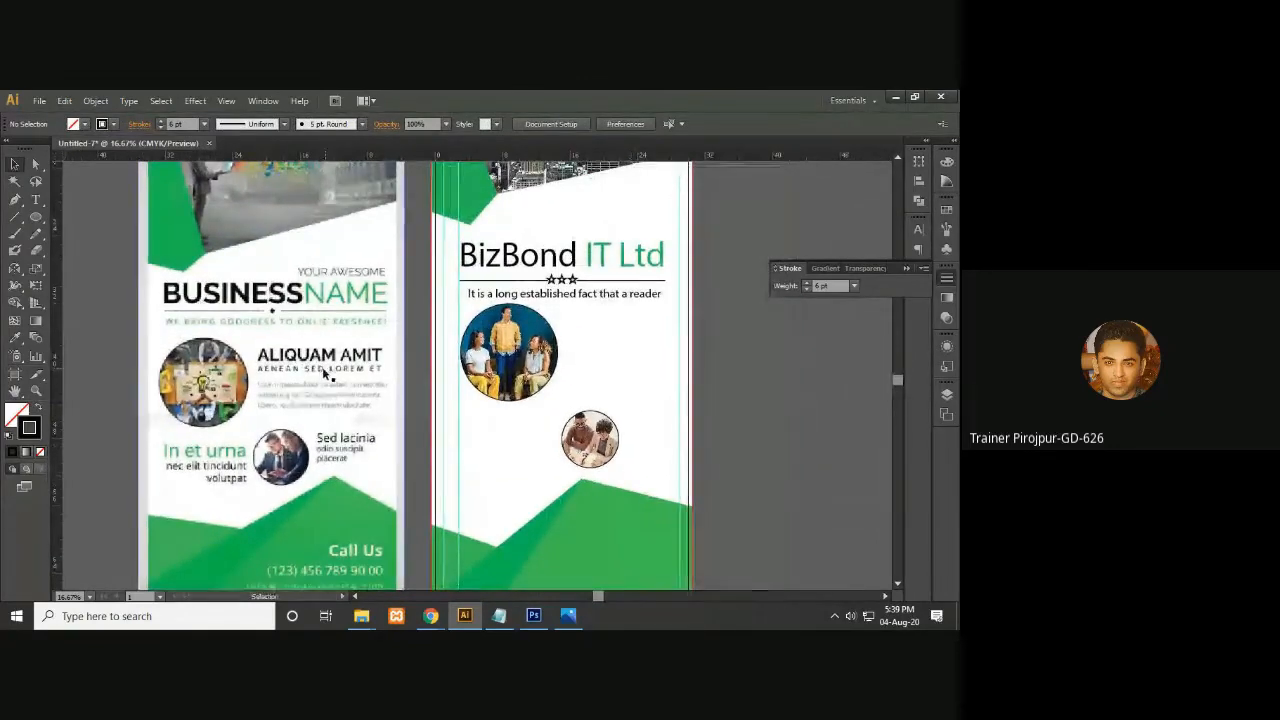
drag(613, 438, 651, 470)
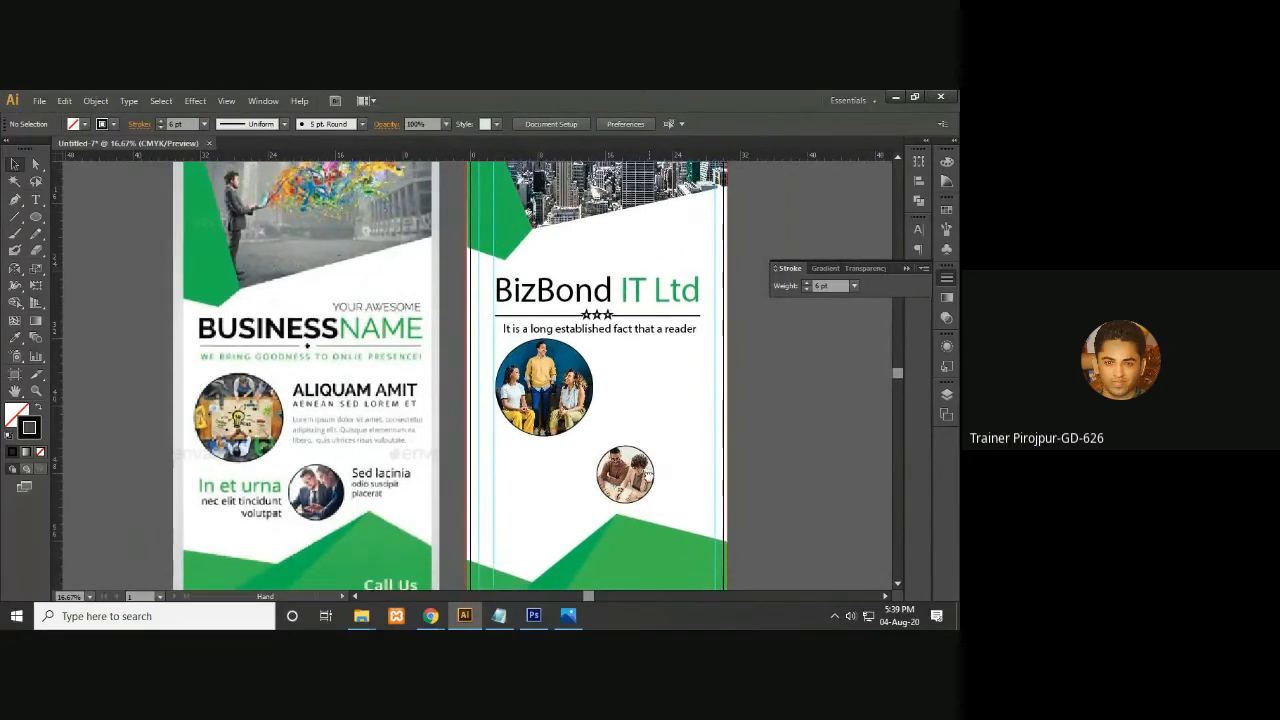
click(652, 474)
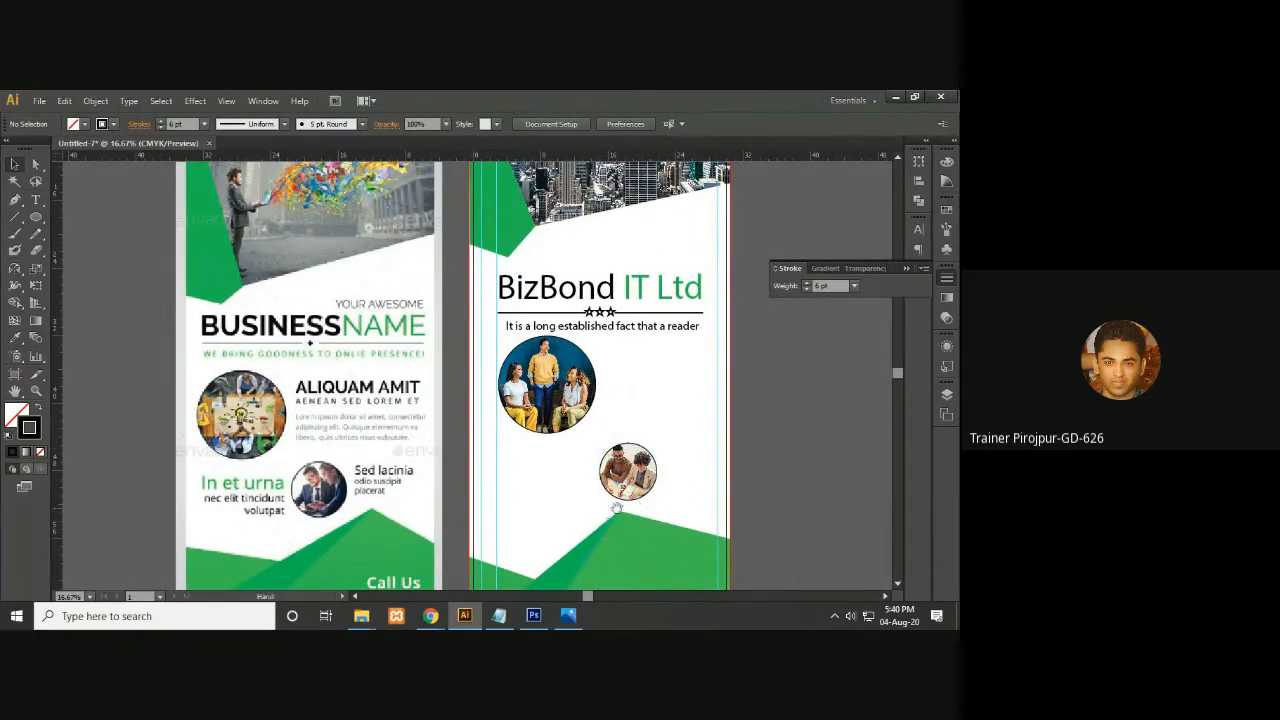
drag(618, 511, 634, 434)
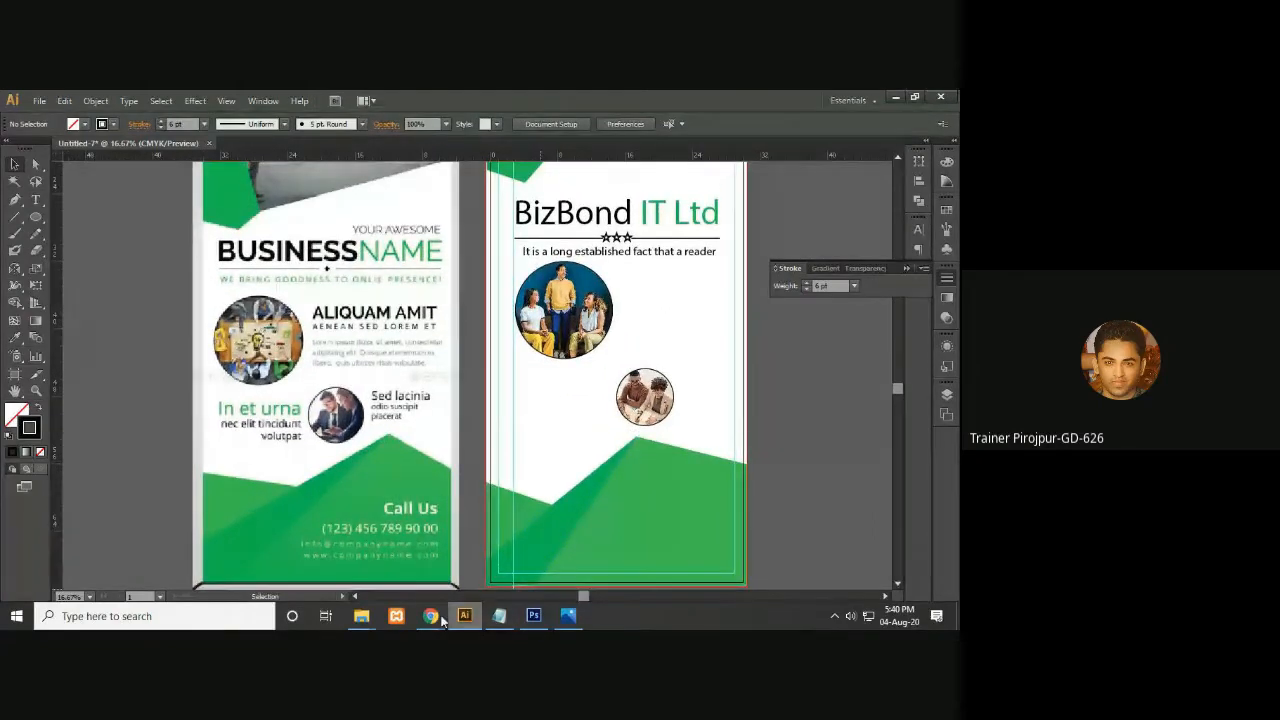
Switch to Chrome and bring up the Lorem Ipsum page on lipsum.com as a source of filler text
mouse_move(430, 616)
click(380, 577)
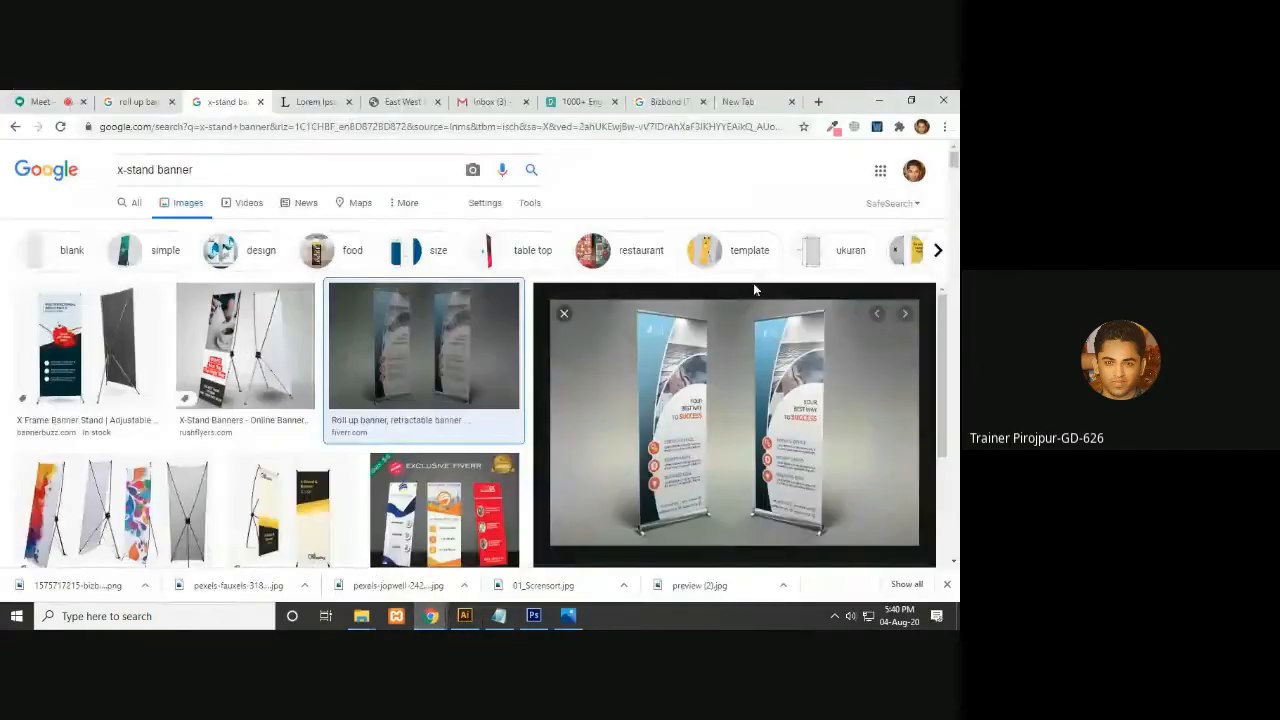
click(668, 101)
click(443, 98)
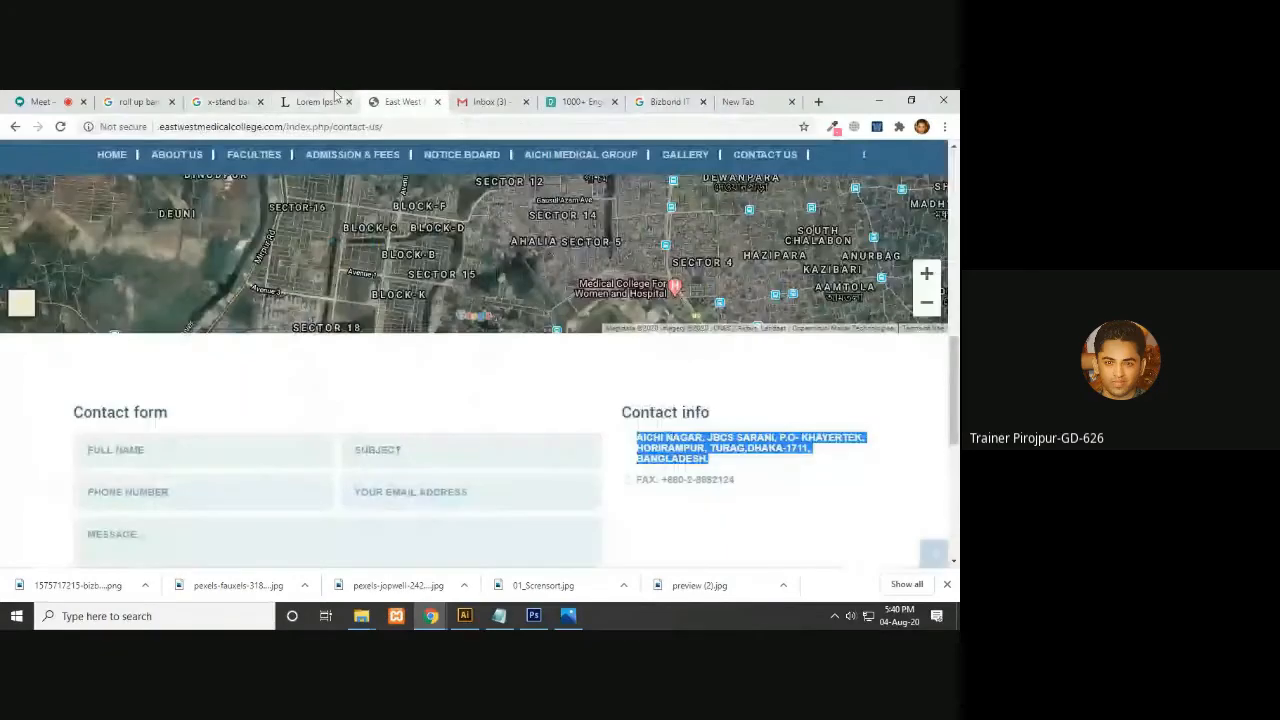
click(316, 101)
click(627, 393)
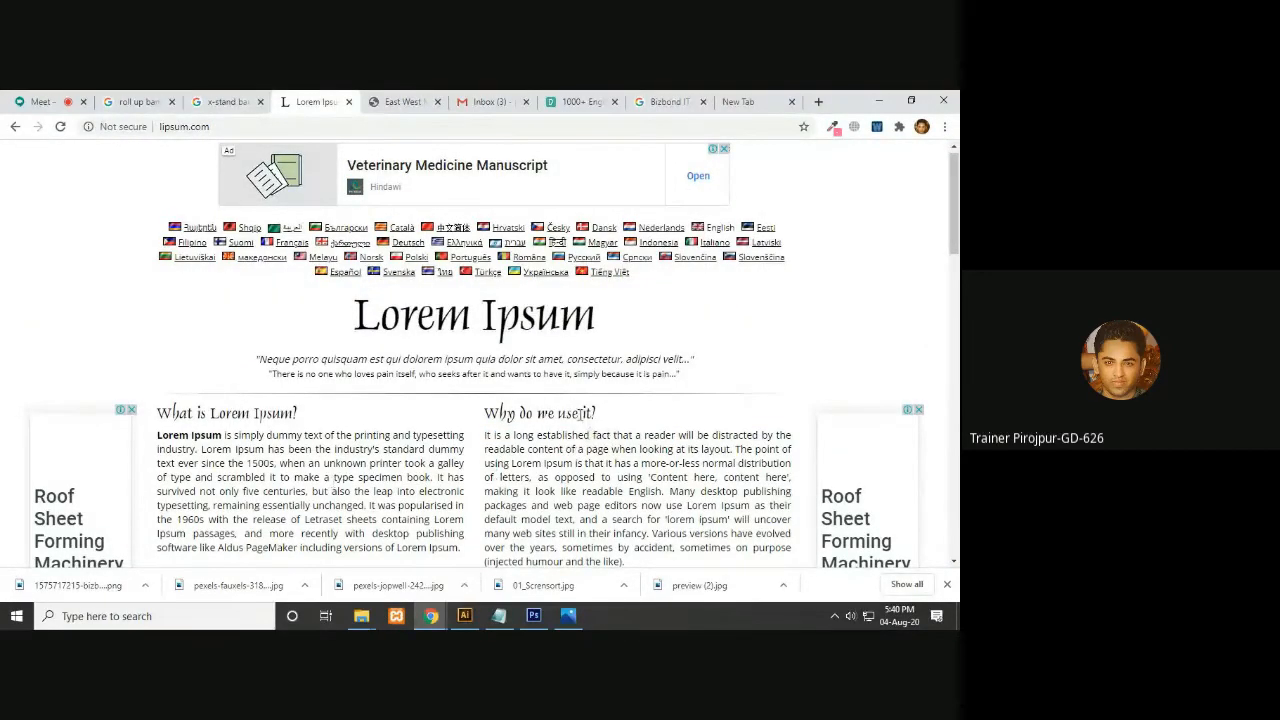
Copy the page's large "Lorem Ipsum" heading
scroll(953, 301, down, 1)
scroll(780, 300, up, 1)
drag(603, 322, 366, 330)
key(ctrl+c)
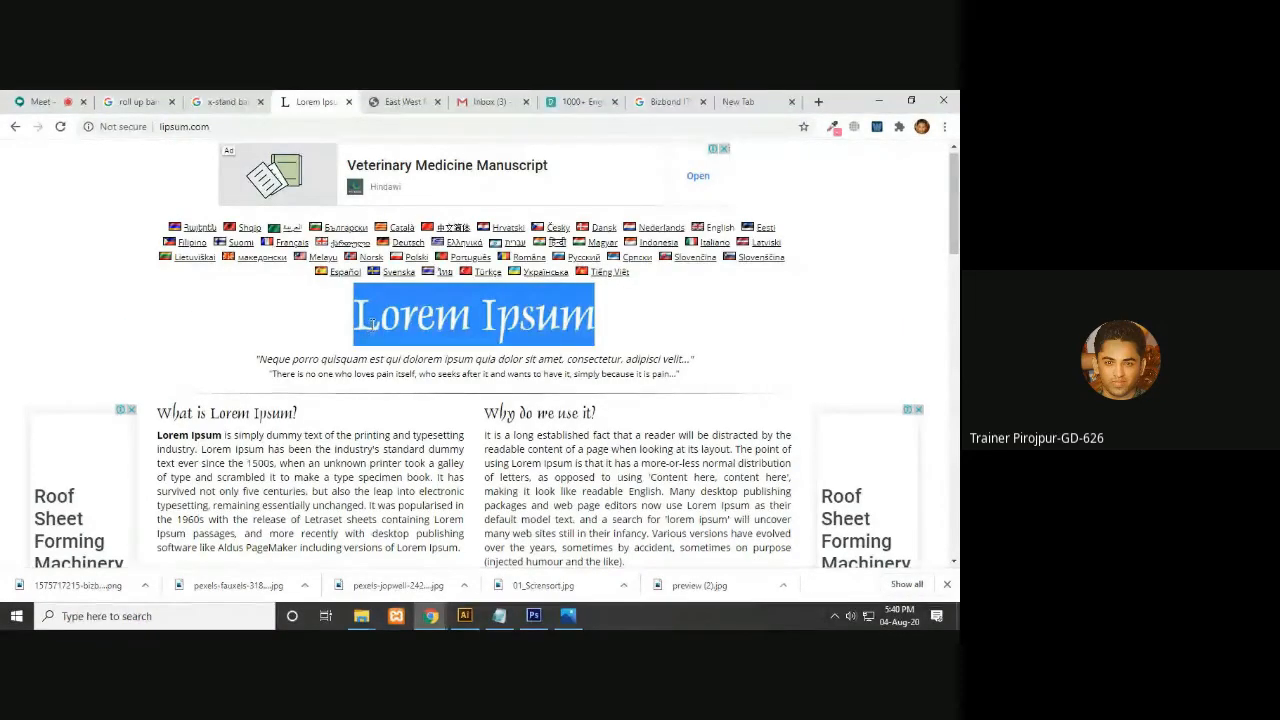
Switch to Illustrator and paste the copied "Lorem Ipsum" as point text beside the circular group photo, below the tagline
click(879, 100)
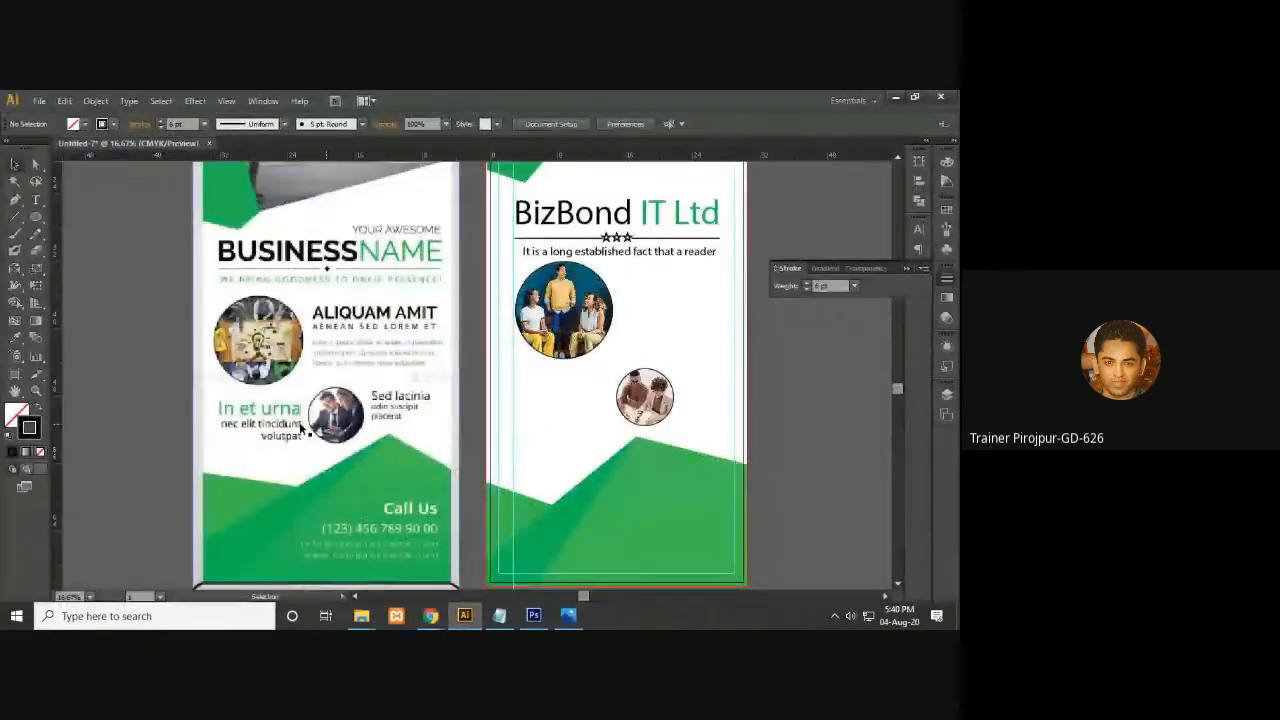
click(36, 200)
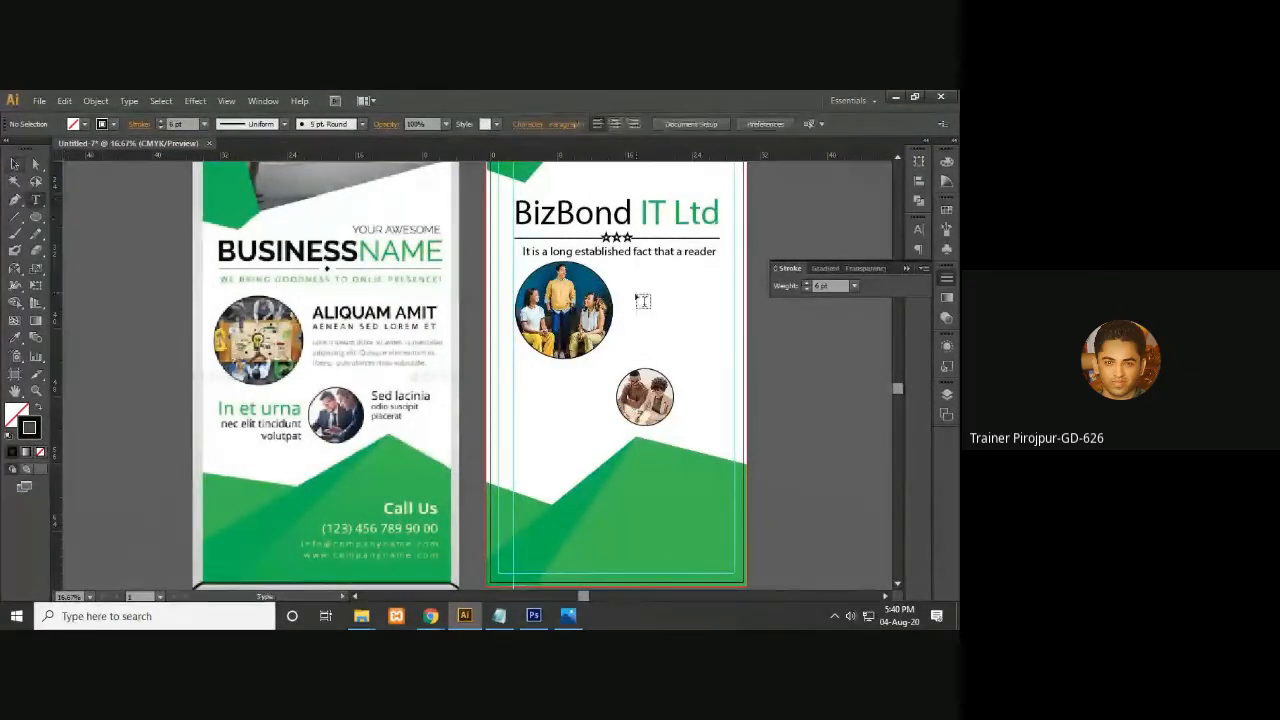
click(637, 285)
key(Escape)
key(ctrl+v)
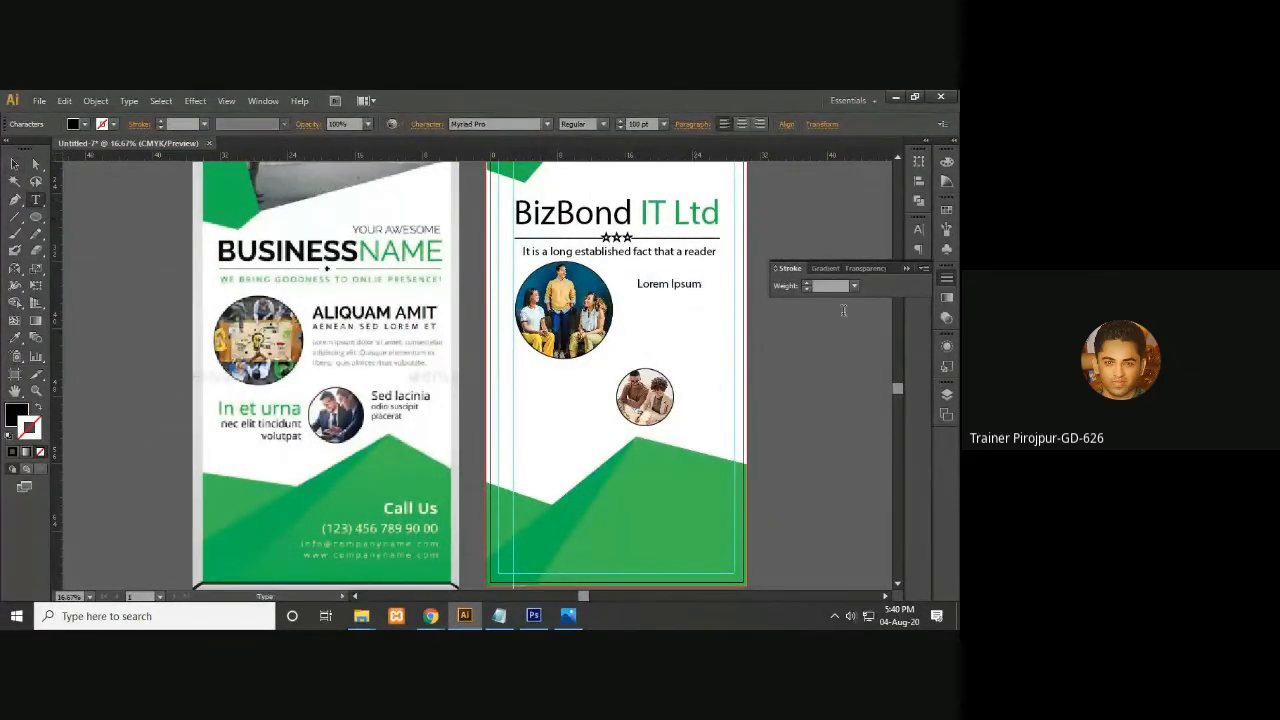
key(Escape)
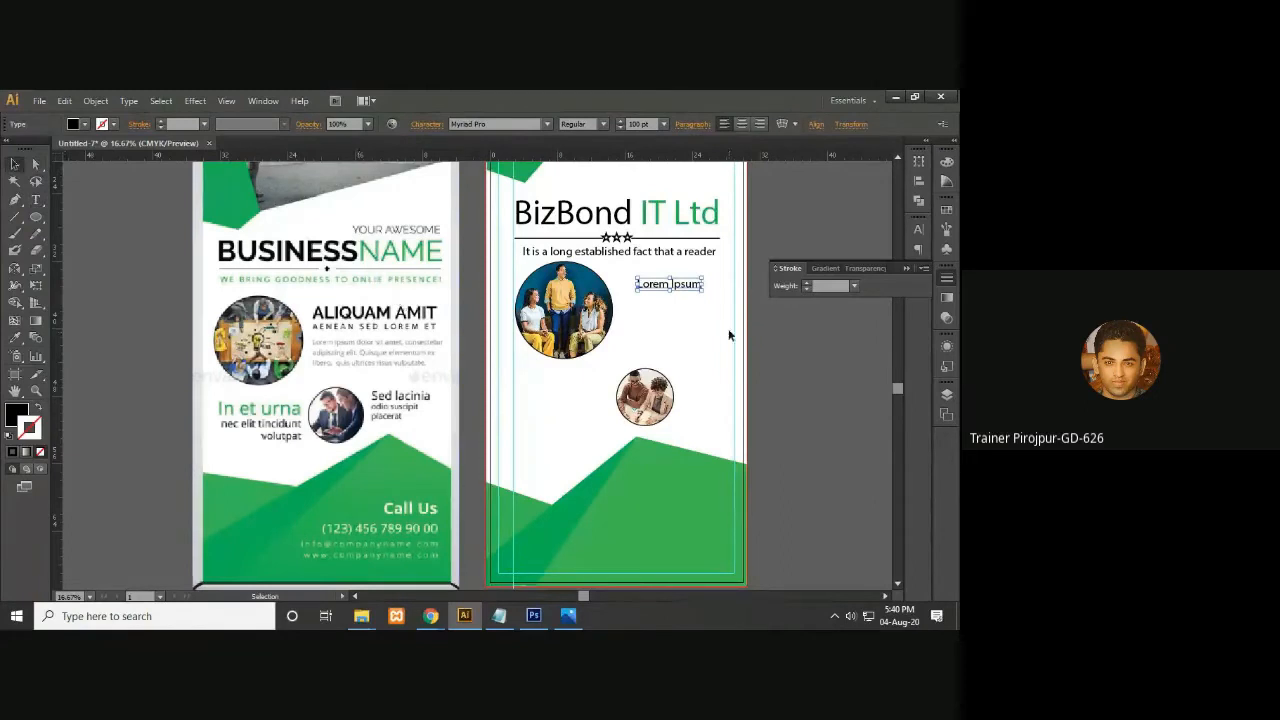
Set the "Lorem Ipsum" text to 150 pt and nudge it left toward the group photo, inside the margin guide
click(643, 124)
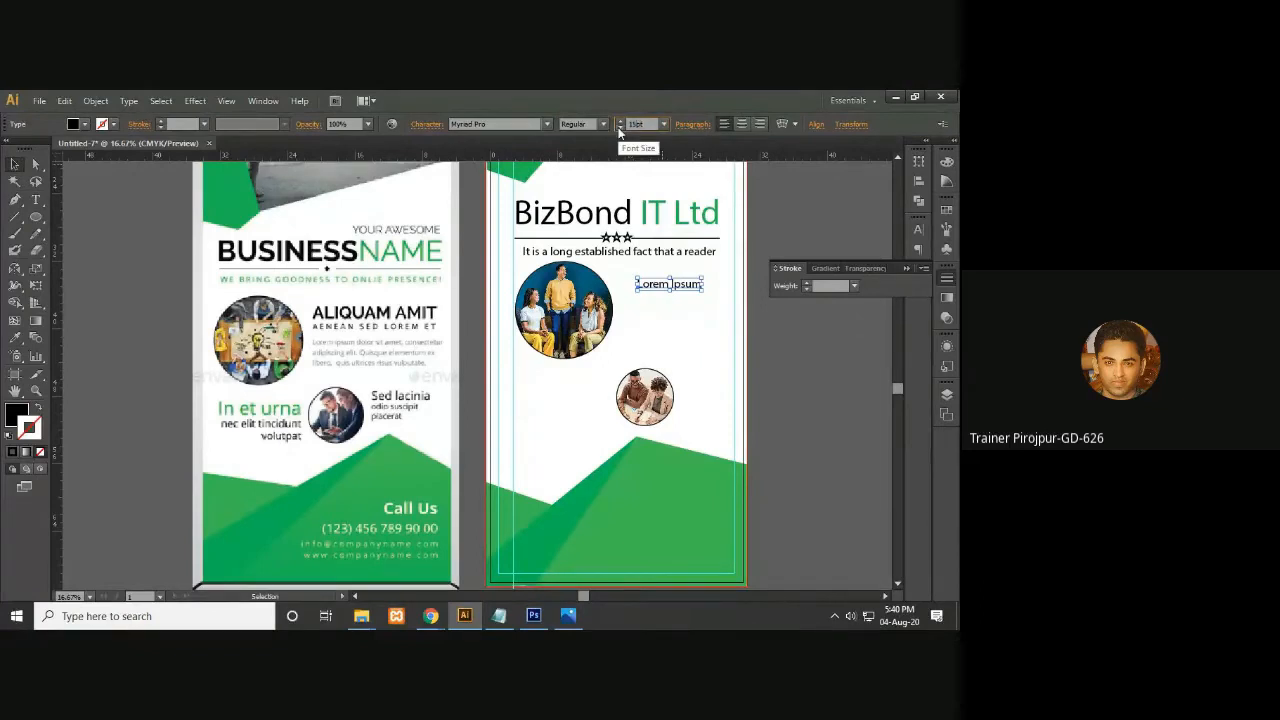
text(150pt)
key(Return)
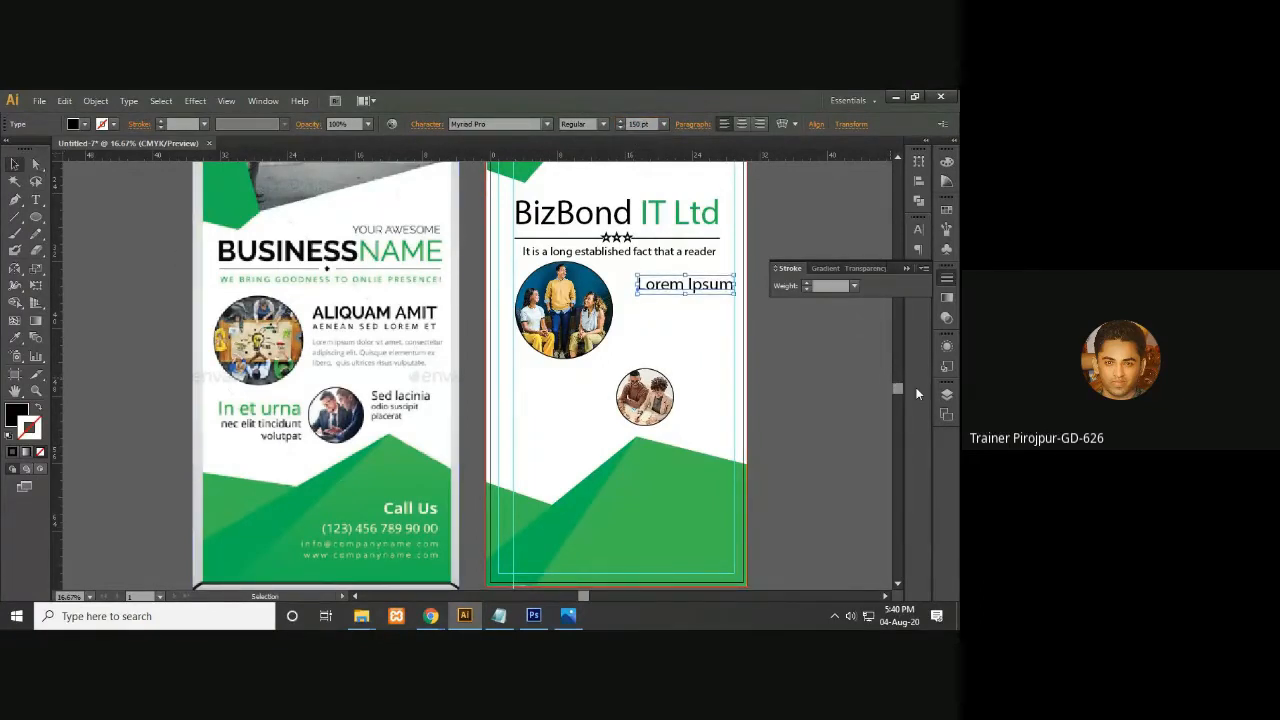
key(Left)
key(Left)
key(Left)
key(Left)
key(Left)
key(Left)
key(Left)
key(Left)
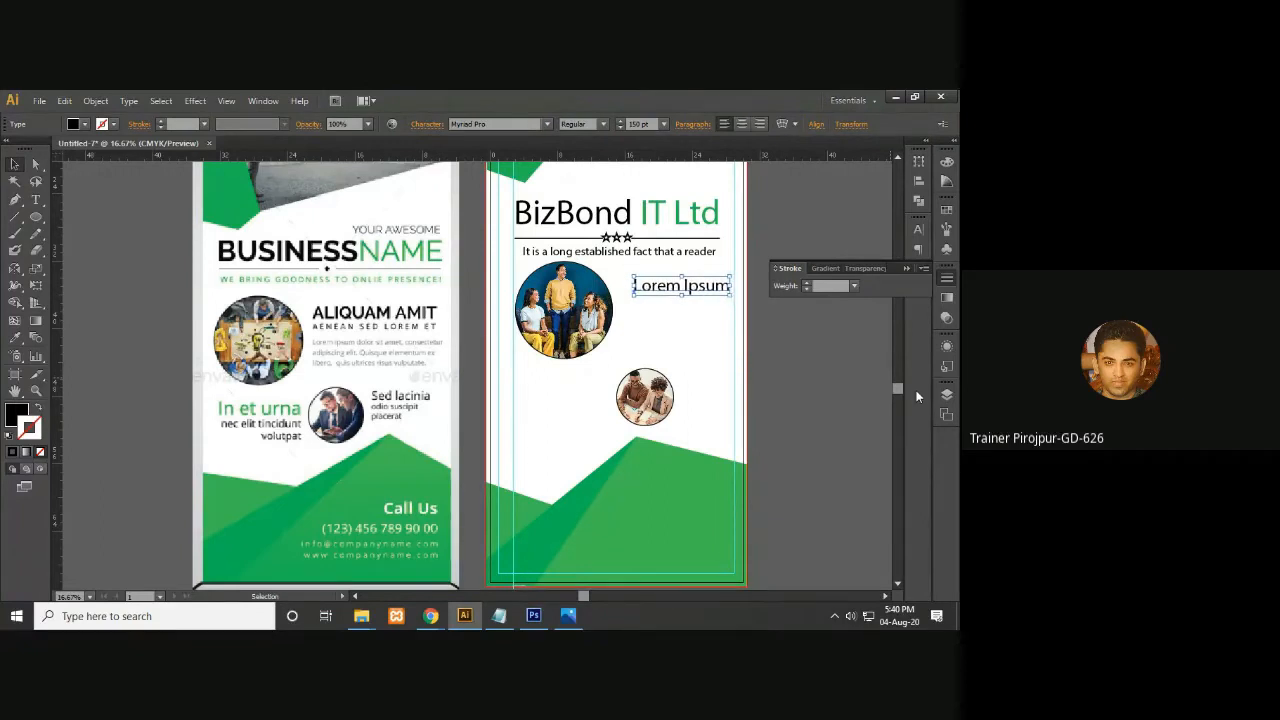
key(Left)
key(Left)
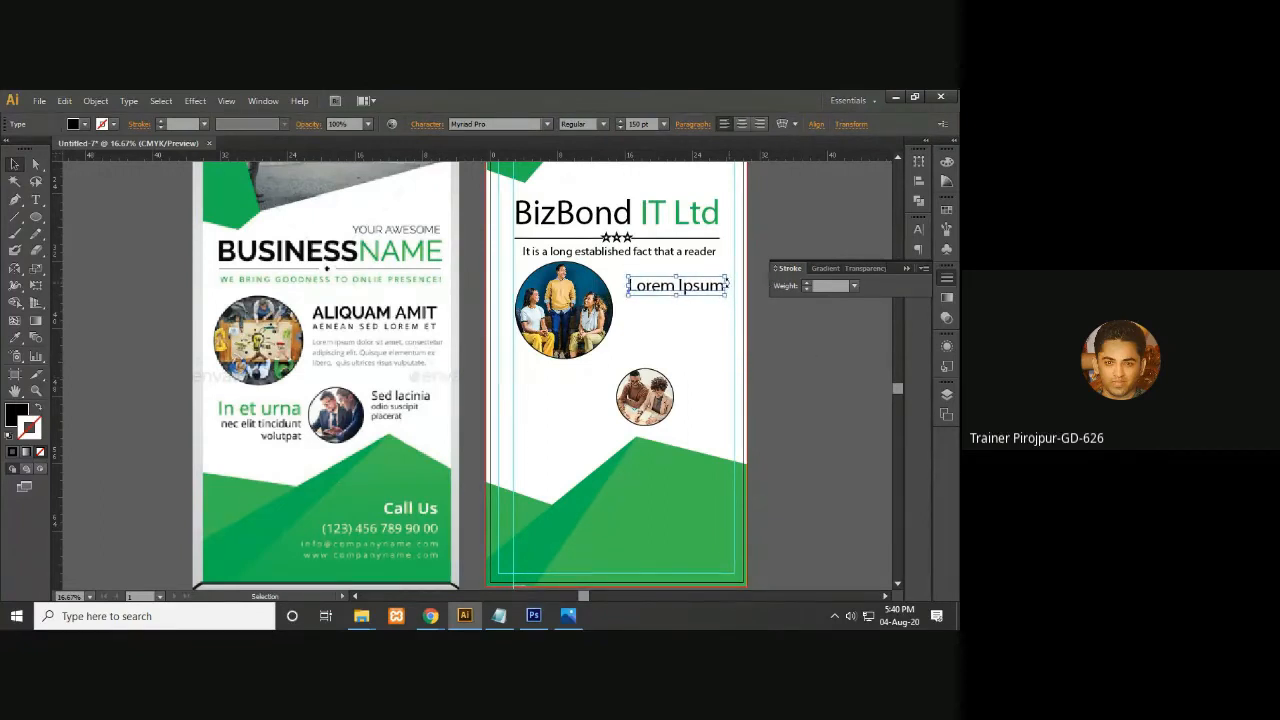
Scale the "Lorem Ipsum" text up proportionally to about 163 pt and nudge it slightly left
drag(729, 277, 737, 273)
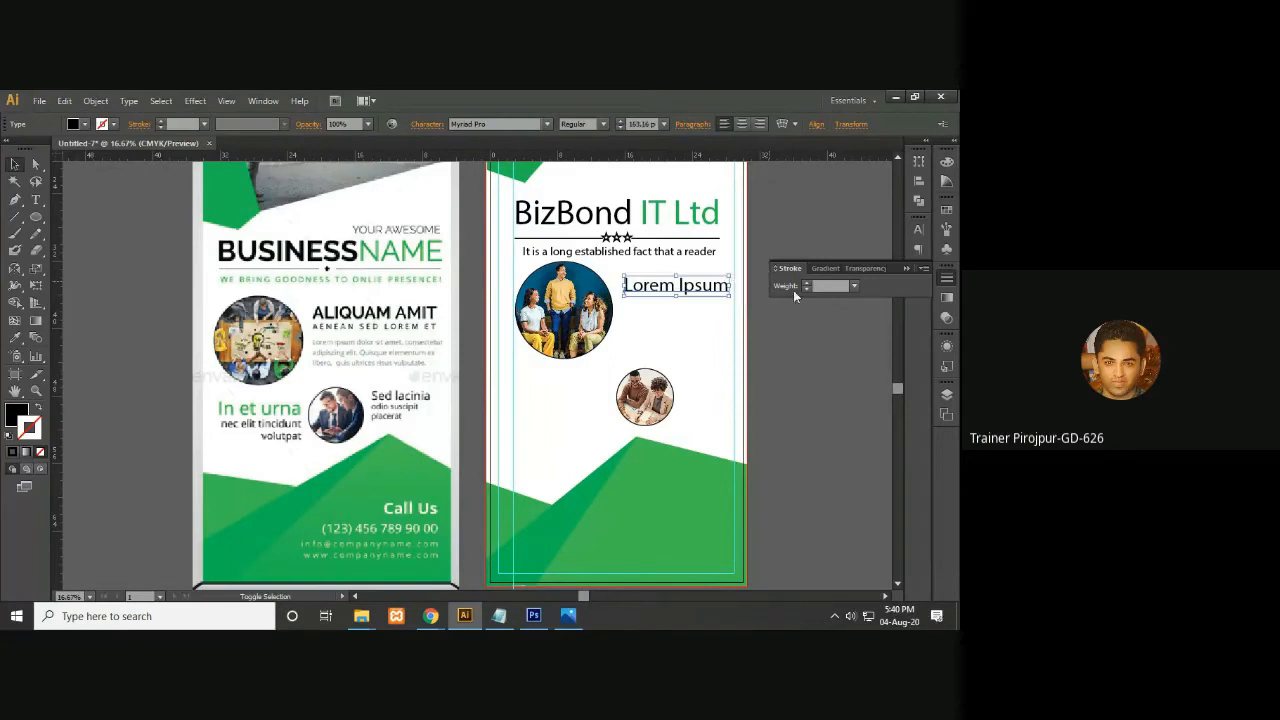
key(Left)
key(Left)
key(Left)
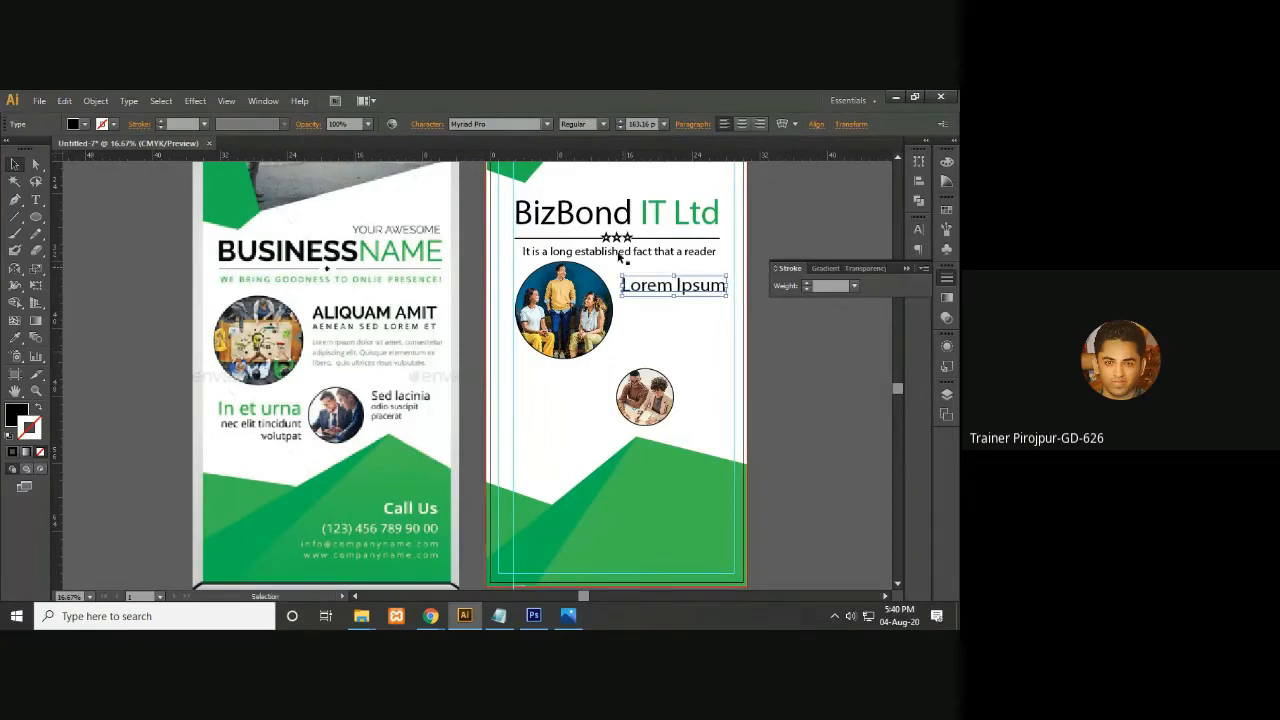
Set the "BizBond IT Ltd" heading's font style to Bold and deselect it
click(645, 215)
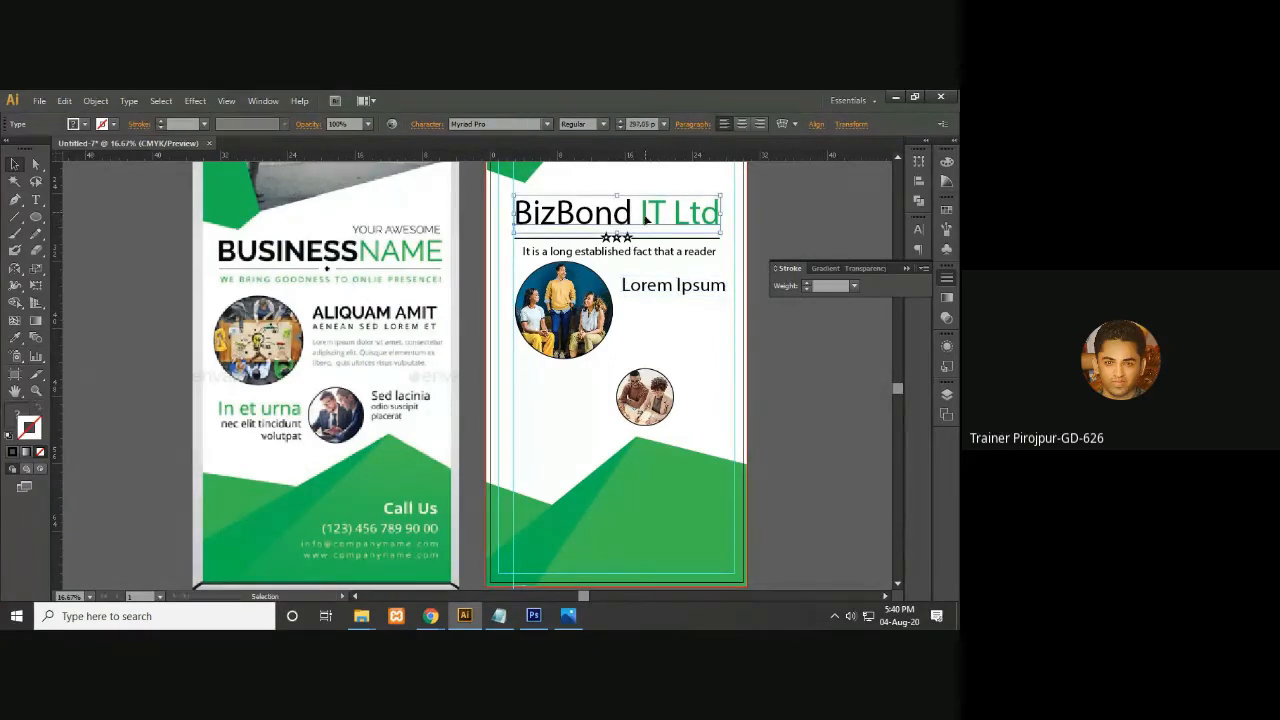
click(606, 124)
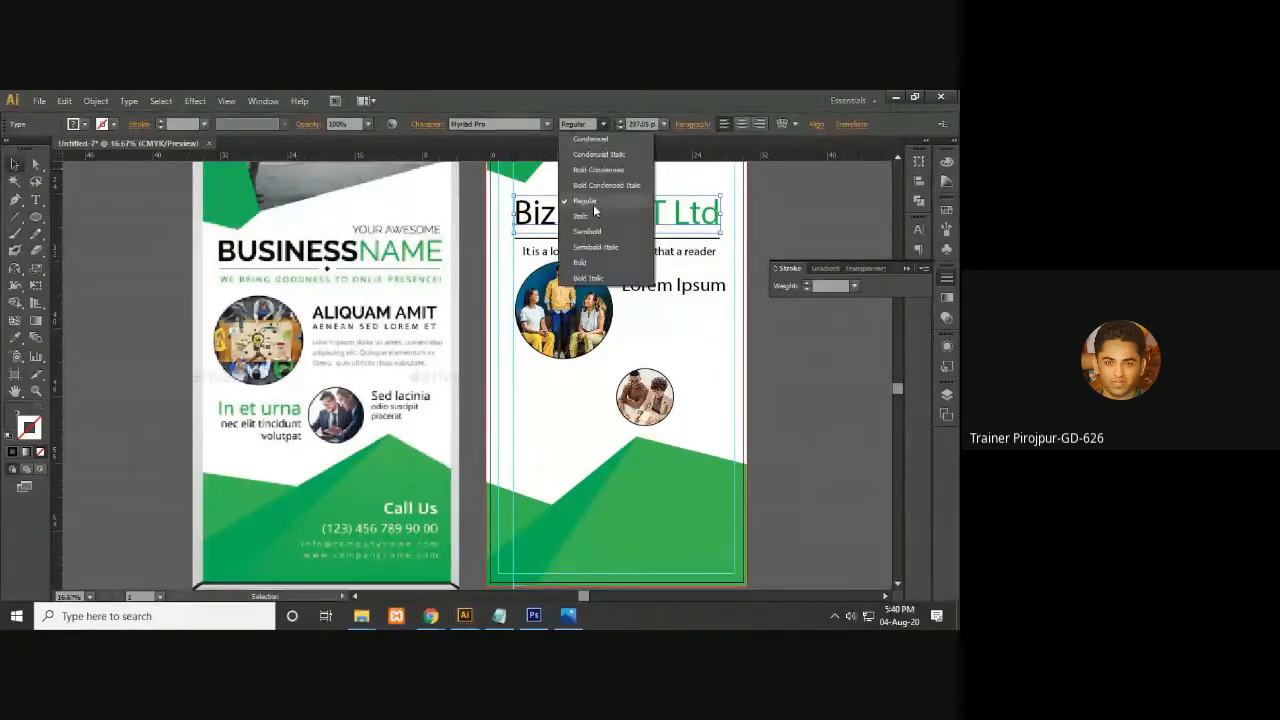
click(591, 261)
click(832, 327)
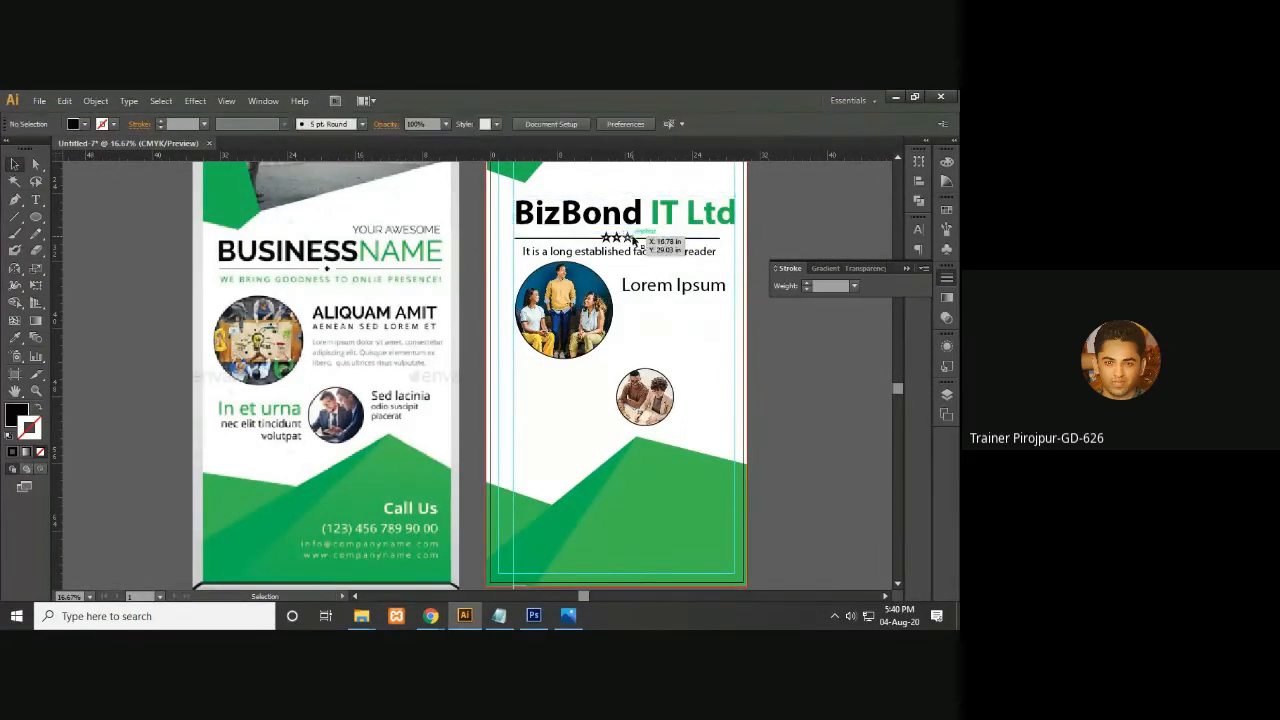
click(670, 226)
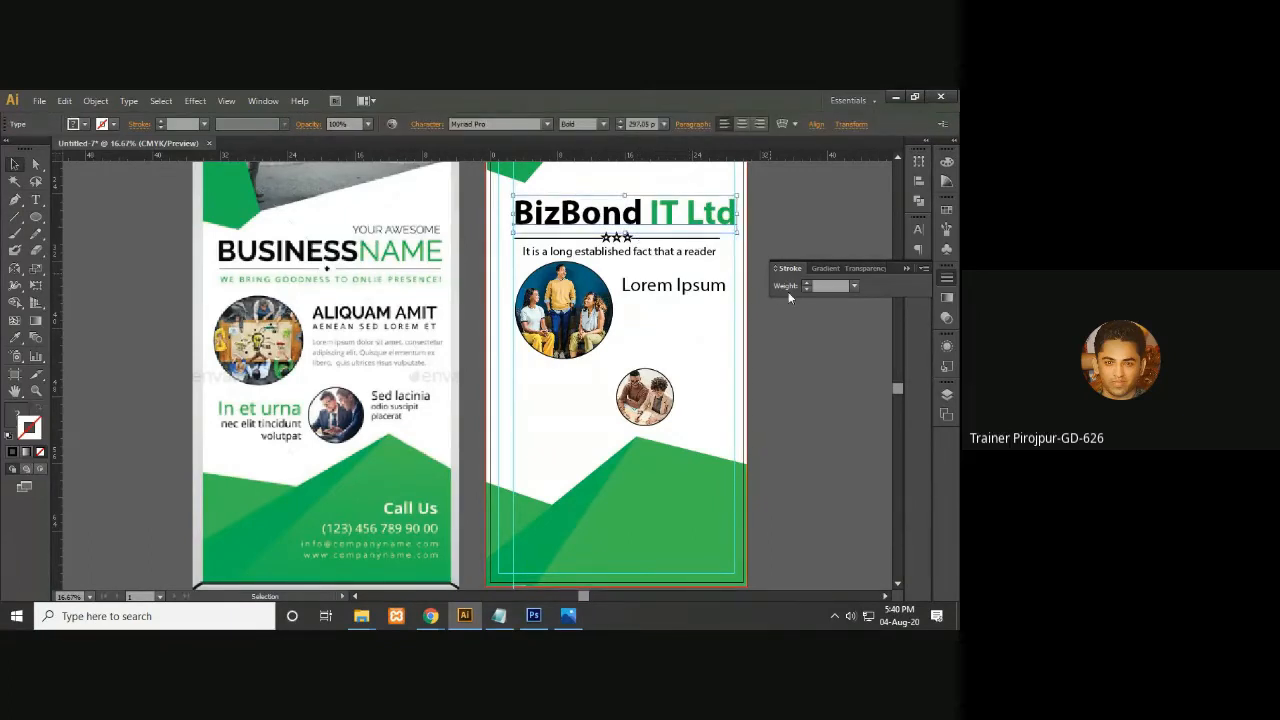
click(824, 328)
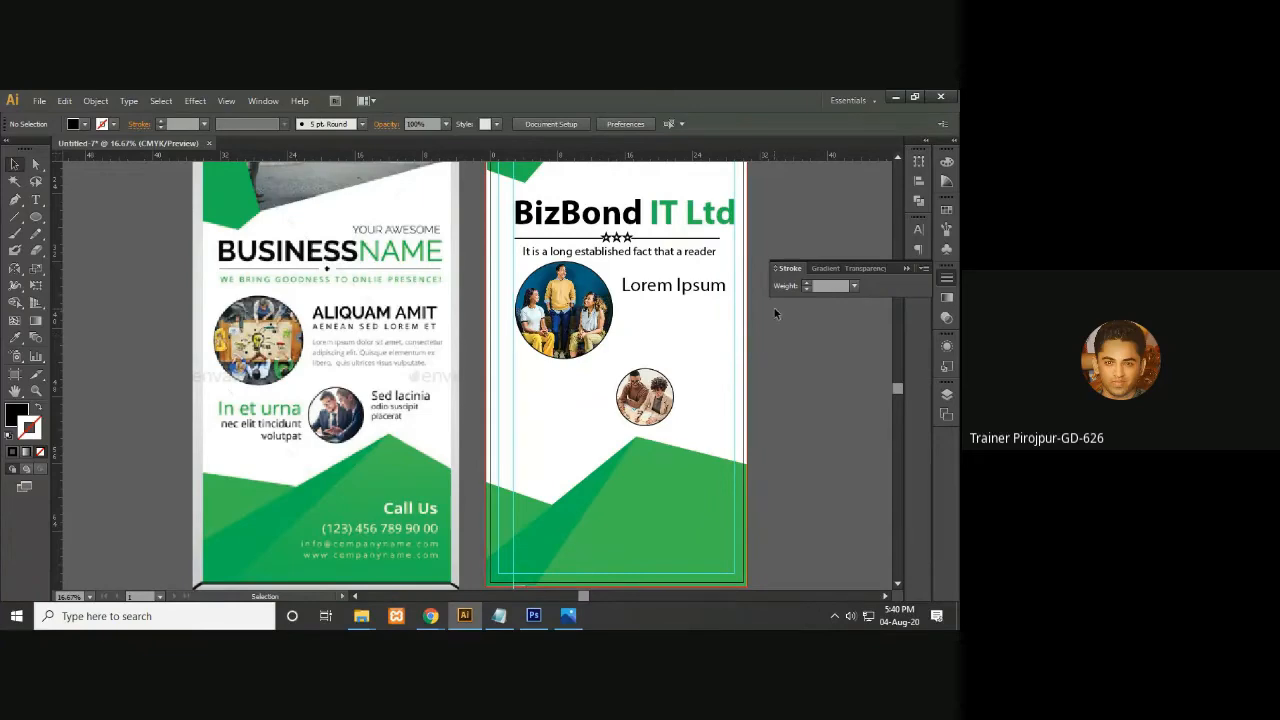
Shift the divider line right of the stars rightward until it ends level with the bold heading, and deselect it
key(ctrl+plus)
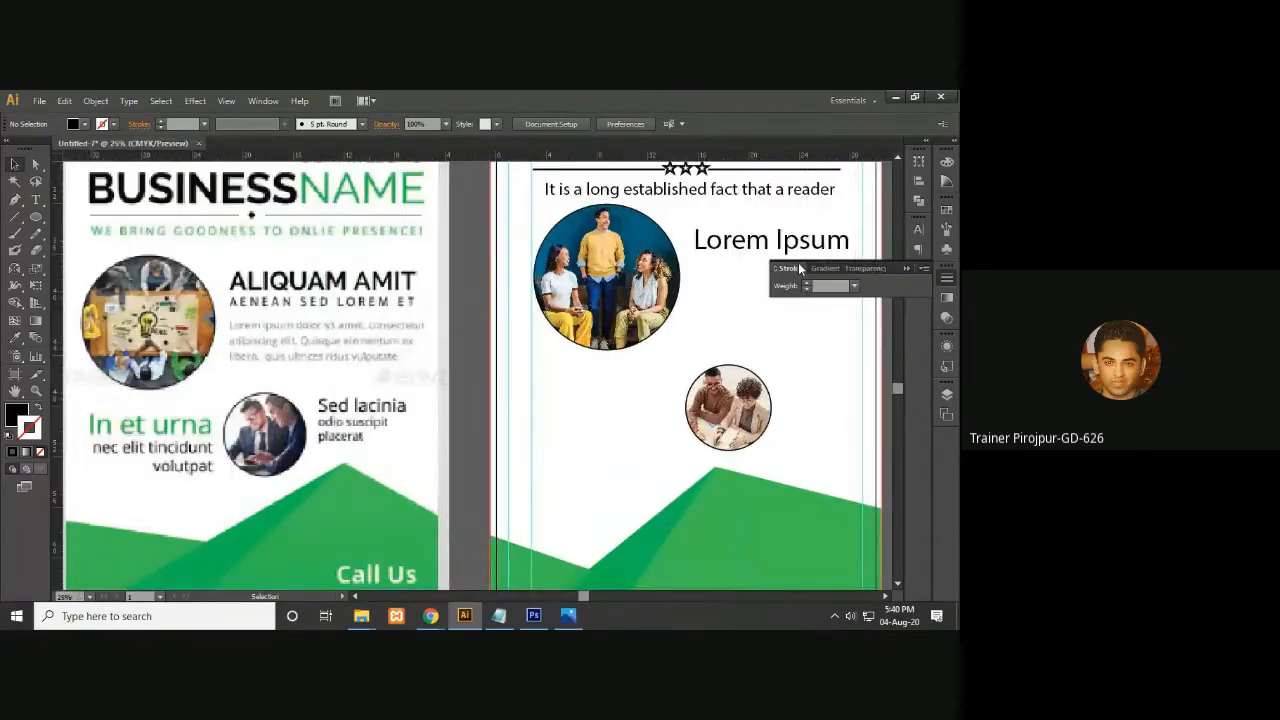
drag(710, 295, 617, 455)
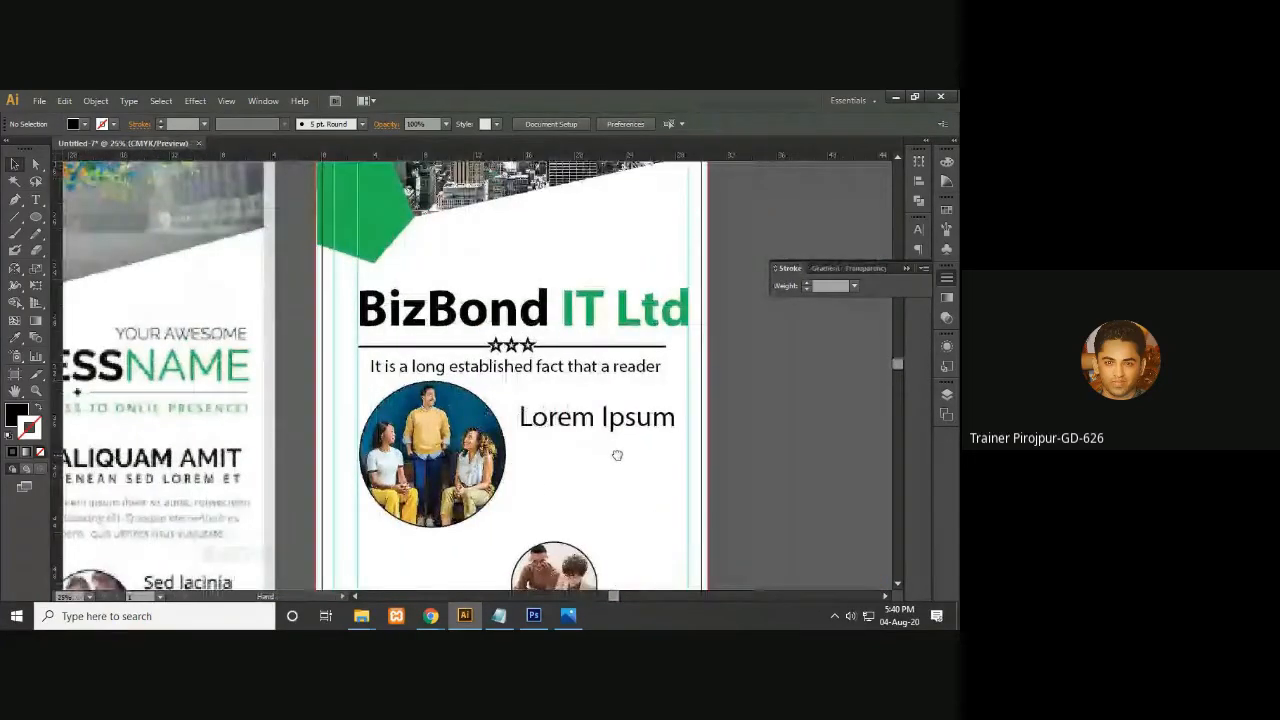
click(620, 347)
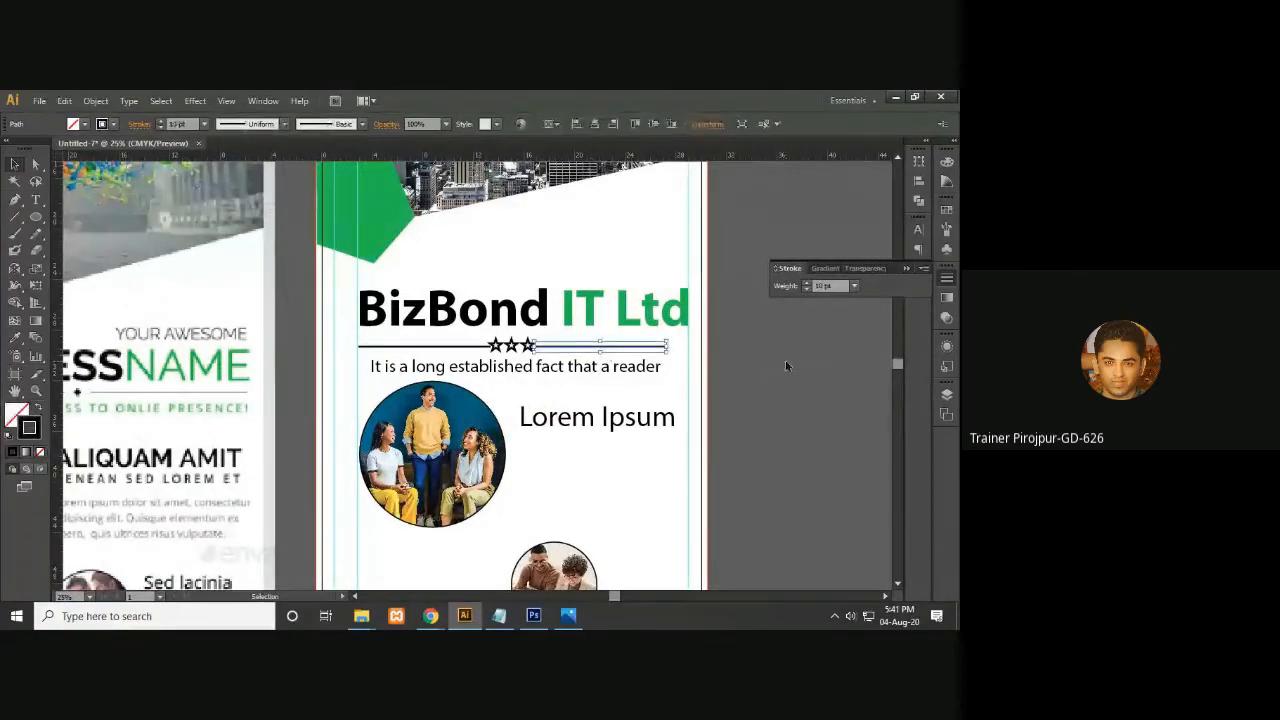
key(shift+Right)
key(shift+Right)
key(shift+Right)
key(shift+Right)
key(shift+Right)
key(shift+Right)
key(shift+Right)
key(shift+Right)
key(shift+Right)
key(shift+Right)
key(shift+Right)
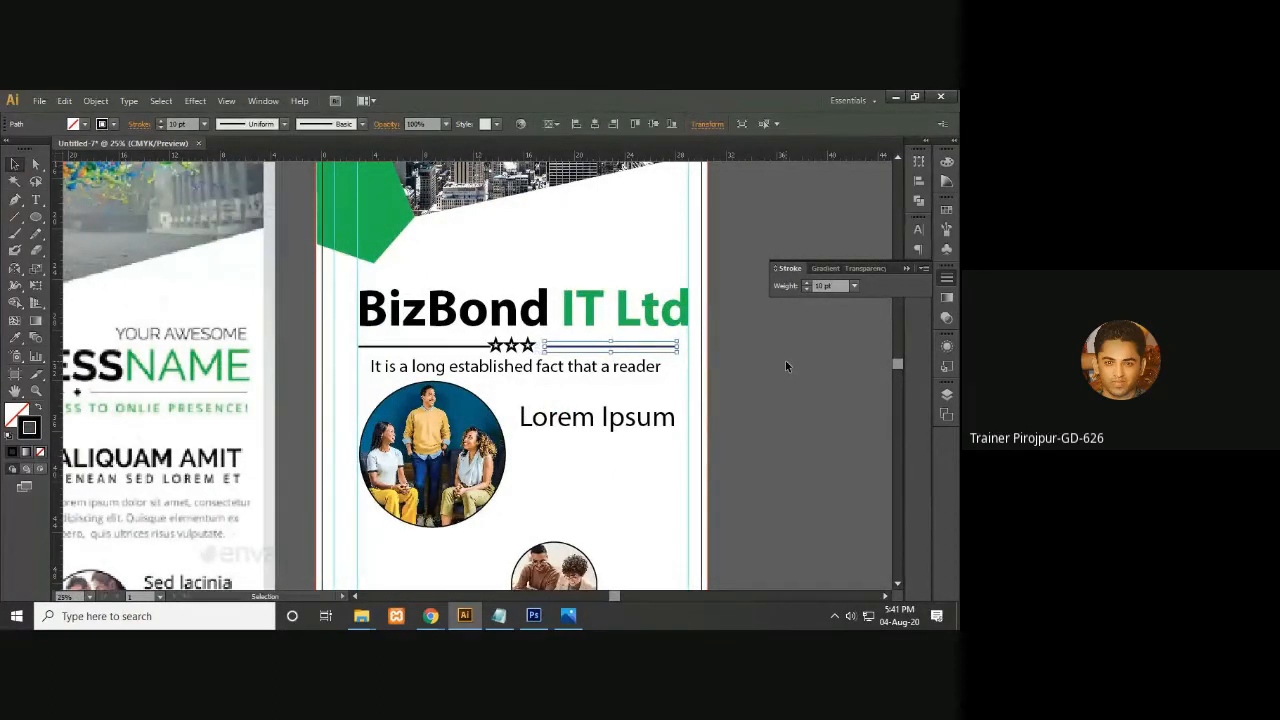
key(shift+Right)
key(shift+Right)
key(shift+Right)
key(shift+Right)
click(781, 370)
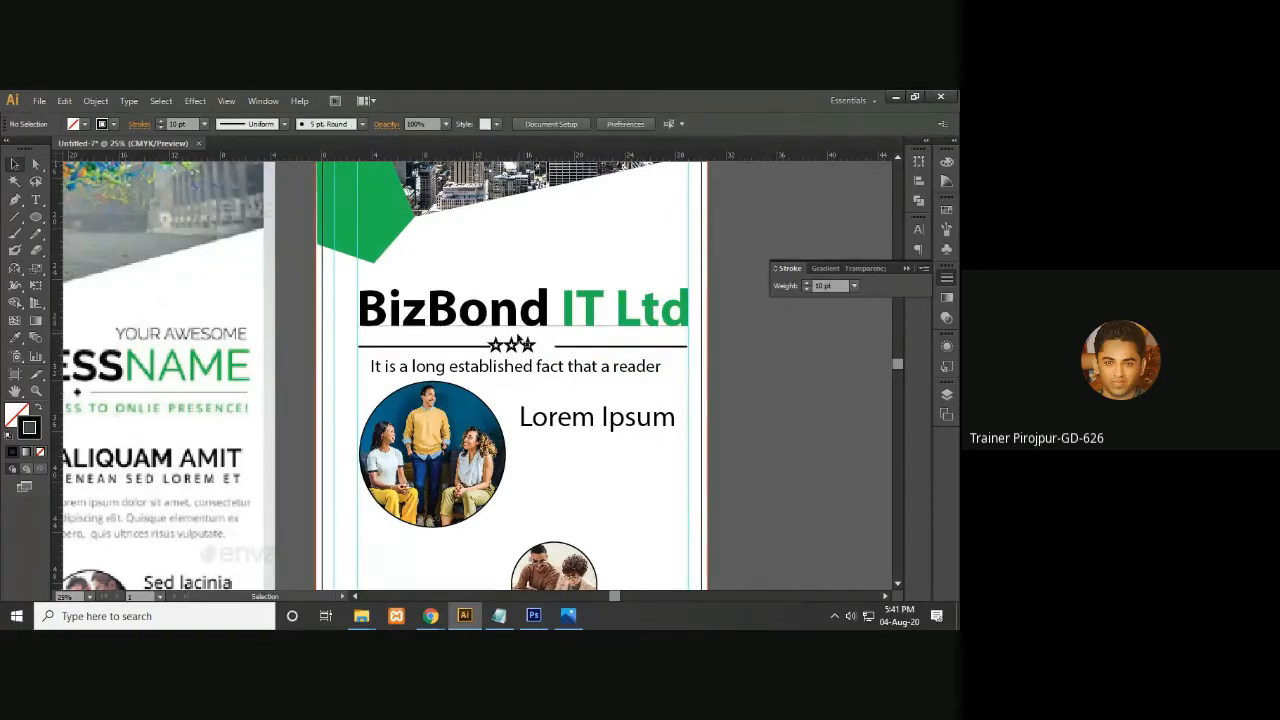
Select the three stars, nudge them right to centre them in the gap between the divider lines, and deselect them
drag(529, 347, 496, 350)
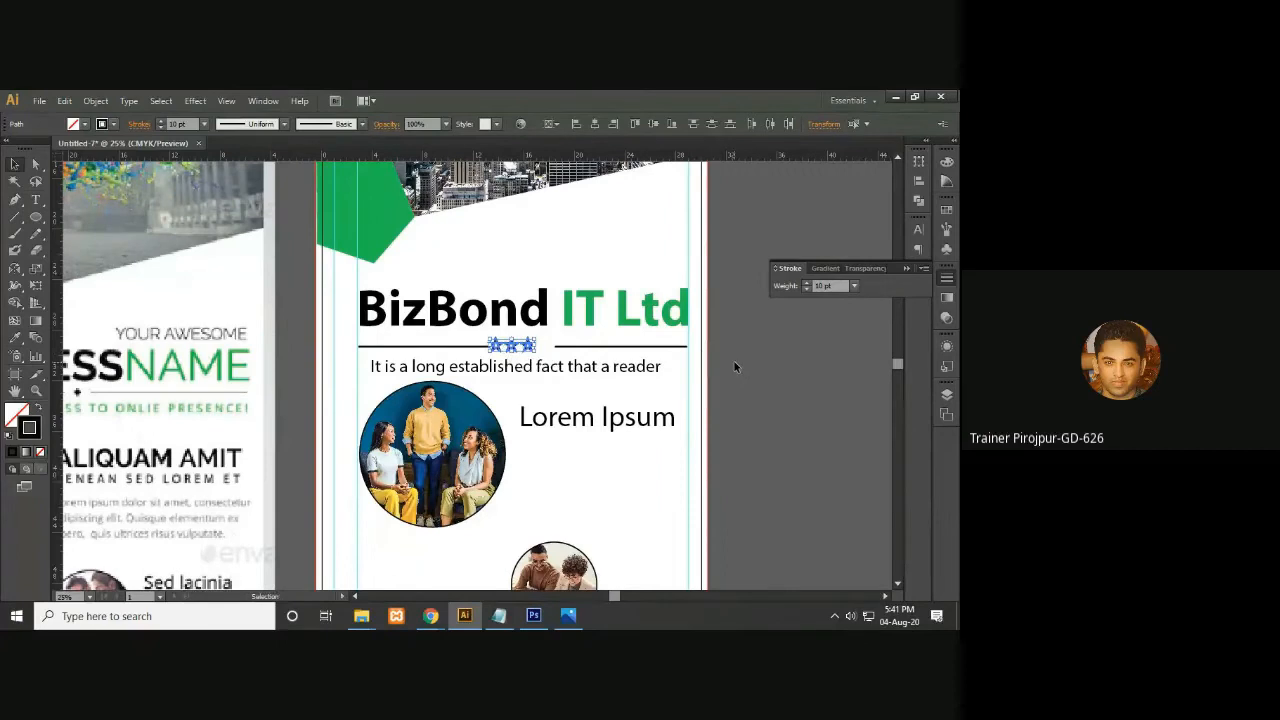
key(Right)
key(Right)
key(Right)
key(Right)
key(Right)
key(Right)
key(Right)
key(Right)
key(Right)
key(Right)
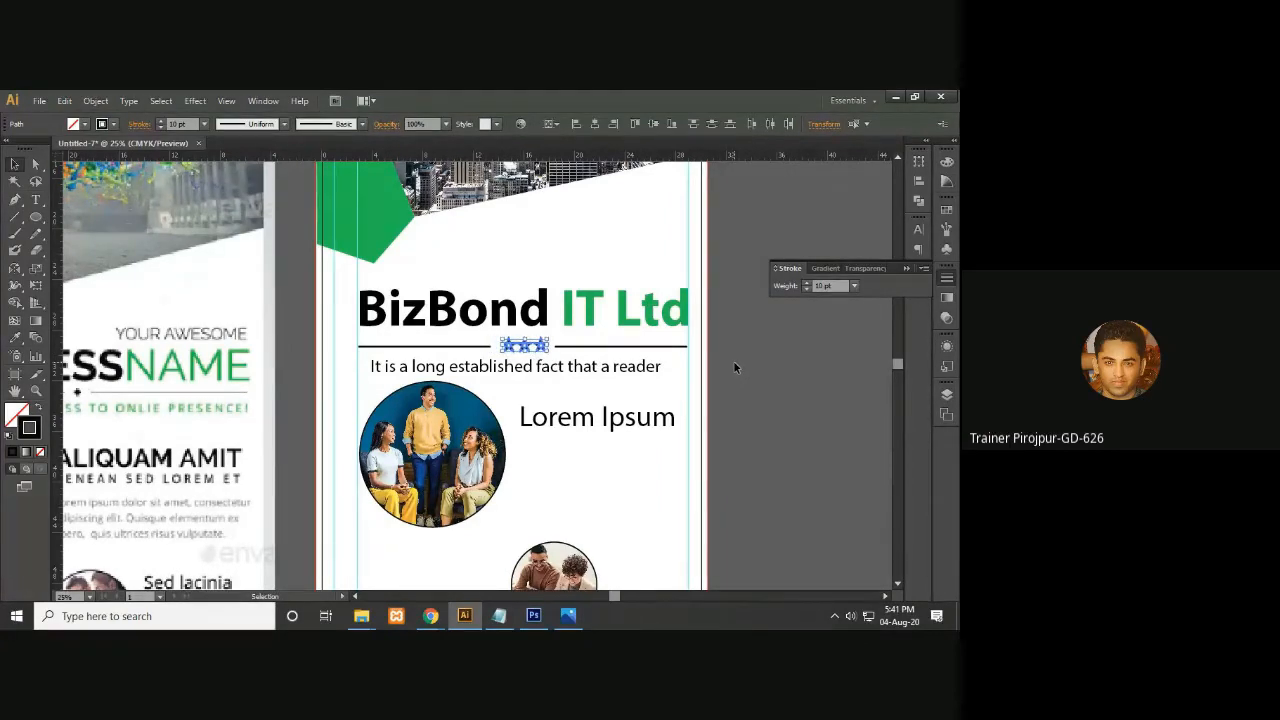
click(764, 376)
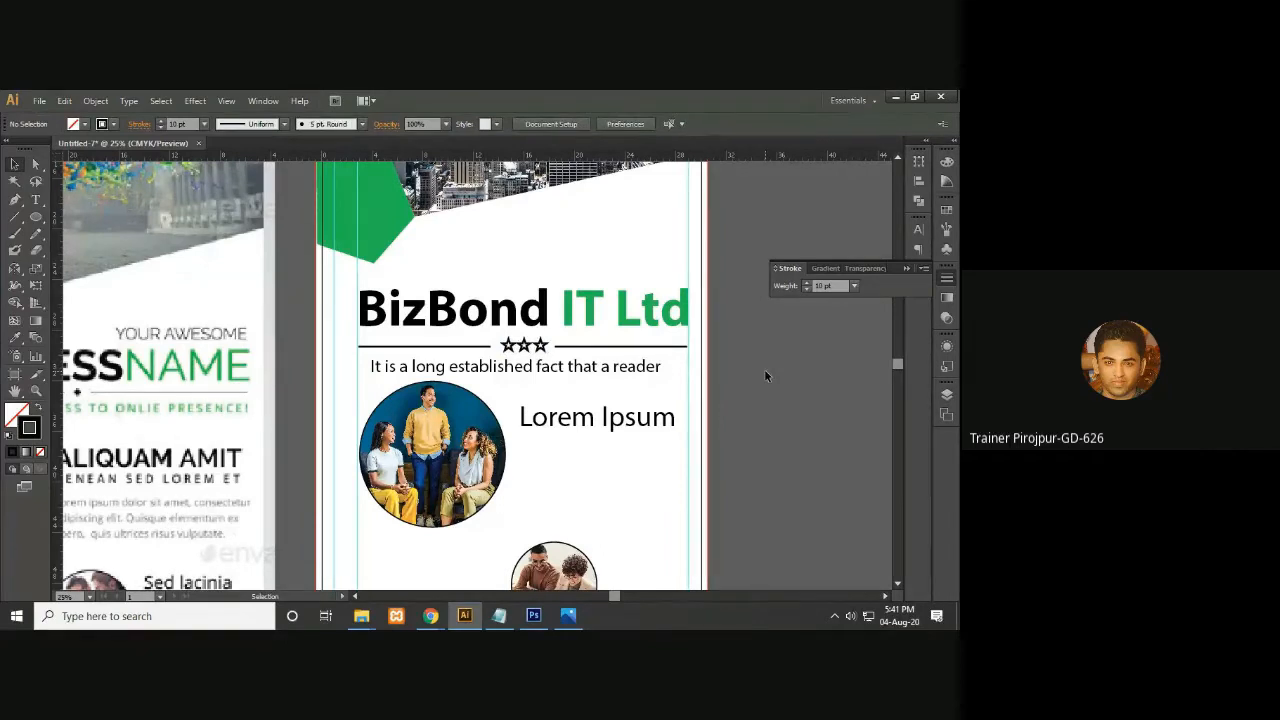
click(660, 318)
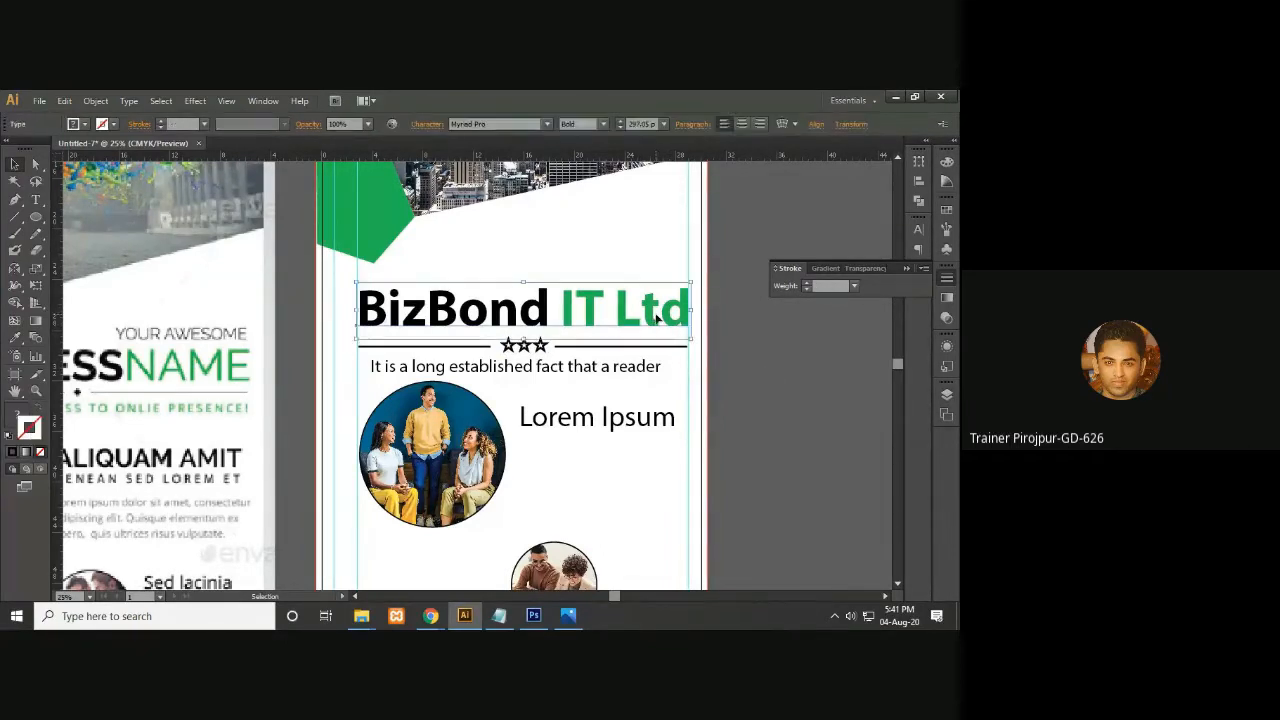
click(762, 396)
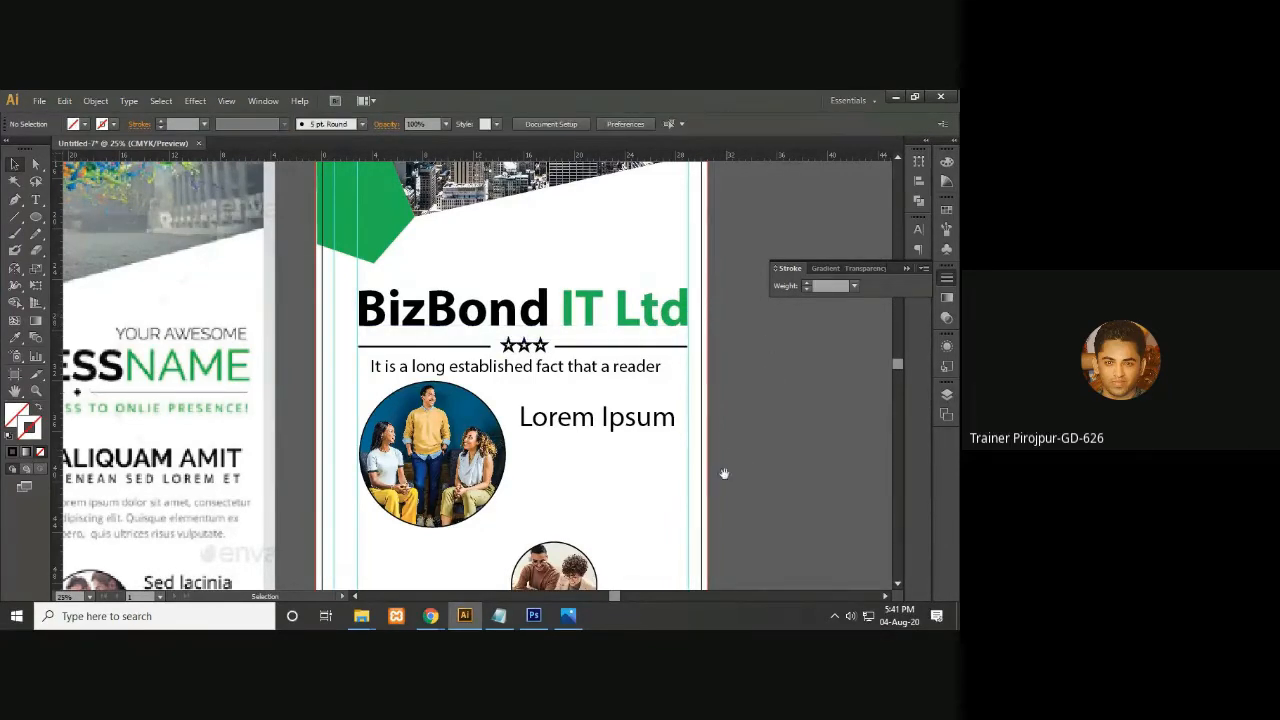
drag(724, 473, 730, 398)
click(624, 253)
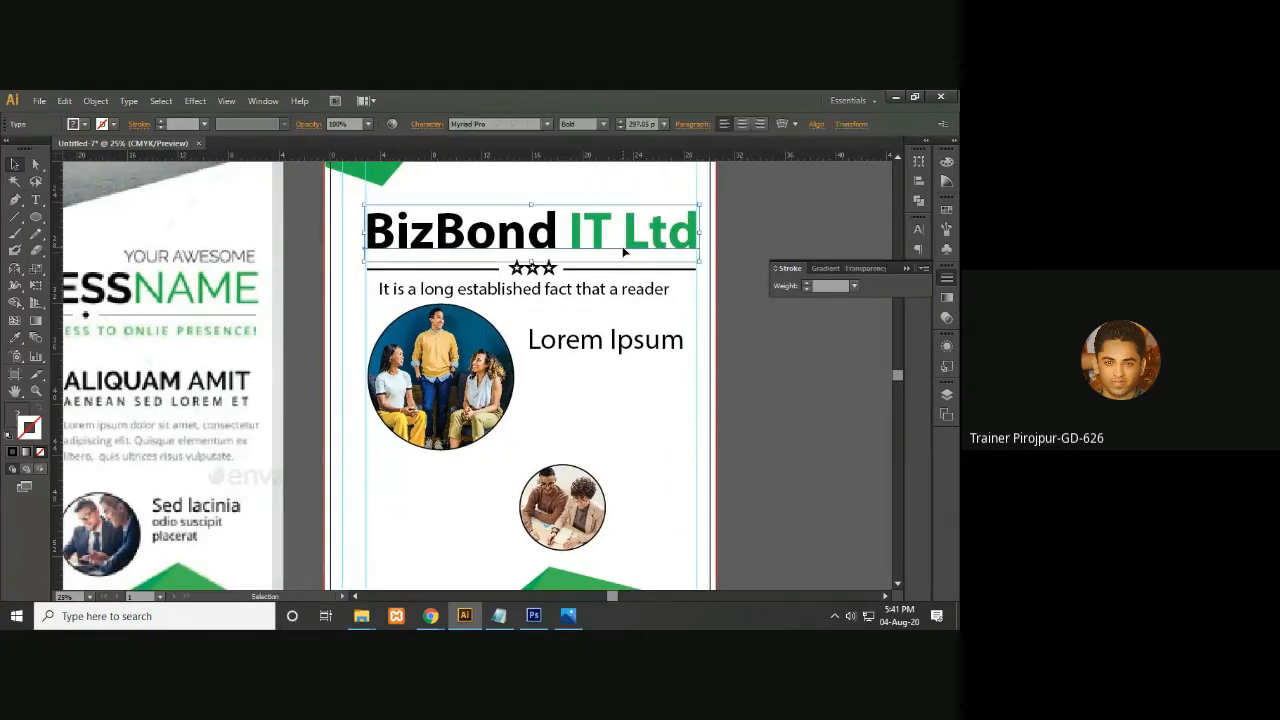
click(764, 368)
Enlarge the "Lorem Ipsum" text from its centre to about 178 pt and deselect it
click(632, 345)
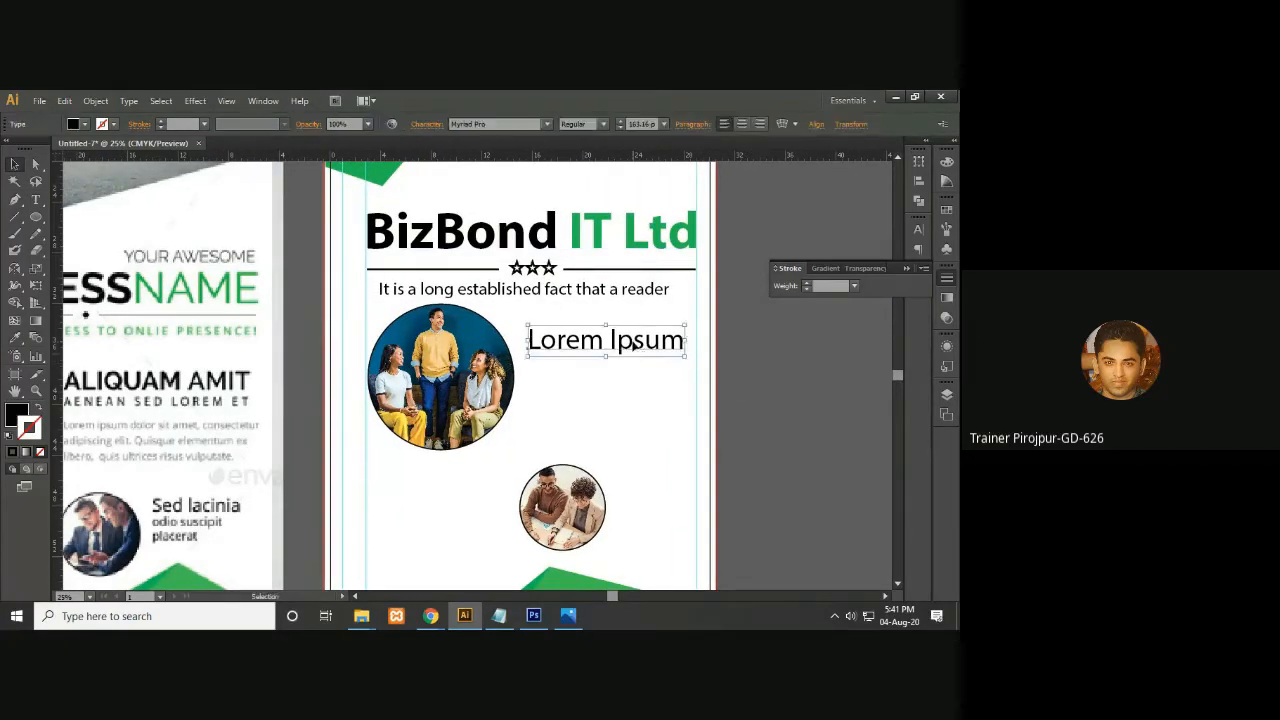
drag(684, 324, 695, 324)
click(767, 363)
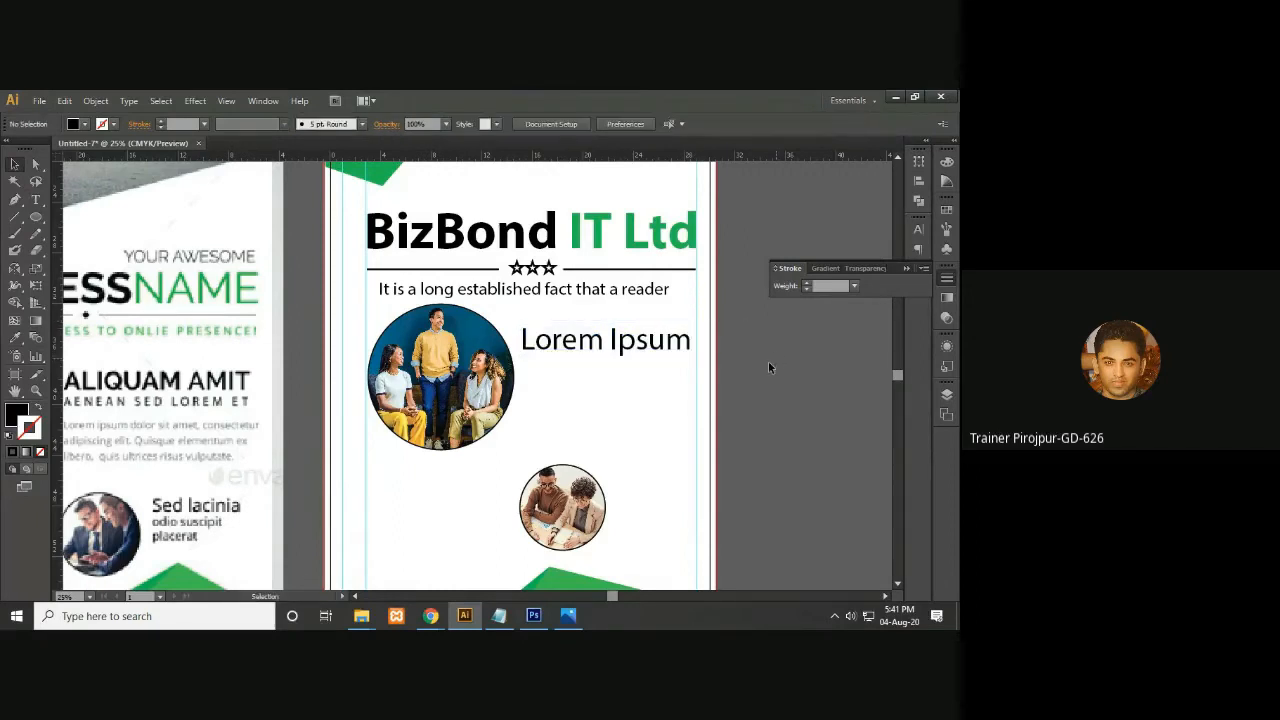
Set the "Lorem Ipsum" subheading's font style to Bold
click(644, 339)
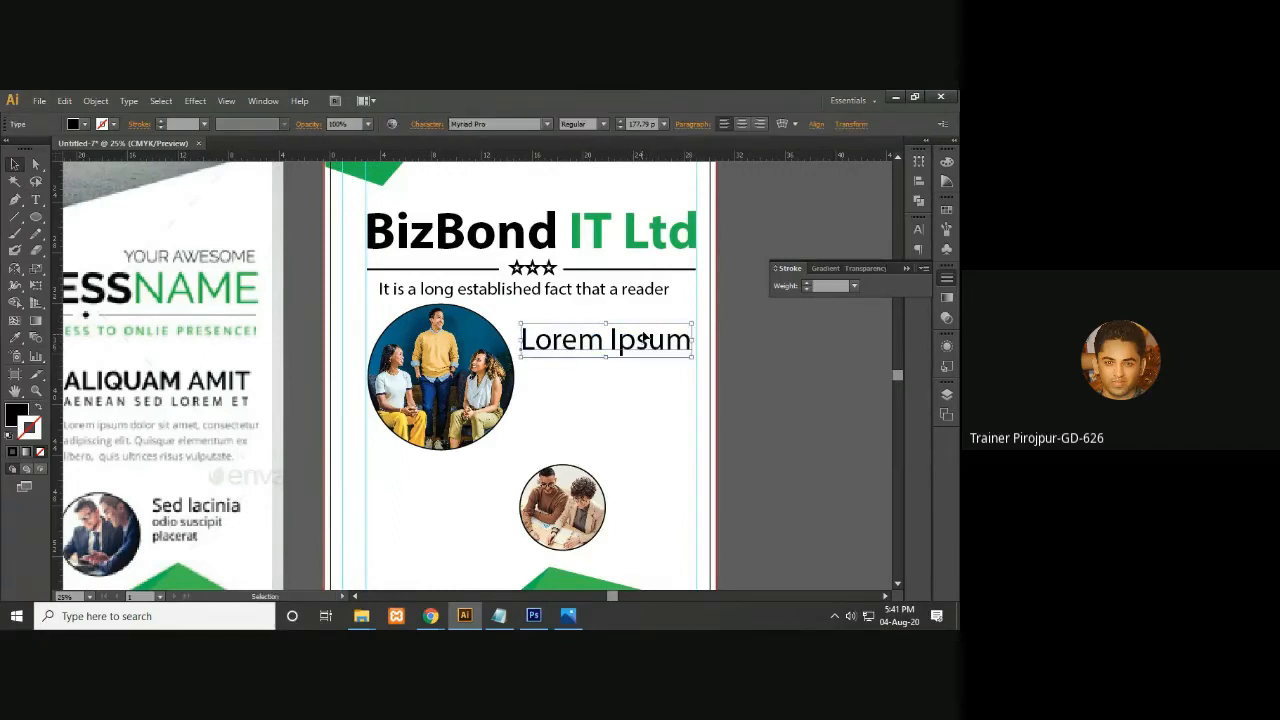
key(ctrl+minus)
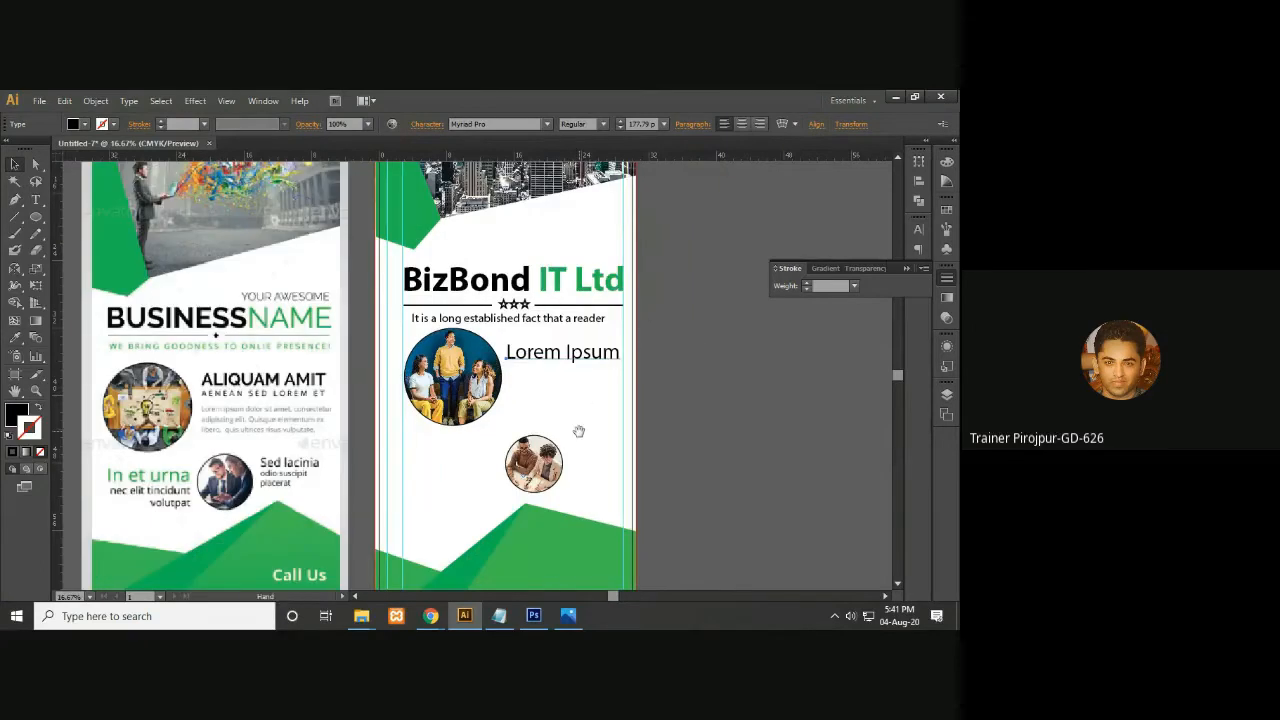
scroll(620, 350, down, 1)
click(596, 341)
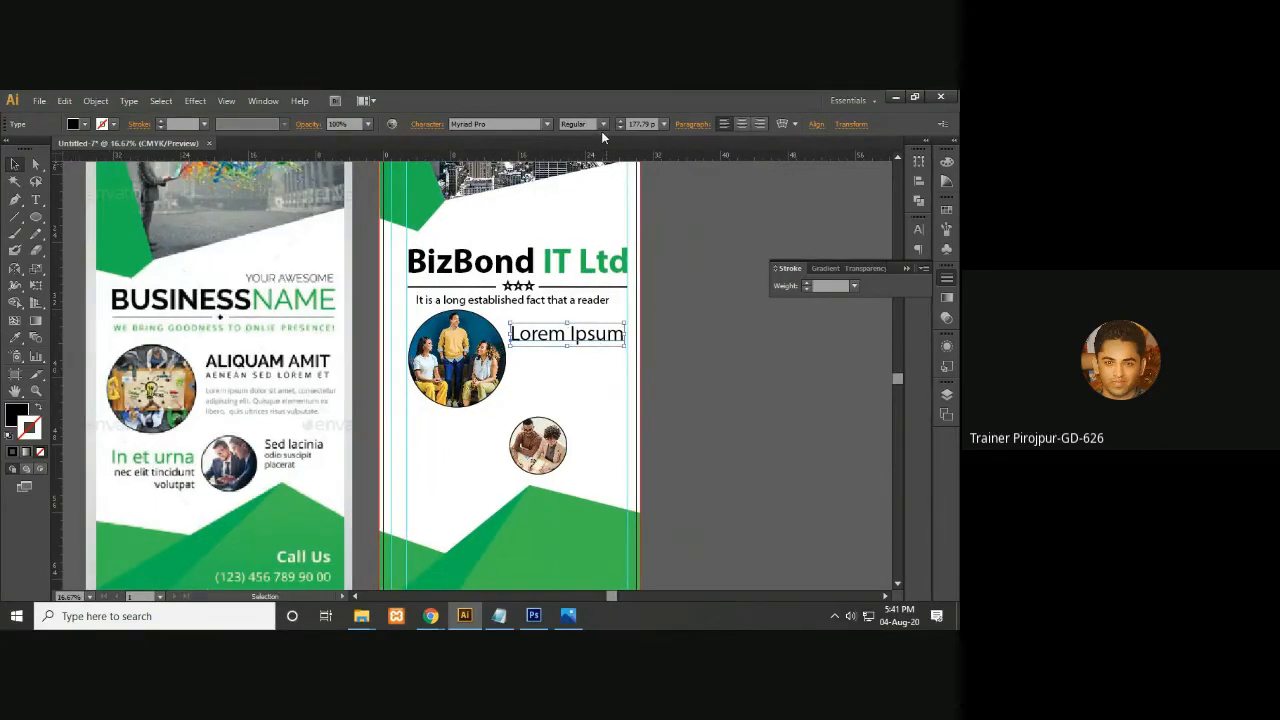
click(602, 126)
click(588, 262)
key(Escape)
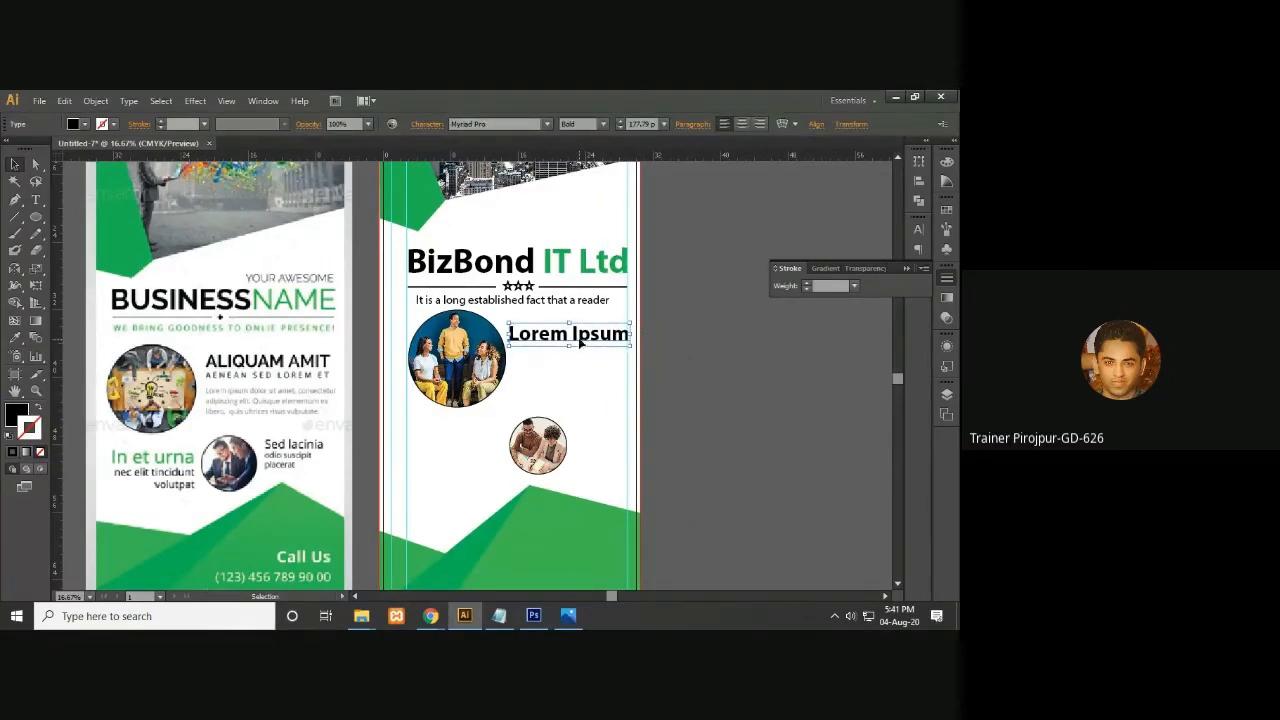
Reduce the "Lorem Ipsum" subheading's font size to 166 pt so it stays inside the margin guide
click(642, 124)
key(Down)
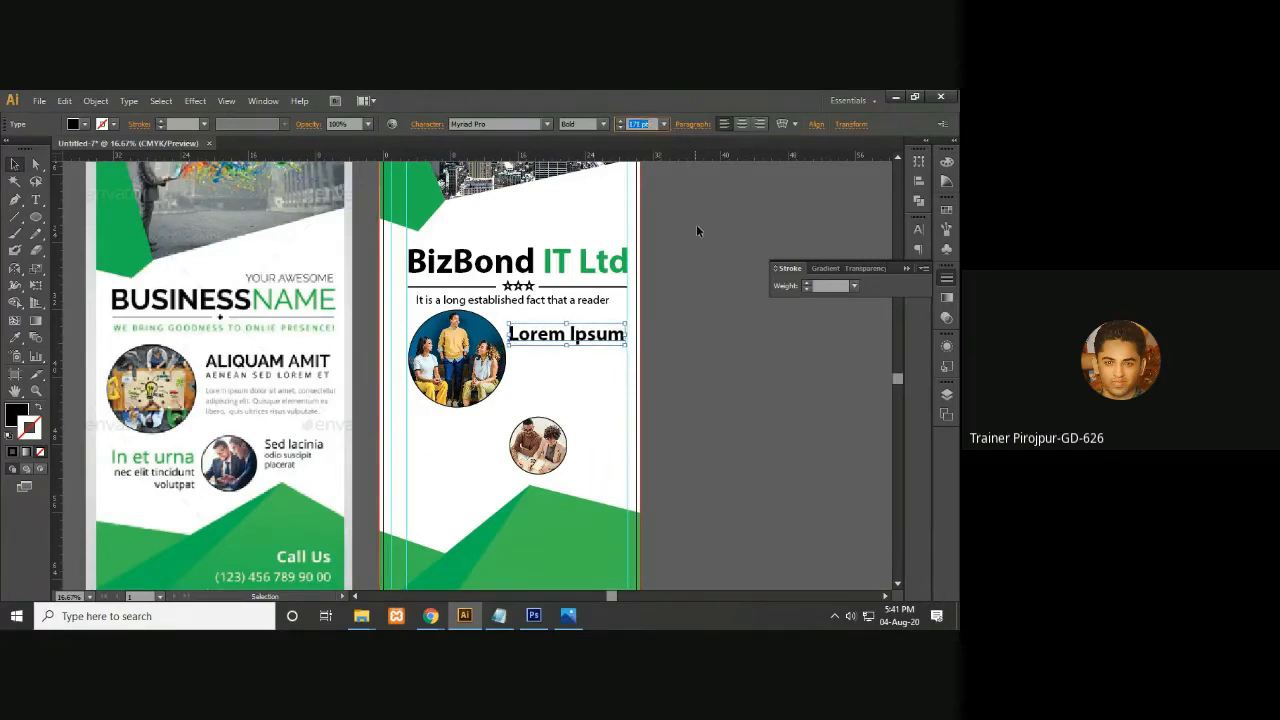
key(Down)
click(597, 338)
key(Escape)
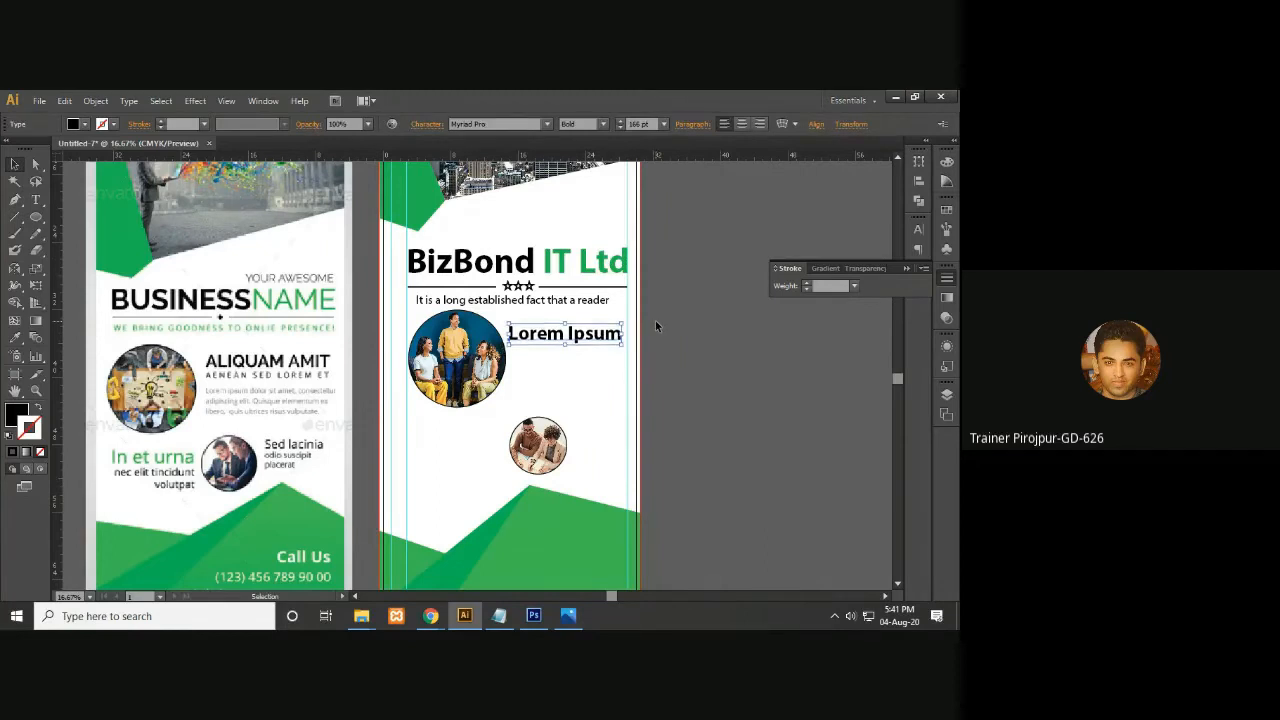
Nudge the circular group photo slightly down, away from the tagline
click(458, 378)
key(Down)
key(Down)
key(Down)
key(Down)
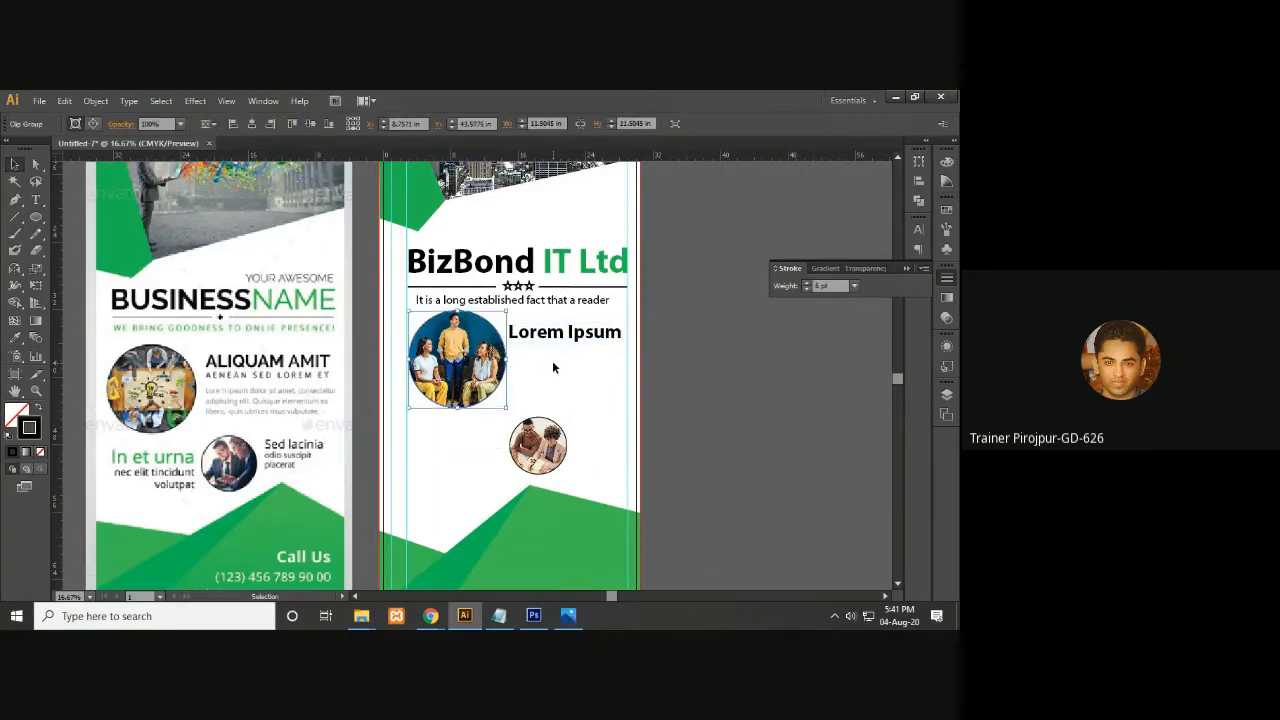
Nudge the "Lorem Ipsum" subheading up until it sits near the top of the group photo, and deselect it
click(563, 339)
key(Up)
key(Up)
key(Up)
key(Up)
key(Up)
key(Up)
key(Up)
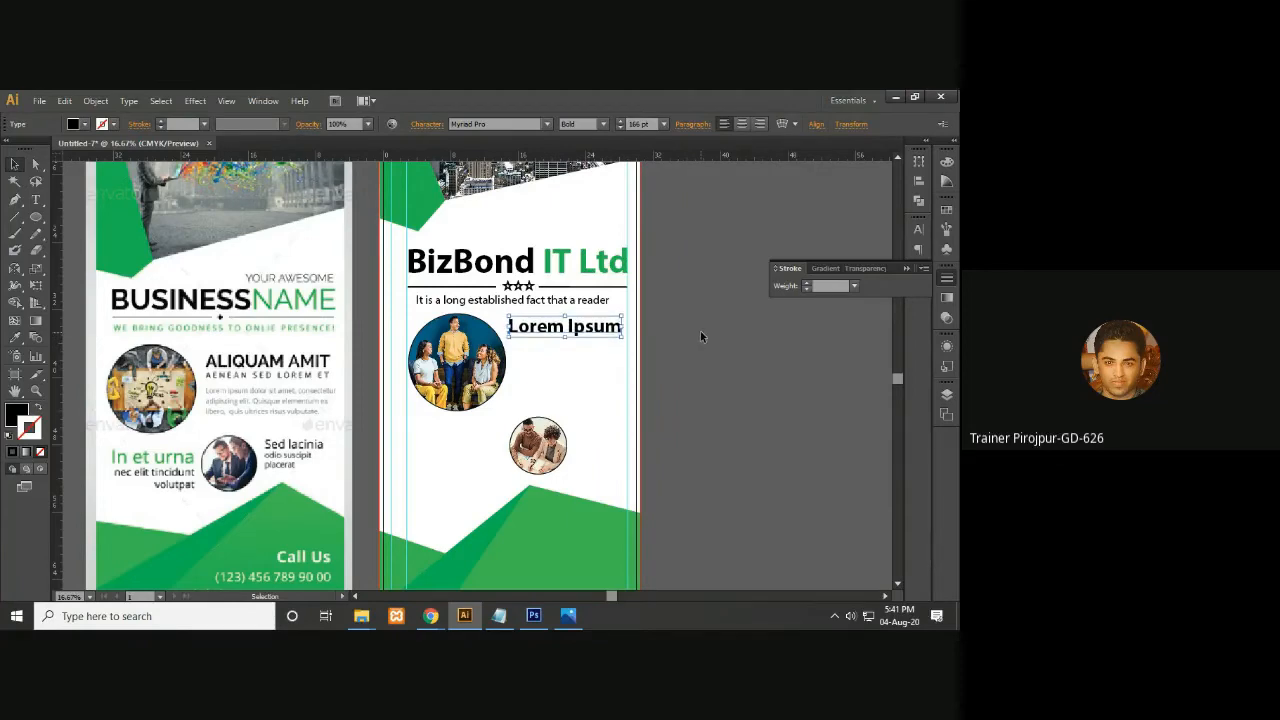
click(555, 350)
Switch to Chrome's Lorem Ipsum page and clear the heading selection there
mouse_move(430, 616)
click(363, 585)
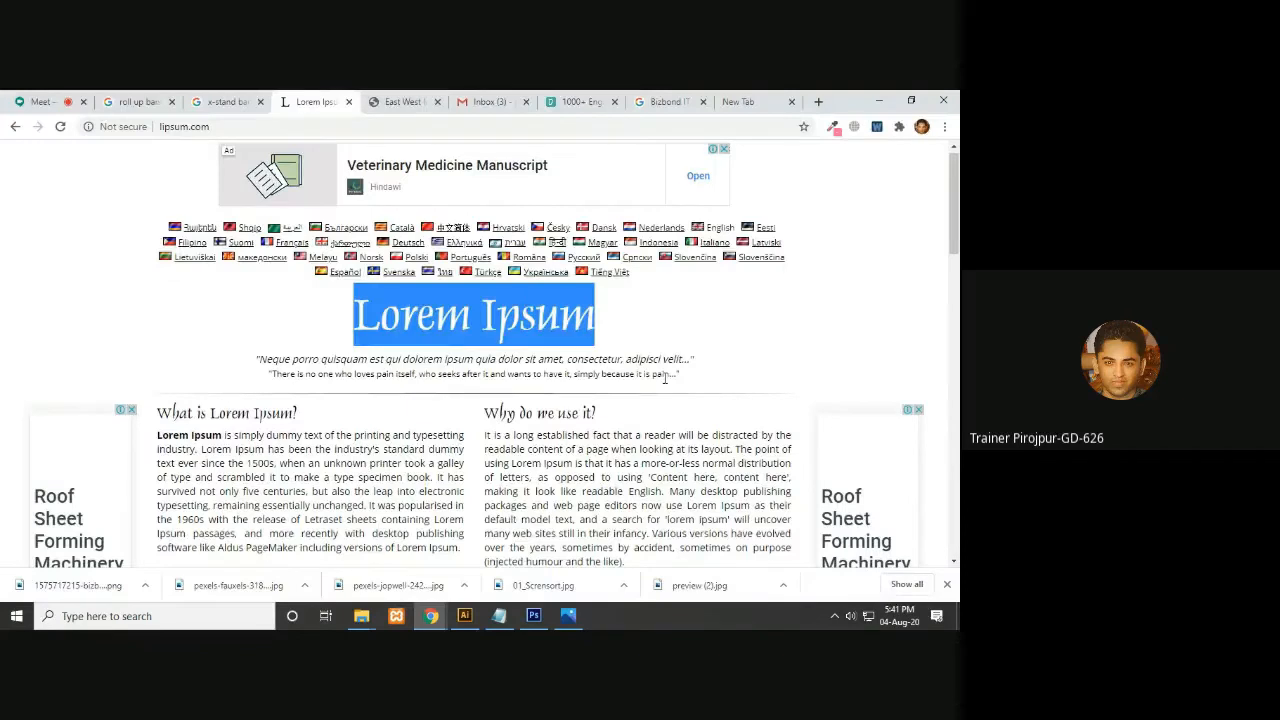
click(598, 434)
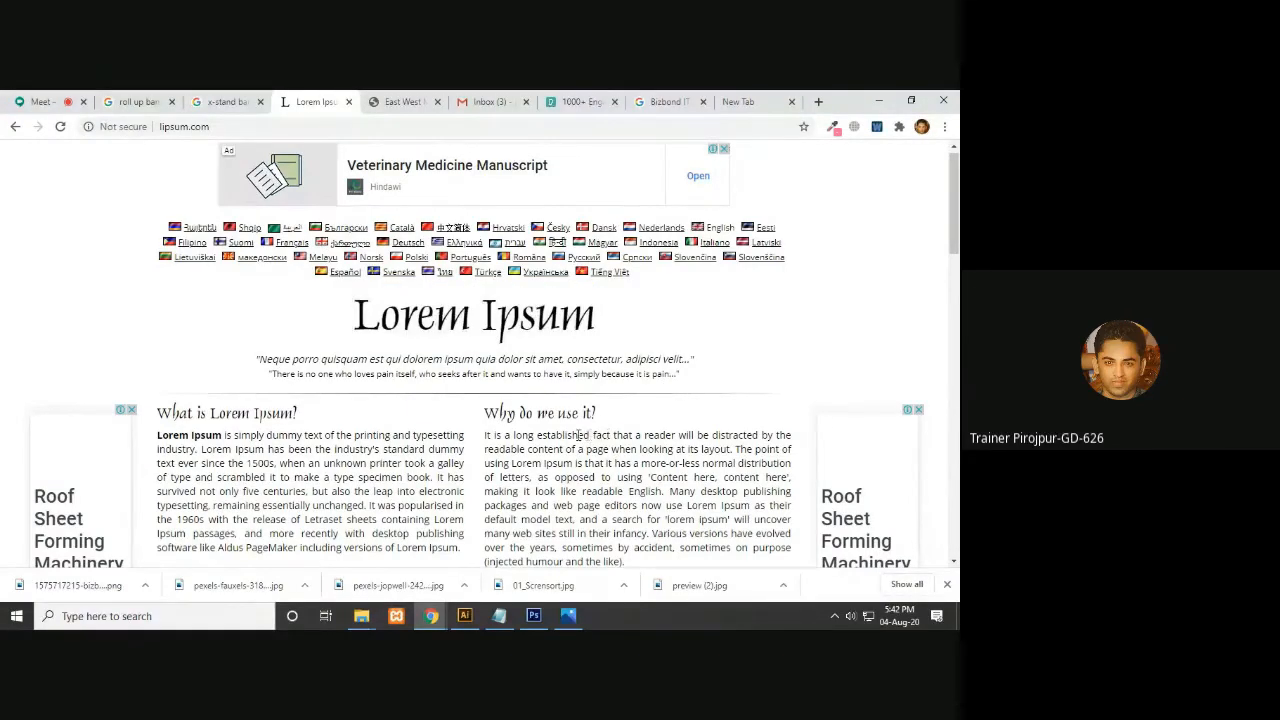
Copy the phrase "It is a long established" from the "Why do we use it?" paragraph and switch to Illustrator
drag(579, 435, 488, 437)
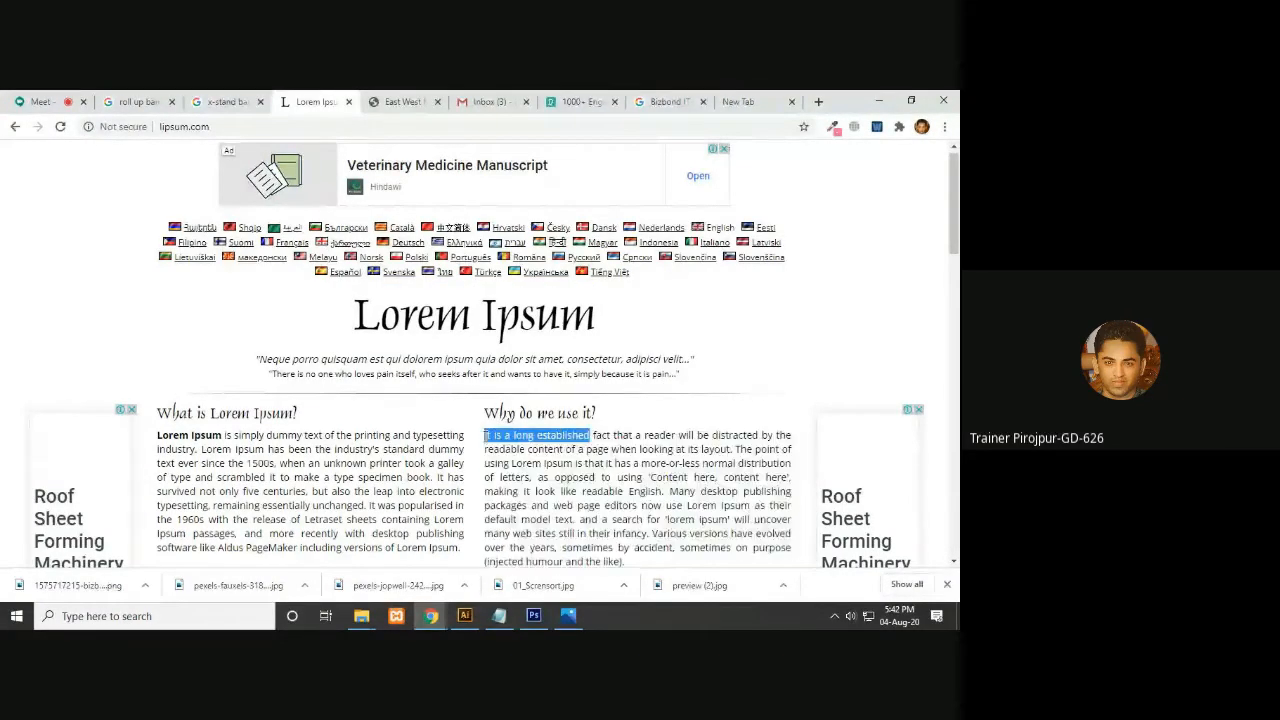
right_click(497, 440)
click(520, 450)
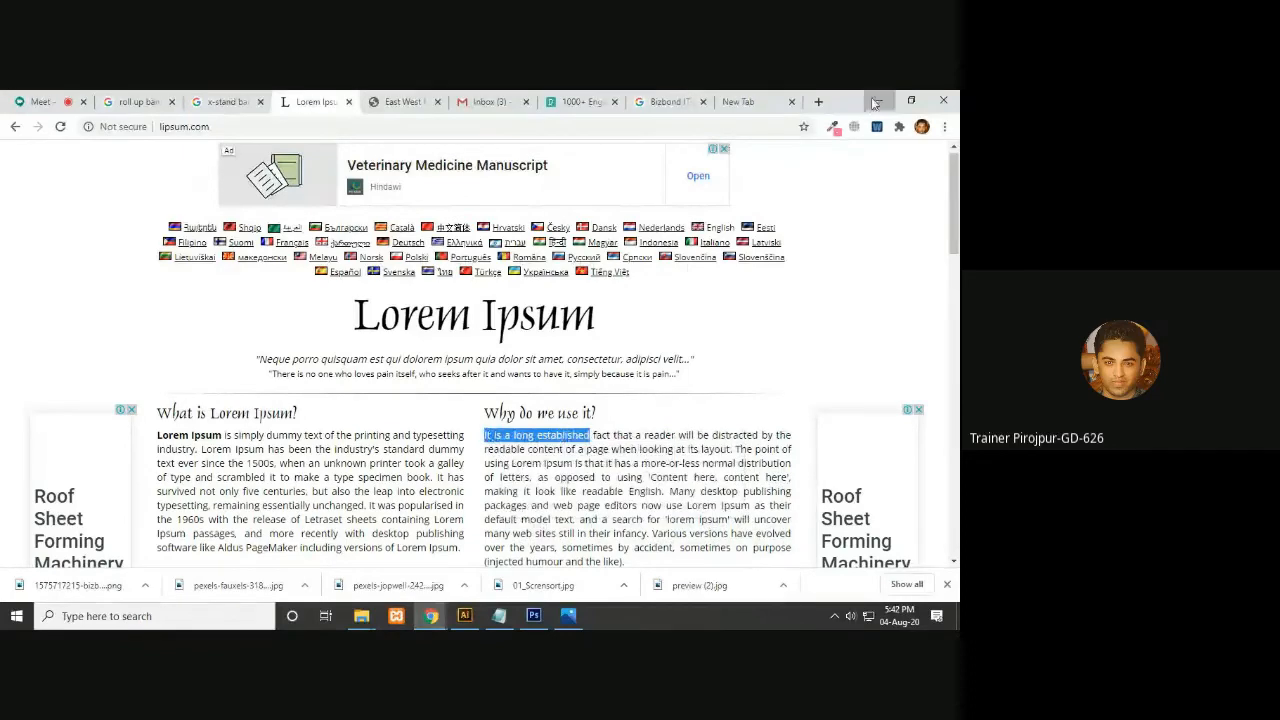
key(alt+Tab)
Try a vertical guide along the original starting edge of the banner's Lorem Ipsum heading
click(37, 200)
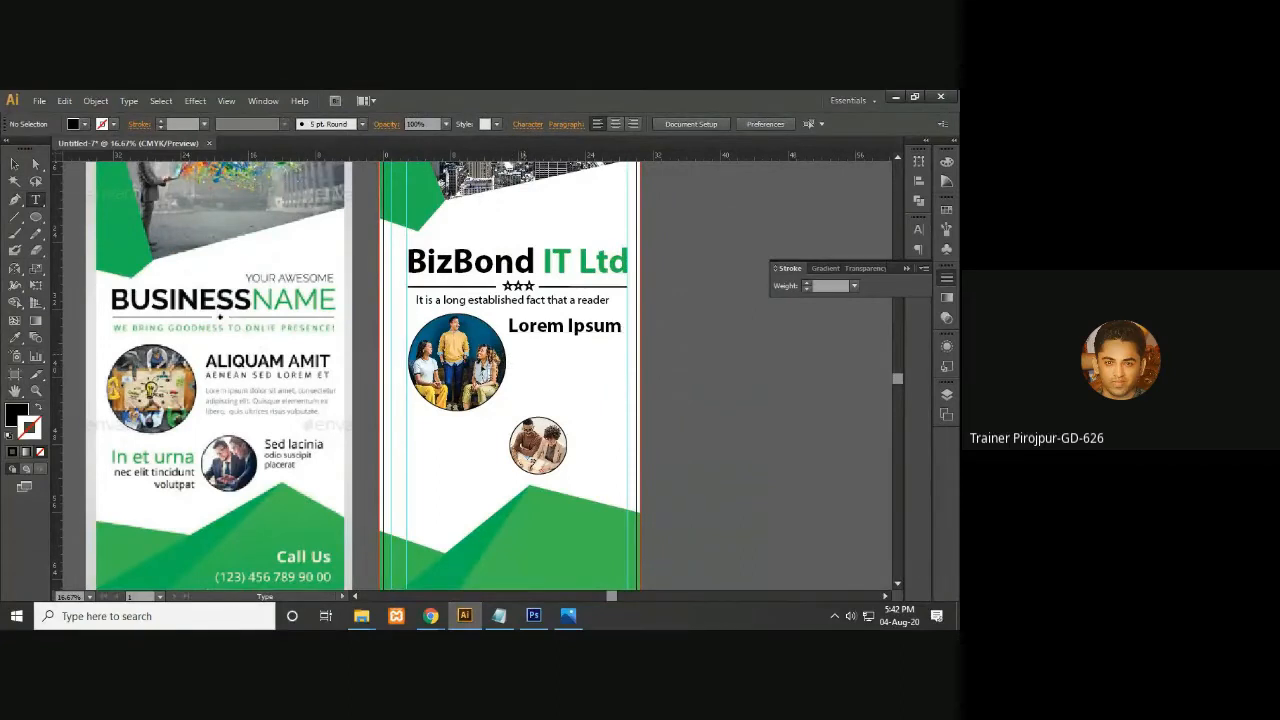
drag(60, 254, 510, 374)
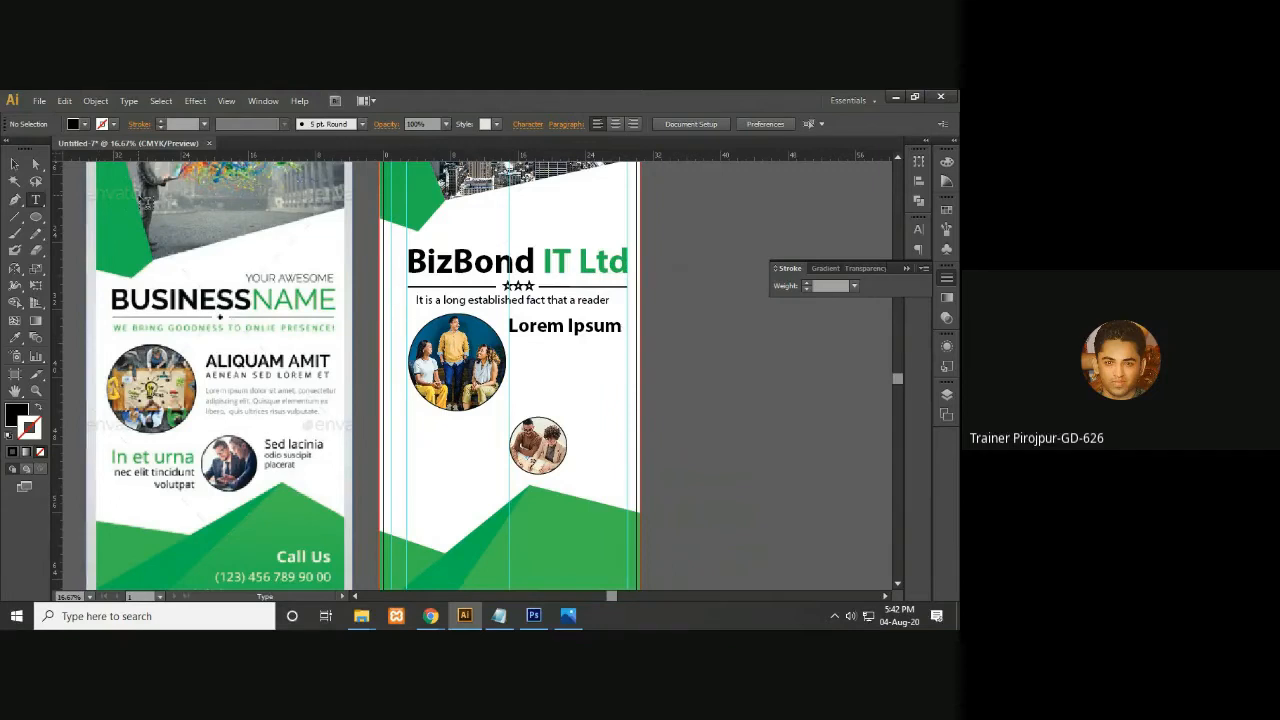
key(v)
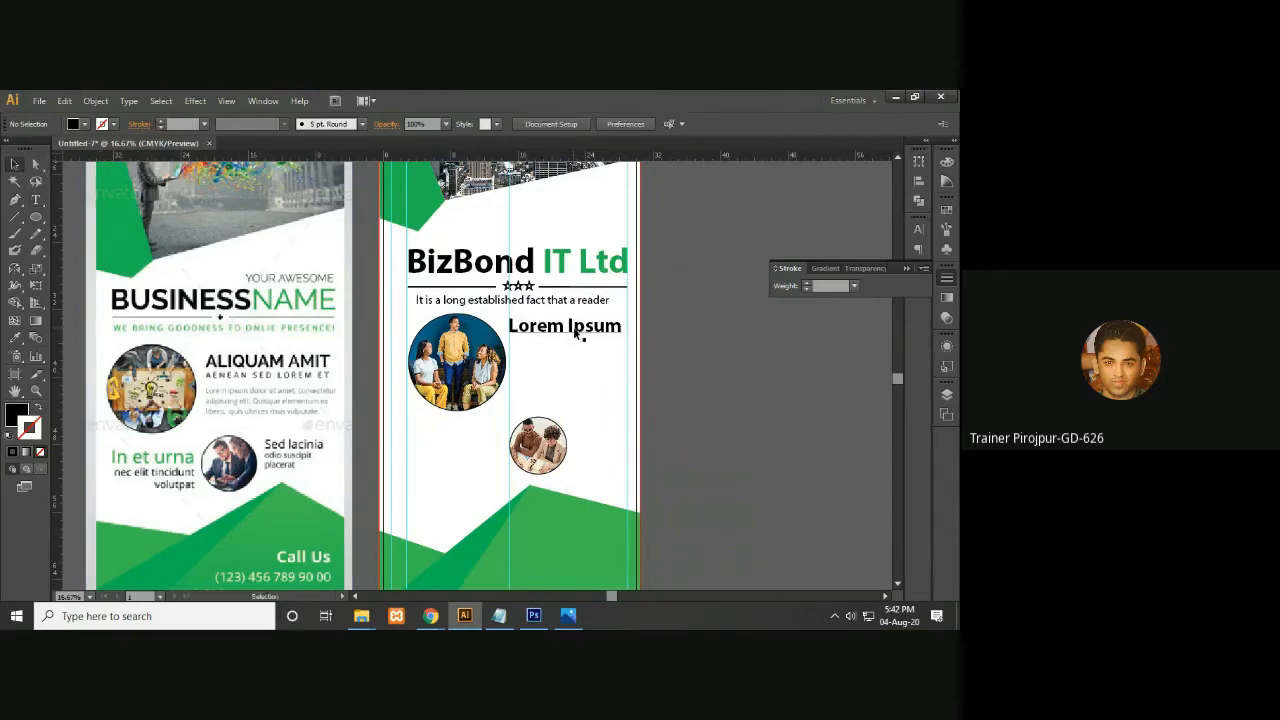
Nudge the Lorem Ipsum heading away from the large circular photo until its end meets the banner's right margin guide
click(588, 327)
key(ctrl+shift+period)
key(ctrl+shift+period)
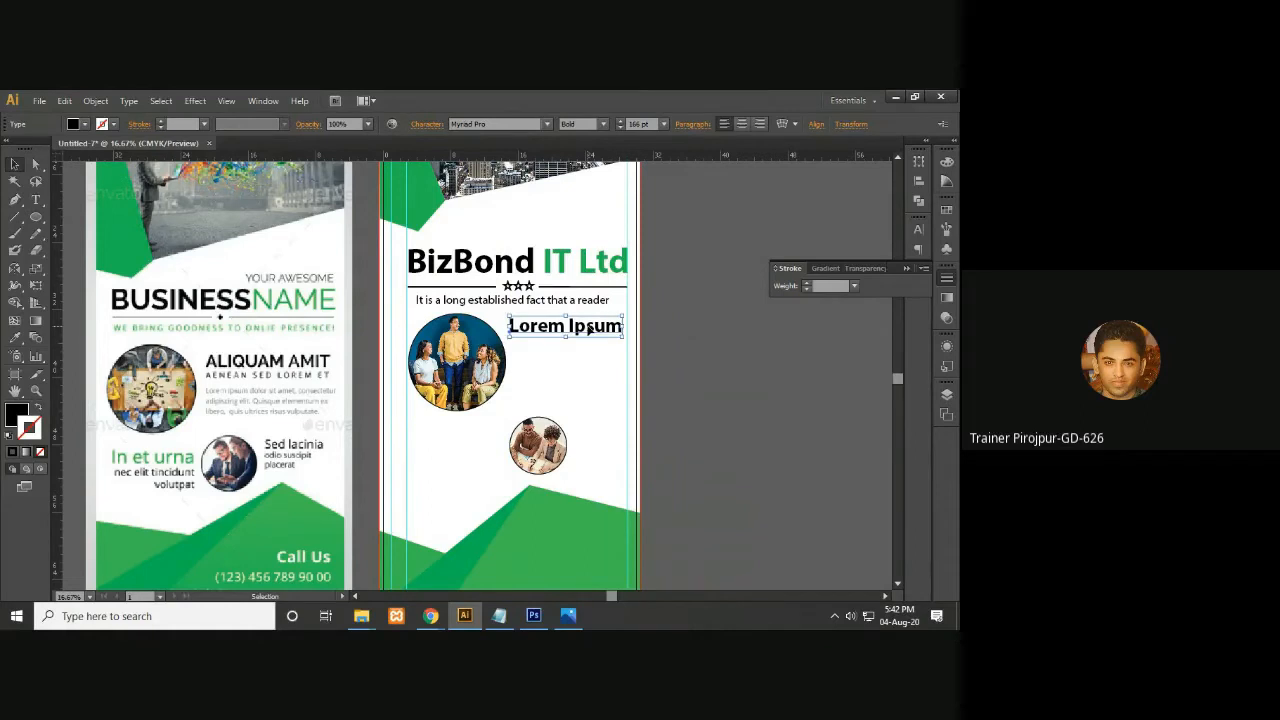
click(705, 450)
click(597, 340)
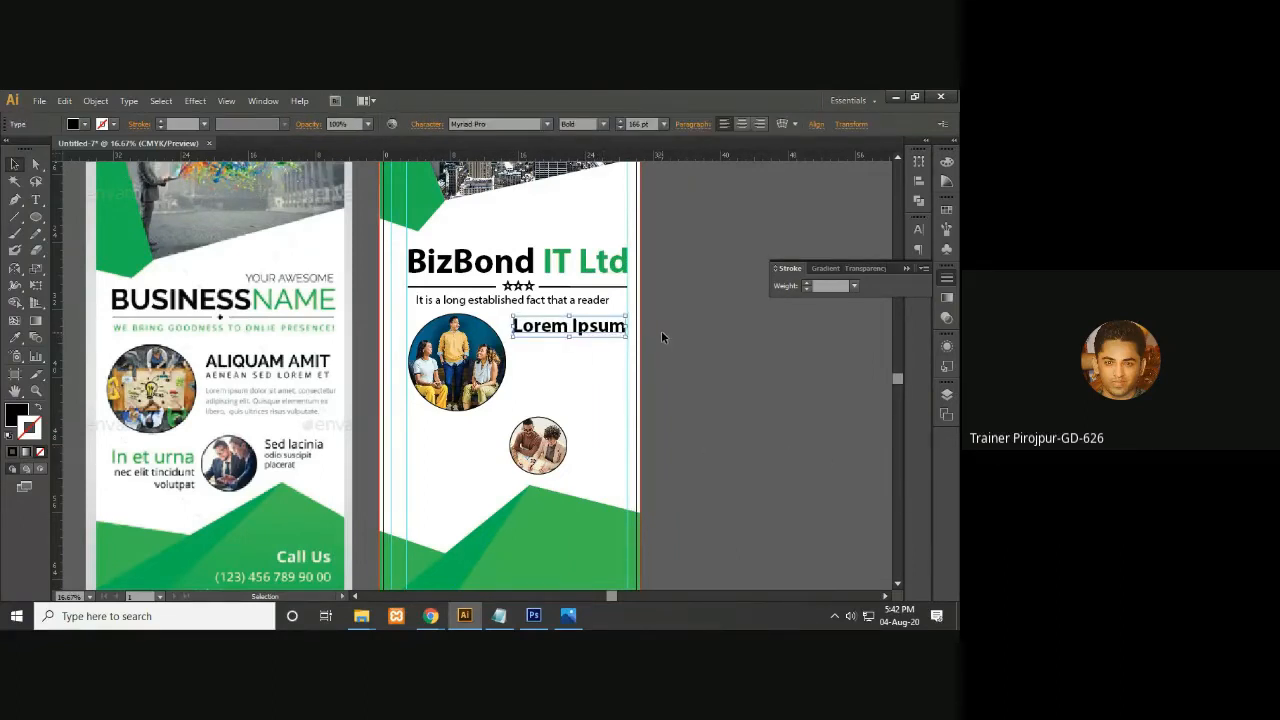
click(701, 347)
click(617, 329)
click(661, 331)
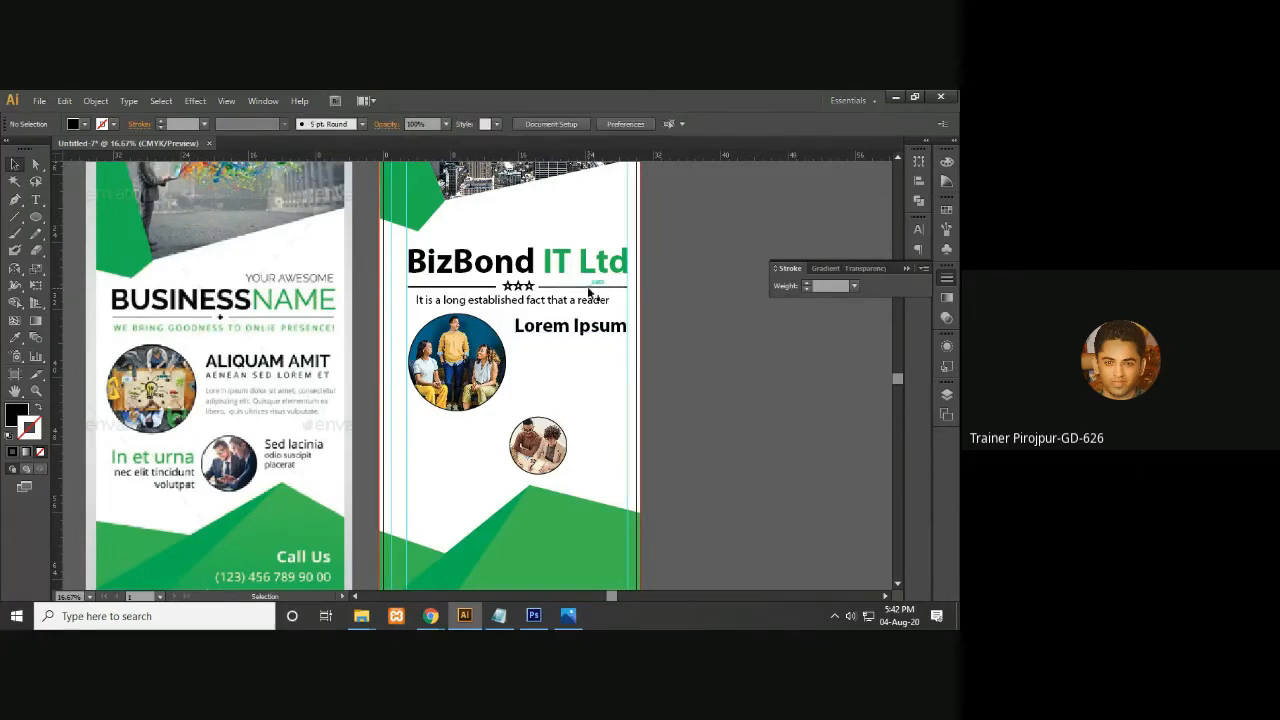
click(545, 335)
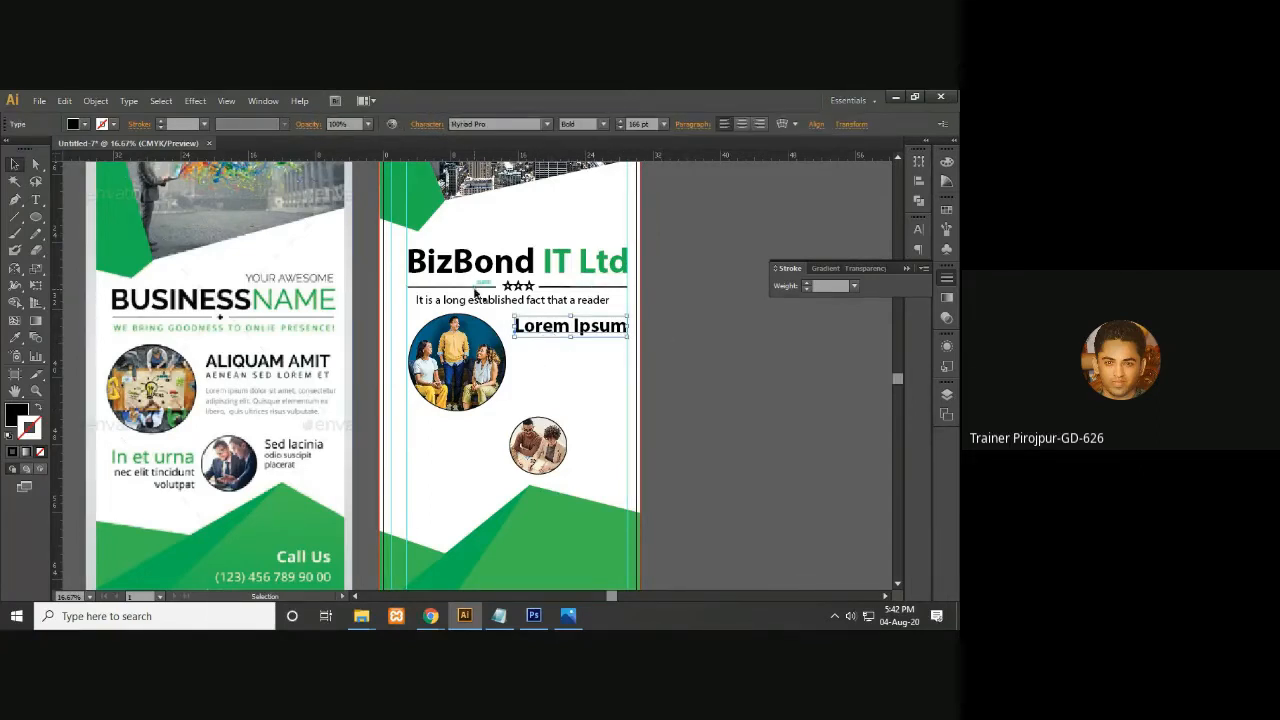
Place a vertical guide at the left edge of the repositioned Lorem Ipsum heading
key(ctrl+r)
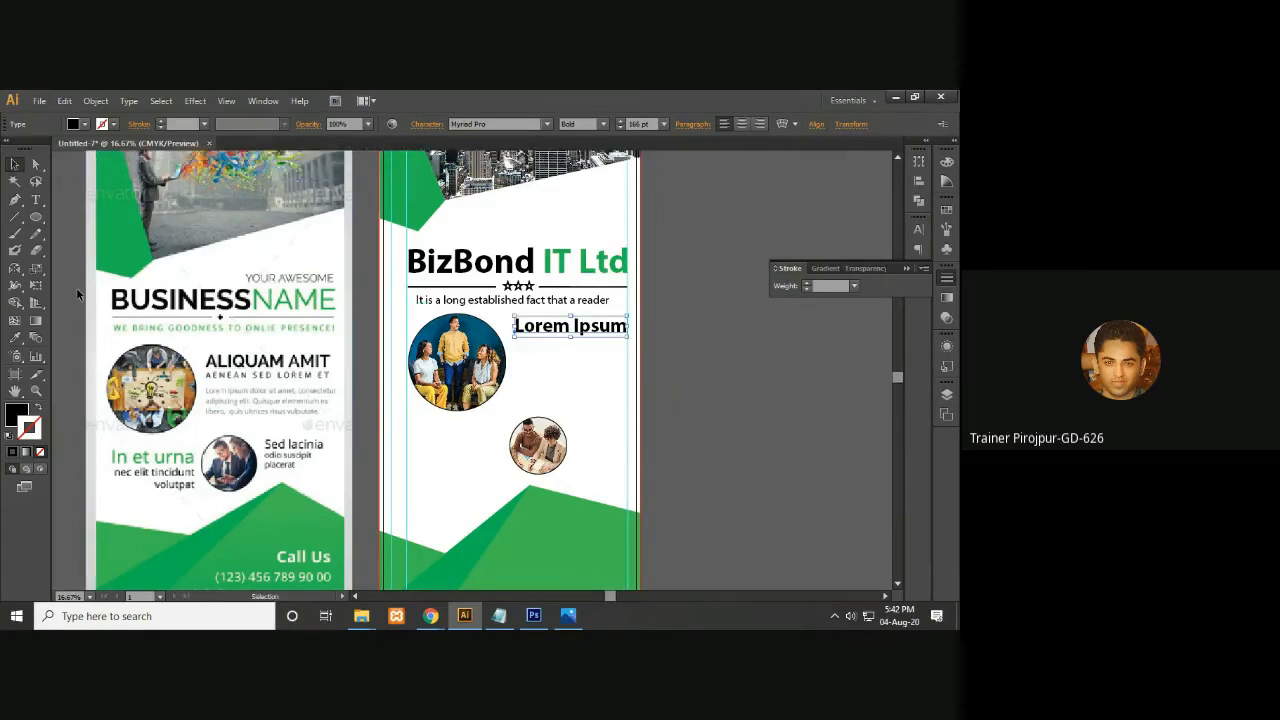
key(ctrl+r)
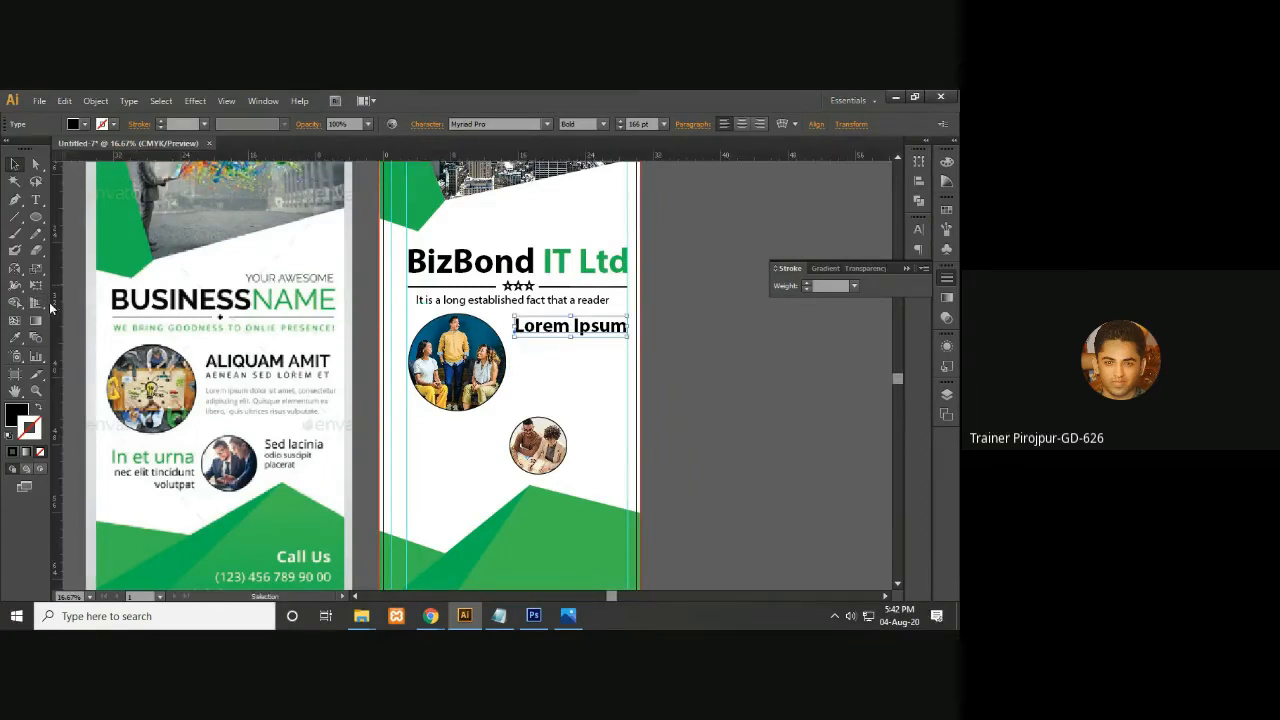
drag(57, 307, 515, 370)
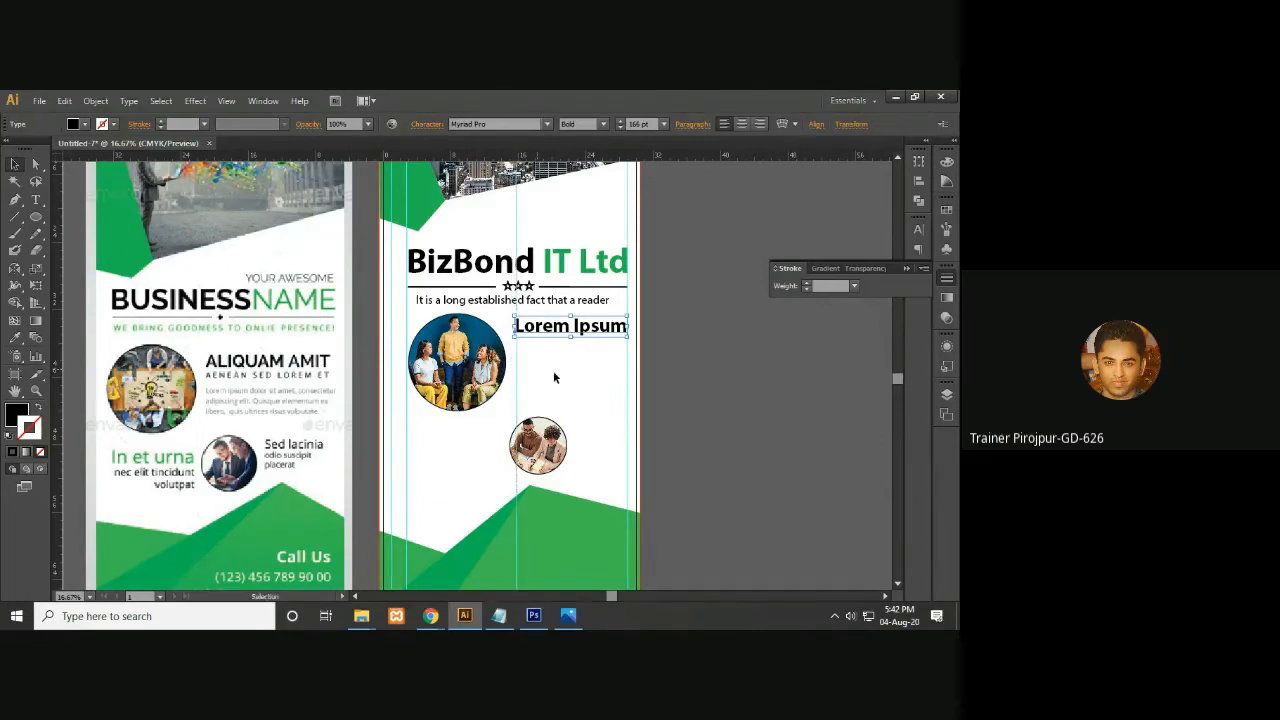
click(767, 390)
Move the small circular photo slightly right and down so that it sits just beyond the heading's vertical guide
click(545, 444)
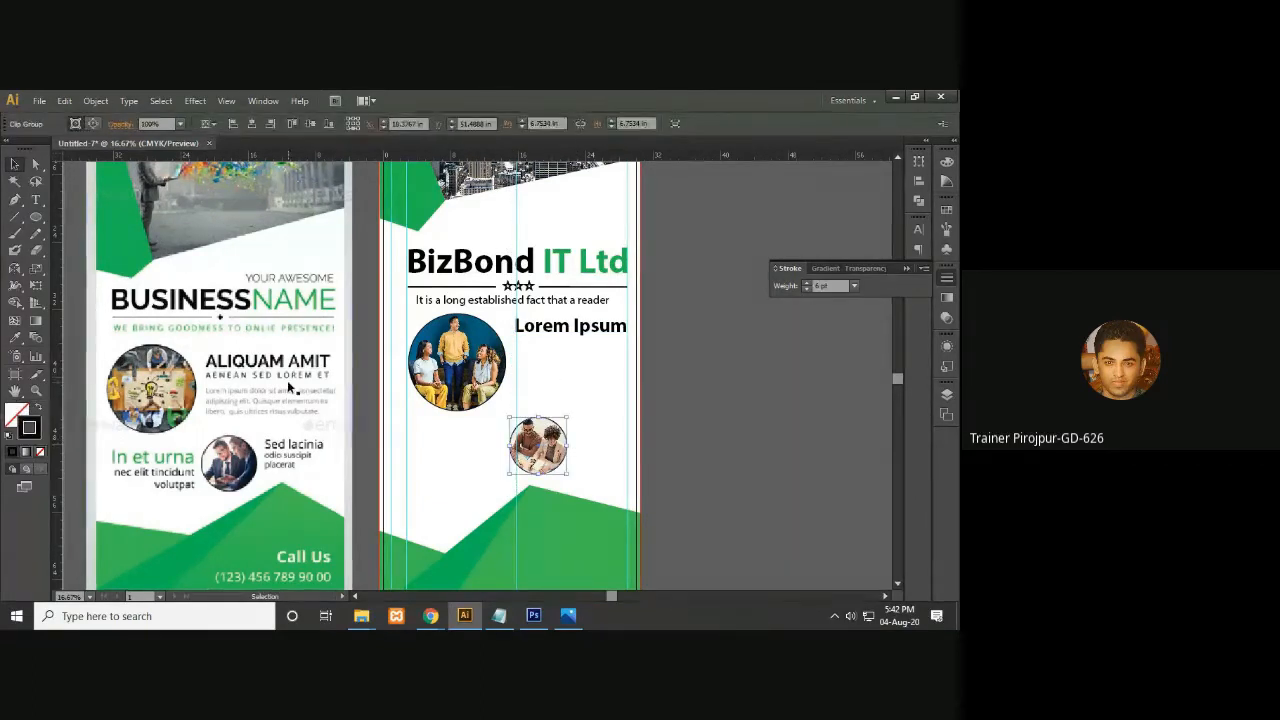
drag(555, 447, 569, 458)
click(703, 457)
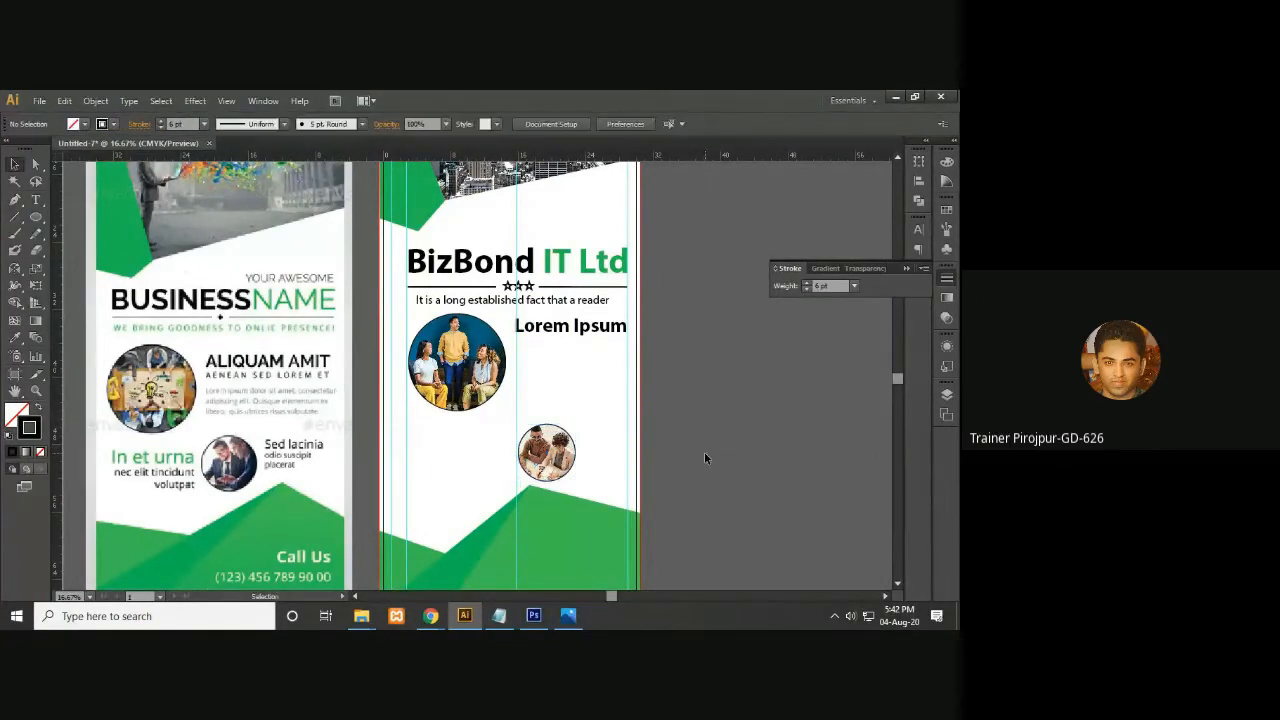
Add the text line "It is a long established" below the Lorem Ipsum heading and set its font style to Regular
click(38, 201)
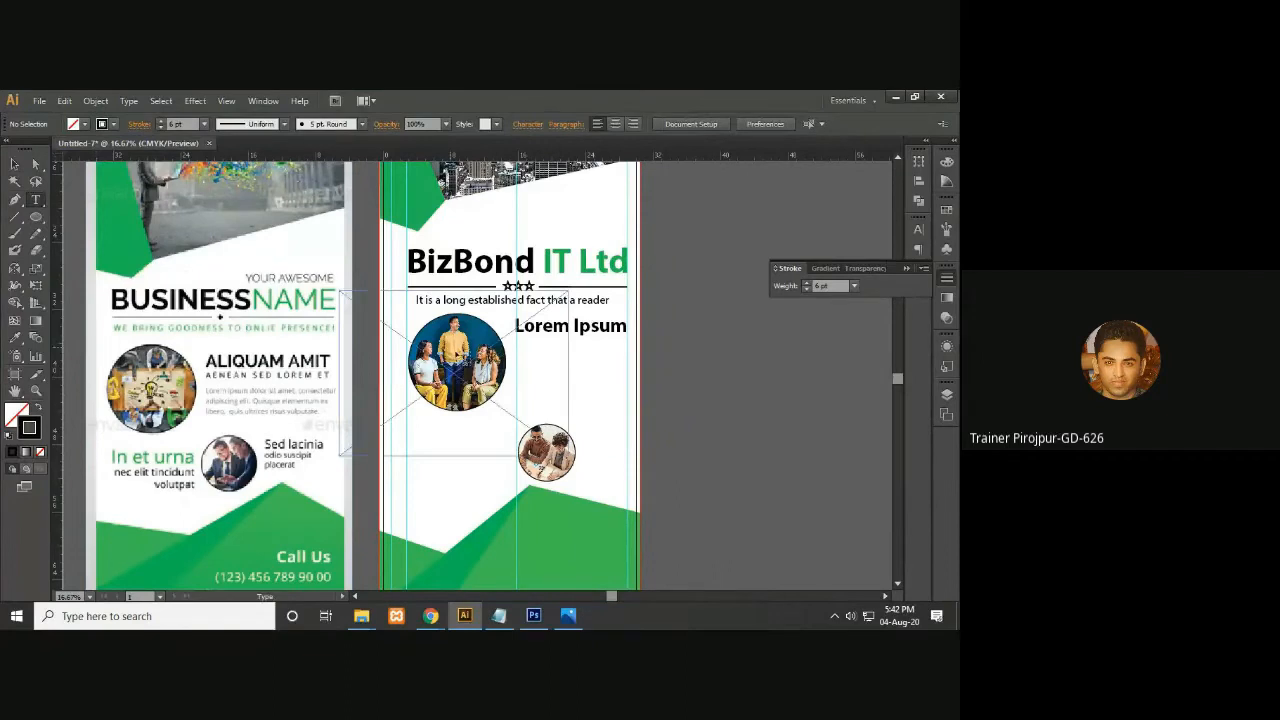
click(521, 352)
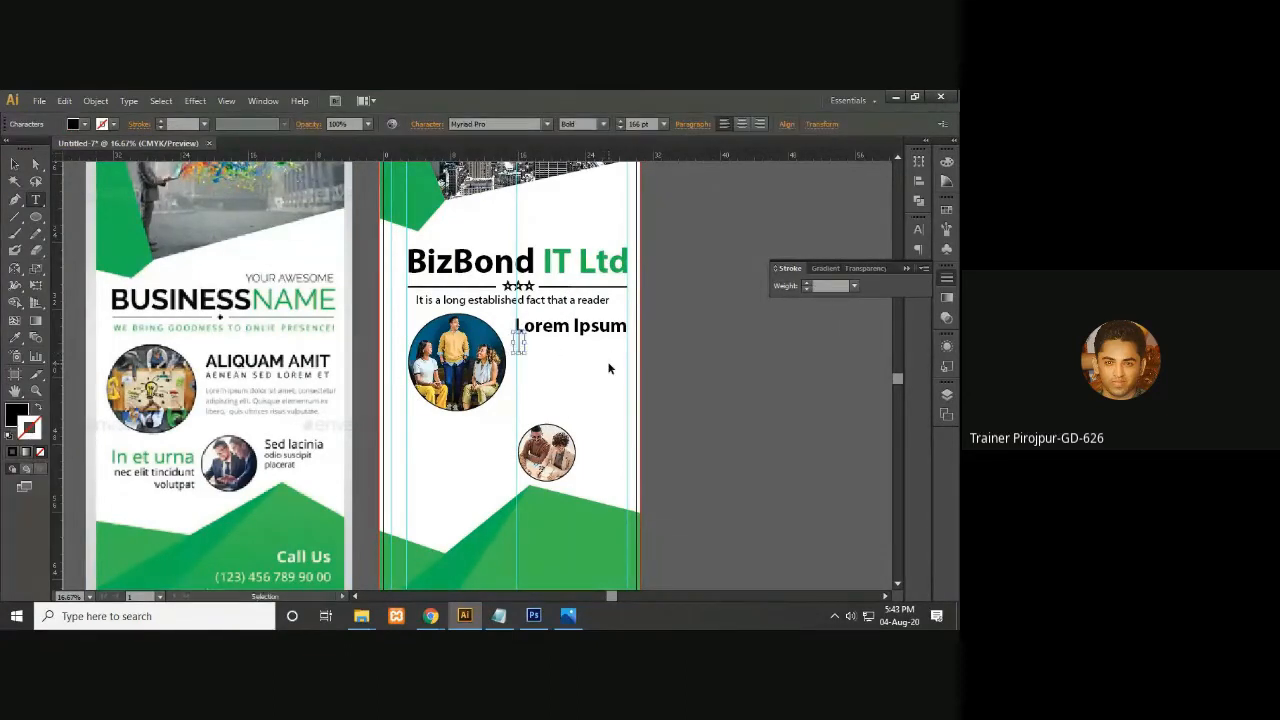
text(It is a long established)
click(15, 164)
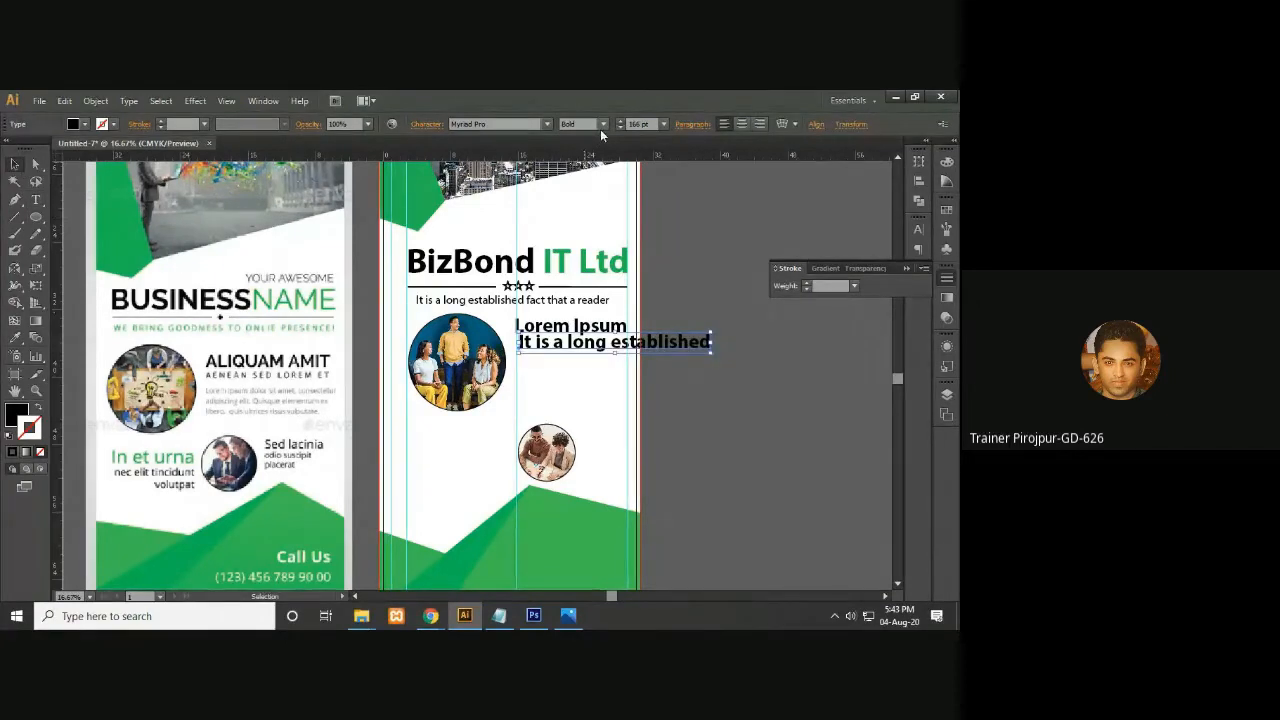
click(601, 128)
click(593, 214)
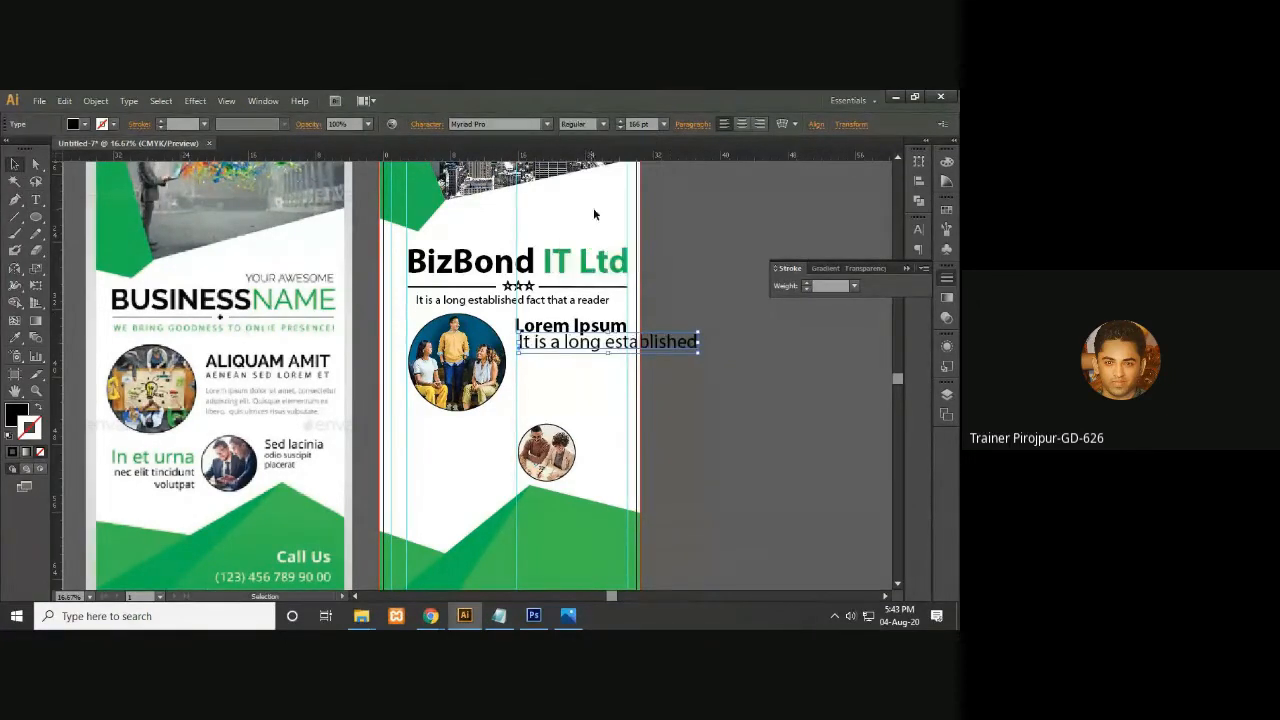
Reduce the font size of the line under the Lorem Ipsum heading to 100 pt so it fits within the margin
click(655, 125)
text(130)
key(Return)
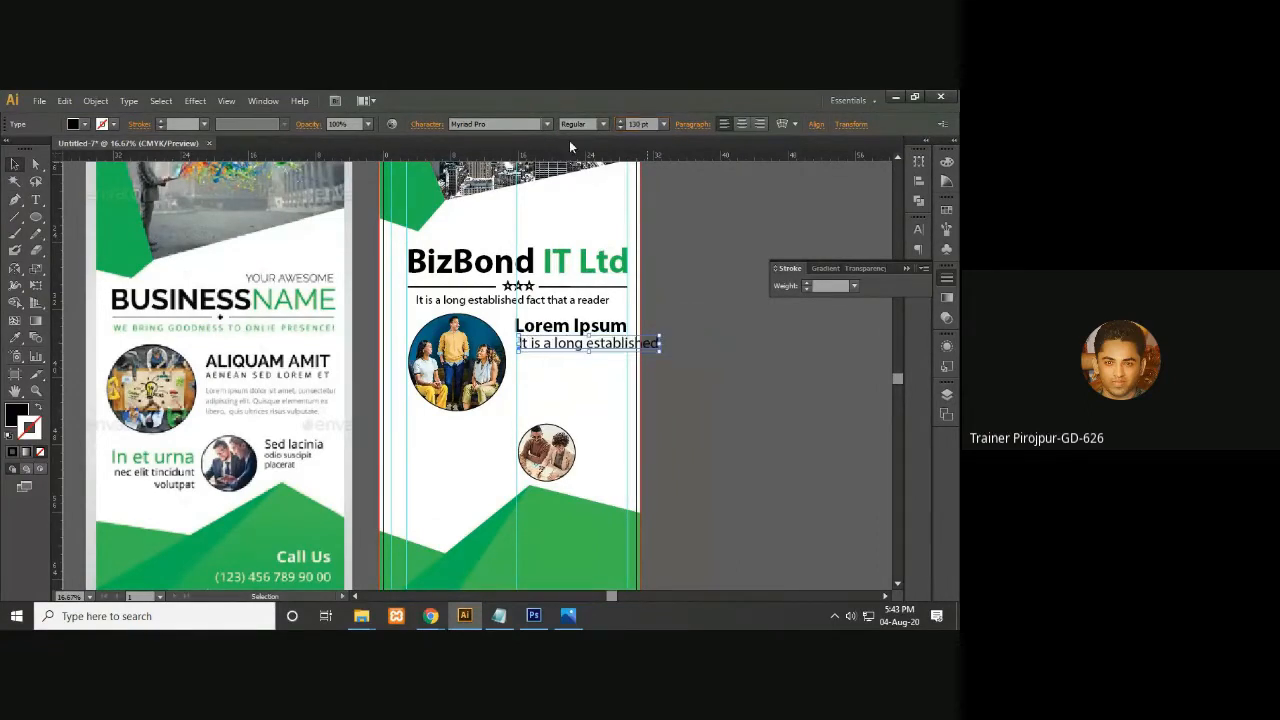
click(645, 124)
text(110)
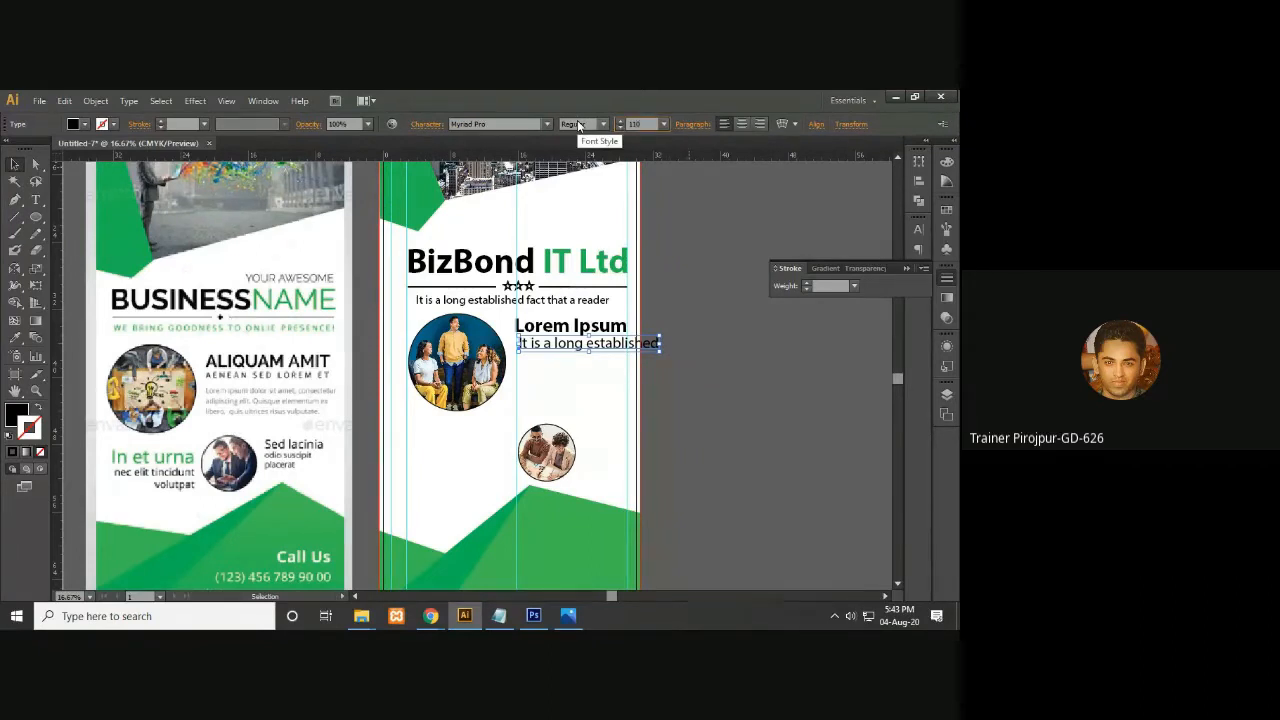
key(Return)
click(651, 122)
text(1)
key(Return)
click(678, 341)
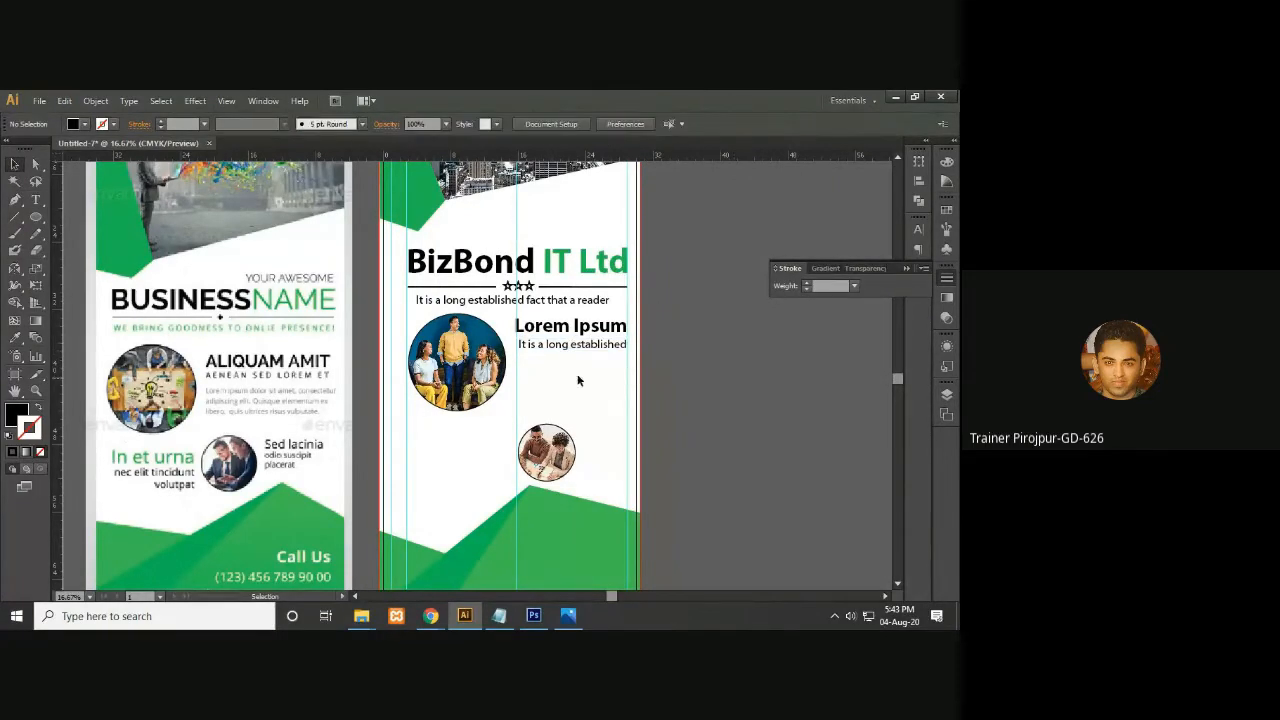
Nudge the "It is a long established" line left until it starts at the heading's vertical guide
click(555, 348)
click(757, 357)
key(ctrl+equal)
key(ctrl+equal)
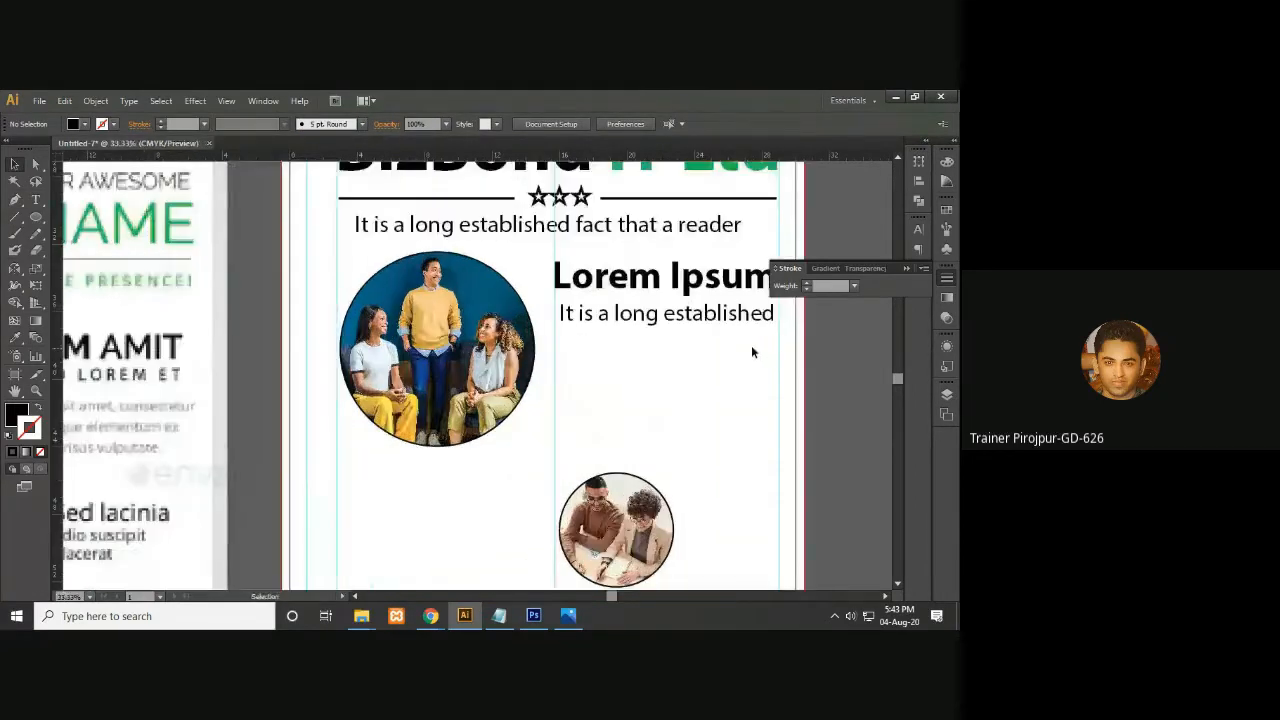
click(726, 320)
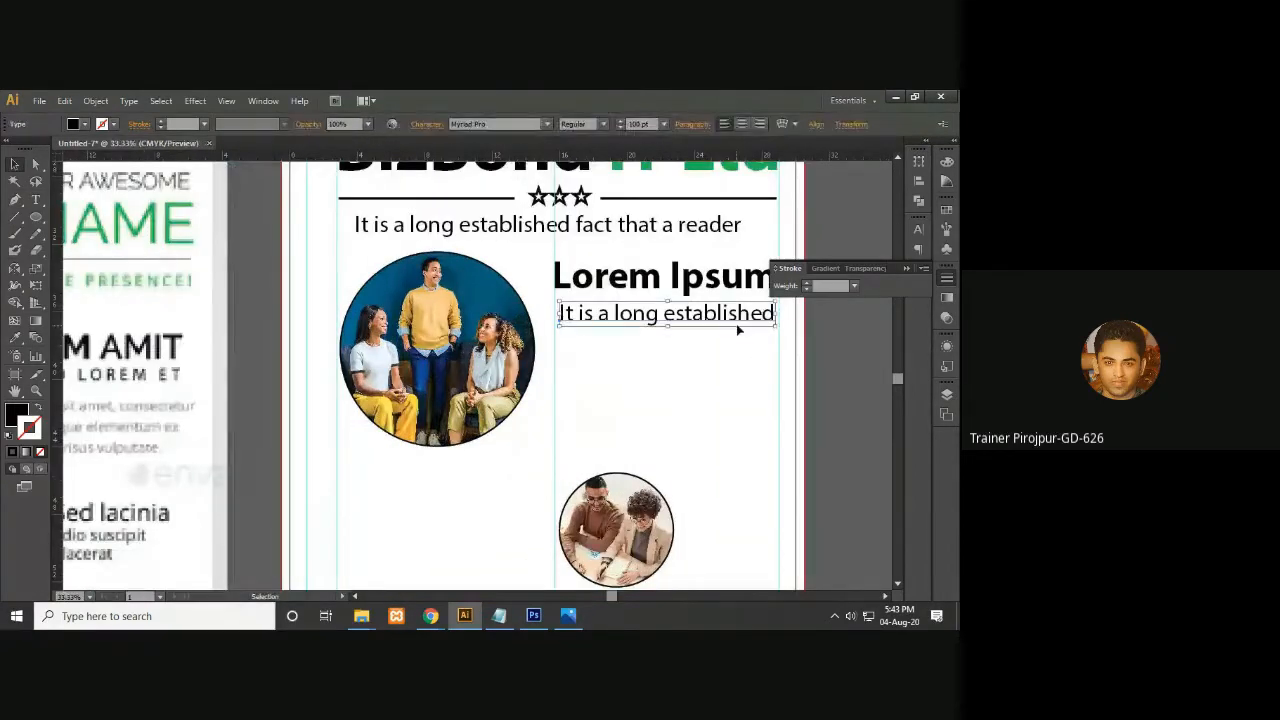
click(821, 348)
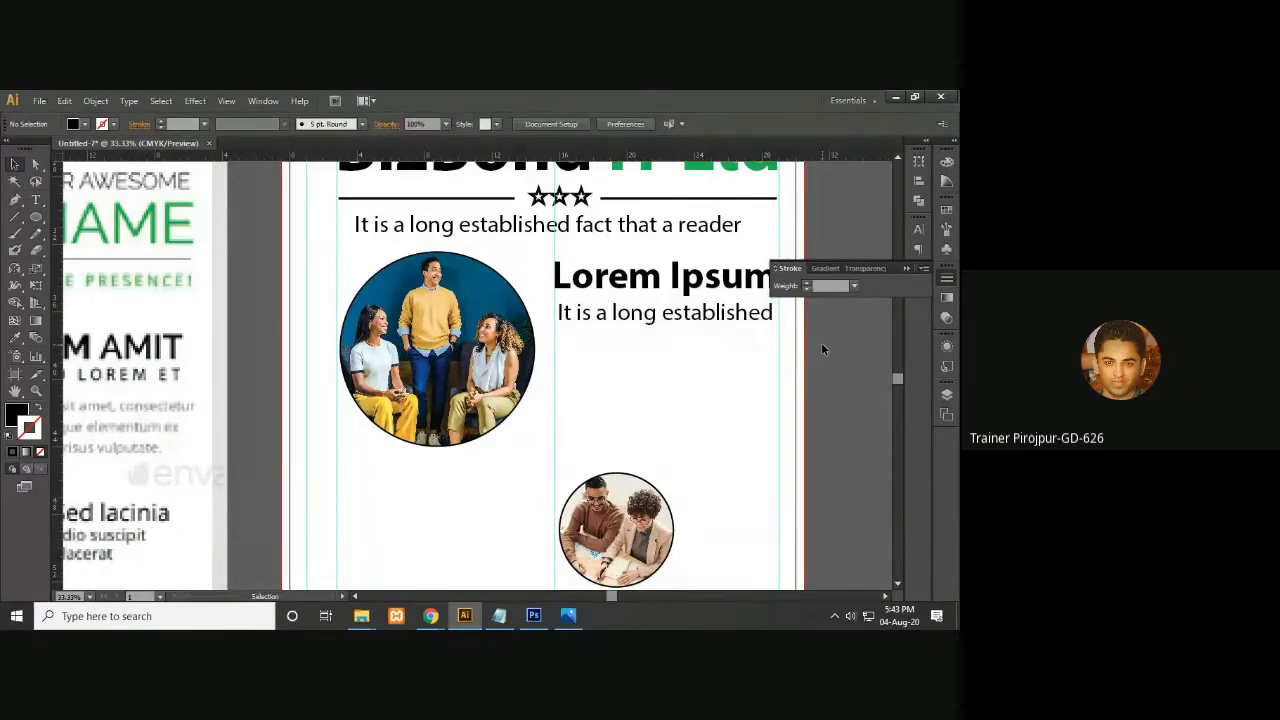
click(753, 322)
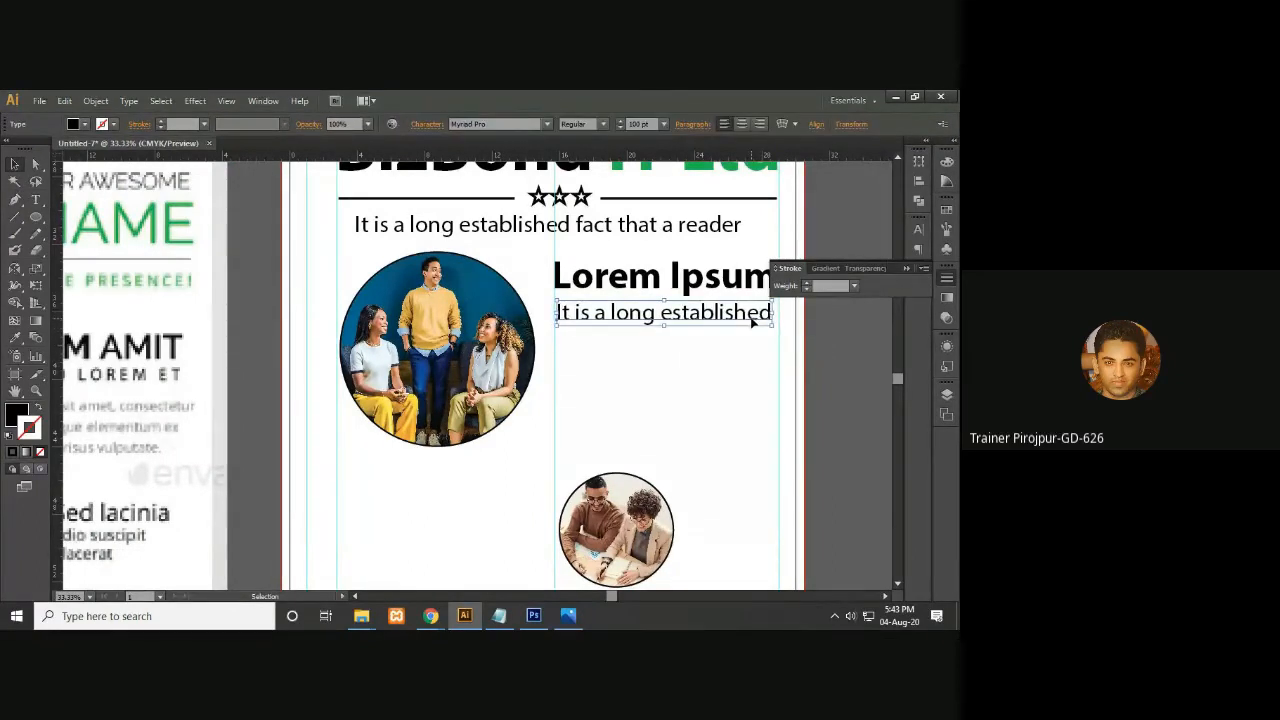
click(823, 330)
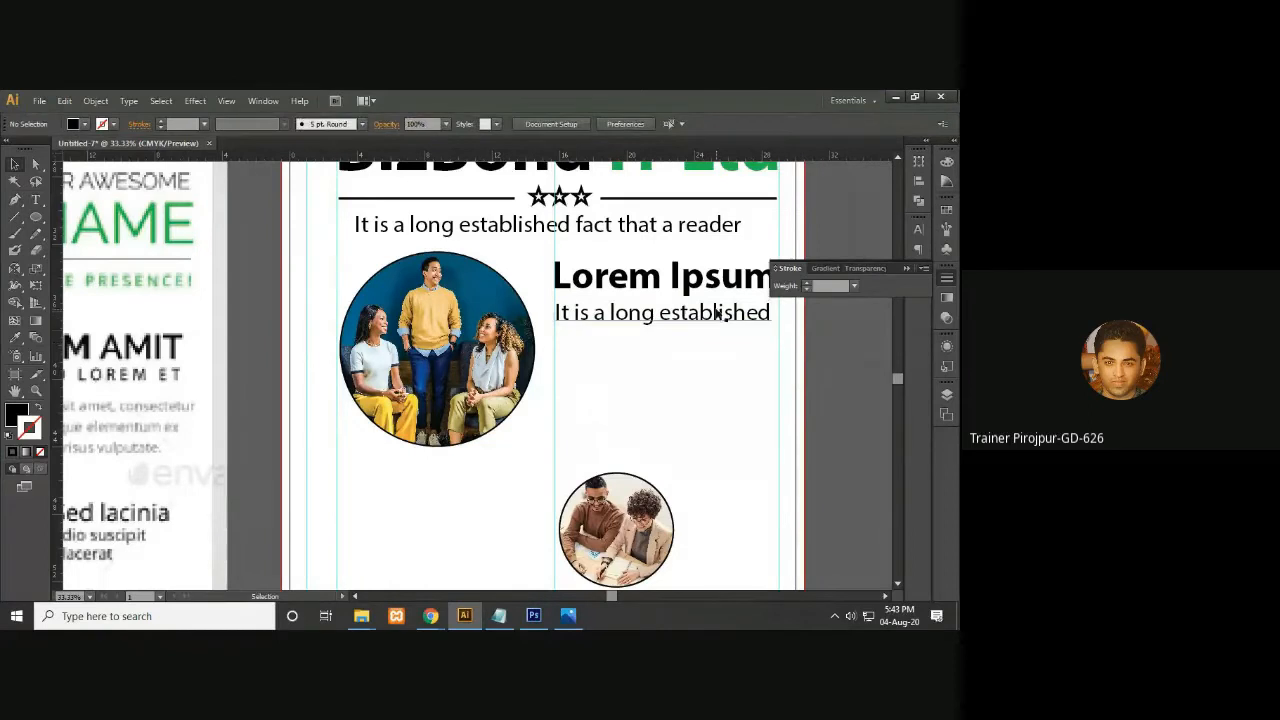
click(717, 314)
click(840, 329)
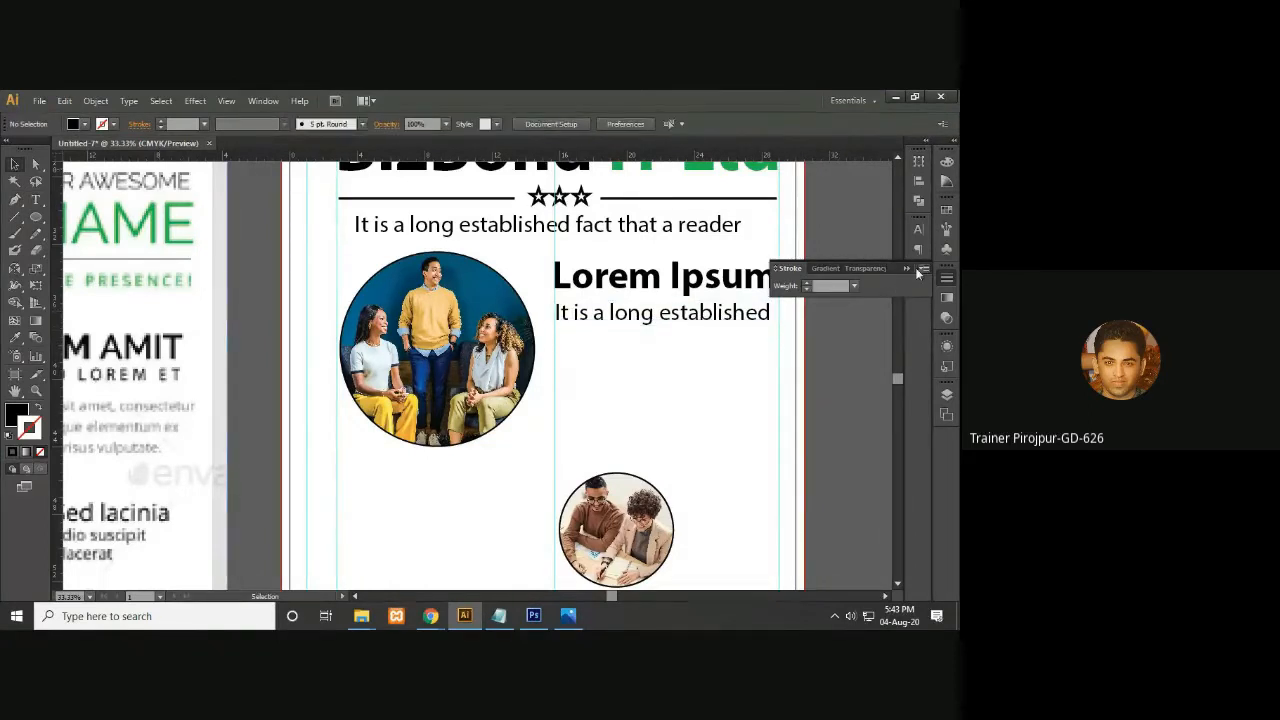
Collapse the Stroke panel and nudge the Lorem Ipsum heading slightly right to line up with its vertical guide
click(766, 280)
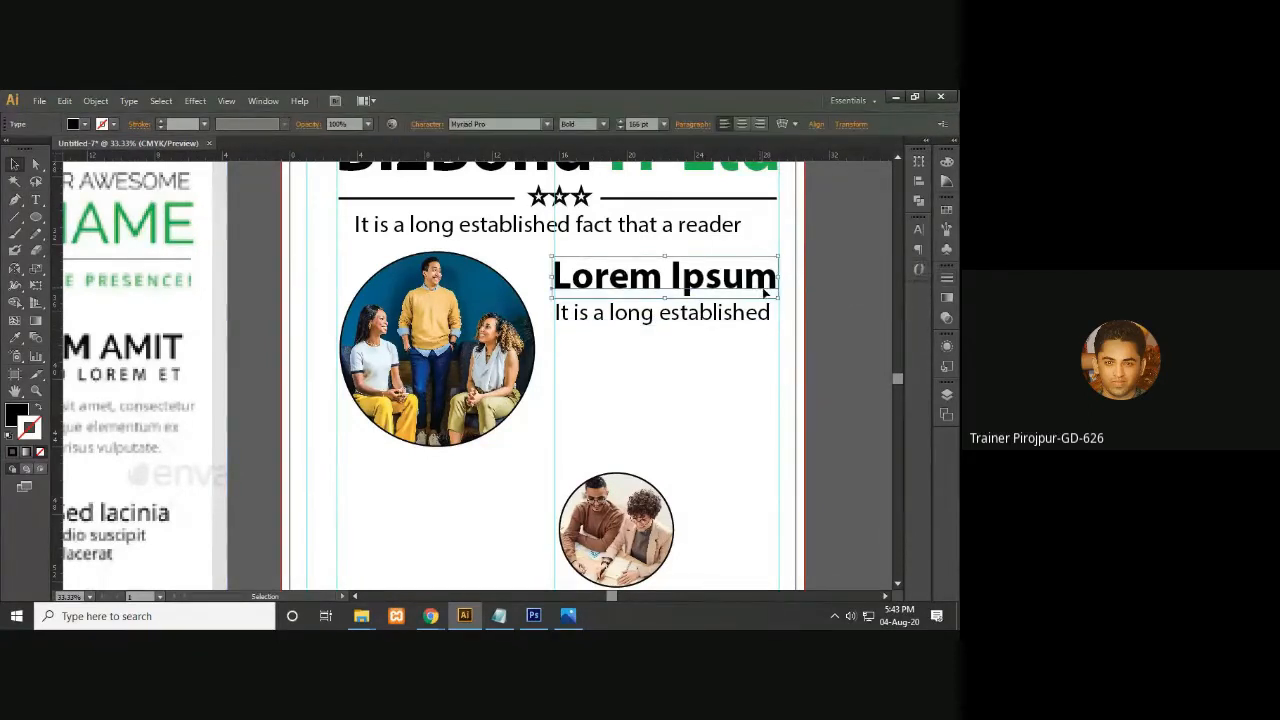
click(843, 308)
click(752, 285)
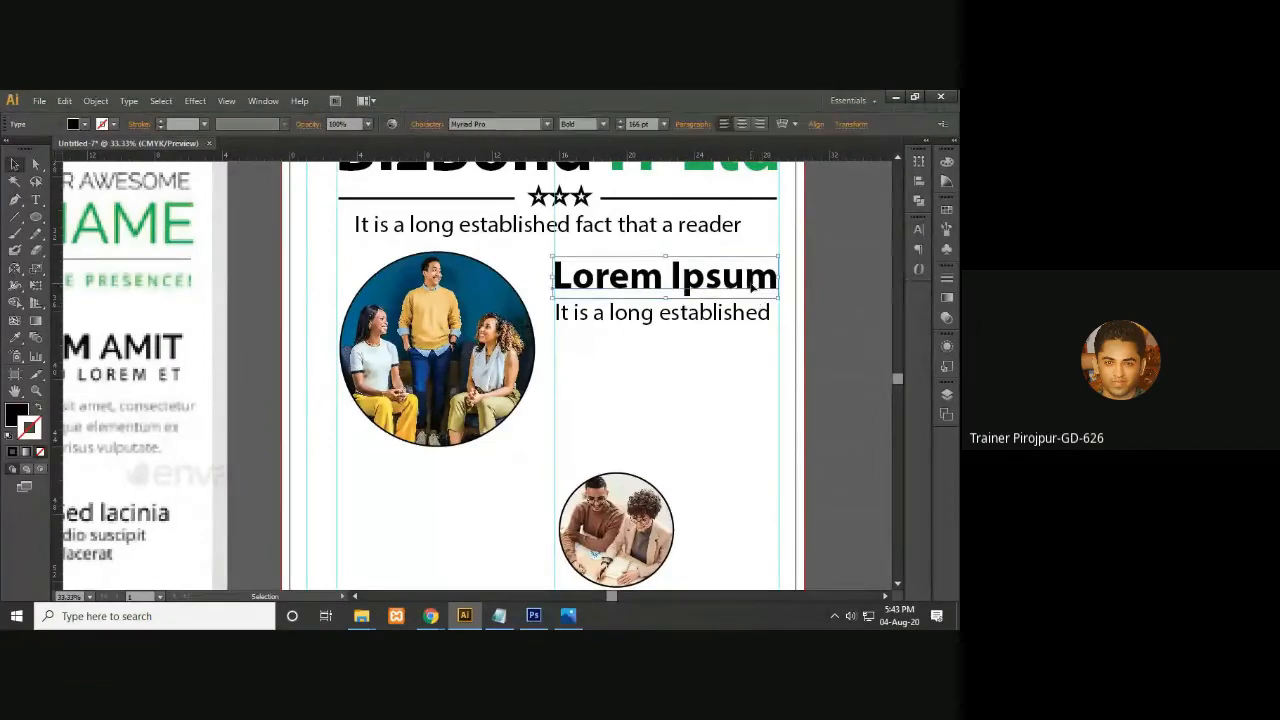
click(833, 305)
key(ctrl+minus)
key(ctrl+equal)
Shift the small circular photo slightly left so its edge meets the vertical guide under the text
click(644, 497)
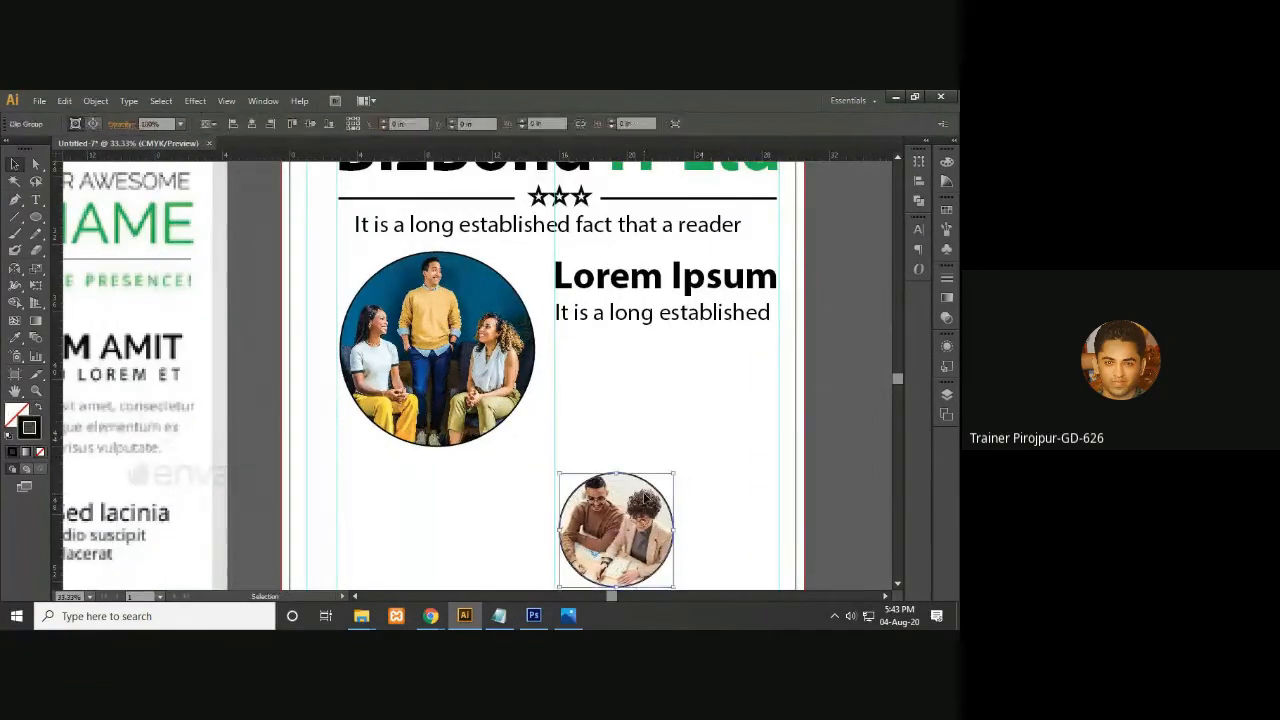
drag(645, 497, 643, 497)
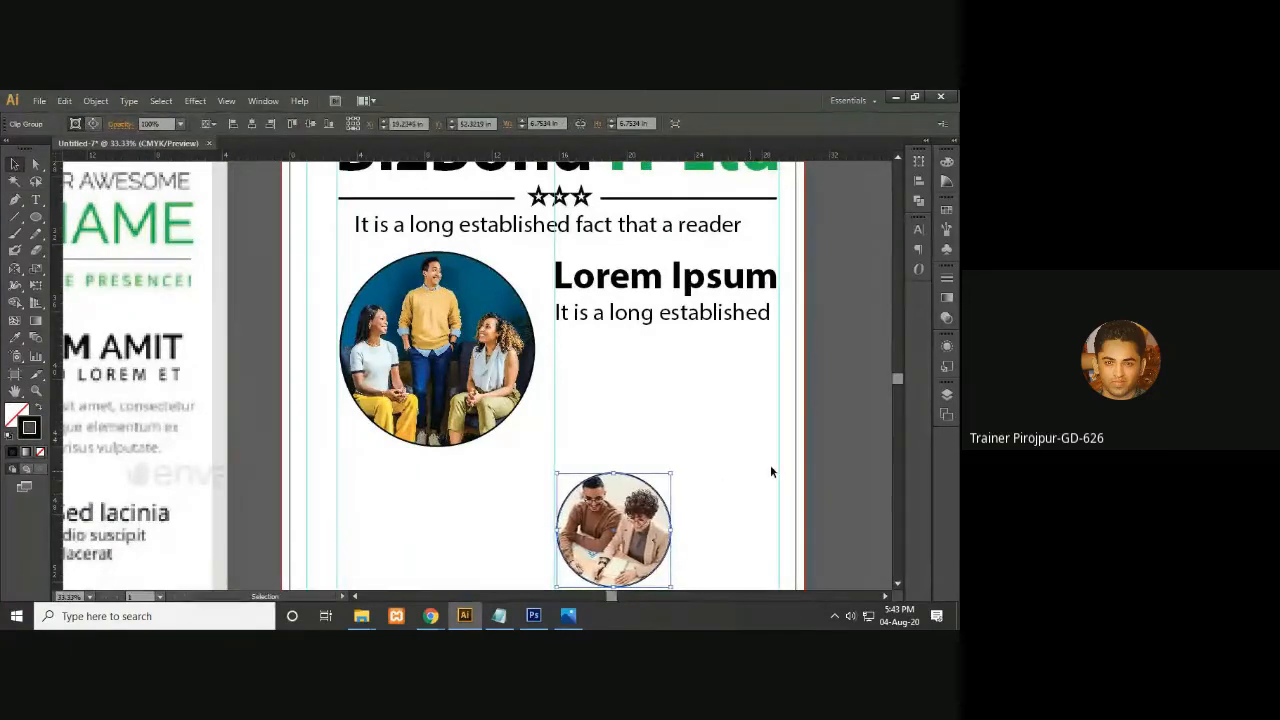
click(846, 436)
key(ctrl+minus)
key(ctrl+minus)
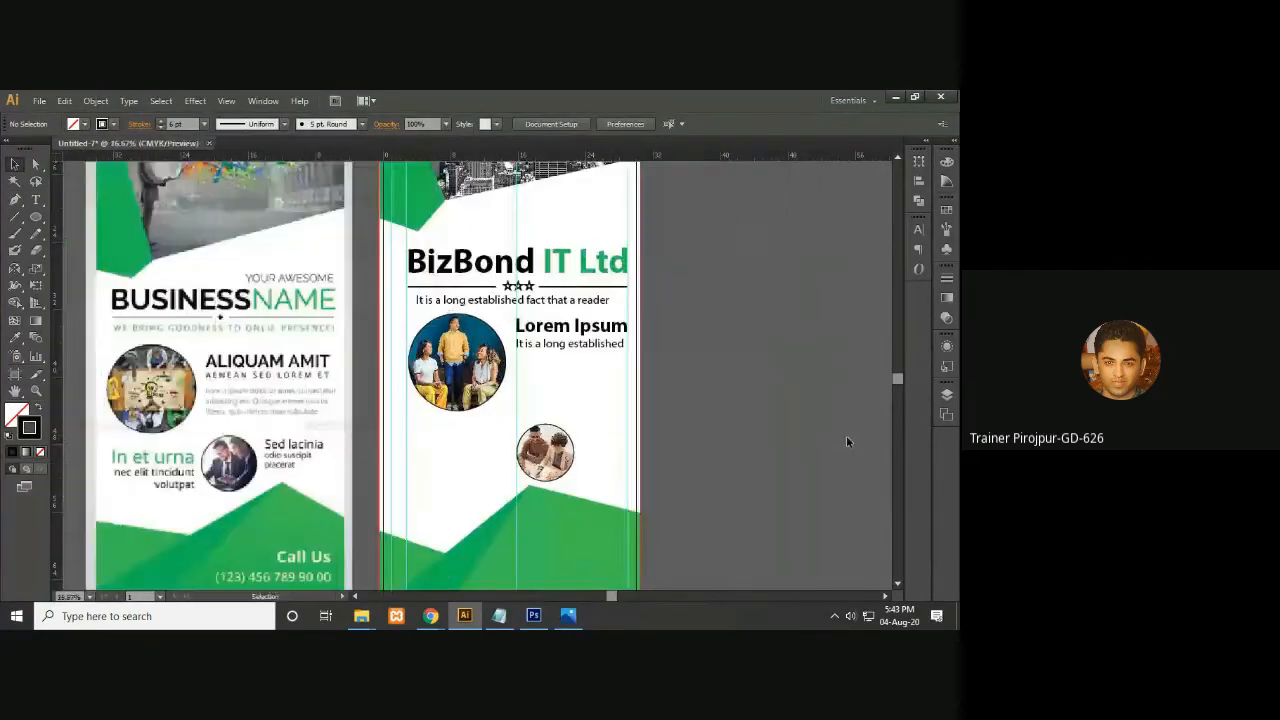
drag(760, 433, 822, 450)
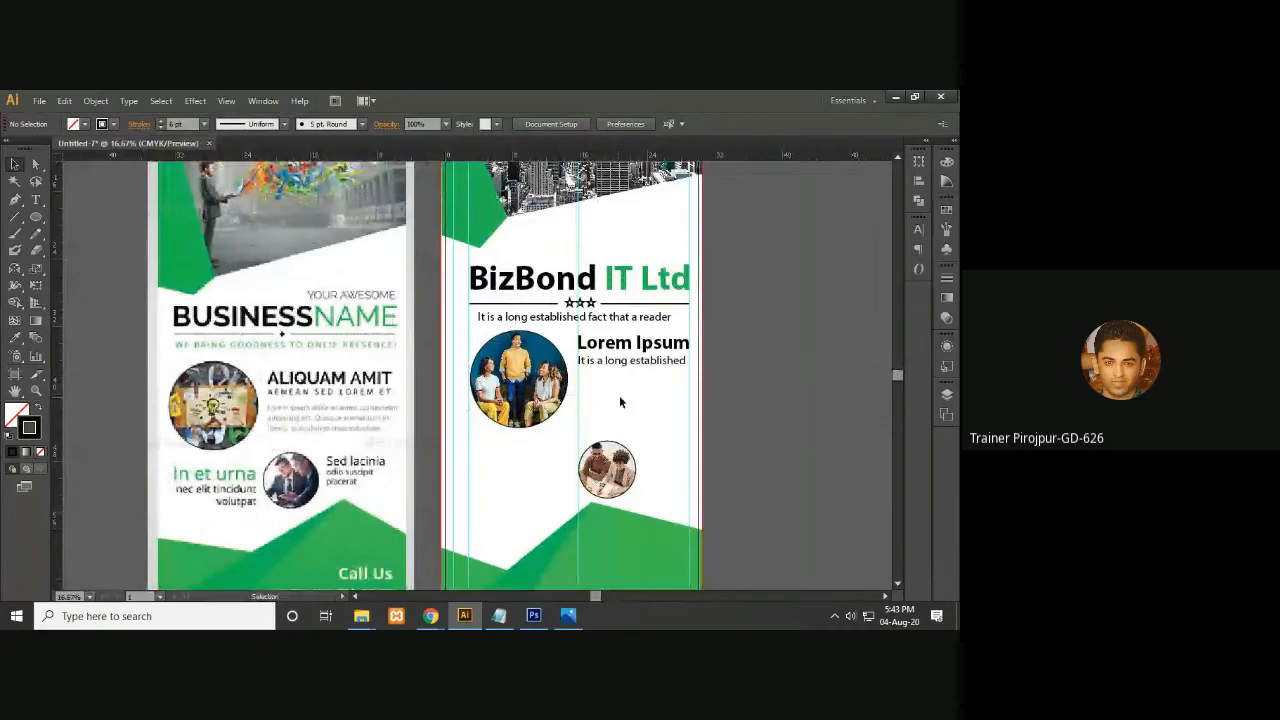
Copy "It is a long established fact that a reader will be distracted by the readable content" from lipsum.com in Chrome
mouse_move(430, 616)
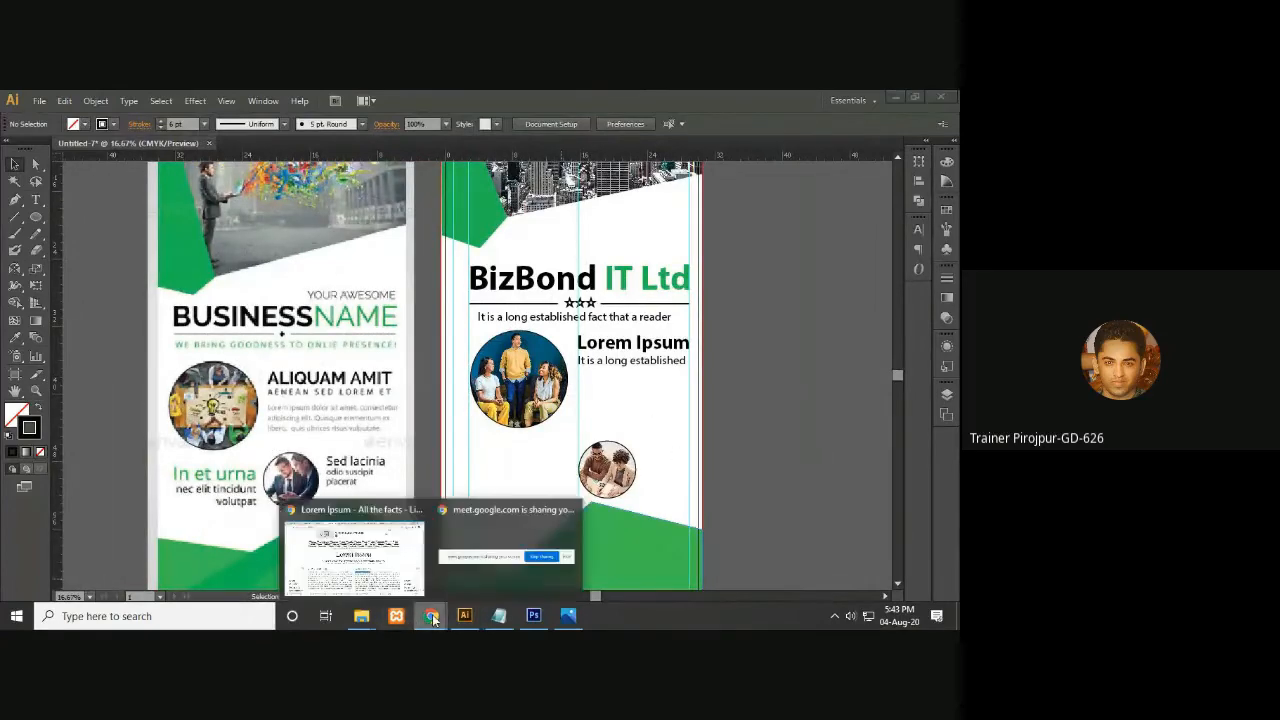
click(379, 541)
click(566, 463)
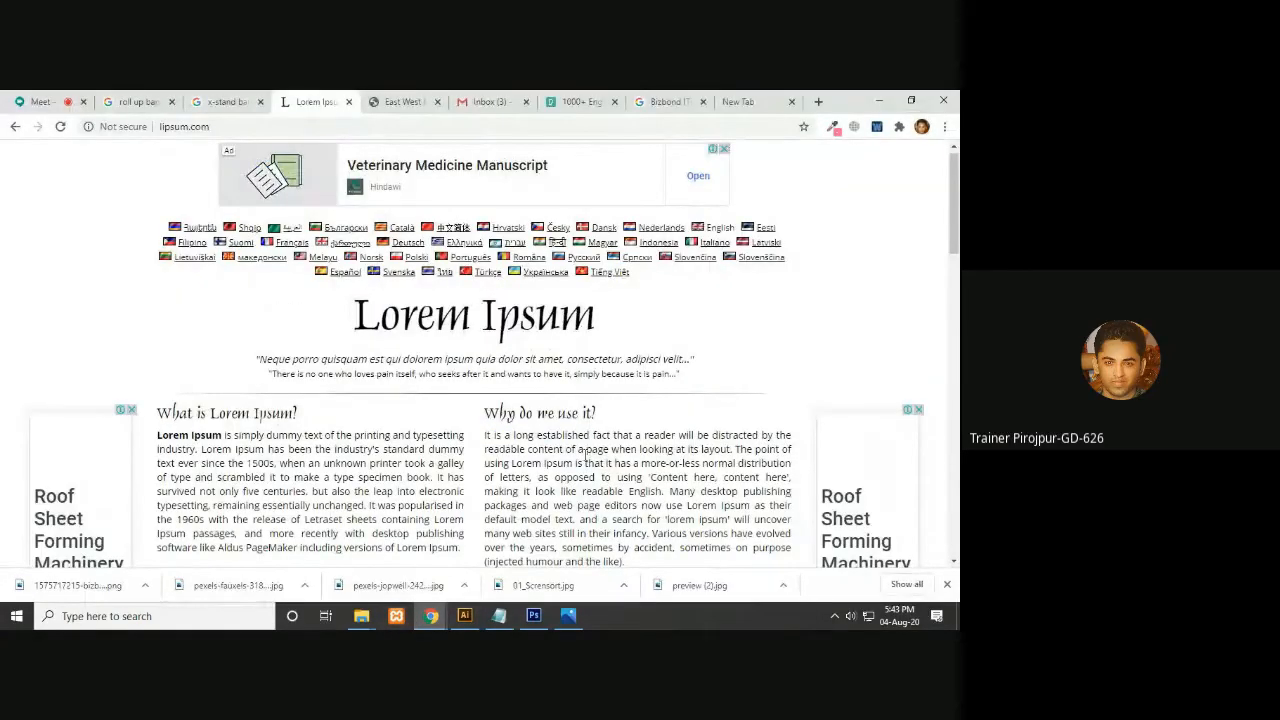
drag(733, 449, 490, 432)
click(647, 471)
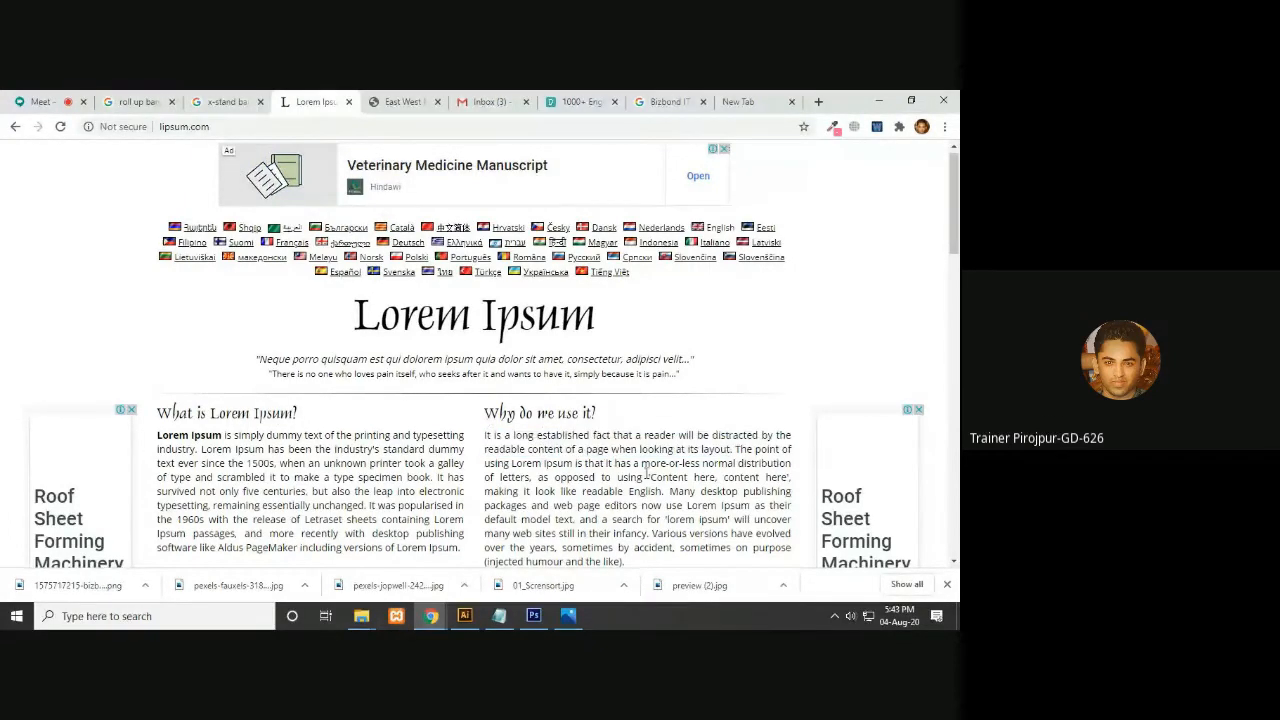
drag(566, 449, 486, 437)
right_click(489, 447)
click(522, 458)
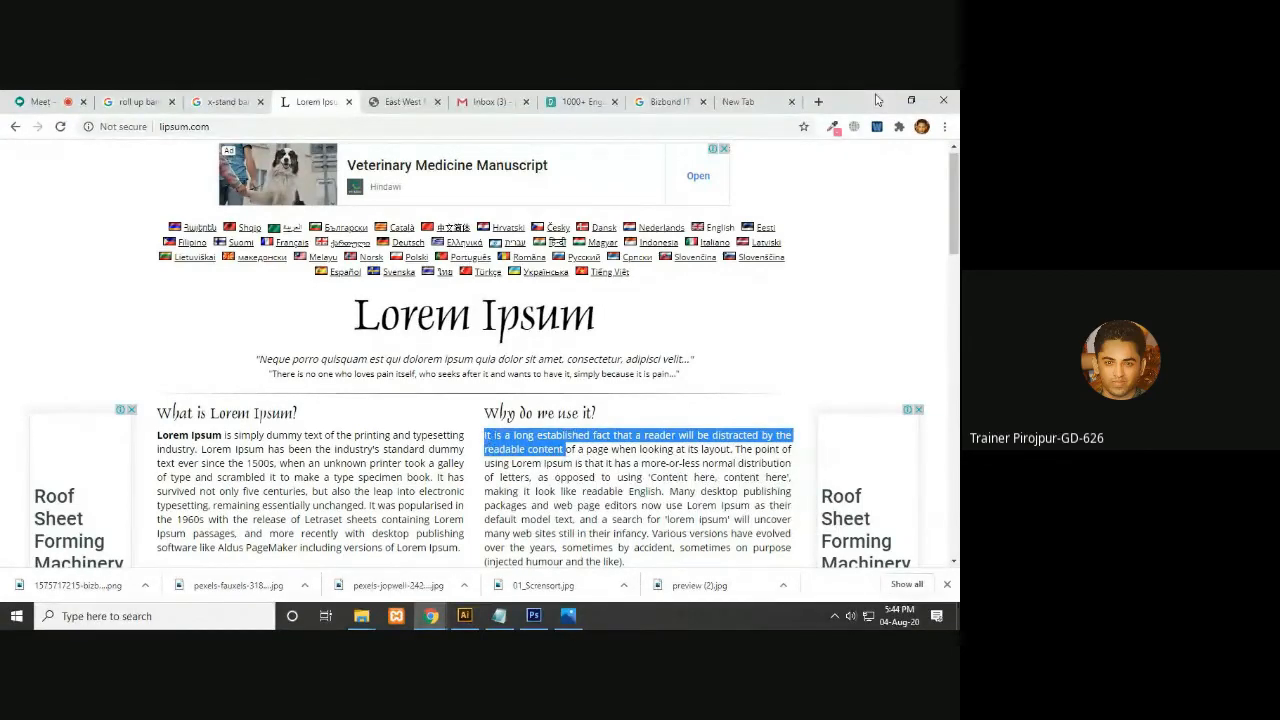
Return to Illustrator and paste the copied sentence into a new text area between the guides, under the "It is a long established" line
click(878, 101)
click(36, 199)
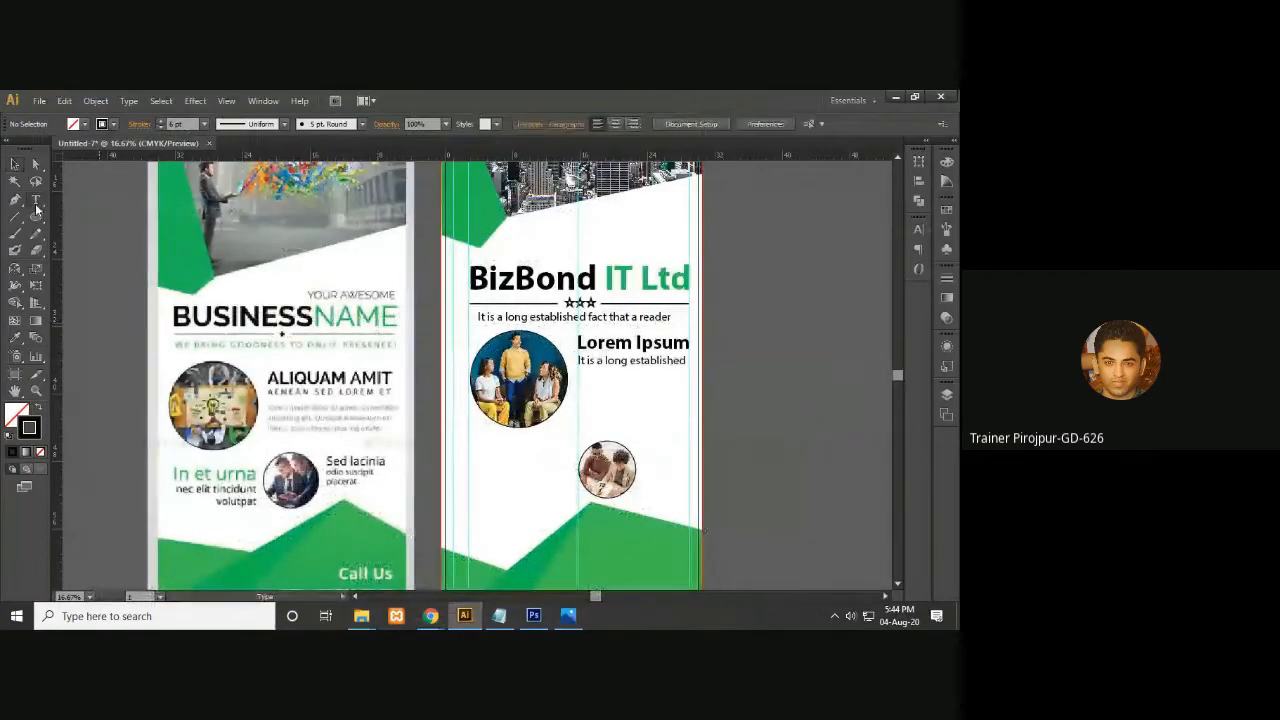
drag(578, 370, 690, 421)
key(ctrl+v)
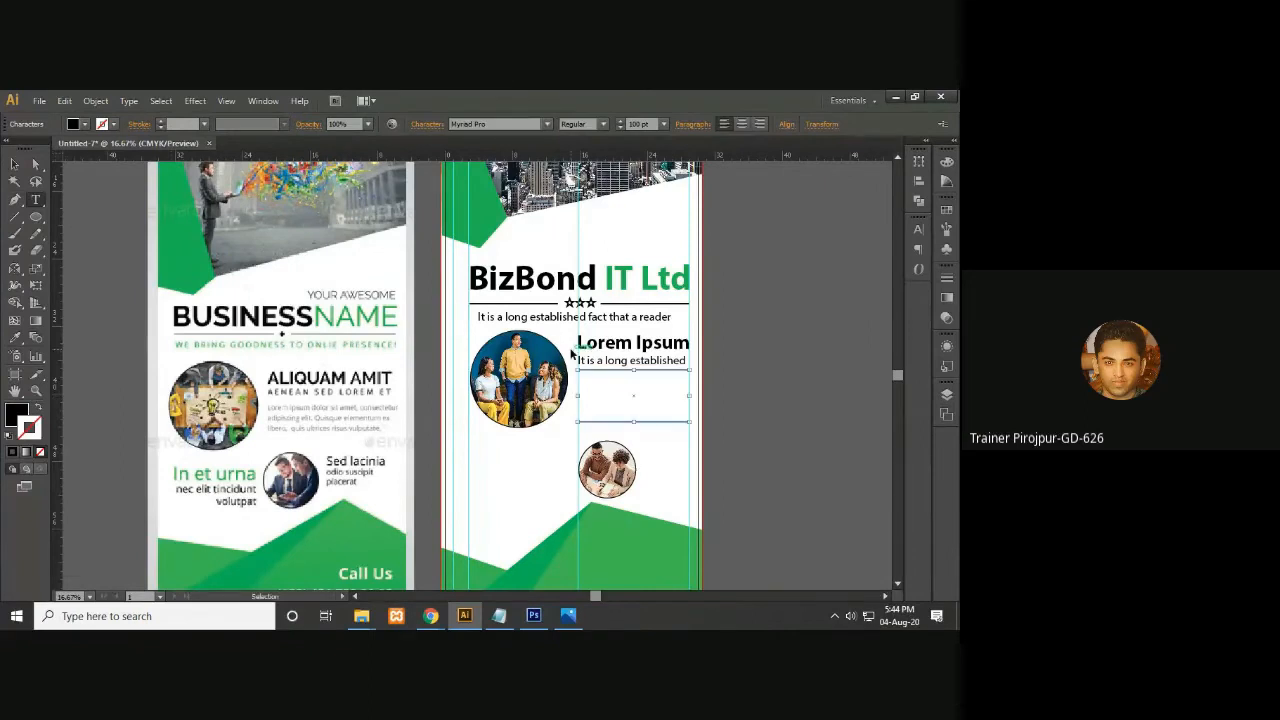
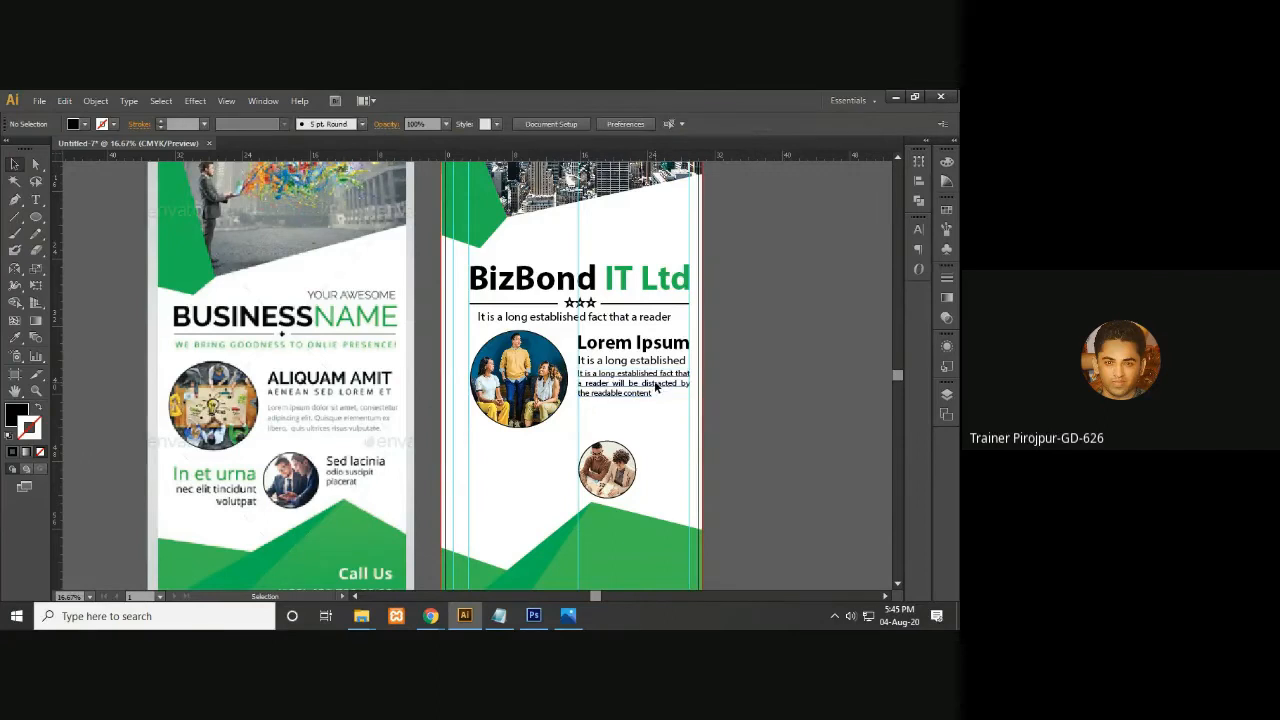
Nudge the pasted paragraph slightly down, away from the "It is a long established" line
key(Down)
key(Down)
key(Down)
key(Down)
key(Down)
key(Down)
key(Down)
key(Down)
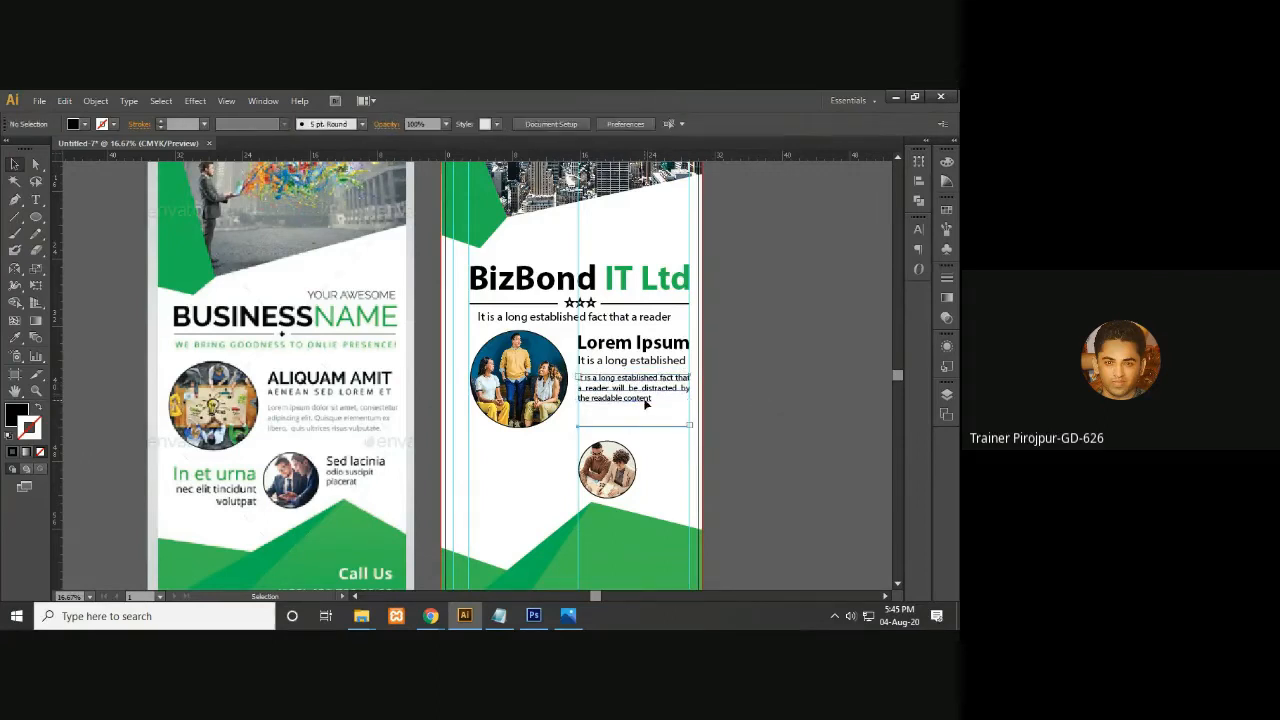
Extend the paragraph by repeating its ending "distracted by the readable content" two more times
key(a)
key(ctrl+equal)
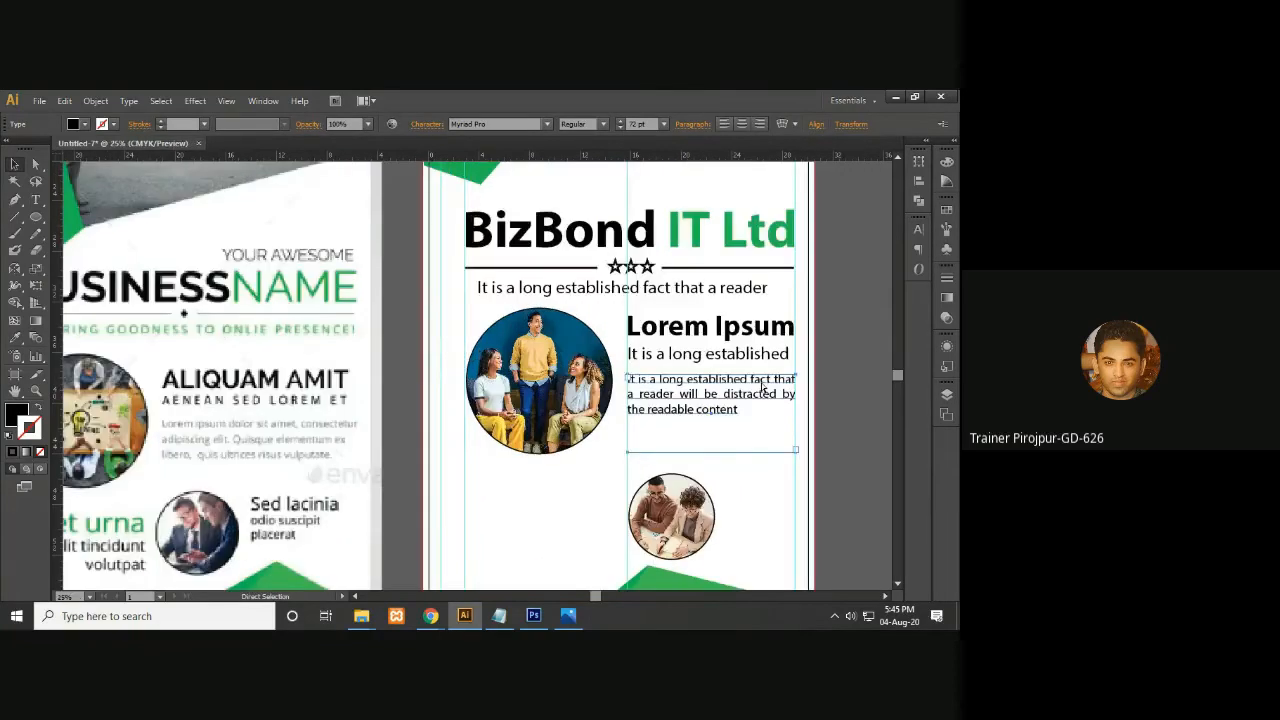
key(v)
click(854, 405)
key(t)
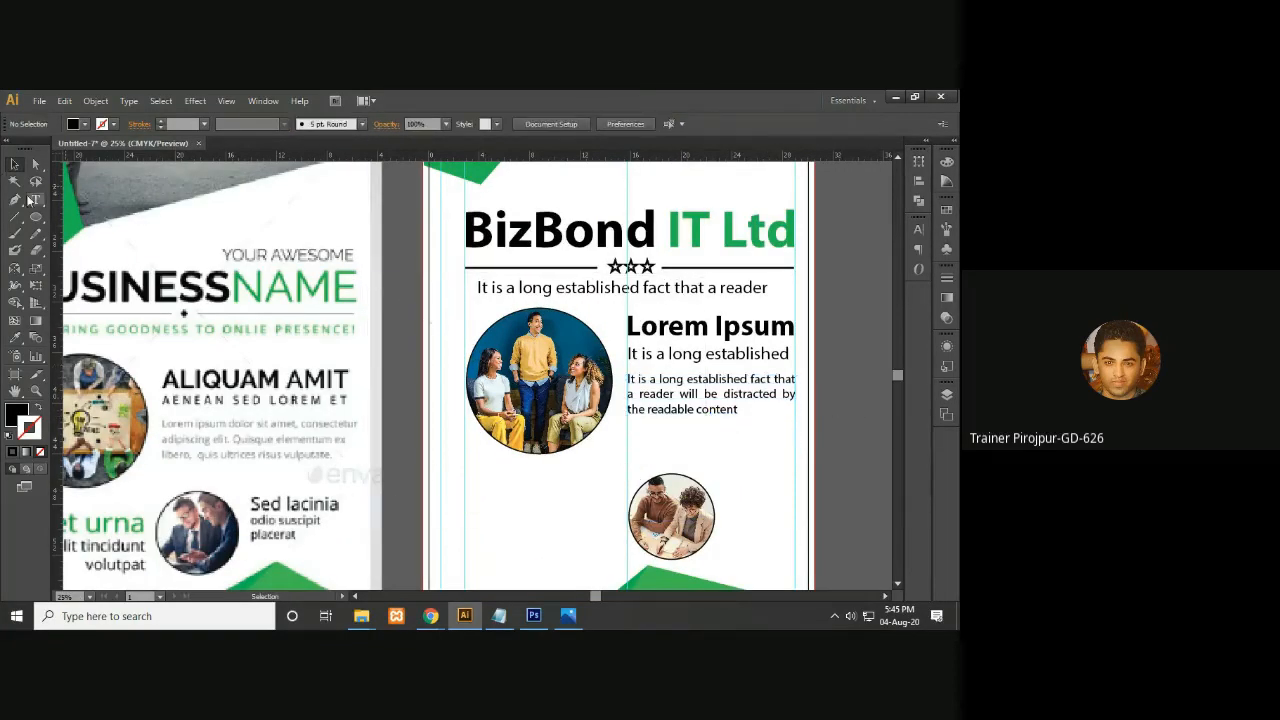
click(739, 408)
drag(740, 408, 709, 394)
key(ctrl+c)
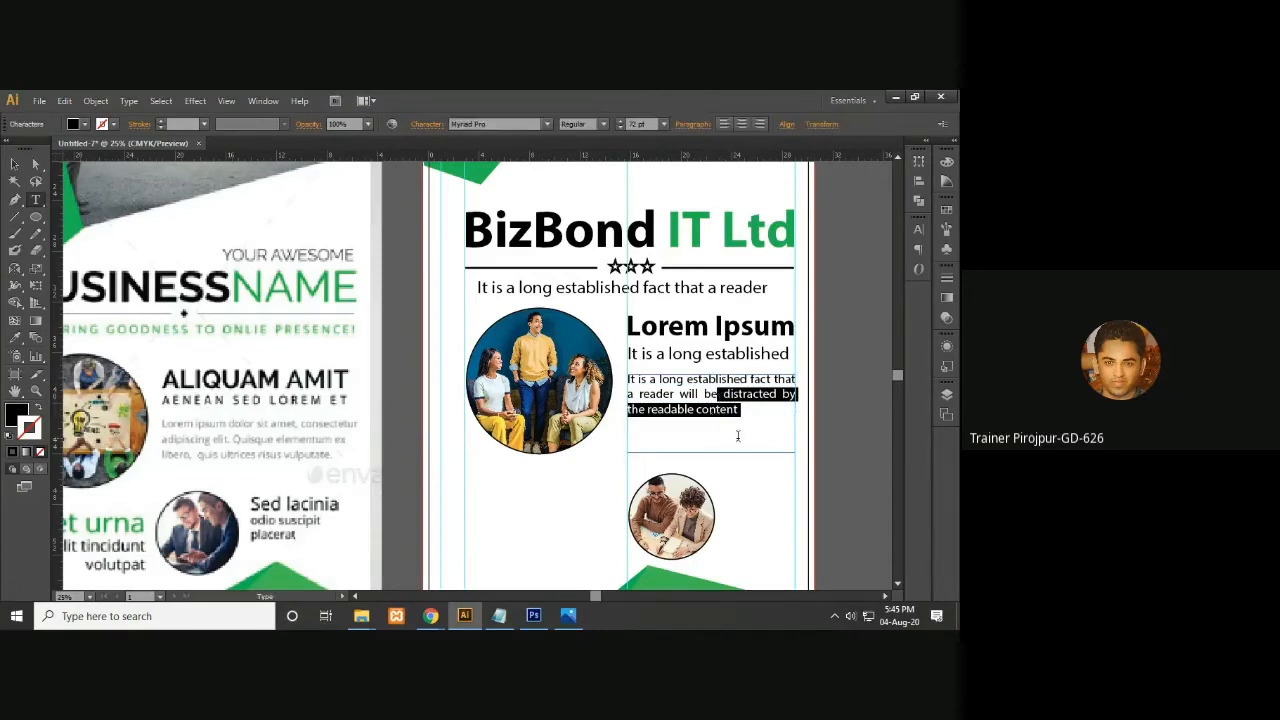
click(745, 418)
key(ctrl+v)
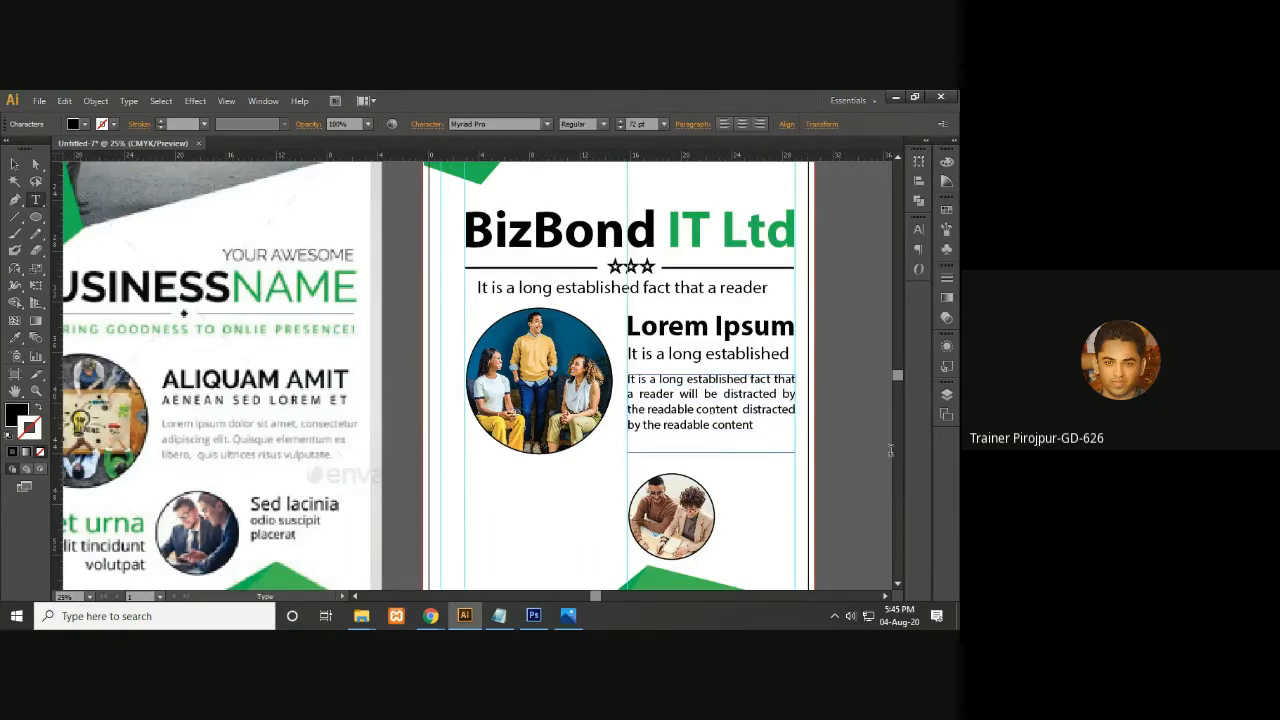
key(ctrl+v)
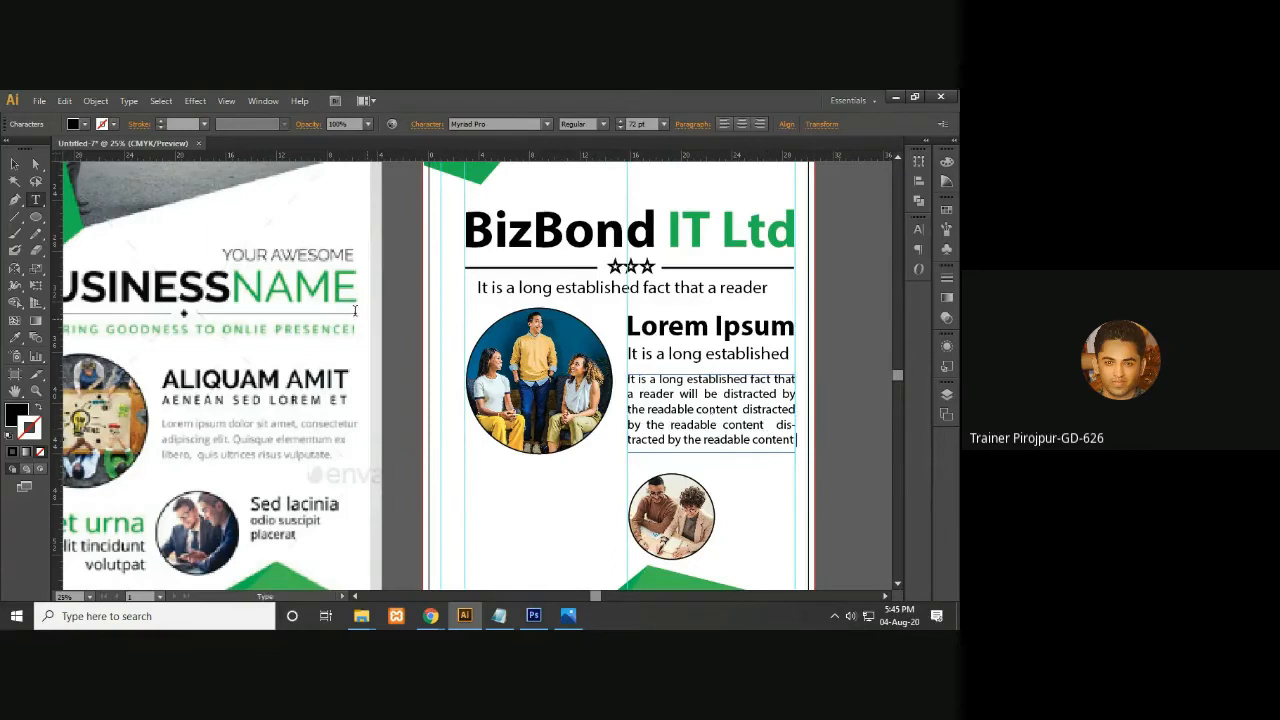
Move the Lorem Ipsum heading, the line under it and the paragraph slightly up to tighten their spacing
click(15, 163)
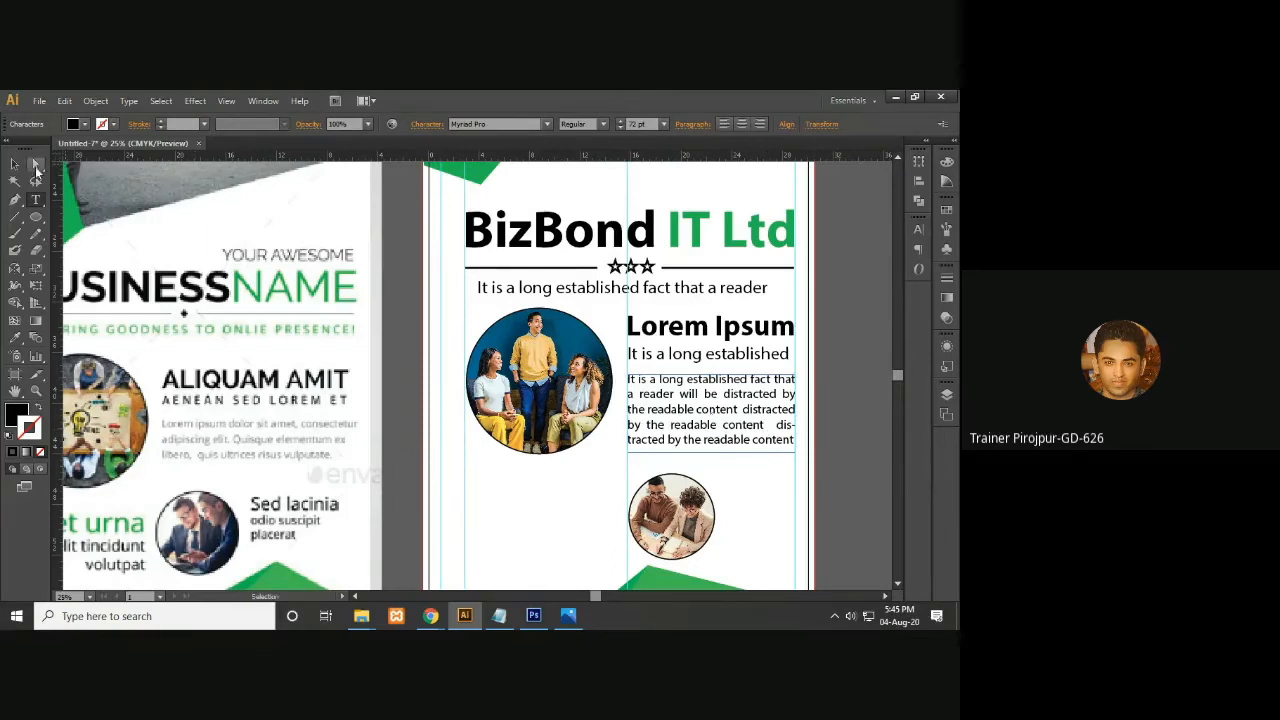
click(850, 432)
click(733, 333)
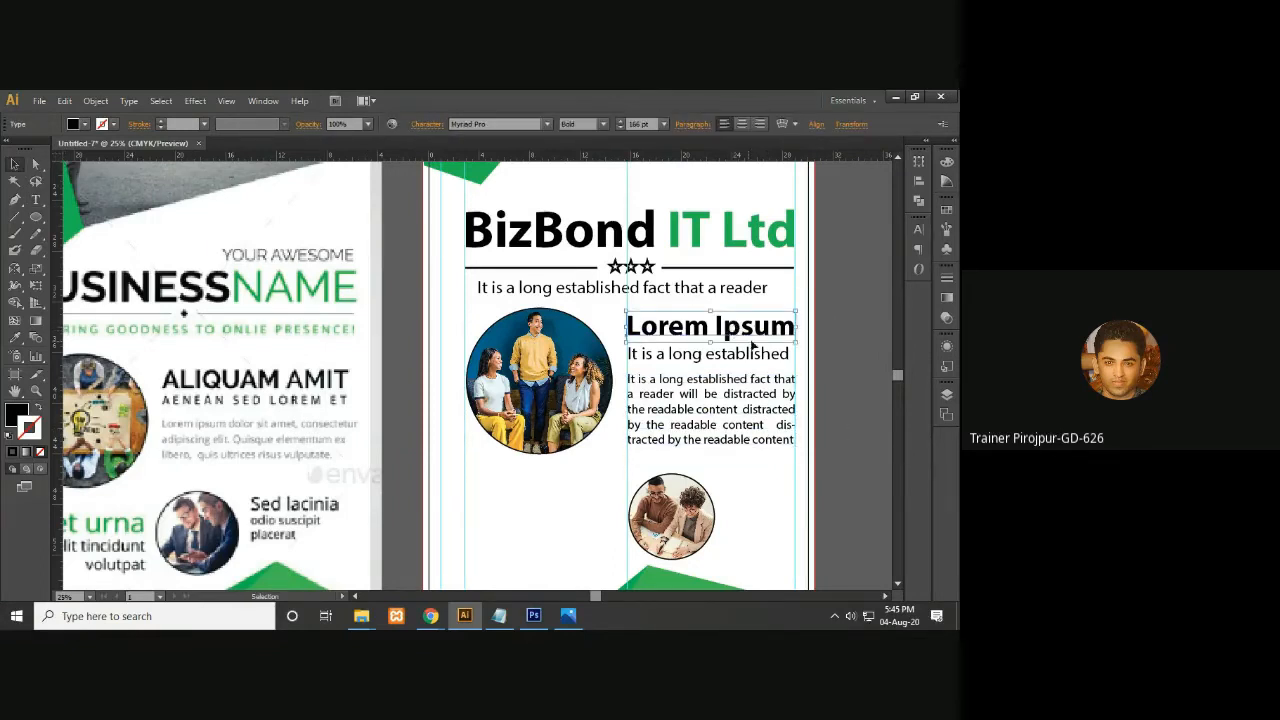
click(847, 360)
click(789, 357)
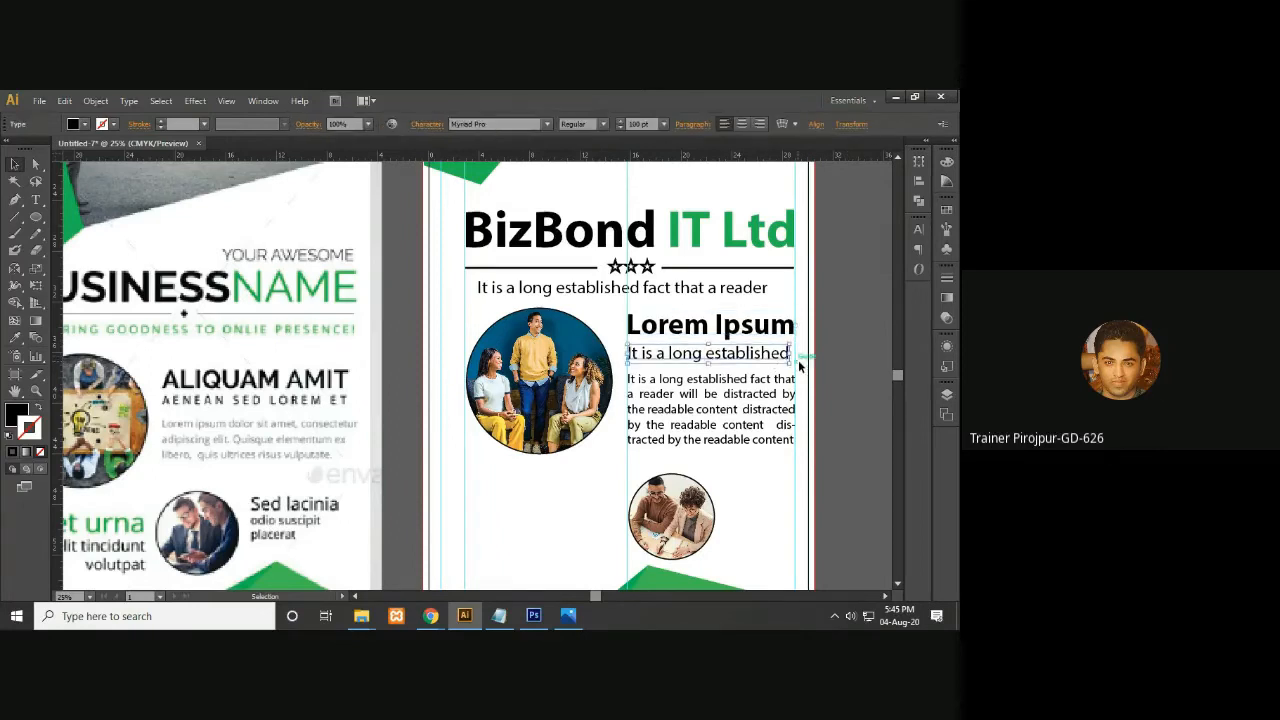
click(826, 375)
click(778, 394)
drag(778, 394, 778, 388)
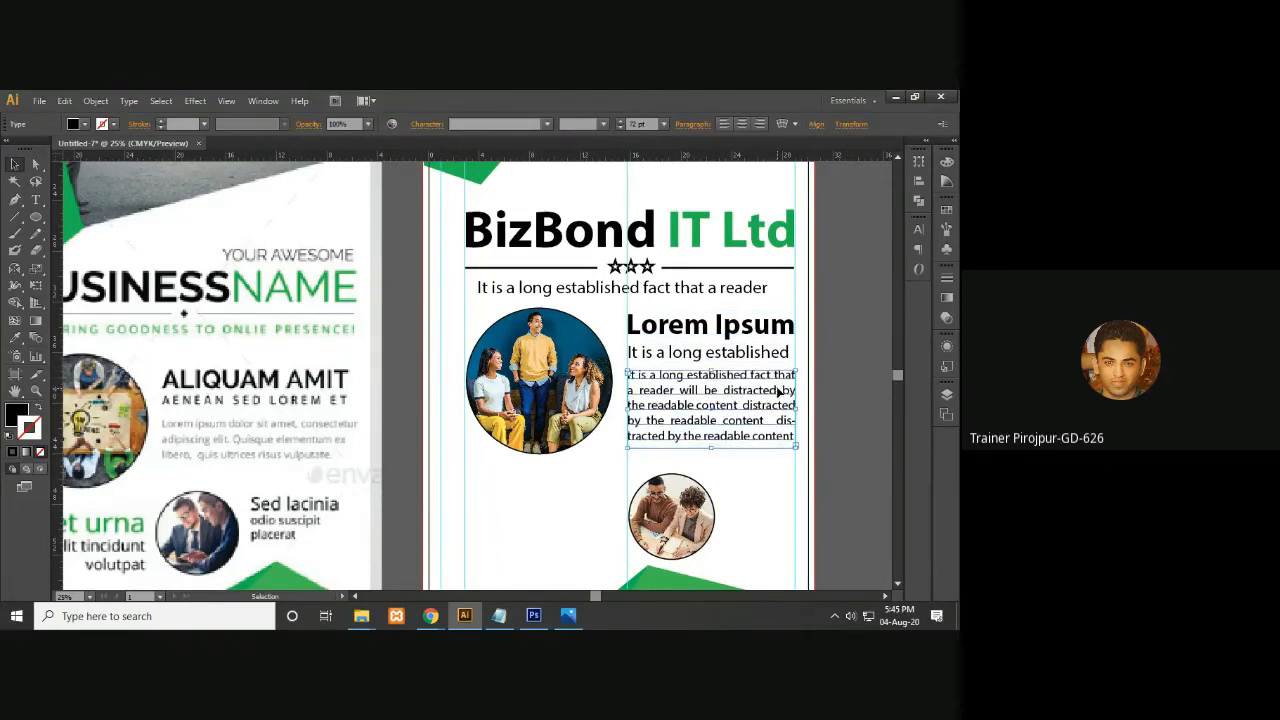
click(845, 378)
key(ctrl+minus)
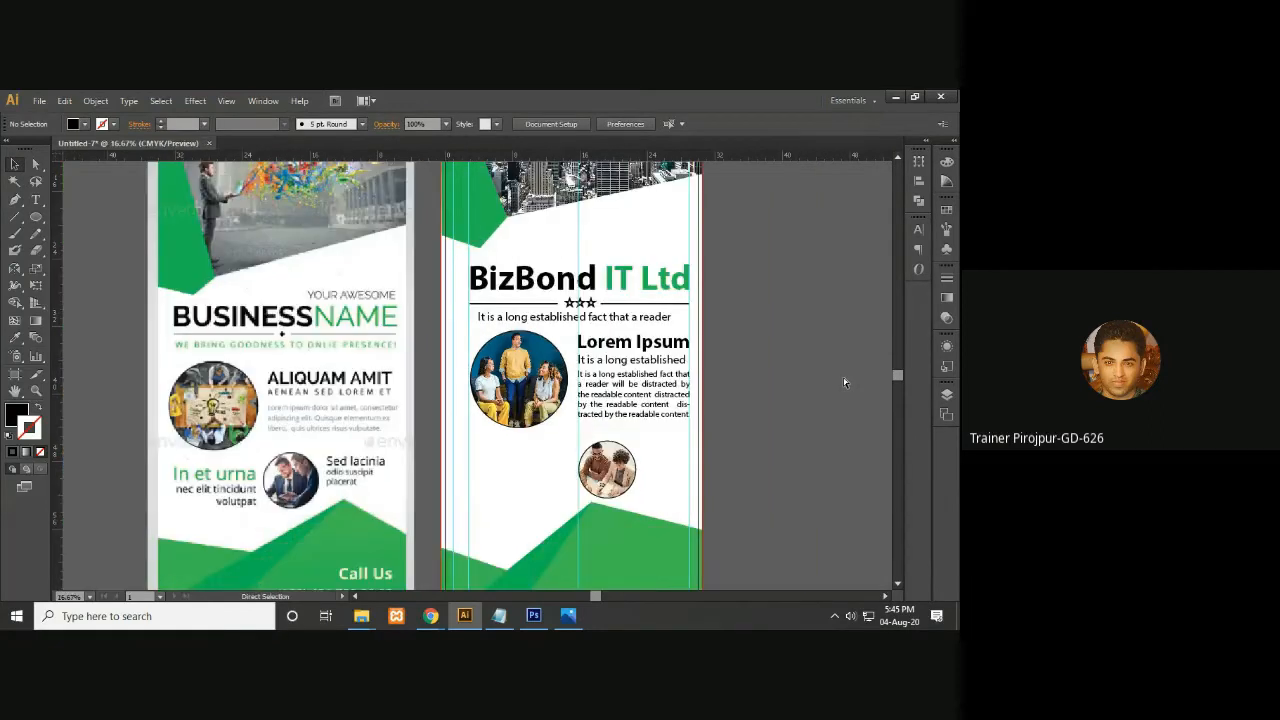
Nudge the paragraph slightly down and set the "It is a long established" line to 101 pt
click(662, 378)
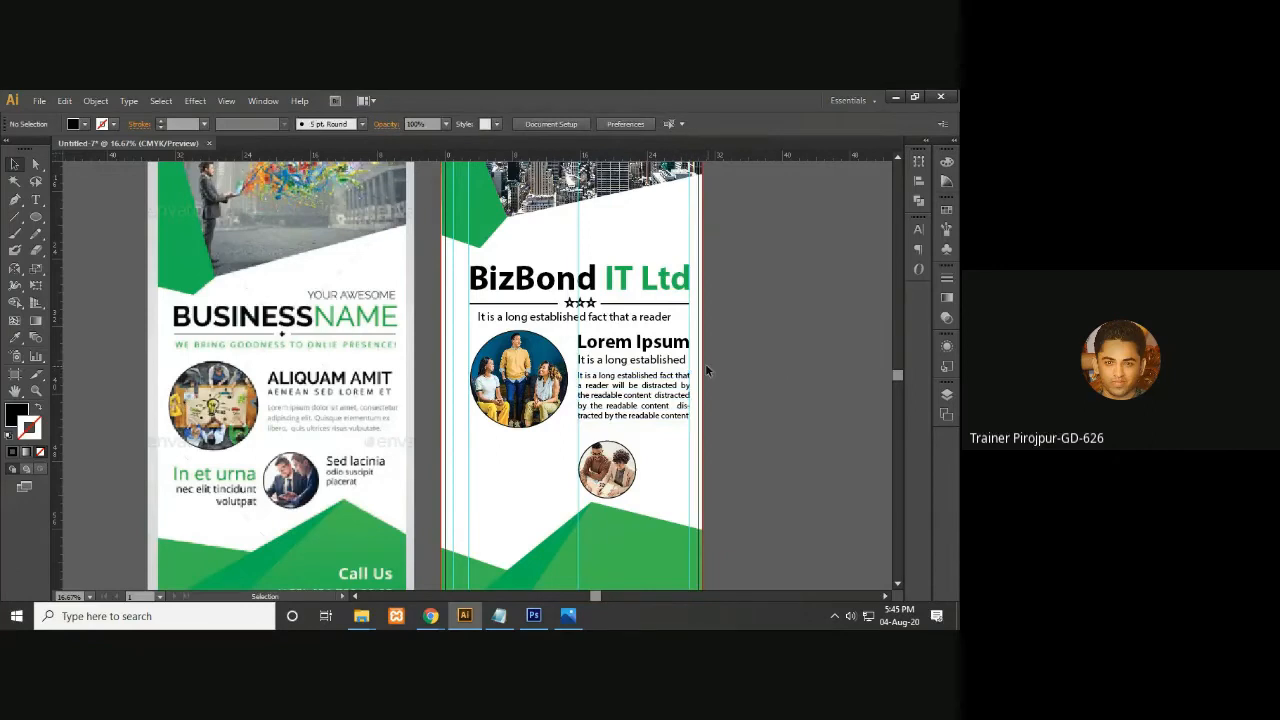
click(660, 361)
click(620, 119)
click(857, 291)
click(650, 357)
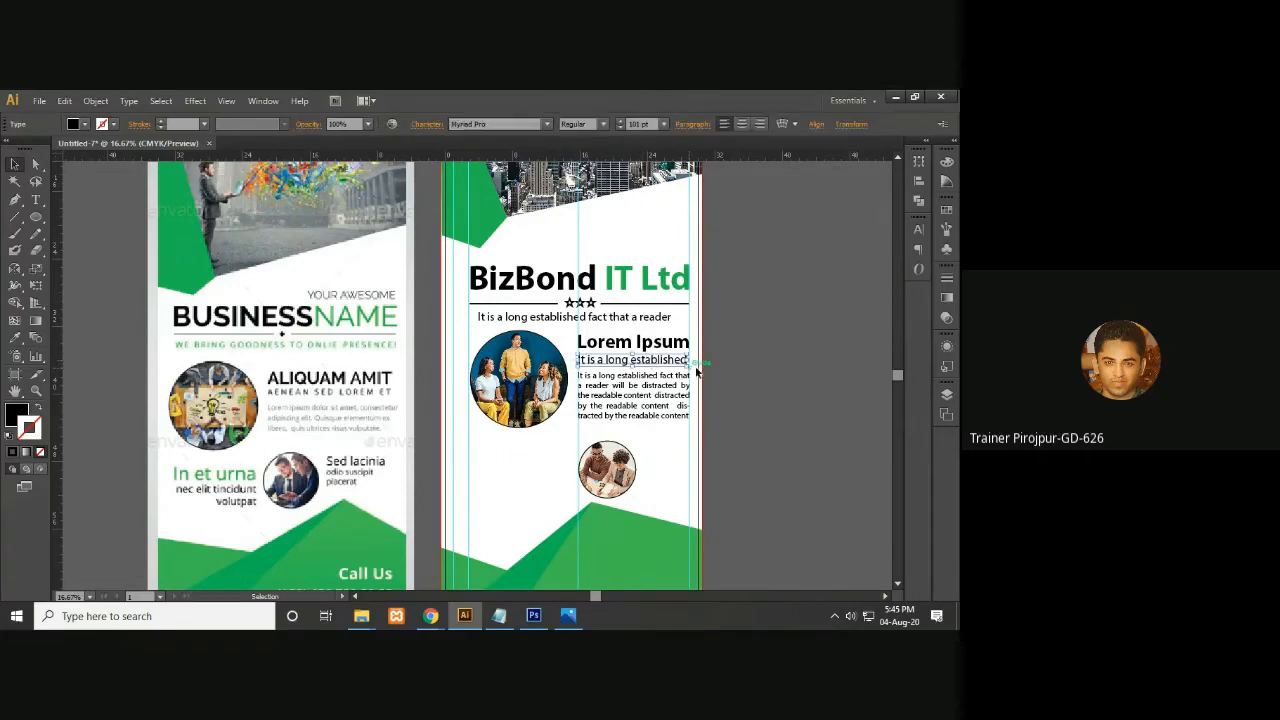
click(768, 360)
Duplicate the Lorem Ipsum heading and place the copy below the large circular photo, starting at the inner guide
drag(743, 448, 766, 380)
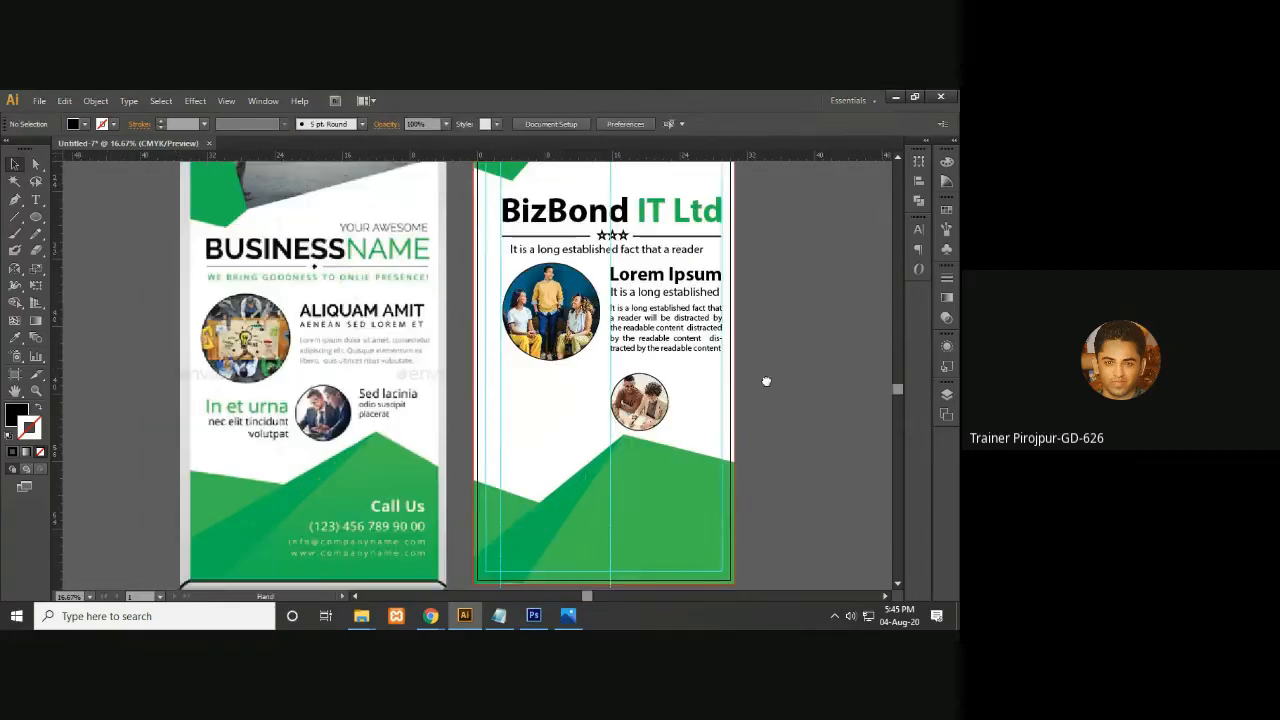
drag(657, 449, 686, 446)
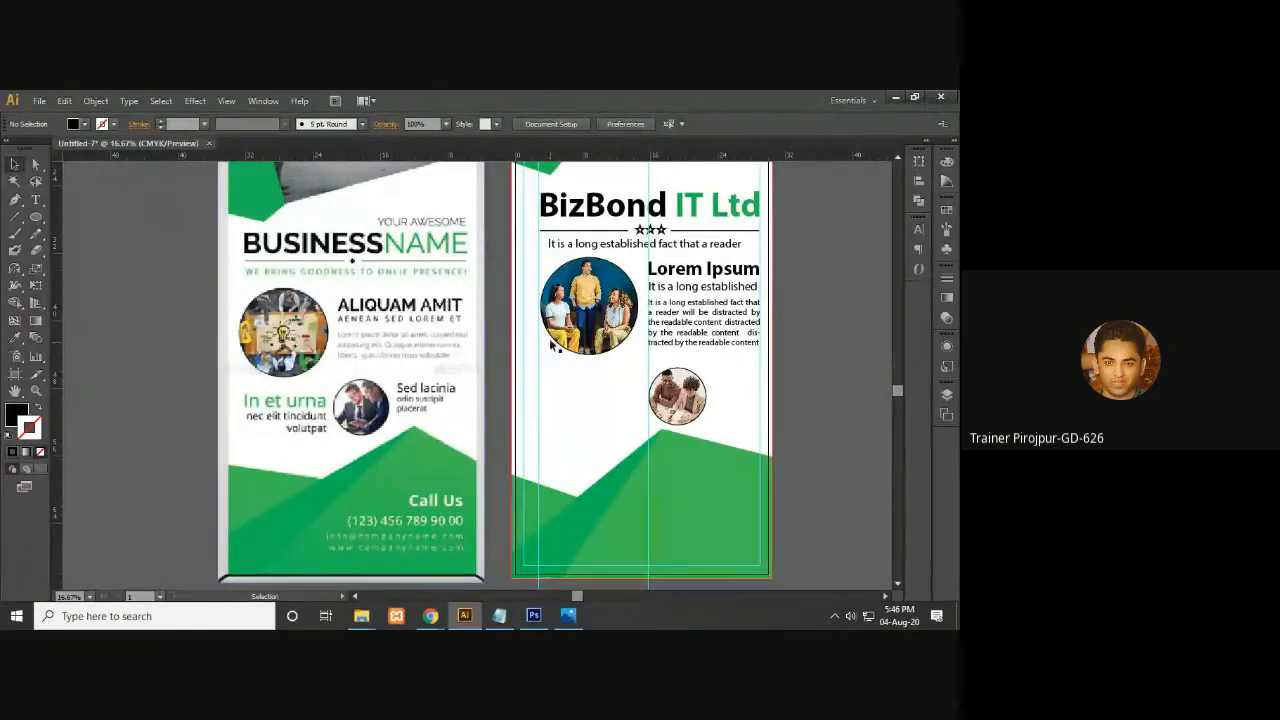
click(697, 270)
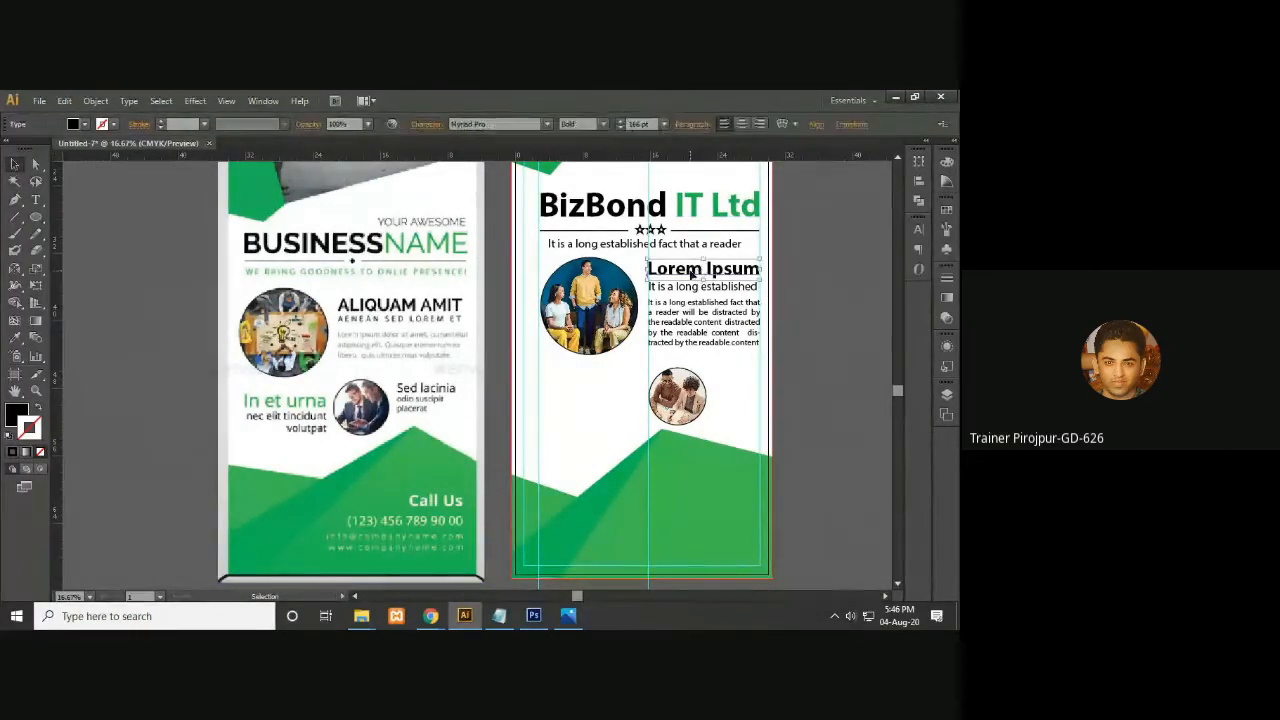
drag(693, 273, 584, 398)
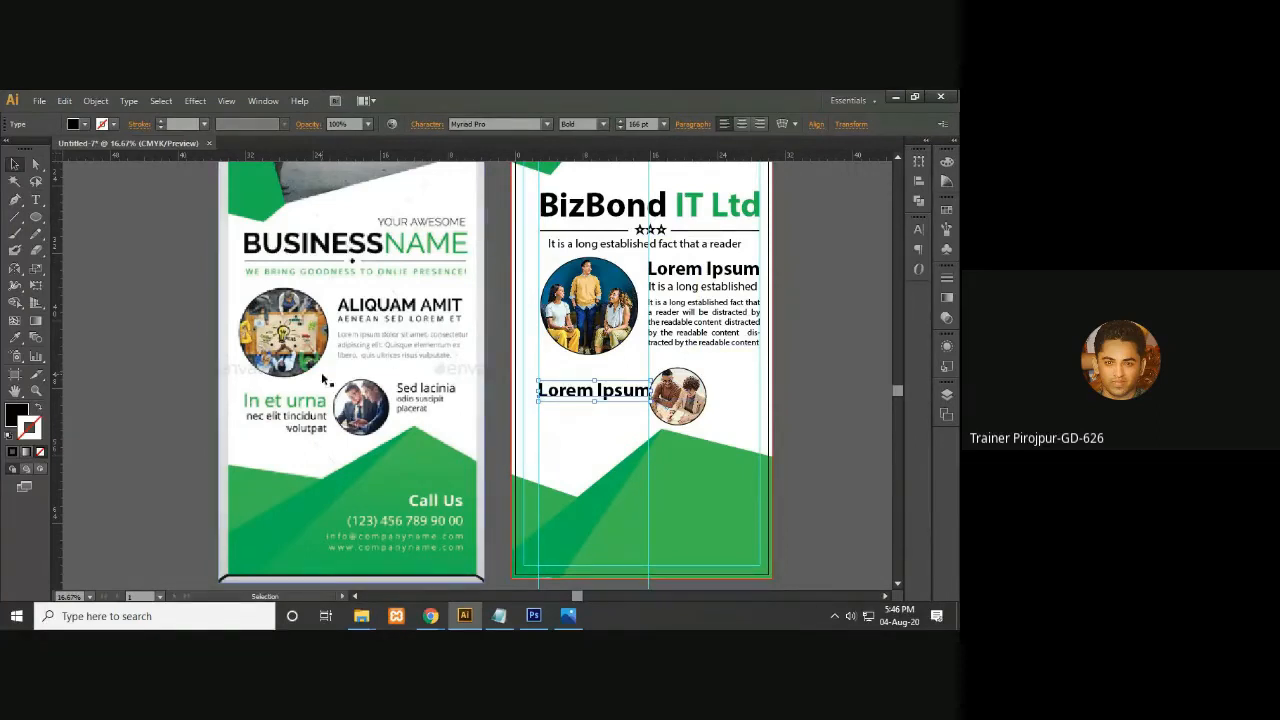
Set the copied Lorem Ipsum heading to Regular style at 140 pt and move it slightly up
click(601, 125)
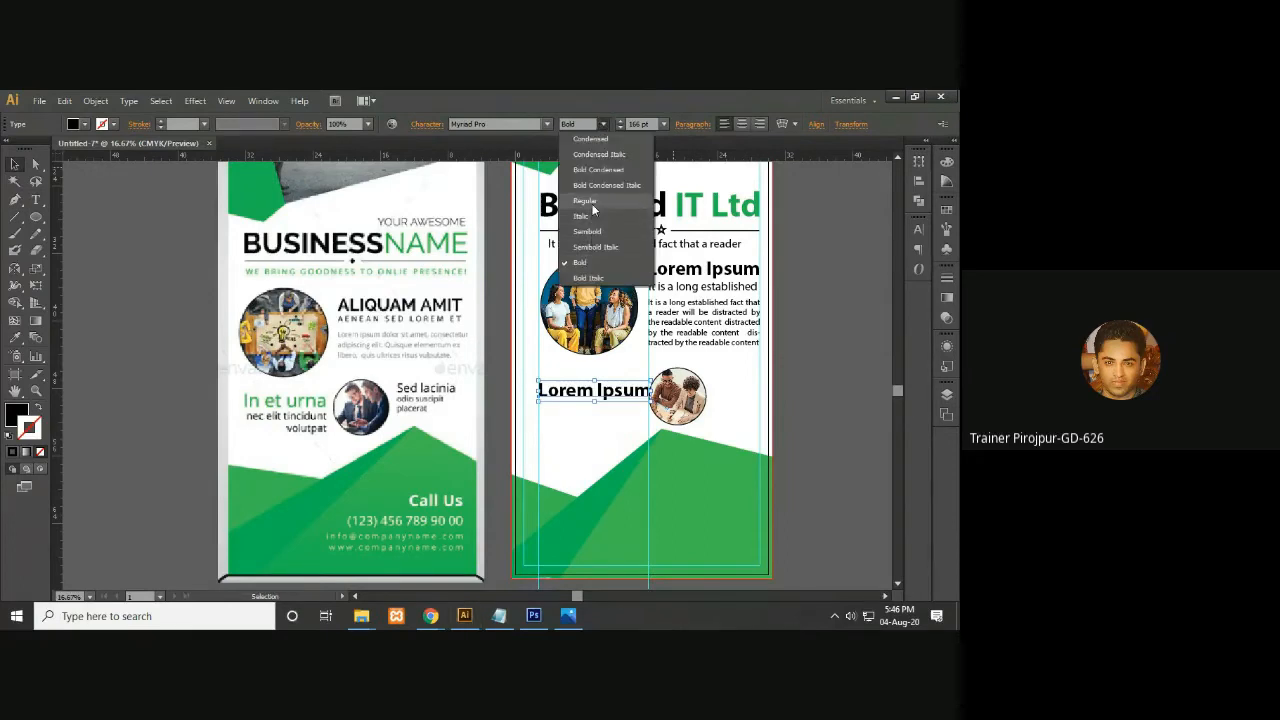
click(595, 210)
click(632, 123)
key(Down)
key(Down)
key(Down)
key(Down)
key(Down)
key(Down)
key(Down)
key(Down)
key(Down)
key(Down)
key(Down)
key(Down)
key(Down)
key(Down)
key(Down)
key(Down)
key(Down)
key(Down)
key(Down)
key(Down)
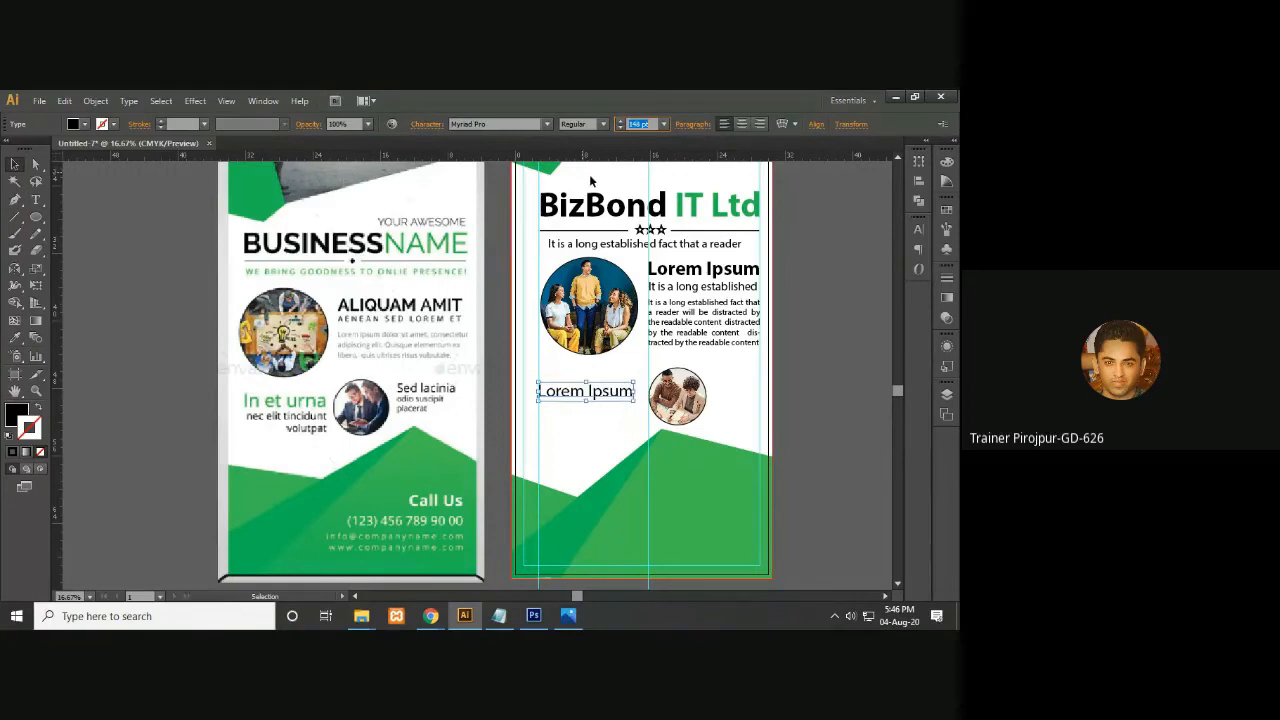
key(Up)
key(Up)
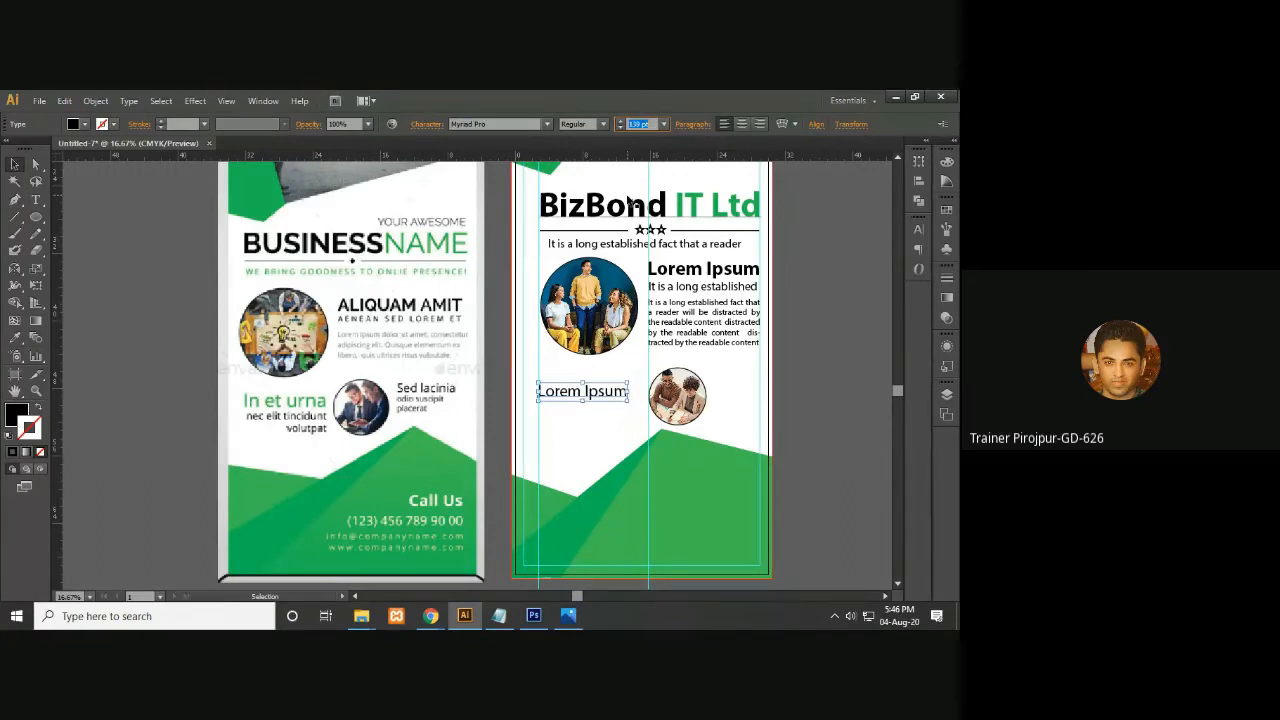
key(Up)
key(Up)
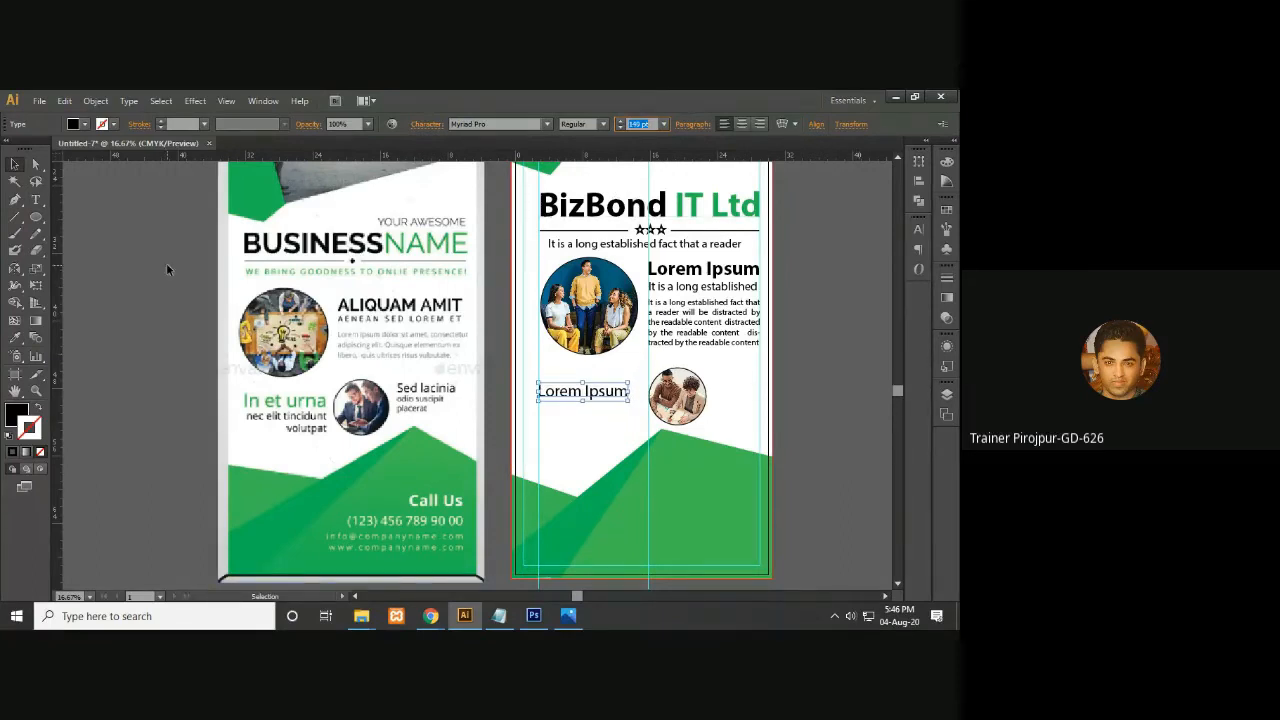
click(16, 164)
drag(611, 389, 611, 382)
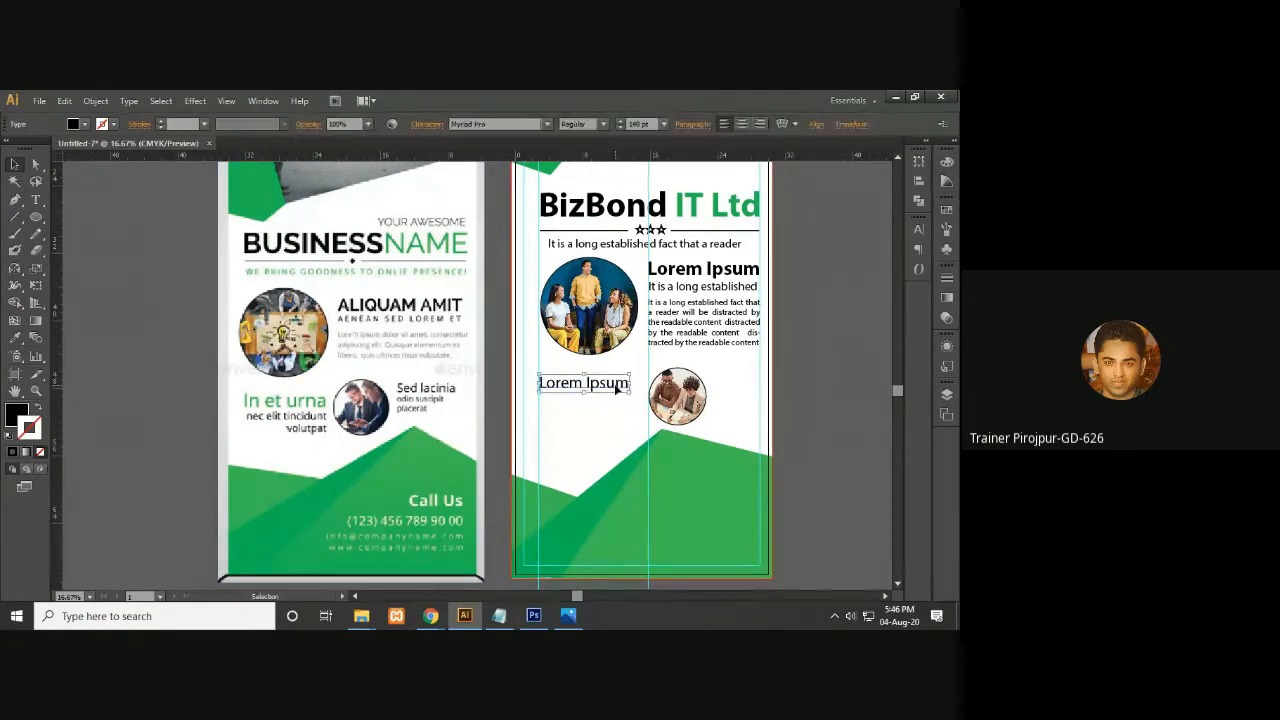
Duplicate the 140 pt Lorem Ipsum text to the right of the small circular photo and reduce the copy to 72 pt
drag(616, 390, 777, 381)
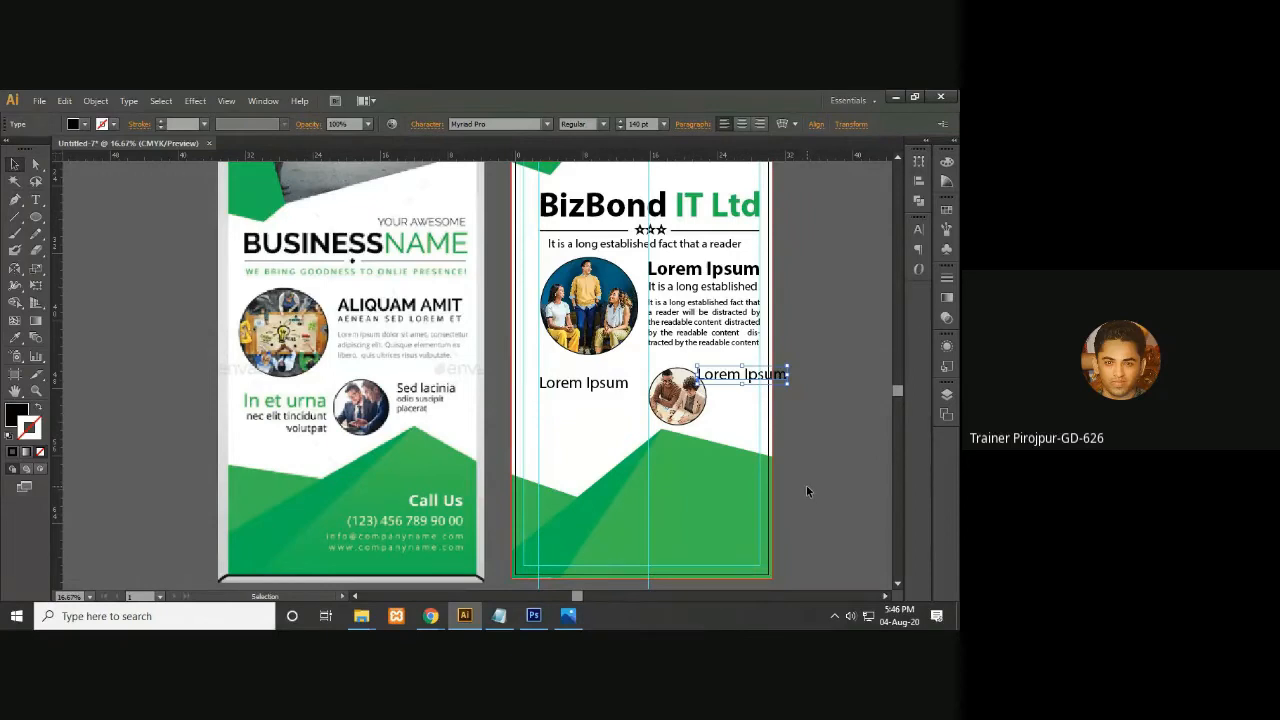
mouse_move(790, 365)
mouse_down()
mouse_move(760, 366)
mouse_move(773, 352)
mouse_move(773, 368)
mouse_up()
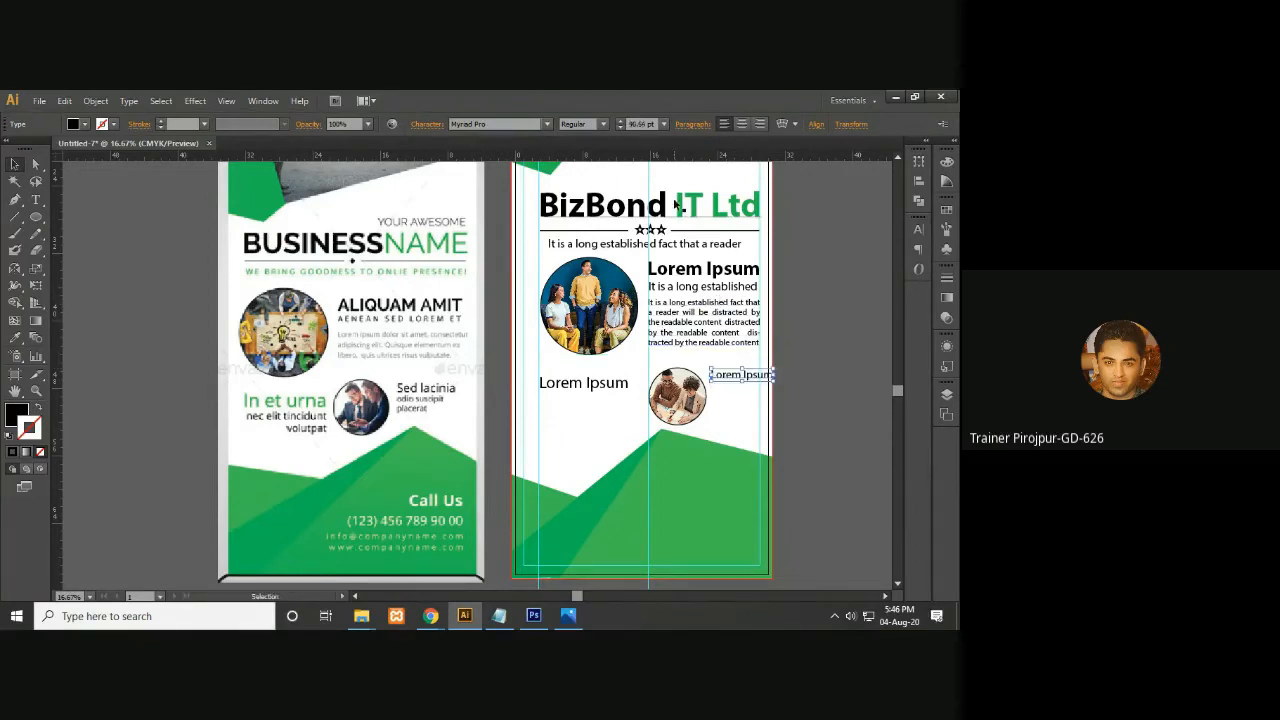
click(661, 125)
click(680, 372)
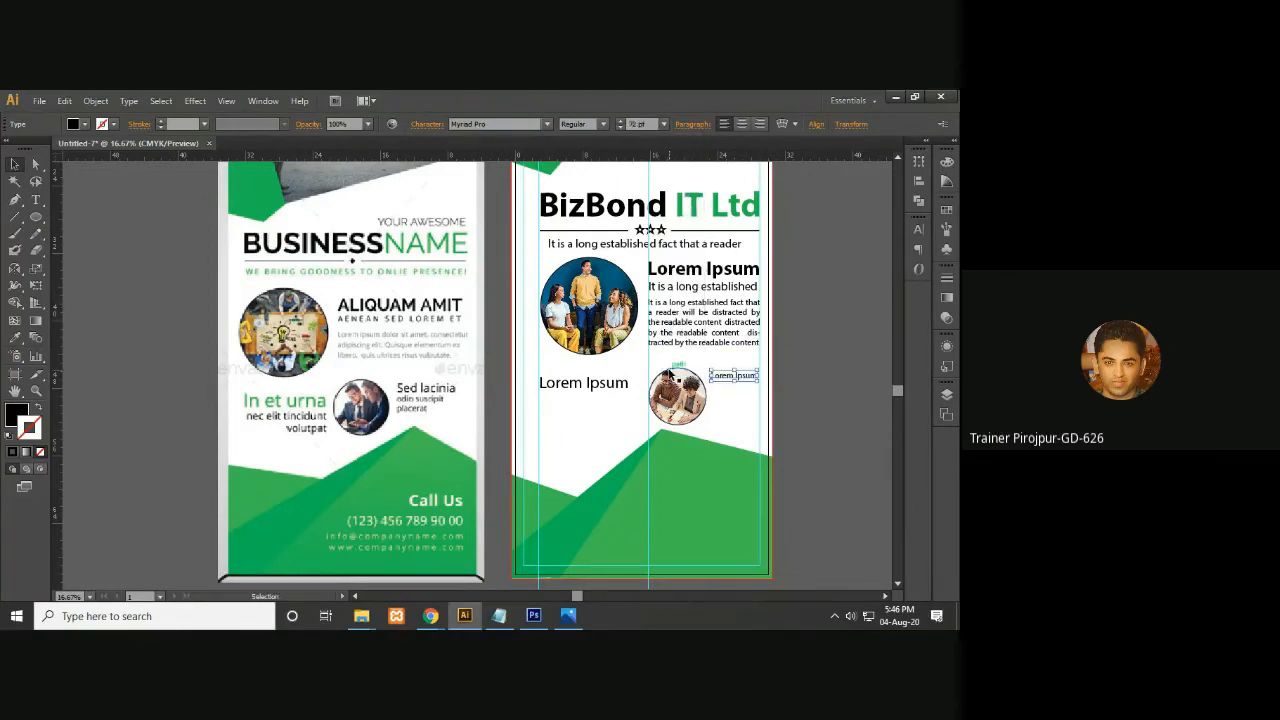
Increase the small Lorem Ipsum title beside the small circular photo to 84 pt
click(800, 371)
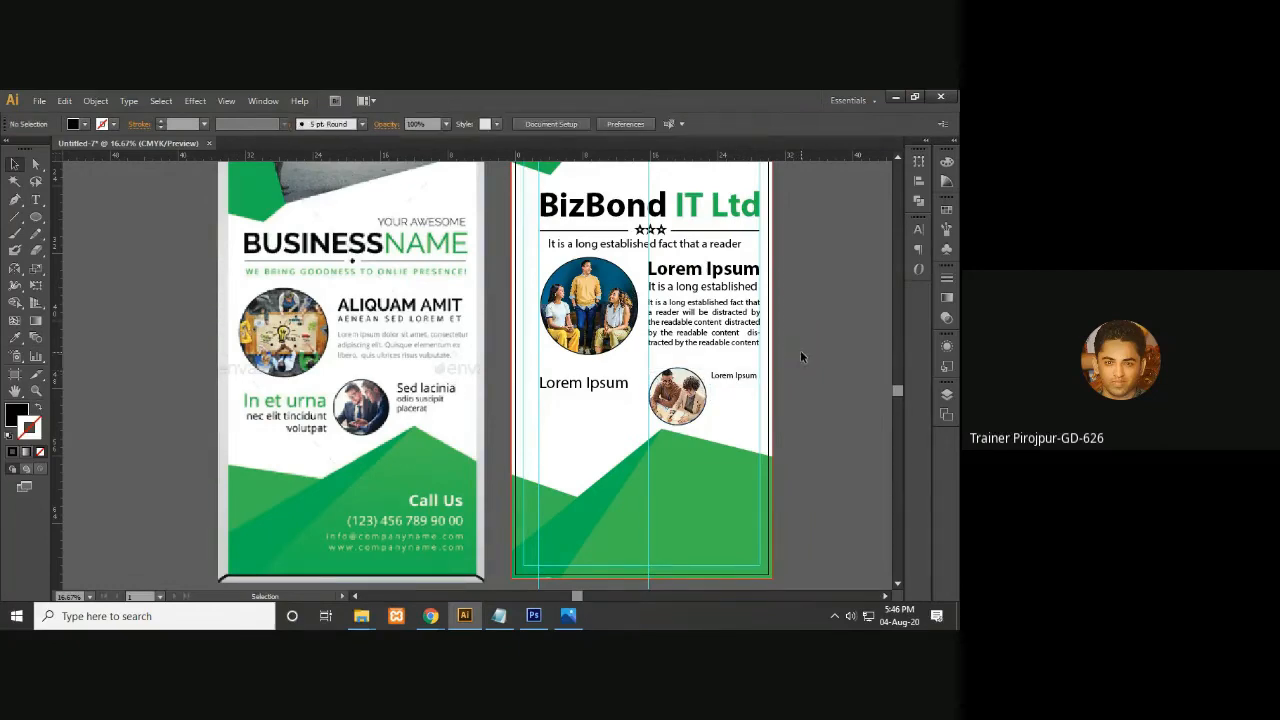
key(ctrl+equal)
drag(801, 353, 595, 353)
click(667, 376)
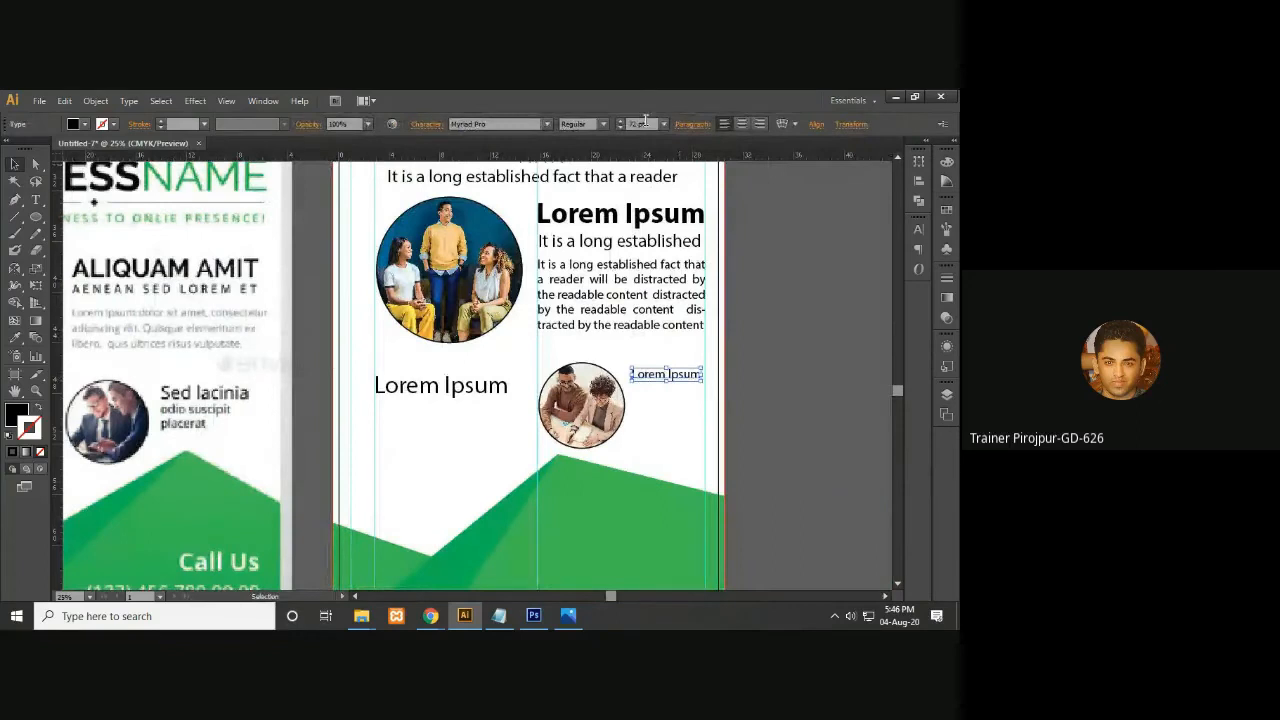
key(Up)
key(Up)
key(Up)
key(Up)
key(Up)
key(Up)
key(Up)
key(Up)
key(Up)
key(Up)
key(Up)
key(Up)
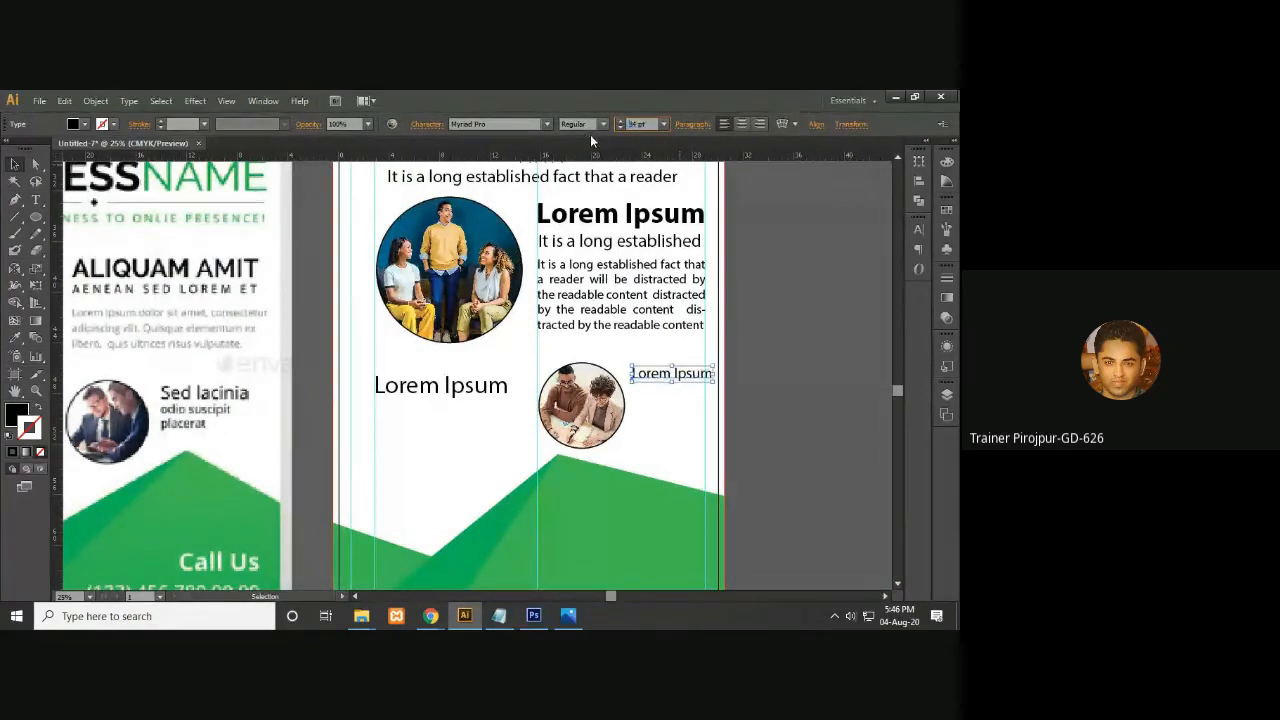
Set the small Lorem Ipsum title to 80 pt and shift it left beside the small circular photo, inside the right guide
key(Down)
key(Down)
key(Down)
key(Down)
click(14, 164)
key(Left)
key(Left)
key(Left)
key(Left)
key(Left)
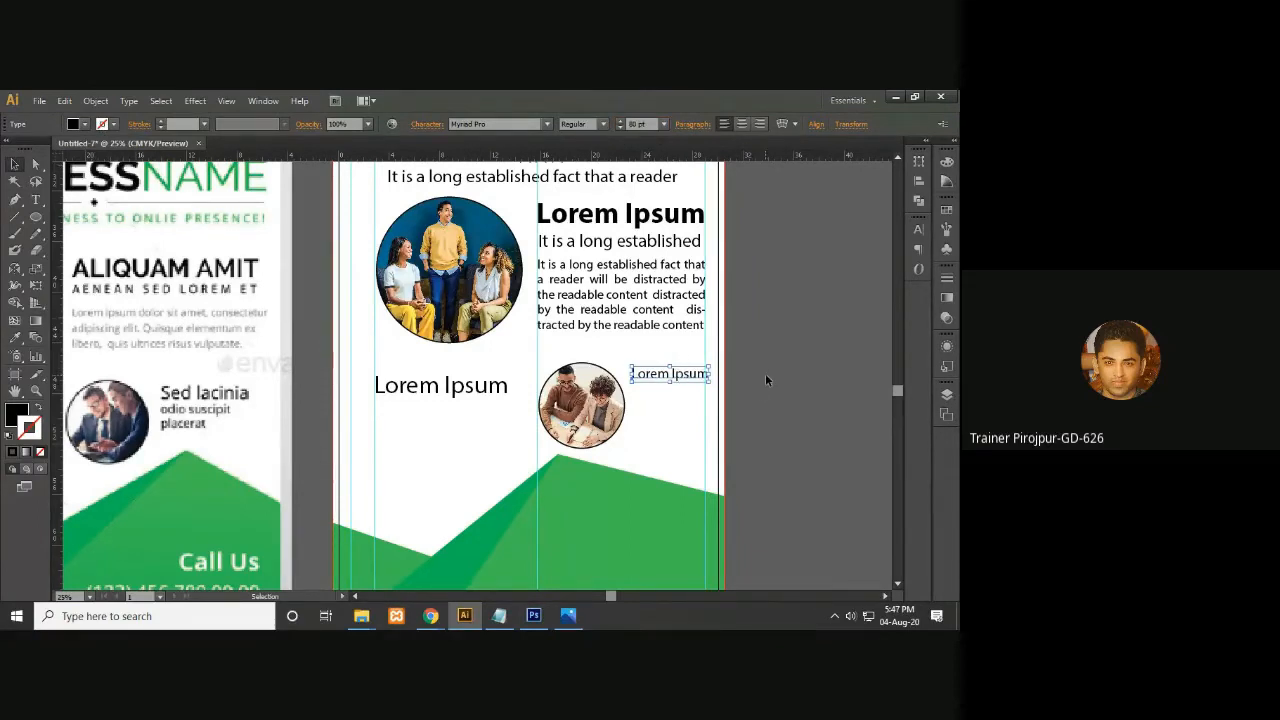
key(Left)
key(Left)
key(Left)
key(Left)
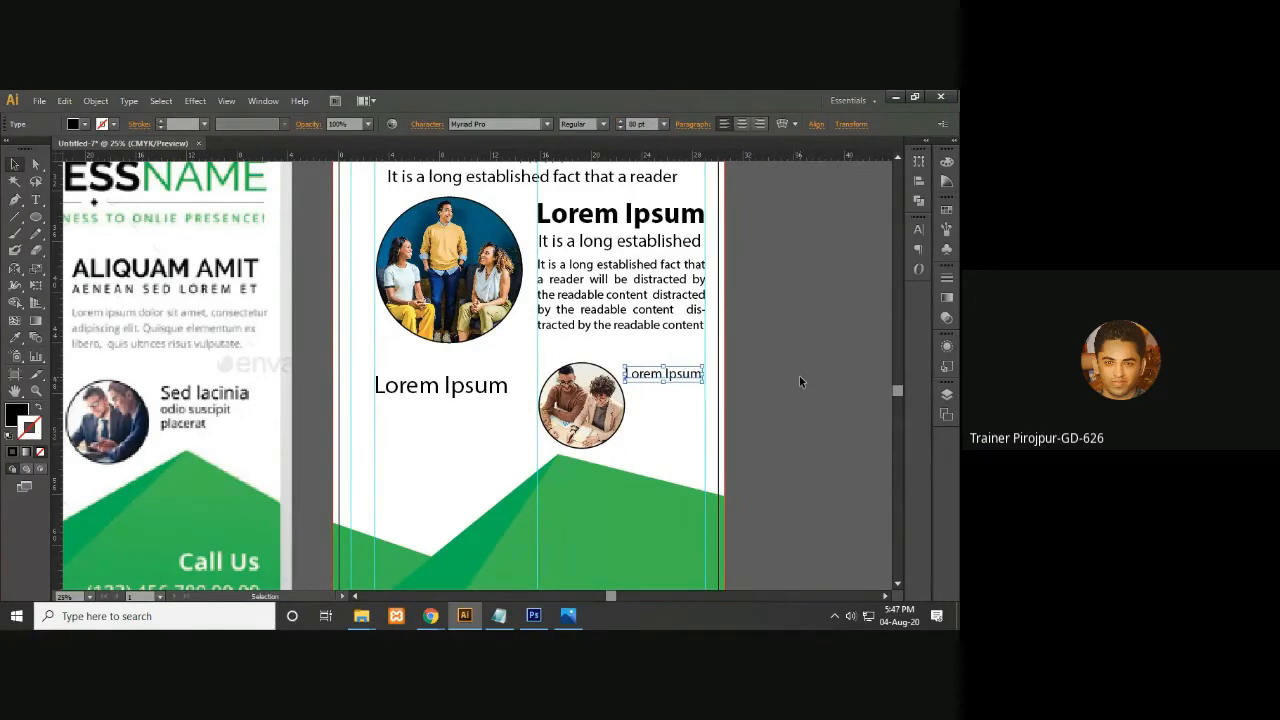
click(787, 376)
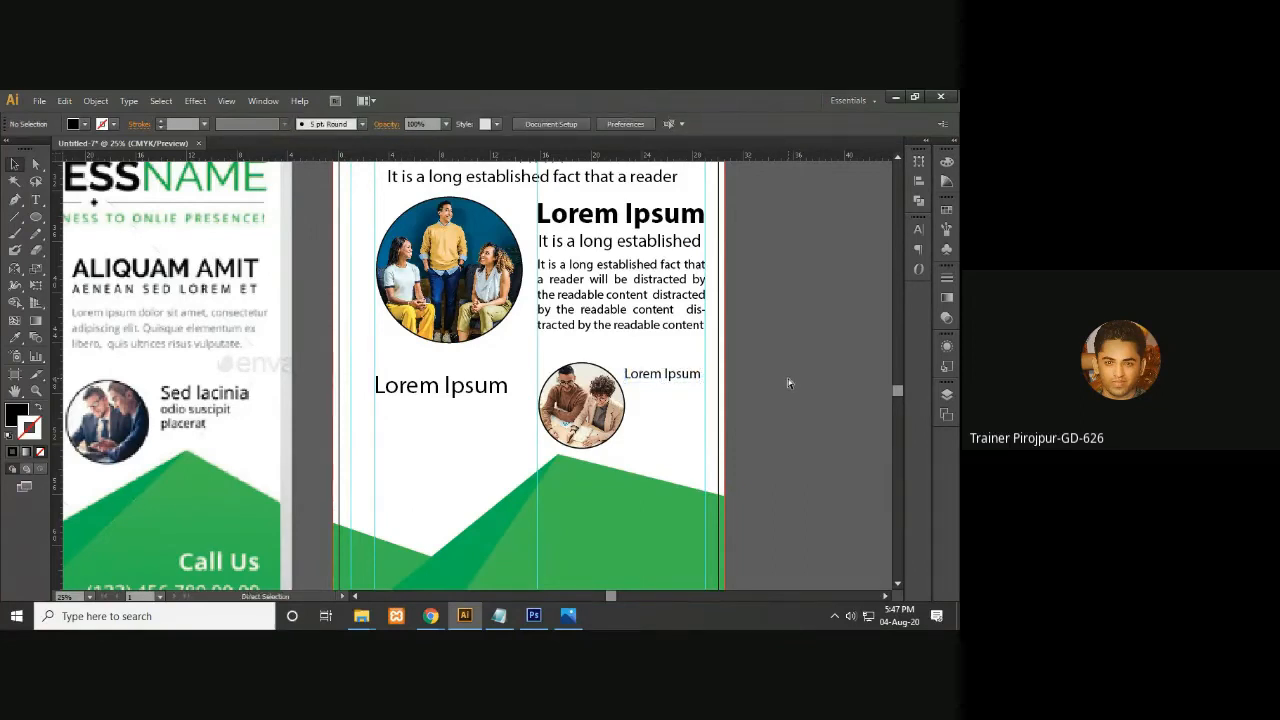
Nudge the small Lorem Ipsum title slightly upward
key(ctrl+minus)
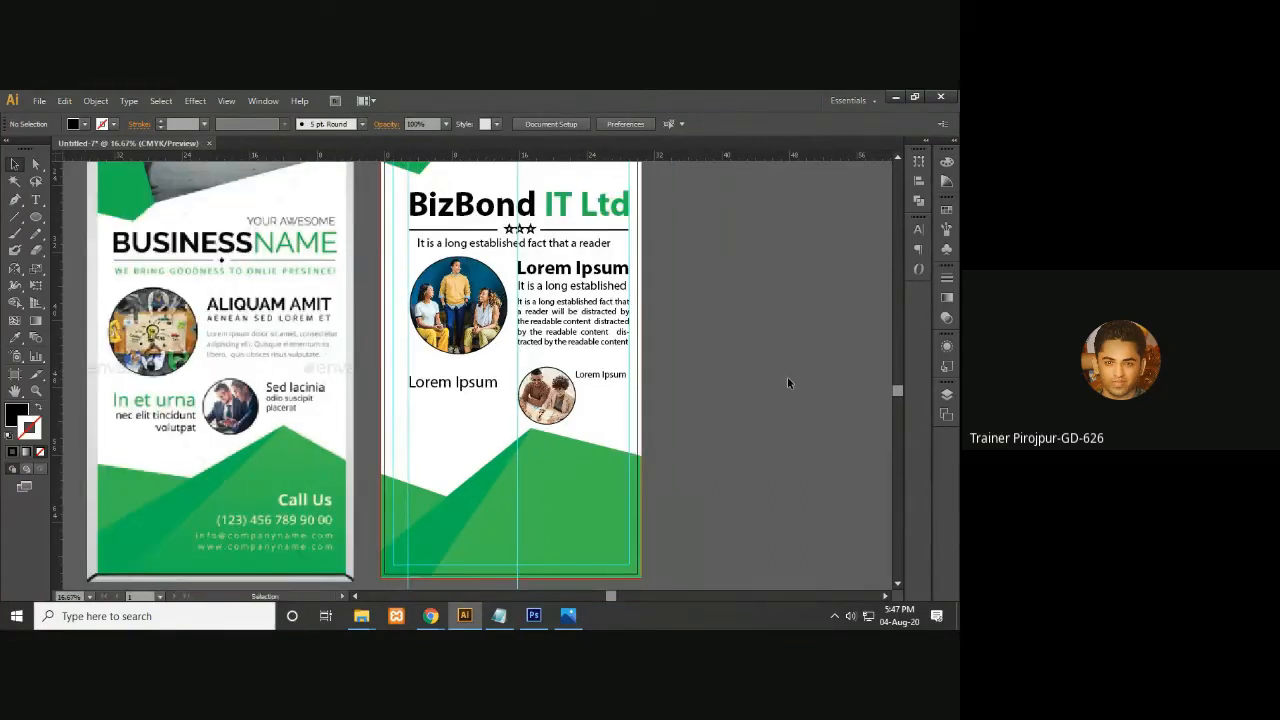
click(598, 375)
key(Up)
key(Up)
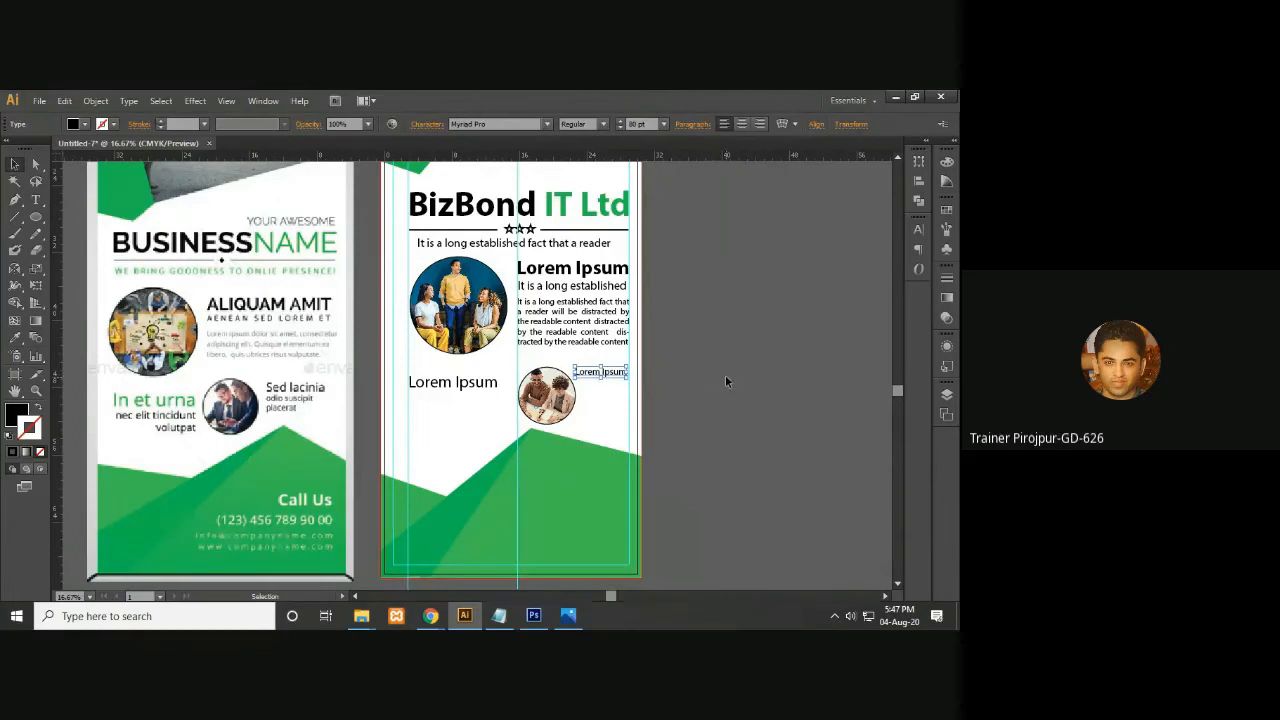
Copy the opening words of the upper paragraph and paste them into a new text frame drawn below the small Lorem Ipsum title
click(621, 341)
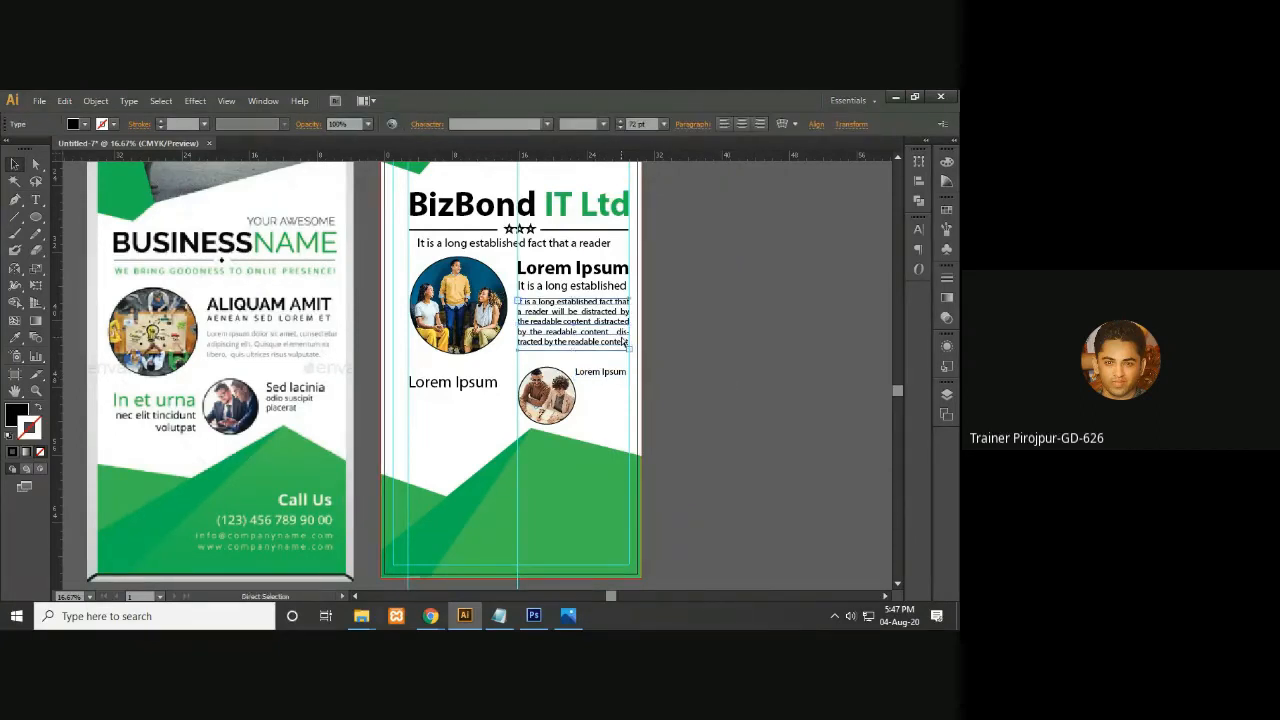
key(ctrl+plus)
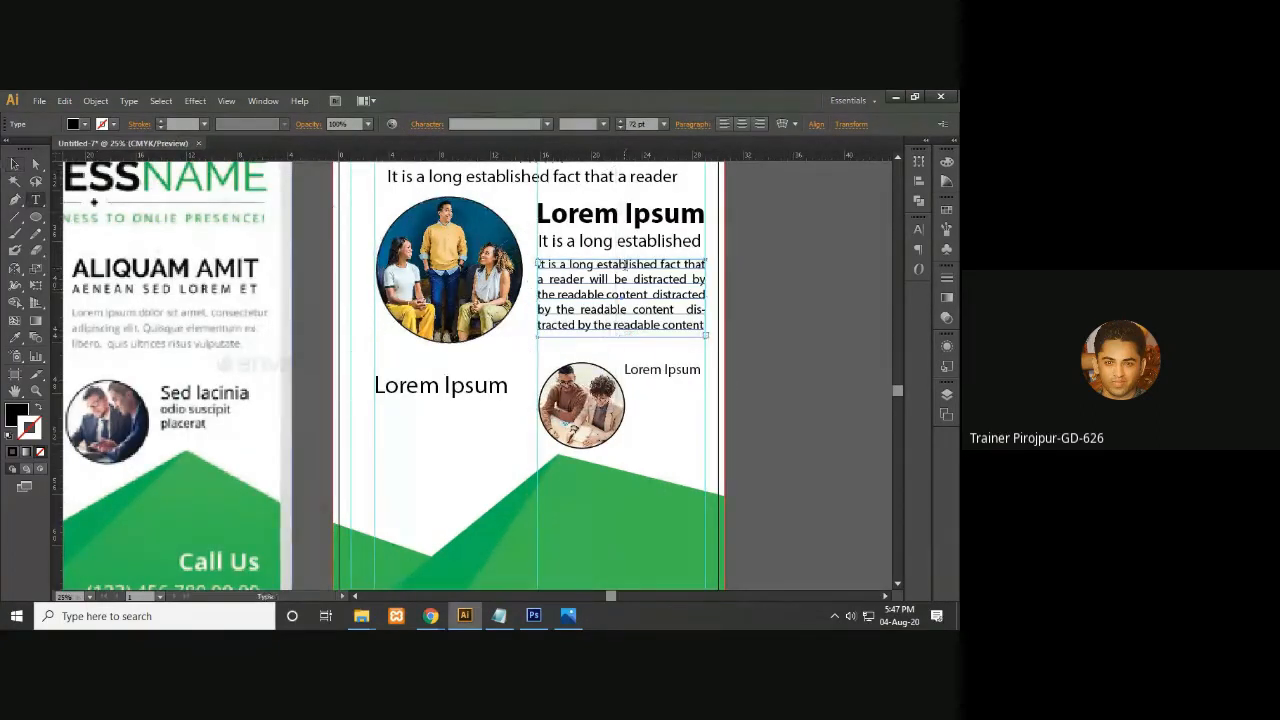
drag(588, 278, 522, 260)
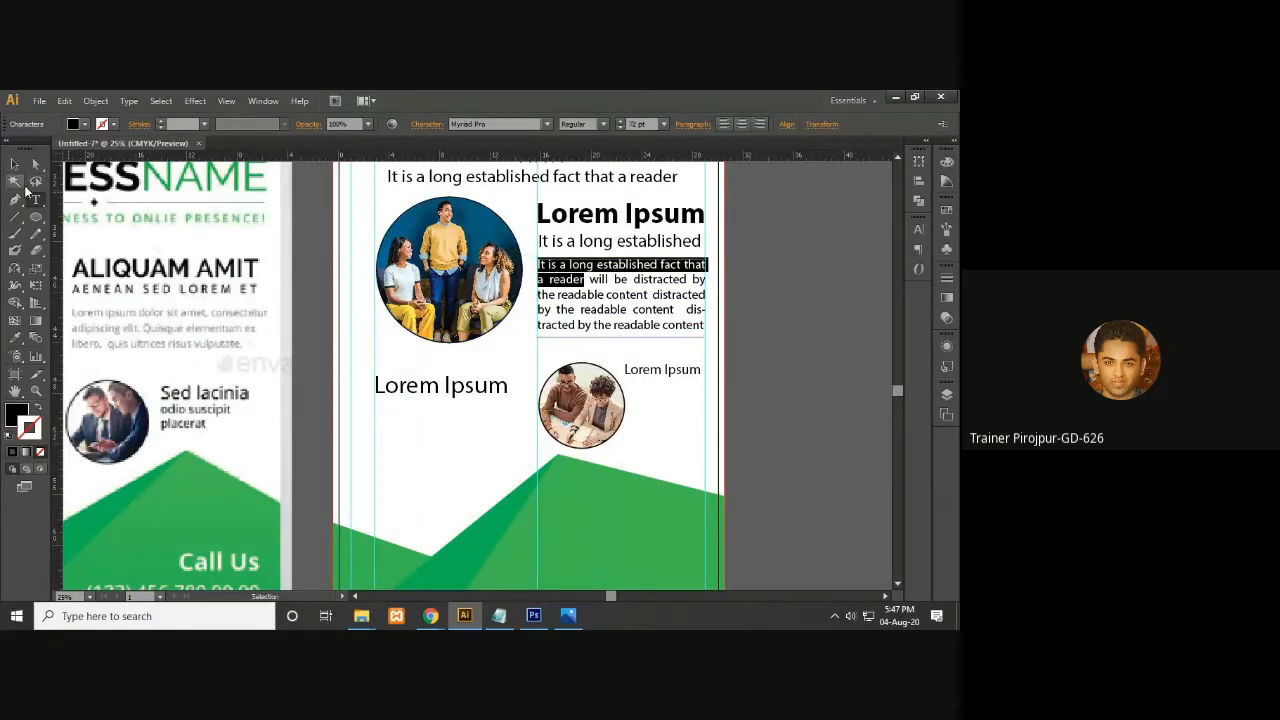
key(Escape)
drag(634, 423, 613, 363)
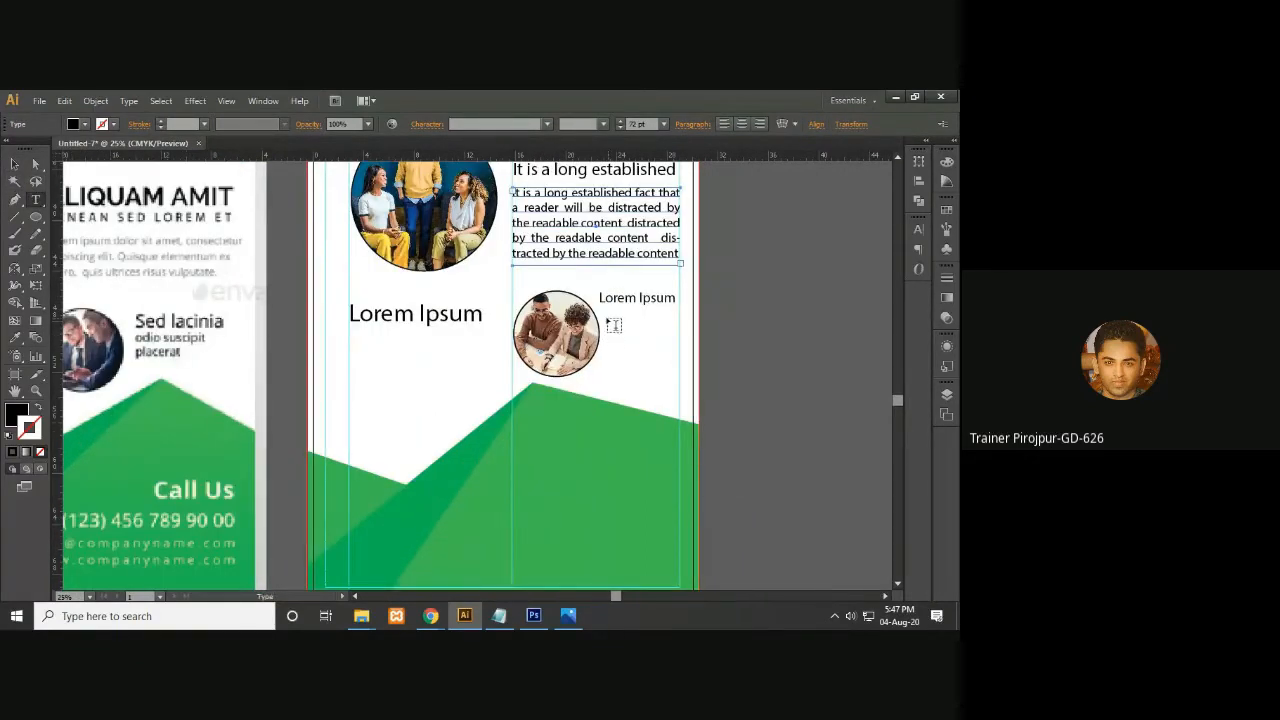
mouse_move(383, 414)
mouse_down()
mouse_move(580, 474)
mouse_move(393, 437)
mouse_up()
drag(620, 340, 696, 370)
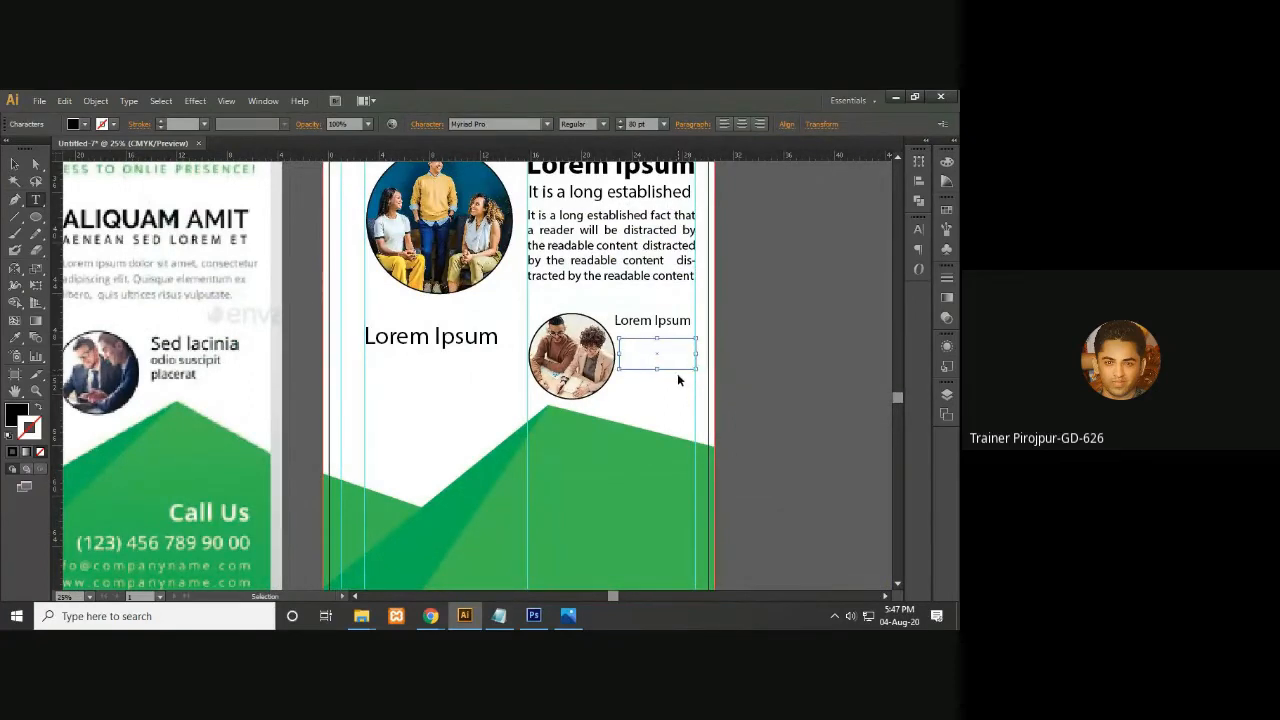
key(ctrl+v)
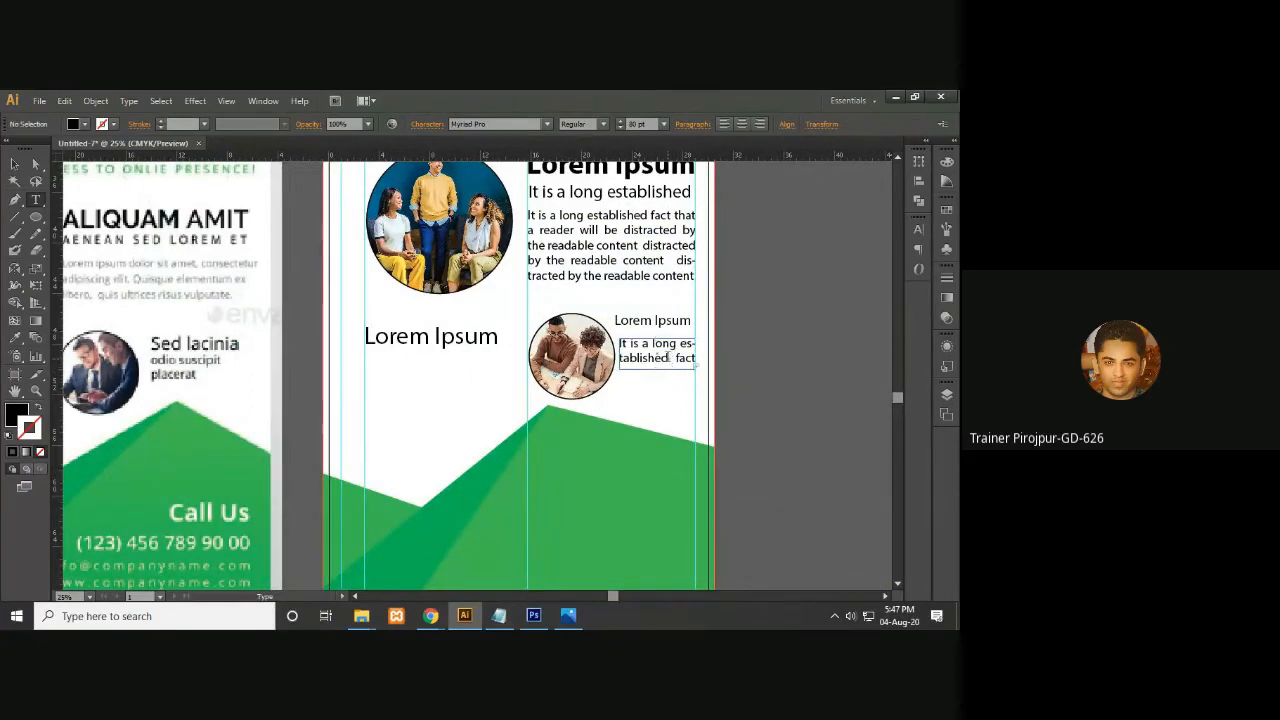
Set the pasted text beside the small circular photo to 60 pt
triple_click(667, 355)
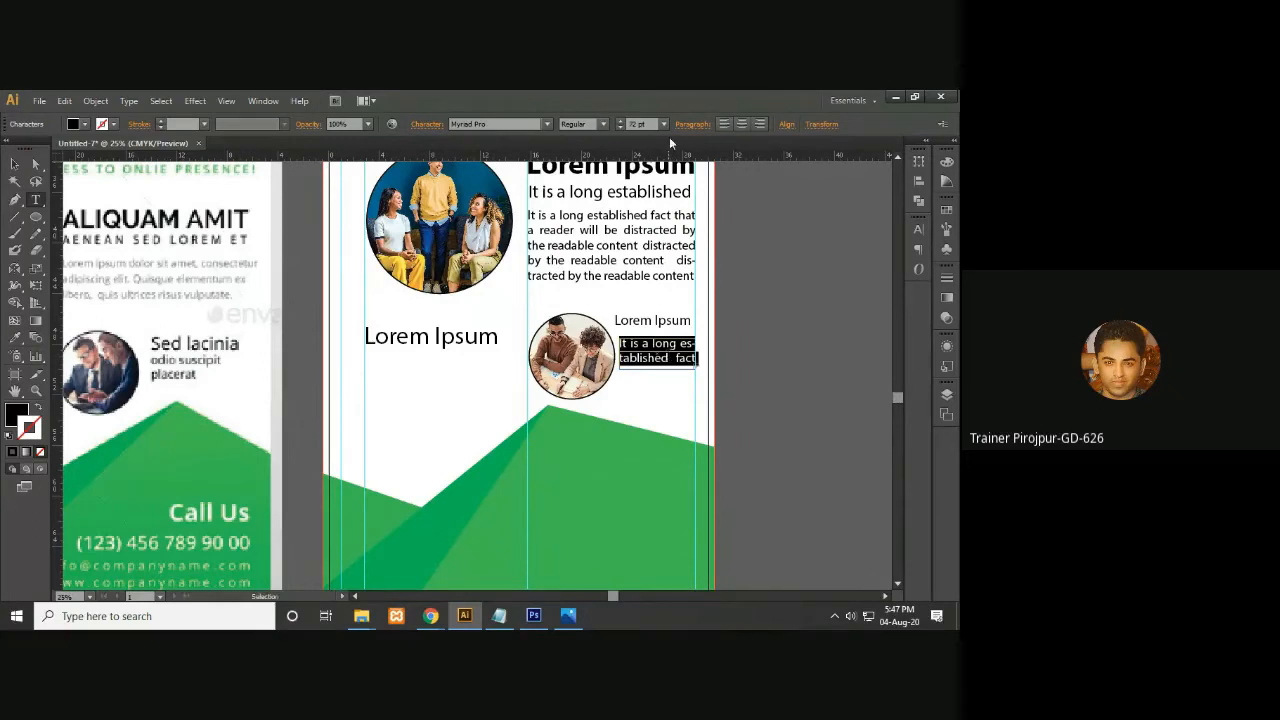
click(664, 125)
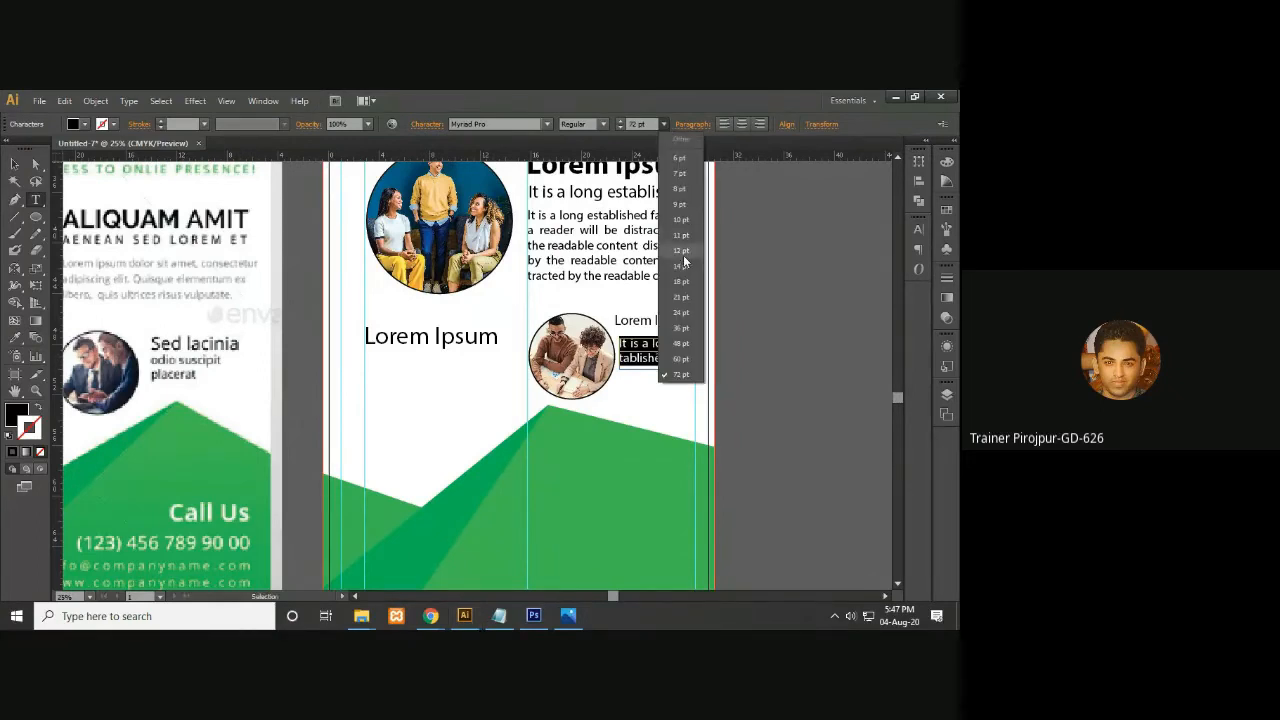
click(681, 358)
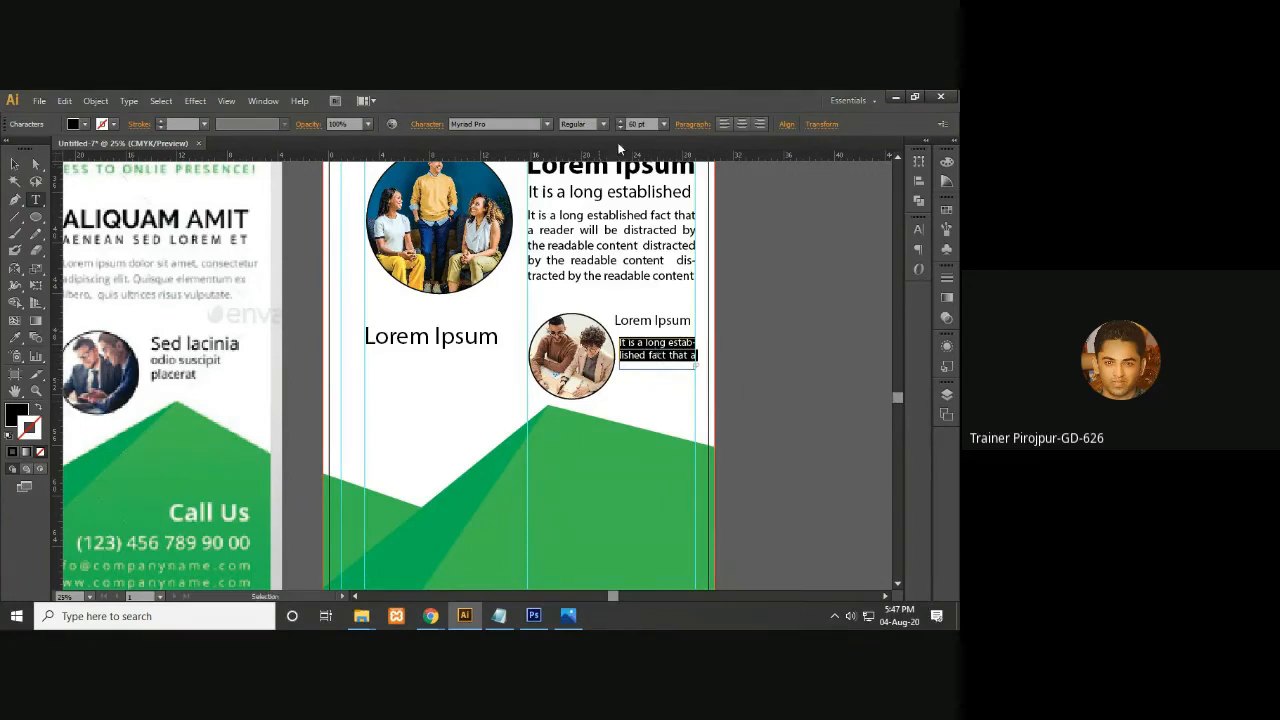
click(657, 355)
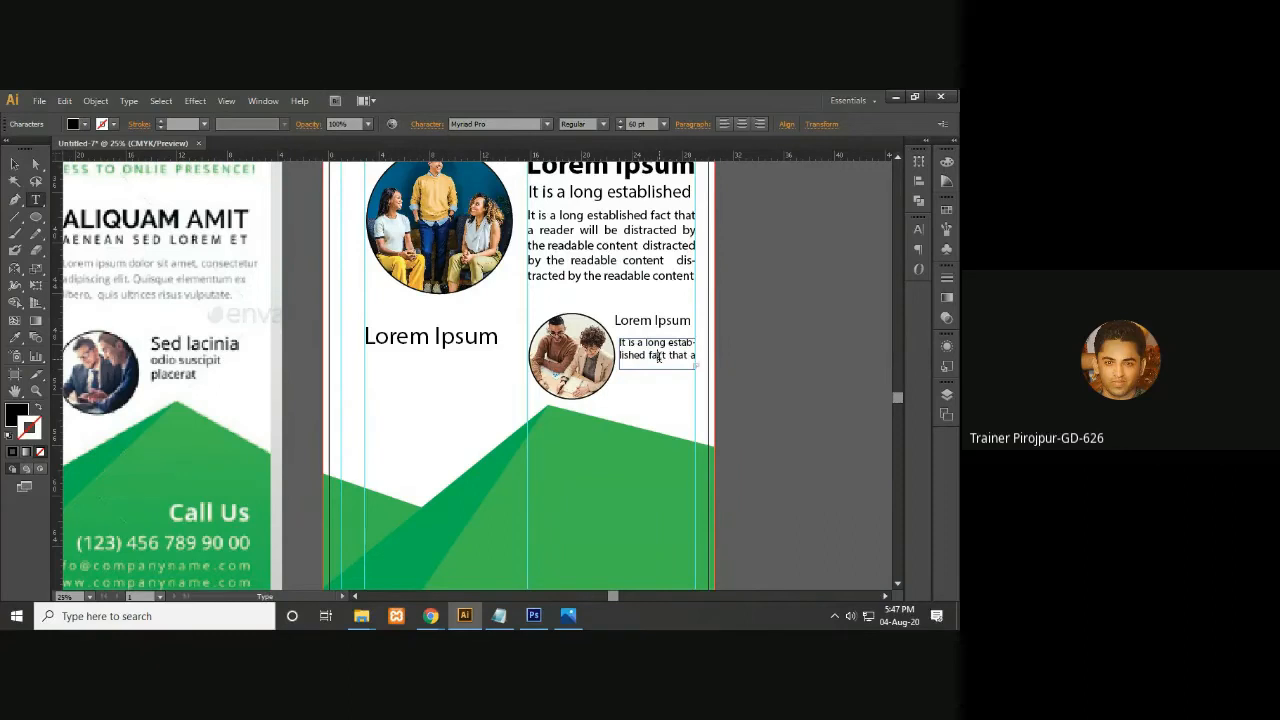
Trim "fact that a reader" from the end of the text beside the small photo
drag(649, 355, 695, 355)
scroll(663, 415, right, 5)
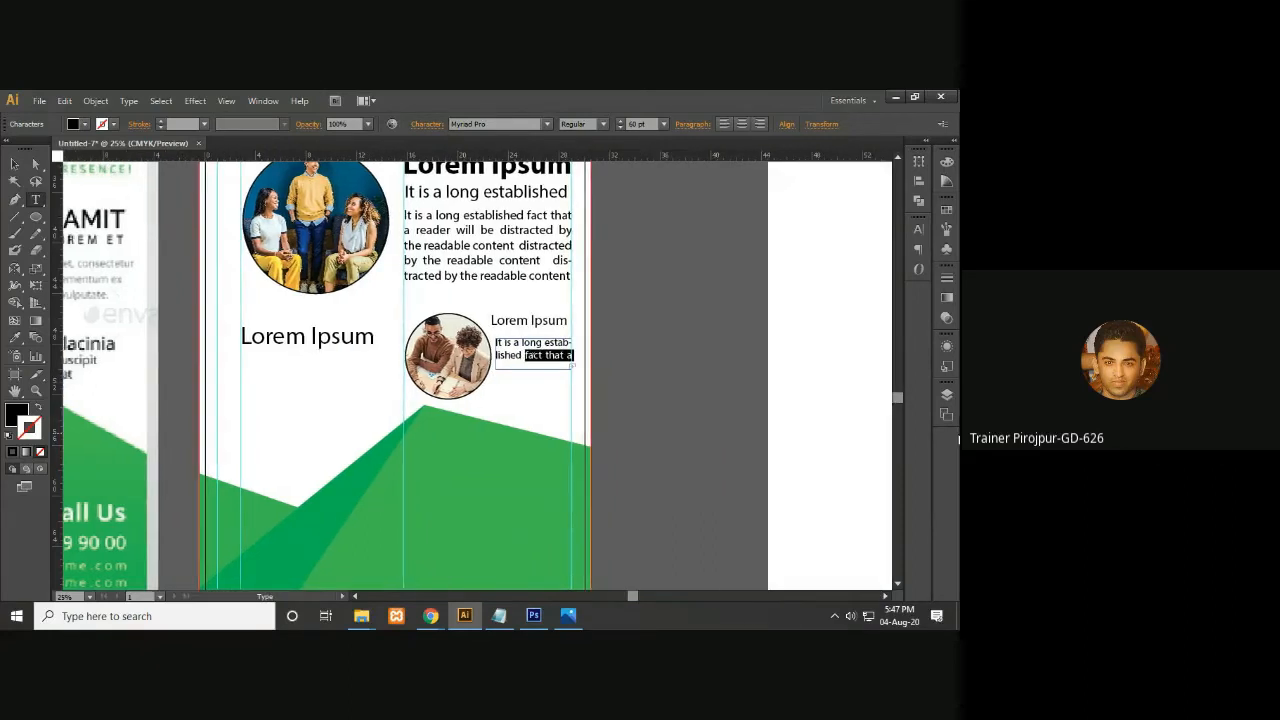
key(BackSpace)
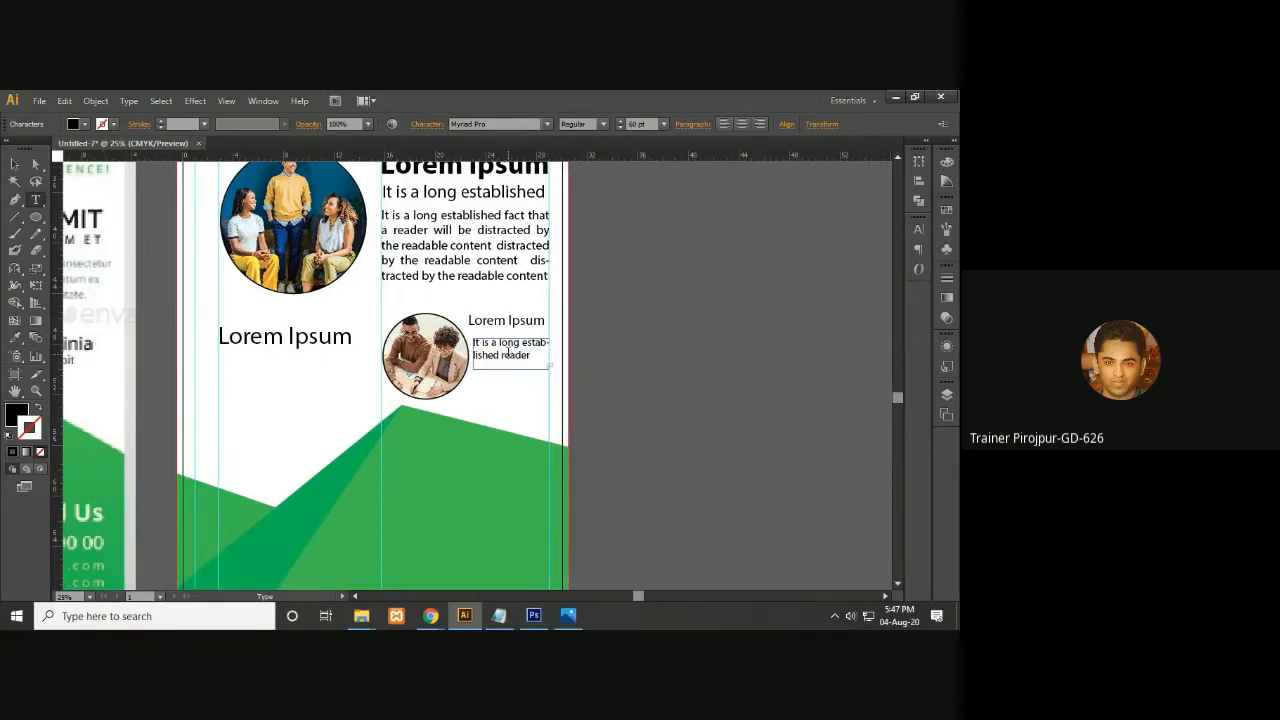
drag(503, 355, 530, 355)
key(BackSpace)
click(14, 164)
click(634, 362)
drag(523, 394, 657, 389)
Remove the leftover letter r so the text beside the small photo reads "It is a long established"
click(630, 350)
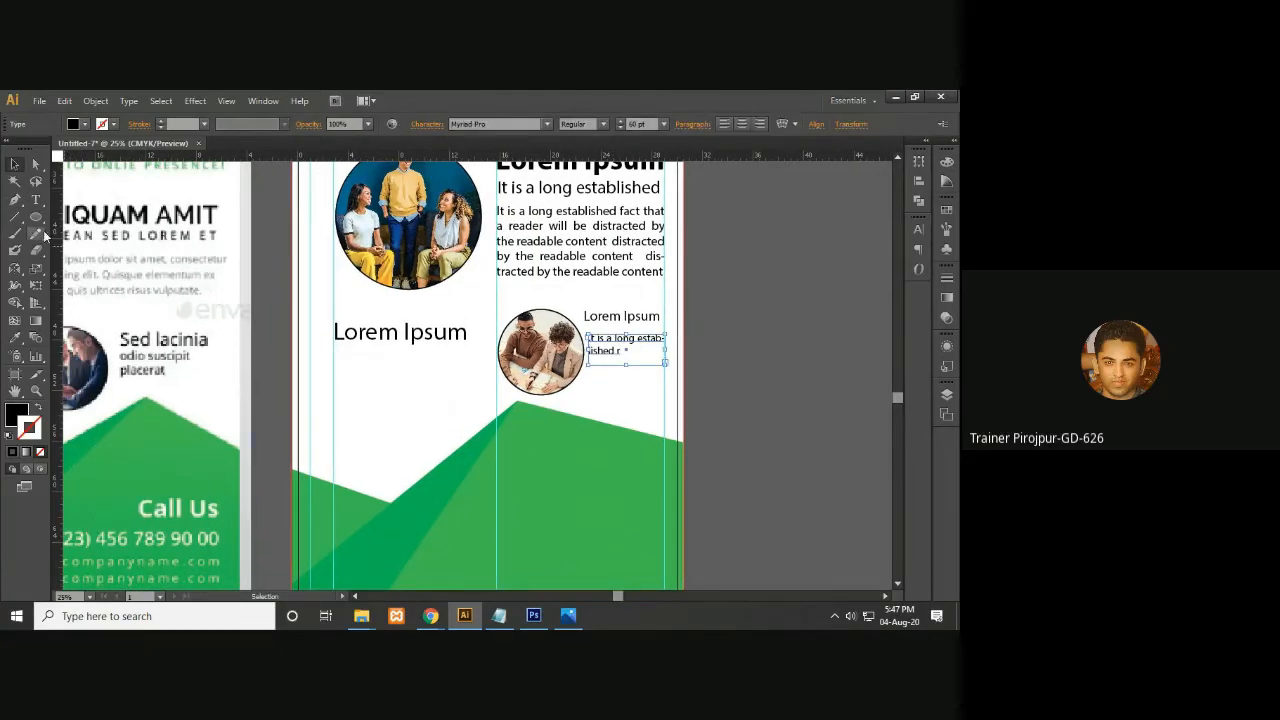
click(37, 200)
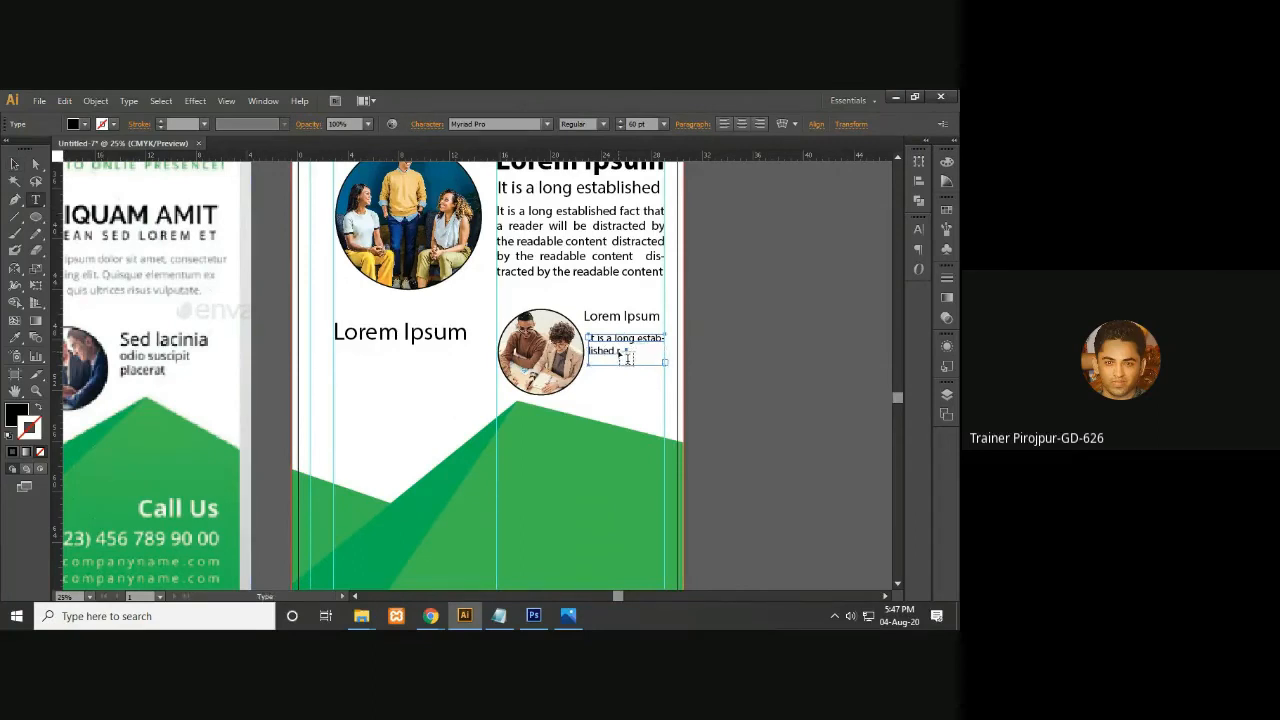
click(628, 355)
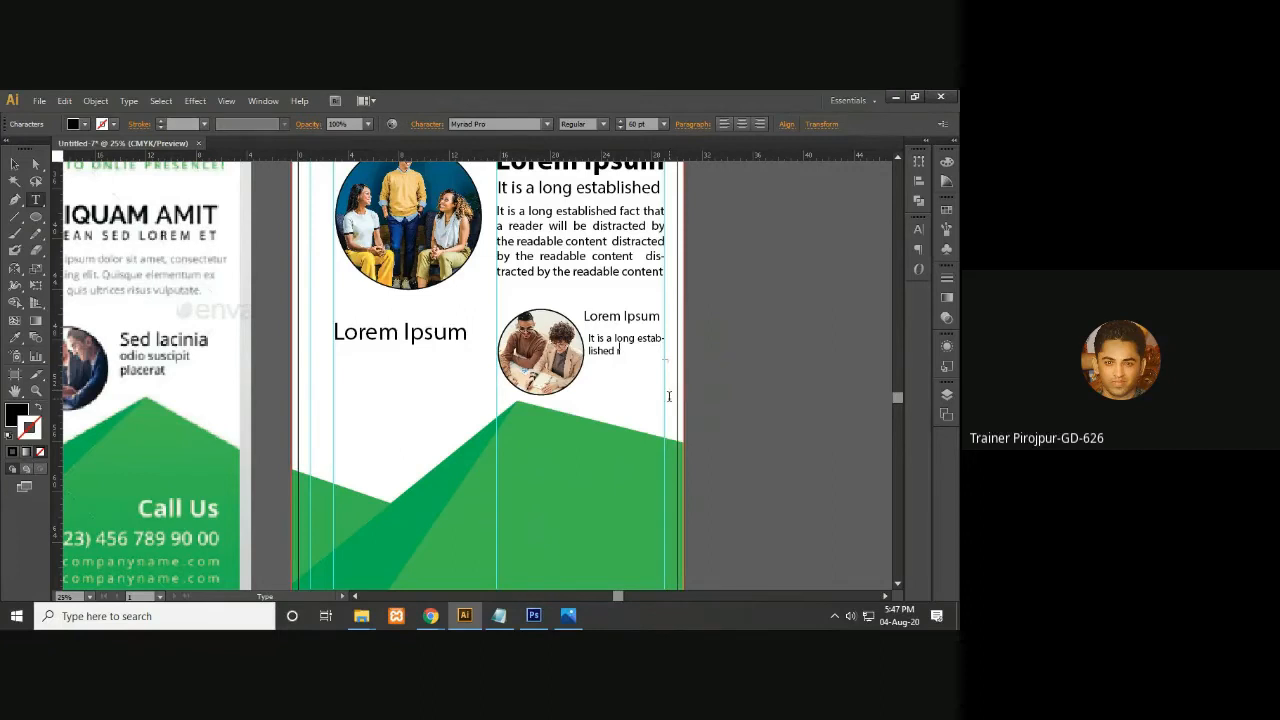
click(15, 164)
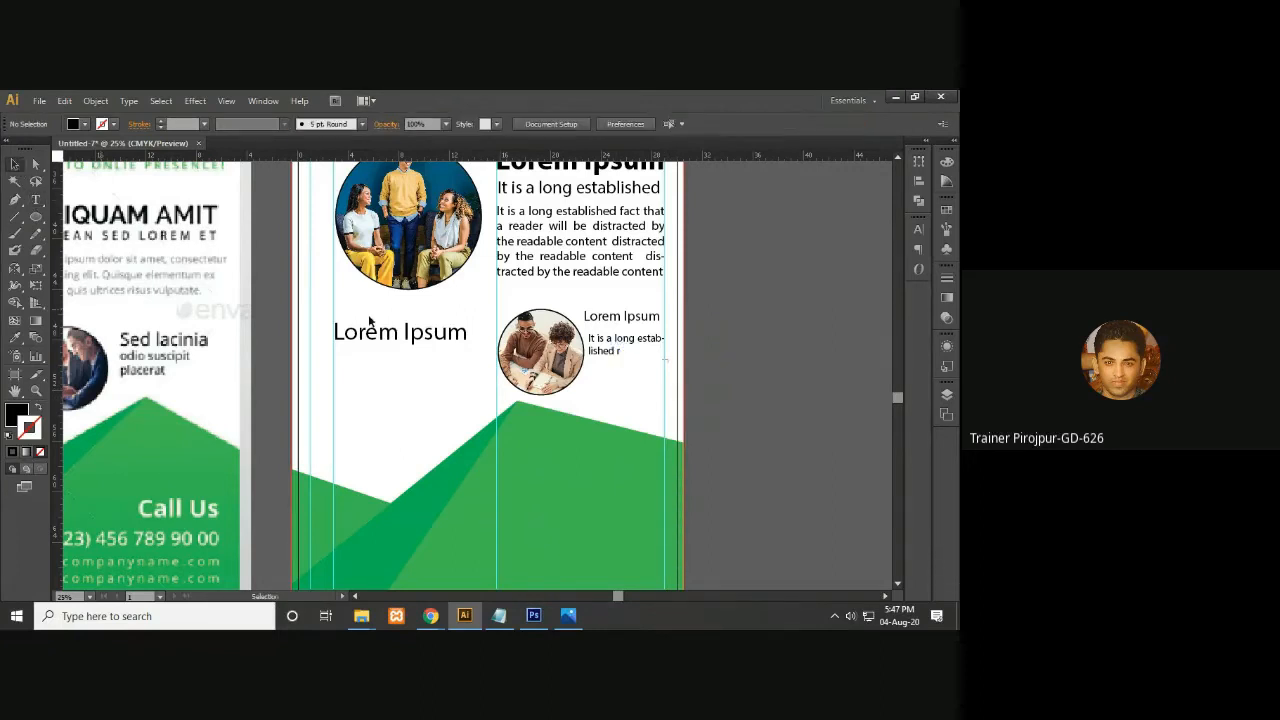
double_click(605, 355)
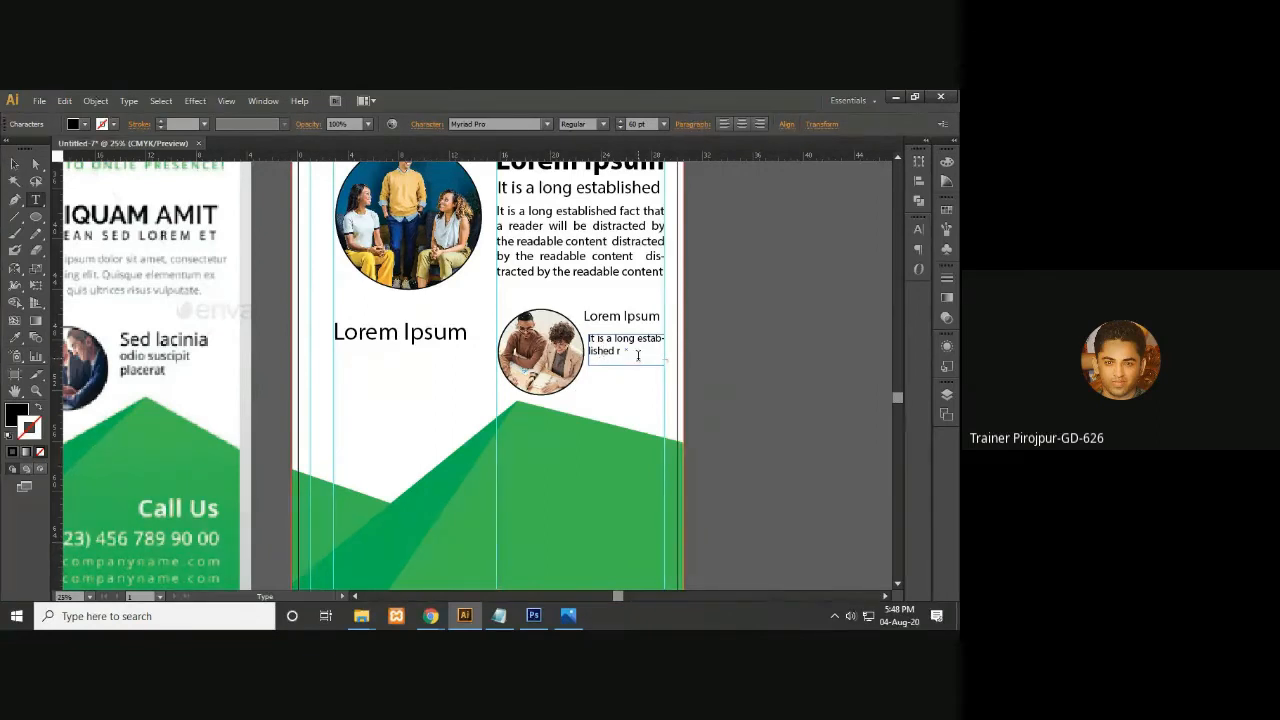
click(15, 164)
click(767, 430)
Move the "It is a long established" text up closer to the small Lorem Ipsum title
drag(664, 469, 813, 512)
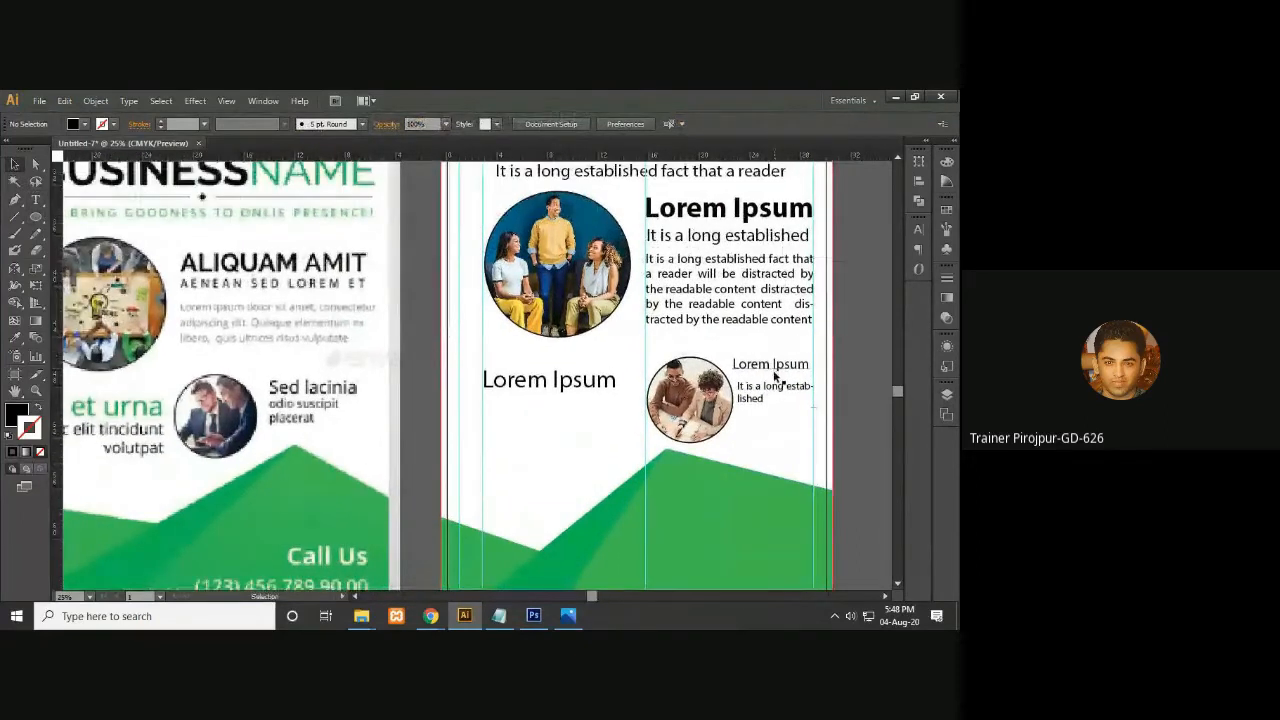
click(773, 390)
drag(773, 395, 774, 390)
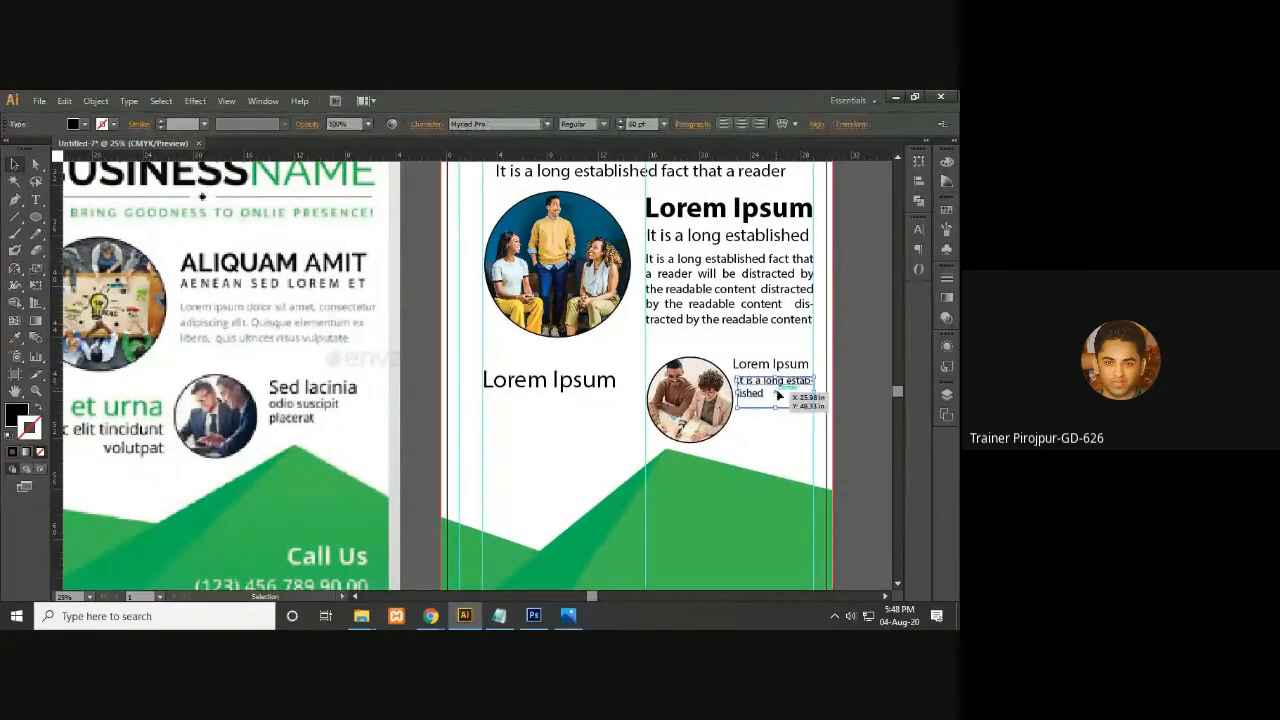
click(858, 388)
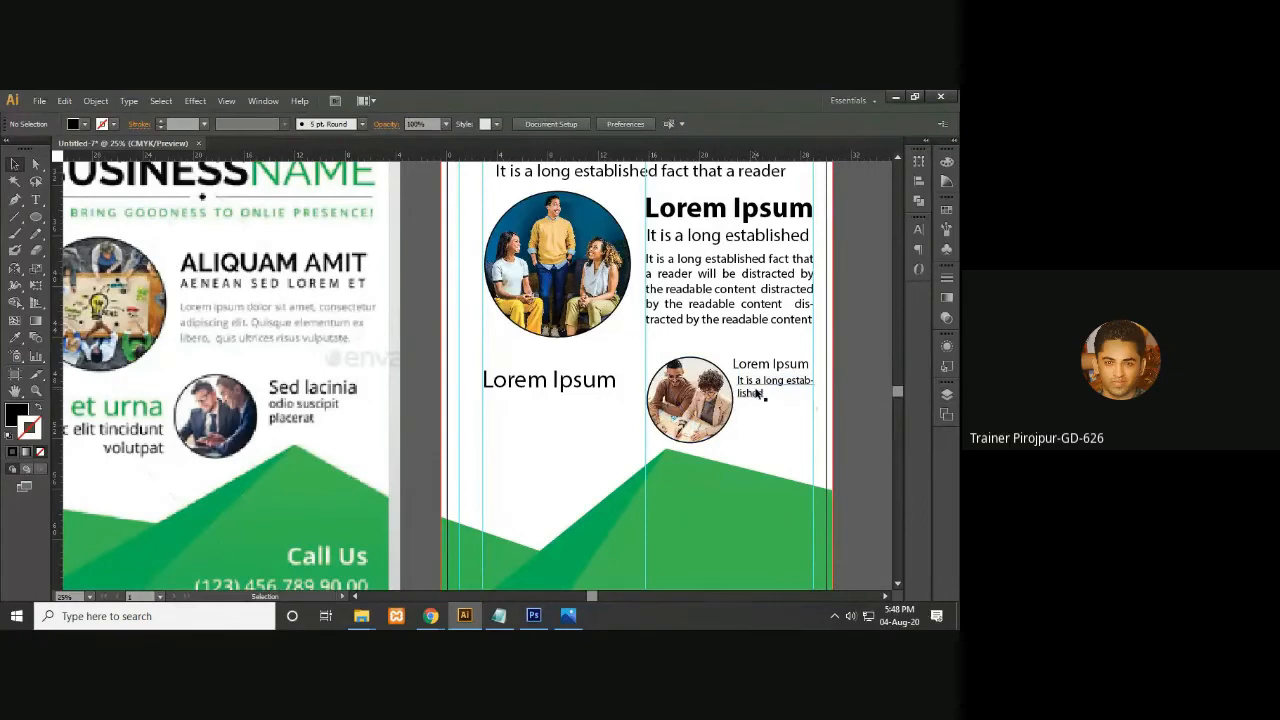
click(765, 393)
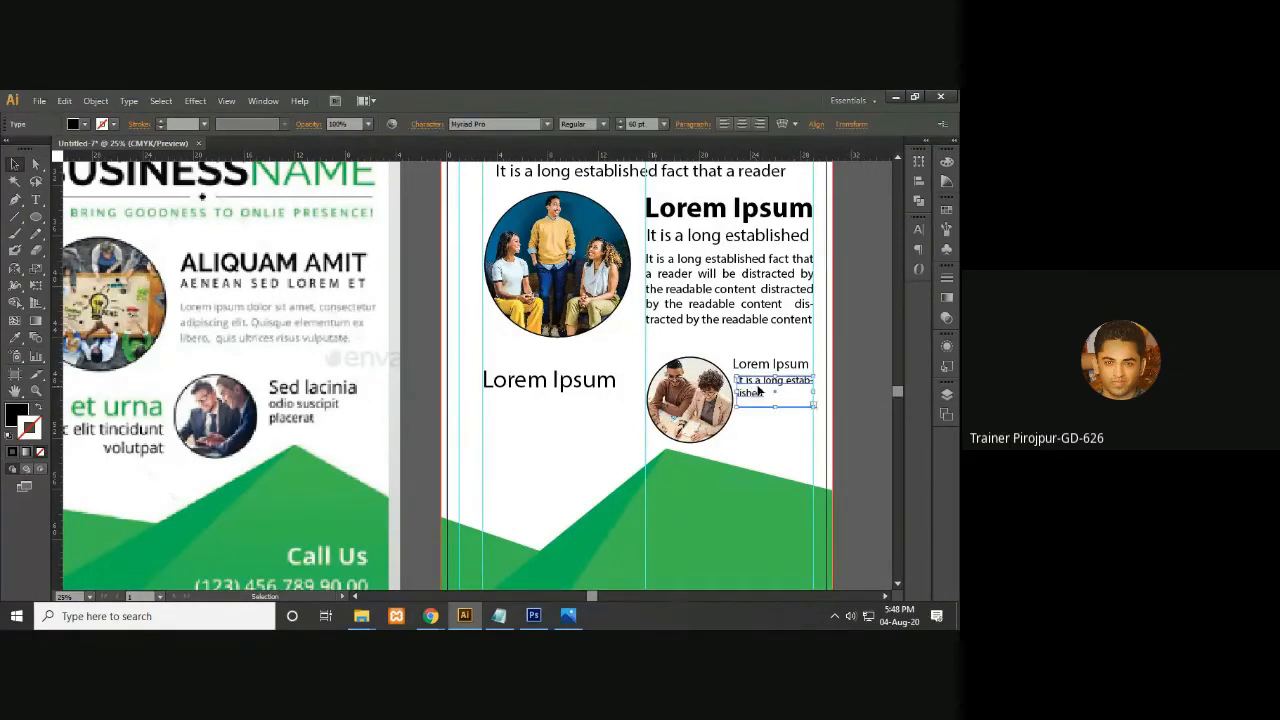
click(845, 388)
click(755, 393)
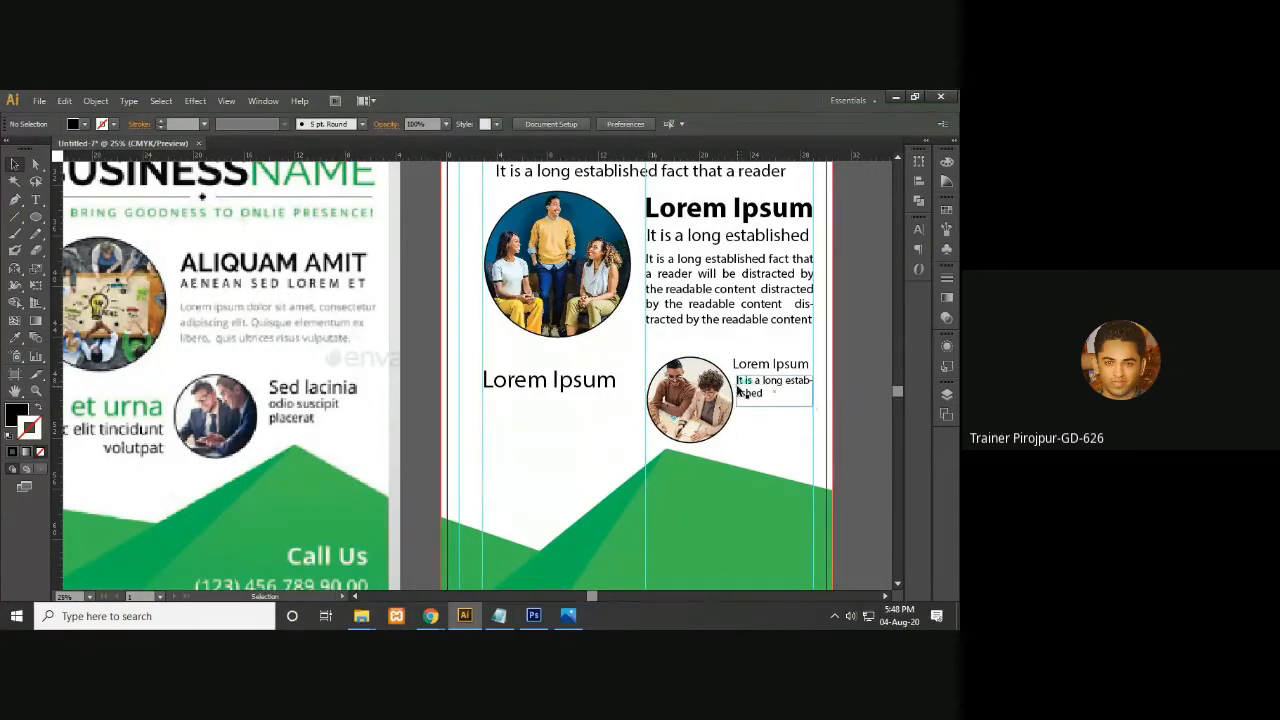
click(850, 391)
Duplicate the "It is a long established" text and place the copy below the Lorem Ipsum heading under the large photo
drag(640, 489, 719, 489)
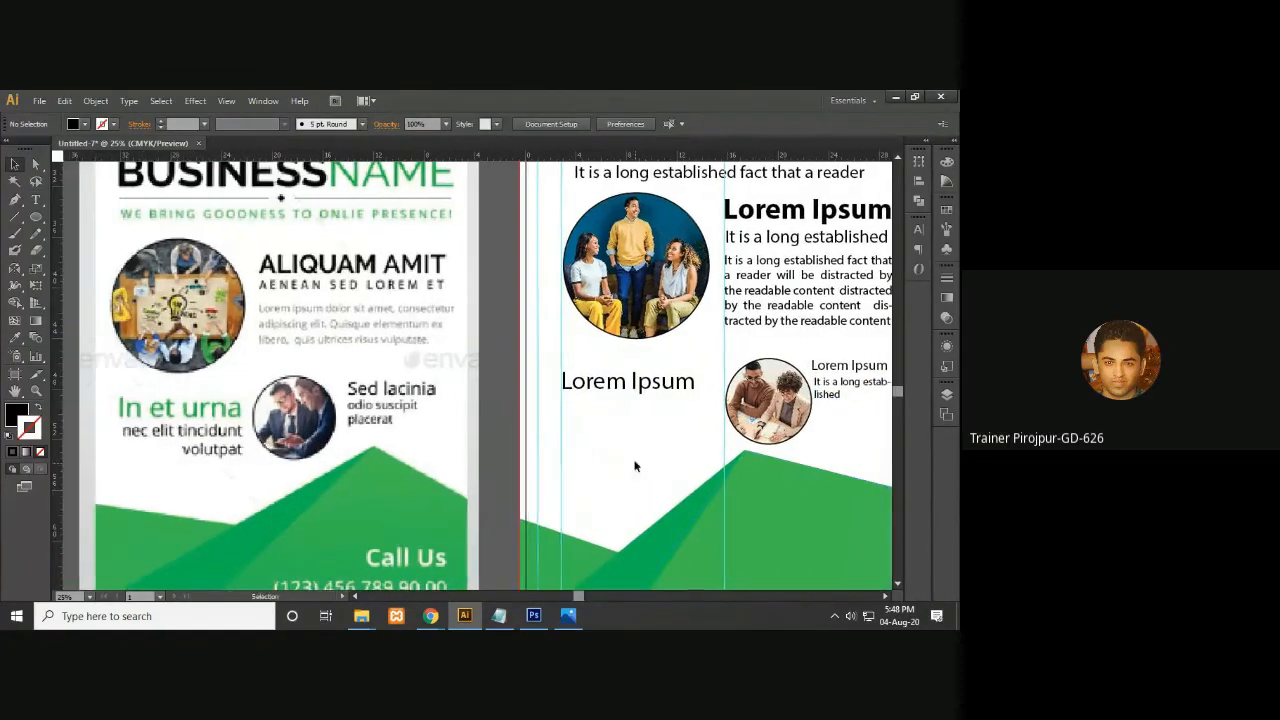
drag(857, 403, 557, 414)
click(797, 388)
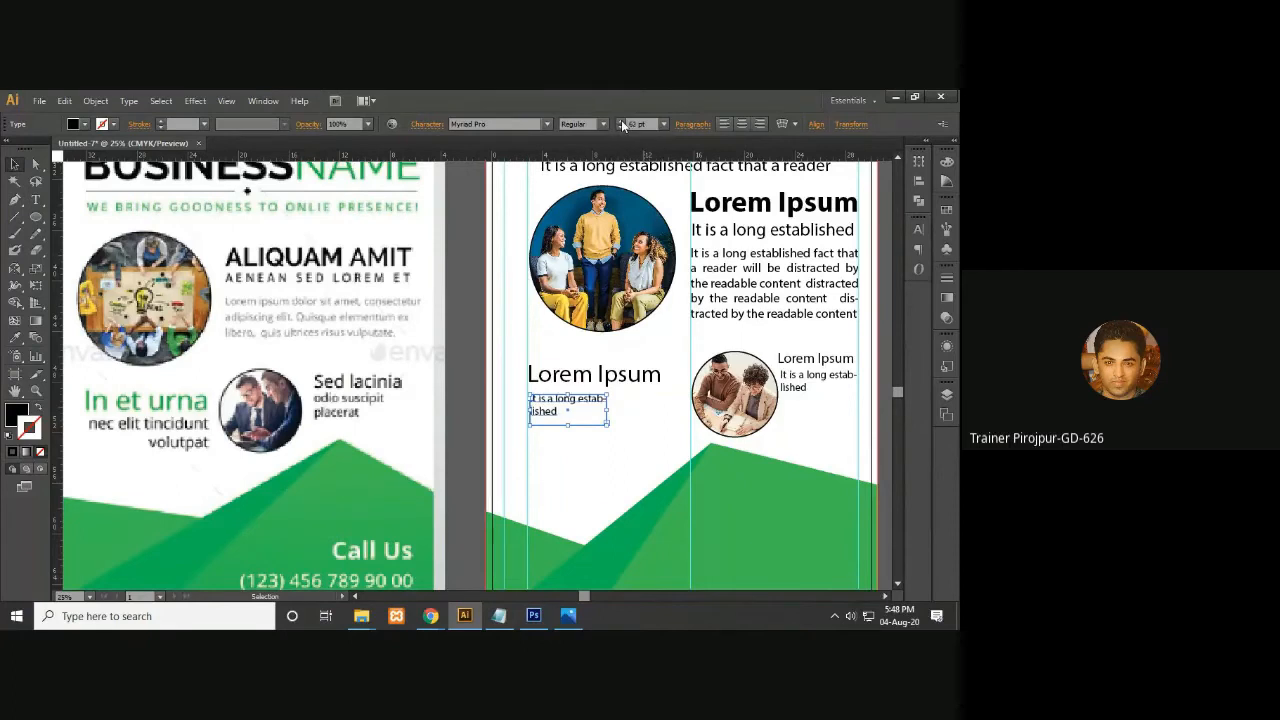
Enlarge the copied text to 98 pt and widen its frame toward the small circular photo
click(621, 120)
click(621, 120)
click(621, 120)
click(621, 120)
drag(608, 410, 672, 404)
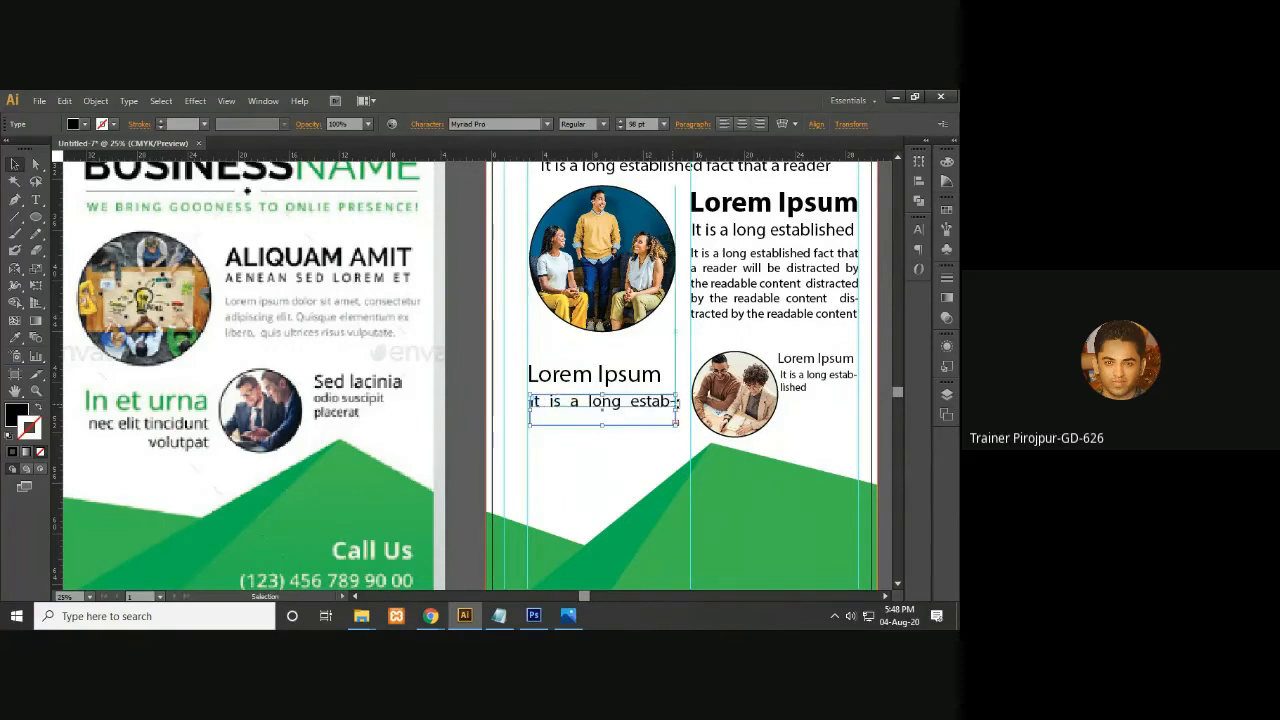
drag(676, 410, 681, 404)
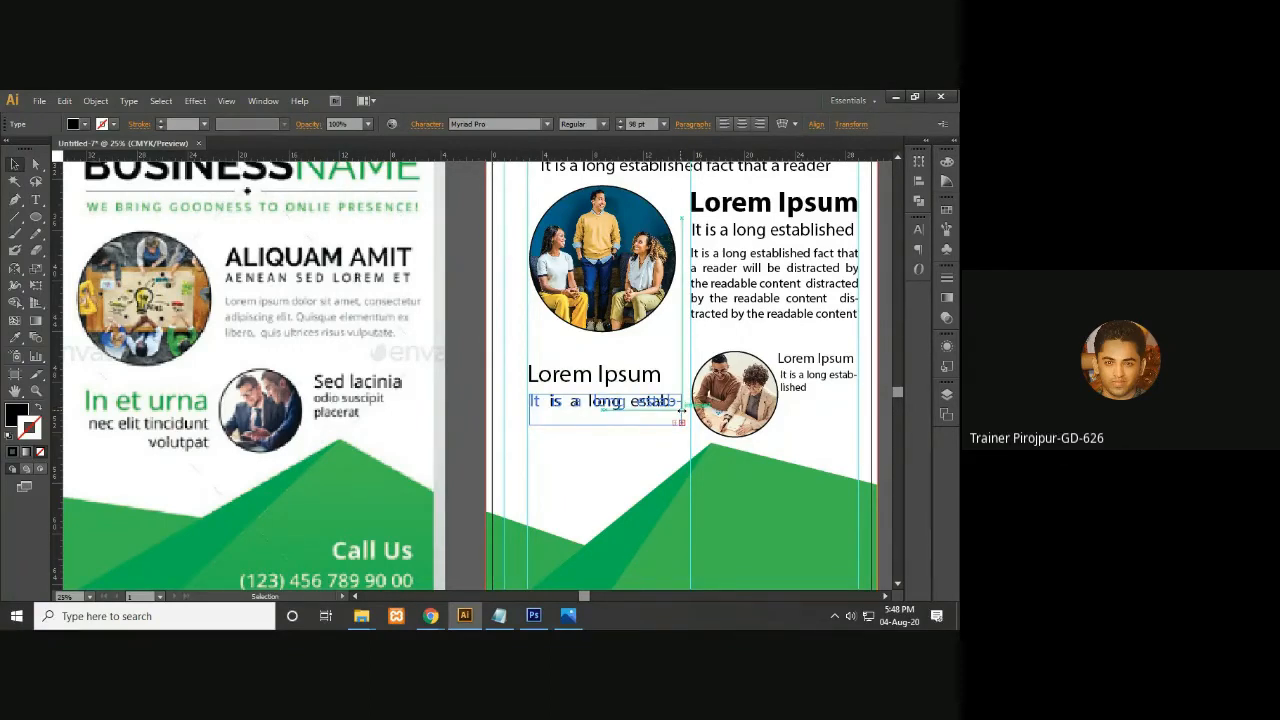
drag(683, 414, 684, 413)
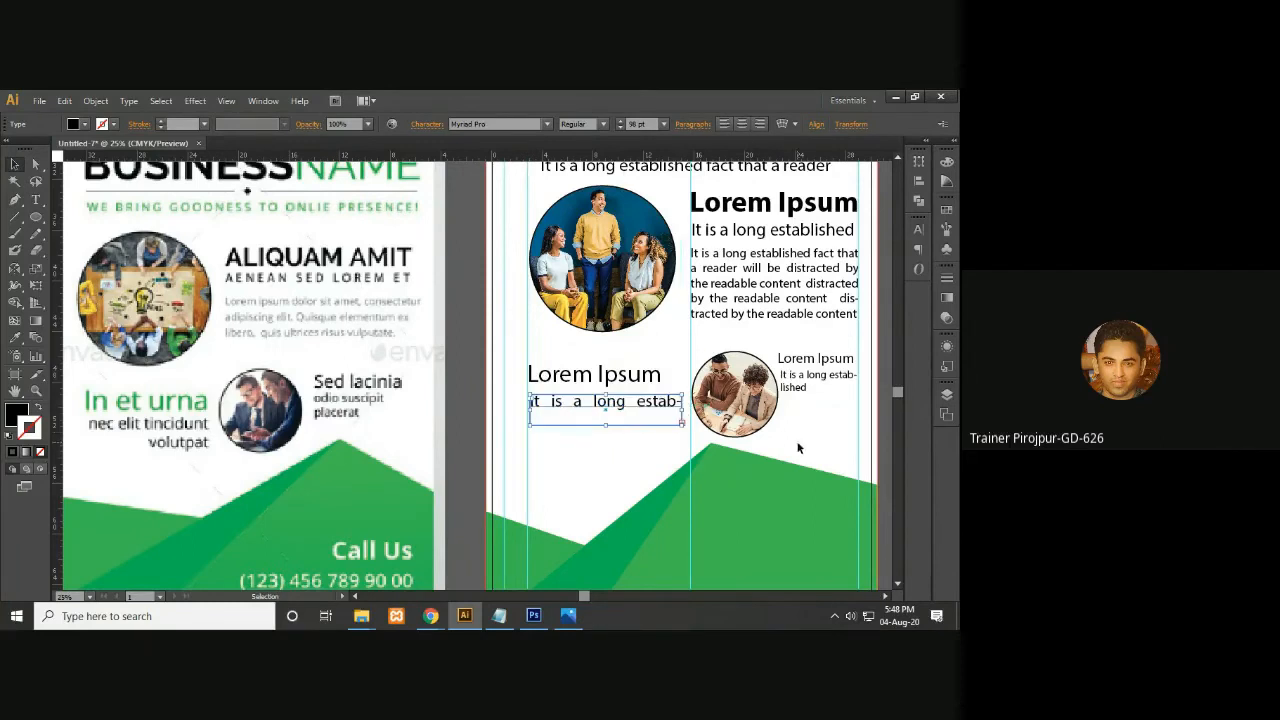
Reduce the copied text to 72 pt and enlarge it in small increments until it nearly matches the heading's width
click(665, 124)
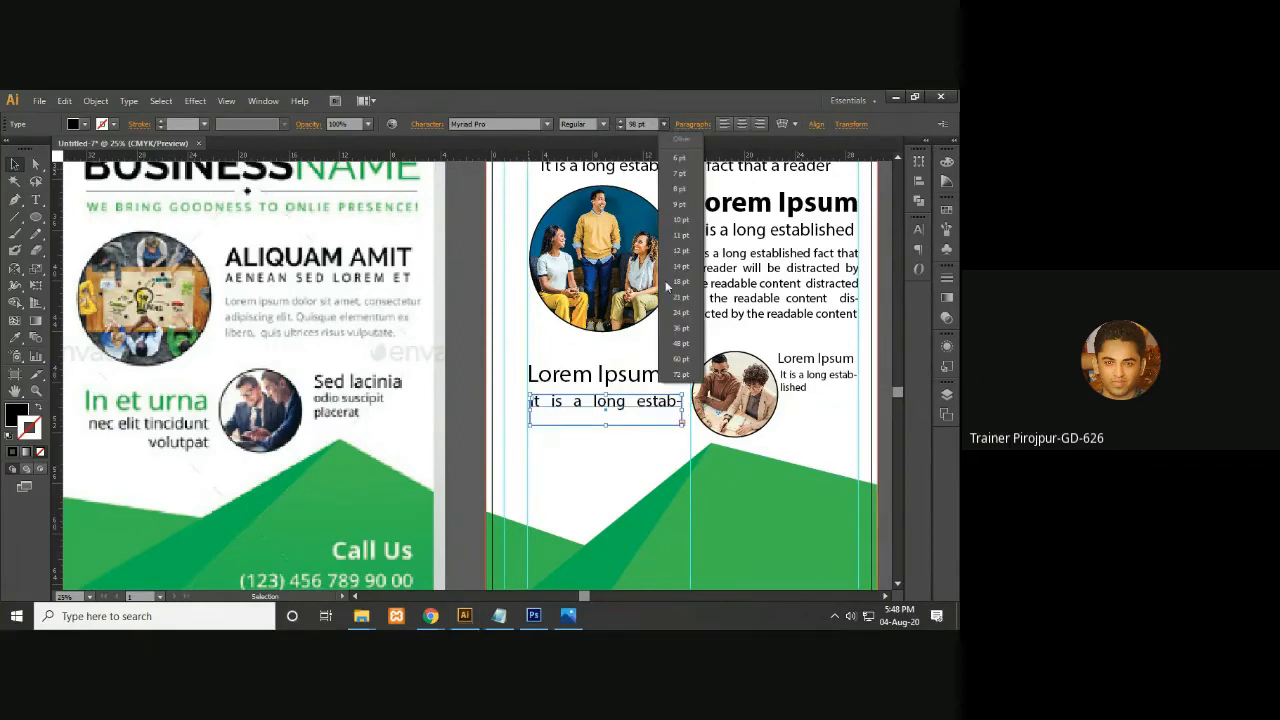
click(684, 377)
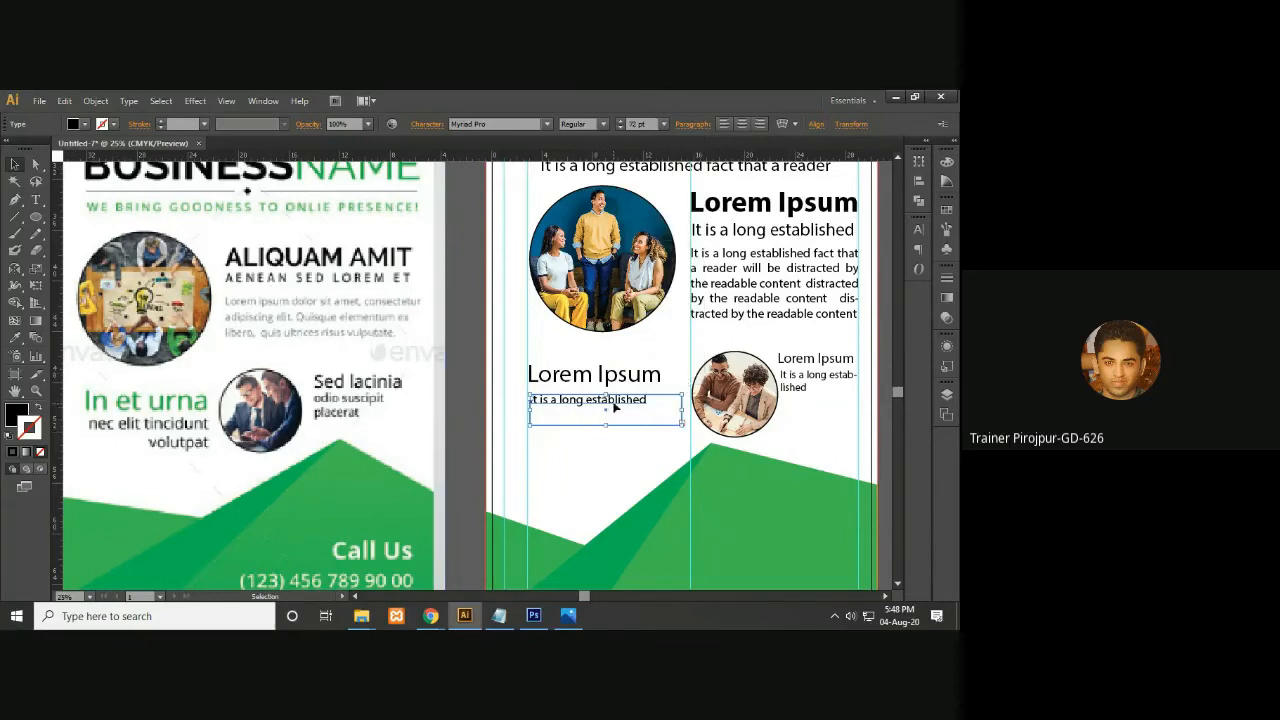
click(623, 121)
click(623, 121)
click(623, 121)
click(623, 121)
click(623, 121)
click(623, 121)
Narrow the copied text's frame to about the width of the Lorem Ipsum heading above and deselect it
drag(683, 408, 662, 408)
click(15, 163)
click(467, 379)
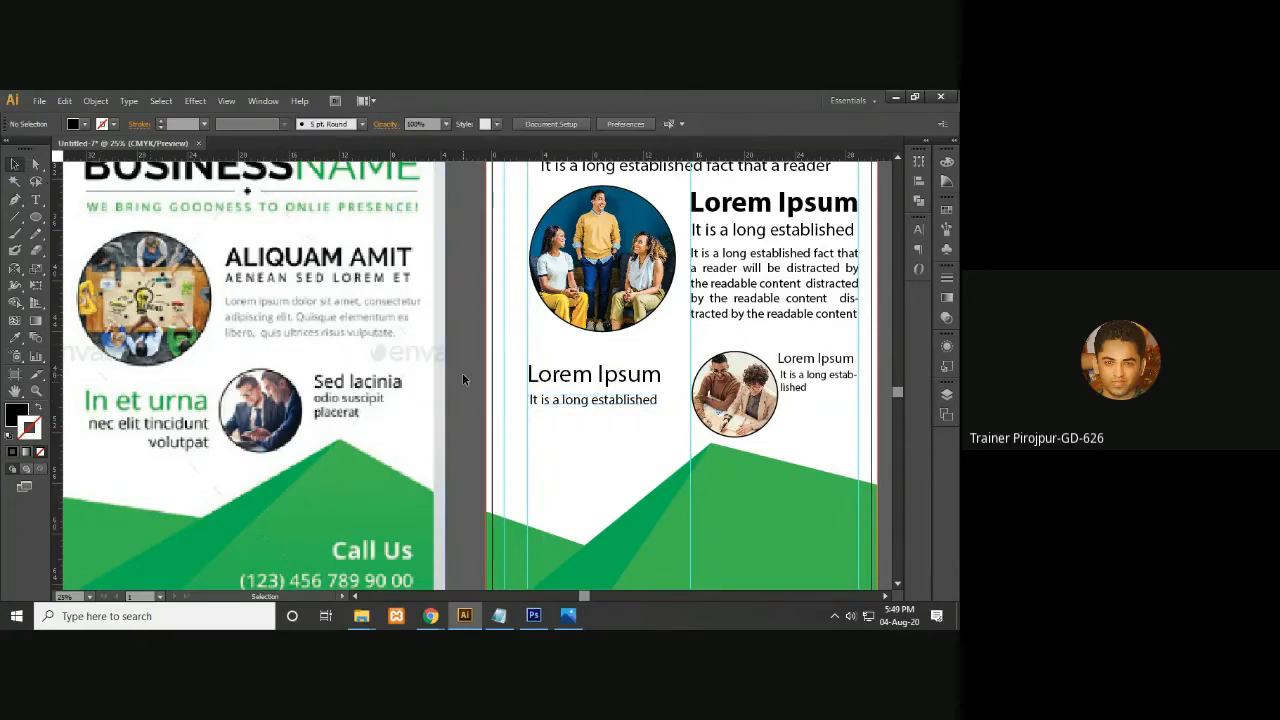
Move the Lorem Ipsum heading and its paragraph below the large photo down together, level with the small circular photo
key(ctrl+minus)
key(ctrl+minus)
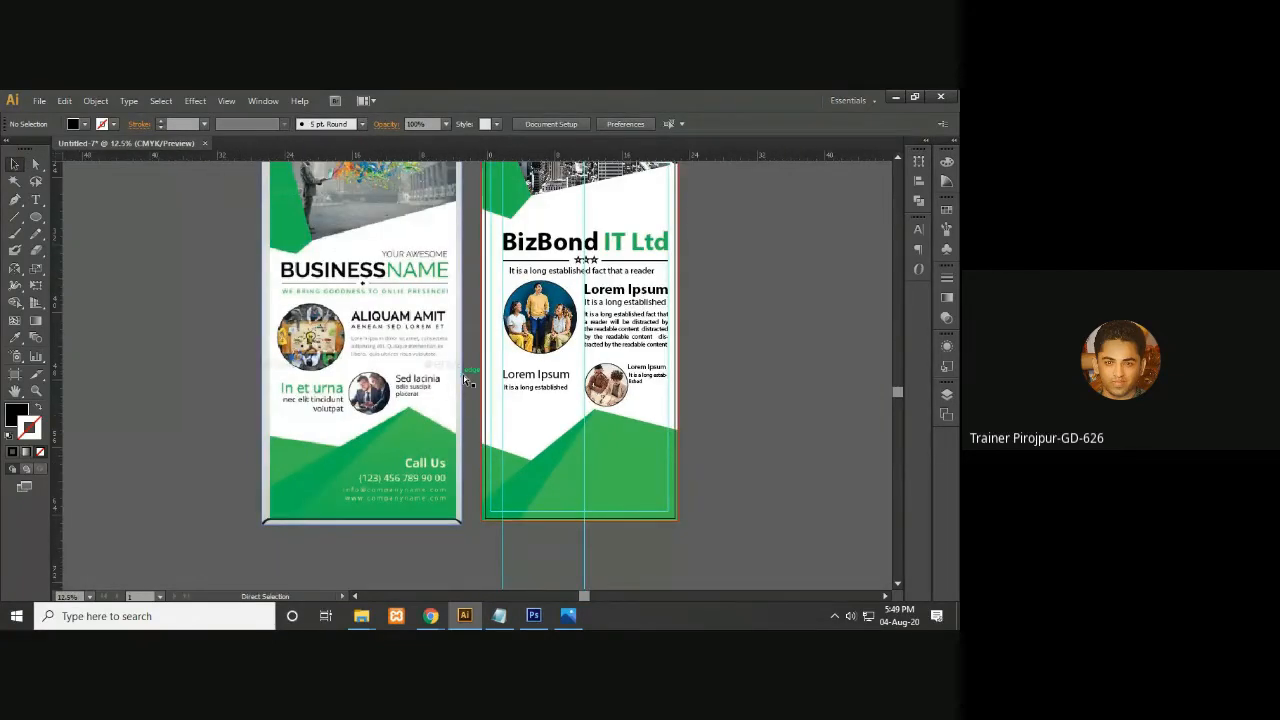
key(ctrl+plus)
key(ctrl+plus)
click(625, 405)
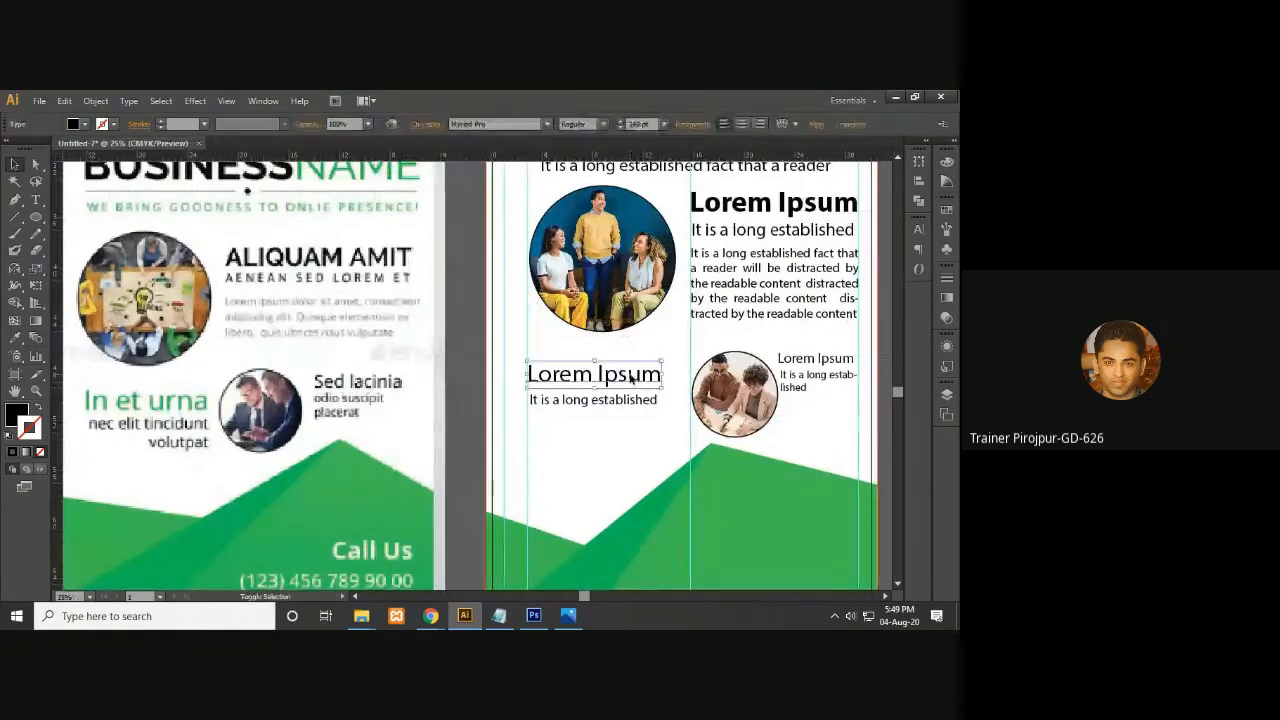
key(Down)
key(Down)
key(Down)
key(Down)
key(Down)
key(Down)
key(Down)
key(Down)
key(Down)
key(Down)
key(Down)
key(Down)
key(Down)
key(Down)
key(Down)
key(Down)
key(Down)
key(Down)
key(Down)
key(Down)
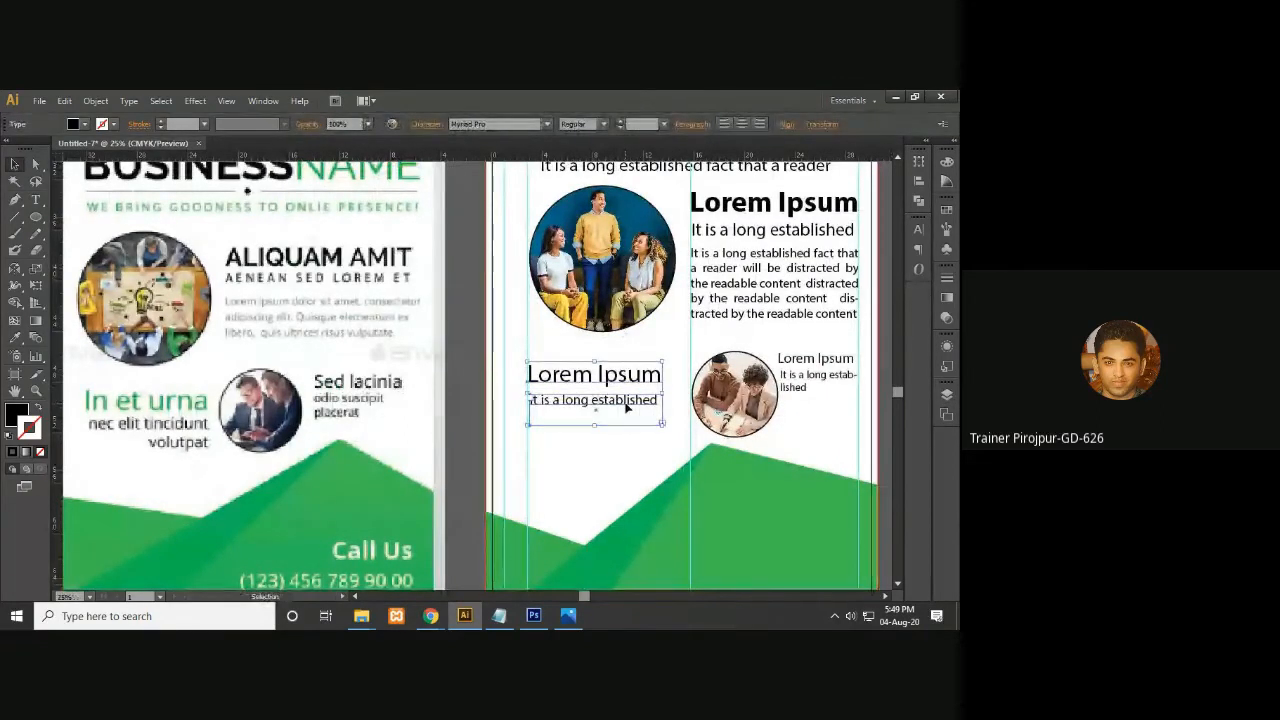
key(Down)
key(Down)
key(Down)
key(Down)
key(Down)
key(Down)
key(Down)
key(Down)
key(Down)
key(Down)
key(Down)
key(Down)
key(Down)
key(Down)
key(Down)
key(Down)
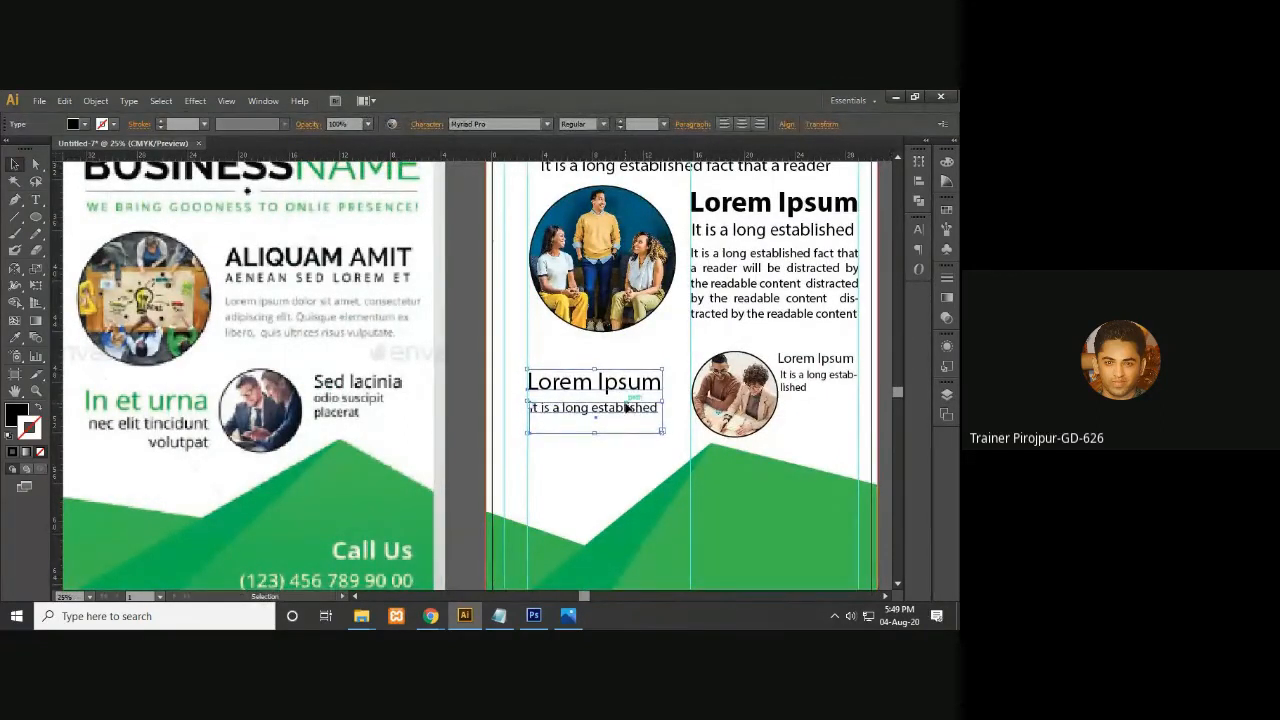
key(Down)
key(Down)
key(Down)
key(Down)
key(Down)
key(Down)
key(Down)
key(Down)
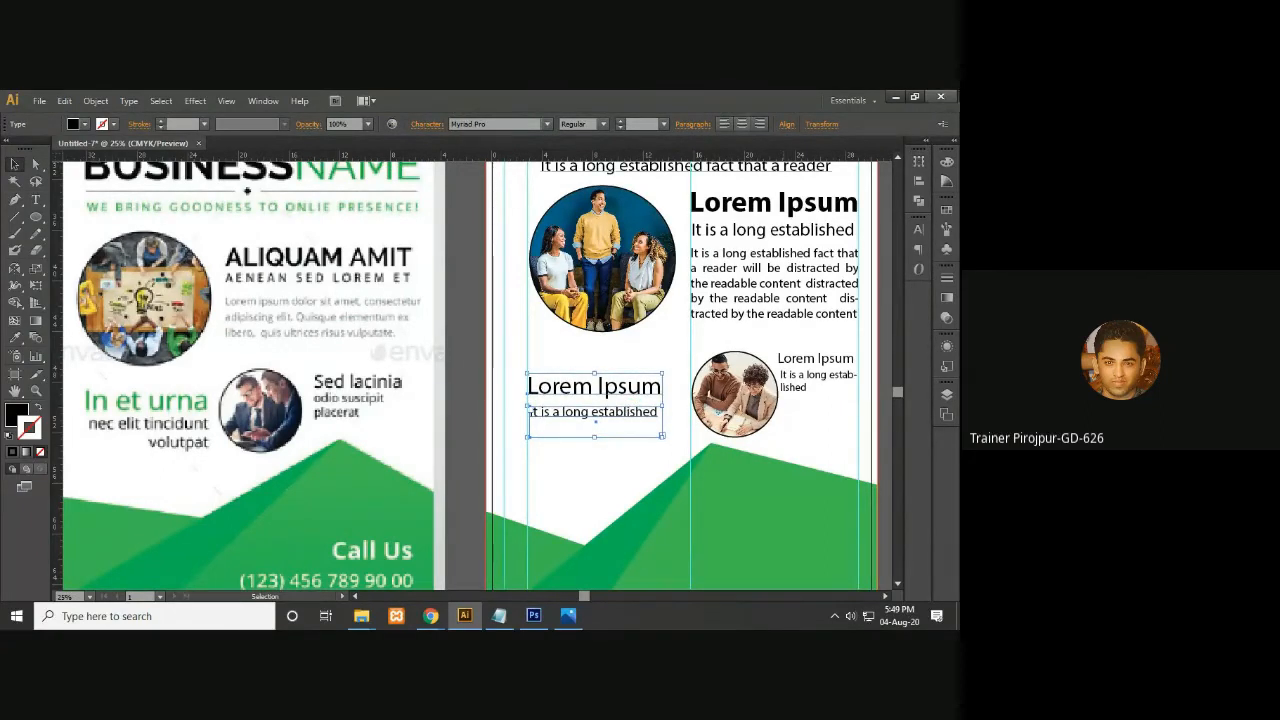
click(487, 410)
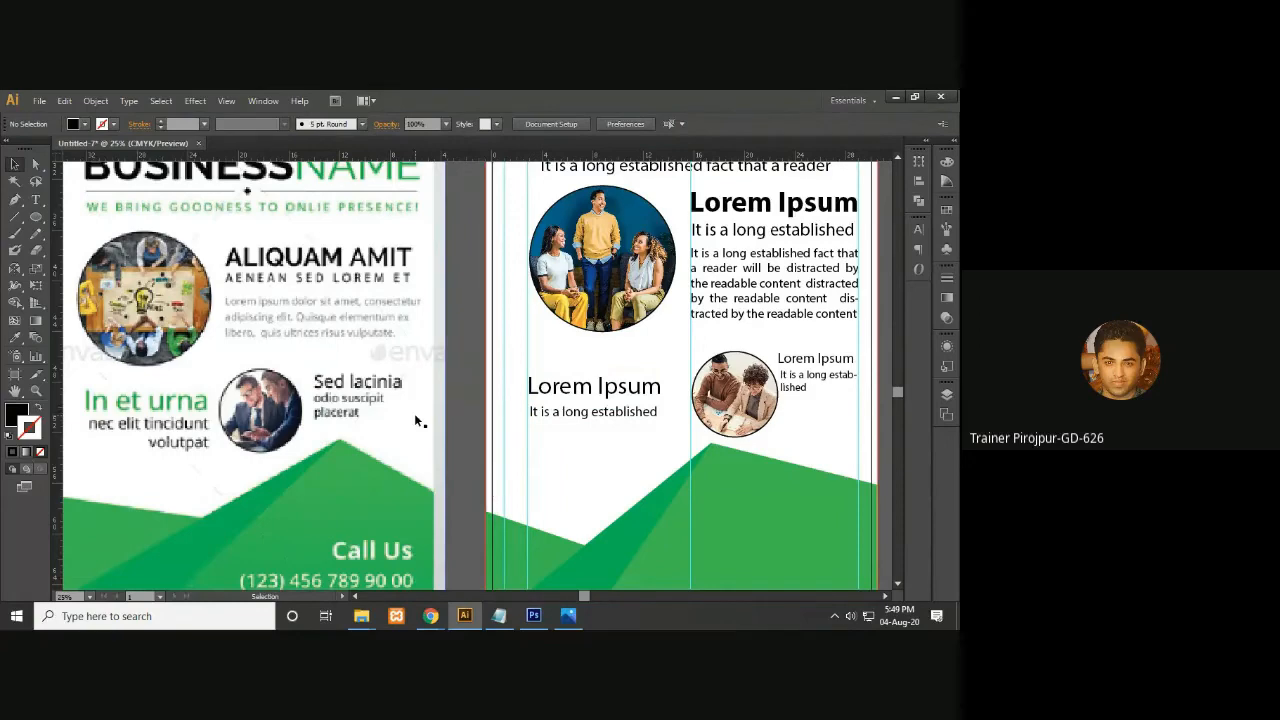
scroll(414, 413, down, 2)
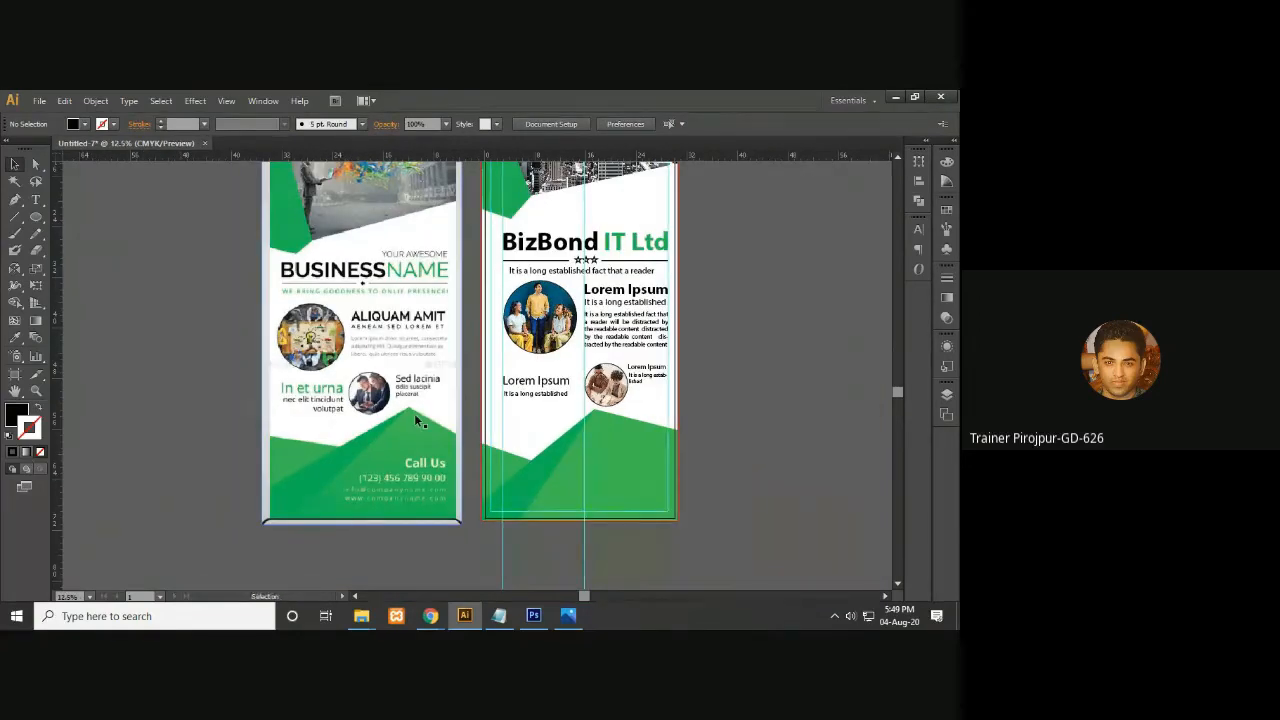
scroll(414, 413, up, 2)
Shift the small circular photo and the text blocks beside both photos slightly left together, away from the margin guide
drag(685, 387, 518, 482)
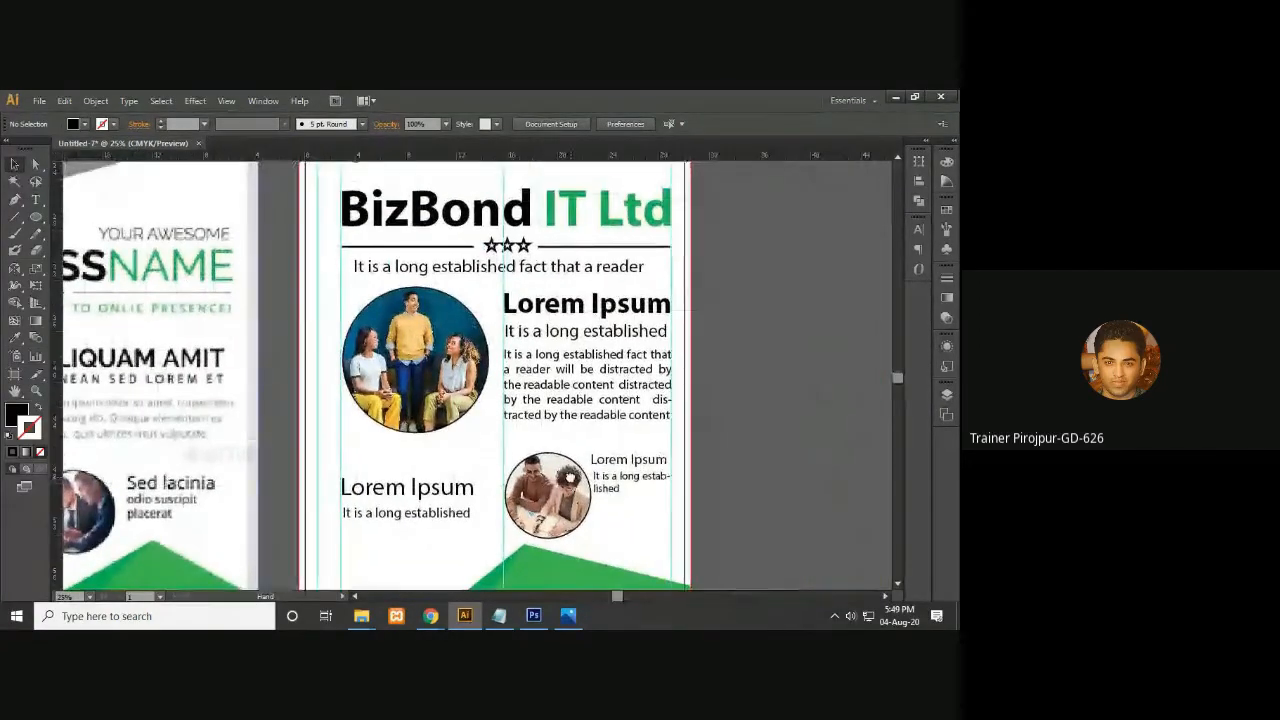
click(571, 313)
shift+click(583, 332)
shift+click(573, 372)
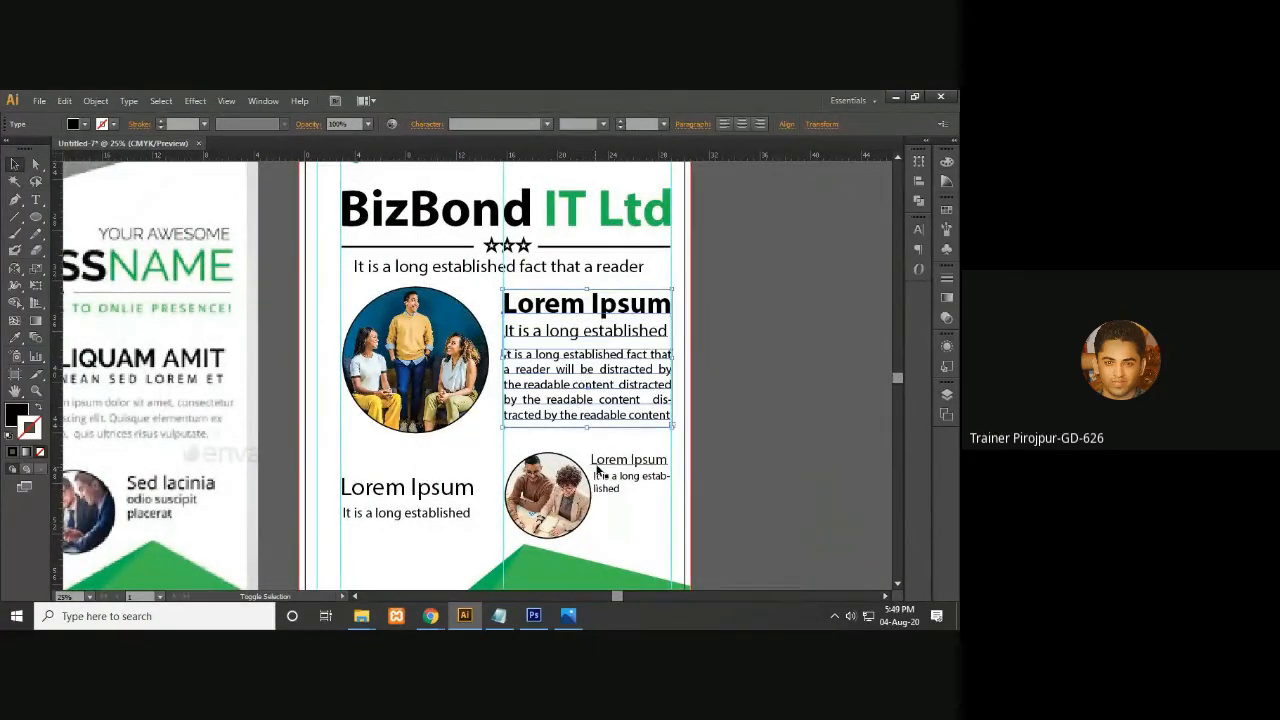
shift+click(604, 462)
shift+click(610, 482)
shift+click(540, 495)
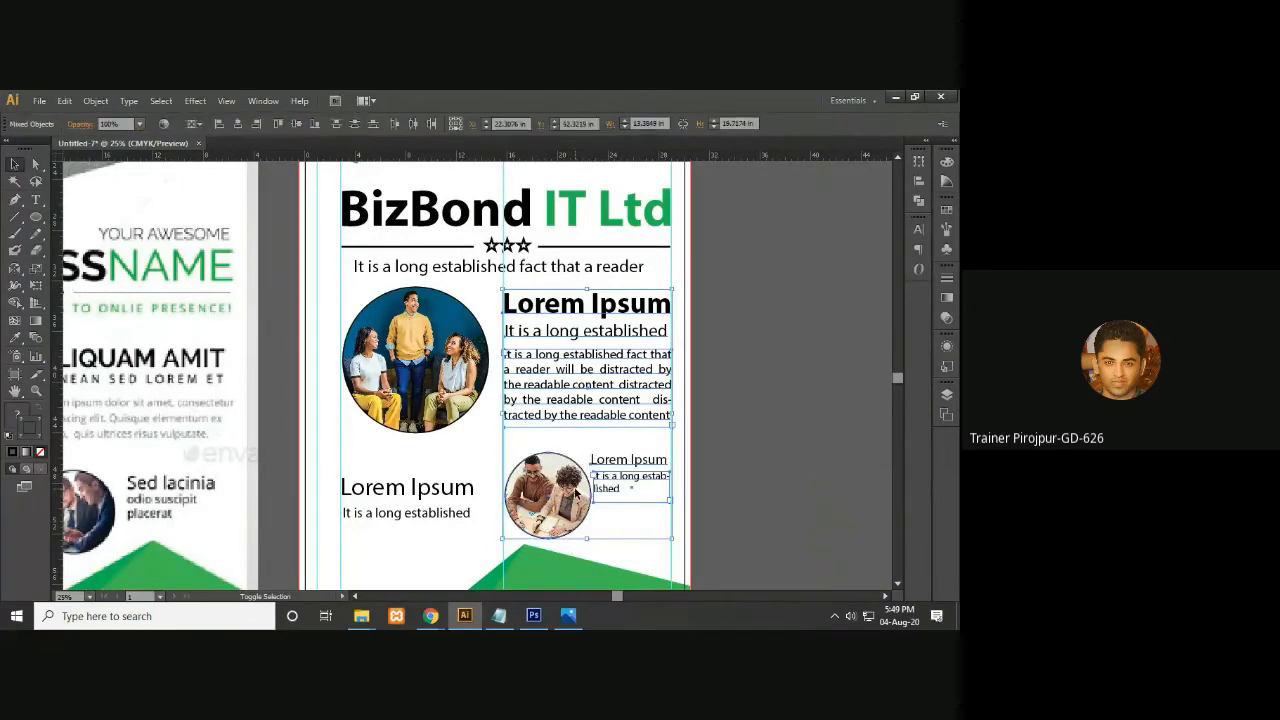
key(Left)
key(Left)
key(Left)
key(Left)
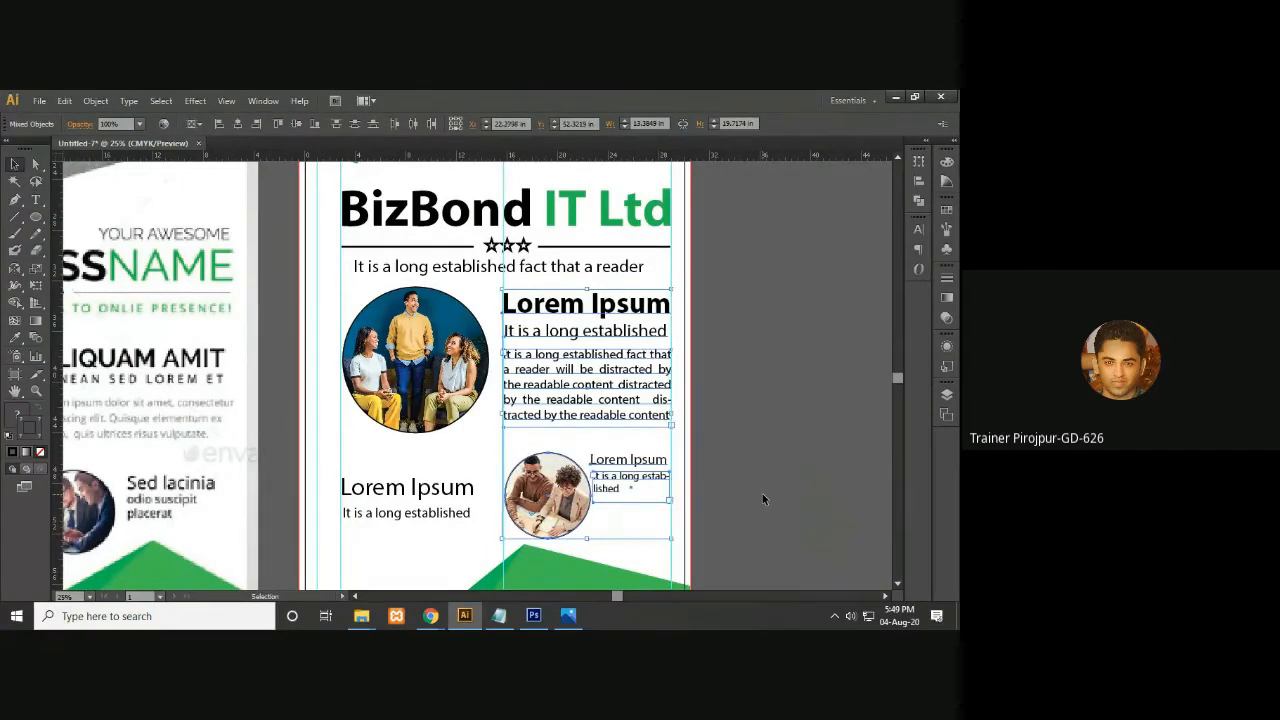
key(Left)
key(Left)
key(Left)
key(Left)
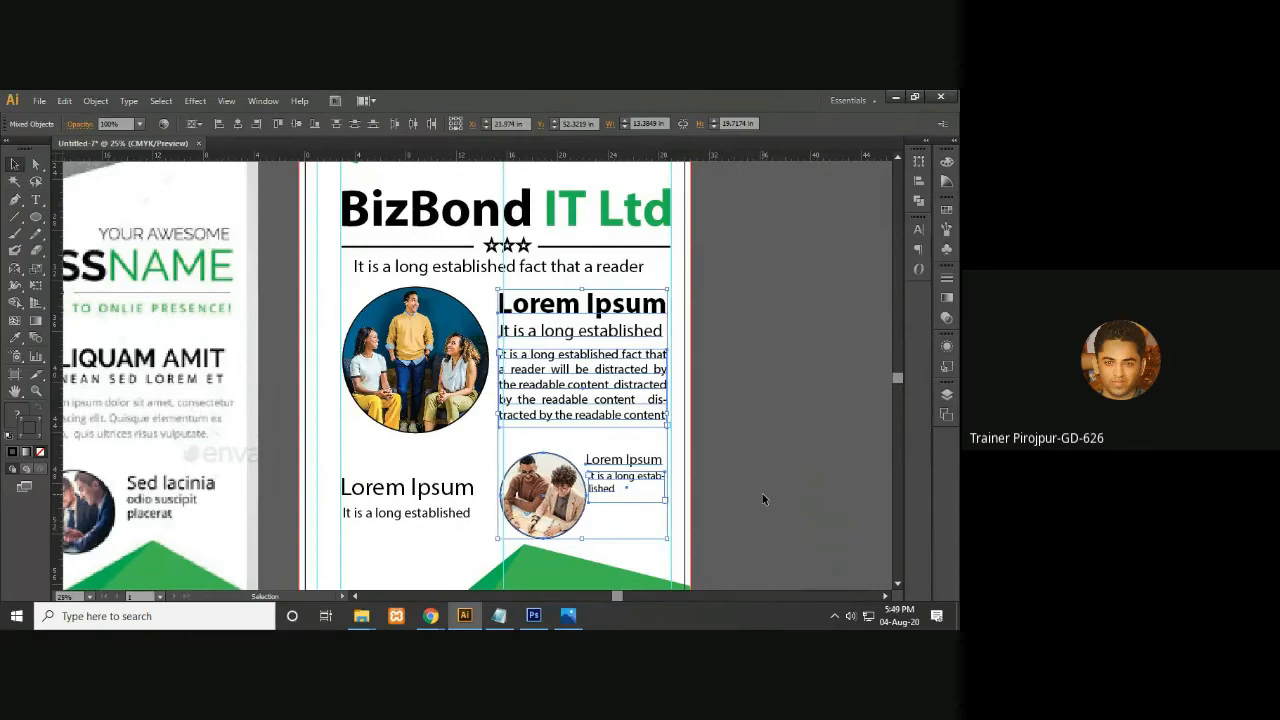
key(Left)
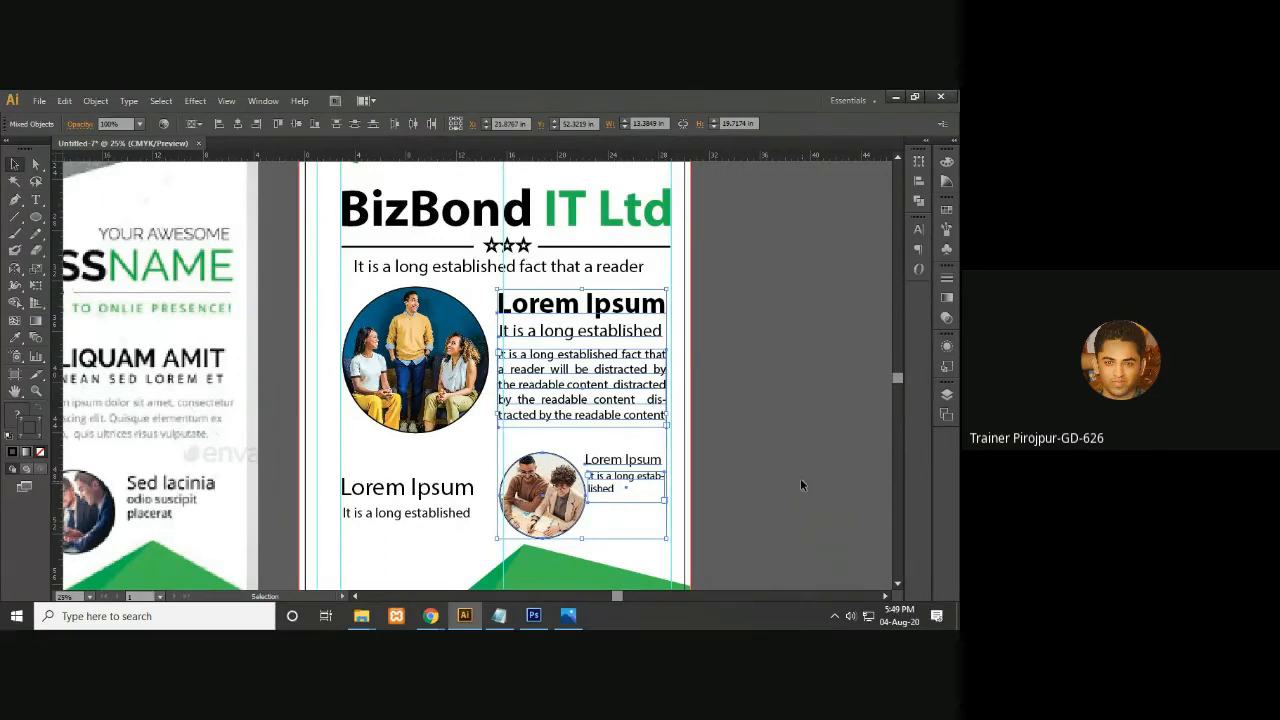
mouse_move(782, 458)
mouse_down()
mouse_move(893, 474)
mouse_move(762, 463)
mouse_up()
click(651, 523)
Try to widen the frame of the small photo's paragraph to the margin guide
click(626, 489)
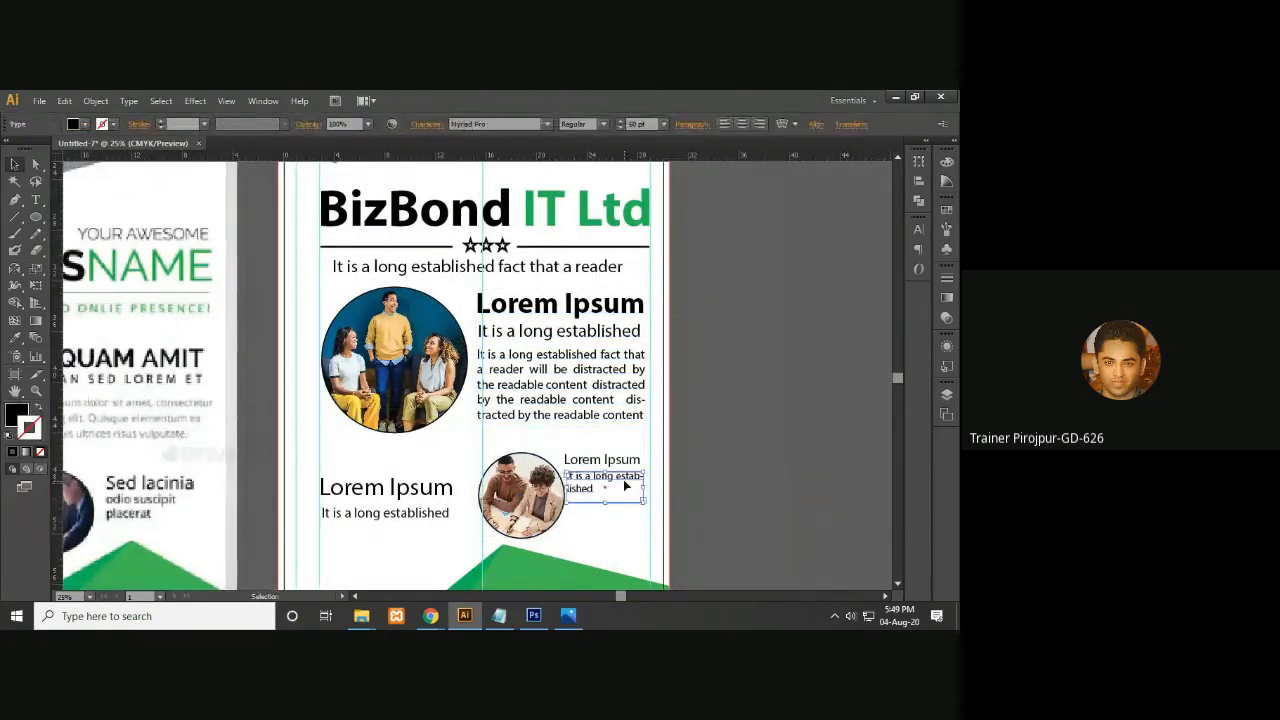
drag(645, 489, 650, 488)
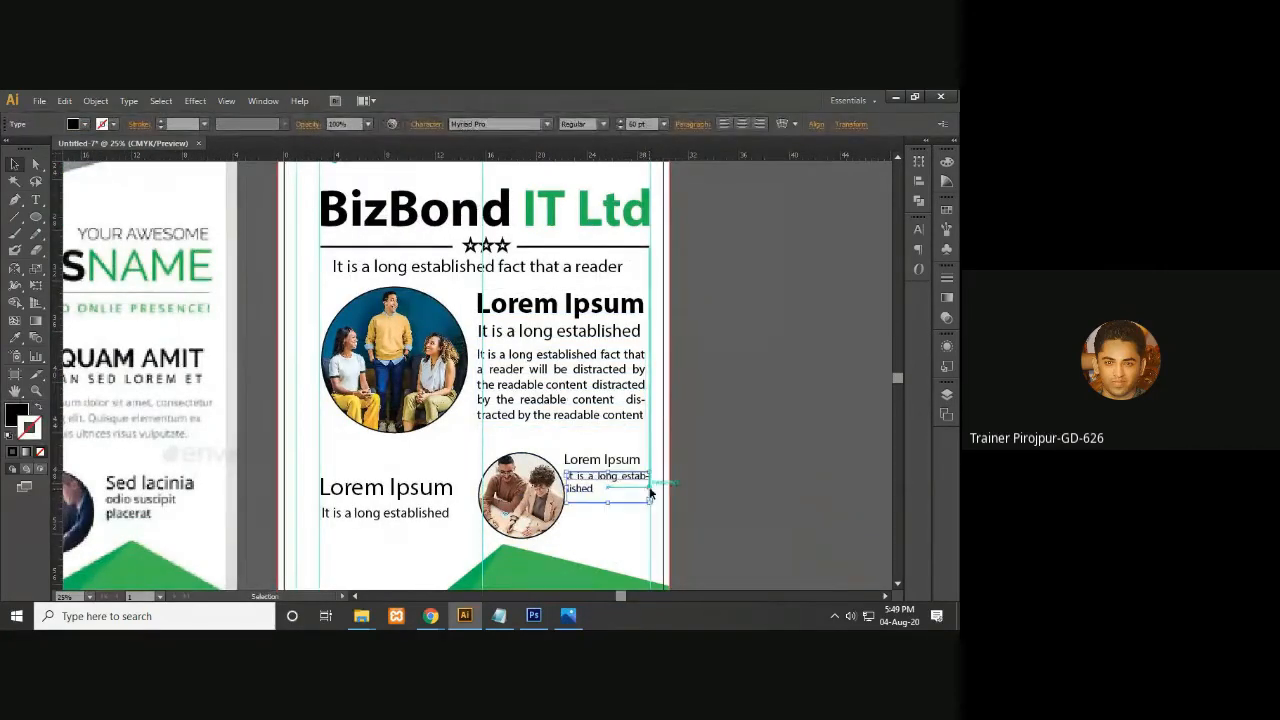
click(740, 485)
click(608, 481)
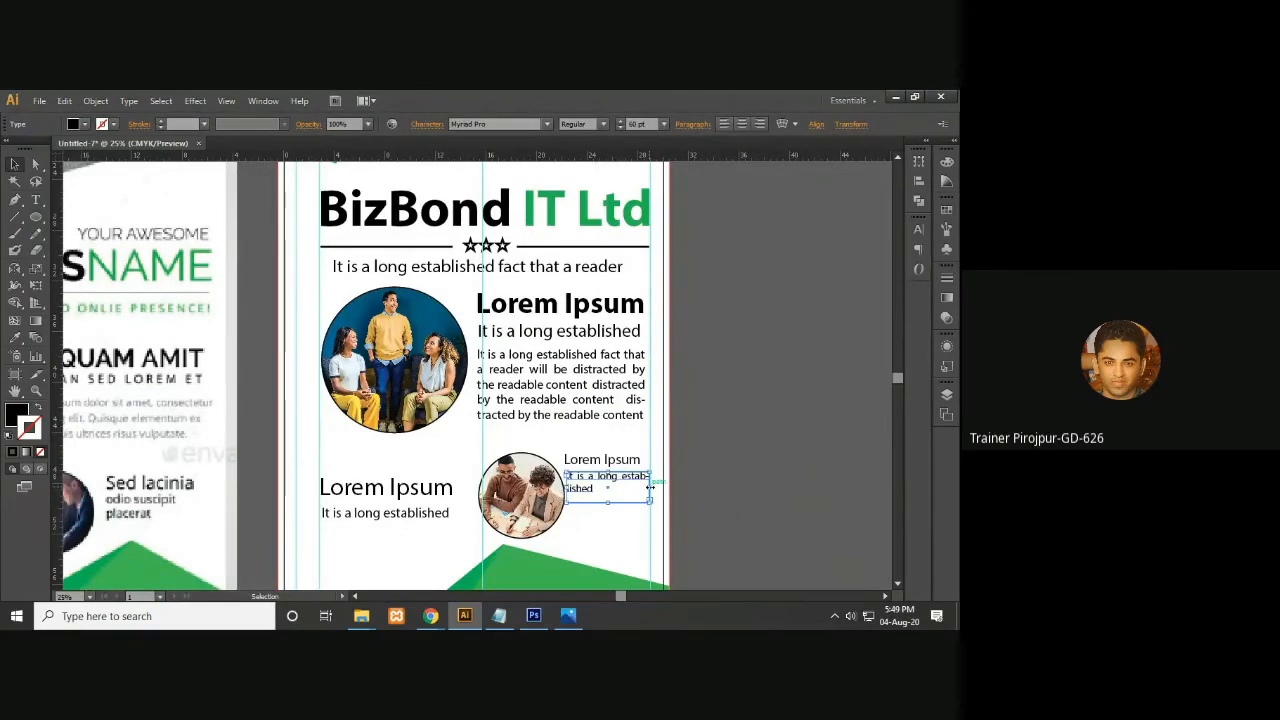
drag(650, 490, 645, 490)
Nudge the paragraph and the Lorem Ipsum heading beside the small photo right, leaving a gap from the photo
key(Right)
key(Right)
key(Right)
key(Right)
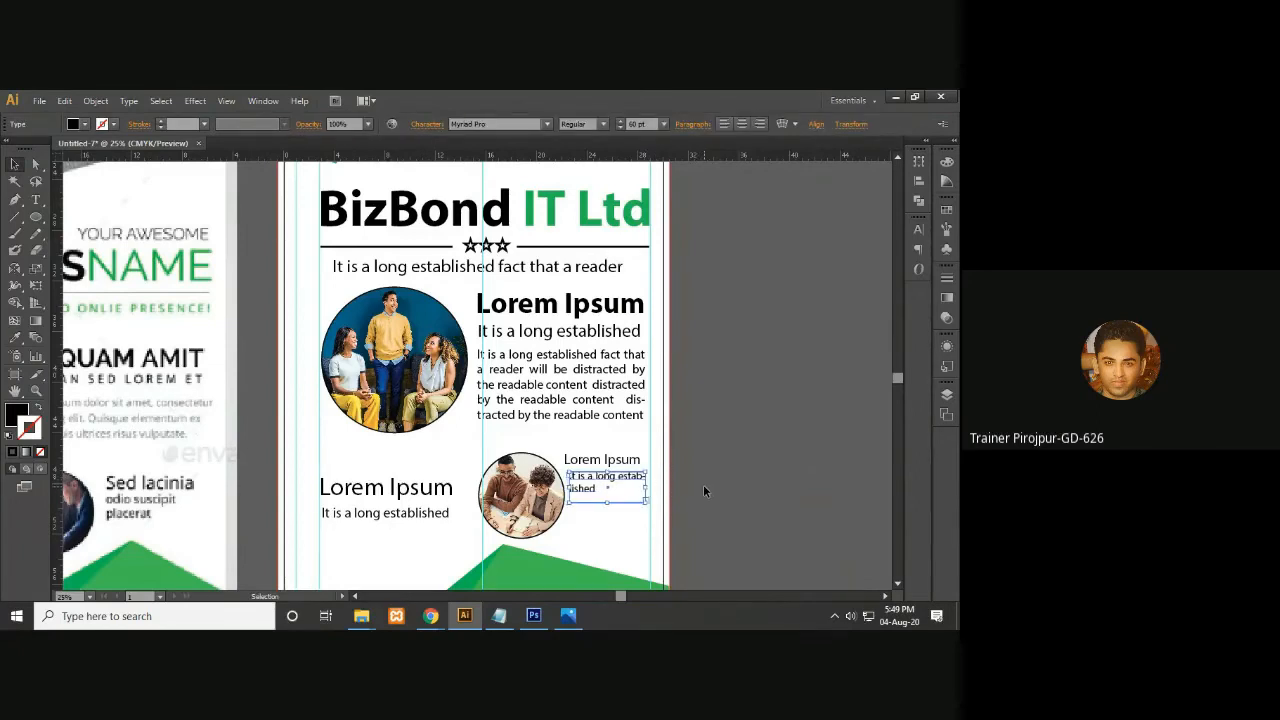
click(601, 459)
key(Right)
key(Right)
key(Right)
key(Right)
key(Right)
key(Right)
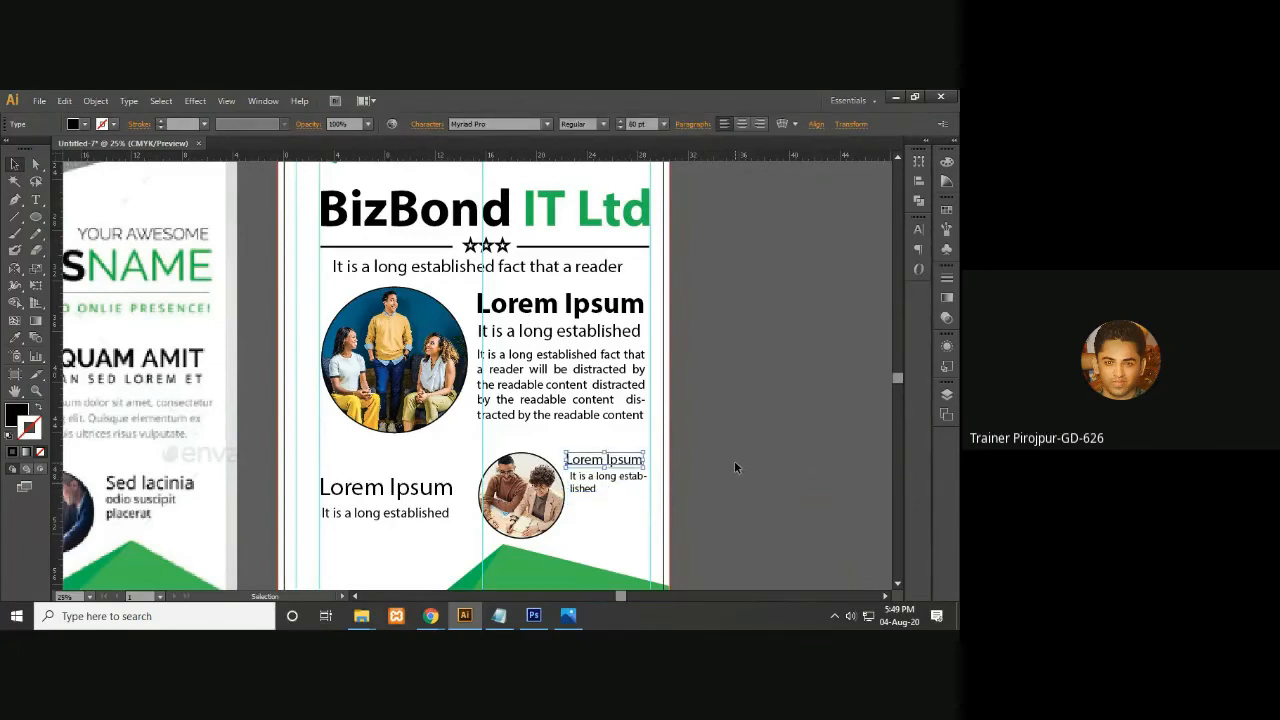
click(736, 463)
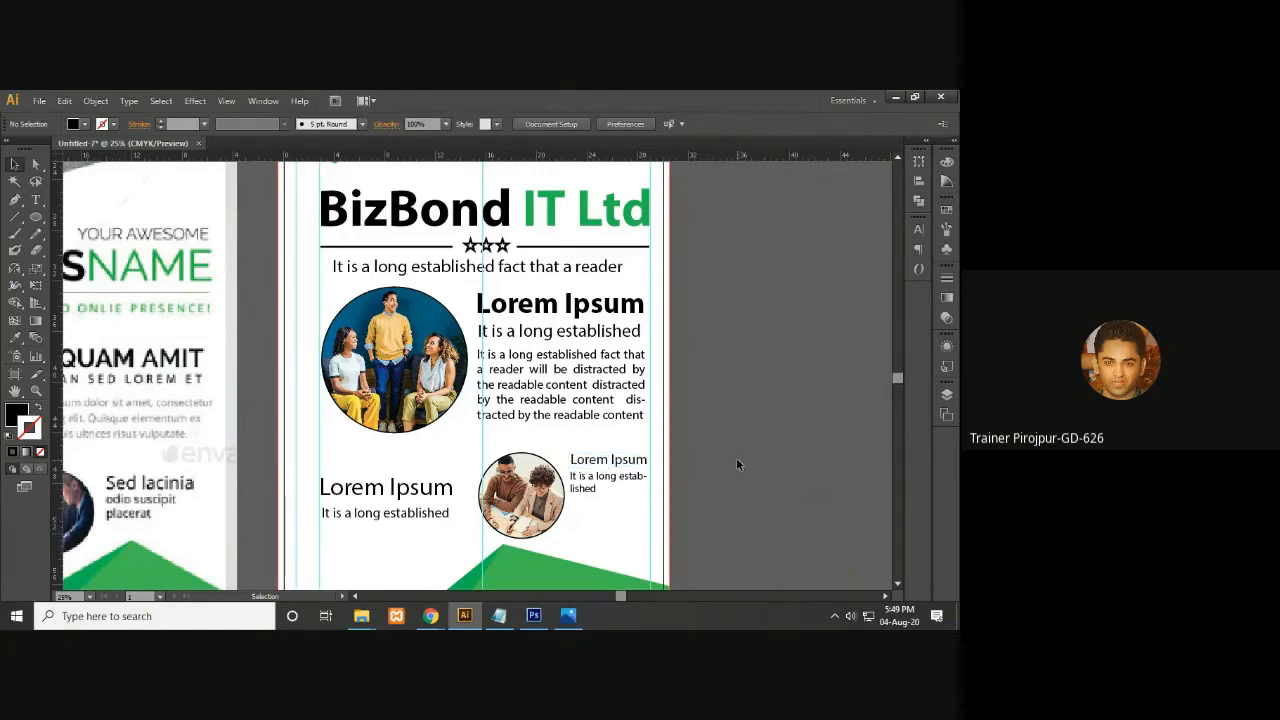
Move the small photo's heading and paragraph further right until they reach the margin guide
key(ctrl+plus)
key(ctrl+plus)
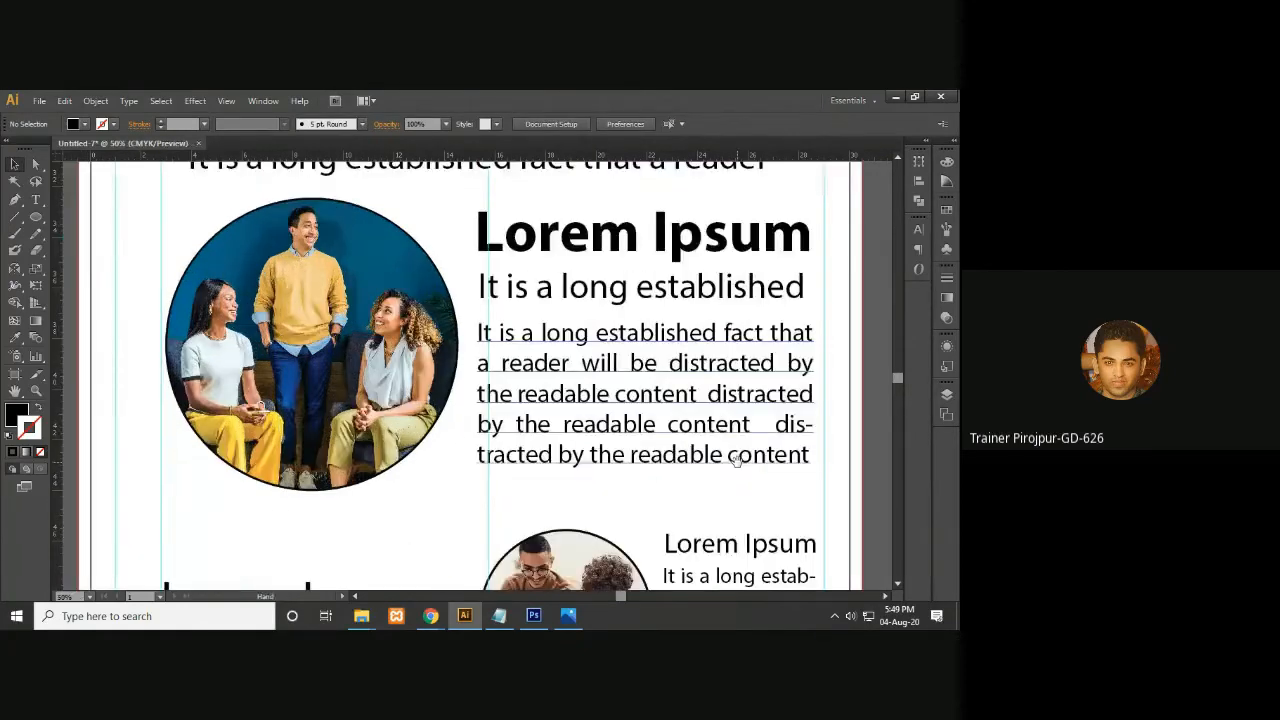
drag(737, 460, 490, 366)
click(480, 450)
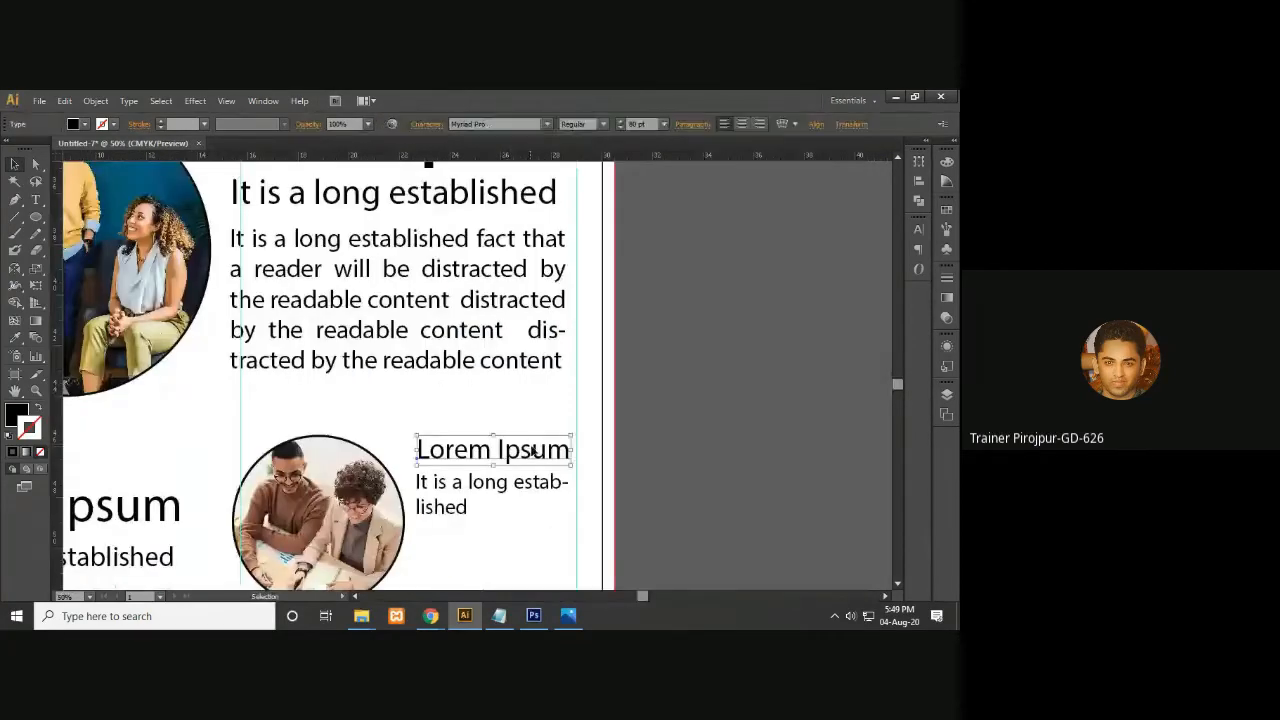
click(652, 469)
click(551, 489)
key(Right)
key(Right)
key(Right)
key(Right)
key(Right)
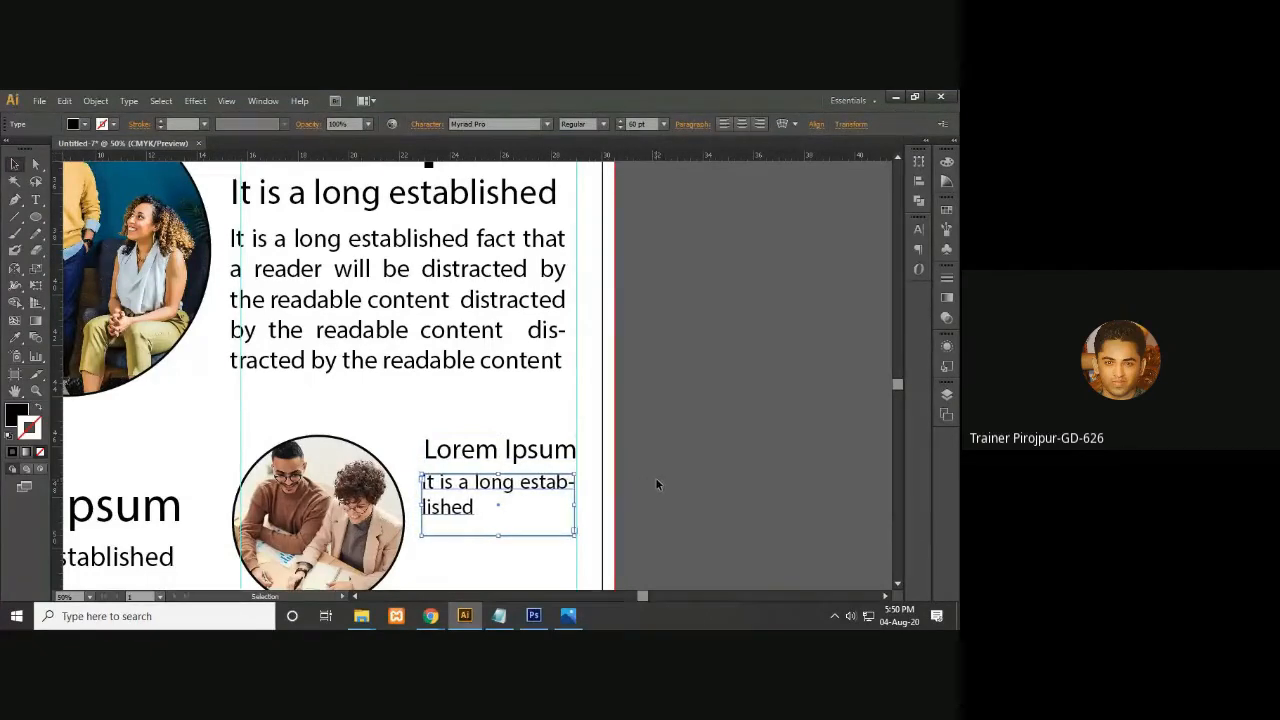
click(656, 484)
click(545, 489)
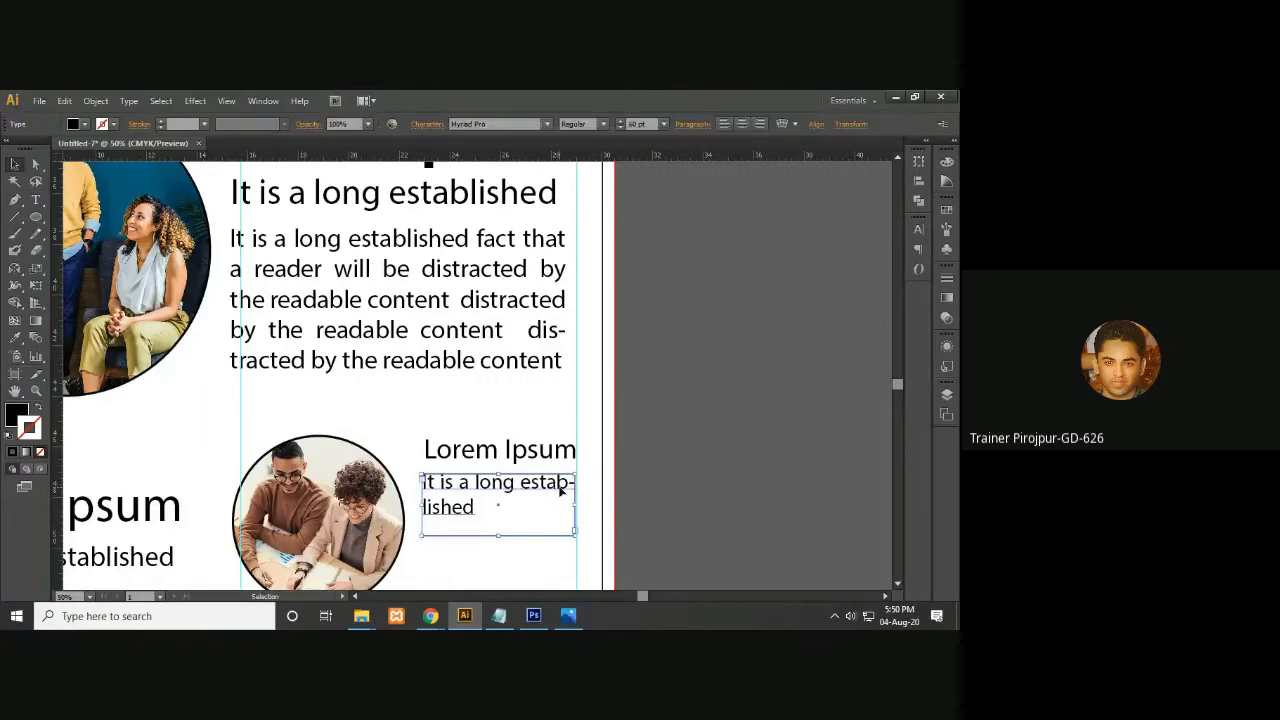
click(673, 492)
Nudge the small photo's Lorem Ipsum heading left to line up with the paragraph beneath it
click(541, 456)
key(Left)
key(Left)
key(Left)
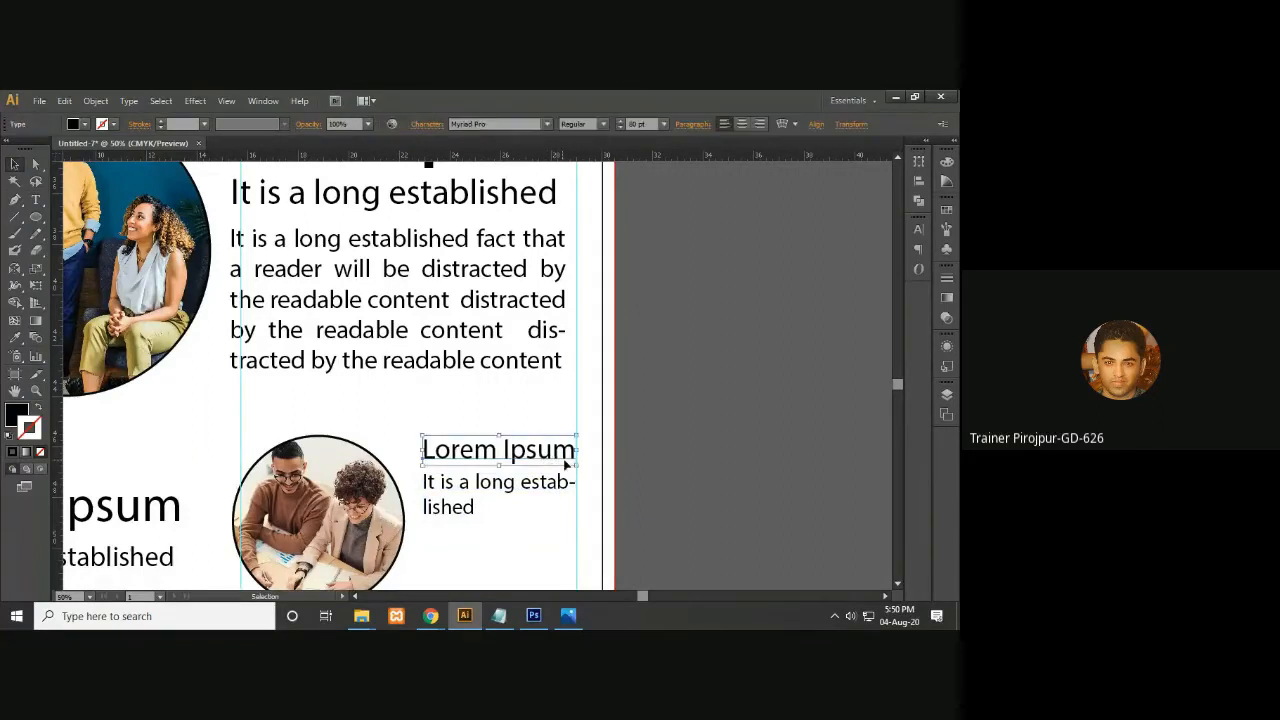
click(670, 475)
click(510, 455)
click(651, 471)
click(514, 455)
click(705, 483)
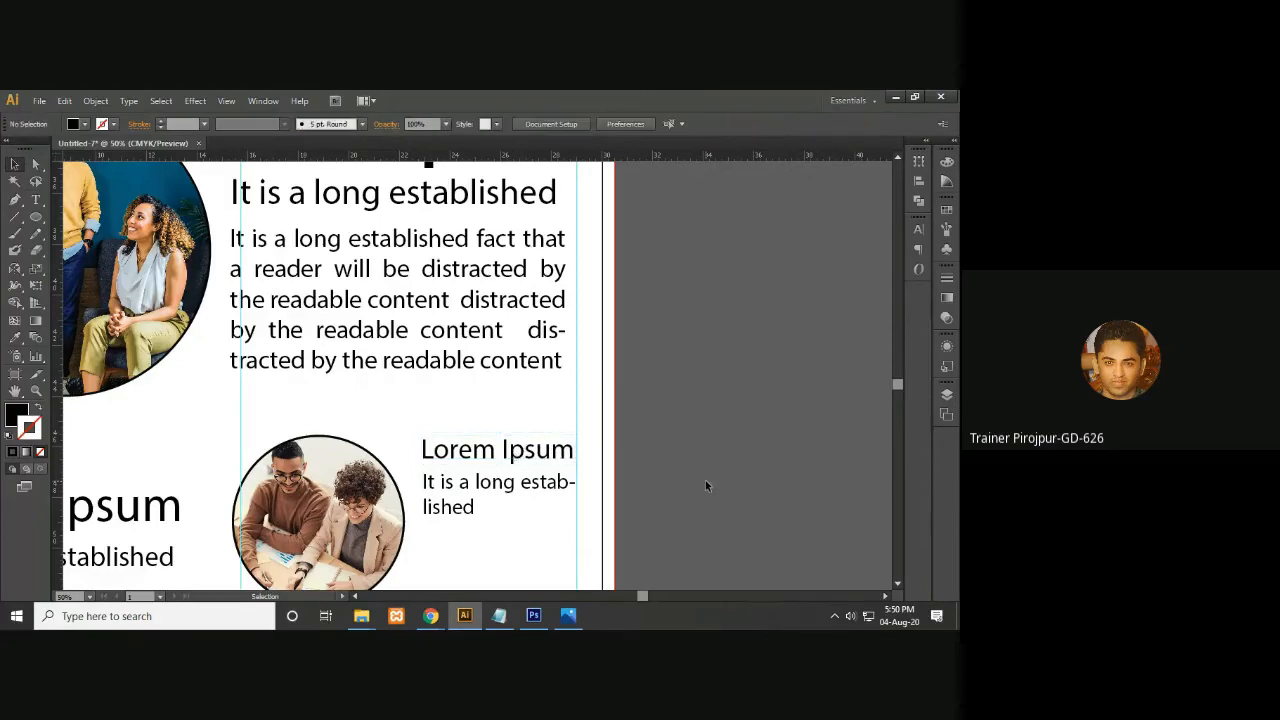
Shift the paragraph under the larger lower Lorem Ipsum heading slightly left to match the heading's edge
drag(543, 491, 638, 425)
drag(408, 489, 587, 481)
click(350, 477)
drag(350, 477, 347, 477)
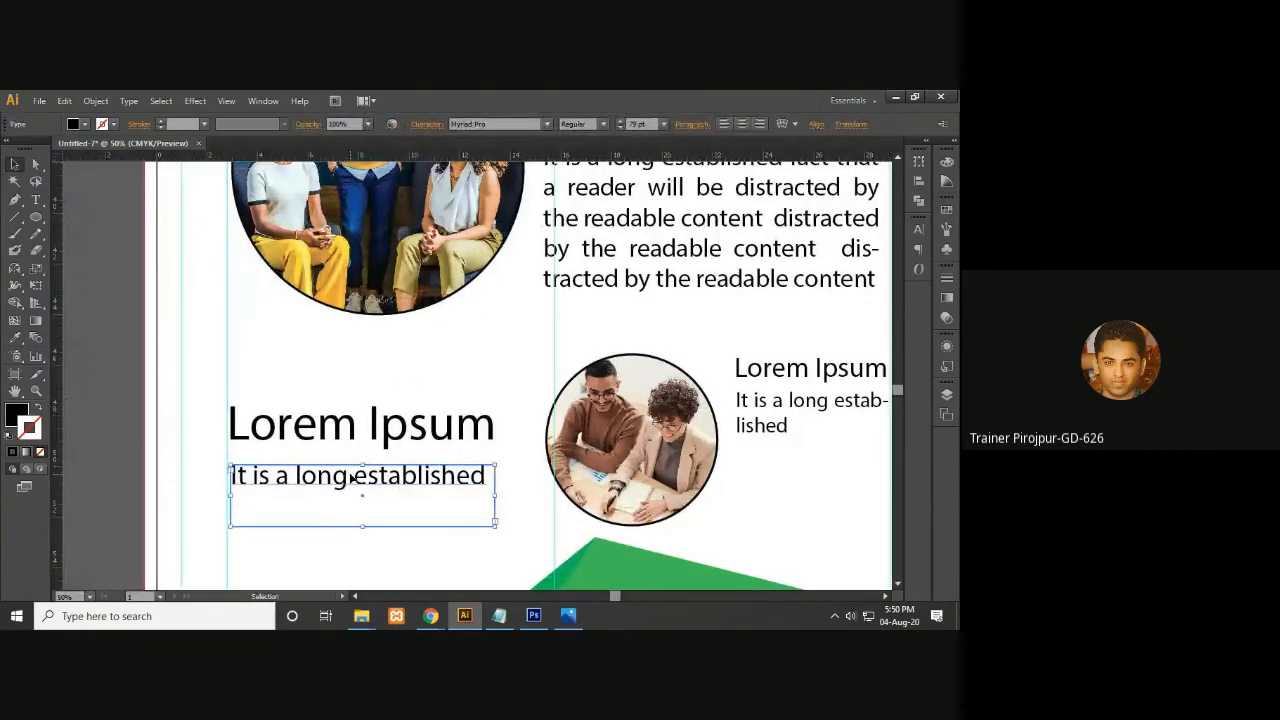
click(781, 424)
Copy "the readable content" from the long paragraph and append it to the paragraph under the larger lower heading
click(37, 200)
drag(655, 286, 877, 287)
key(ctrl+c)
key(ctrl)
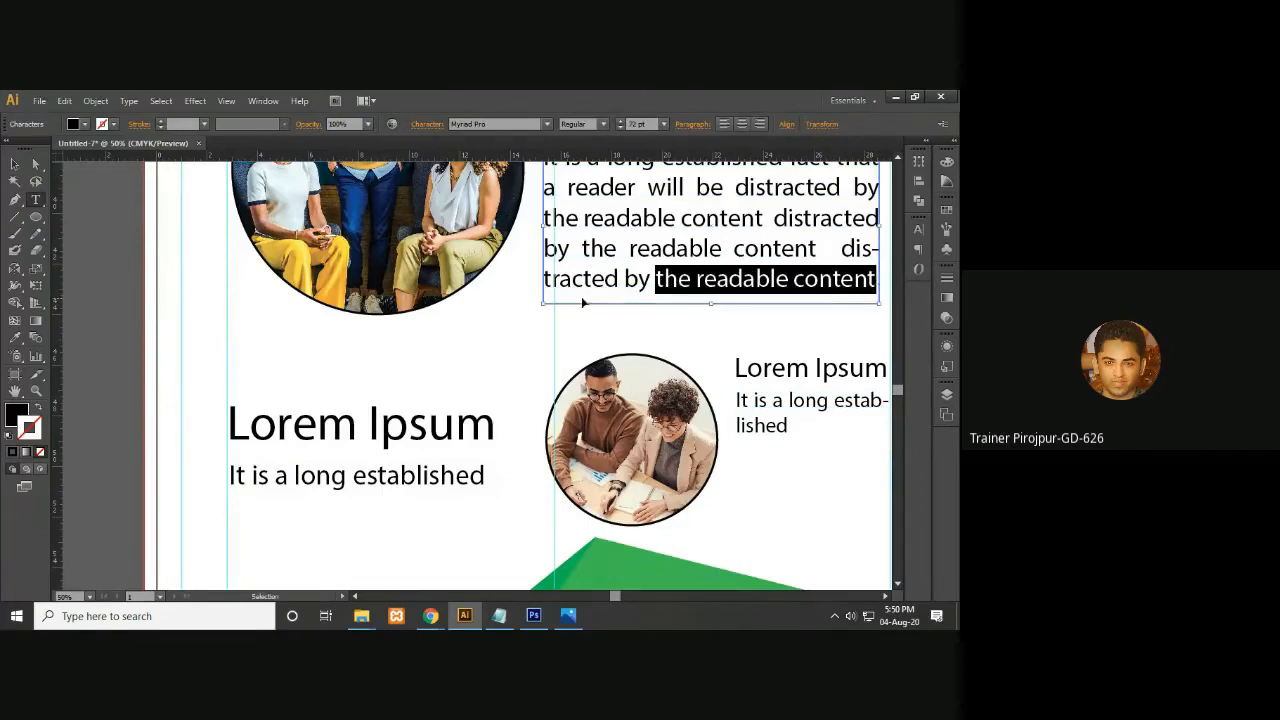
ctrl+click(560, 340)
click(490, 477)
key(ctrl+v)
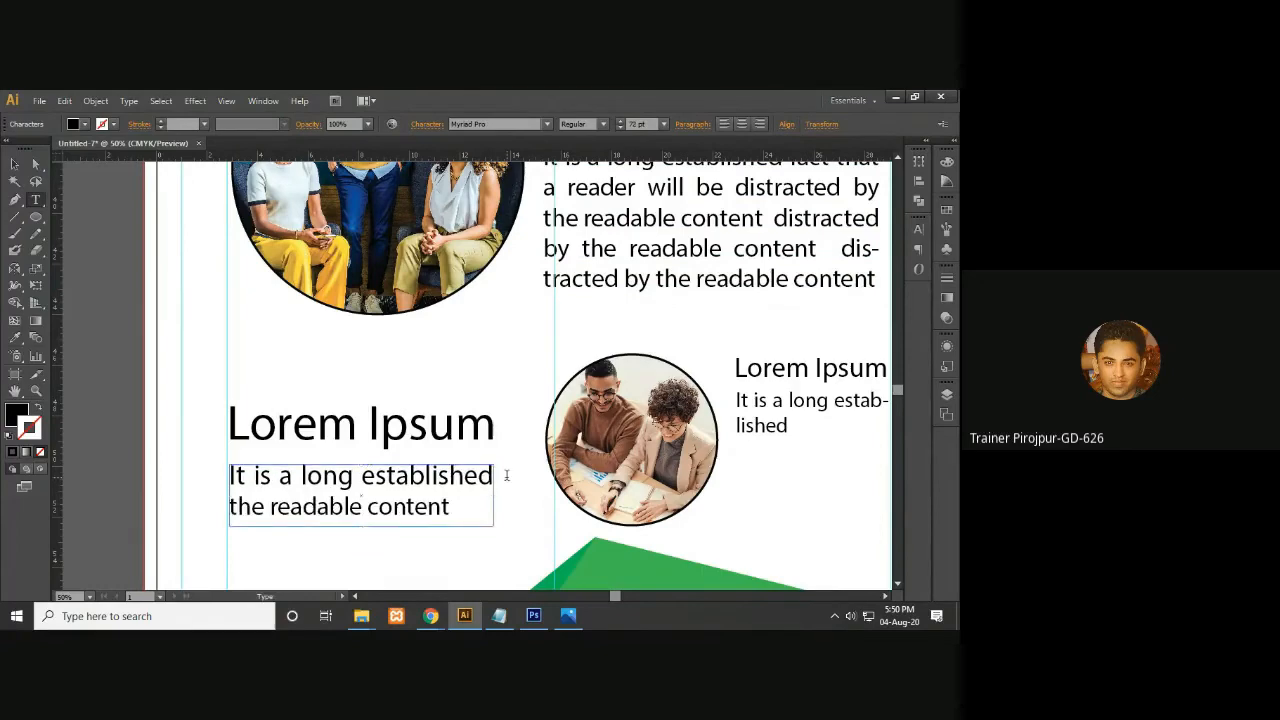
click(15, 163)
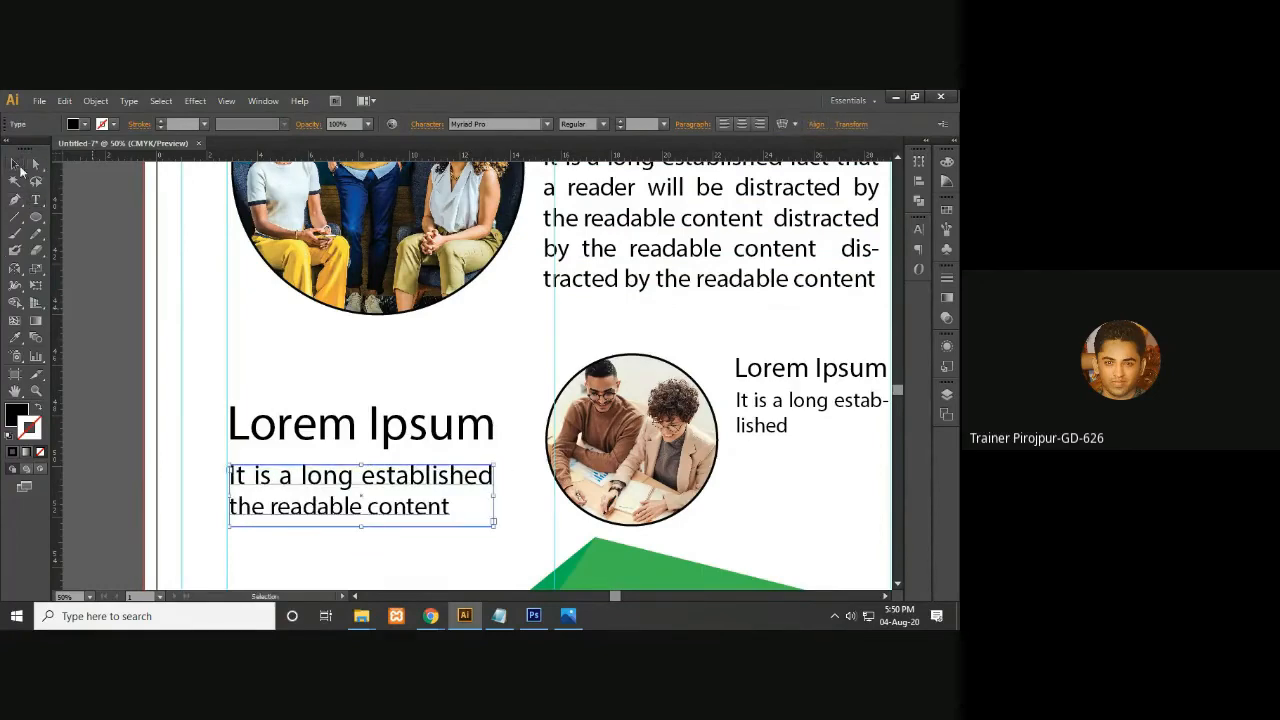
click(112, 288)
Recolor the larger lower Lorem Ipsum heading with green sampled by the Eyedropper from the reference banner's lower shape
key(ctrl+minus)
key(ctrl+minus)
key(ctrl+minus)
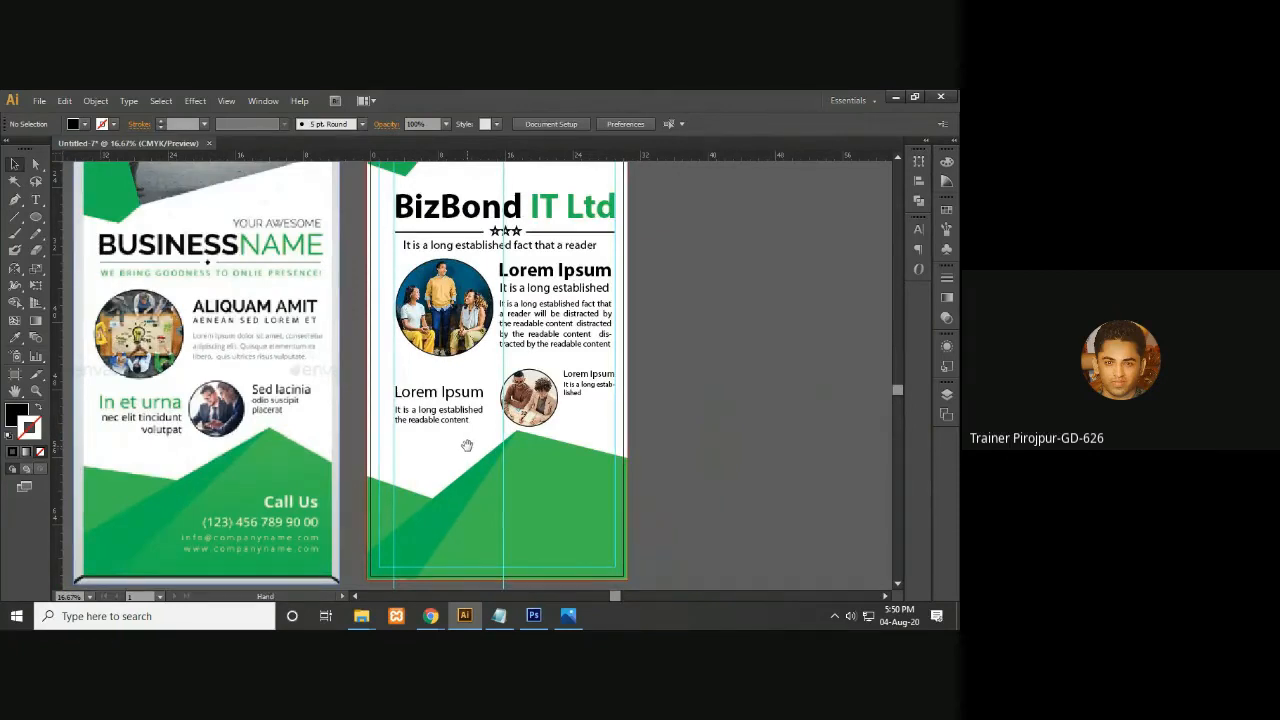
click(452, 396)
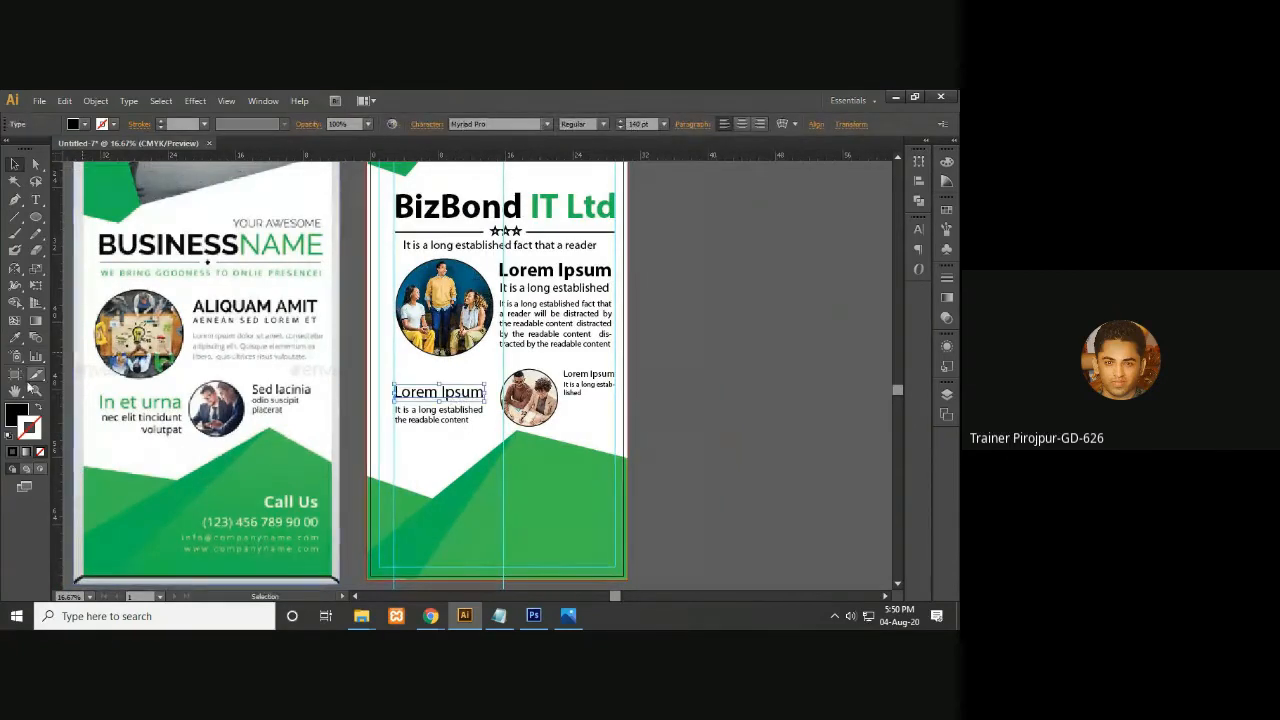
click(15, 337)
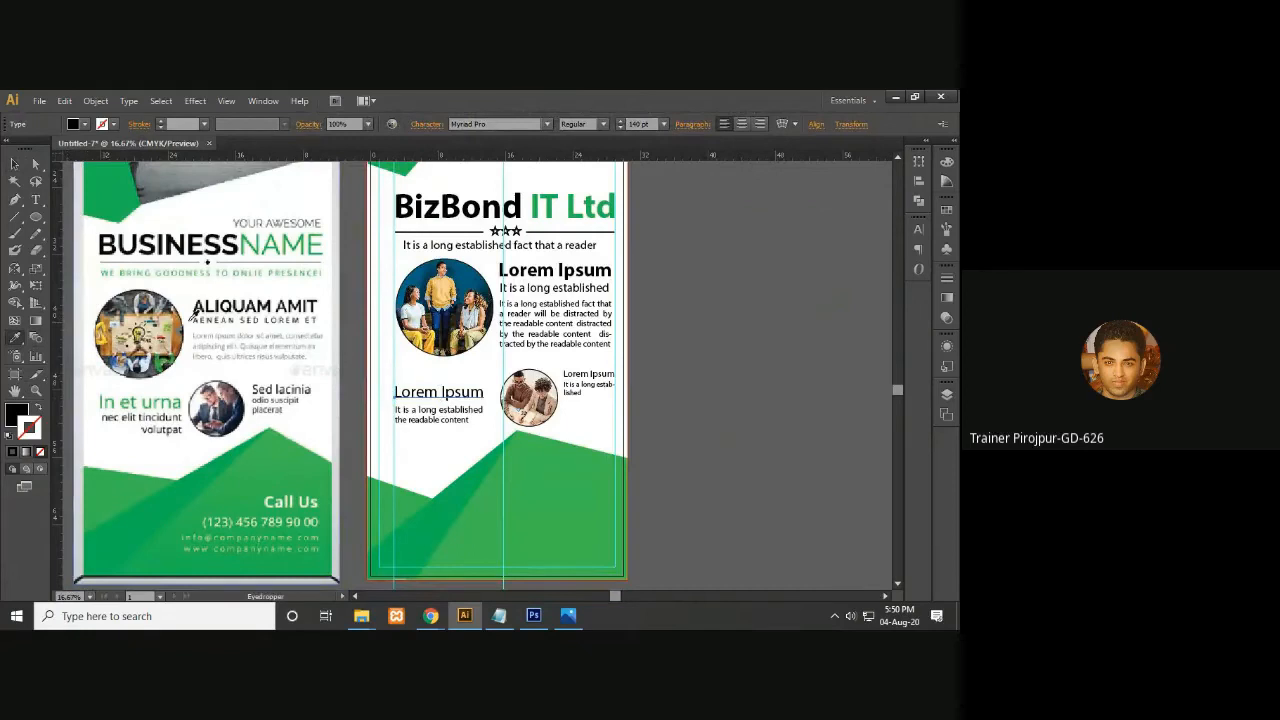
click(136, 481)
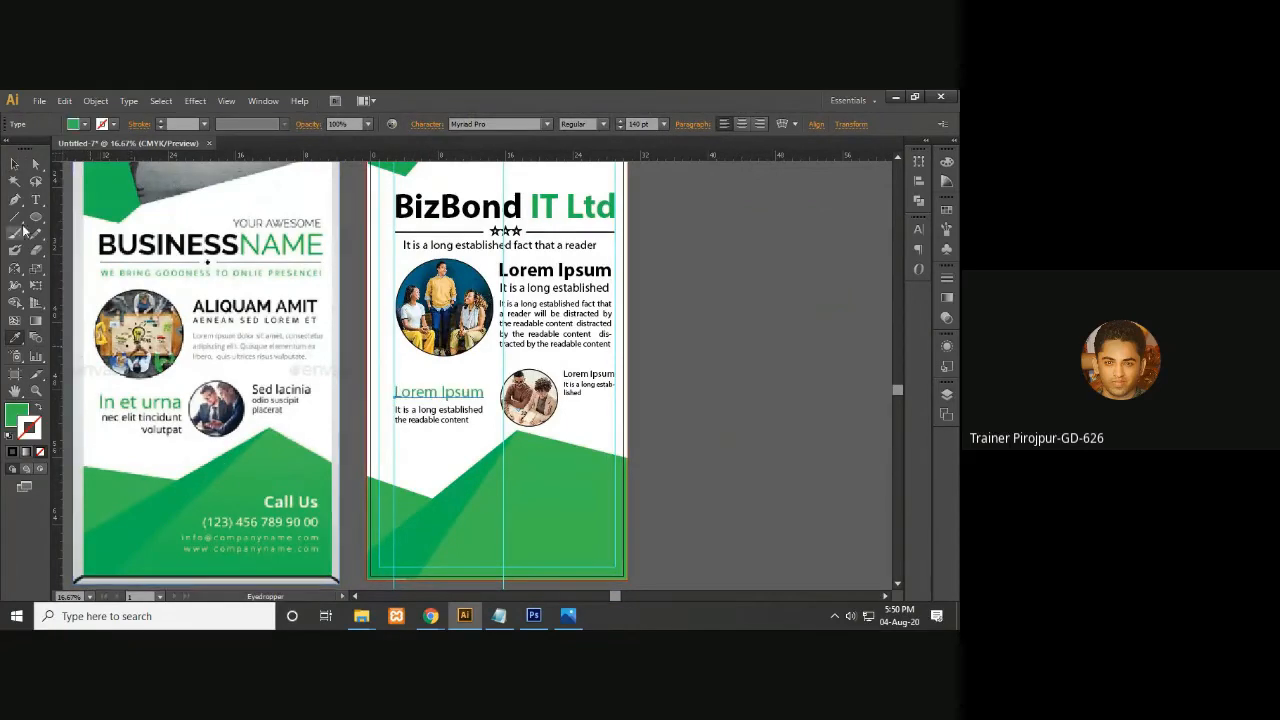
click(17, 165)
click(680, 360)
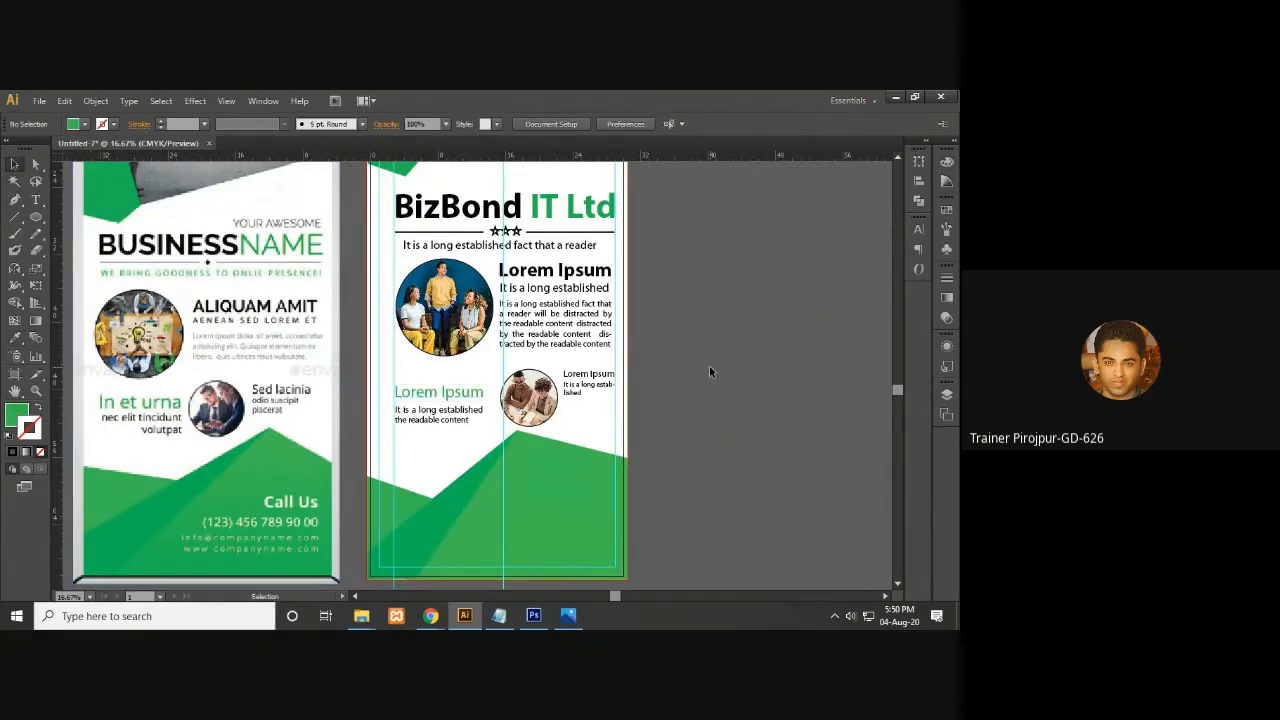
scroll(631, 432, left, 3)
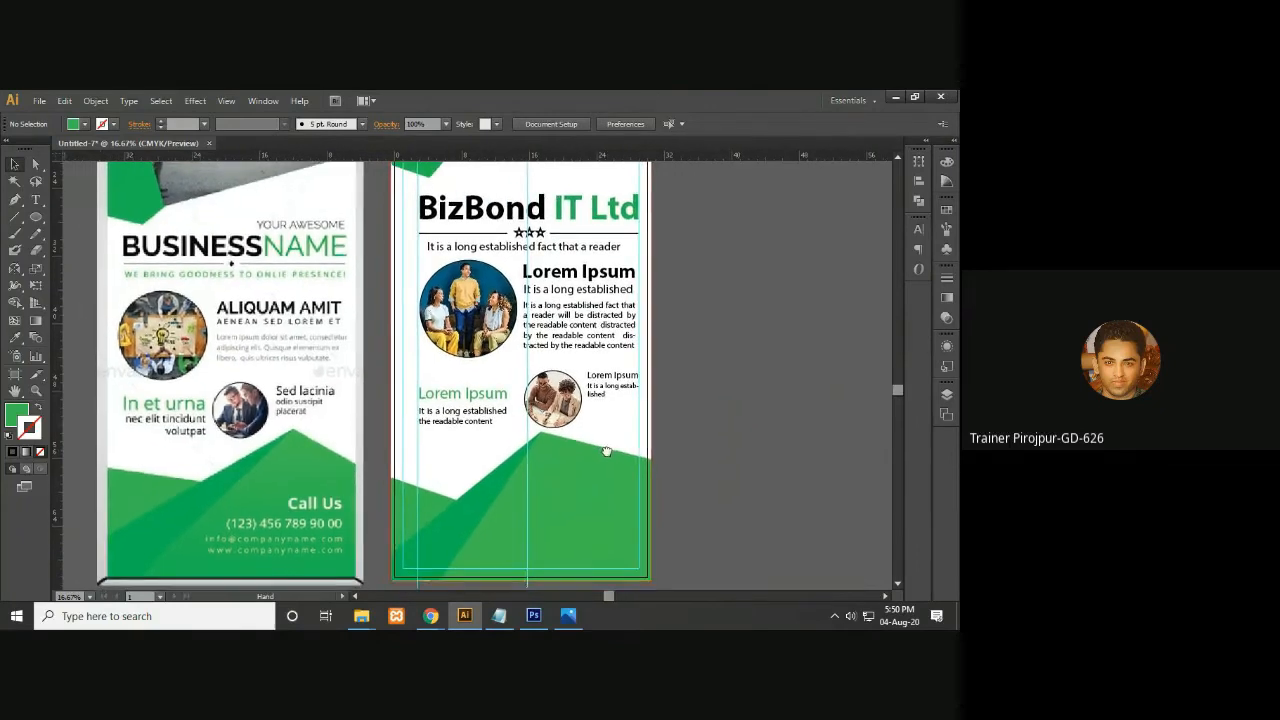
Add a "Call Us" text line on the banner's large green shape
drag(609, 449, 595, 457)
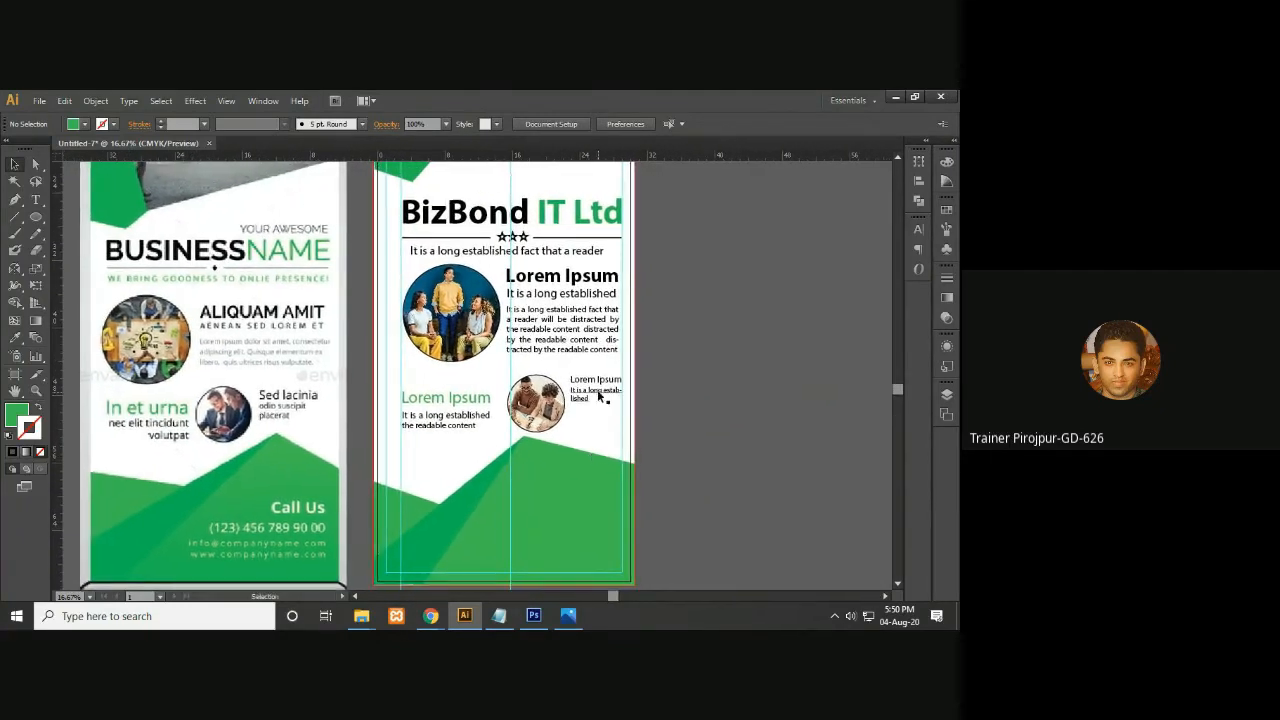
click(597, 381)
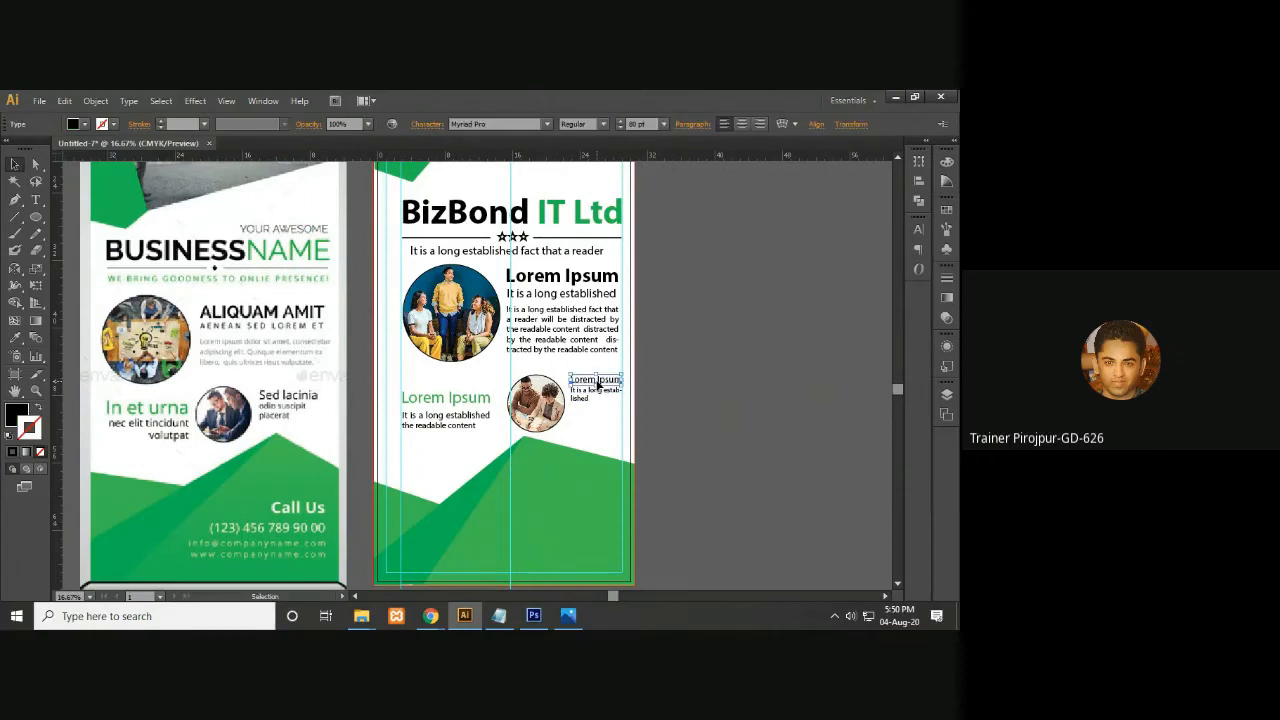
click(720, 415)
scroll(713, 429, down, 2)
drag(709, 414, 709, 460)
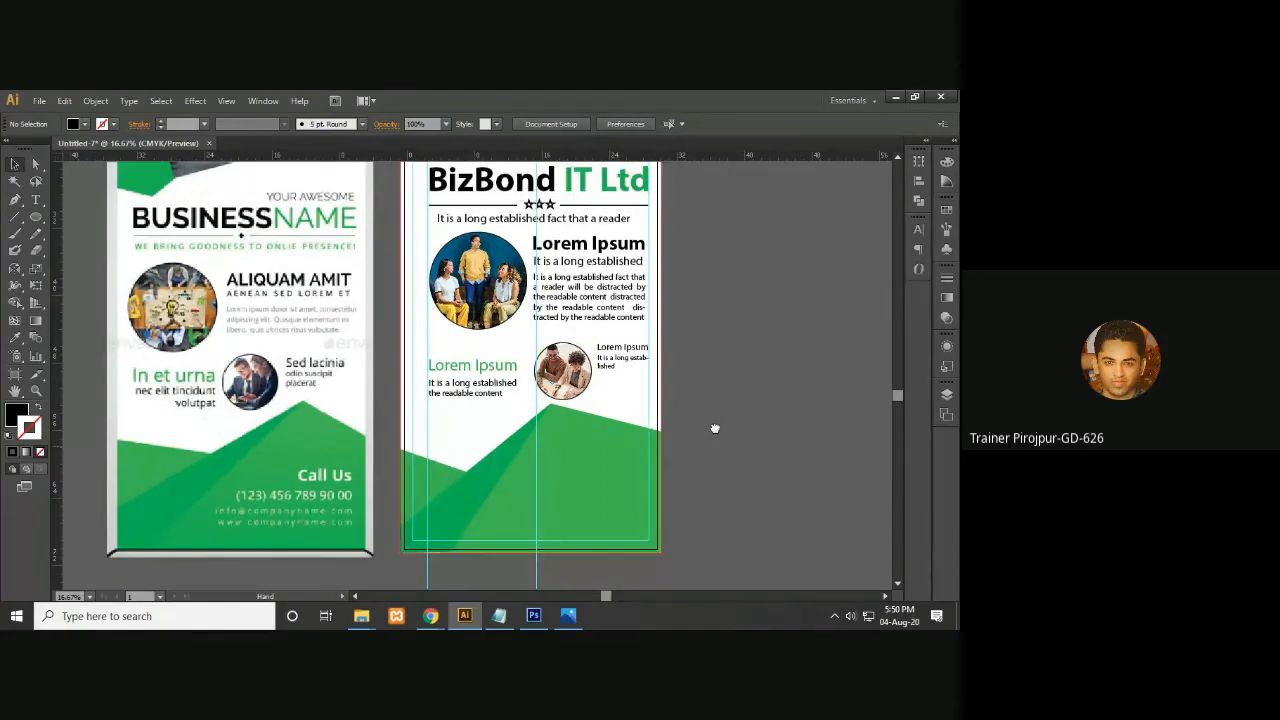
scroll(714, 429, down, 2)
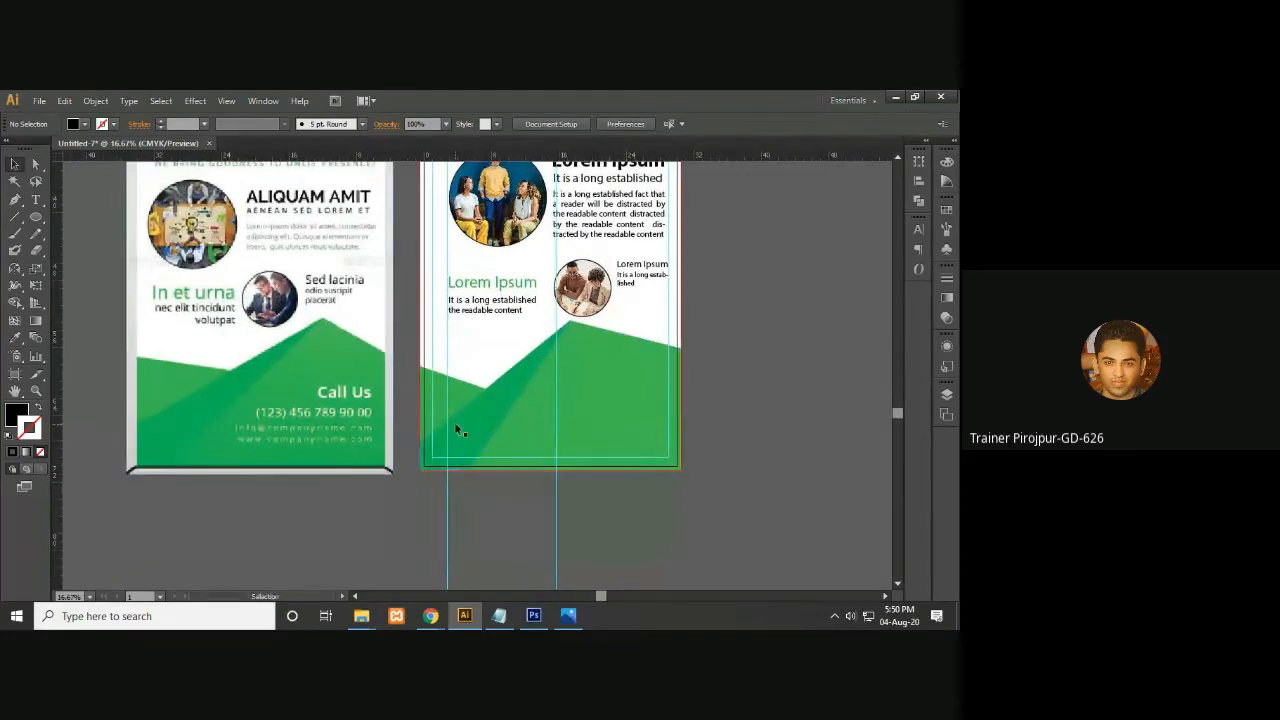
key(v)
click(36, 199)
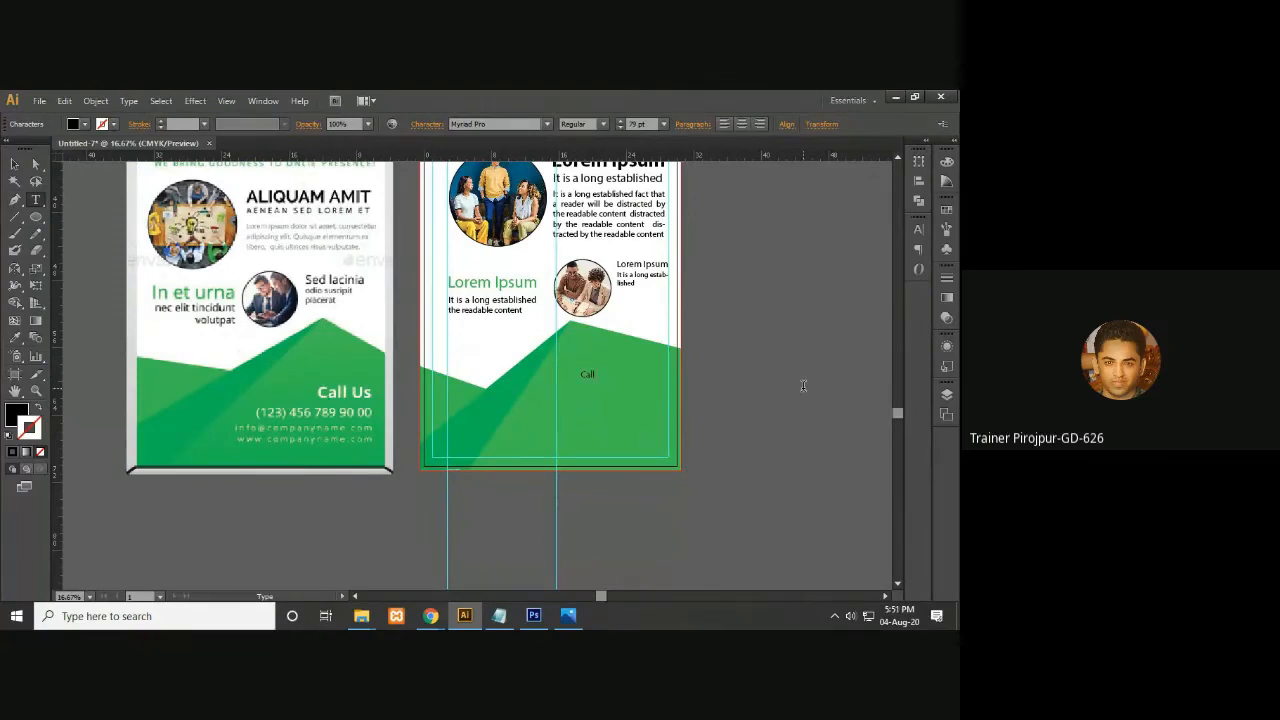
click(15, 164)
Give the "Call Us" text a white fill and no stroke
click(593, 374)
click(947, 164)
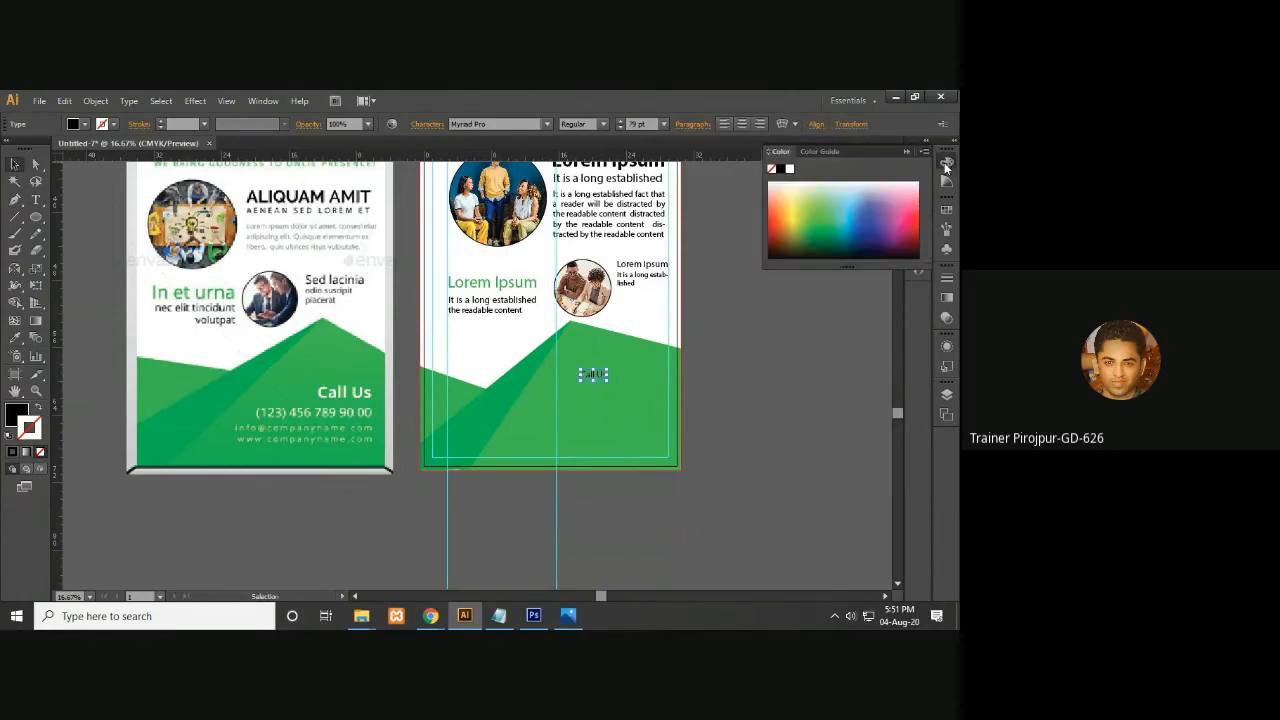
click(792, 170)
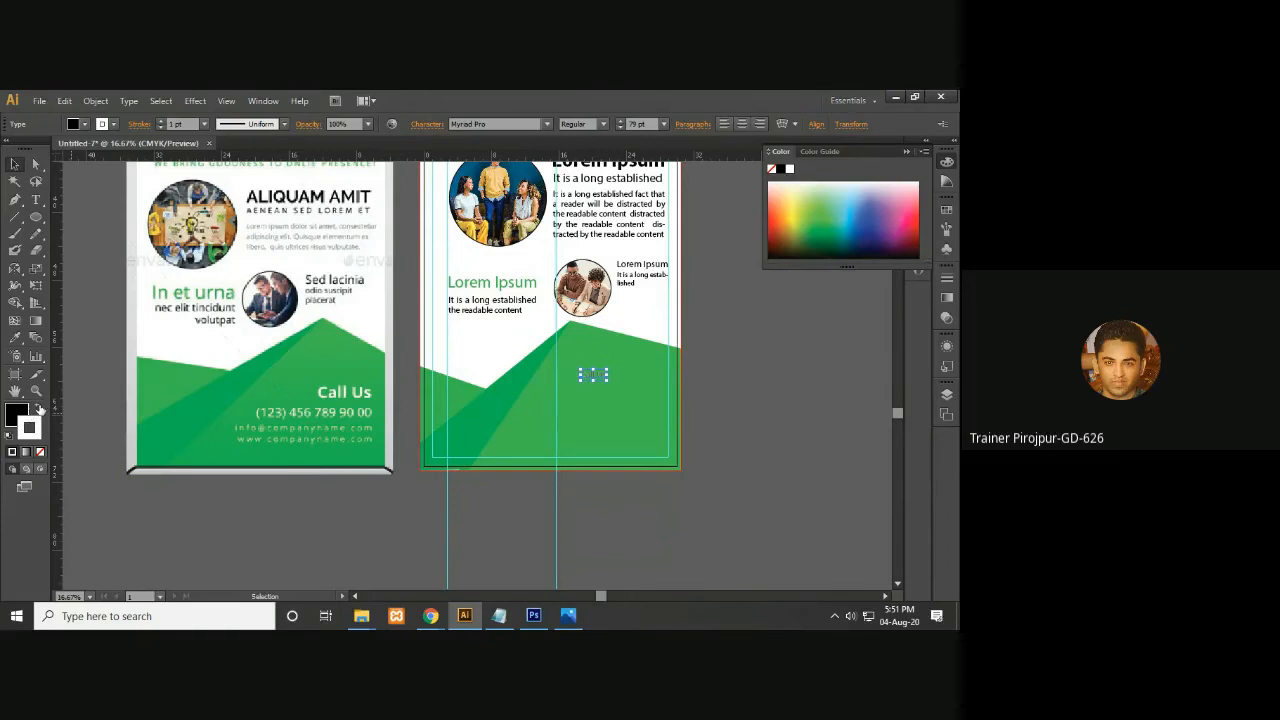
click(40, 452)
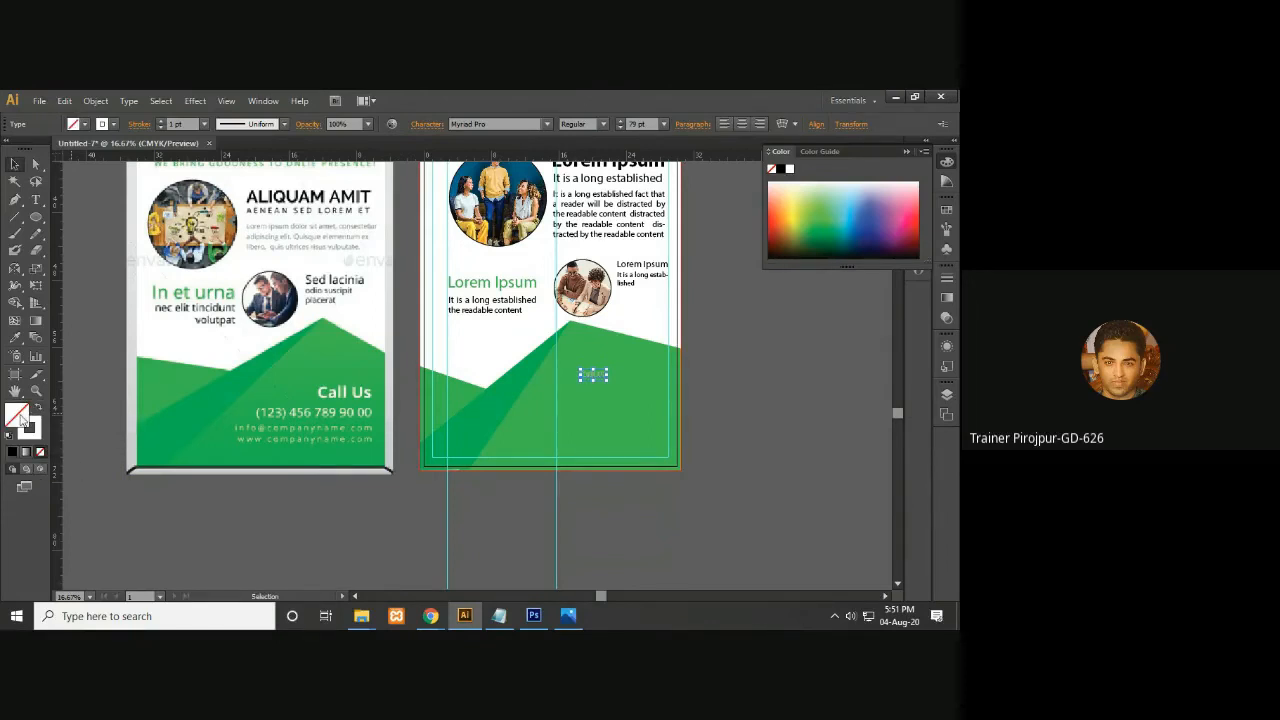
click(37, 408)
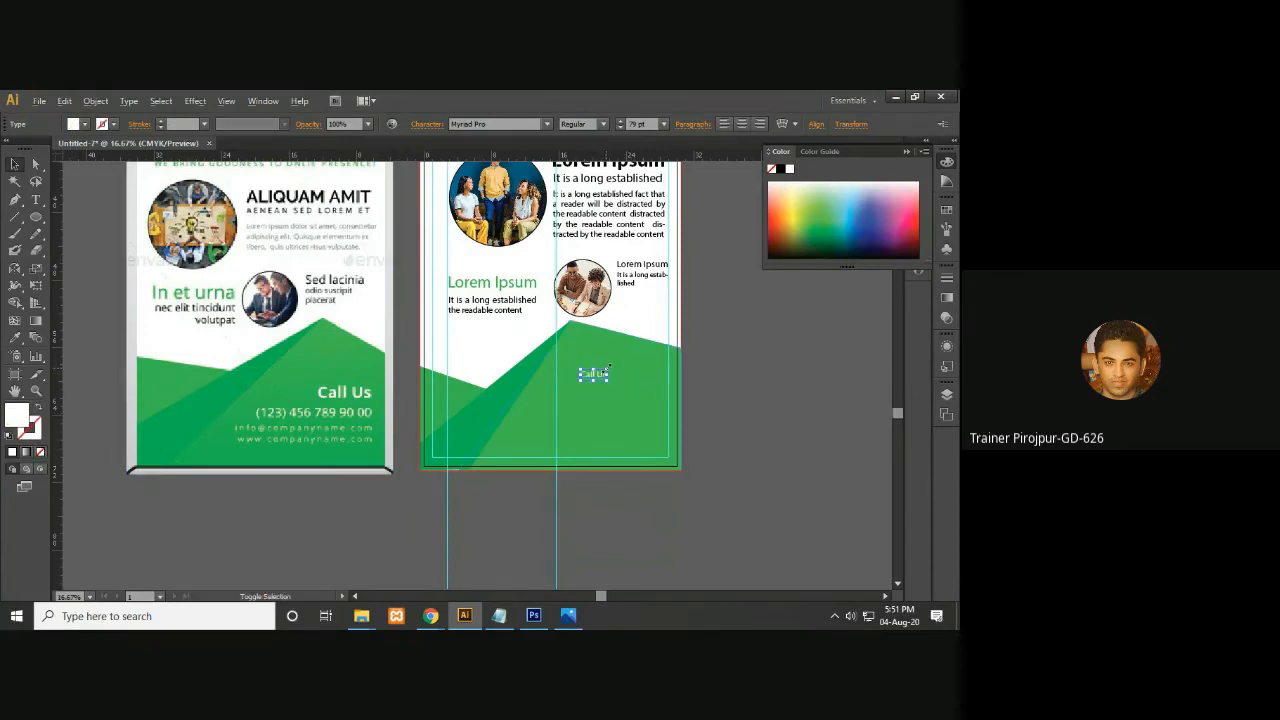
Enlarge the "Call Us" text, move it toward the banner's right margin, and set its font size to 200 pt
mouse_move(607, 367)
mouse_down()
mouse_move(657, 362)
mouse_move(649, 349)
mouse_move(630, 360)
mouse_up()
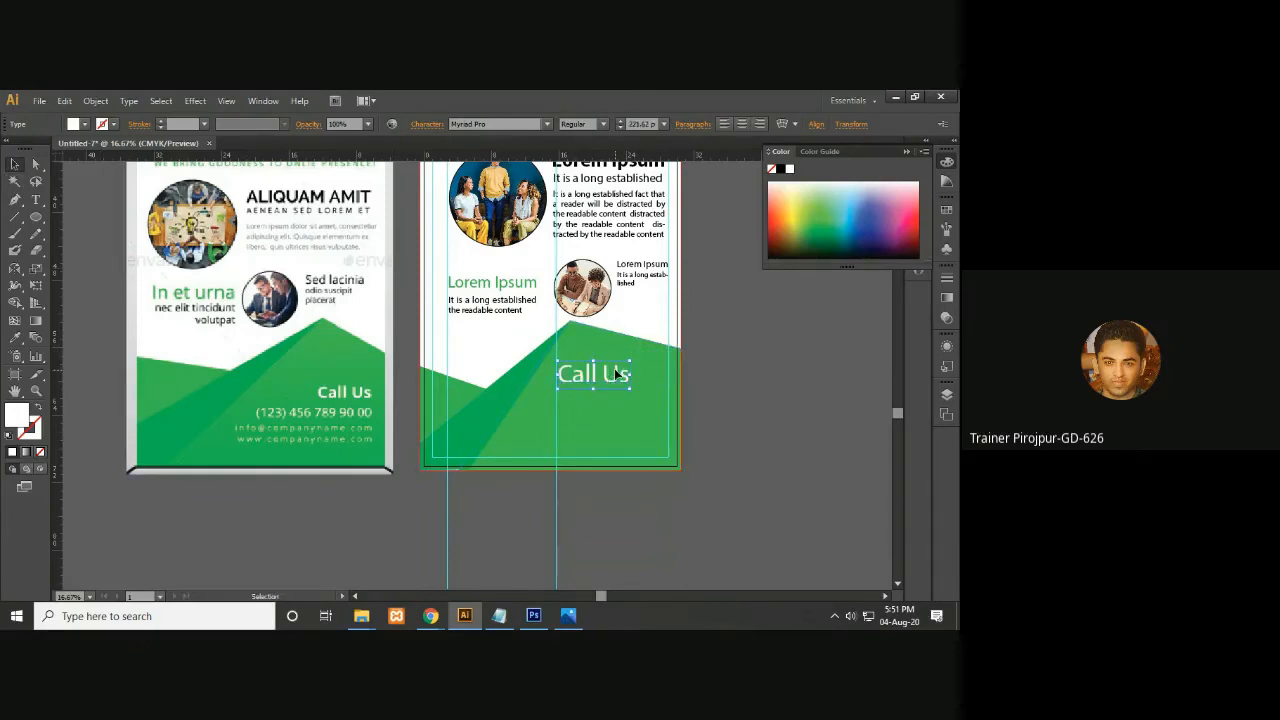
drag(614, 368, 655, 357)
click(764, 462)
click(640, 370)
click(621, 126)
click(622, 125)
click(622, 125)
click(622, 125)
click(622, 125)
click(806, 382)
Nudge "Call Us" right and down so it sits inside the green shape near the right margin guide
click(640, 372)
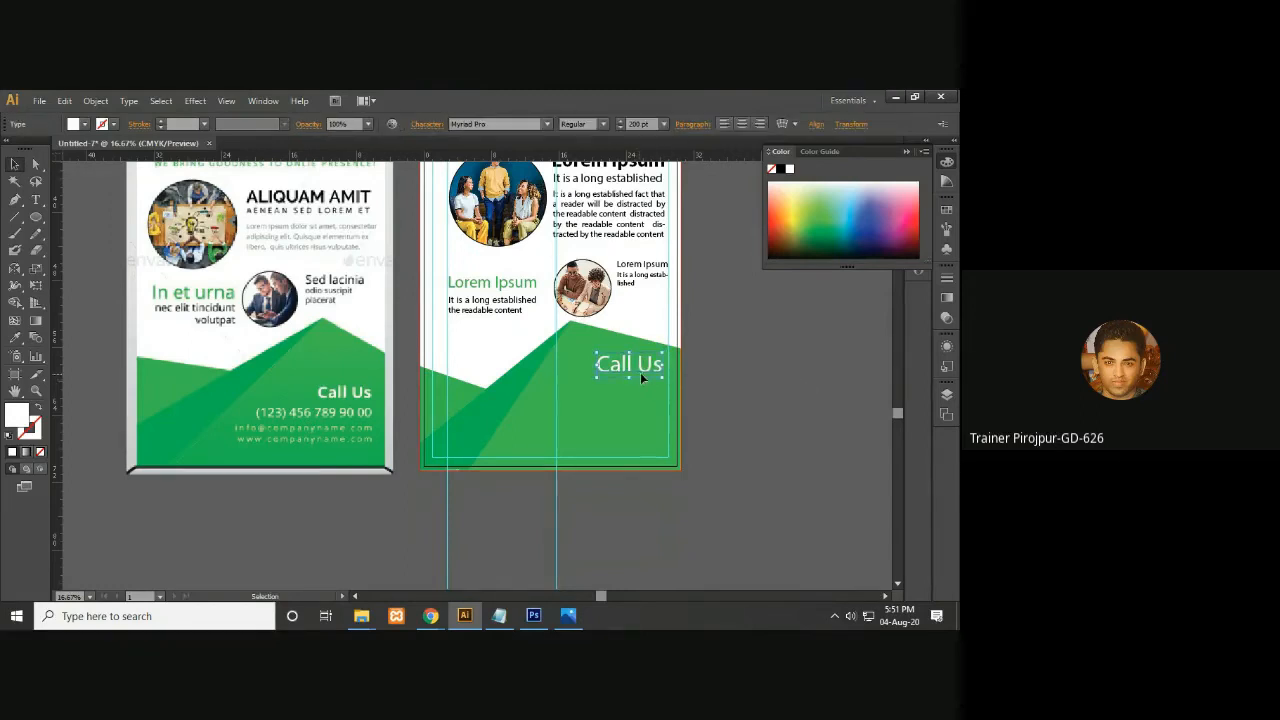
key(Right)
key(Right)
key(Down)
key(Down)
key(Down)
key(Down)
key(Down)
key(Down)
key(Down)
key(Down)
key(Down)
click(743, 386)
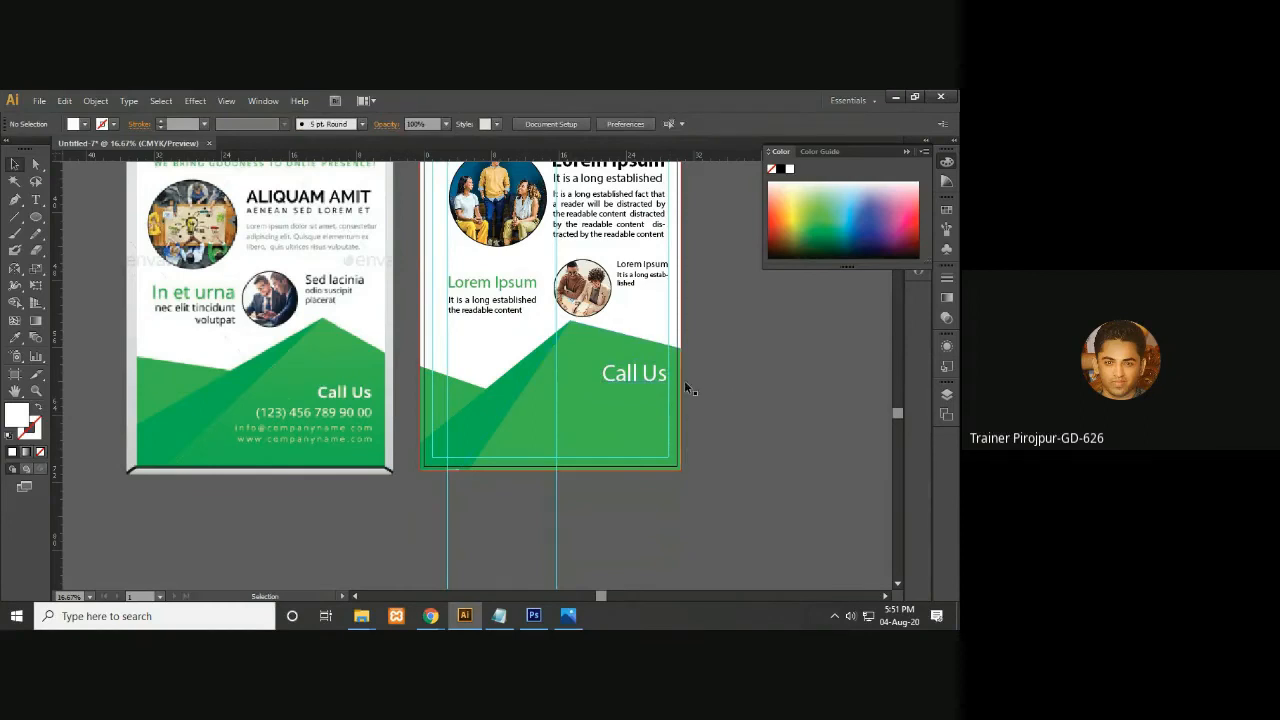
Duplicate "Call Us" directly below itself, replace the copy's text with the phone number, and shift it left onto the banner
click(36, 199)
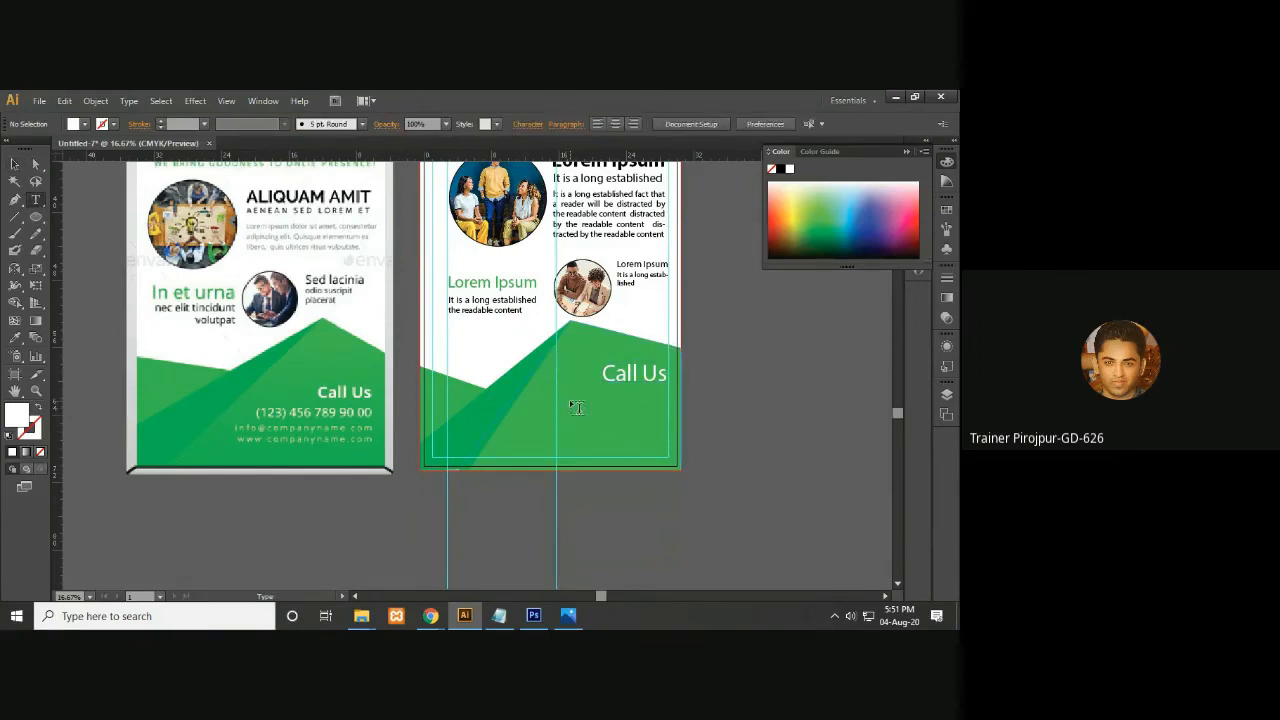
key(v)
drag(641, 380, 632, 400)
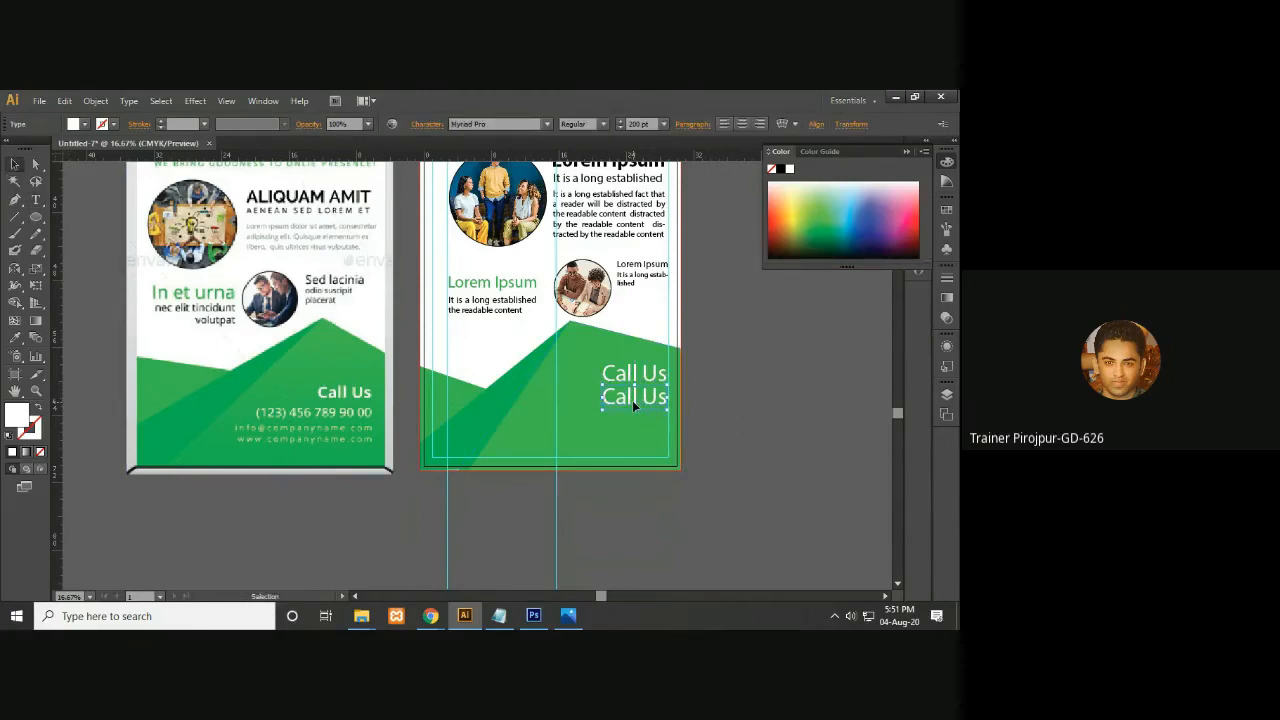
click(36, 201)
triple_click(618, 397)
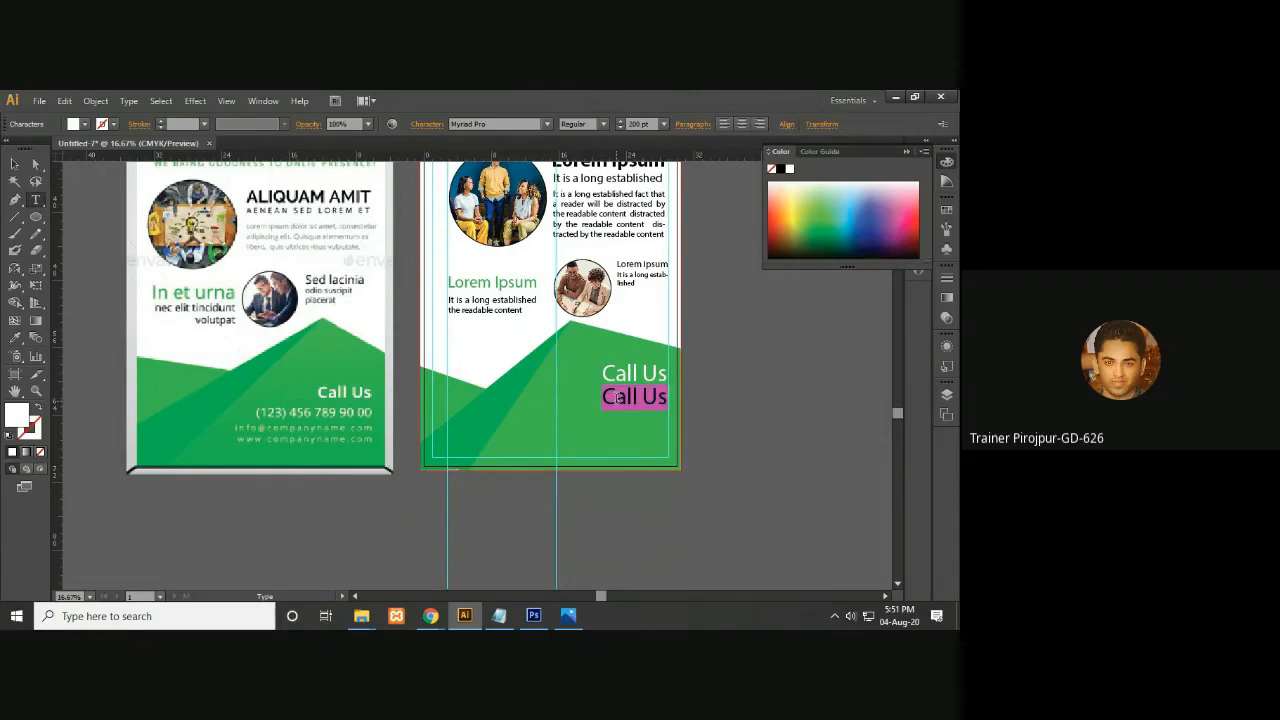
text((123) 546)
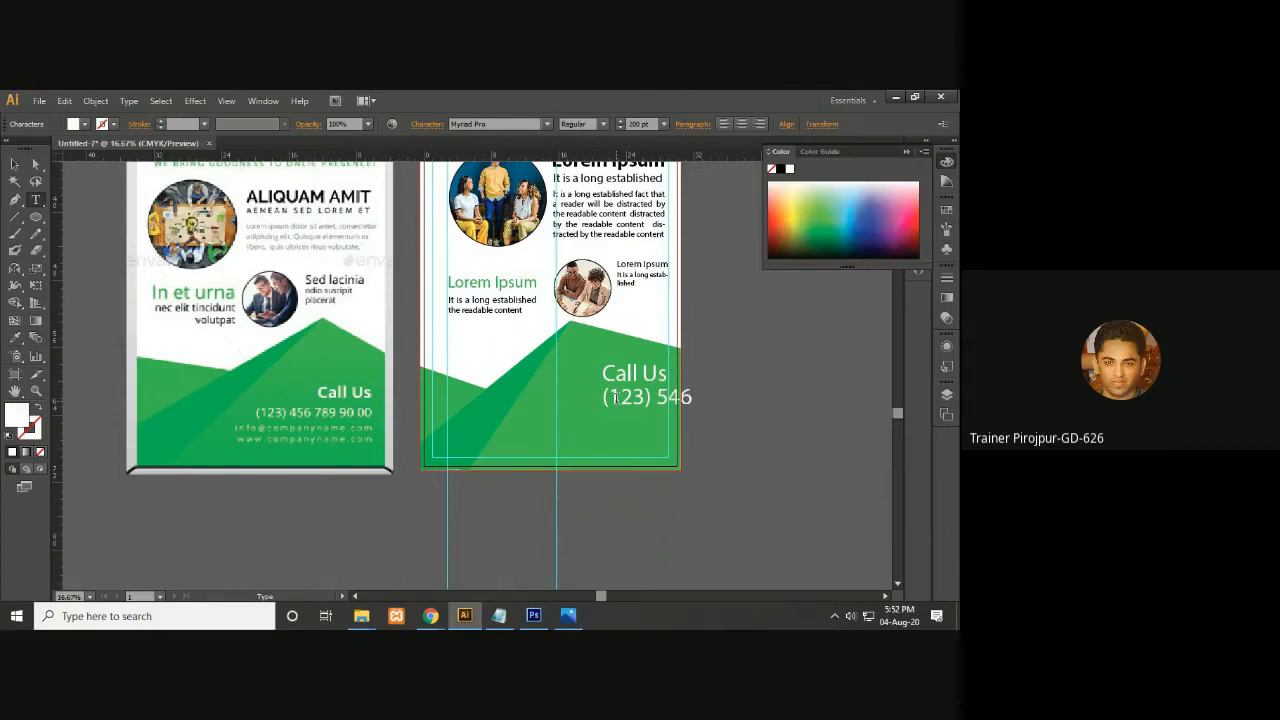
text(899000)
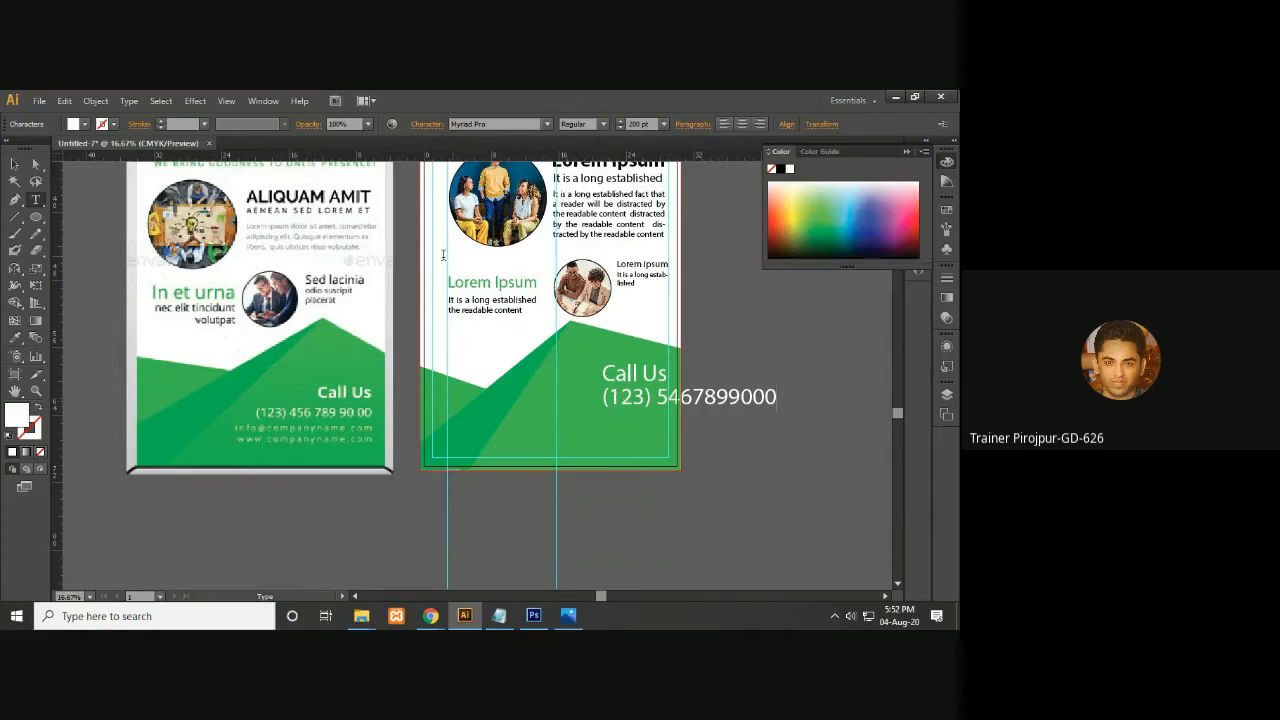
click(15, 163)
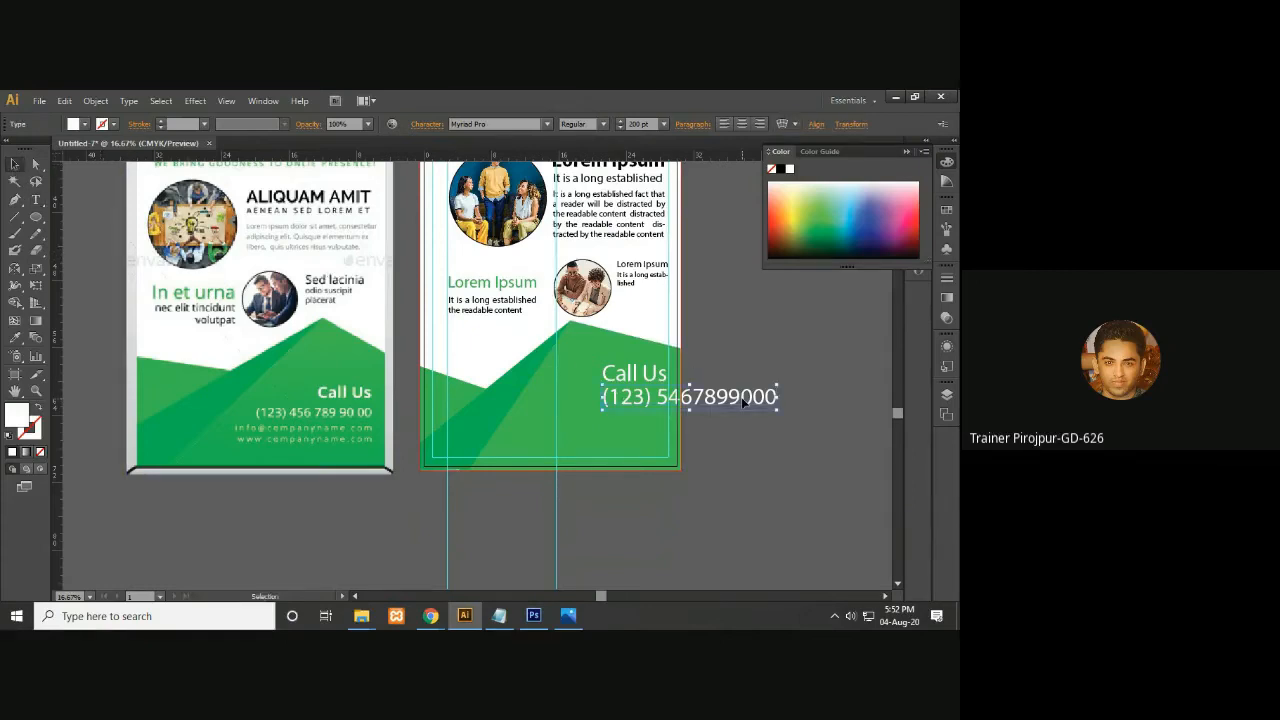
drag(741, 397, 622, 397)
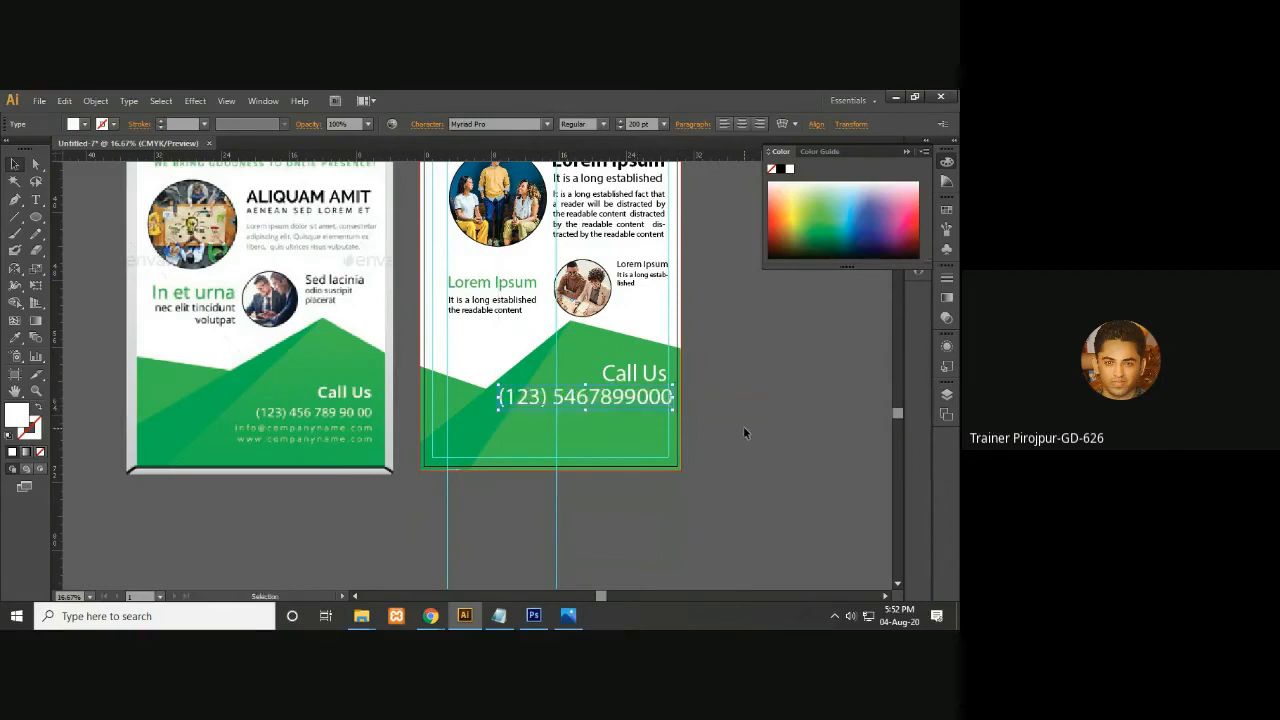
Reduce the phone number's font size to 169 pt
click(604, 123)
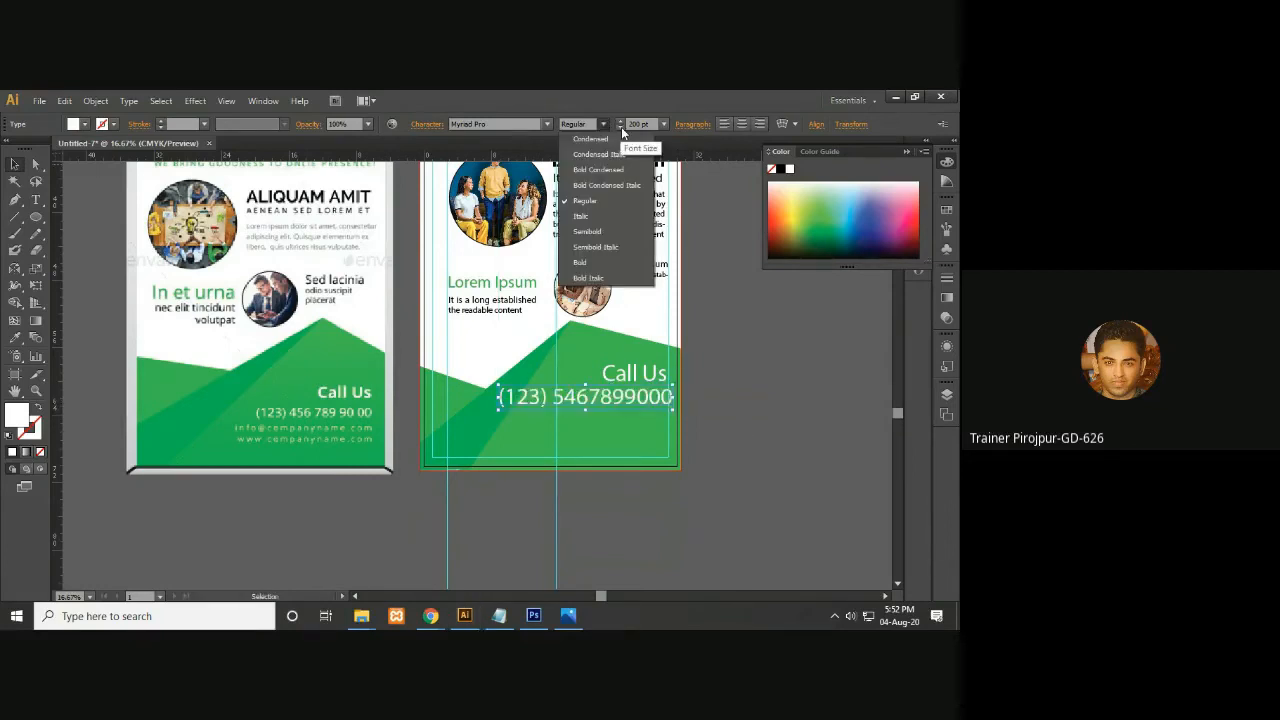
click(621, 128)
click(621, 128)
click(621, 128)
click(621, 128)
click(621, 128)
click(621, 128)
click(621, 128)
click(621, 128)
click(621, 128)
click(621, 128)
click(621, 128)
click(621, 128)
click(621, 128)
click(621, 128)
click(621, 128)
click(621, 128)
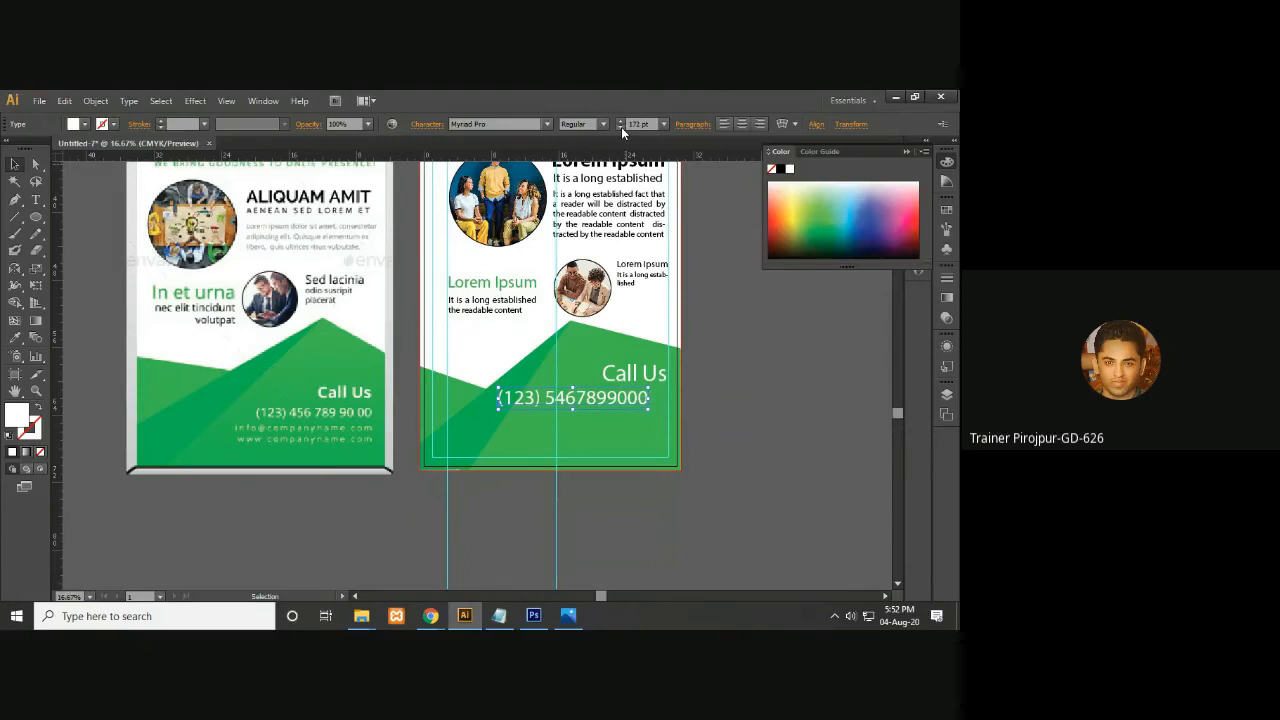
click(621, 128)
click(621, 128)
click(621, 128)
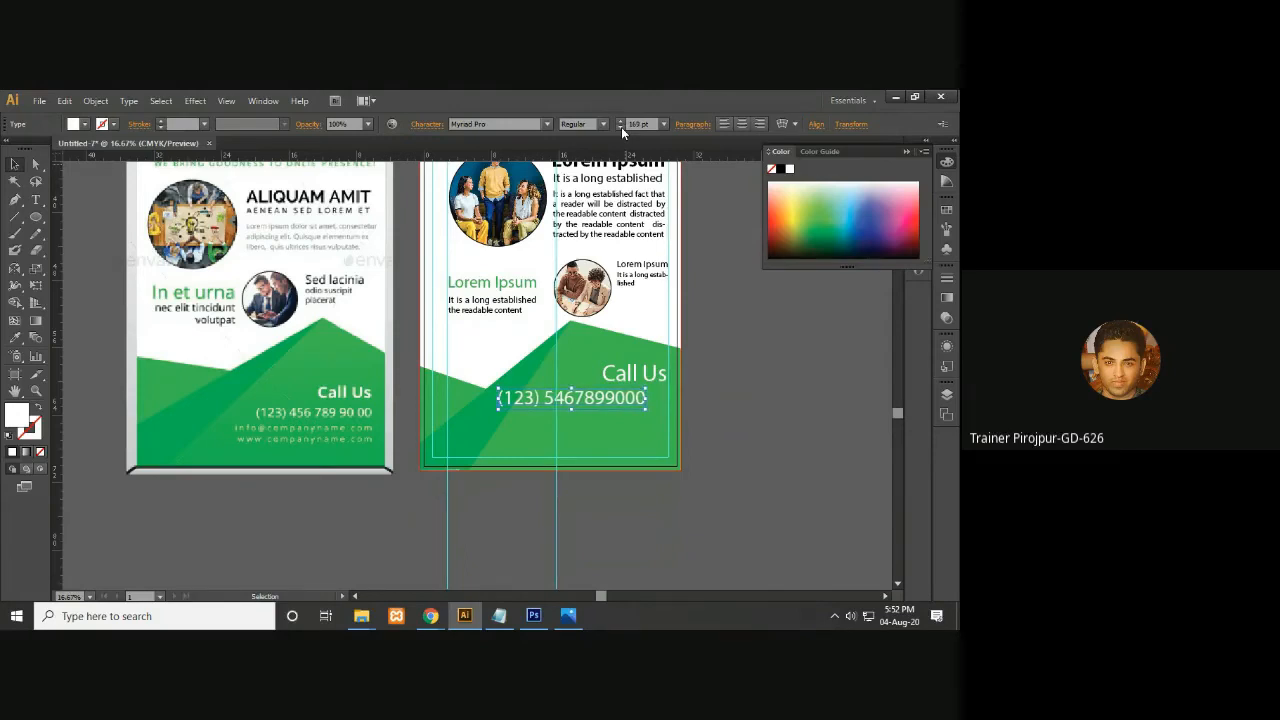
Move the phone number right so its end meets the banner's right margin guide under "Call Us"
key(Right)
key(Right)
key(Right)
key(Right)
key(Right)
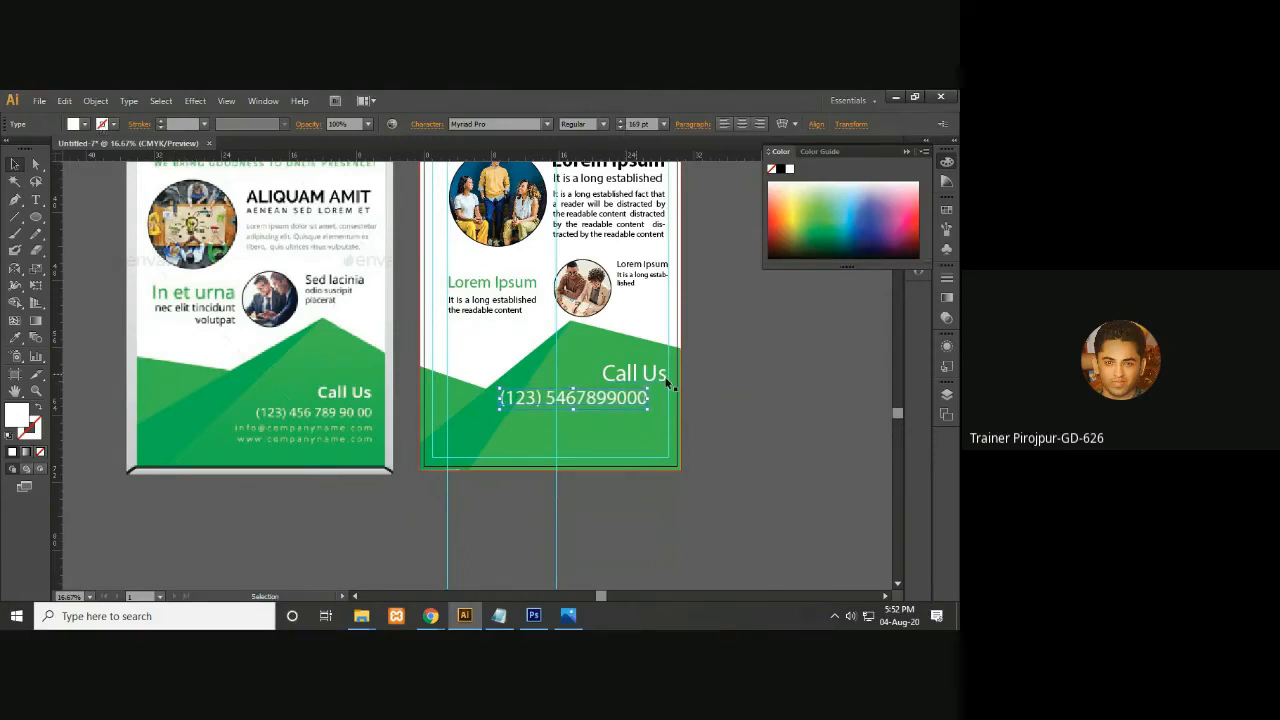
drag(642, 402, 646, 395)
click(753, 399)
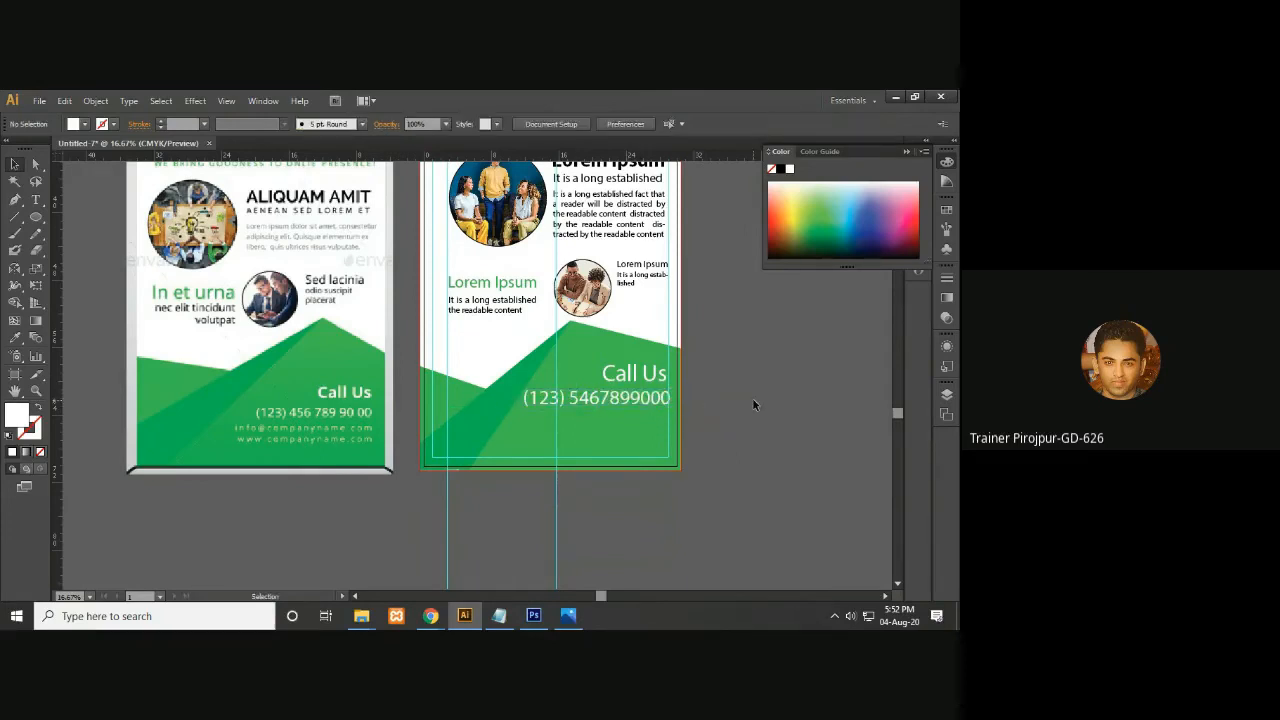
Set the font size of "Call Us" to 180 pt and of the phone number to 150 pt
click(633, 397)
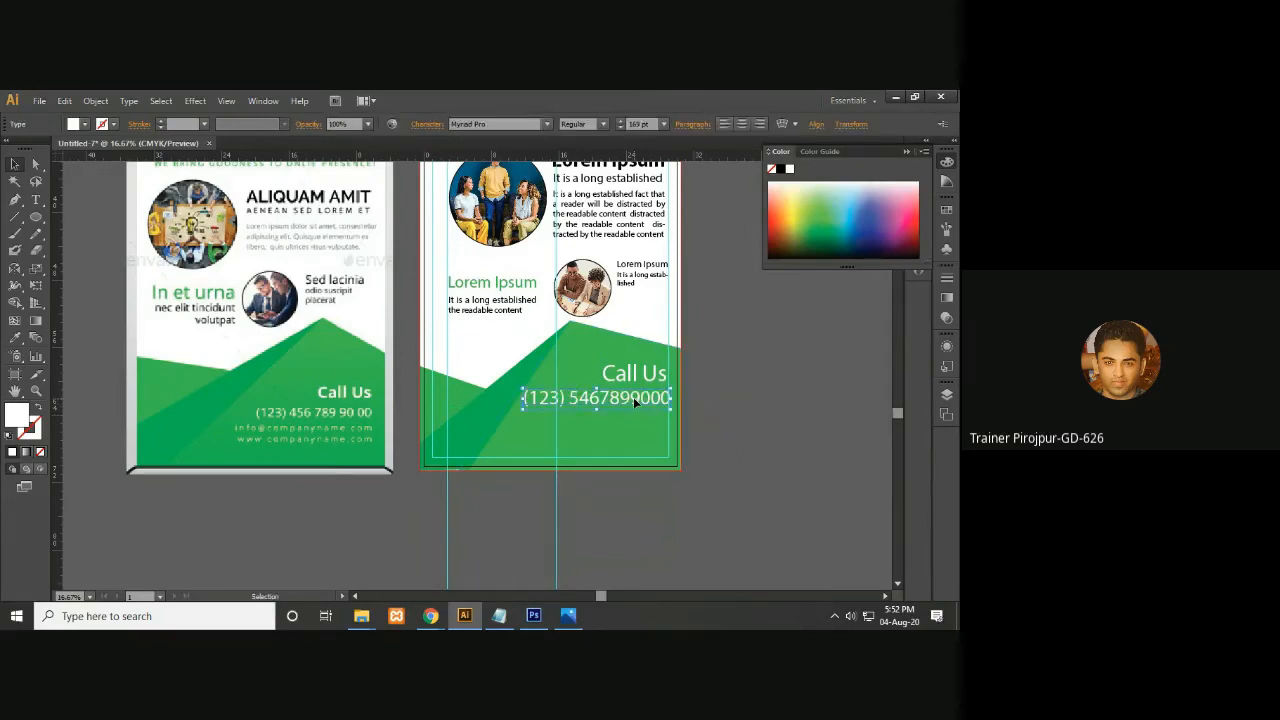
click(641, 370)
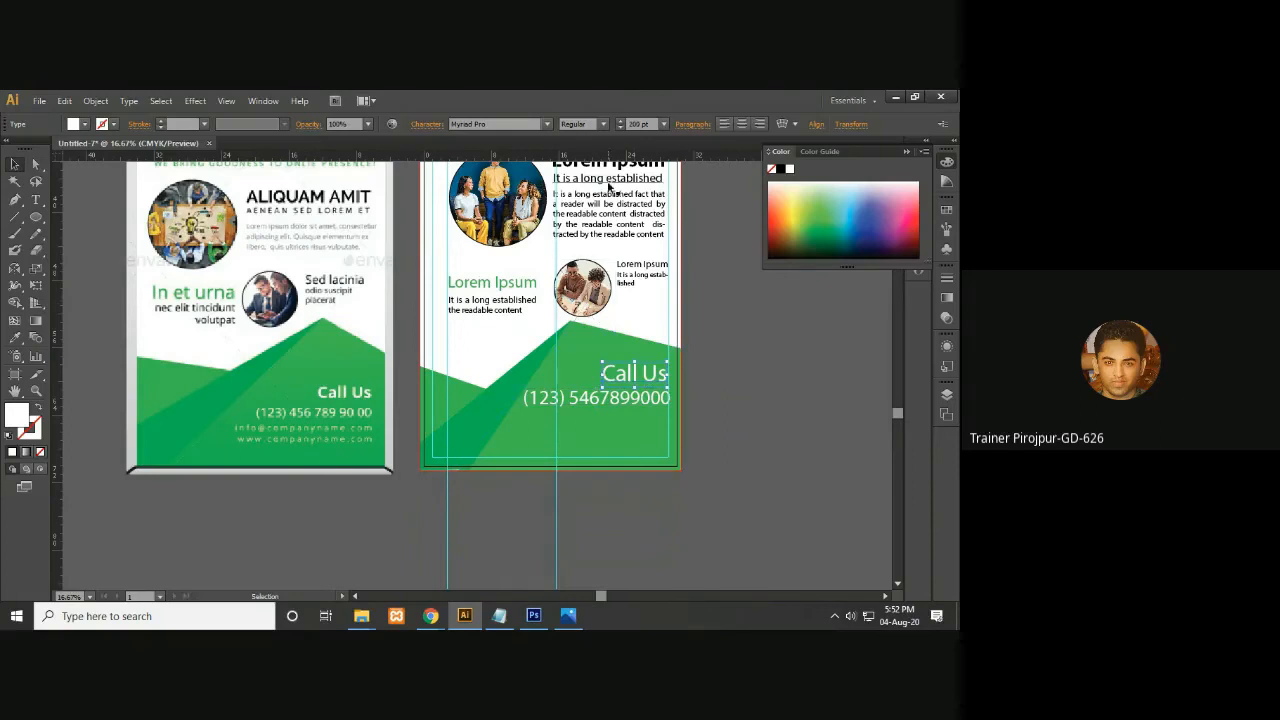
click(640, 124)
text(180)
key(Return)
click(630, 401)
click(641, 124)
text(15)
key(Return)
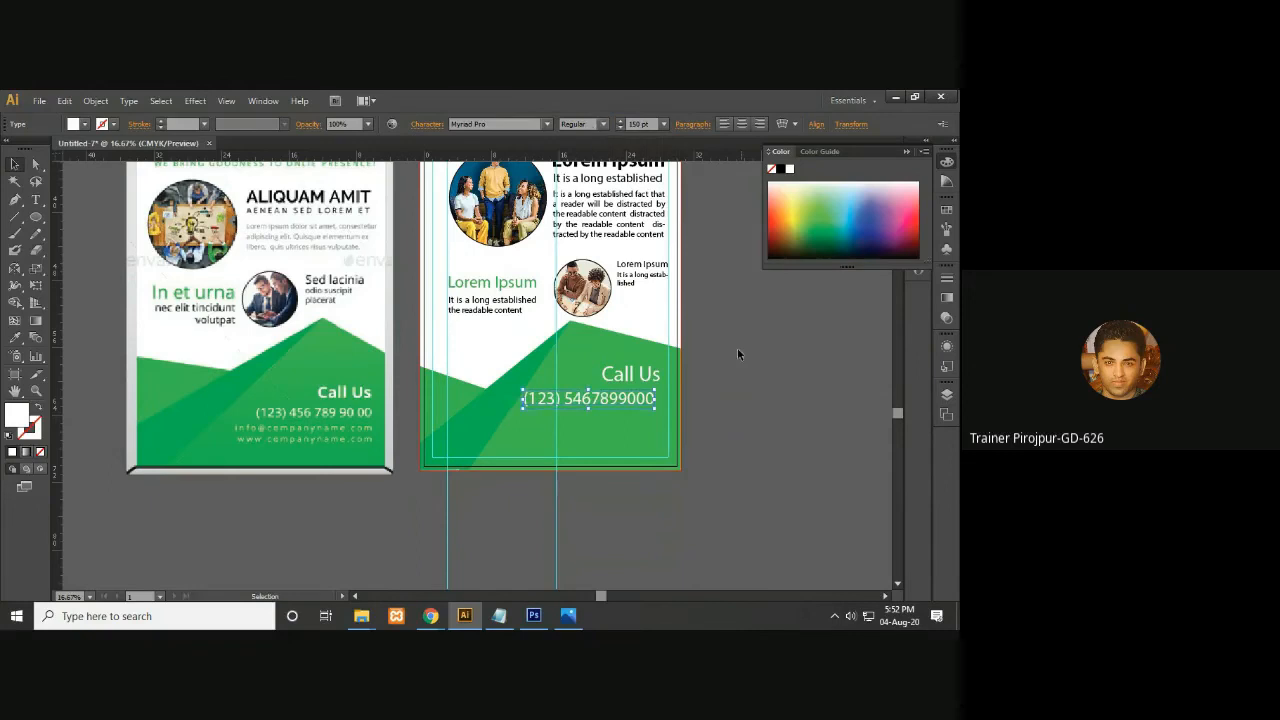
Move the phone number to the right margin guide and shift "Call Us" right to line up with its end
drag(631, 400, 657, 396)
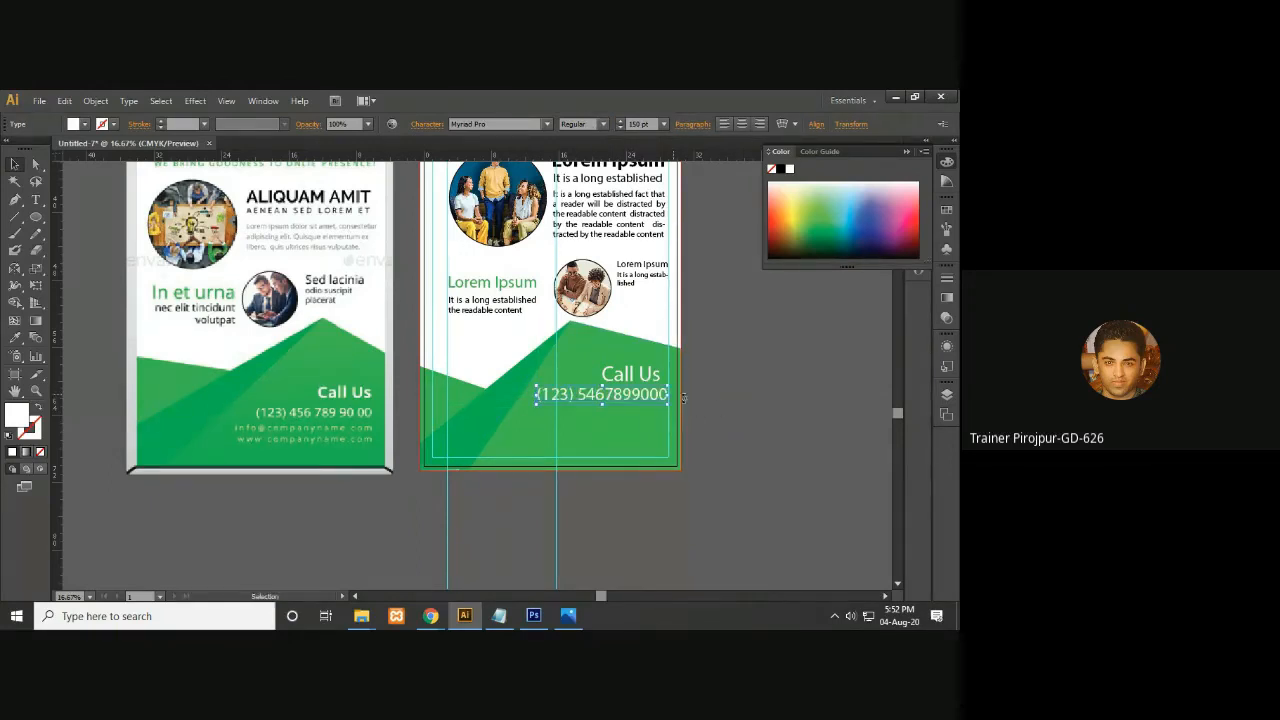
click(755, 401)
key(ctrl+=)
key(ctrl+=)
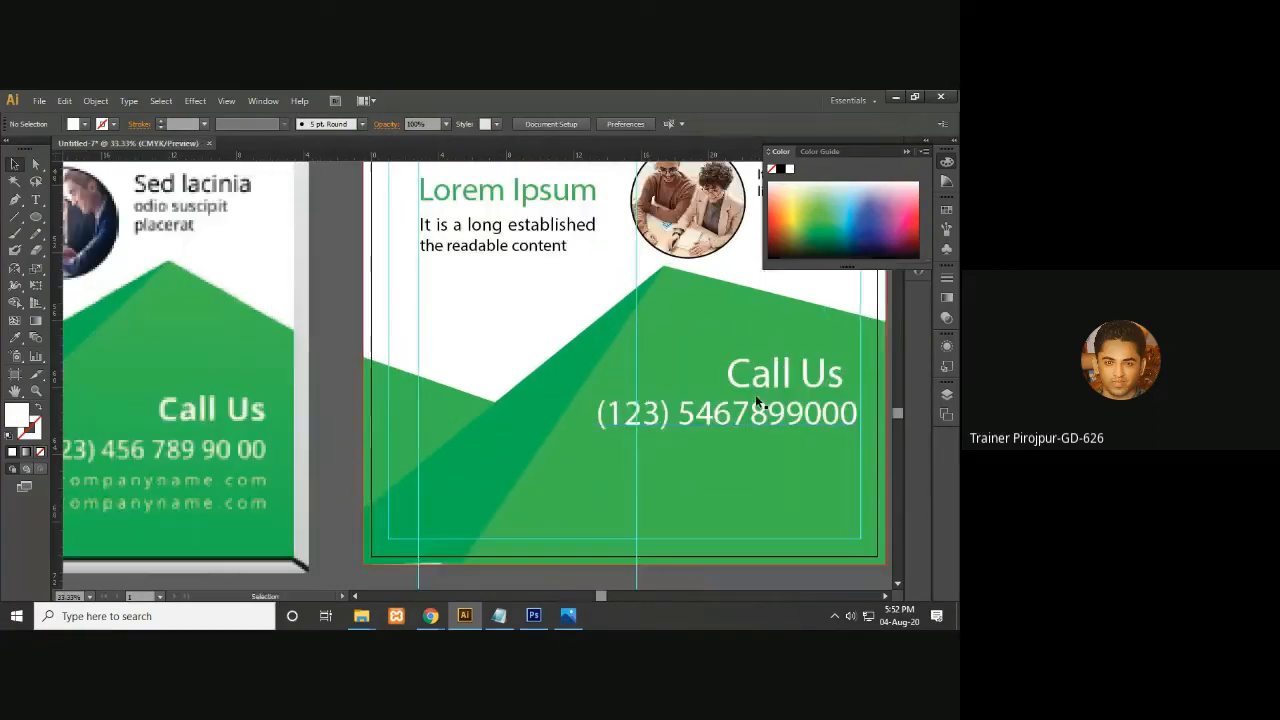
drag(765, 395, 530, 412)
click(603, 390)
key(shift+Right)
key(shift+Right)
key(shift+Right)
key(shift+Right)
key(shift+Right)
key(shift+Right)
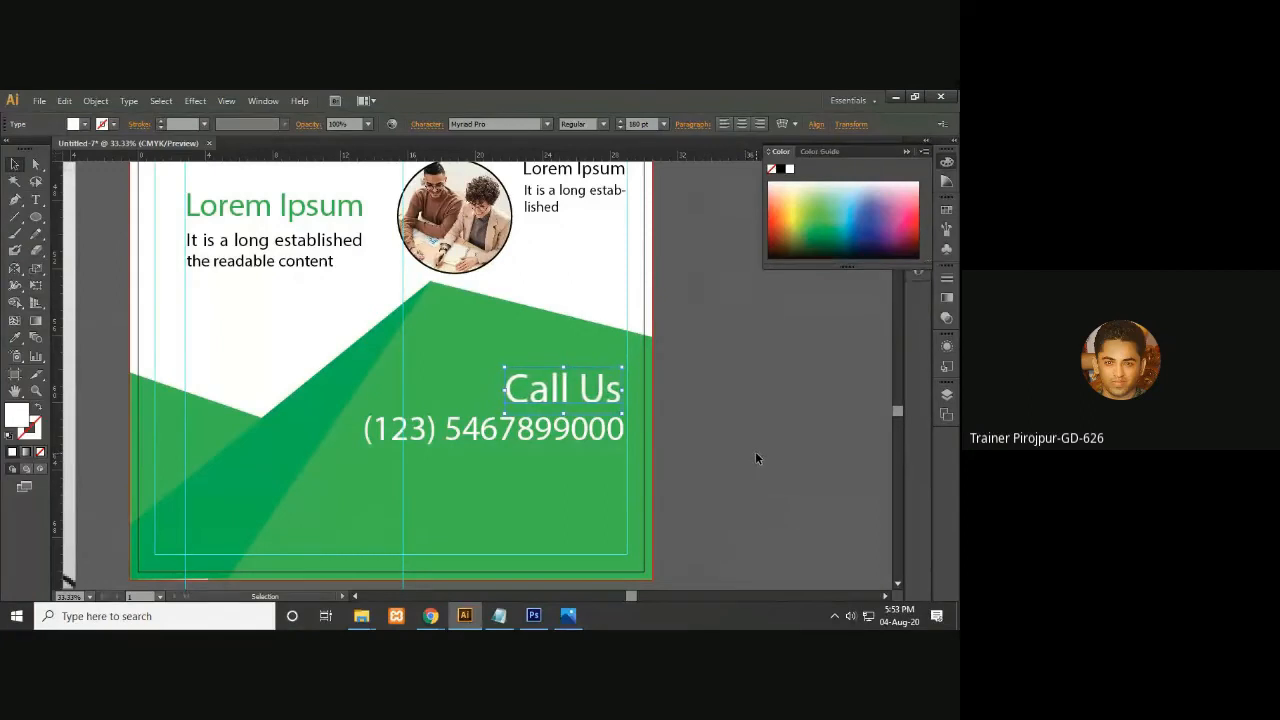
click(754, 458)
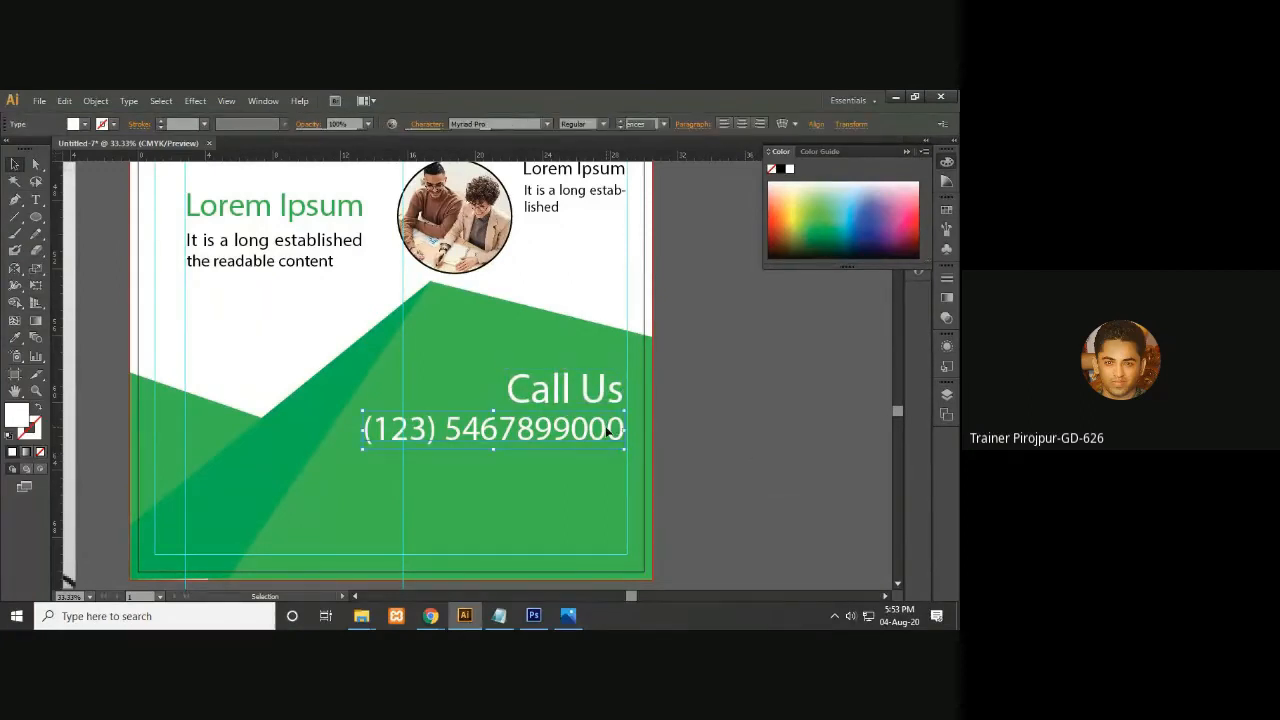
Fine-tune "Call Us" with small nudges right until its edge is flush with the phone number's end
click(616, 402)
key(Right)
key(Right)
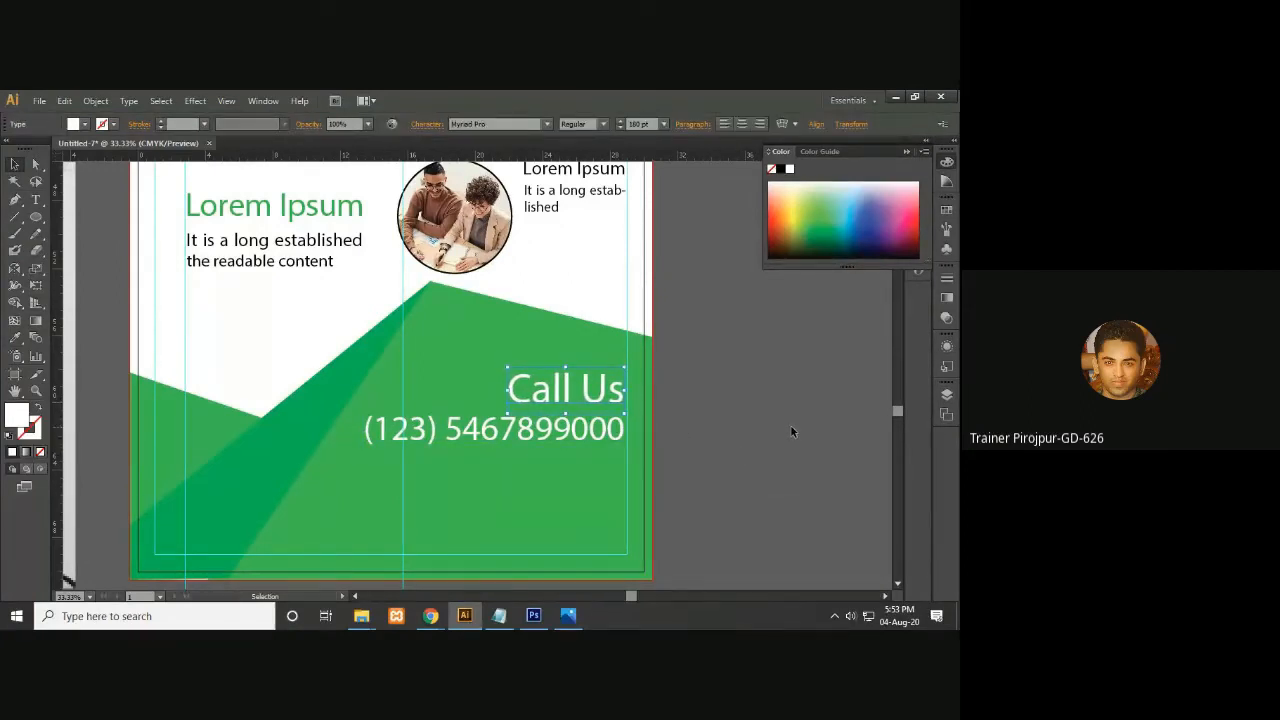
click(760, 422)
click(612, 402)
key(Right)
key(Right)
click(715, 419)
click(620, 428)
click(763, 439)
Switch to the Chrome window showing the Lorem Ipsum page
key(ctrl+minus)
key(ctrl+minus)
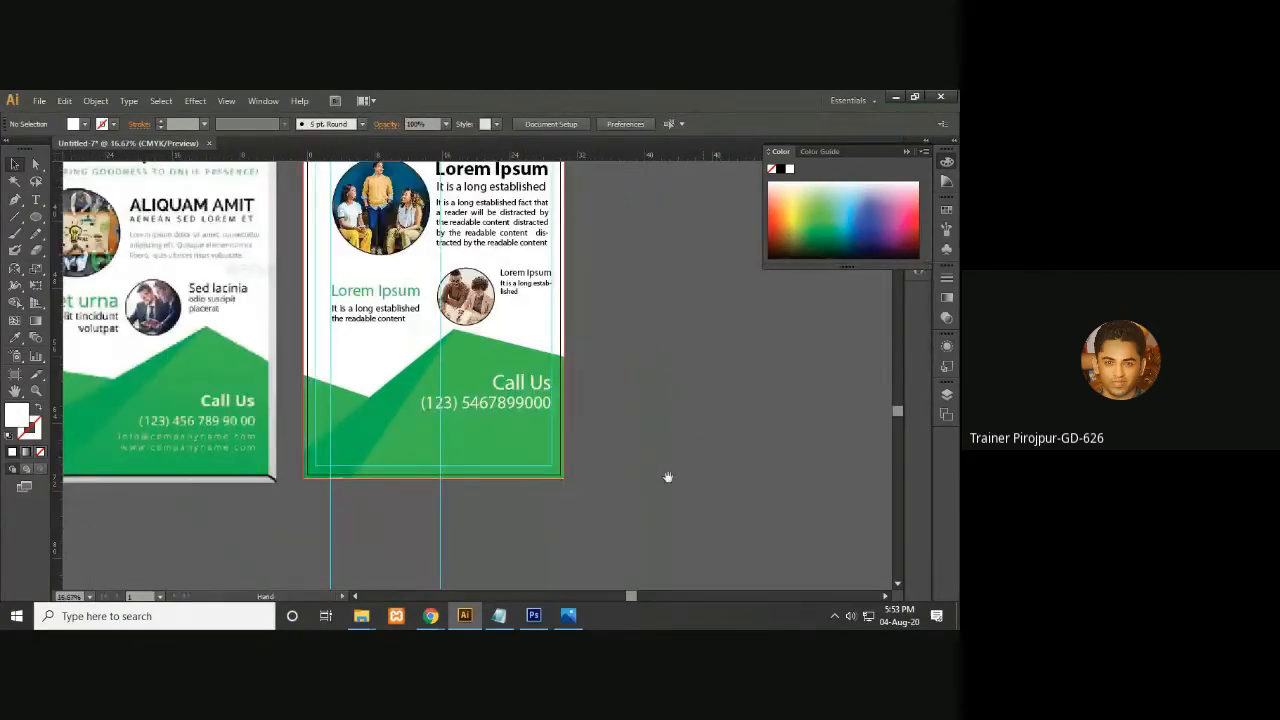
drag(590, 502, 683, 489)
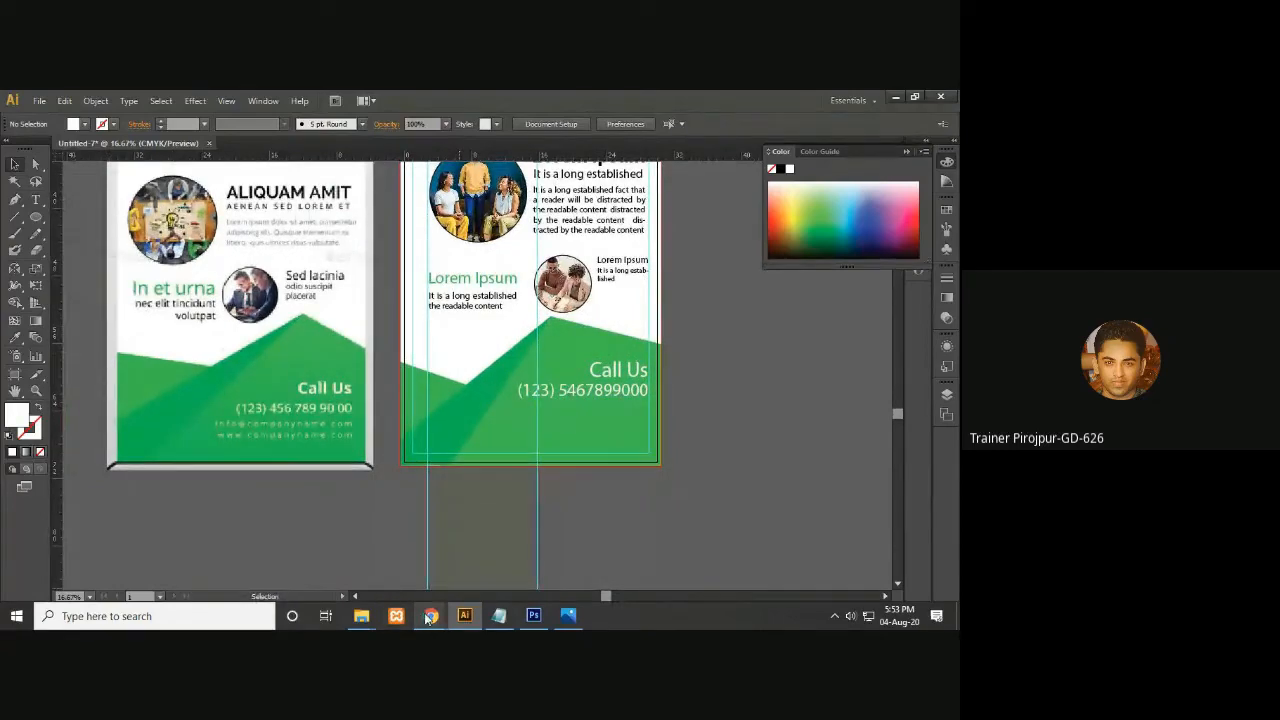
mouse_move(430, 615)
click(410, 577)
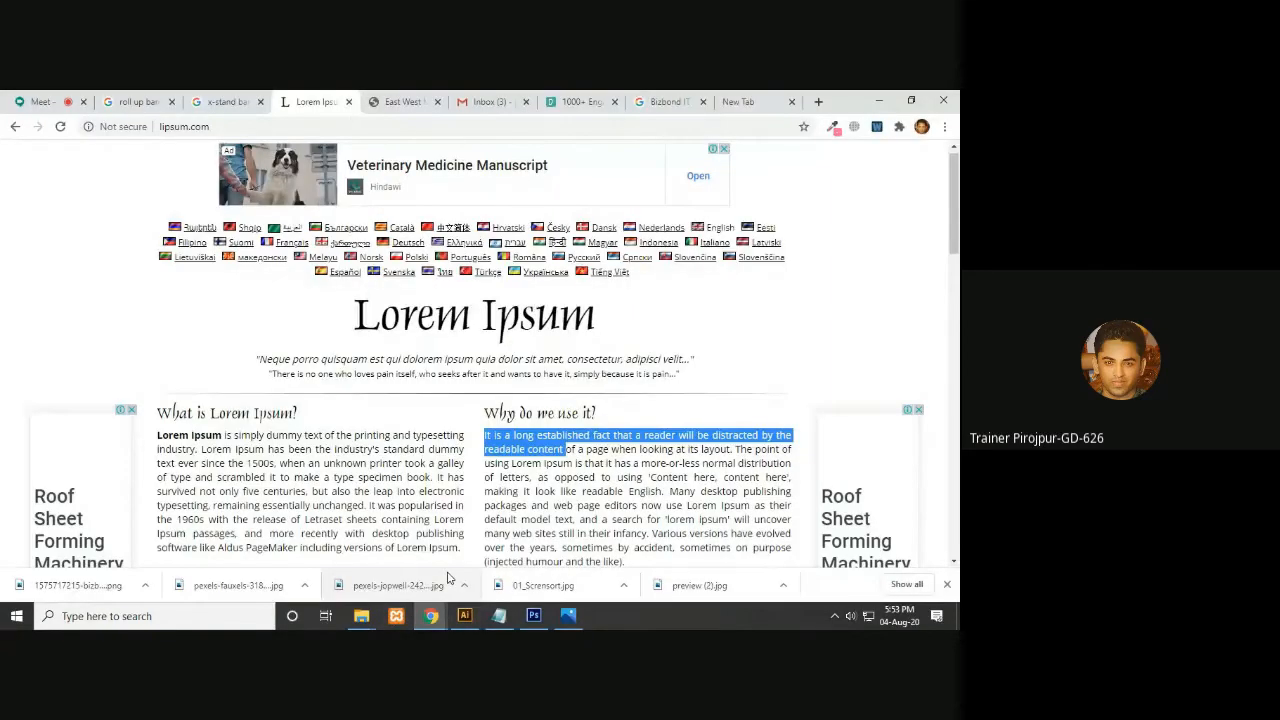
Copy the address from the Contact info section of the East West Medical College page
click(445, 101)
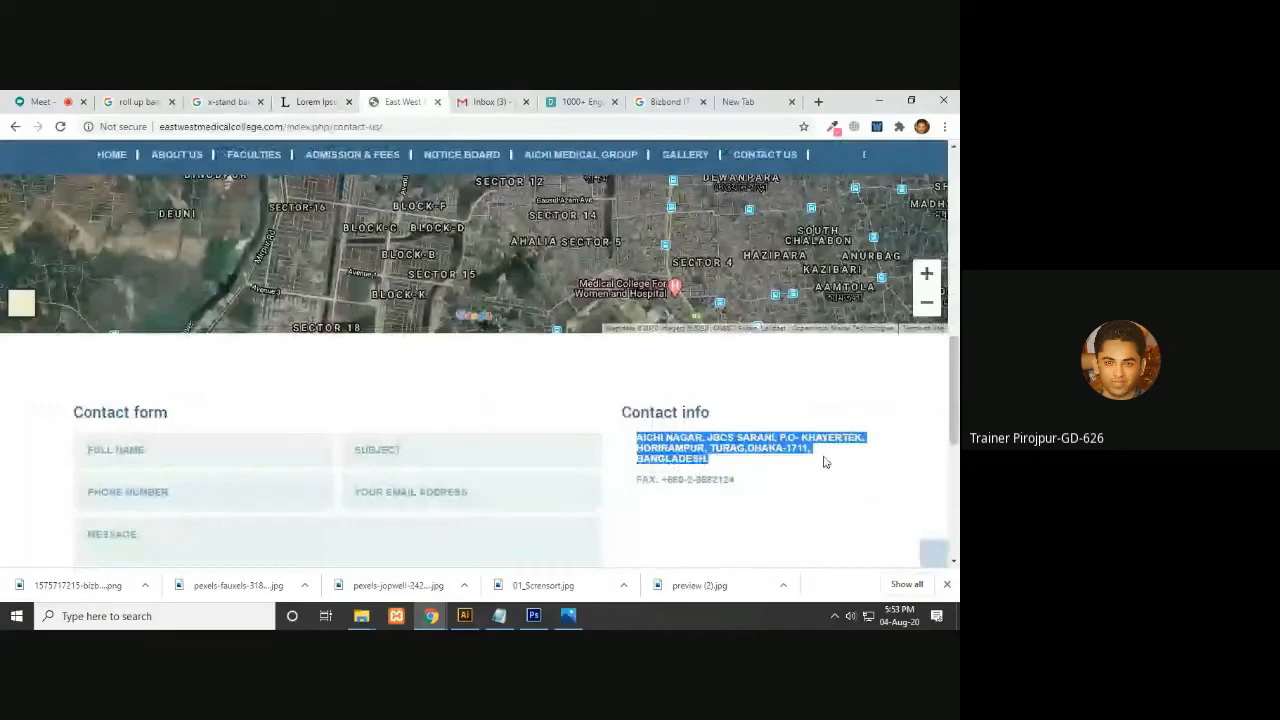
right_click(822, 457)
click(718, 450)
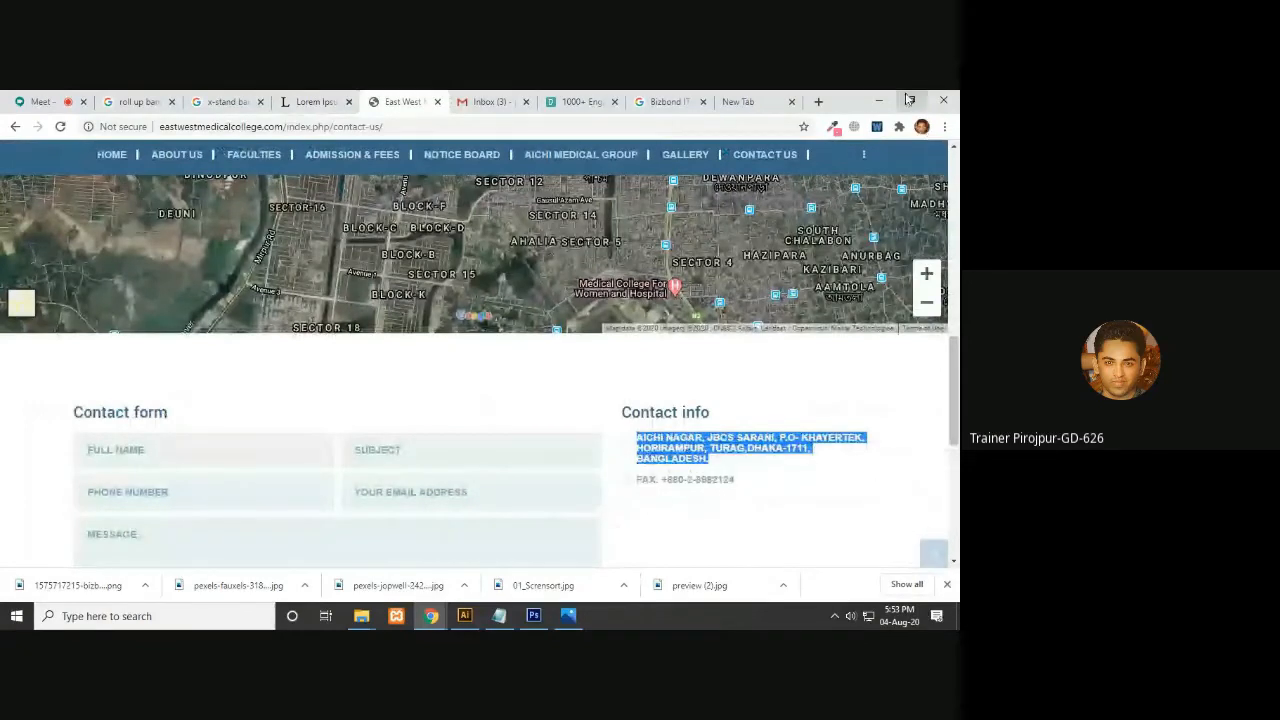
Return to Illustrator and paste the copied address as a new text line below the phone number on the green base
key(alt+Tab)
click(33, 199)
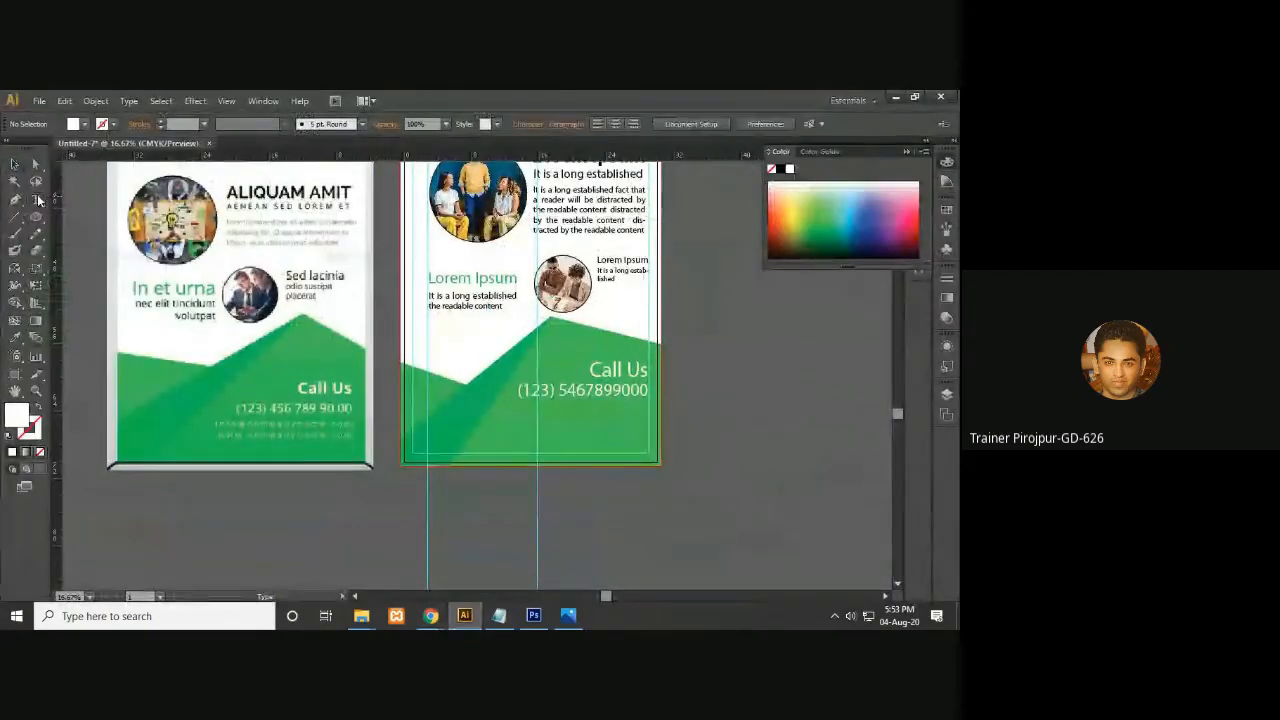
click(500, 424)
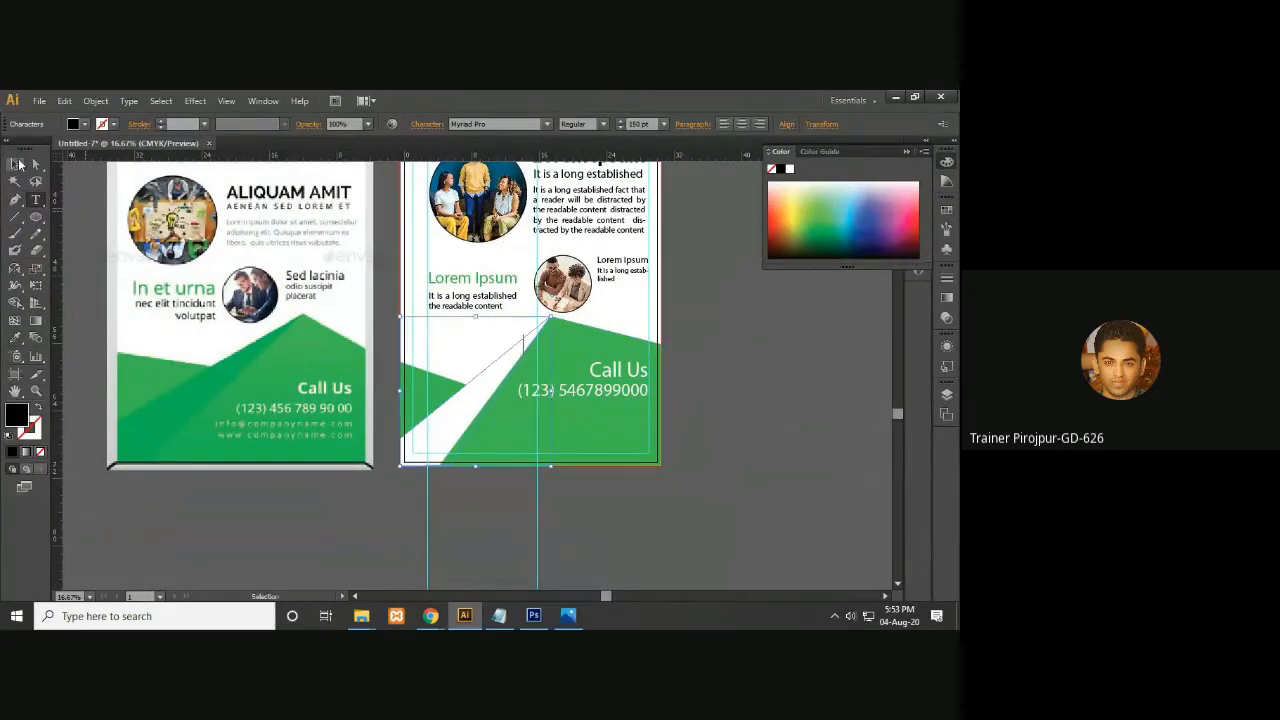
key(ctrl+z)
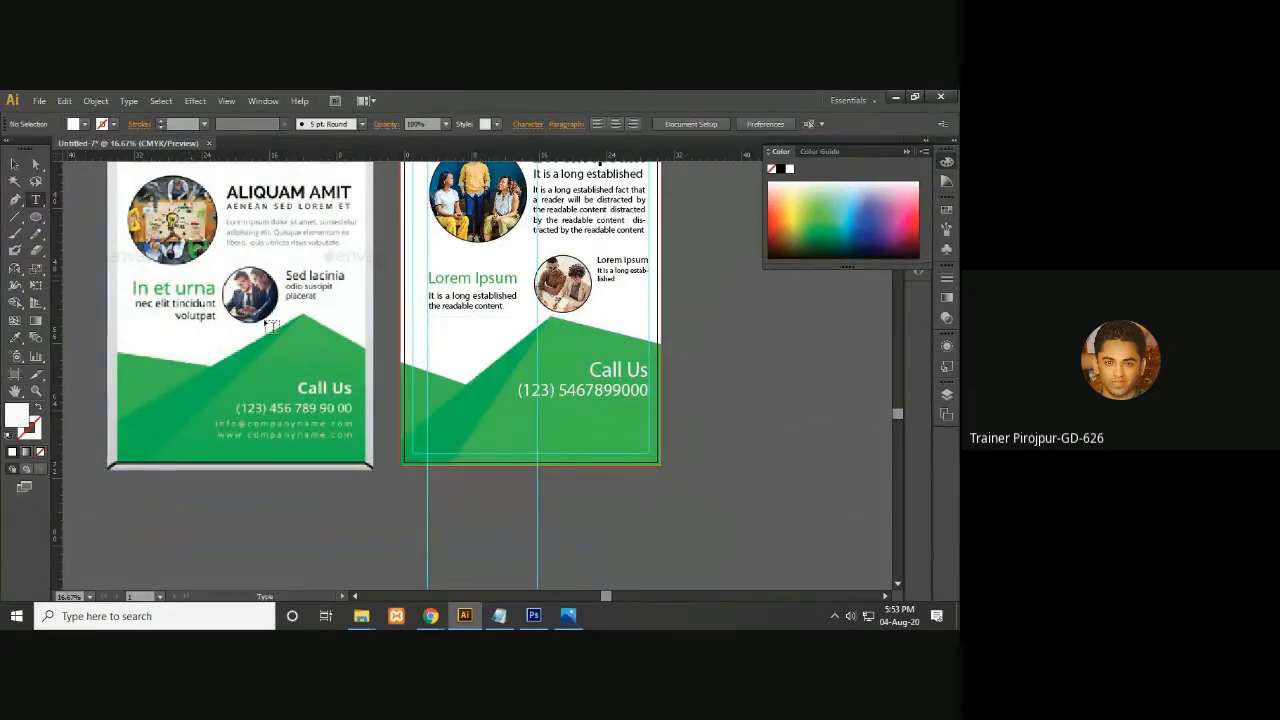
click(512, 422)
key(Escape)
key(ctrl+v)
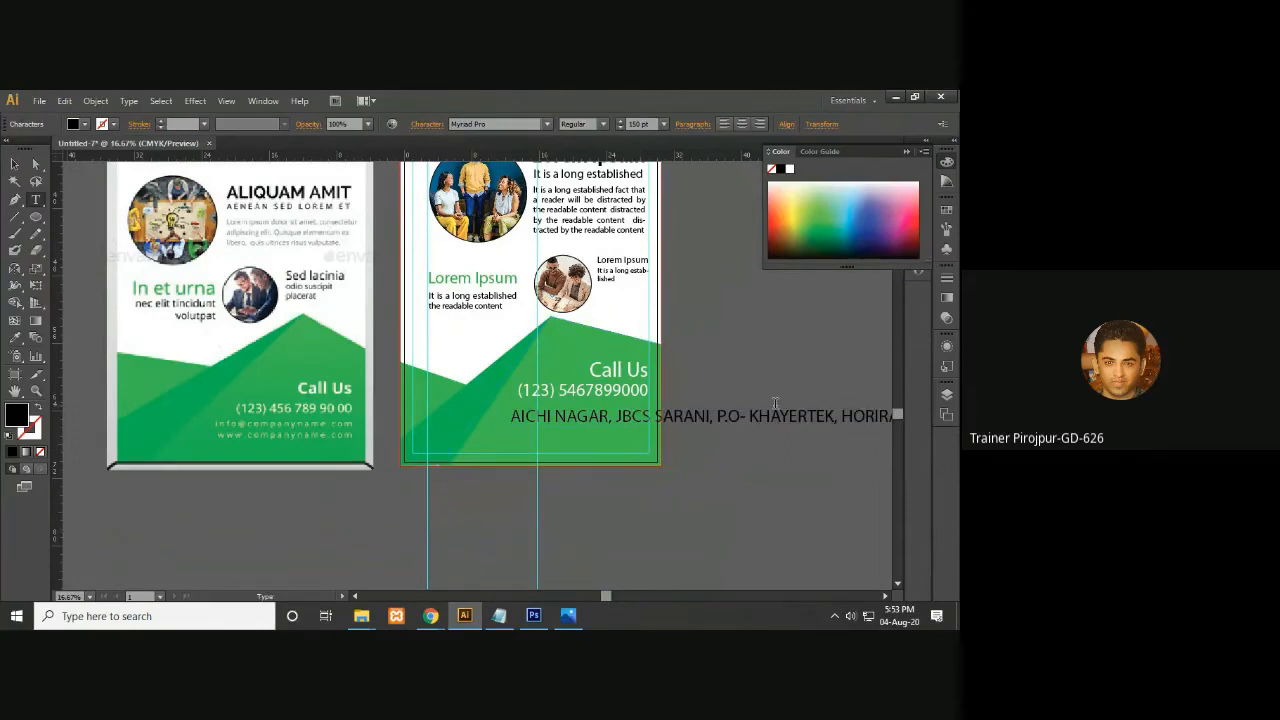
Break the pasted address into three lines, splitting it before the P.O. part and again before the final city part
key(ctrl+minus)
key(ctrl+minus)
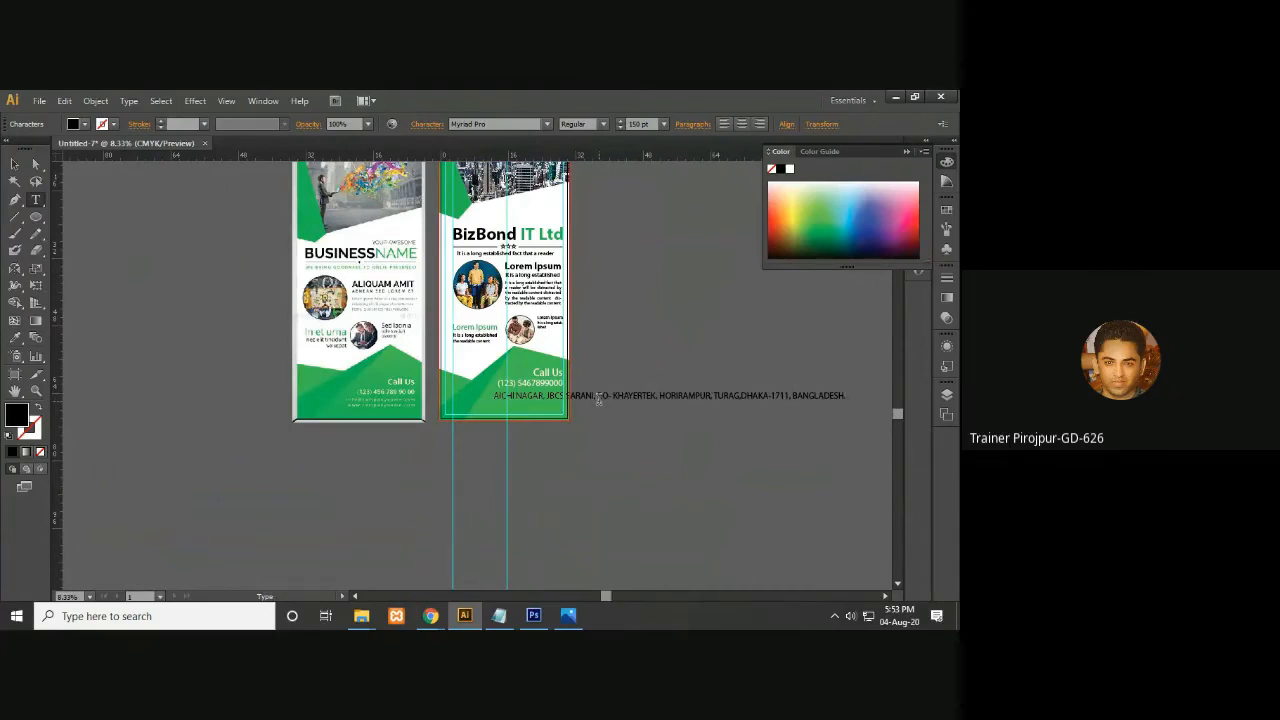
click(597, 396)
key(Return)
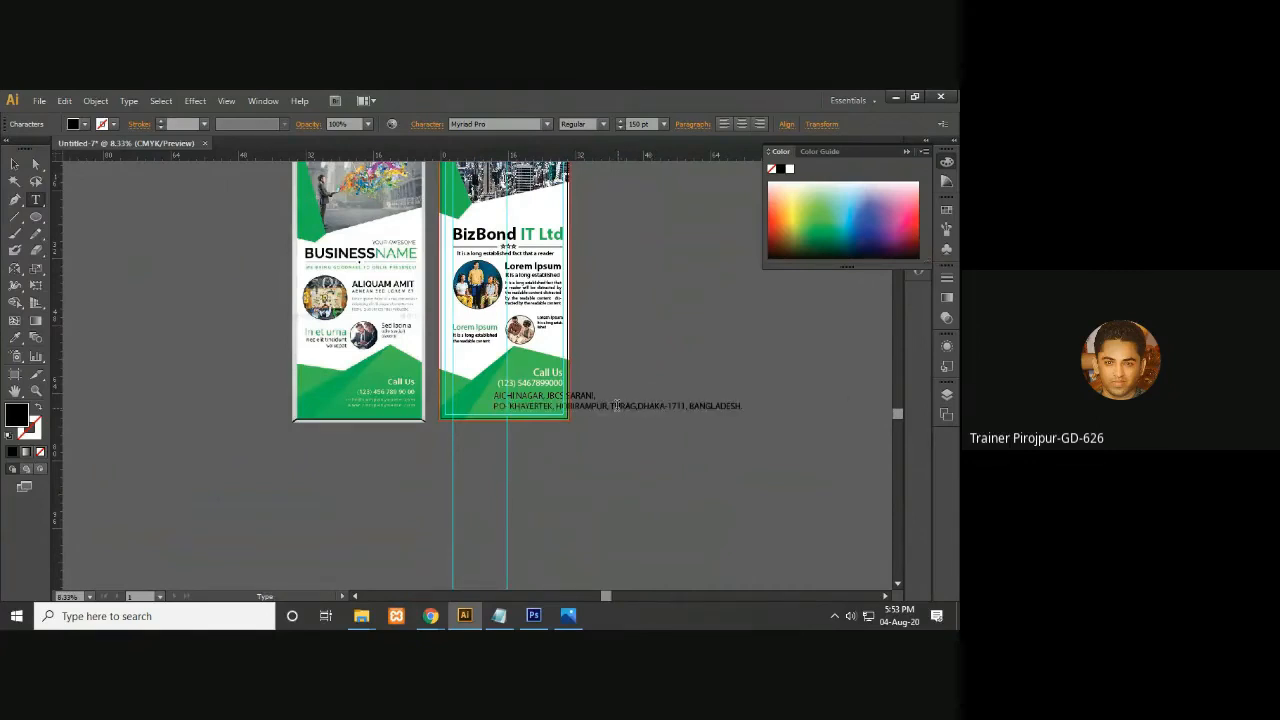
click(616, 406)
key(Return)
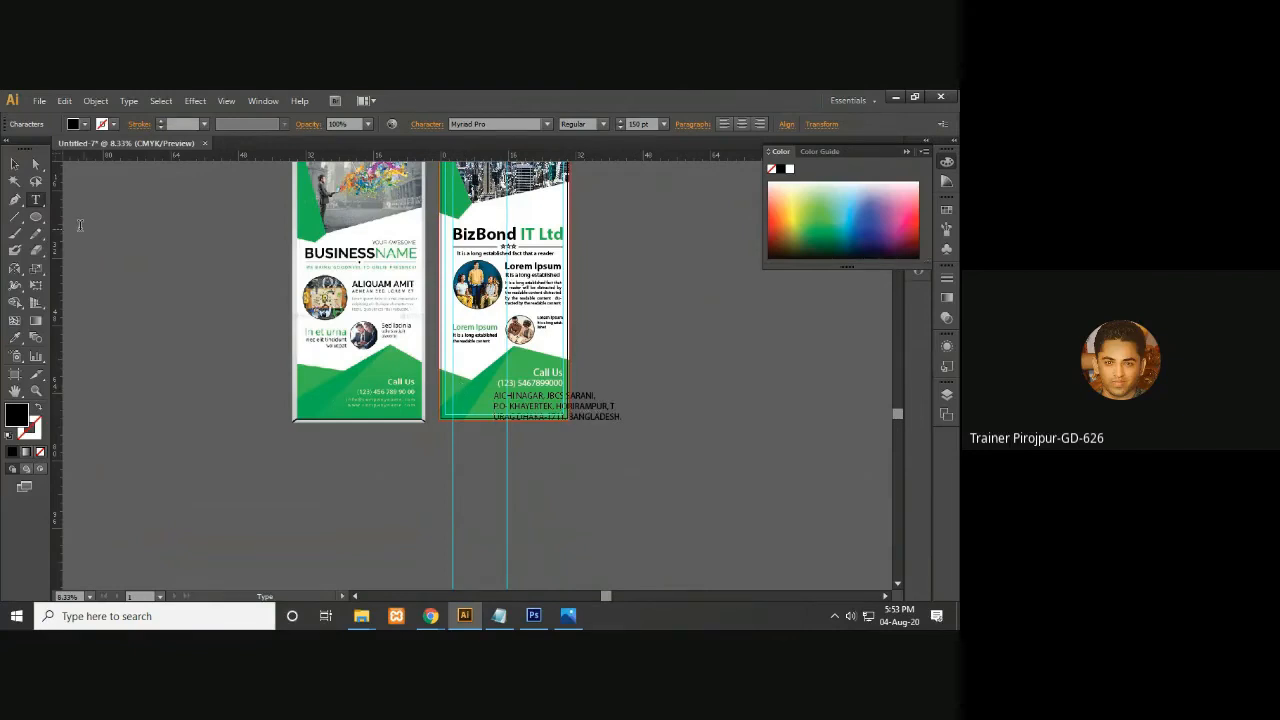
Fill the address text with white and reduce its font size to 110 pt
click(15, 163)
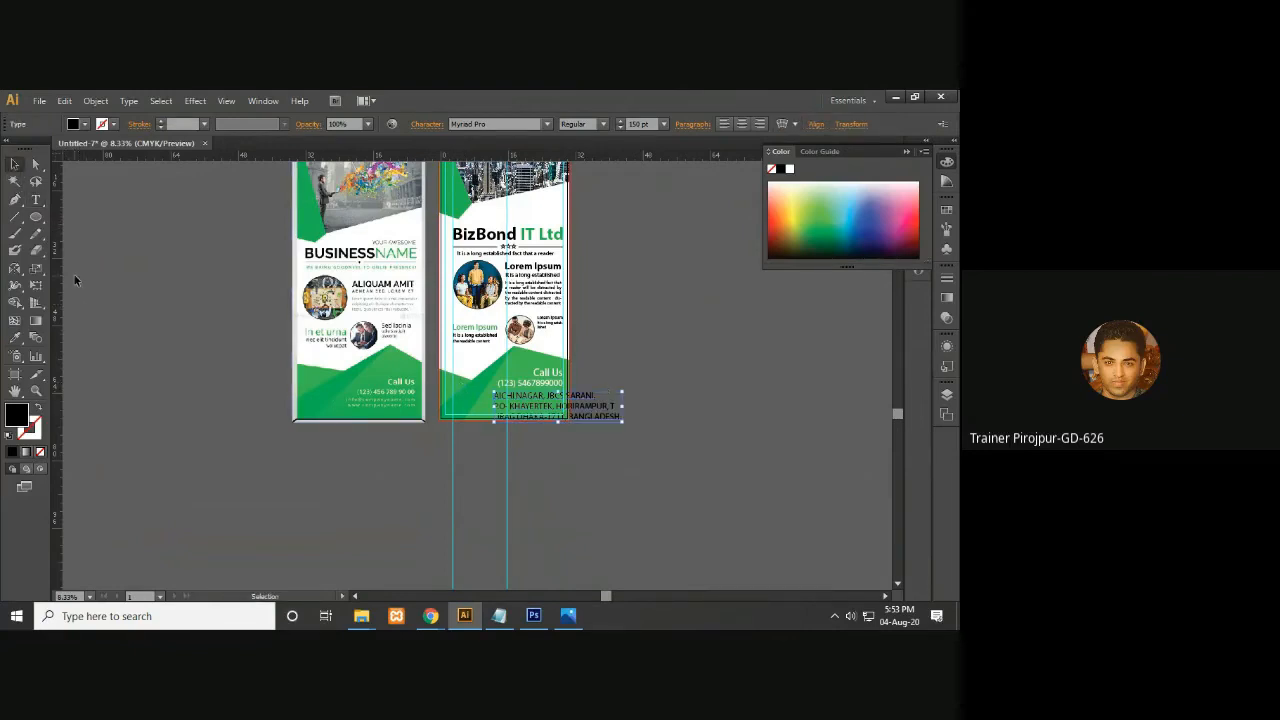
click(789, 168)
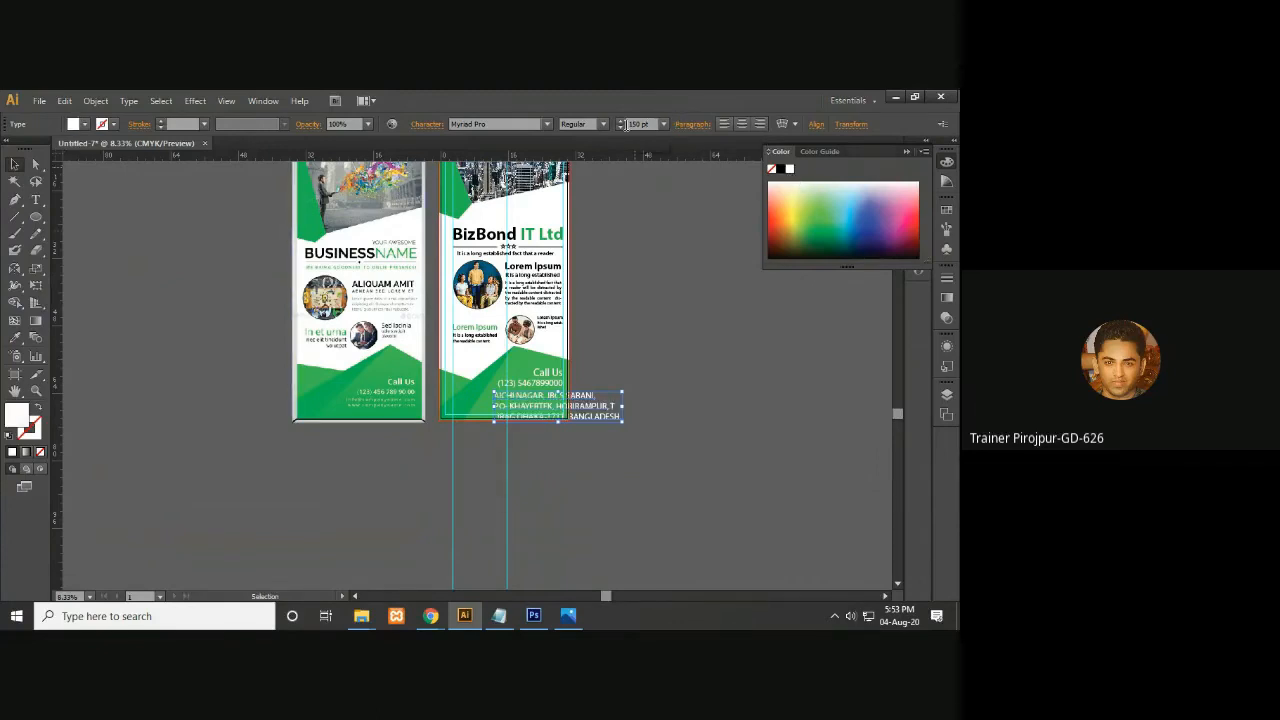
click(620, 127)
click(620, 127)
click(620, 127)
click(620, 127)
click(620, 127)
click(620, 127)
click(620, 127)
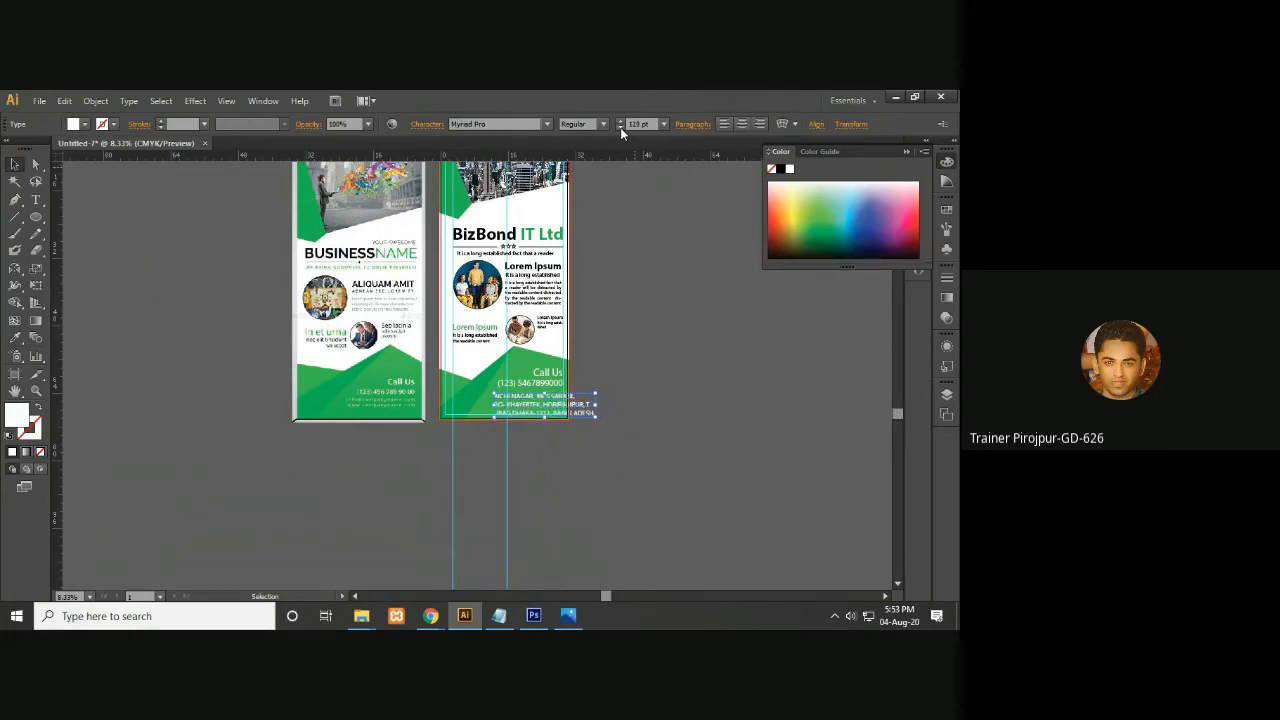
click(620, 127)
click(620, 127)
click(620, 127)
click(620, 127)
click(620, 127)
click(620, 127)
click(620, 127)
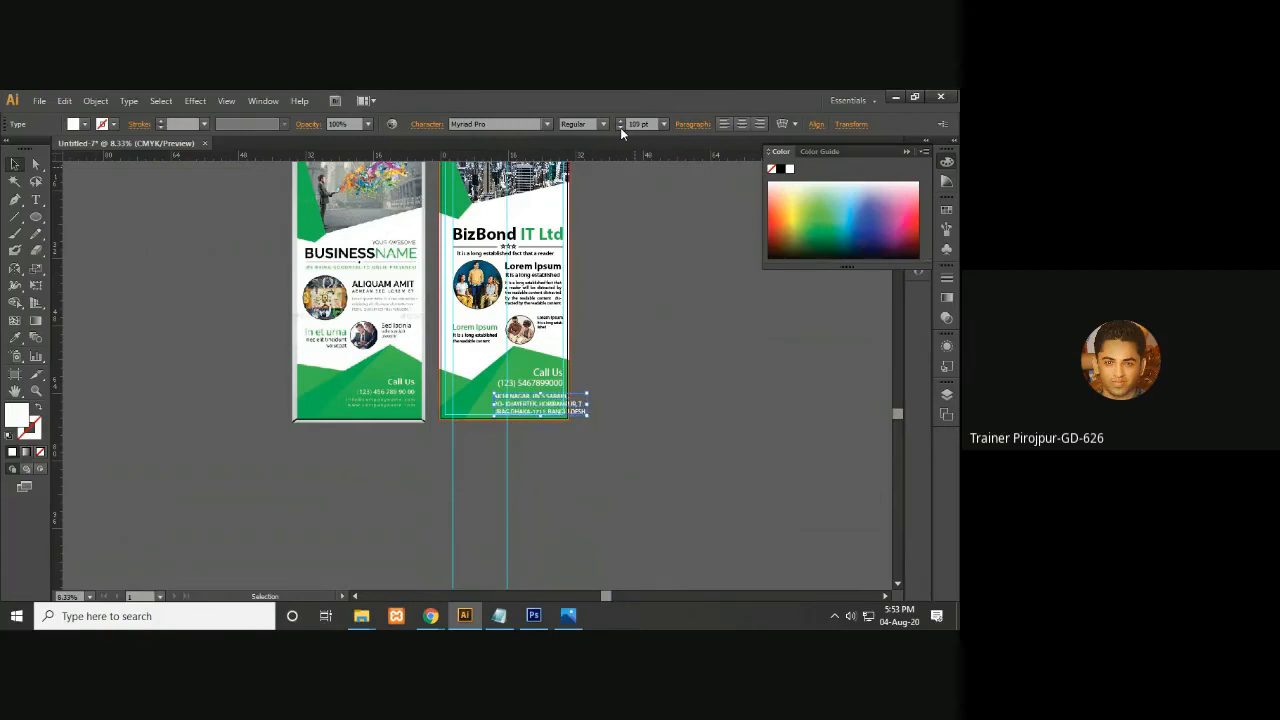
click(620, 120)
Right-align the address paragraph and move it so its line ends meet the right margin guide below the phone number
key(ctrl+plus)
key(ctrl+plus)
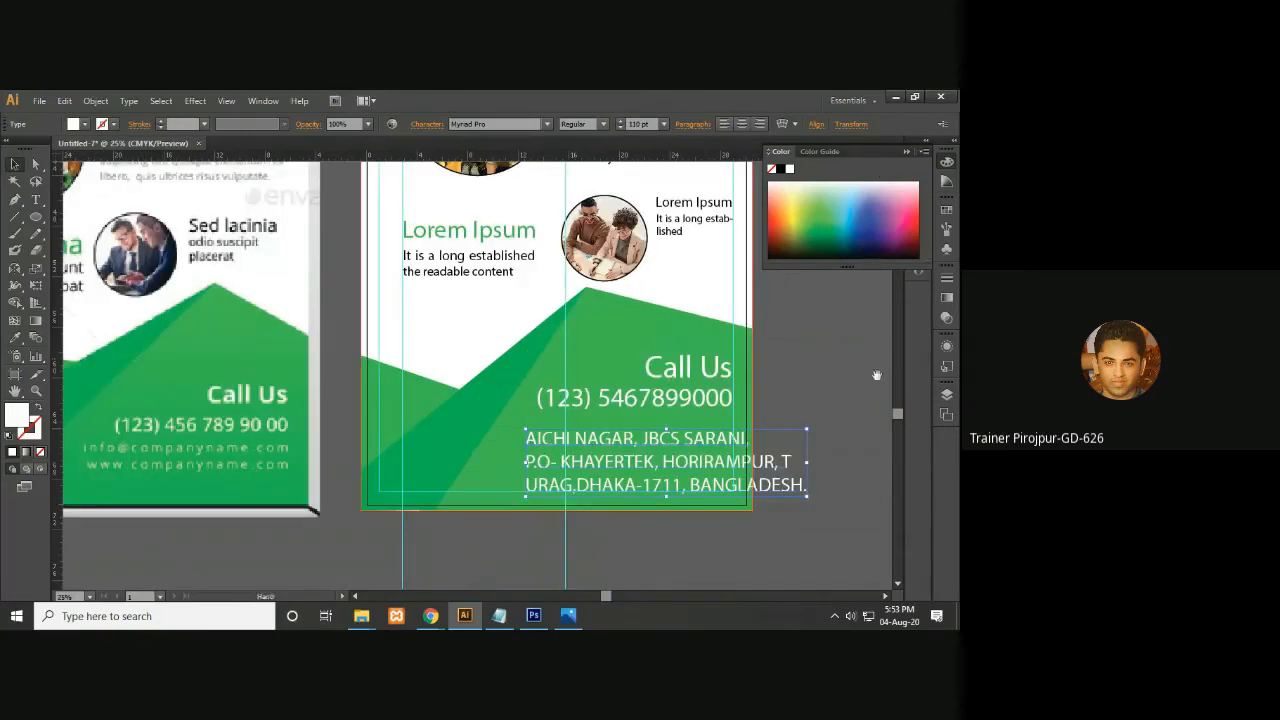
drag(876, 375, 759, 354)
key(t)
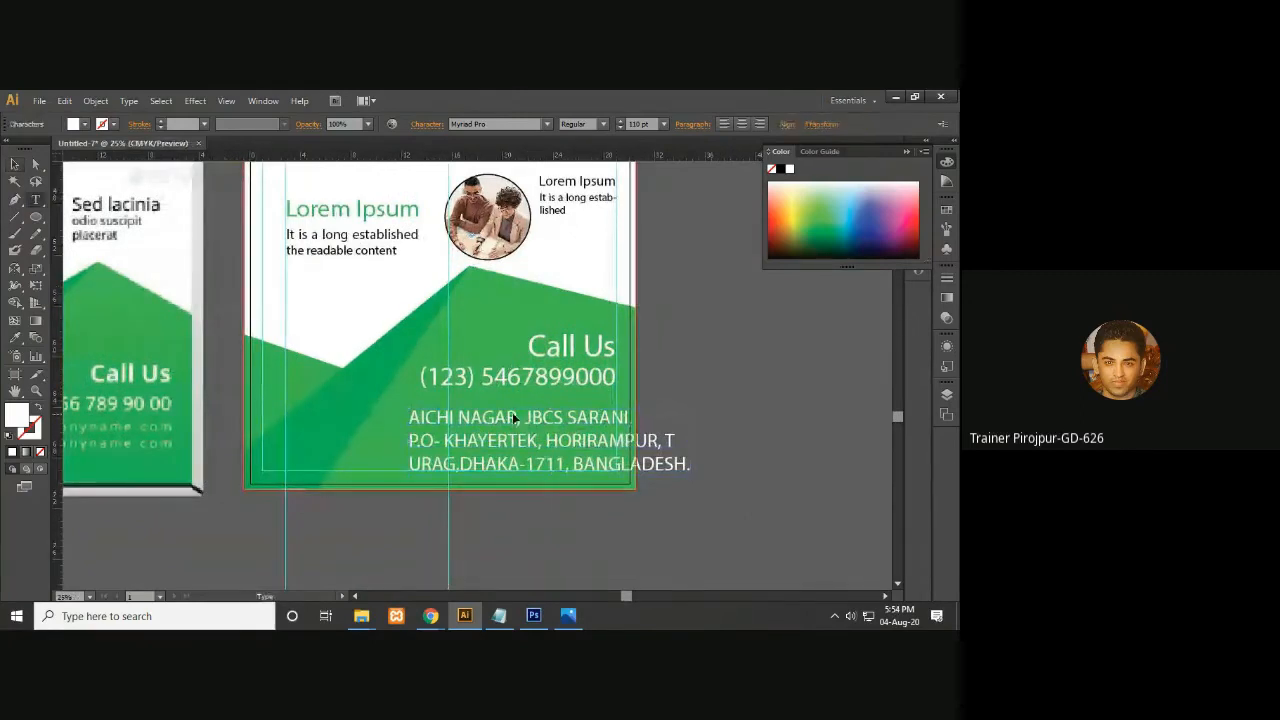
click(15, 163)
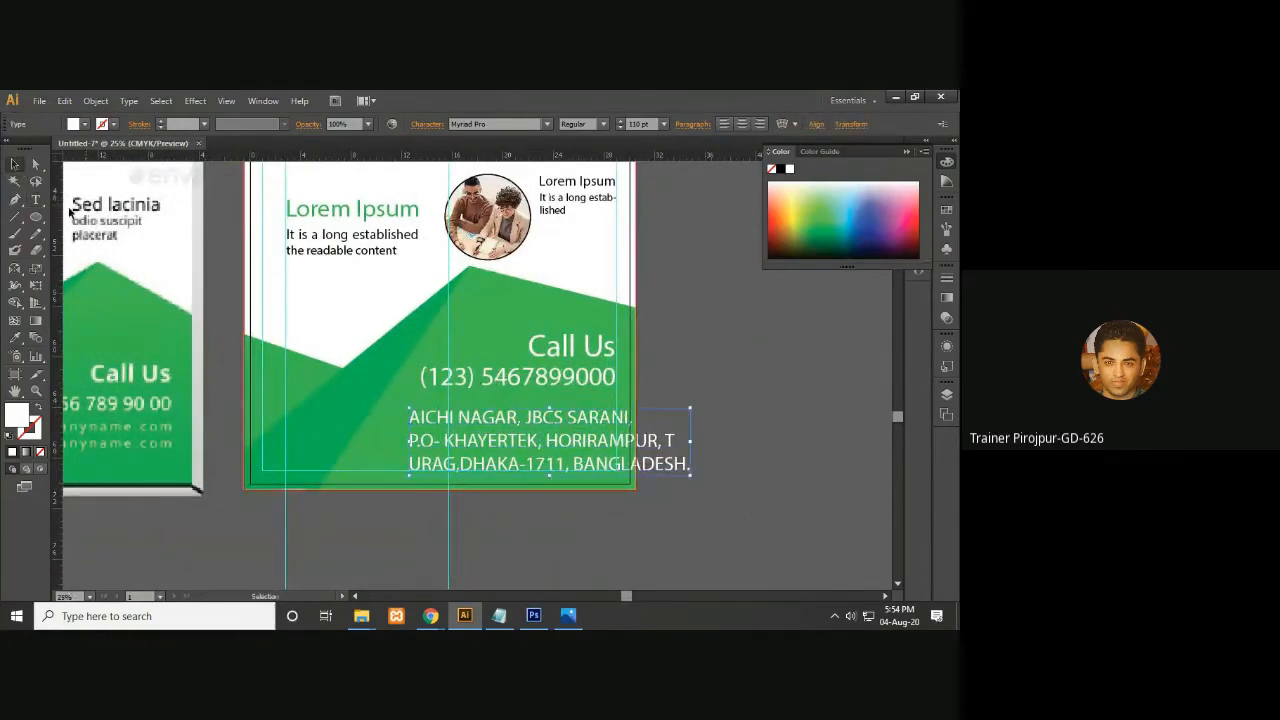
drag(581, 440, 518, 426)
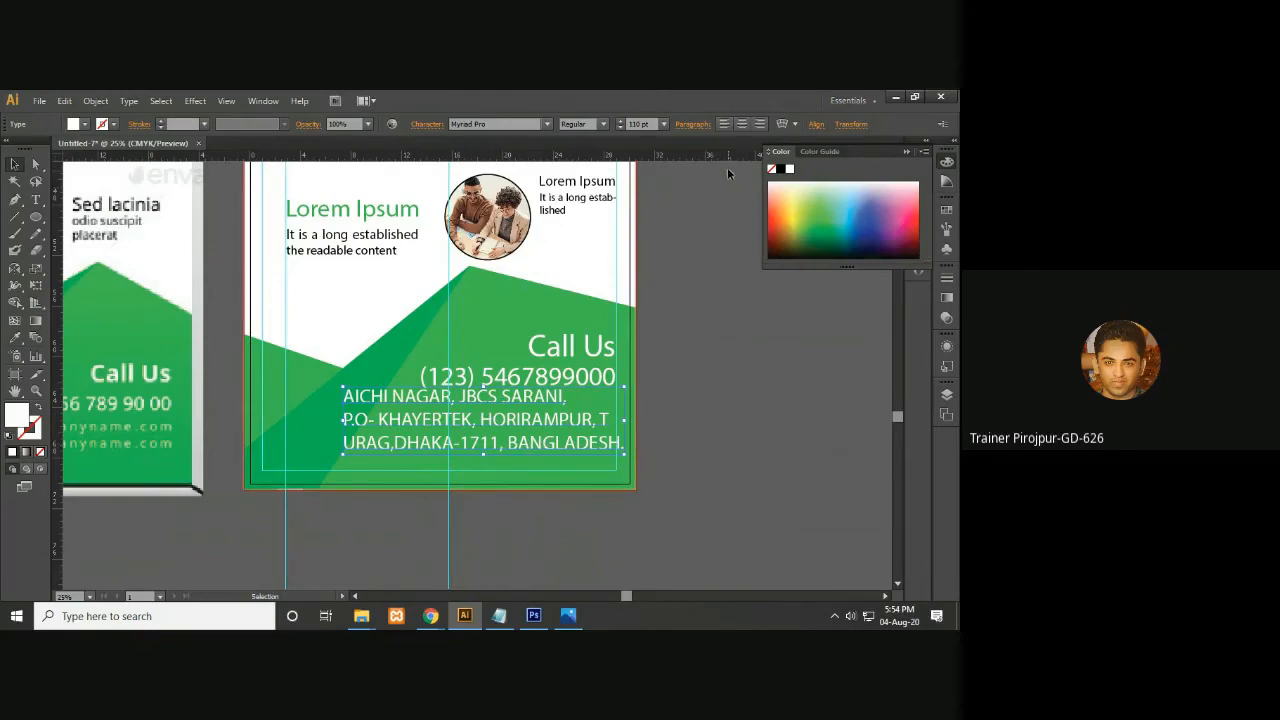
click(756, 125)
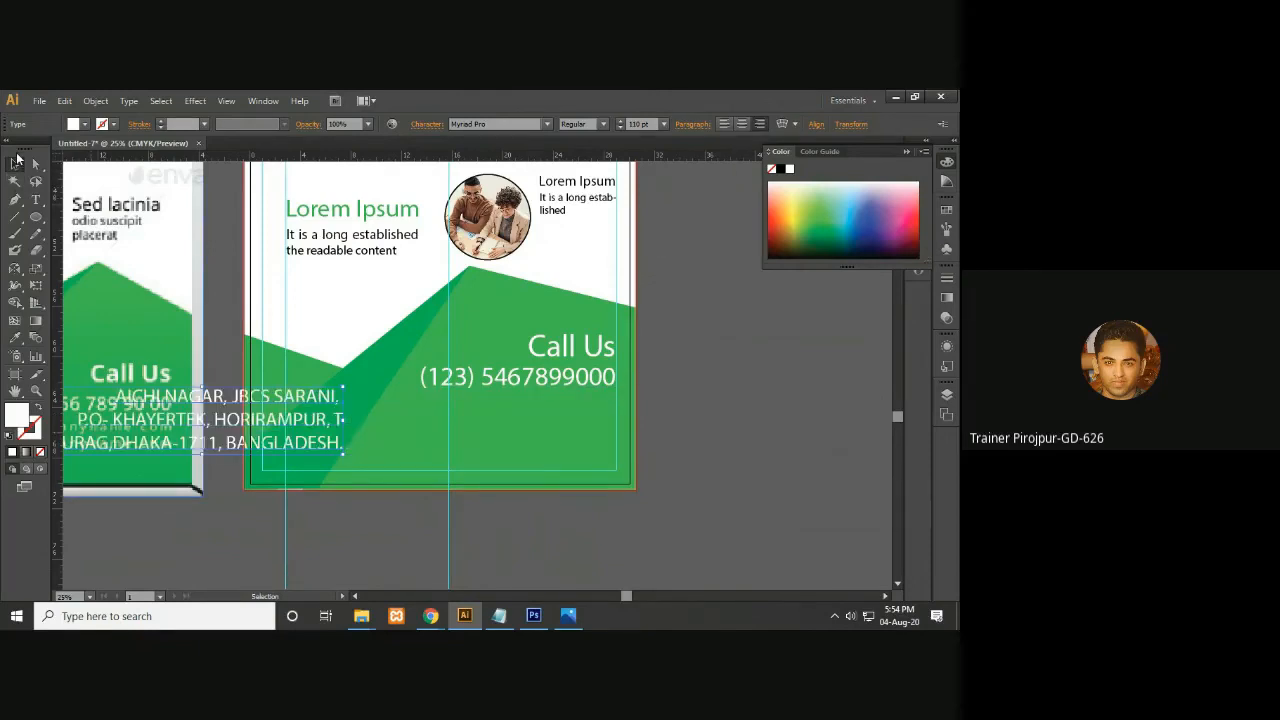
drag(316, 420, 590, 427)
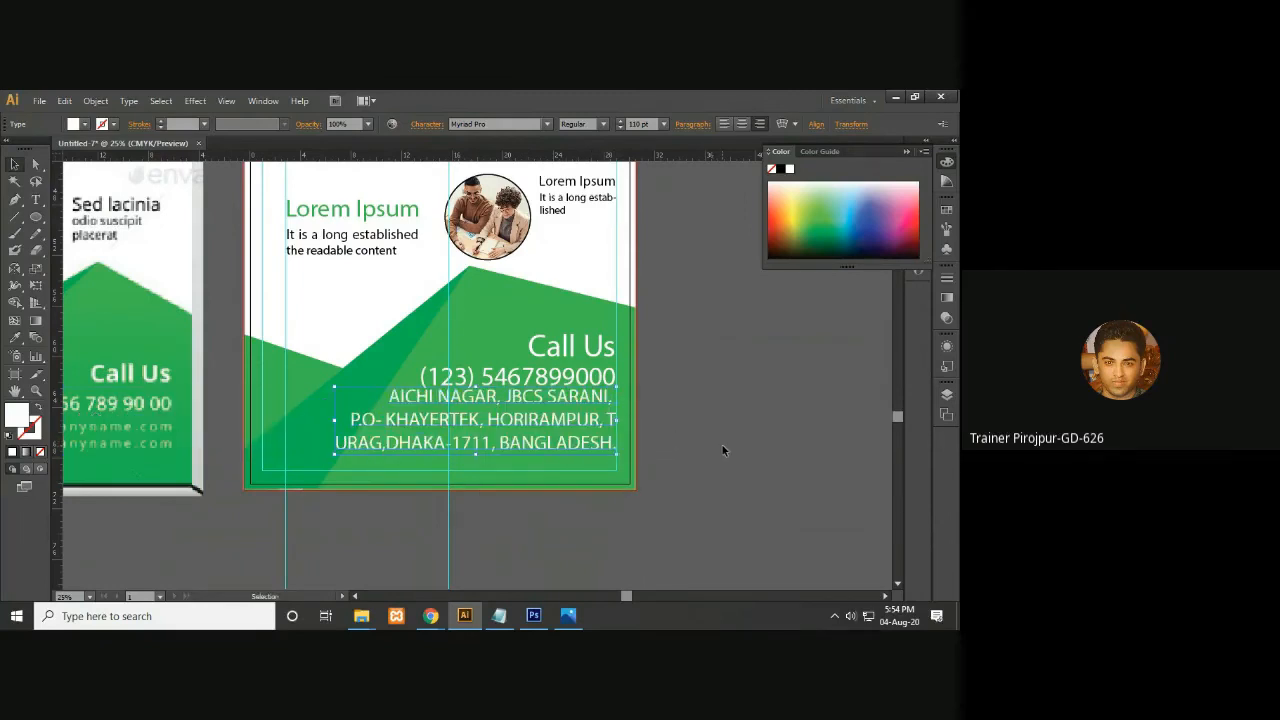
Shift the address block slightly down and set its font size to 100 pt
click(722, 445)
click(571, 442)
drag(571, 446, 571, 448)
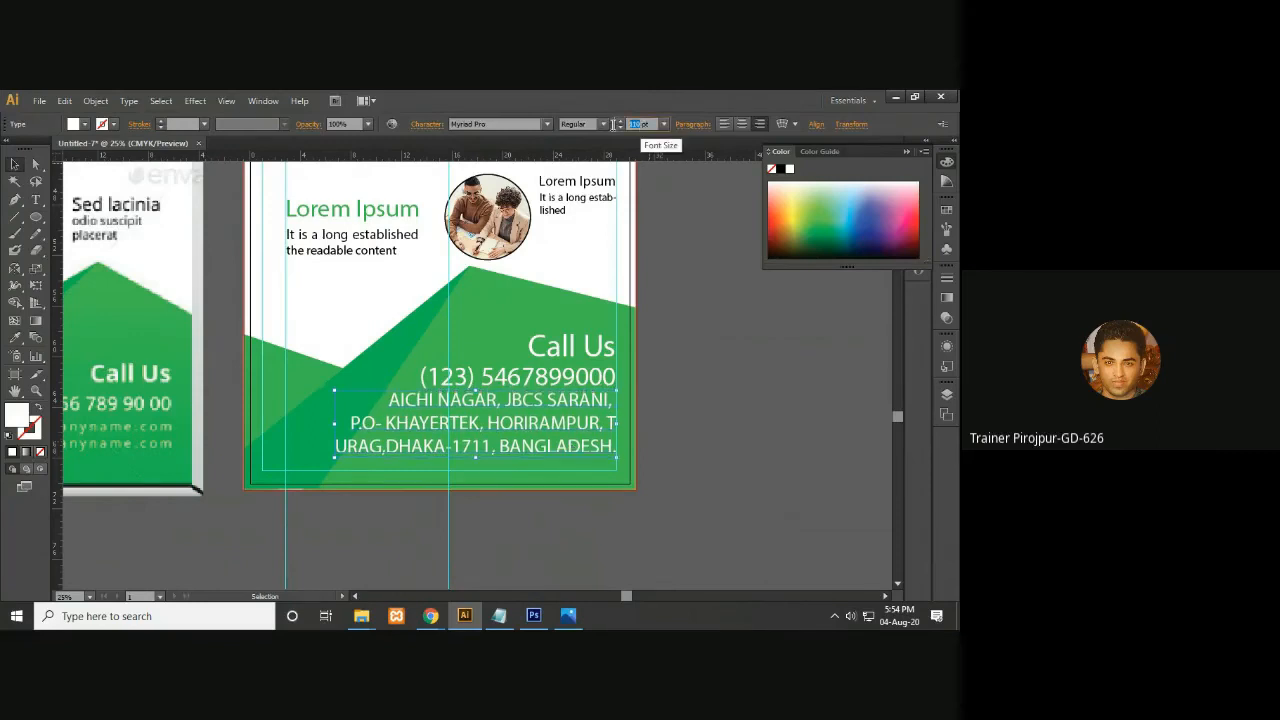
text(10)
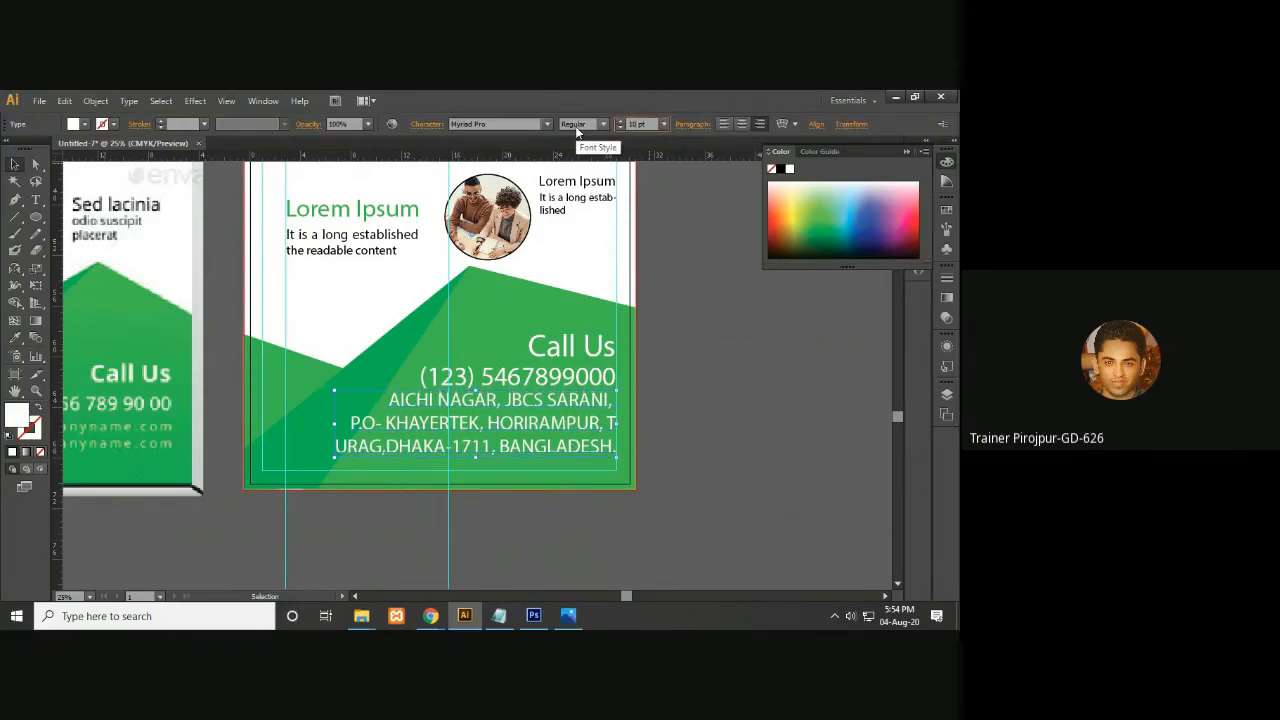
key(Return)
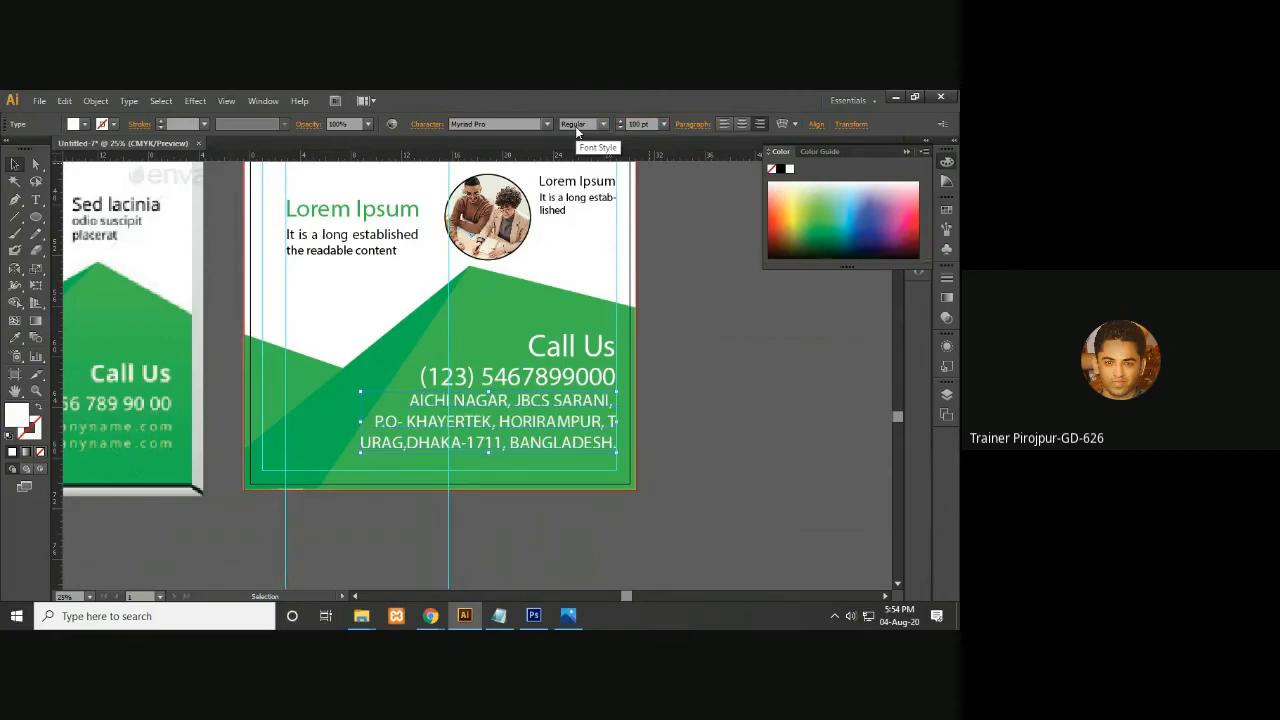
Nudge the address block down to leave a clear gap below the phone number, and deselect it
key(Down)
key(Down)
key(Down)
key(Down)
key(Down)
key(Down)
key(Down)
key(Down)
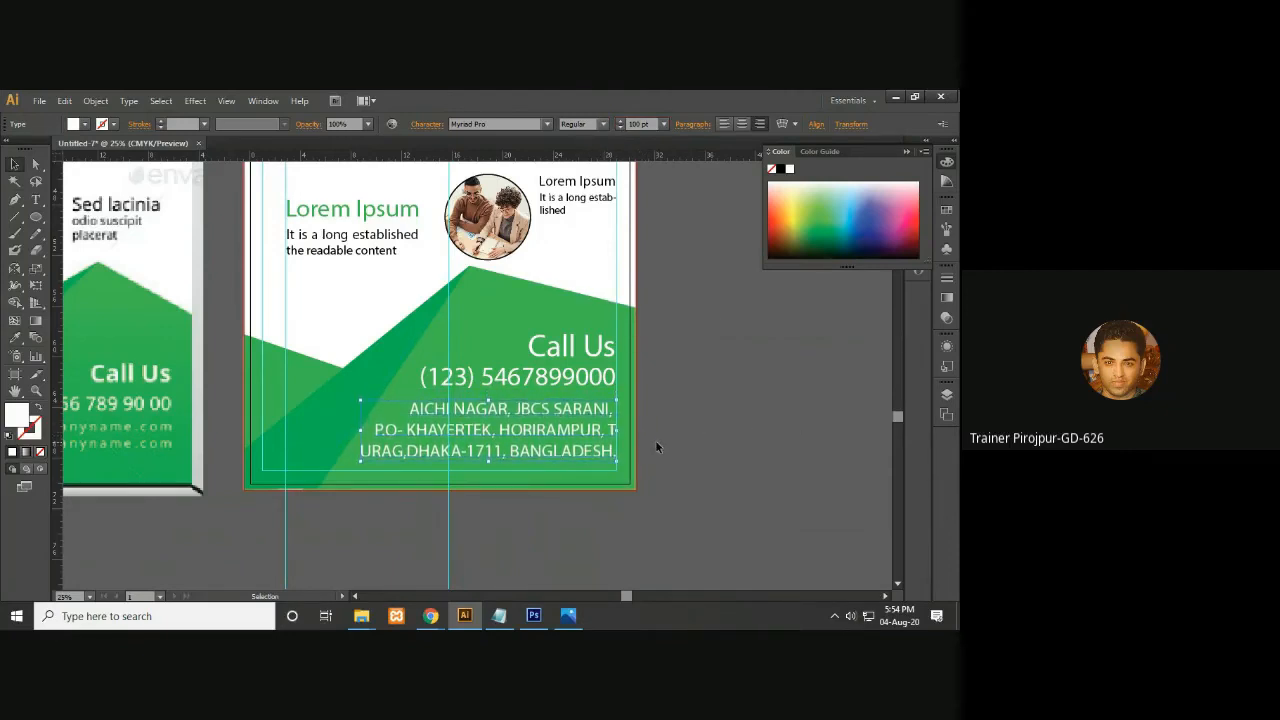
click(675, 446)
click(609, 447)
click(758, 440)
Move the BizBond Digital logo from the city photo to the white area just above "IT Ltd" in the headline
drag(317, 496, 438, 558)
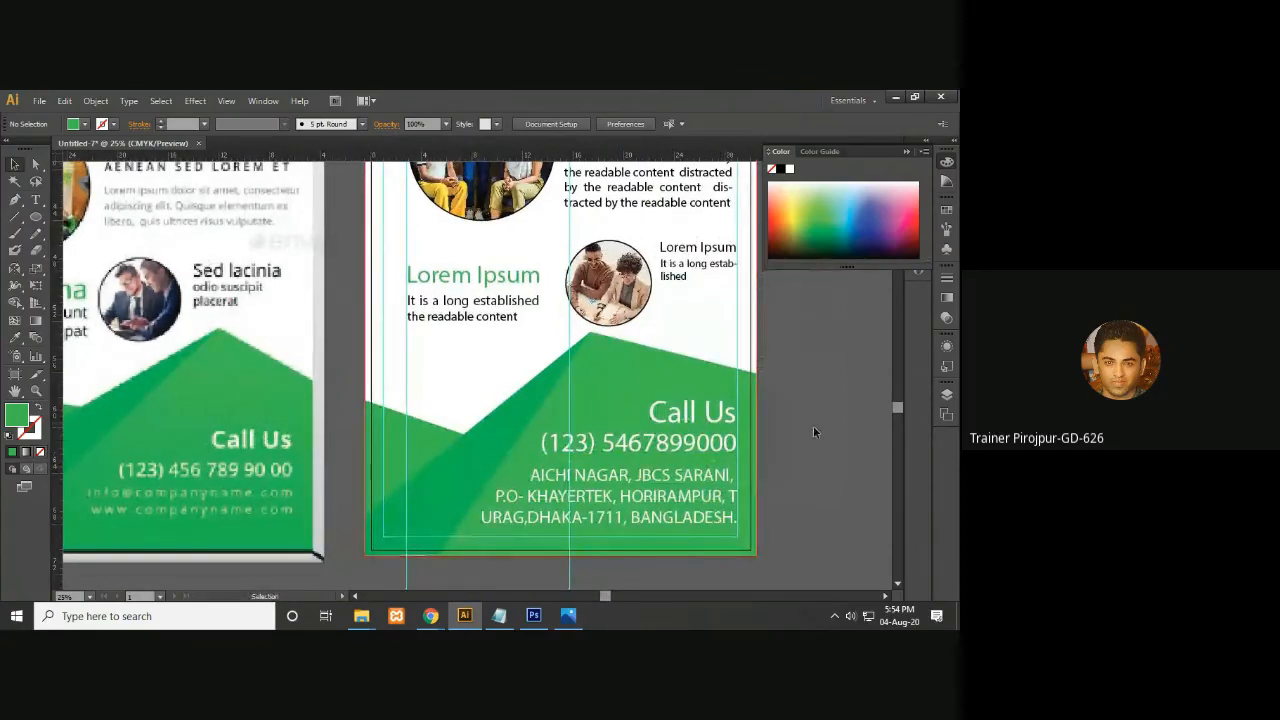
key(ctrl+minus)
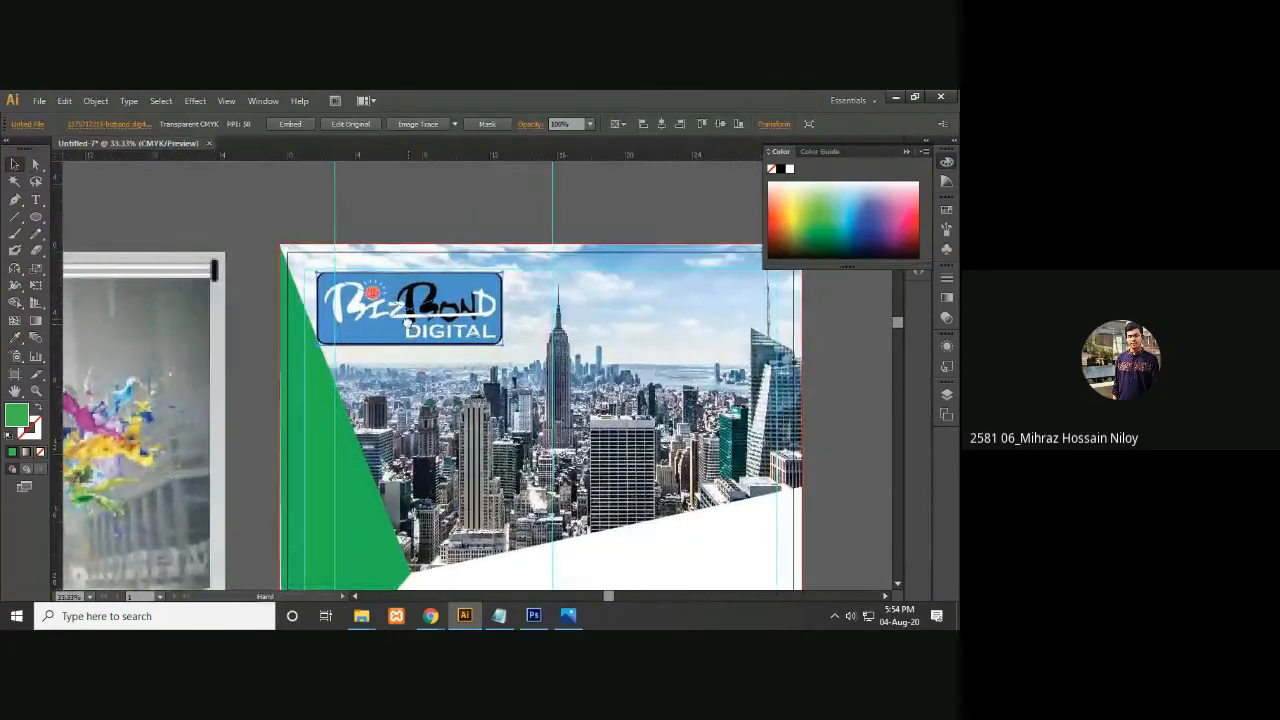
drag(414, 326, 342, 296)
key(ctrl+minus)
key(ctrl+minus)
key(ctrl+minus)
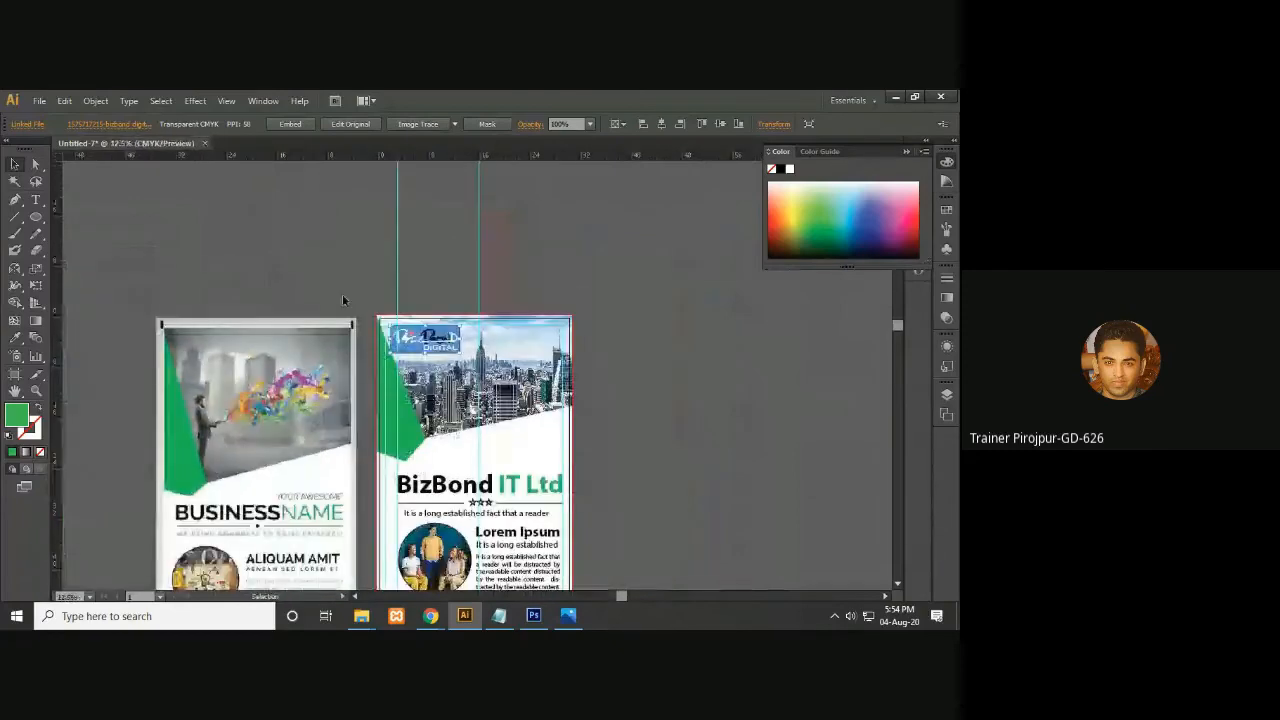
drag(440, 359, 536, 462)
click(697, 456)
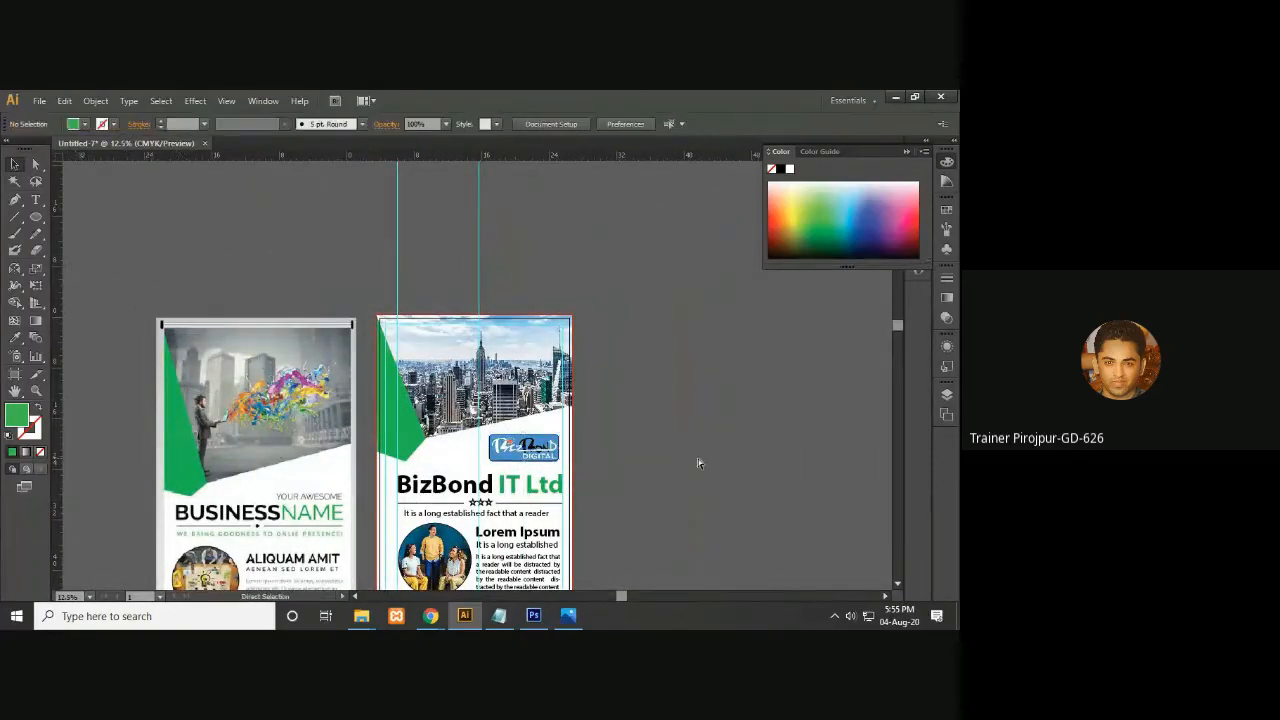
Review the whole banner from the city photo to the contact details, comparing its layout with the reference
key(ctrl+plus)
key(ctrl+plus)
scroll(694, 470, down, 3)
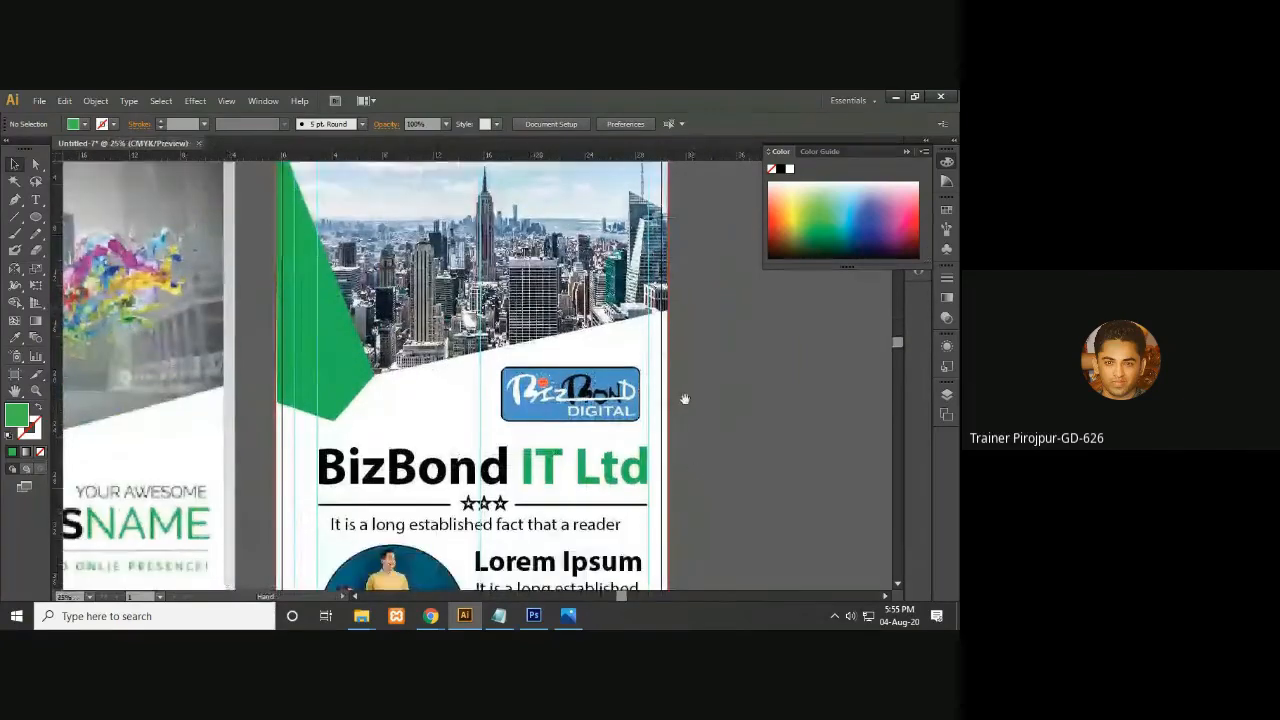
key(ctrl+minus)
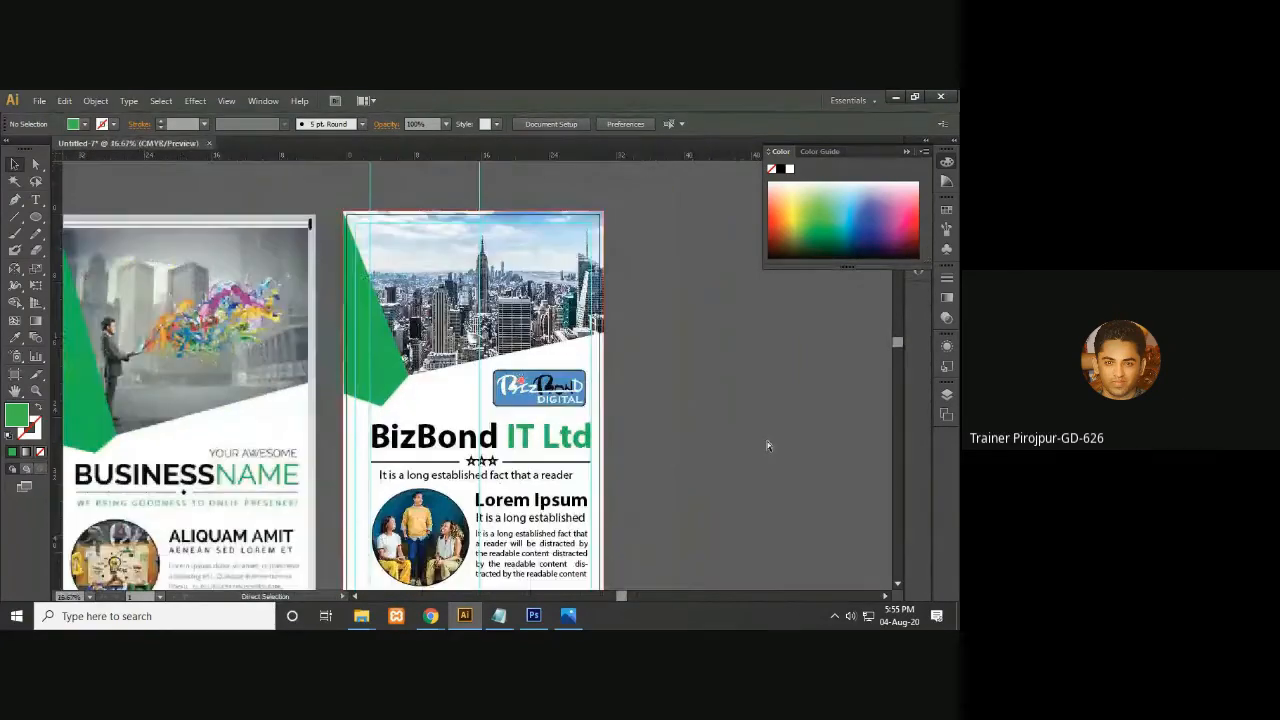
key(space)
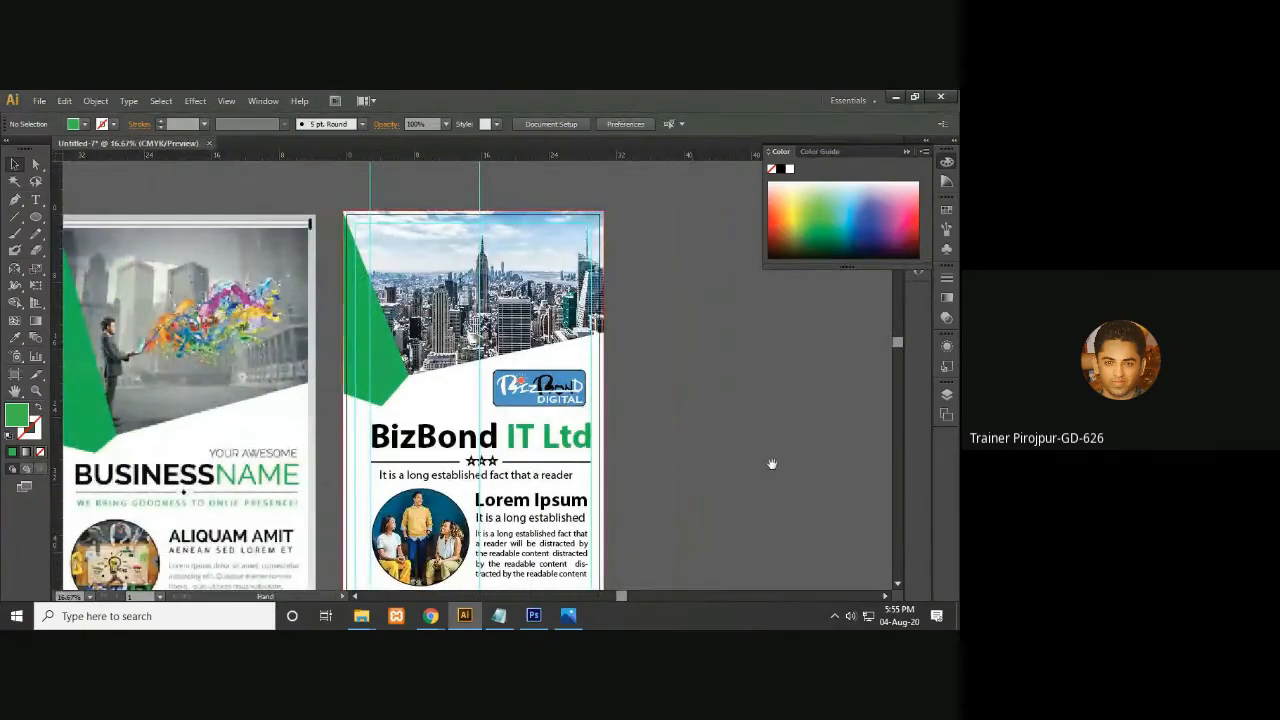
scroll(715, 508, down, 2)
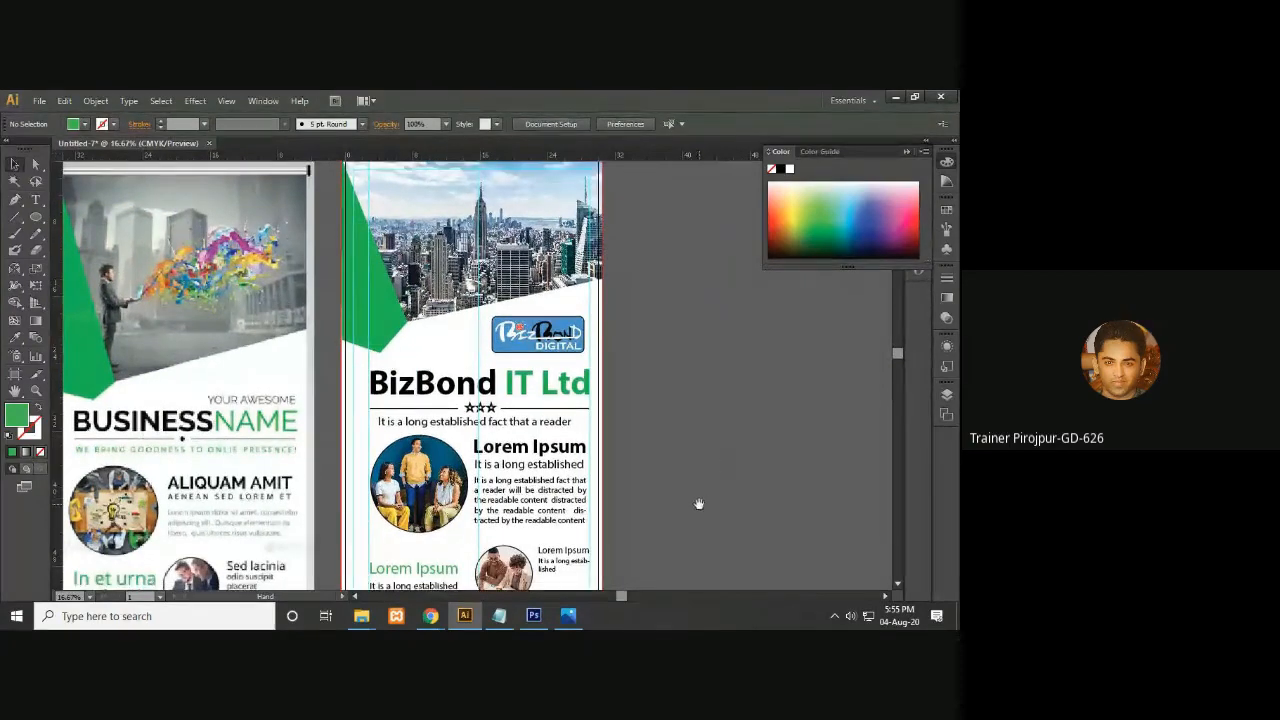
scroll(694, 480, down, 8)
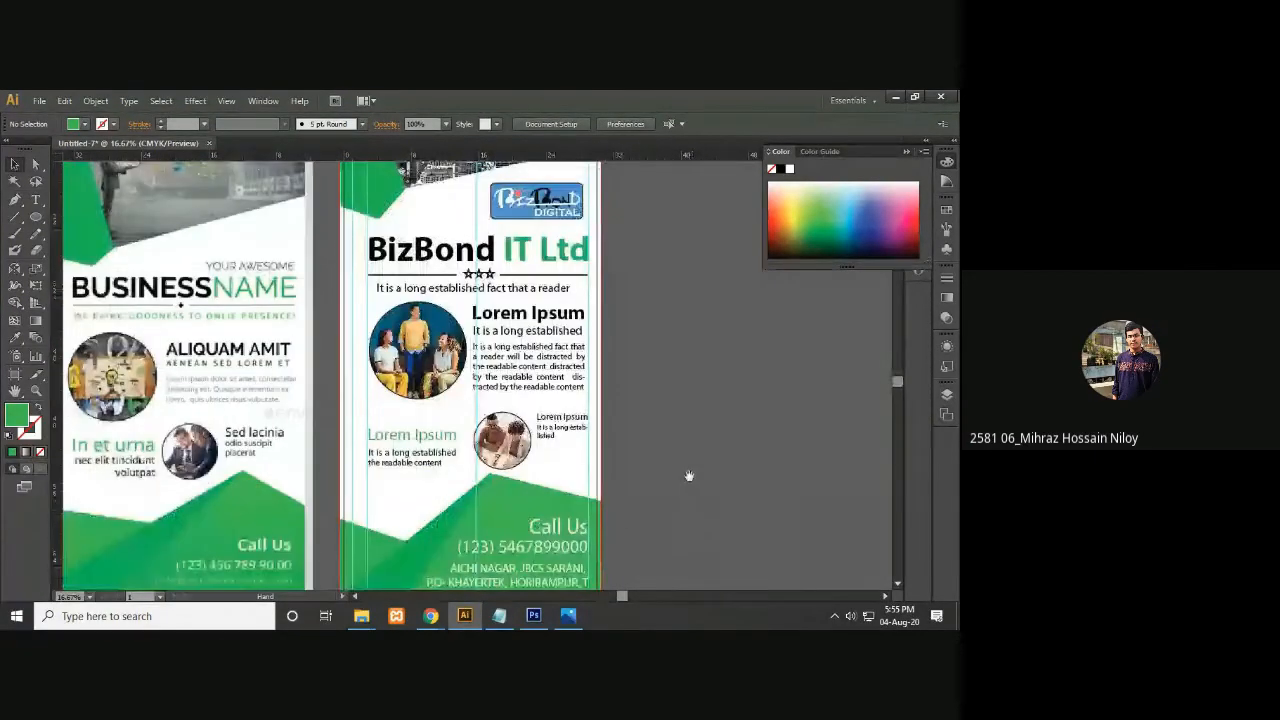
scroll(690, 448, up, 15)
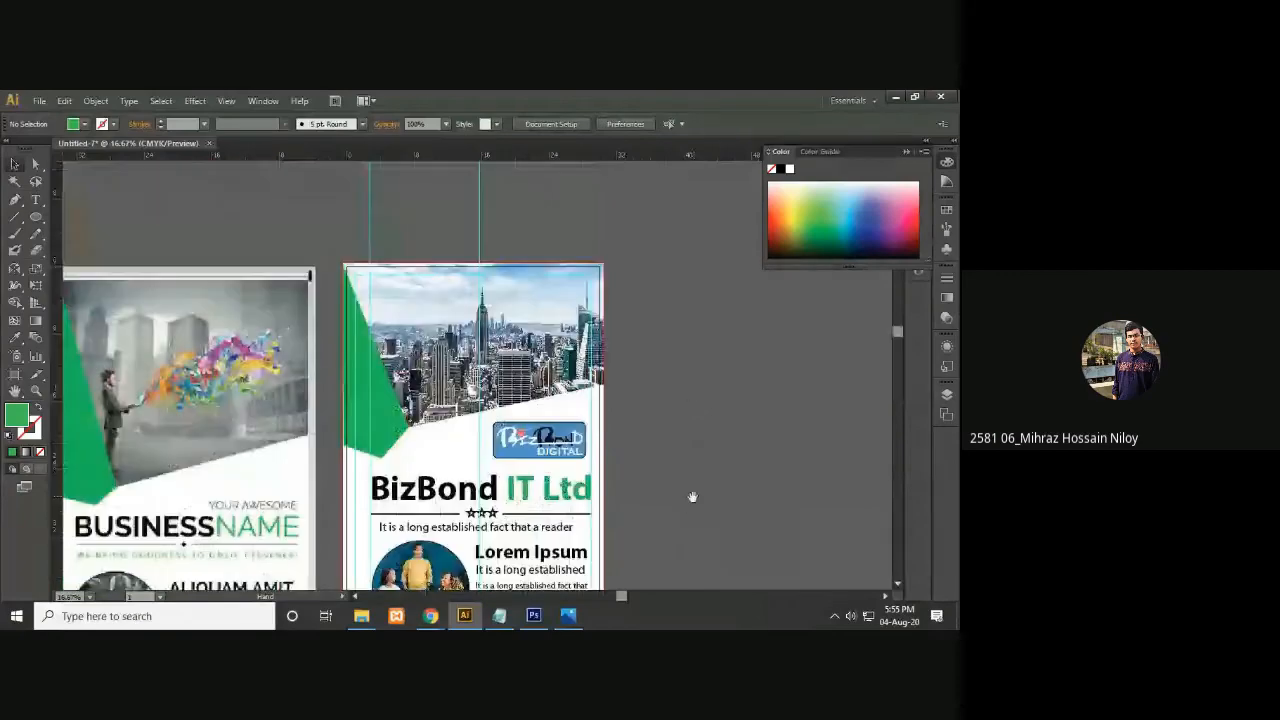
scroll(686, 498, down, 15)
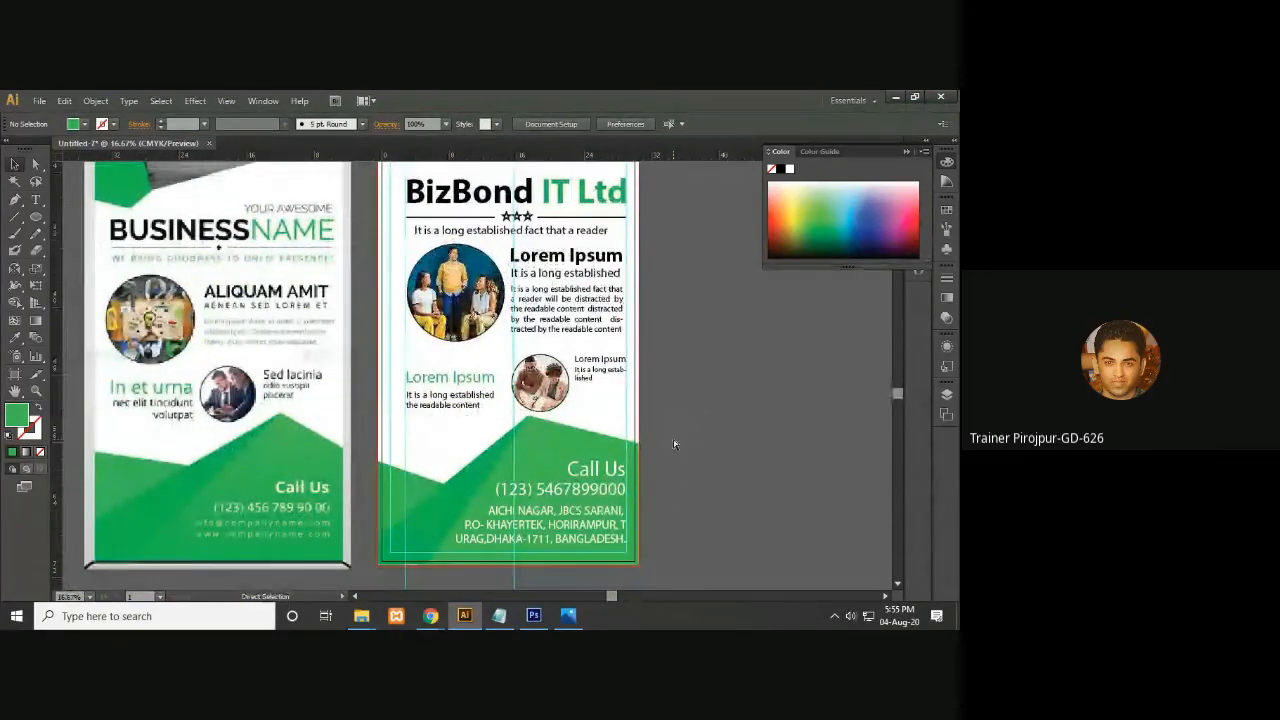
key(ctrl+plus)
drag(683, 538, 645, 522)
scroll(643, 351, up, 5)
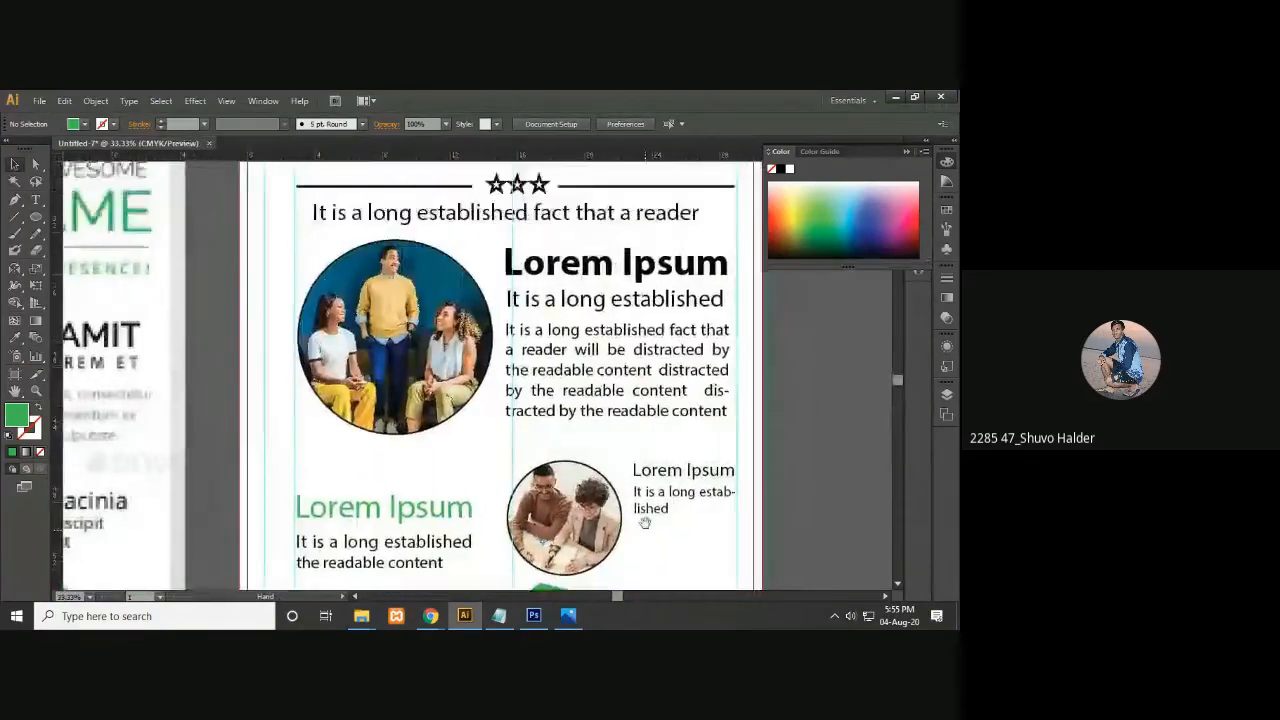
Delete the reference banner image beside the BizBond banner artboard
scroll(645, 522, up, 10)
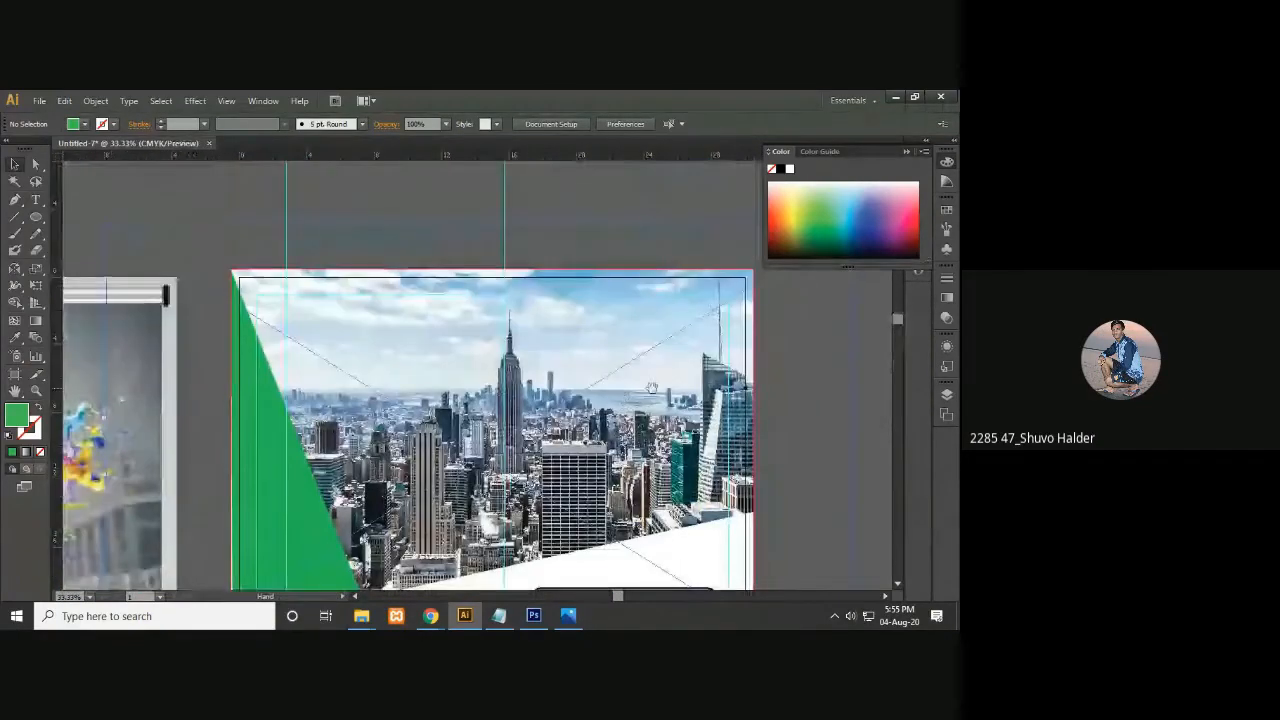
key(ctrl+minus)
key(ctrl+minus)
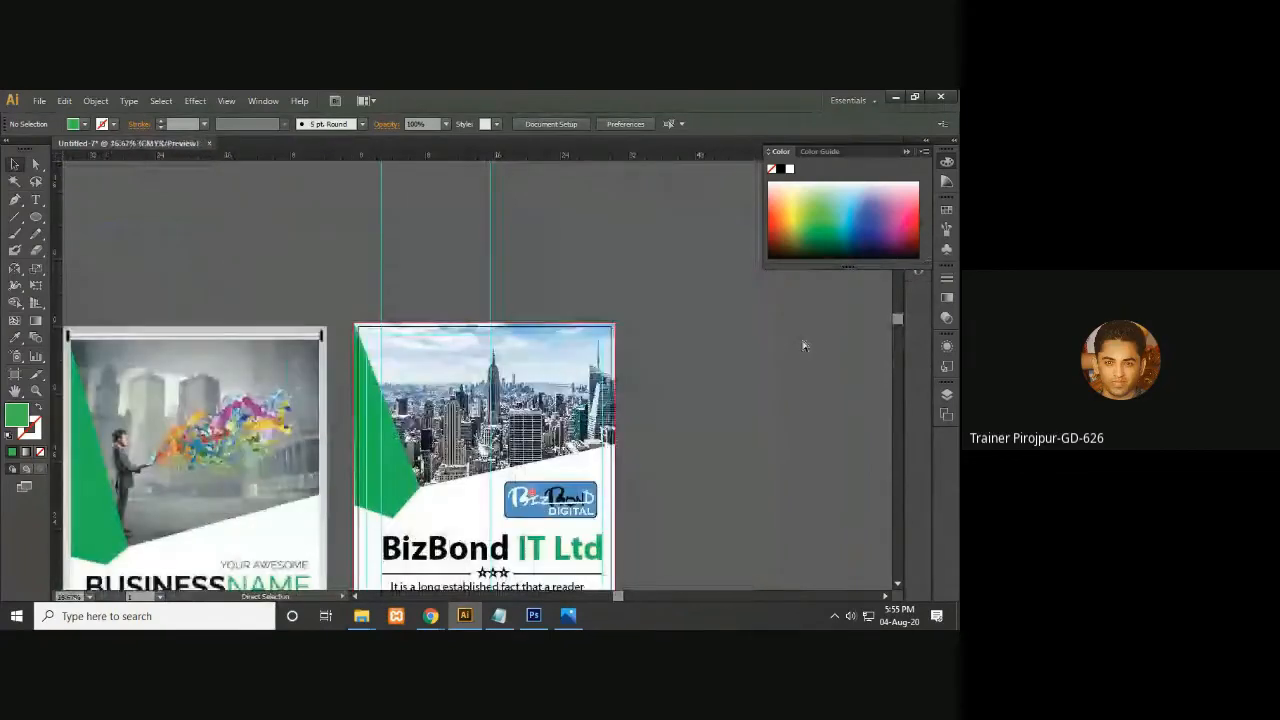
key(ctrl+minus)
drag(640, 562, 664, 433)
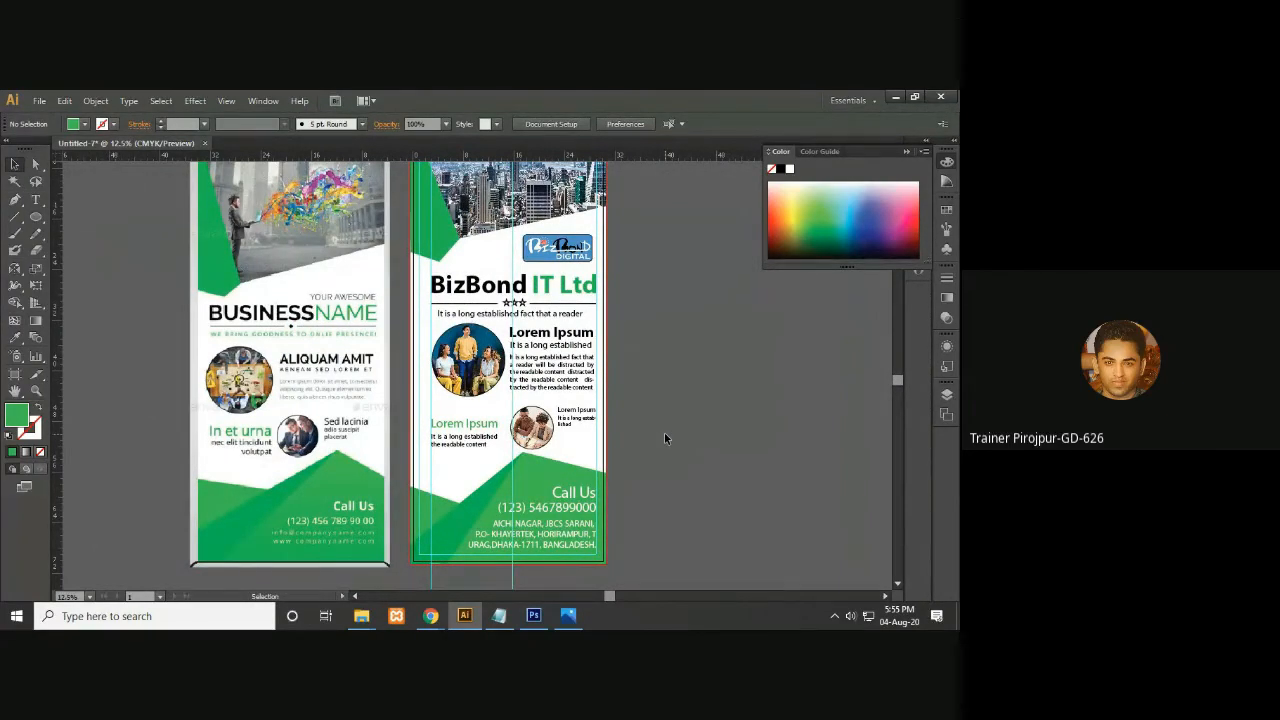
key(ctrl+minus)
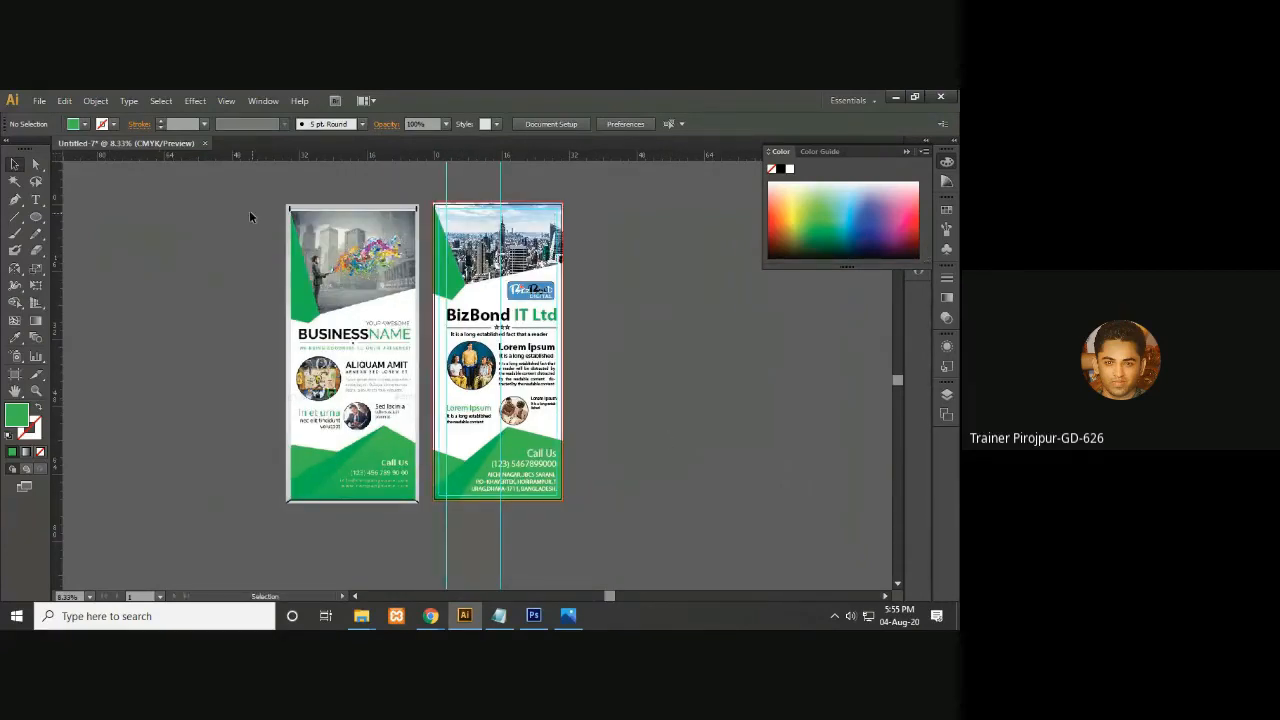
click(379, 414)
key(Delete)
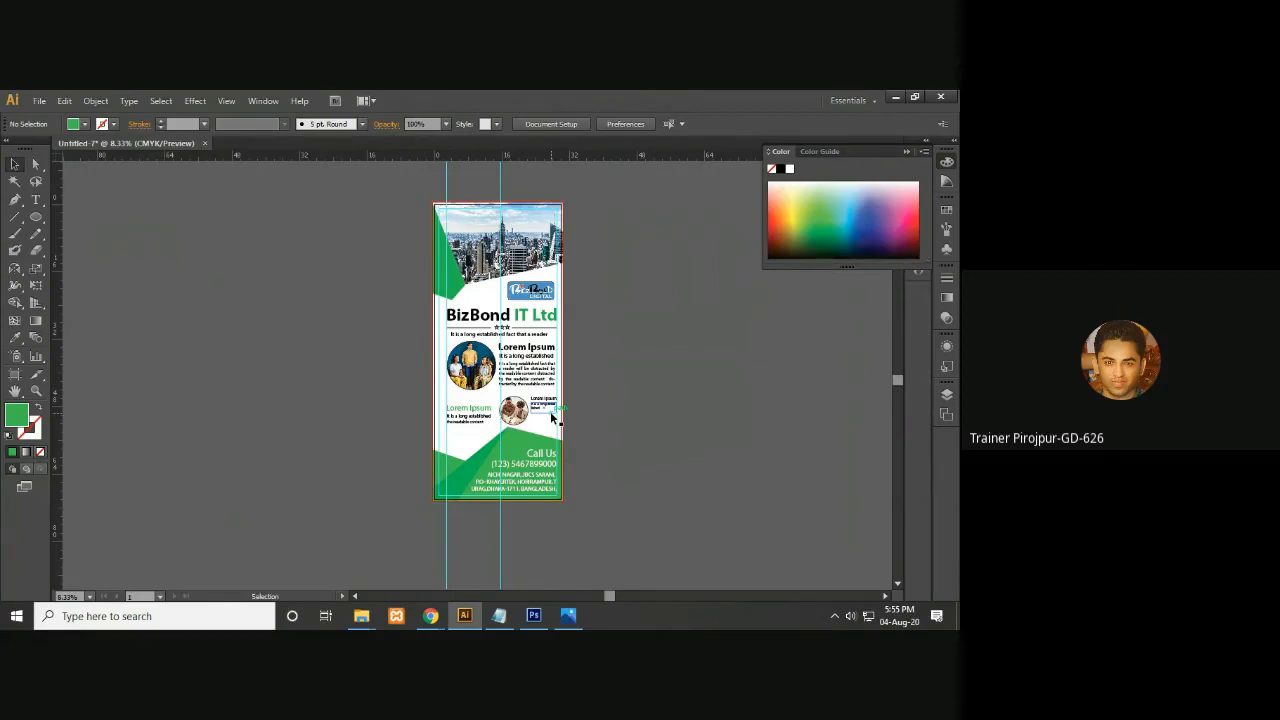
Review the whole banner, comparing text sizes and spacing from the city photo to the contact details
scroll(551, 418, up, 2)
drag(556, 374, 556, 264)
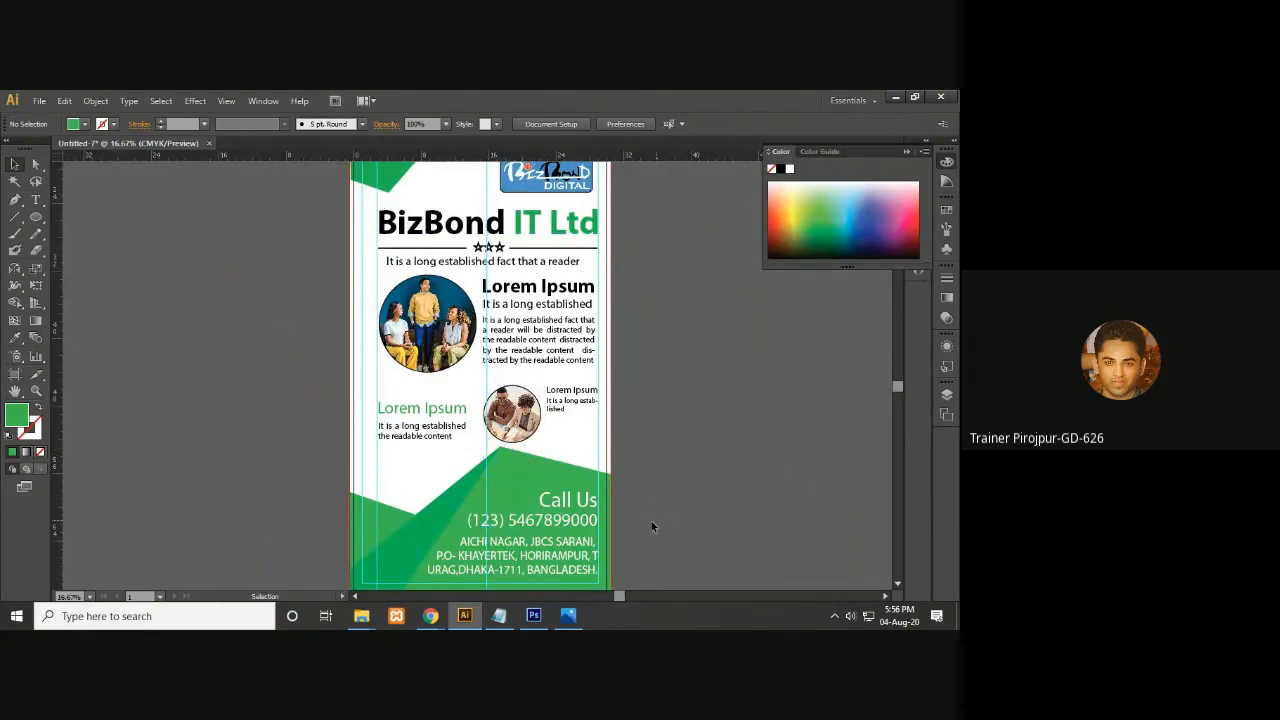
drag(651, 446, 611, 551)
drag(571, 480, 695, 307)
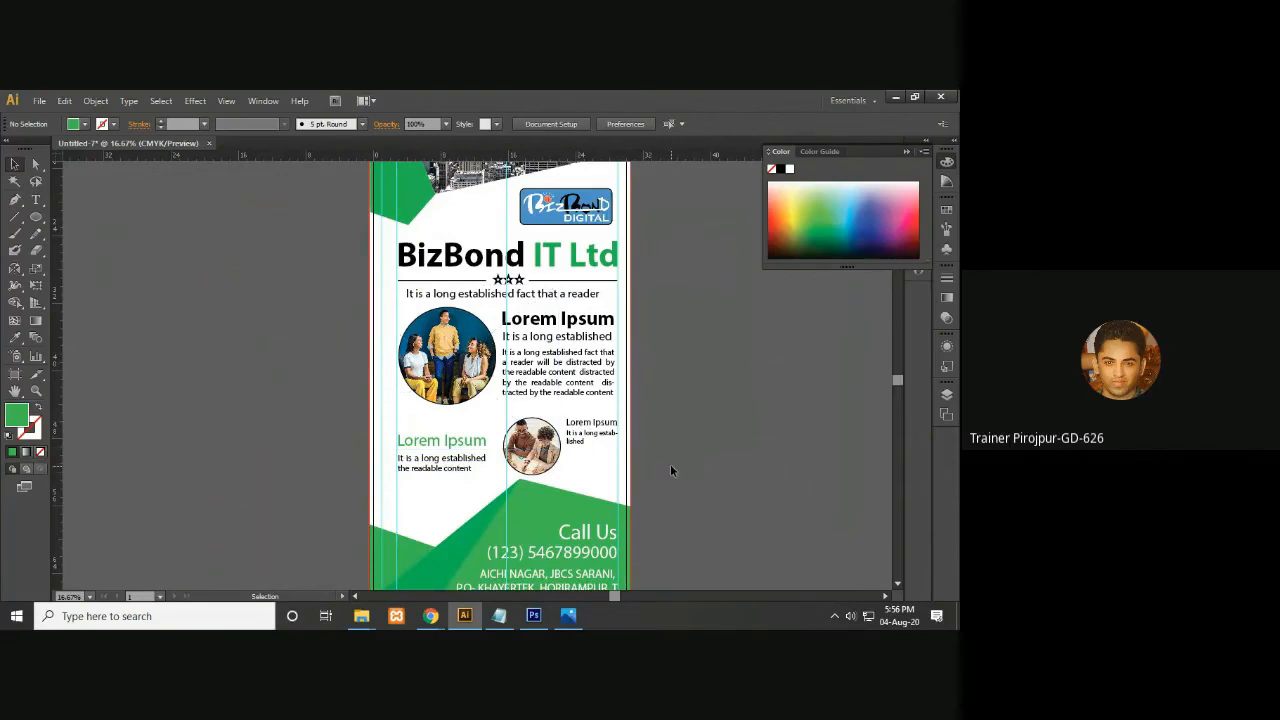
mouse_move(668, 429)
mouse_down()
mouse_move(631, 503)
mouse_move(685, 510)
mouse_move(691, 437)
mouse_up()
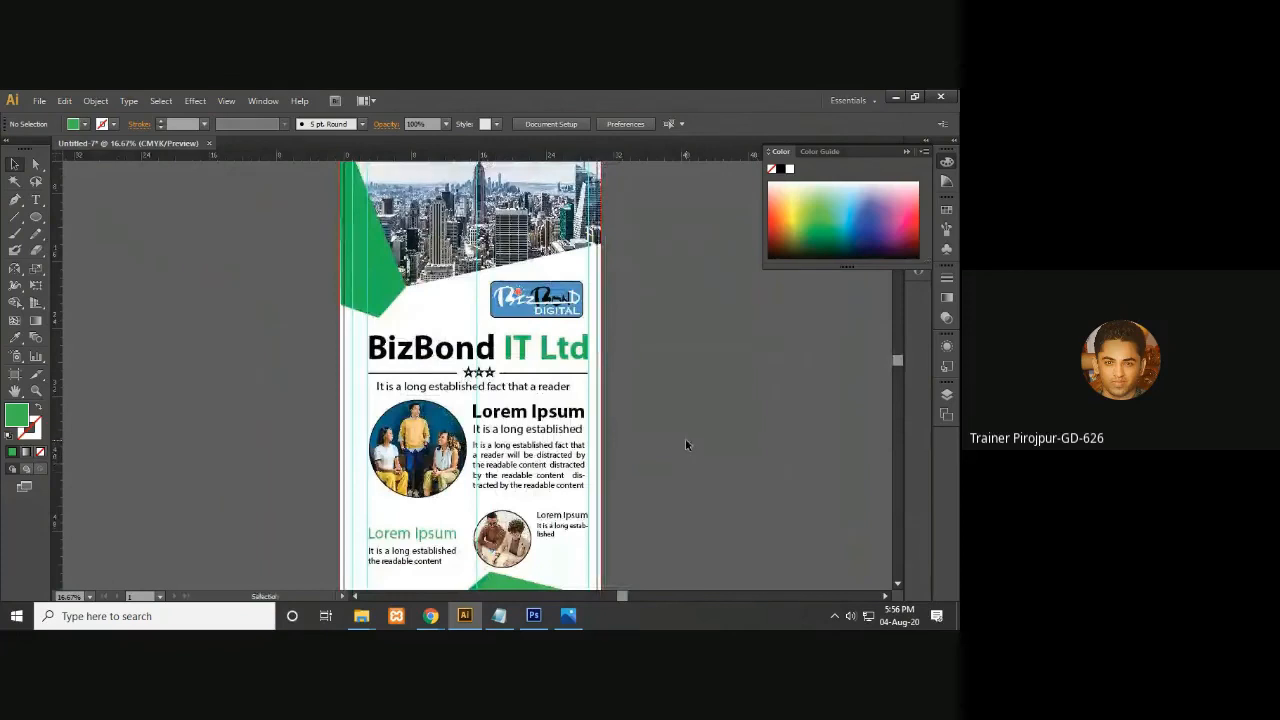
key(ctrl+minus)
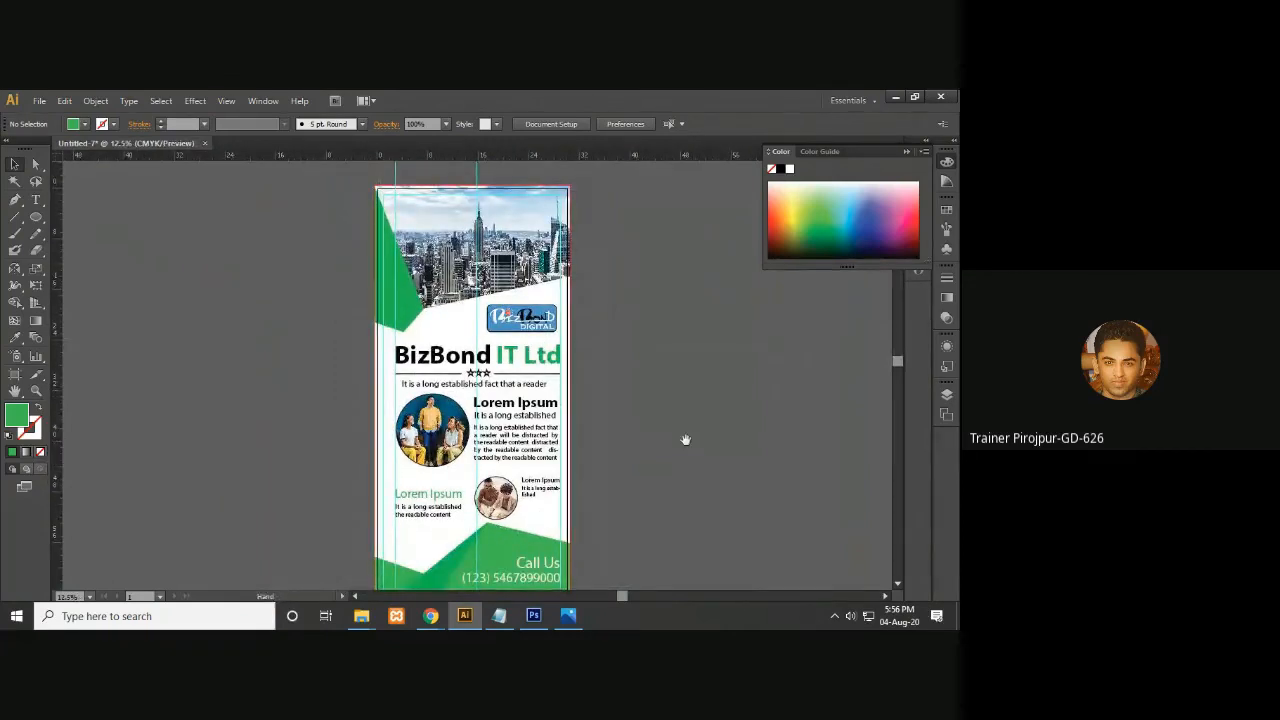
drag(685, 440, 686, 363)
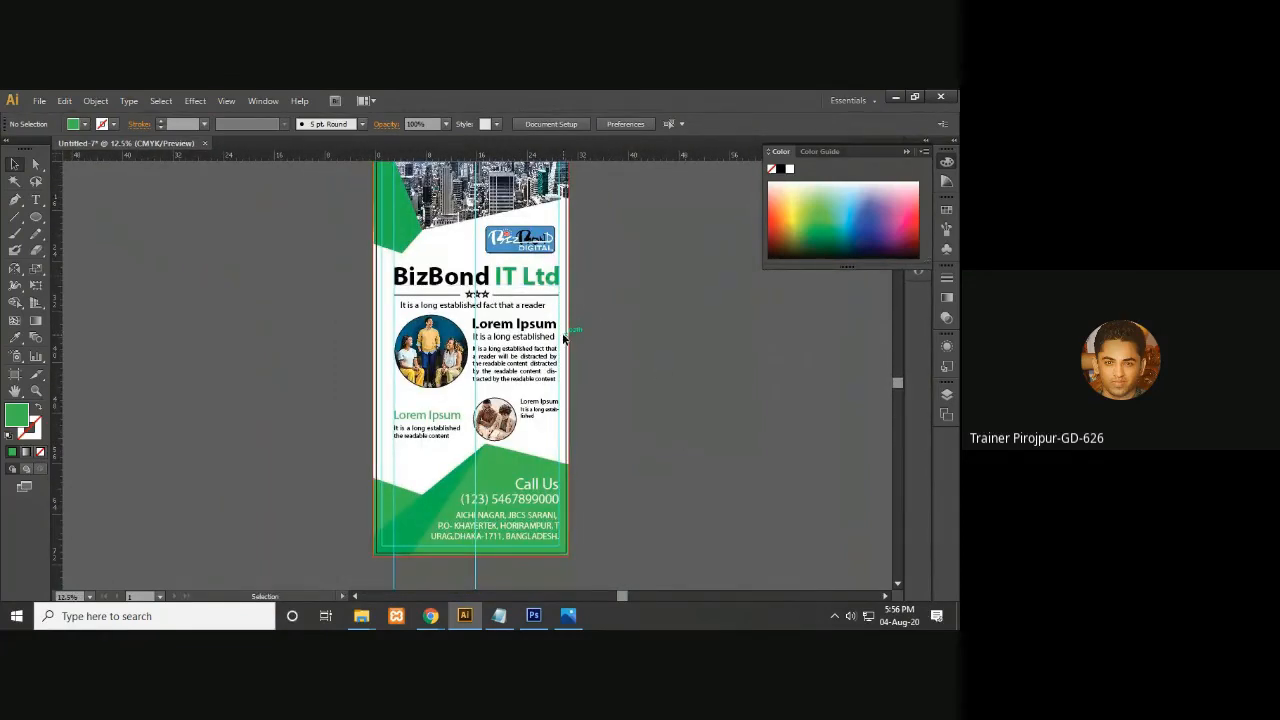
drag(599, 318, 570, 402)
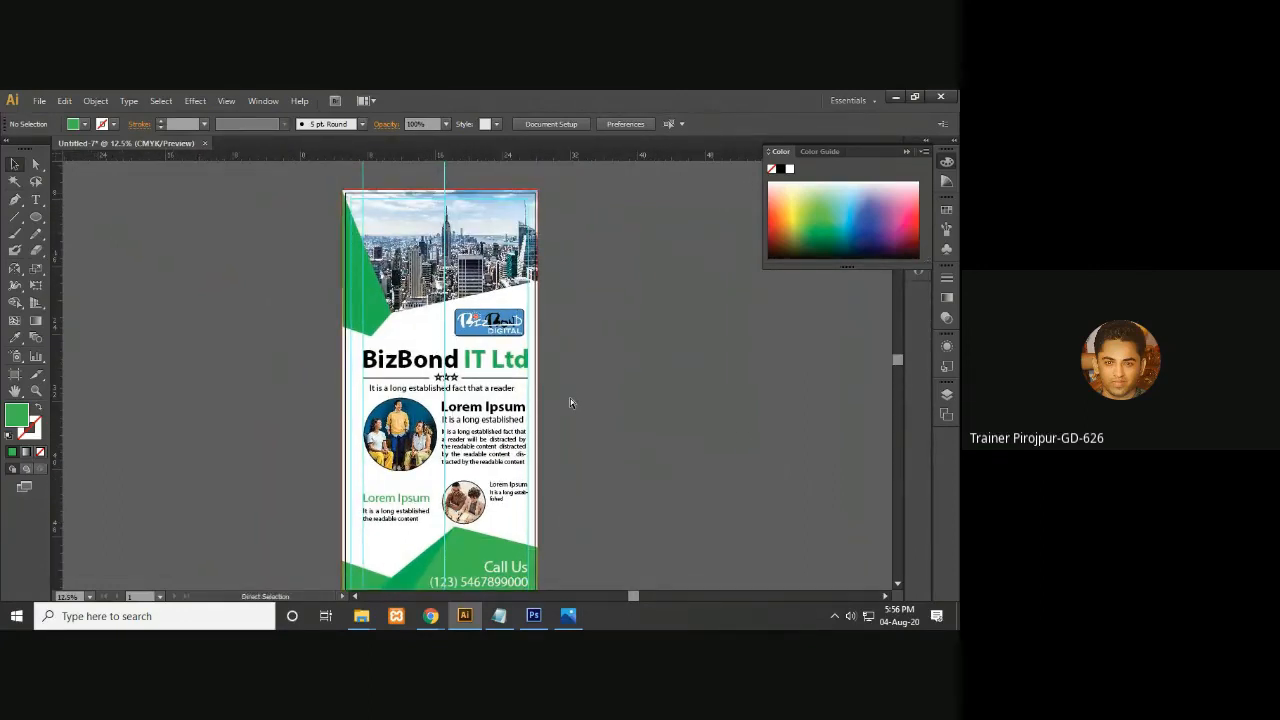
Set the font size of the "It is a long established" line under the bold "Lorem Ipsum" heading to 100 pt
key(ctrl+plus)
key(ctrl+plus)
key(ctrl+plus)
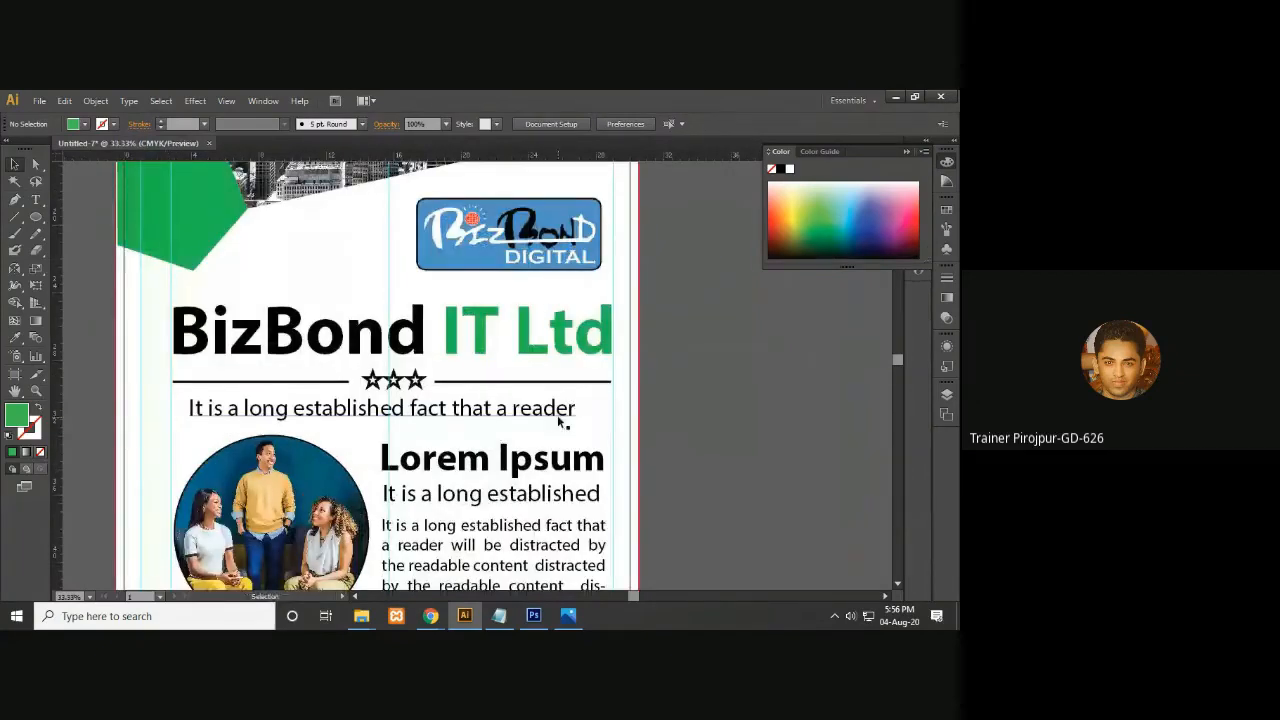
click(558, 416)
click(696, 419)
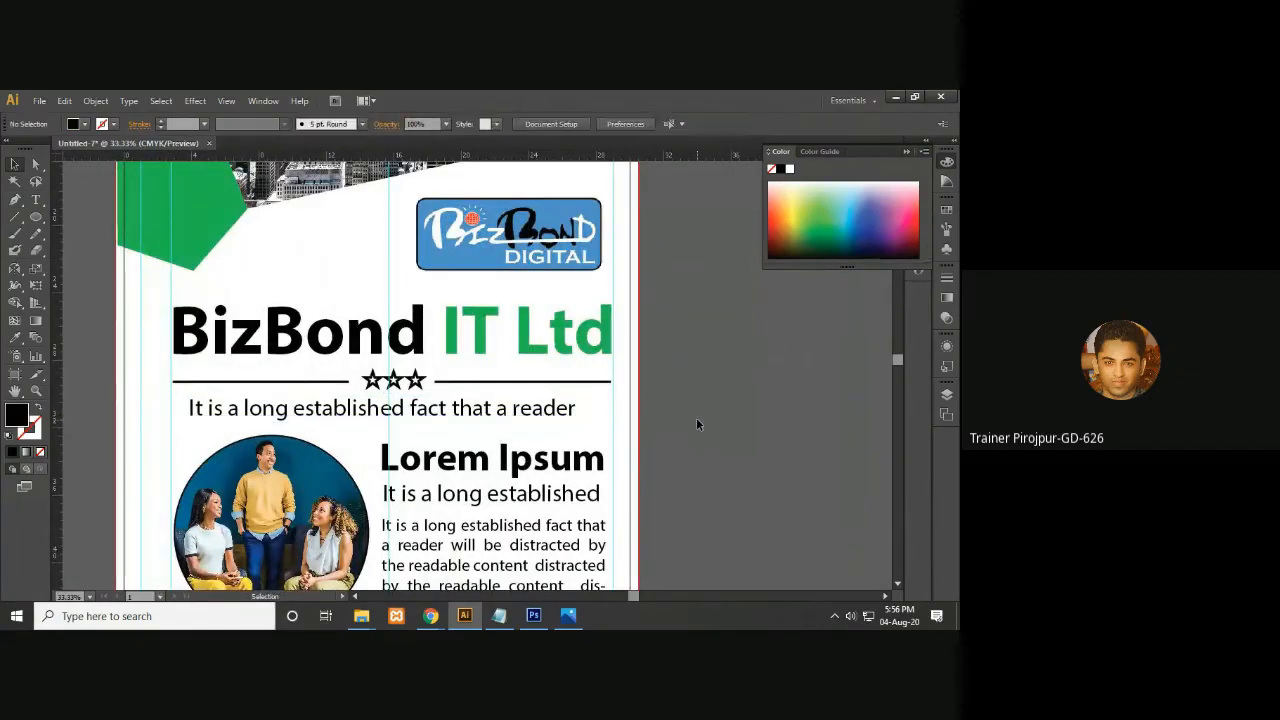
click(540, 495)
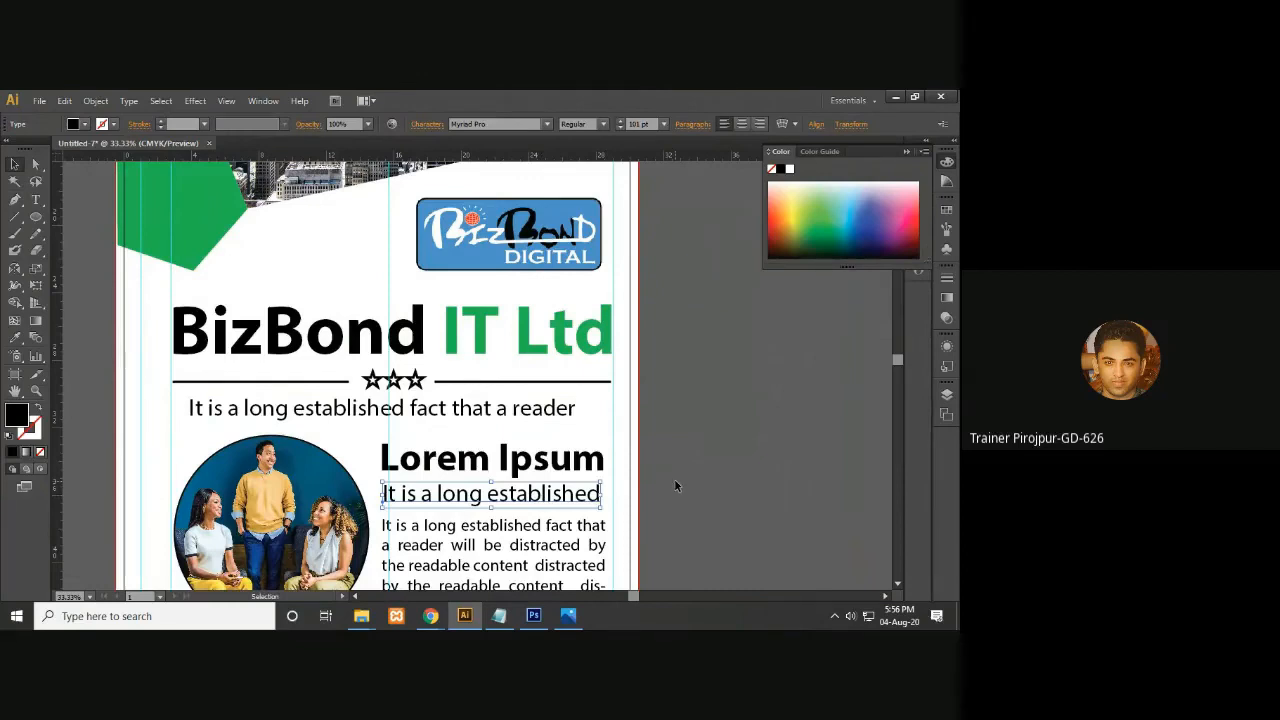
click(619, 128)
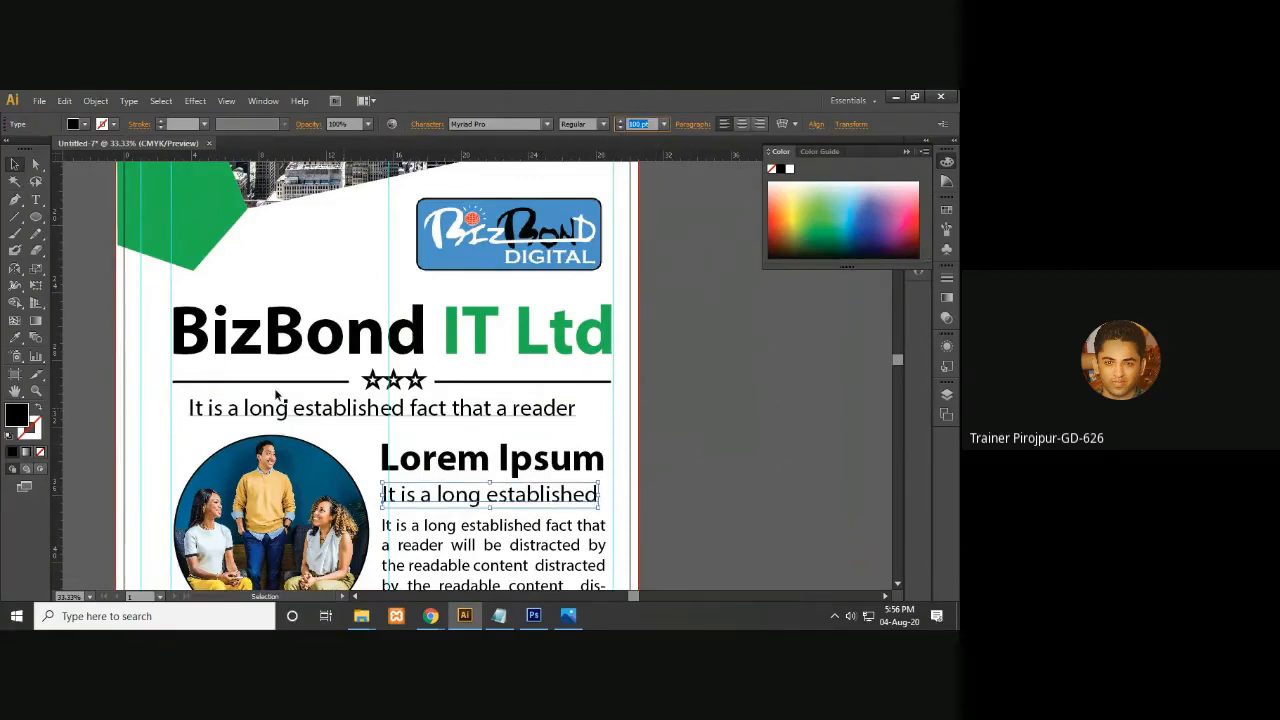
click(720, 446)
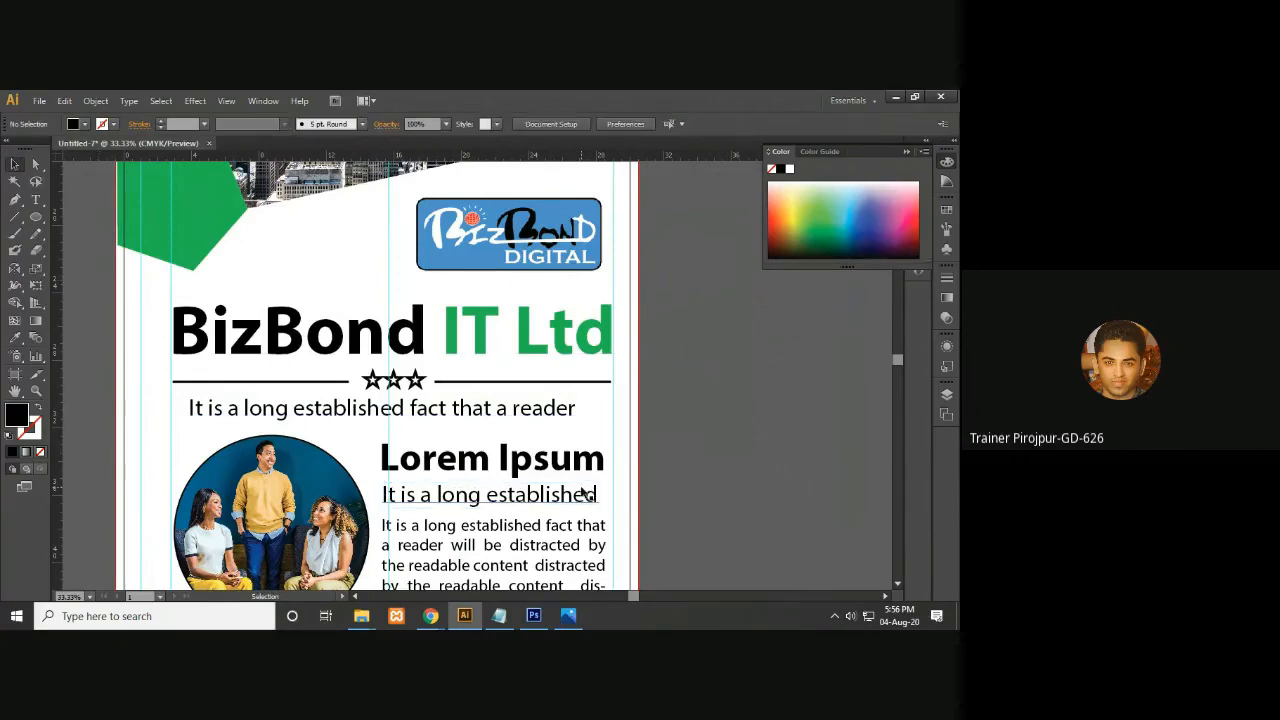
Set the "Call Us" text to 150 pt and shift it right so it ends at the right margin guide
key(space)
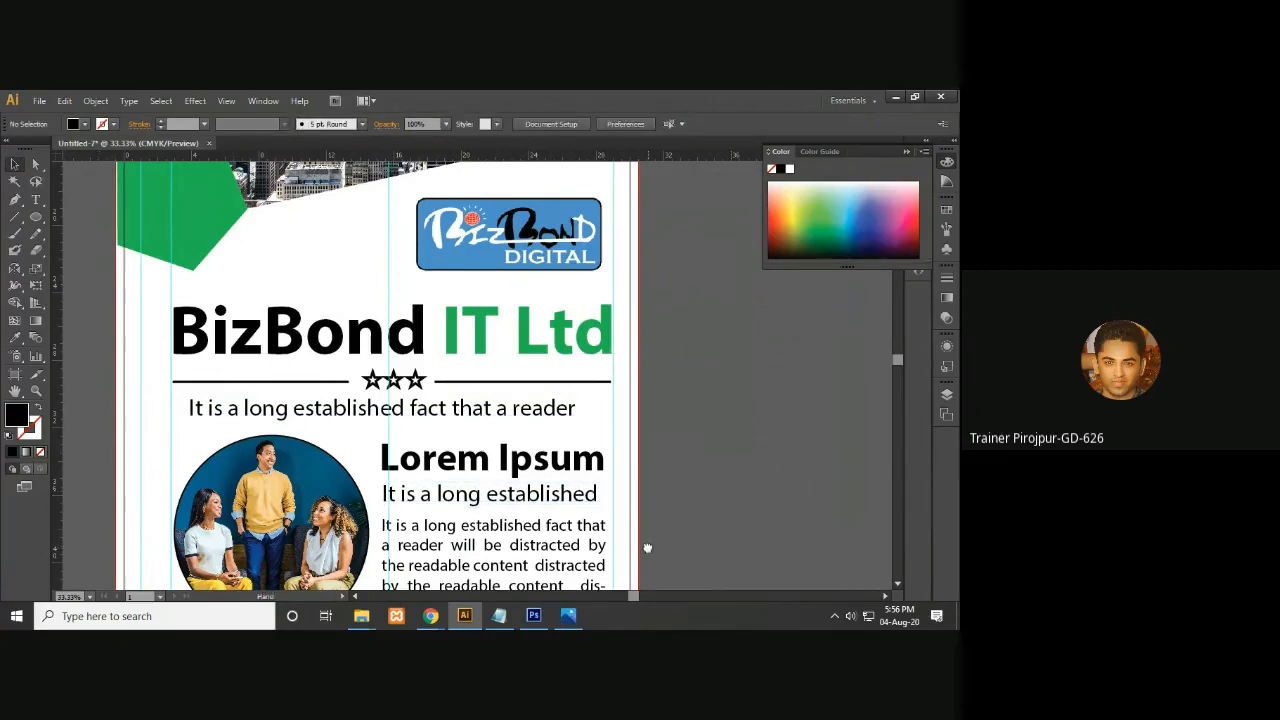
drag(663, 487, 671, 443)
drag(628, 566, 651, 486)
drag(687, 558, 682, 360)
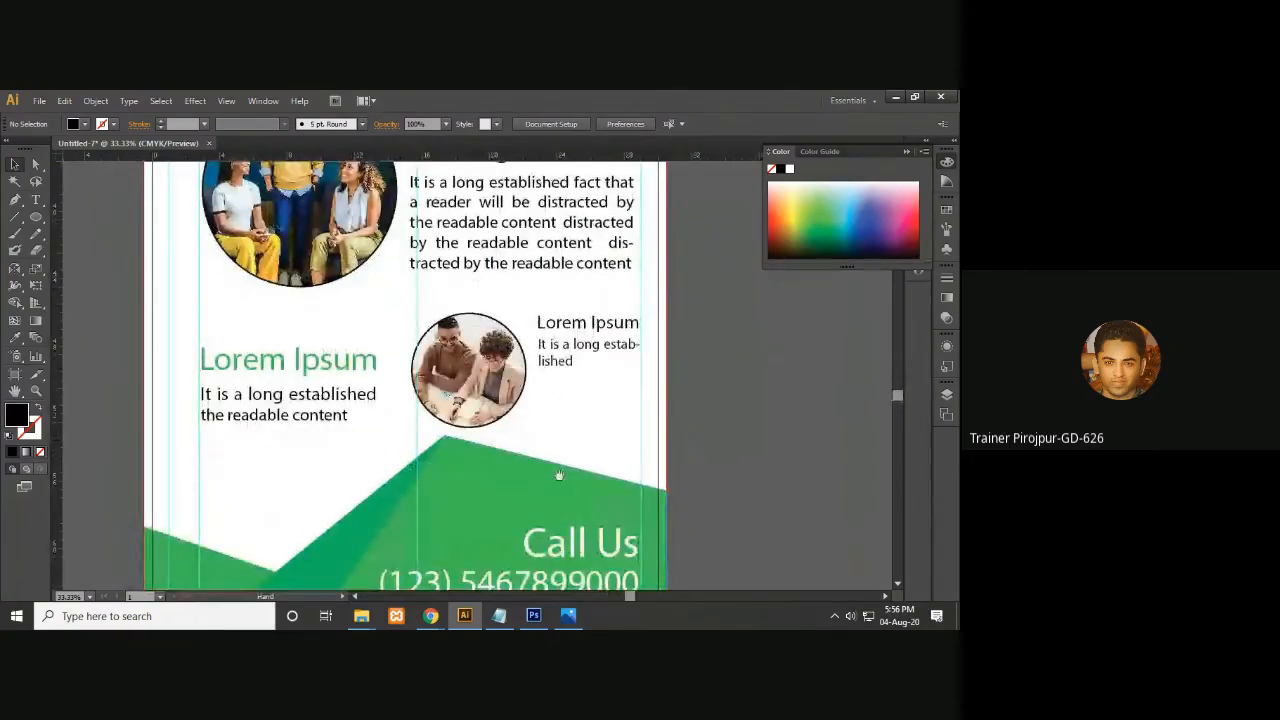
drag(622, 588, 632, 420)
click(624, 378)
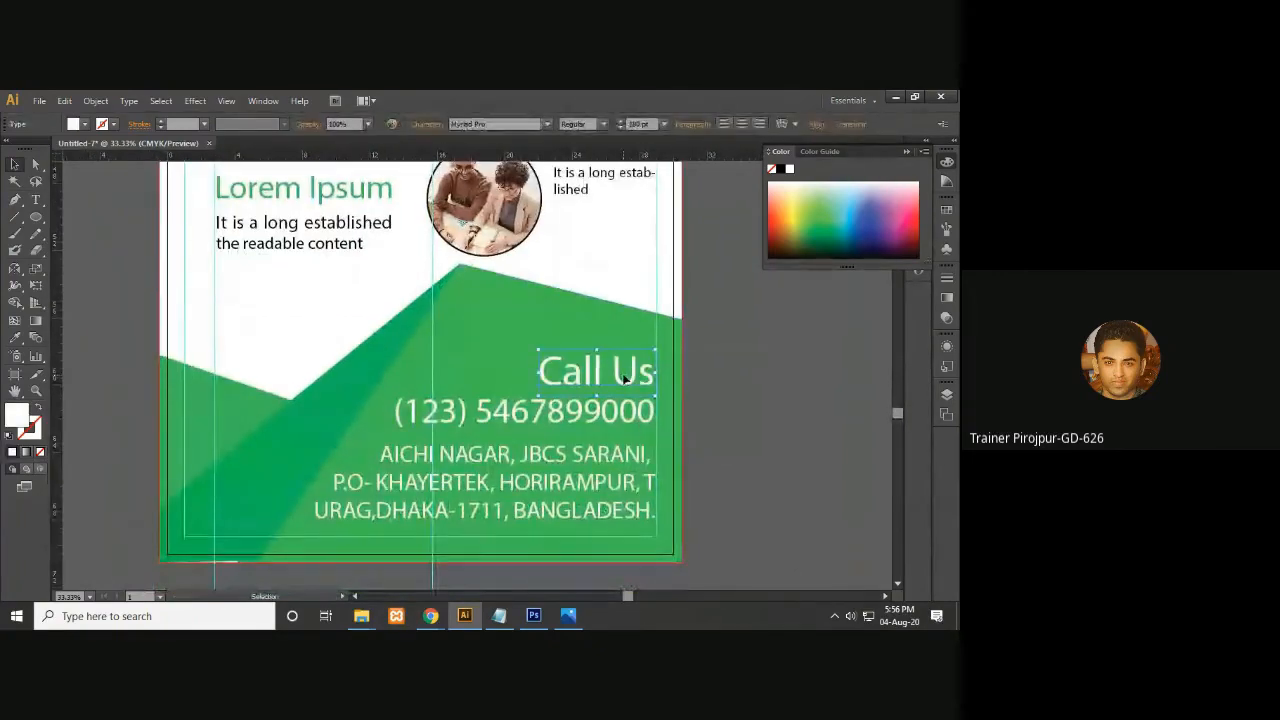
click(582, 411)
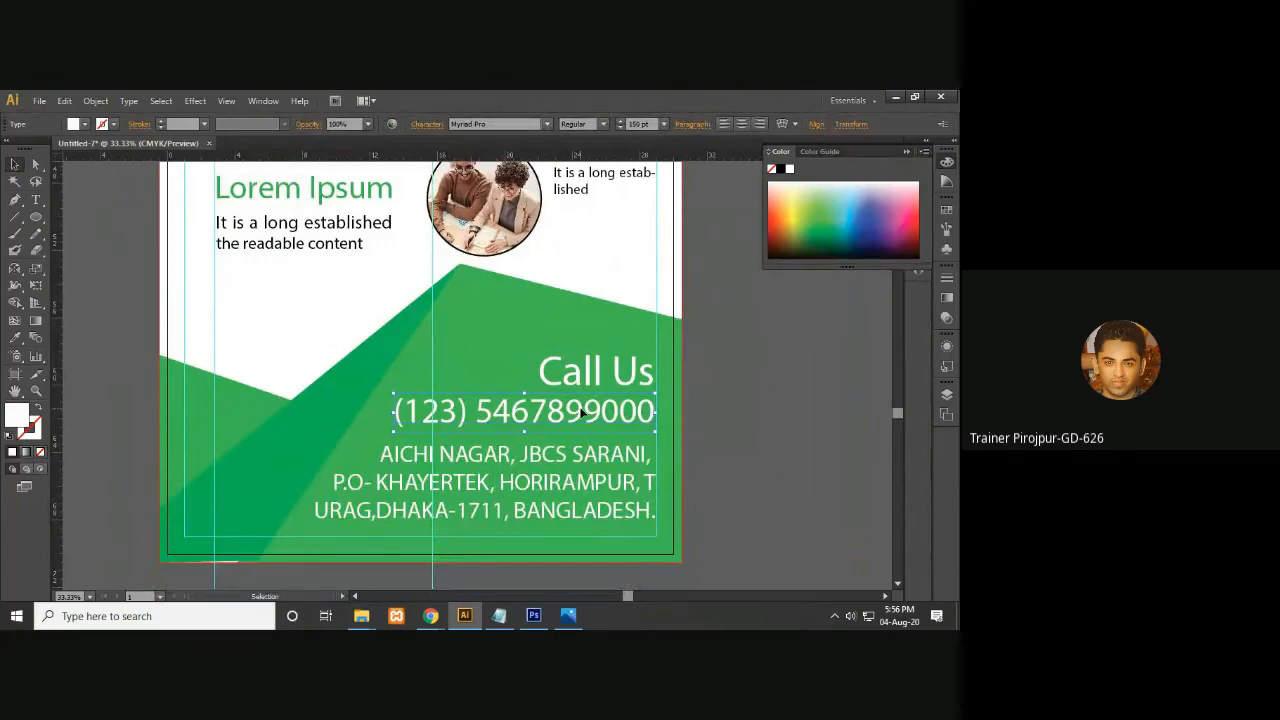
click(584, 371)
click(638, 124)
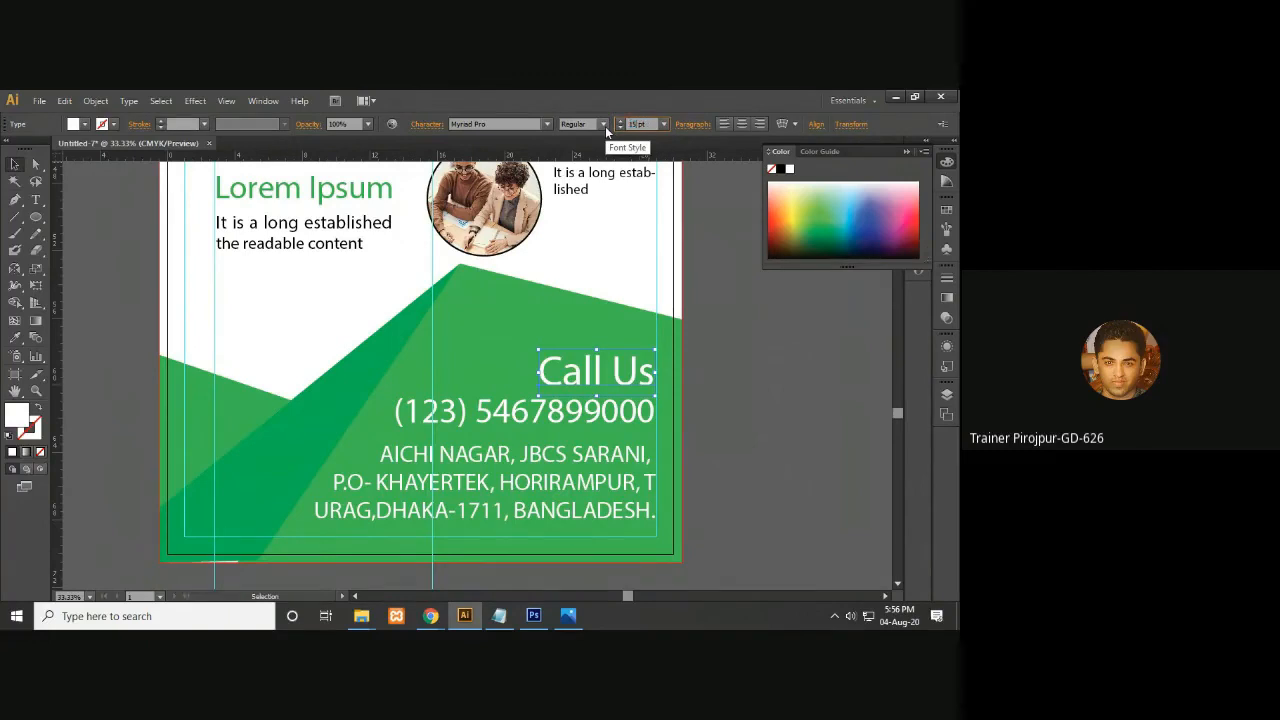
text(125)
click(587, 279)
drag(596, 381, 650, 376)
click(683, 423)
Make the phone number under "Call Us" Bold and set its font size to 130 pt
click(609, 416)
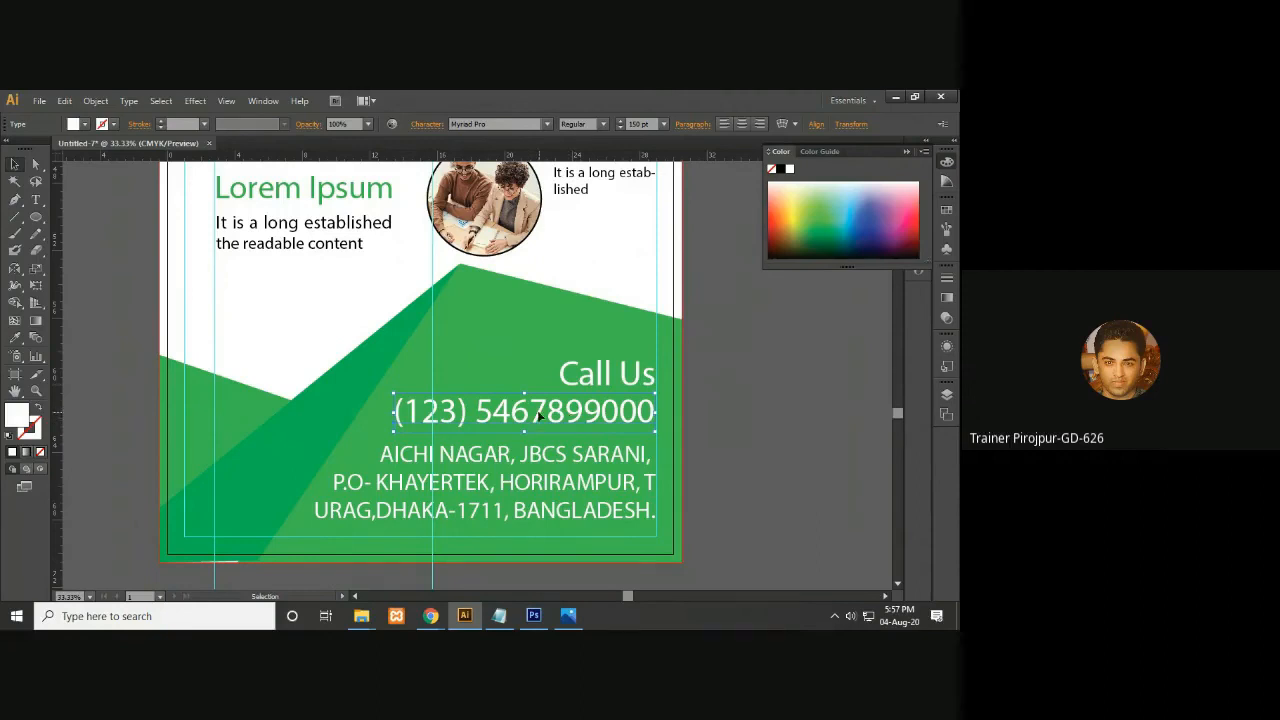
click(604, 124)
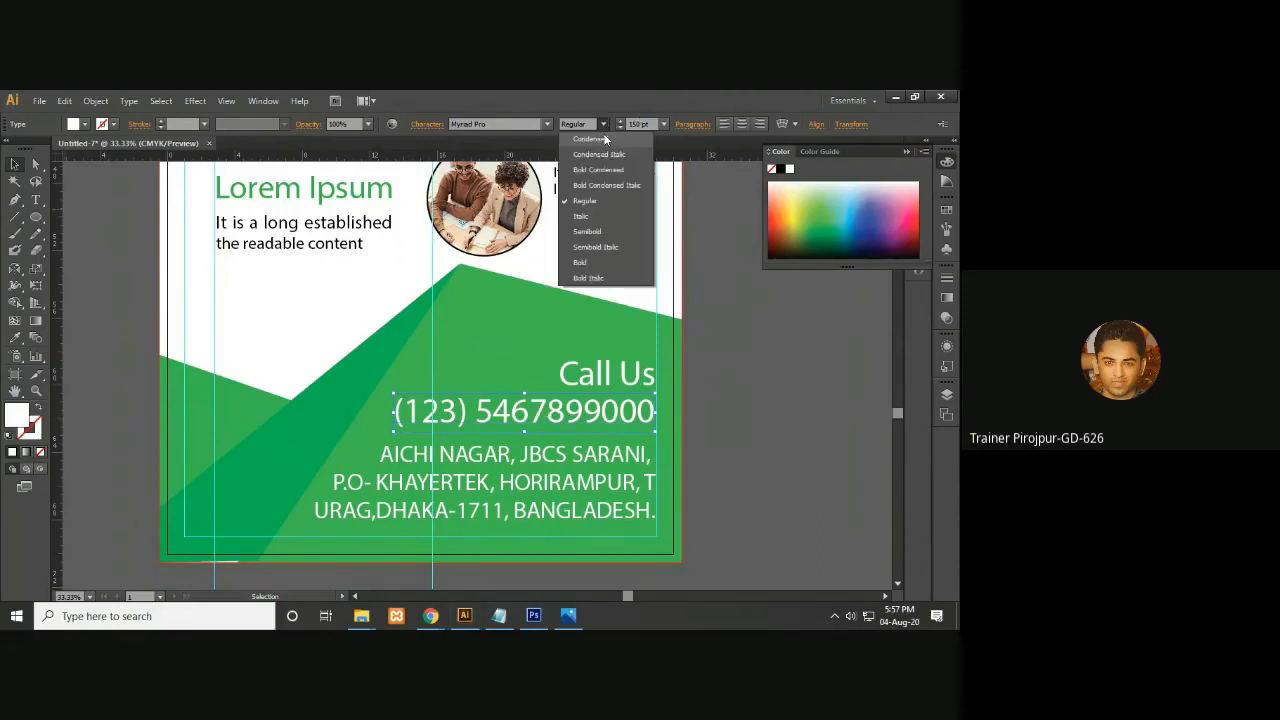
click(598, 268)
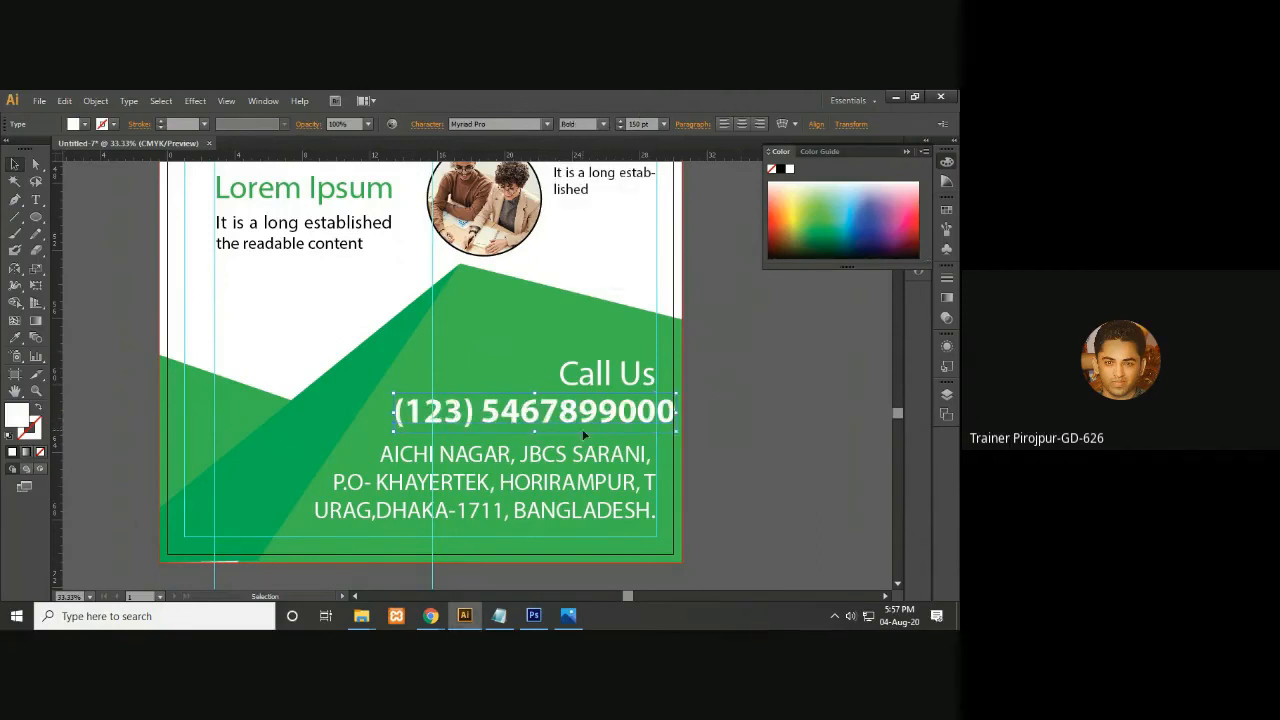
click(644, 124)
text(130pt)
click(538, 258)
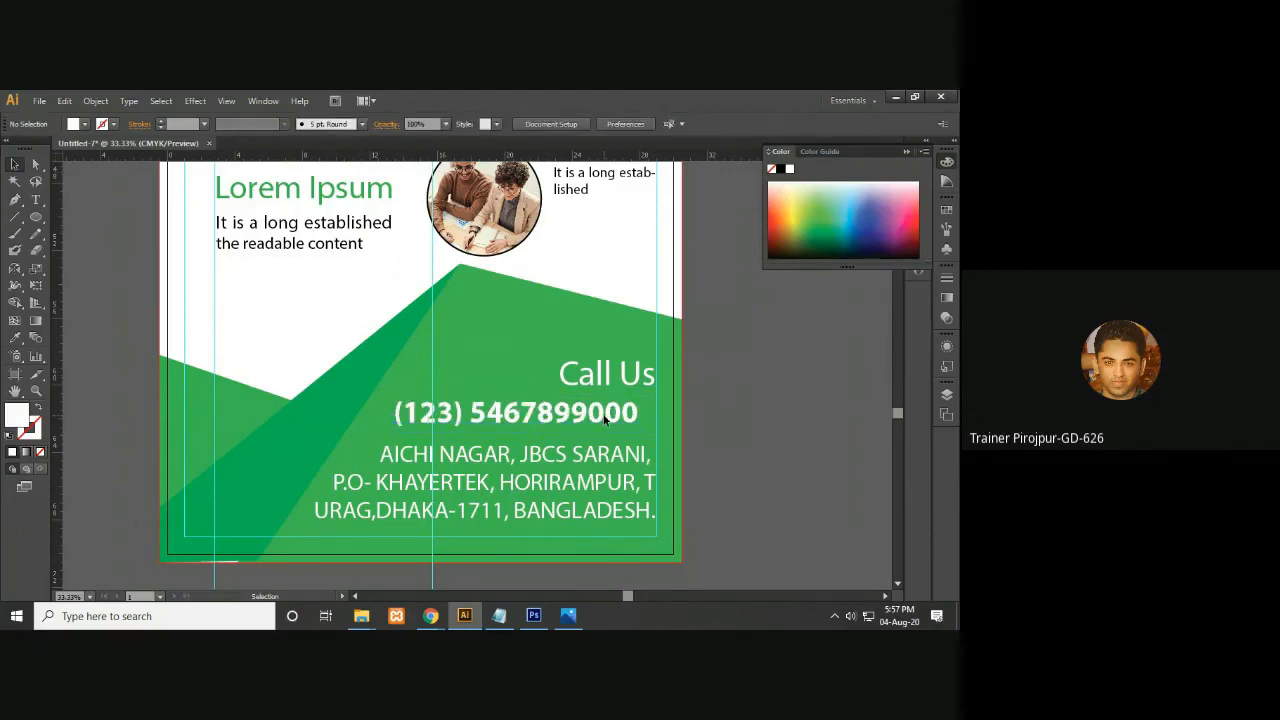
Align the phone number with the right margin guide, nudge it up closer to "Call Us", and deselect it
click(604, 418)
drag(620, 418, 638, 411)
click(772, 415)
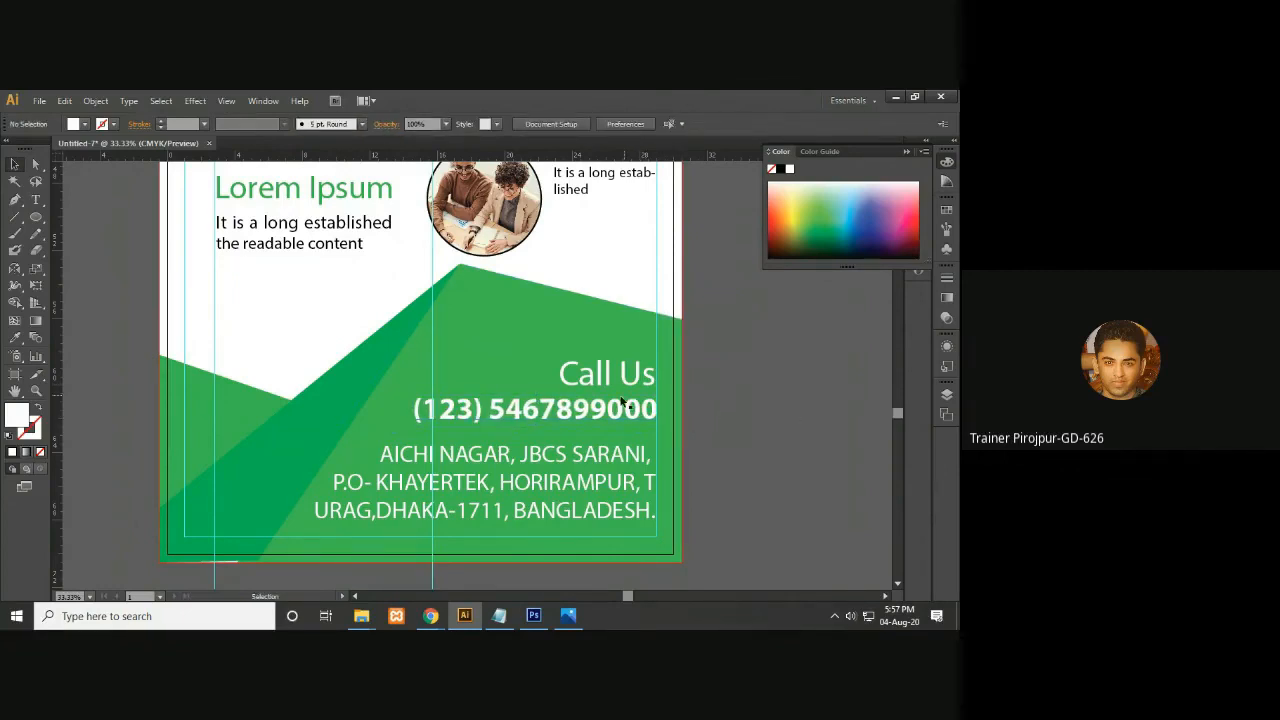
click(617, 412)
key(Up)
key(Up)
key(Up)
click(727, 404)
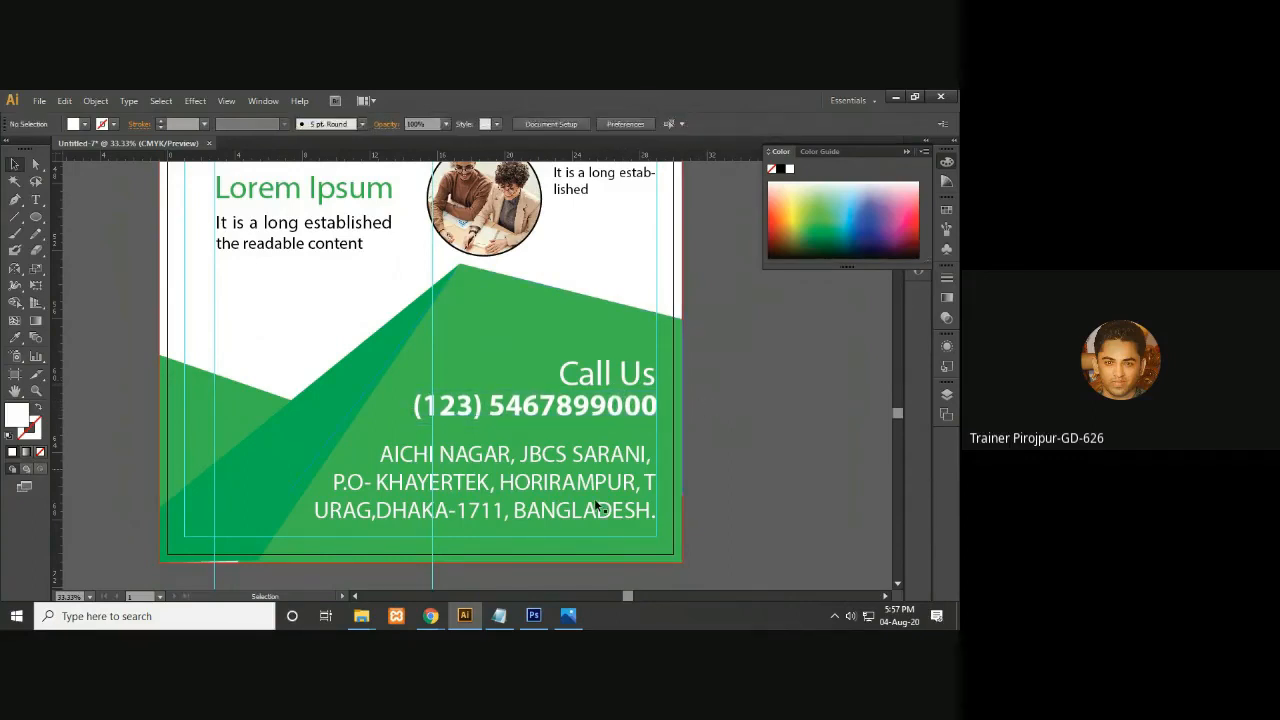
Reduce the font size of the address block below the phone number to 80 pt and deselect it
click(553, 500)
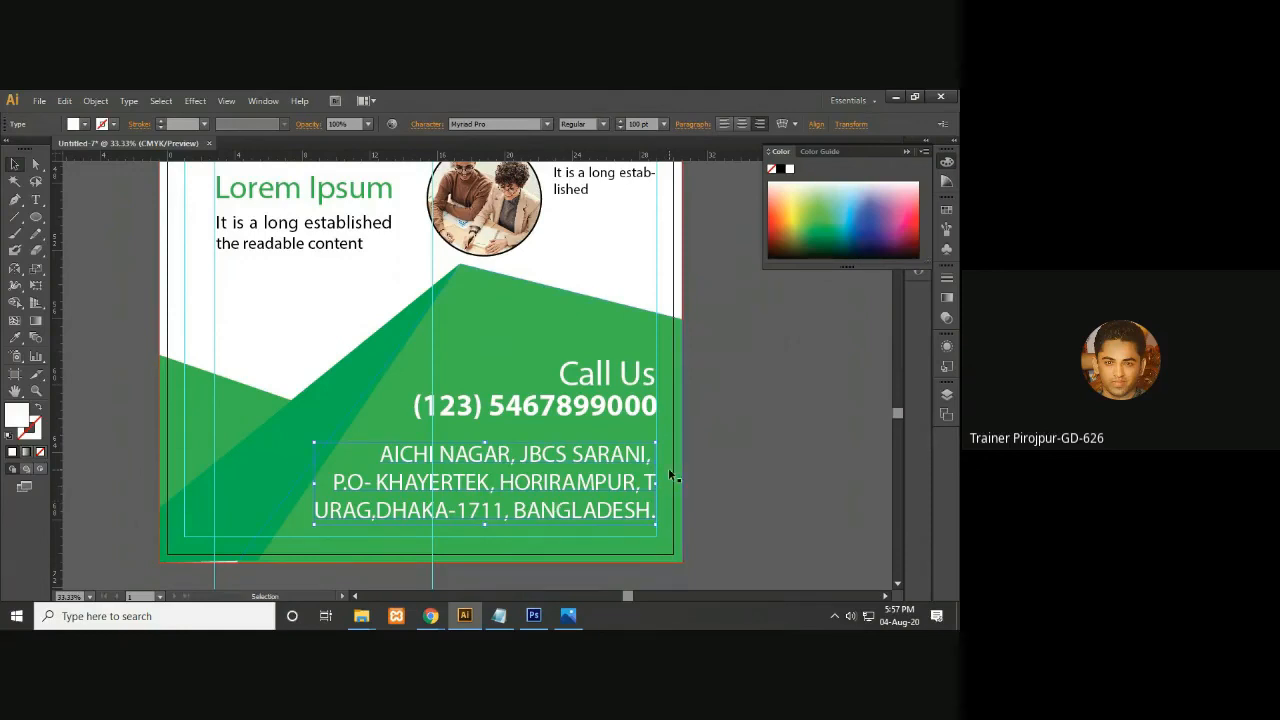
scroll(694, 420, up, 1)
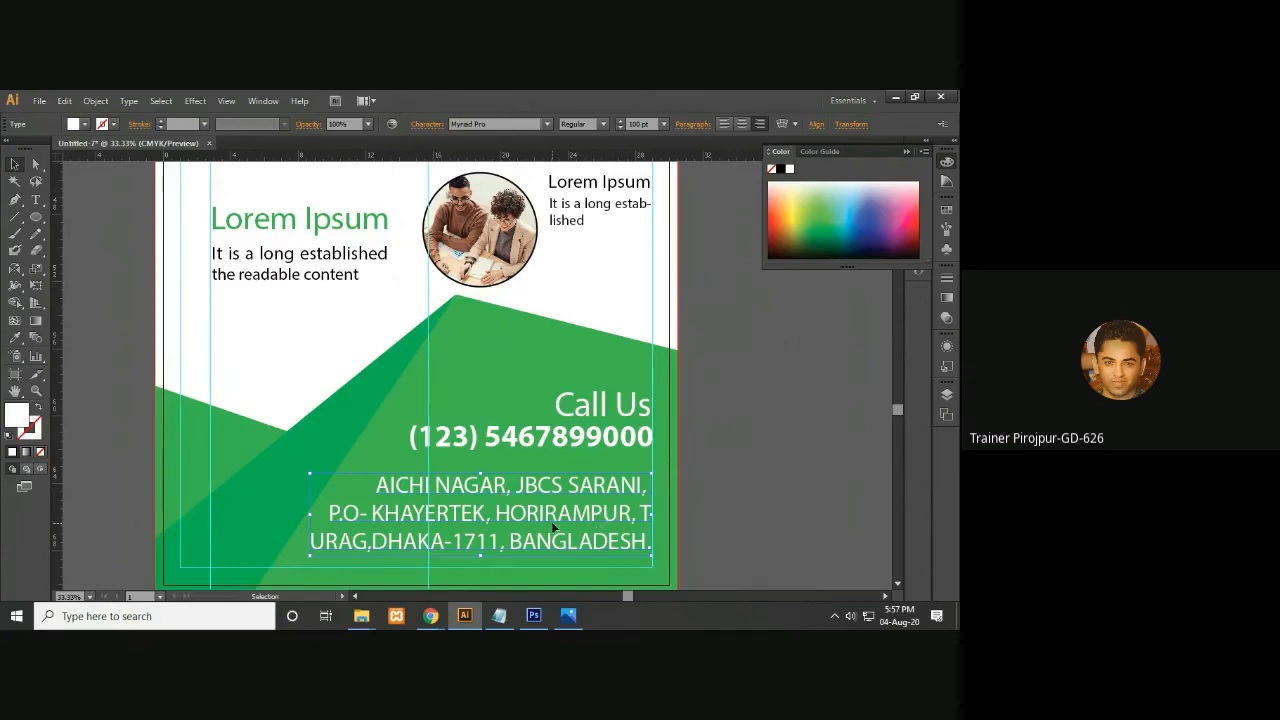
click(760, 487)
key(ctrl+minus)
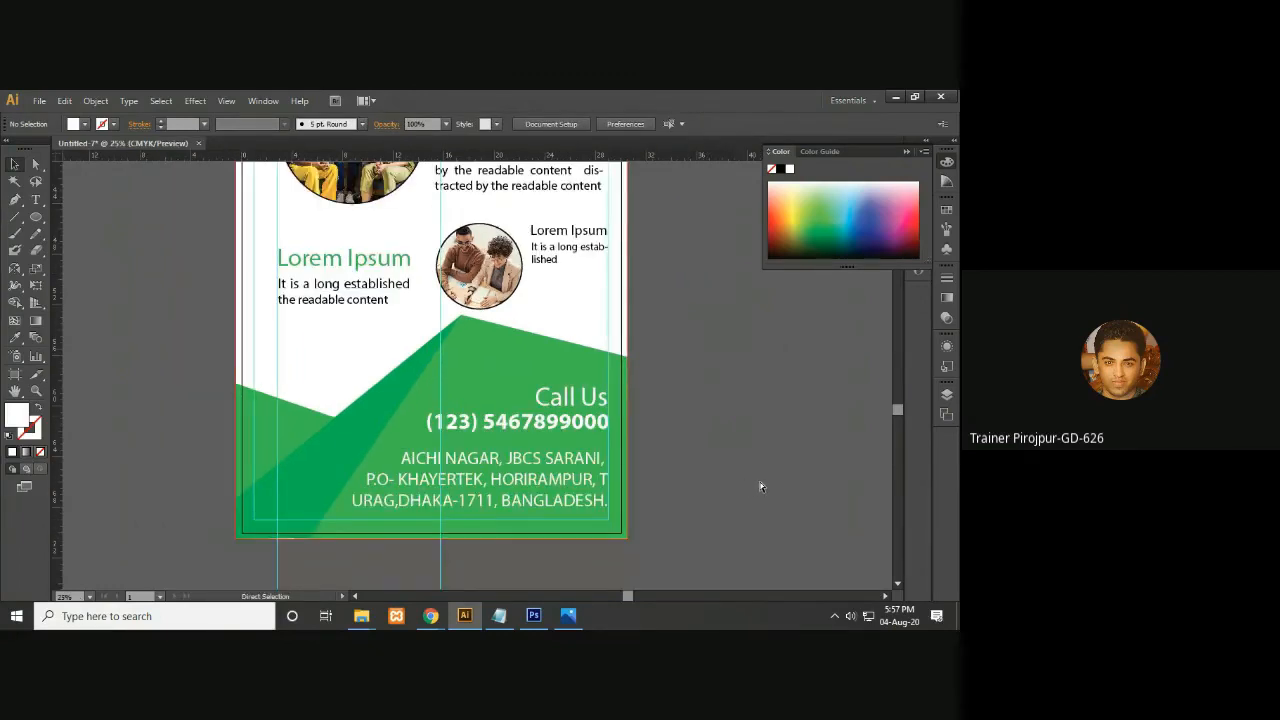
key(ctrl+minus)
scroll(760, 480, up, 1)
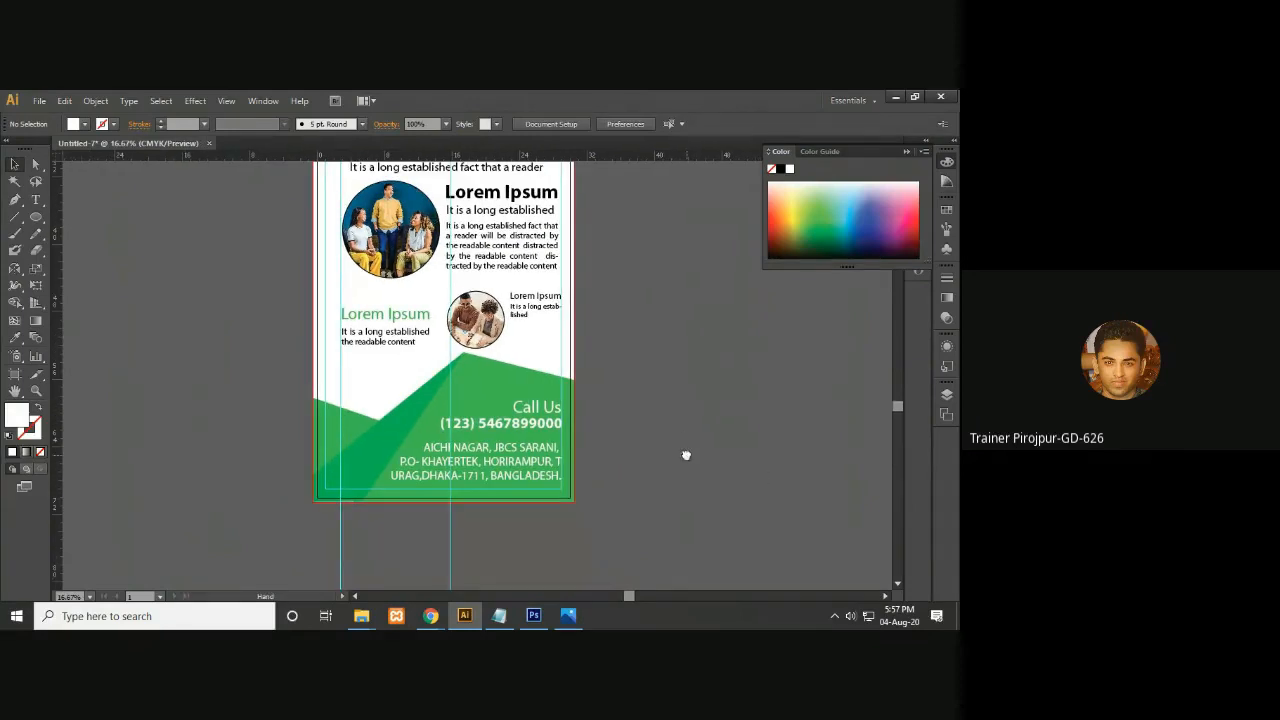
click(541, 473)
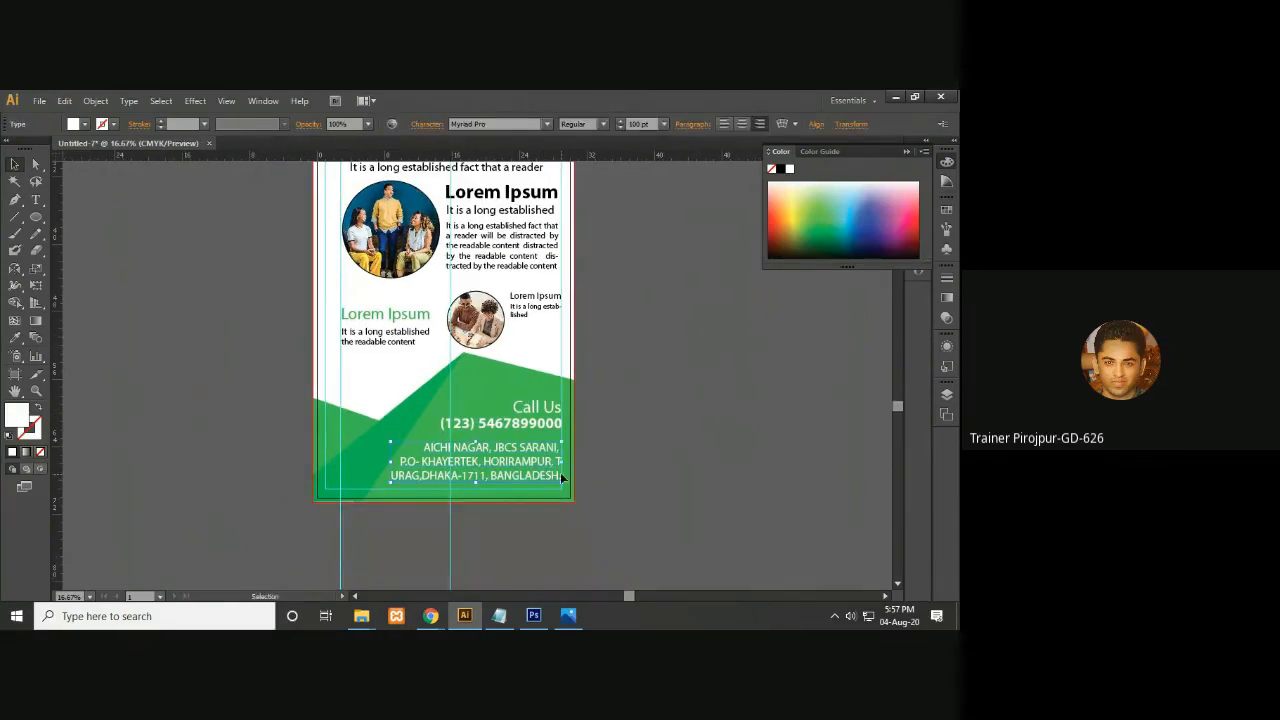
click(640, 123)
key(Down)
key(Down)
key(Down)
key(Down)
key(Down)
key(Down)
key(Down)
key(Down)
key(Down)
key(Down)
key(Down)
key(Down)
key(Down)
key(Down)
key(Down)
key(Down)
key(Down)
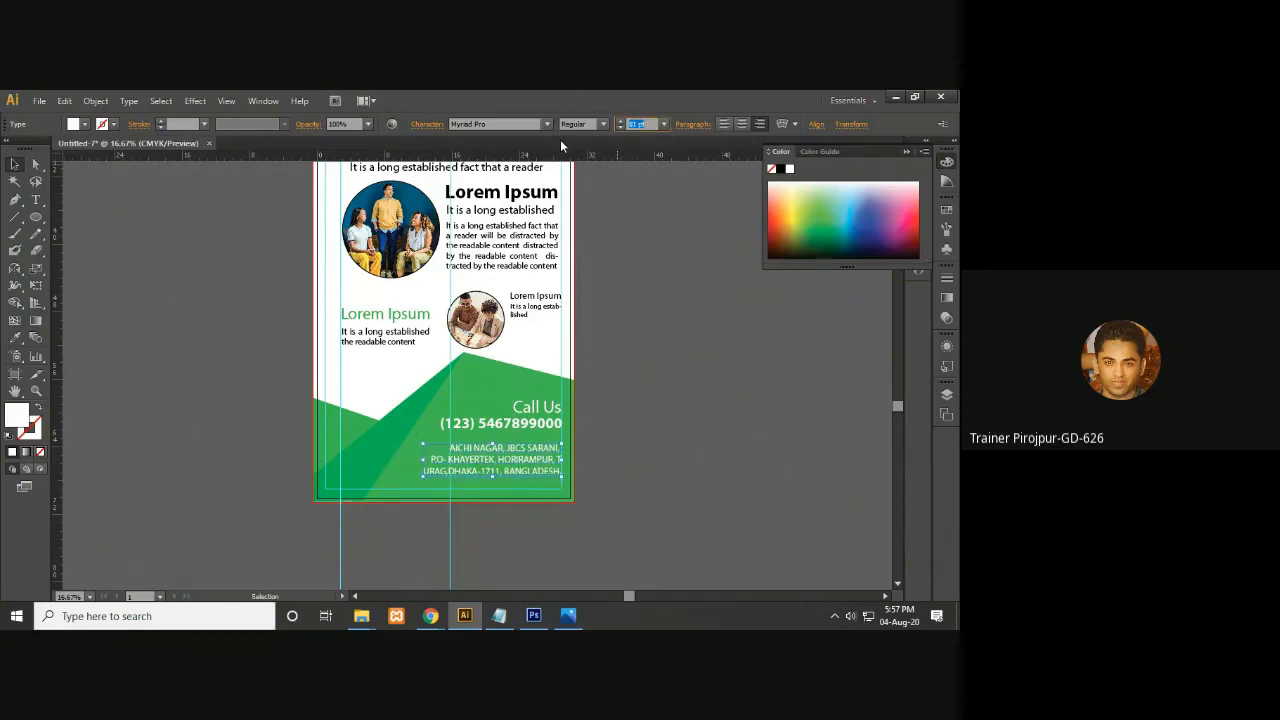
click(629, 195)
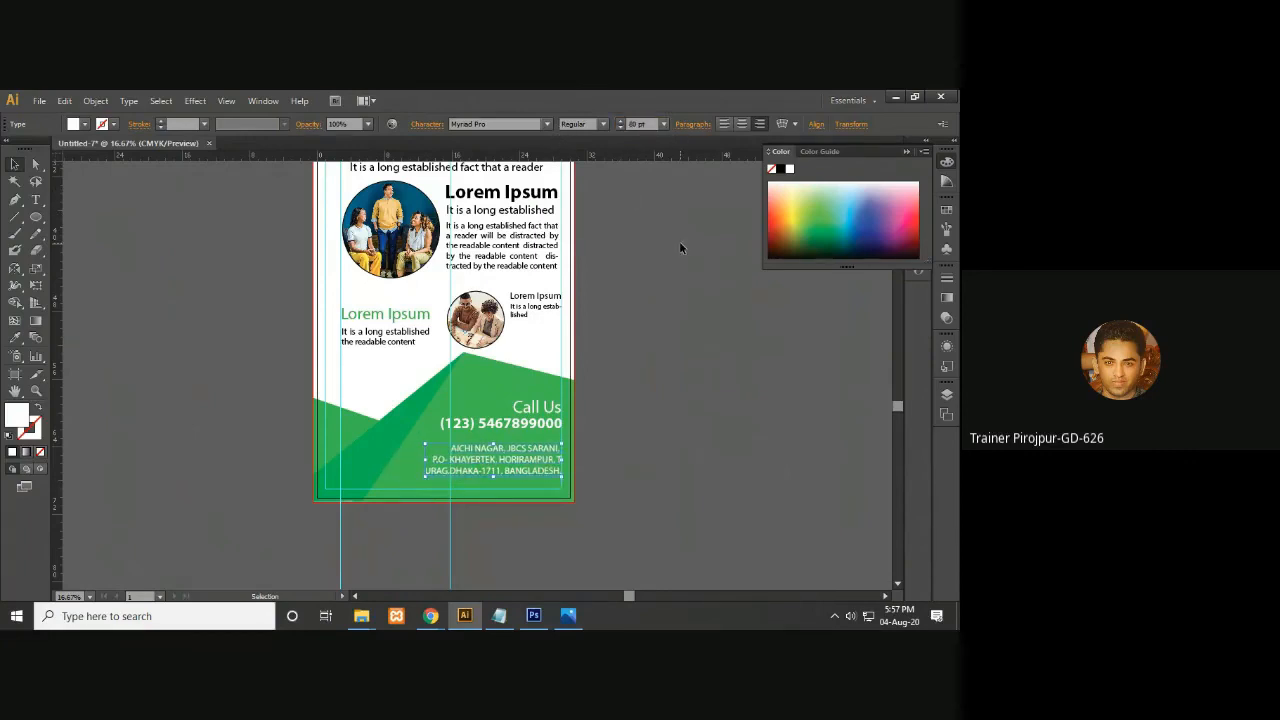
key(ctrl+equal)
key(ctrl+equal)
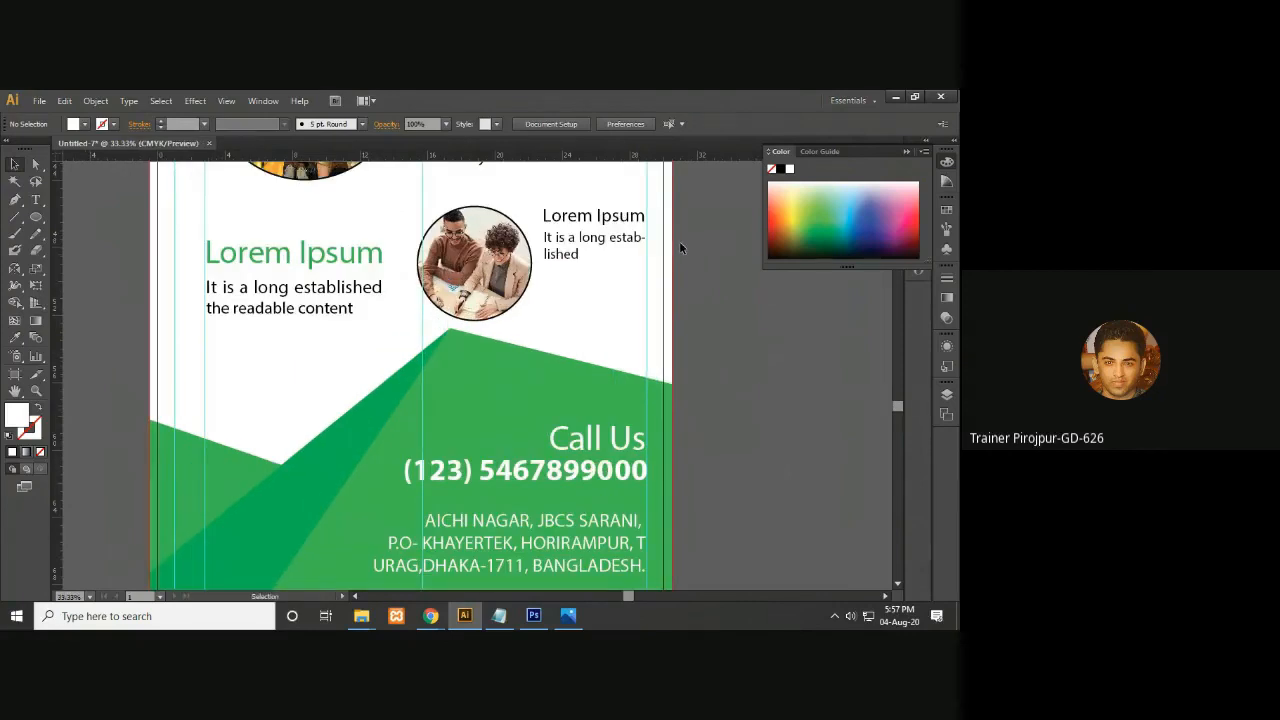
Hide the guides so the roll-up banner shows without them
drag(671, 455, 647, 425)
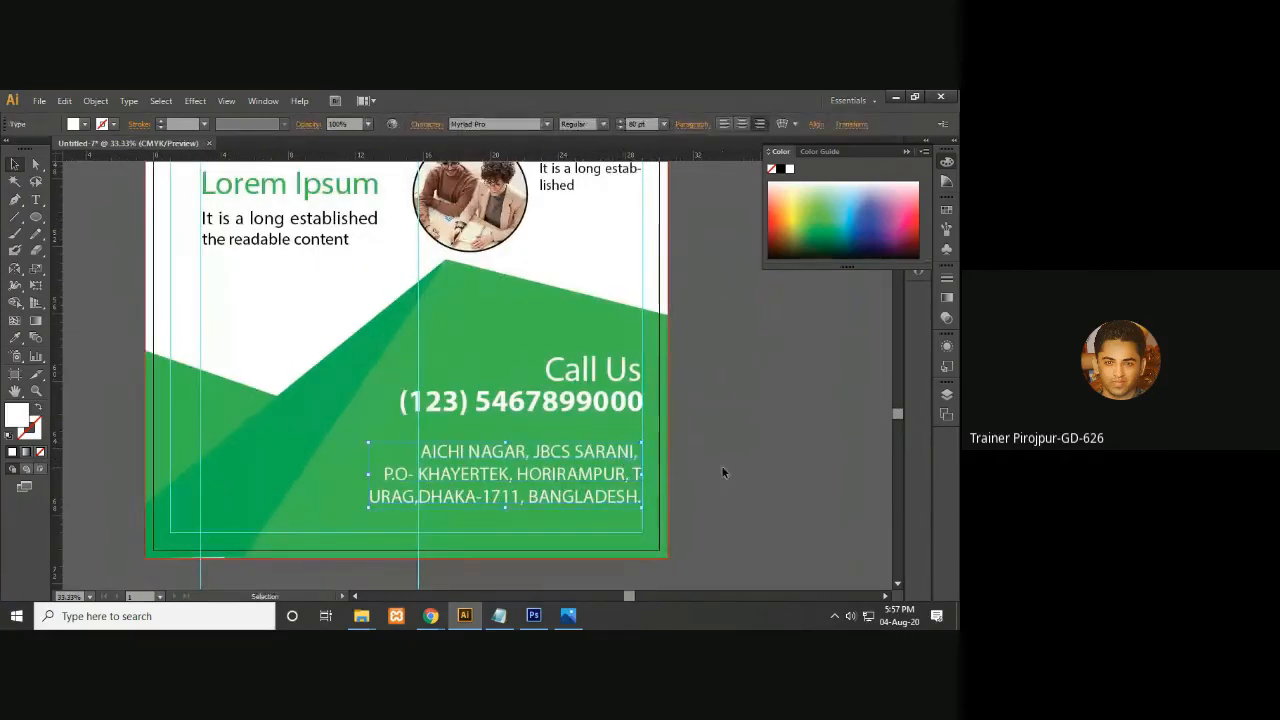
key(ctrl+minus)
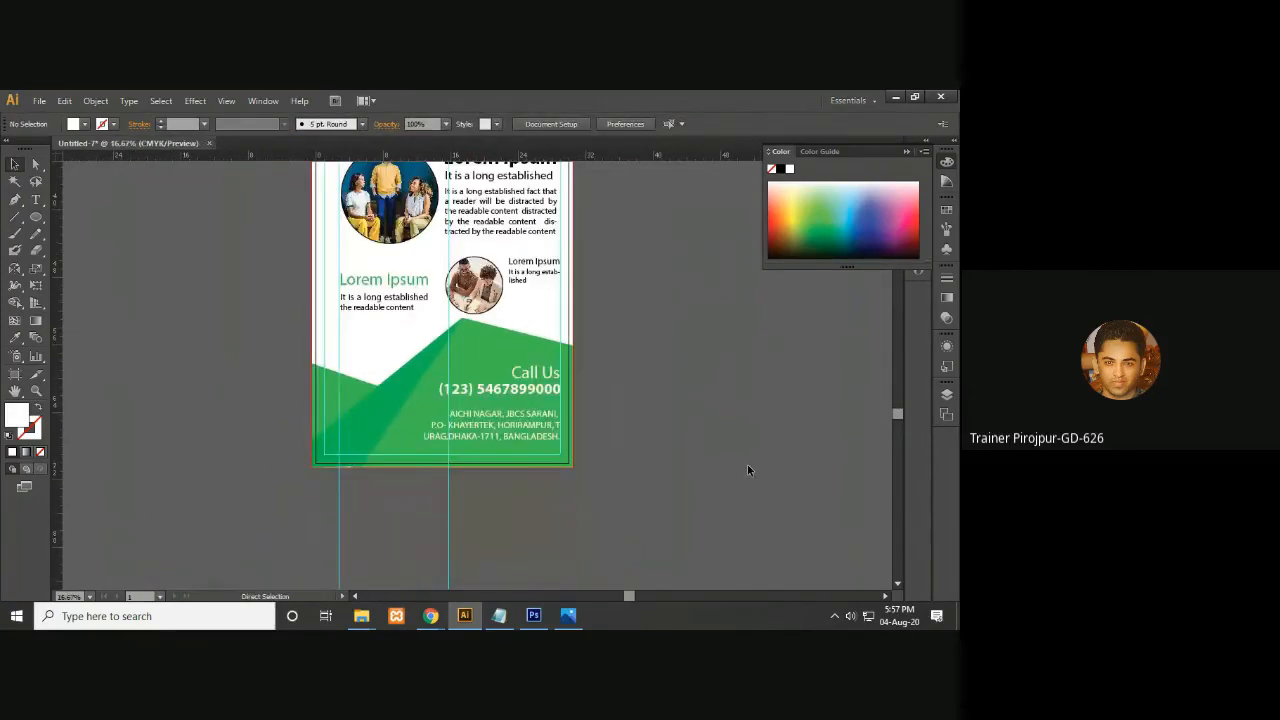
drag(747, 514, 747, 523)
scroll(747, 523, up, 5)
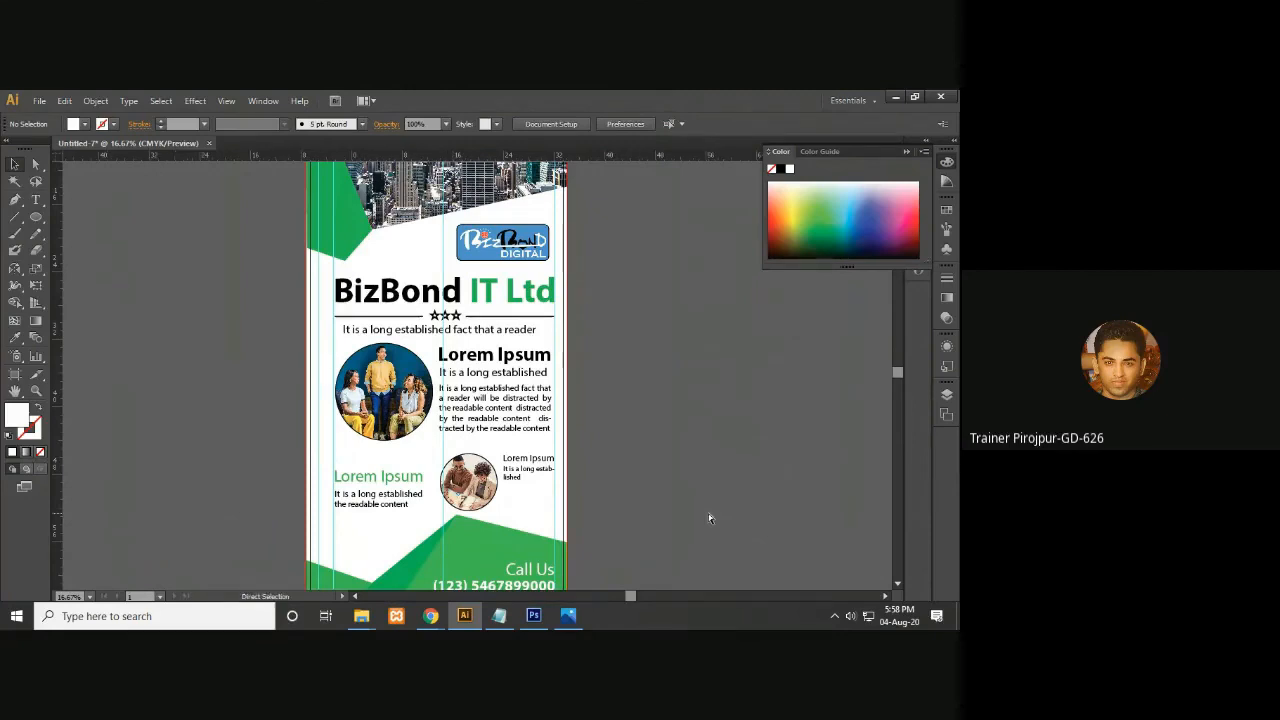
key(ctrl+minus)
drag(704, 494, 718, 441)
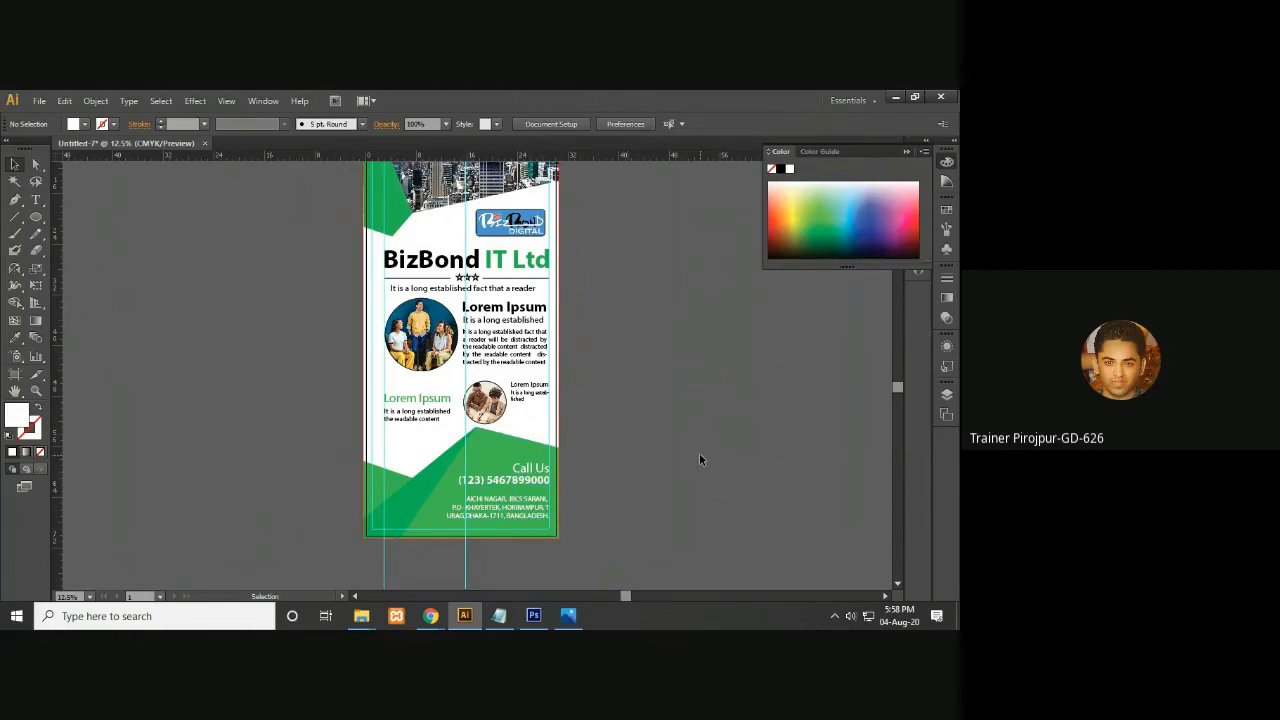
key(ctrl+minus)
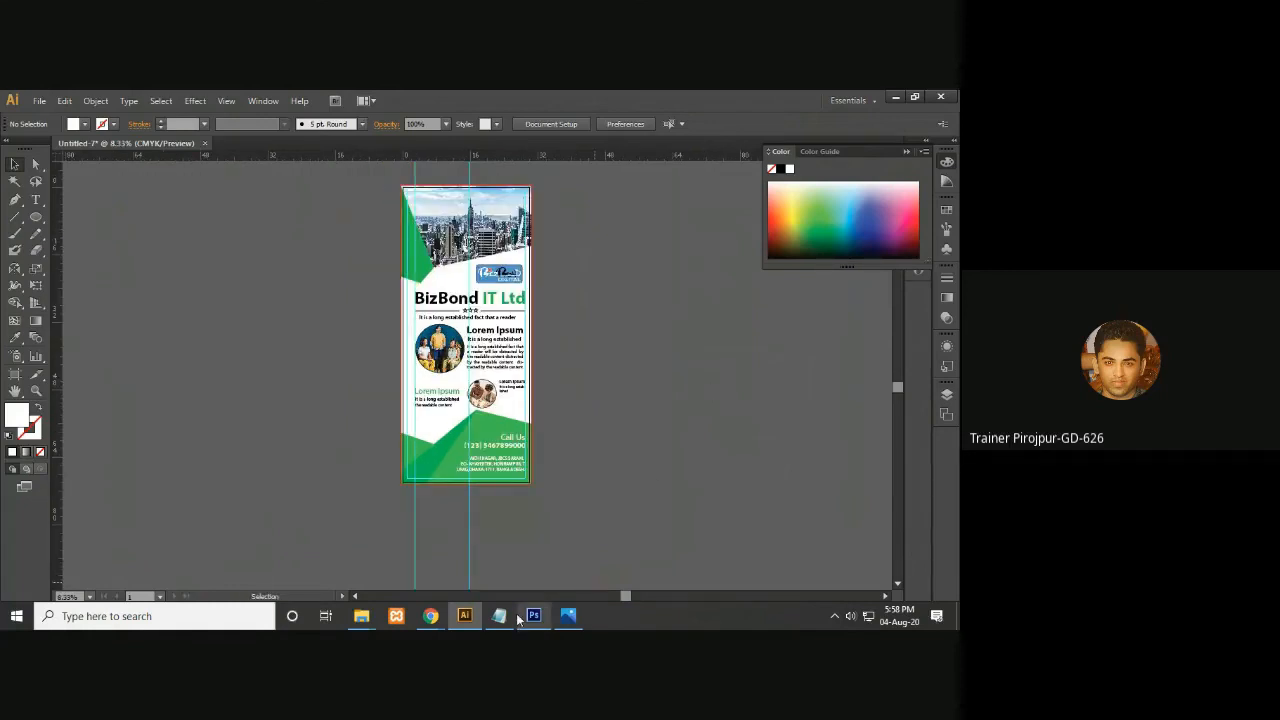
right_click(451, 431)
right_click(260, 393)
click(297, 522)
right_click(295, 412)
click(340, 521)
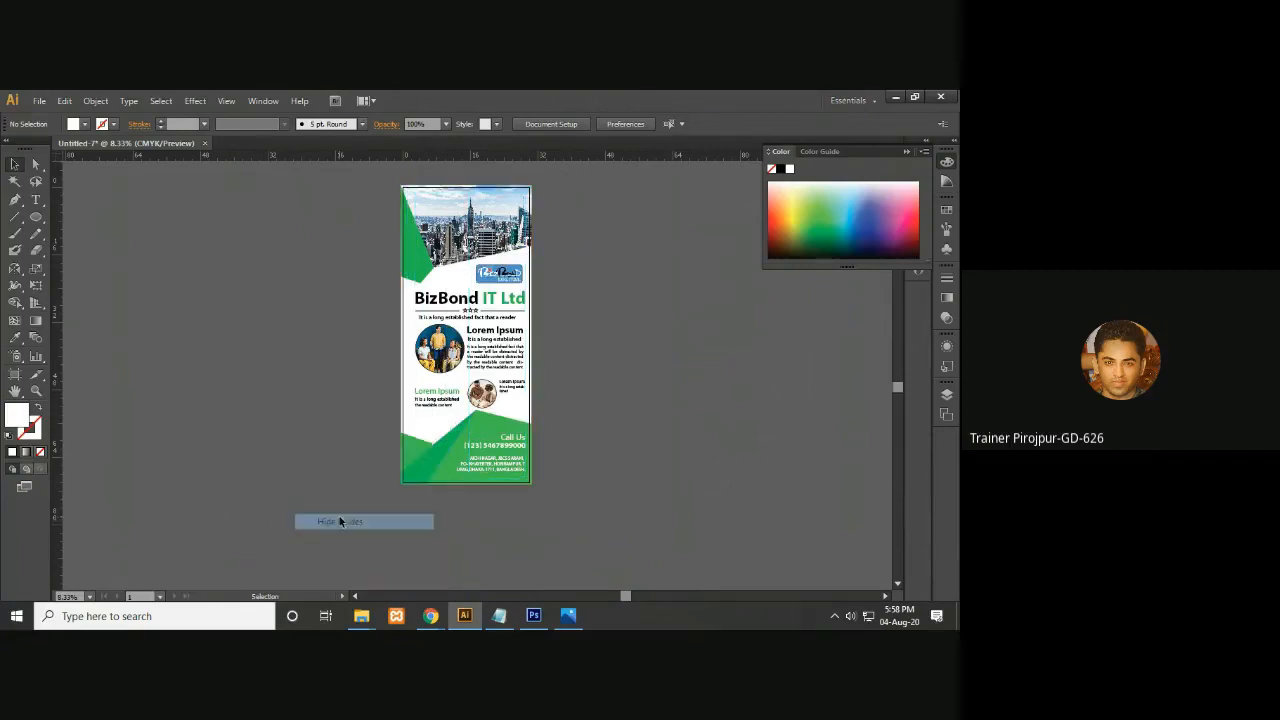
Select all the banner artwork and start a JPEG export with the Desktop as the destination folder
key(ctrl+equal)
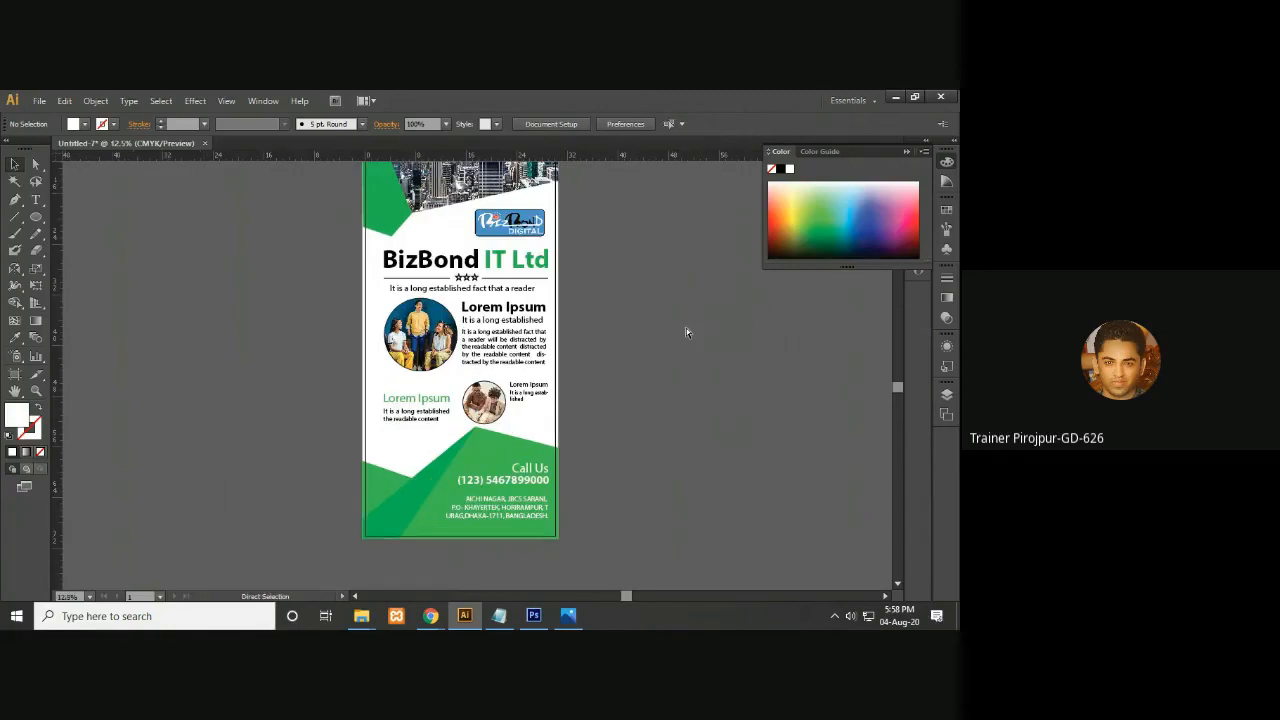
drag(680, 372, 680, 390)
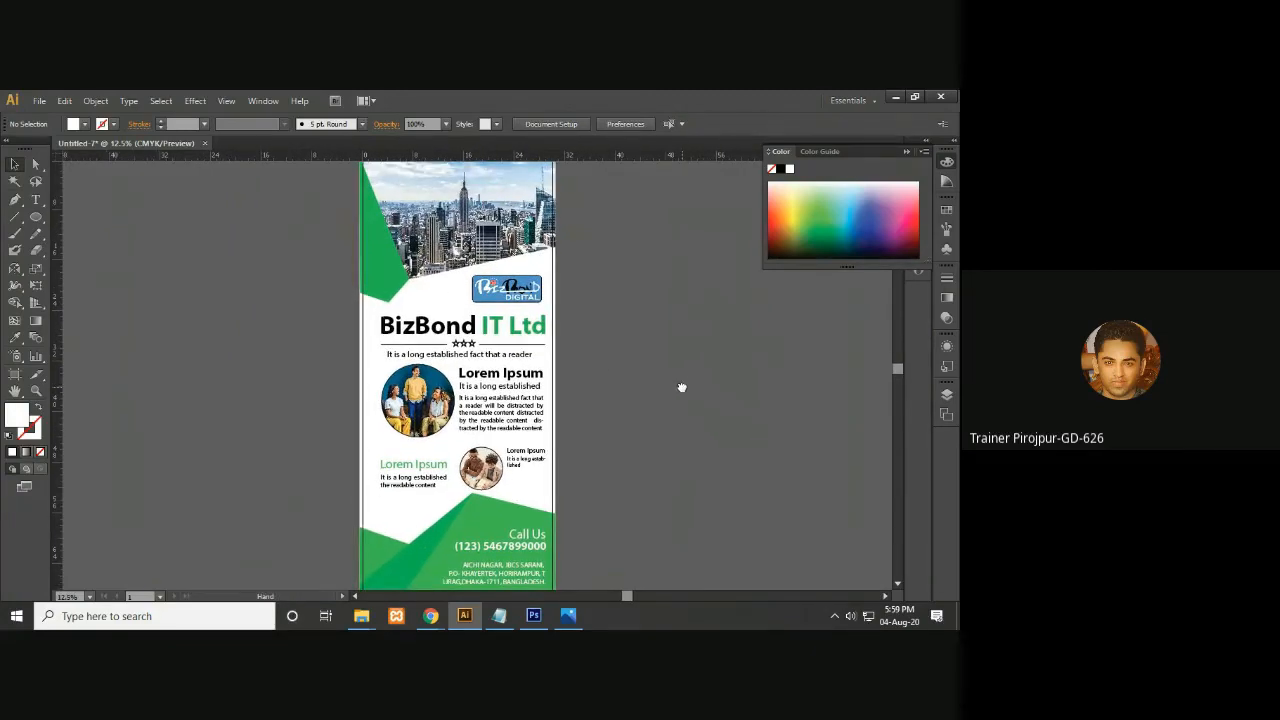
key(ctrl+minus)
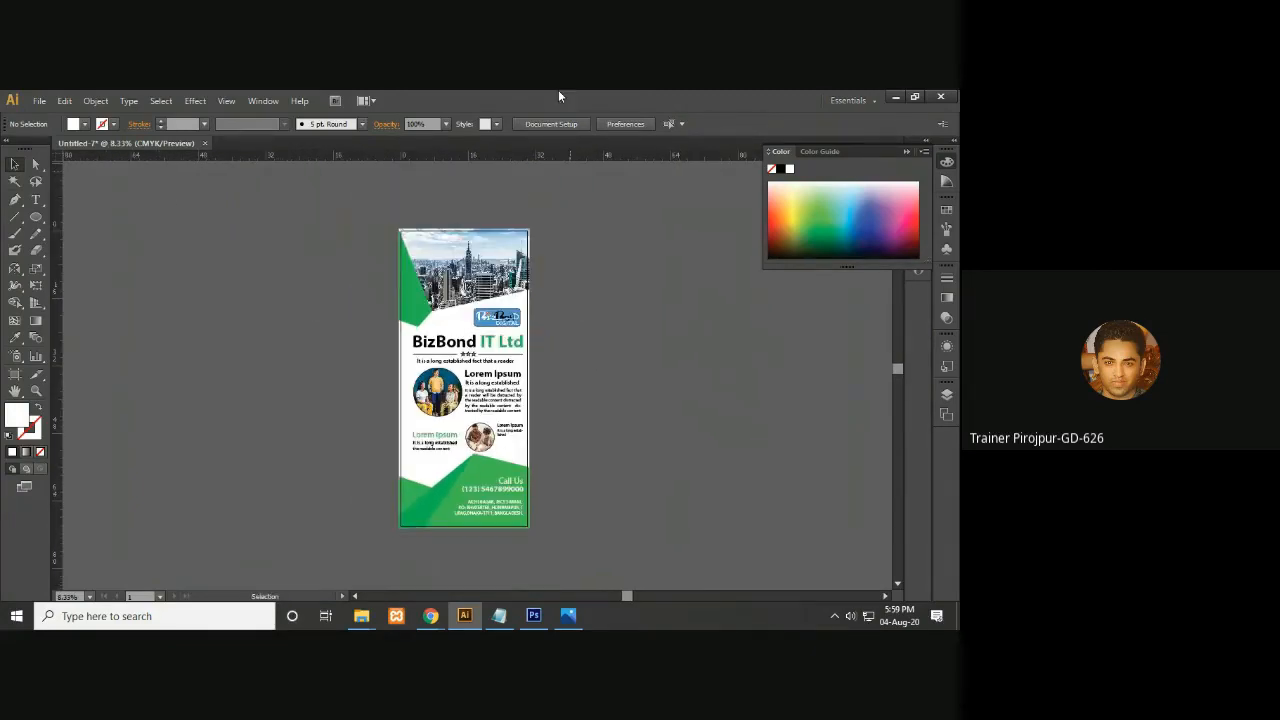
scroll(549, 575, down, 2)
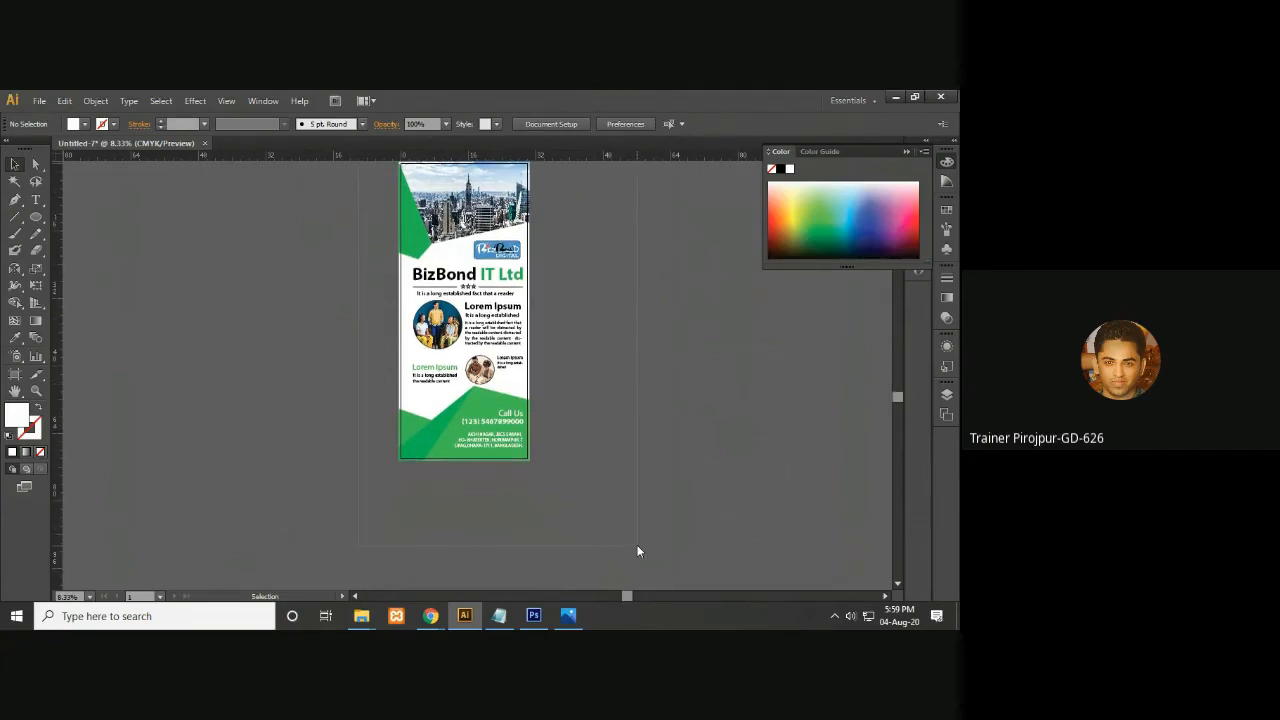
key(ctrl+a)
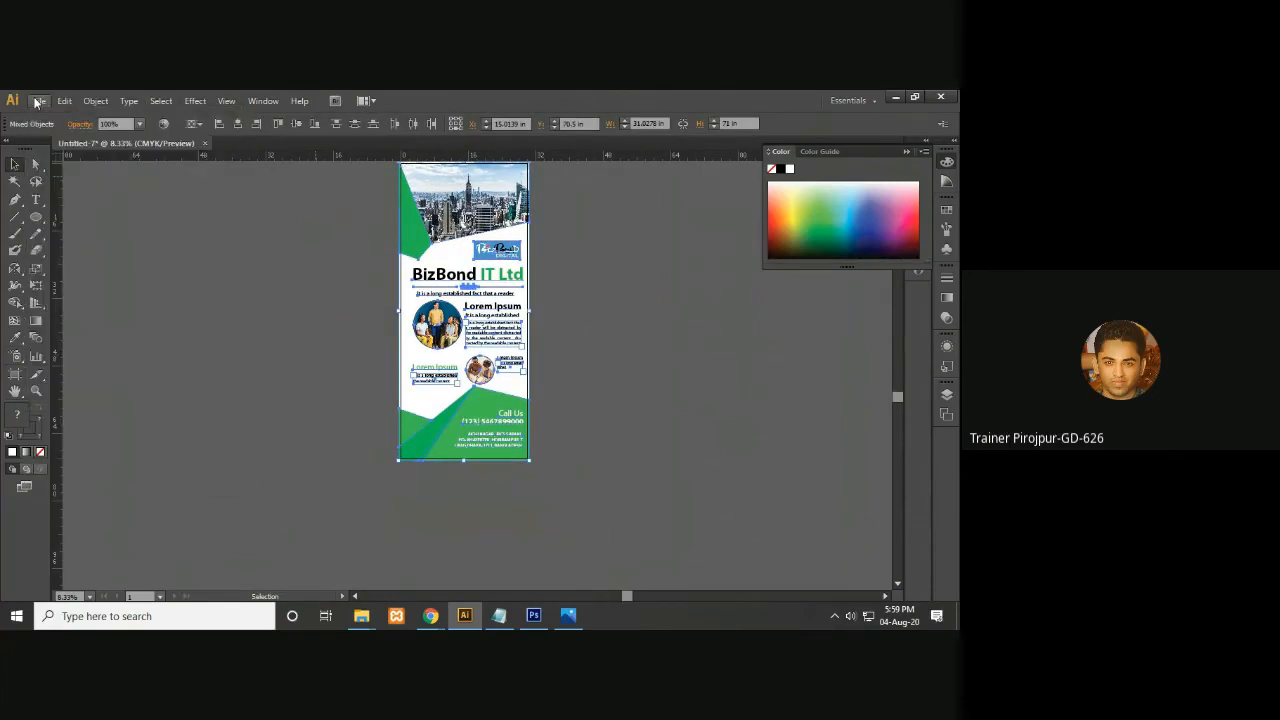
click(39, 101)
click(116, 364)
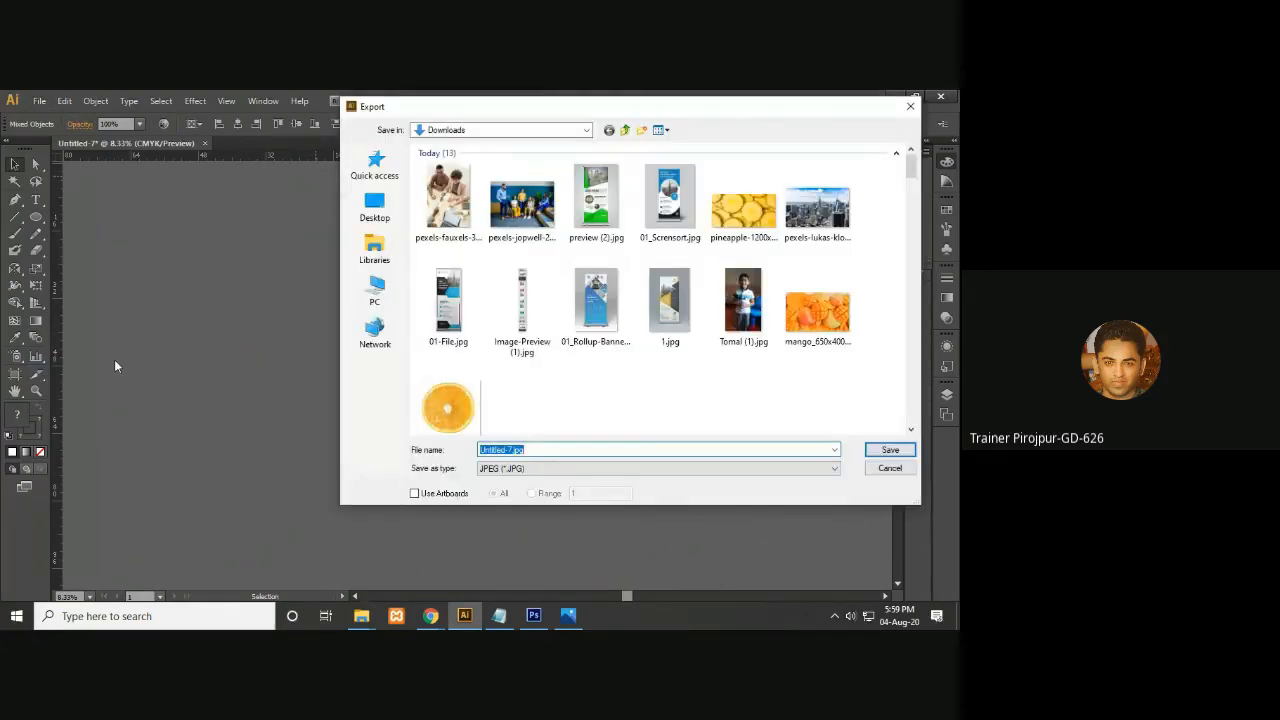
click(390, 221)
Name the export file RollUp_Banner-02.jpg
click(507, 449)
drag(507, 449, 394, 444)
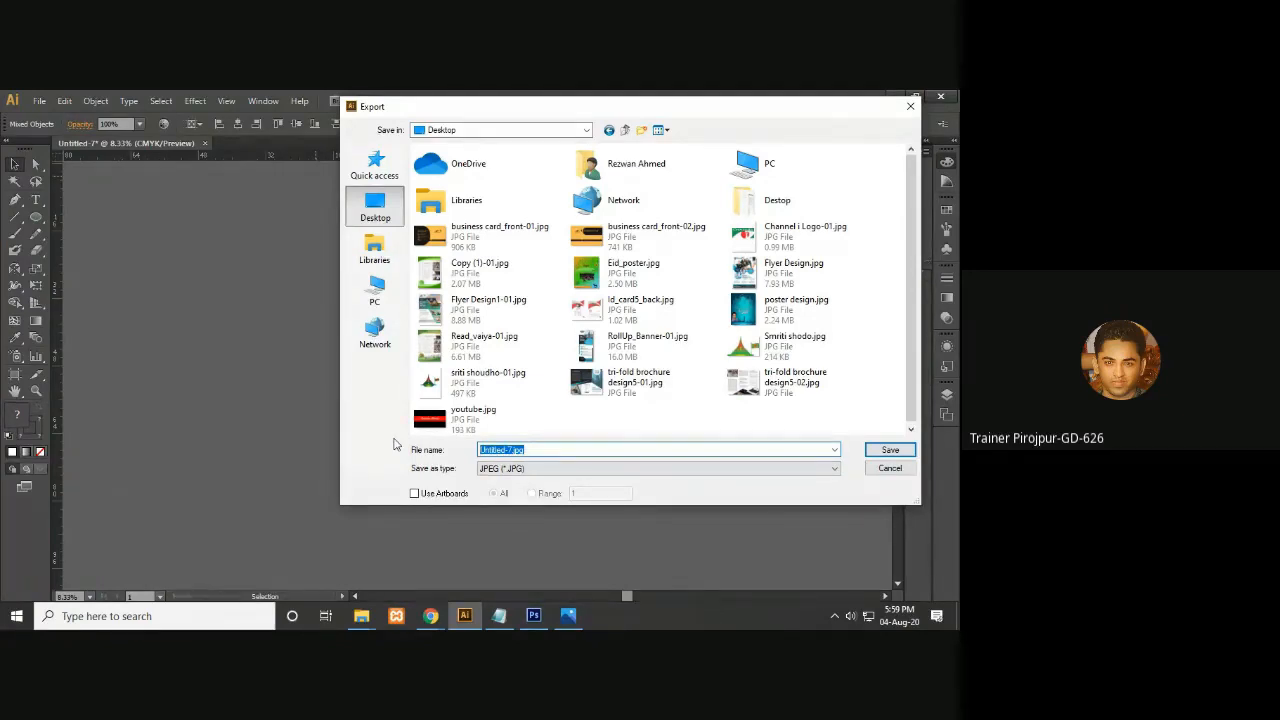
text(Ro)
key(Down)
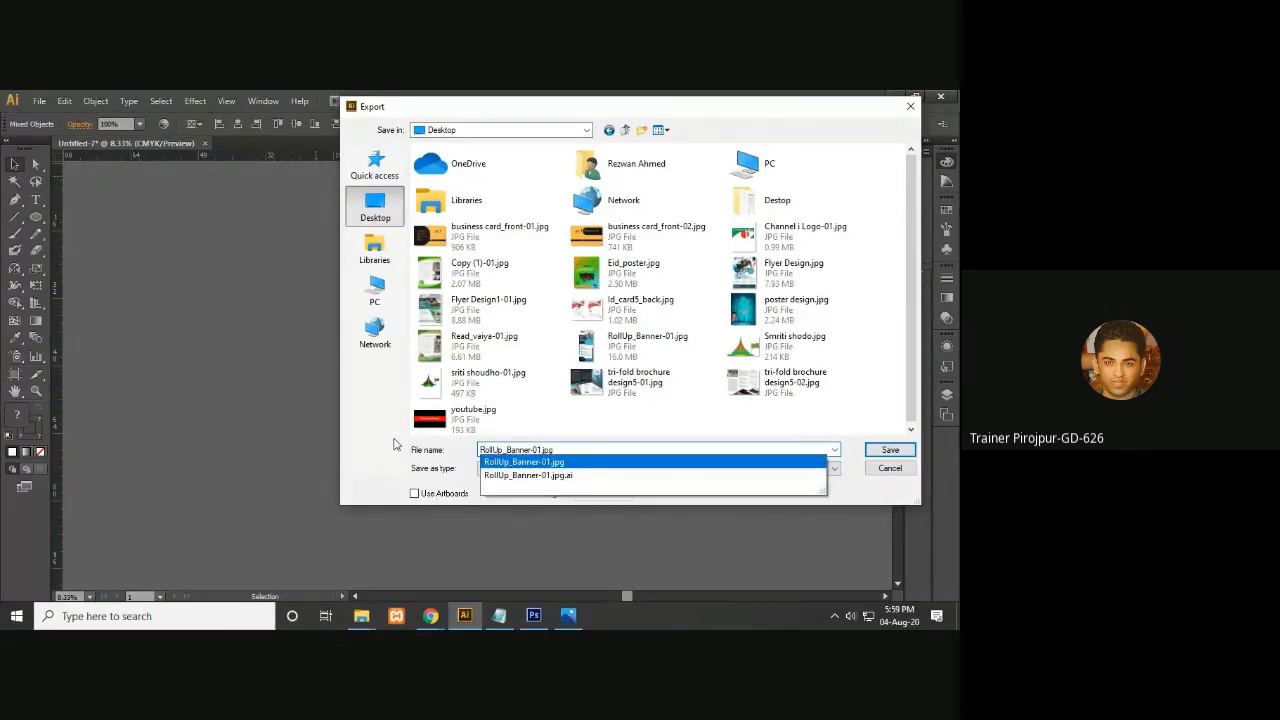
key(Left)
key(Left)
key(Left)
key(Left)
key(BackSpace)
text(2)
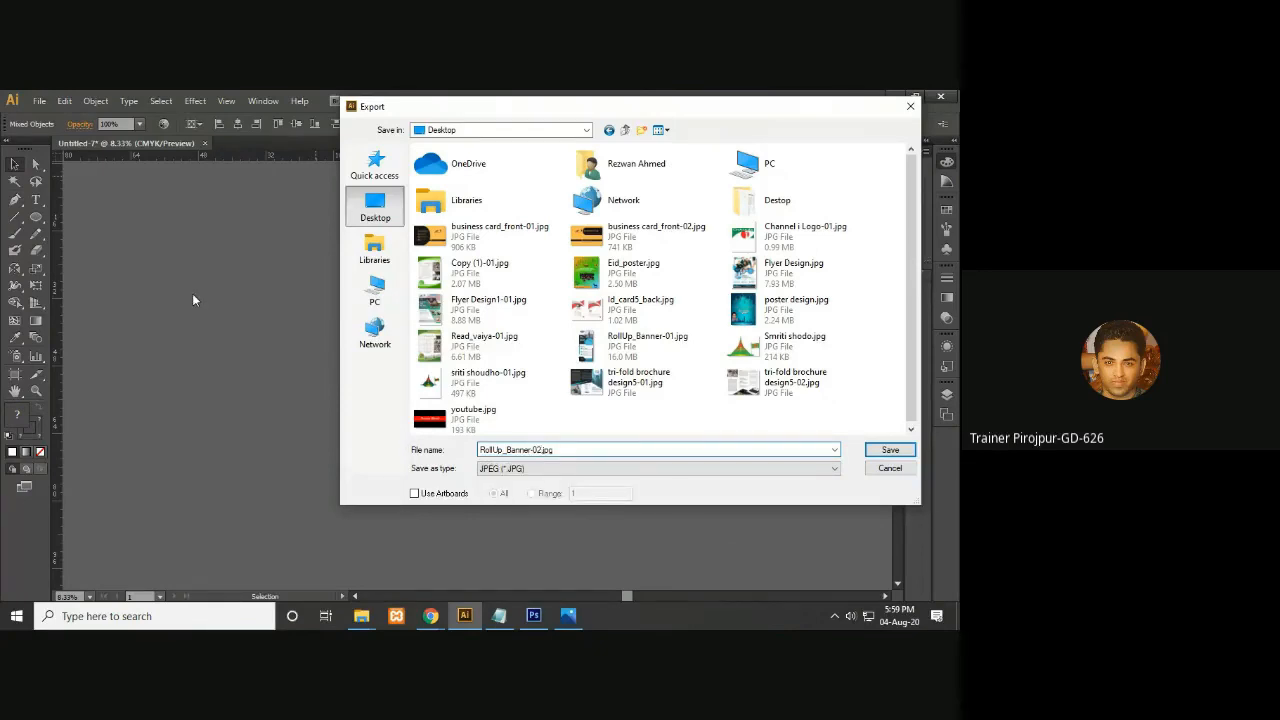
Export all artboards as JPEG with the CMYK color model, maximum quality 10 and medium 150 ppi resolution
click(417, 494)
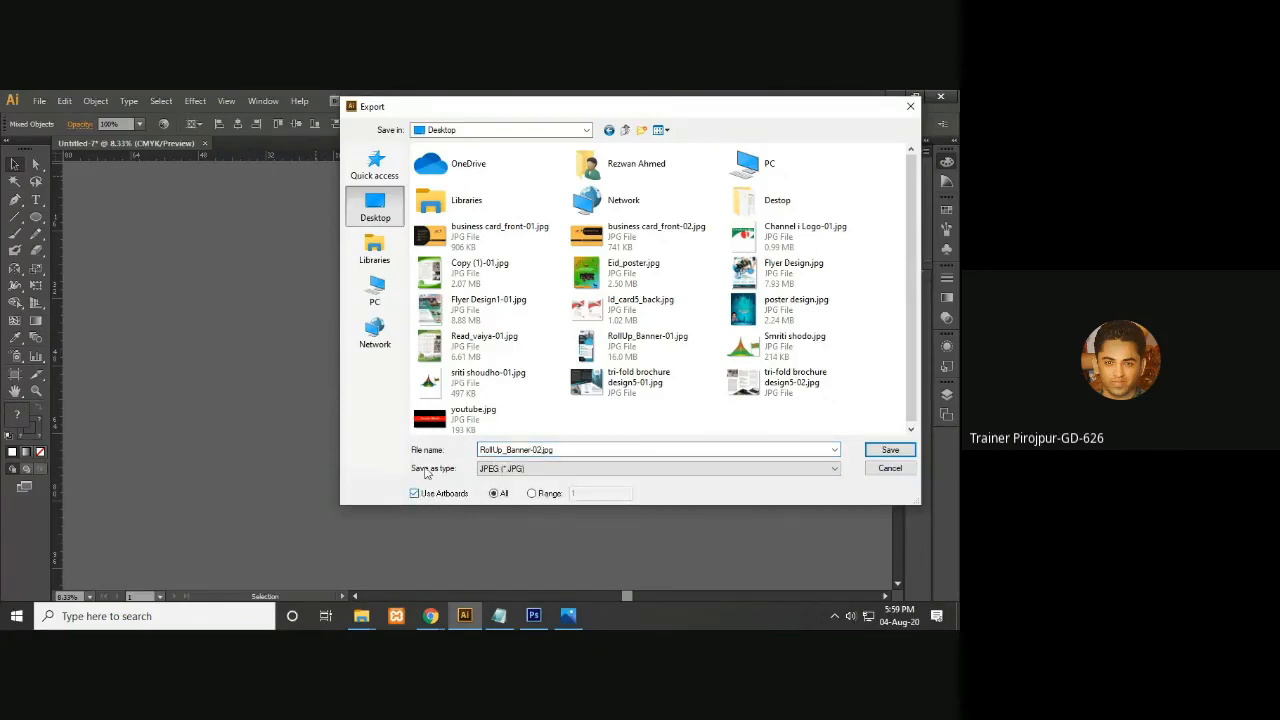
click(889, 450)
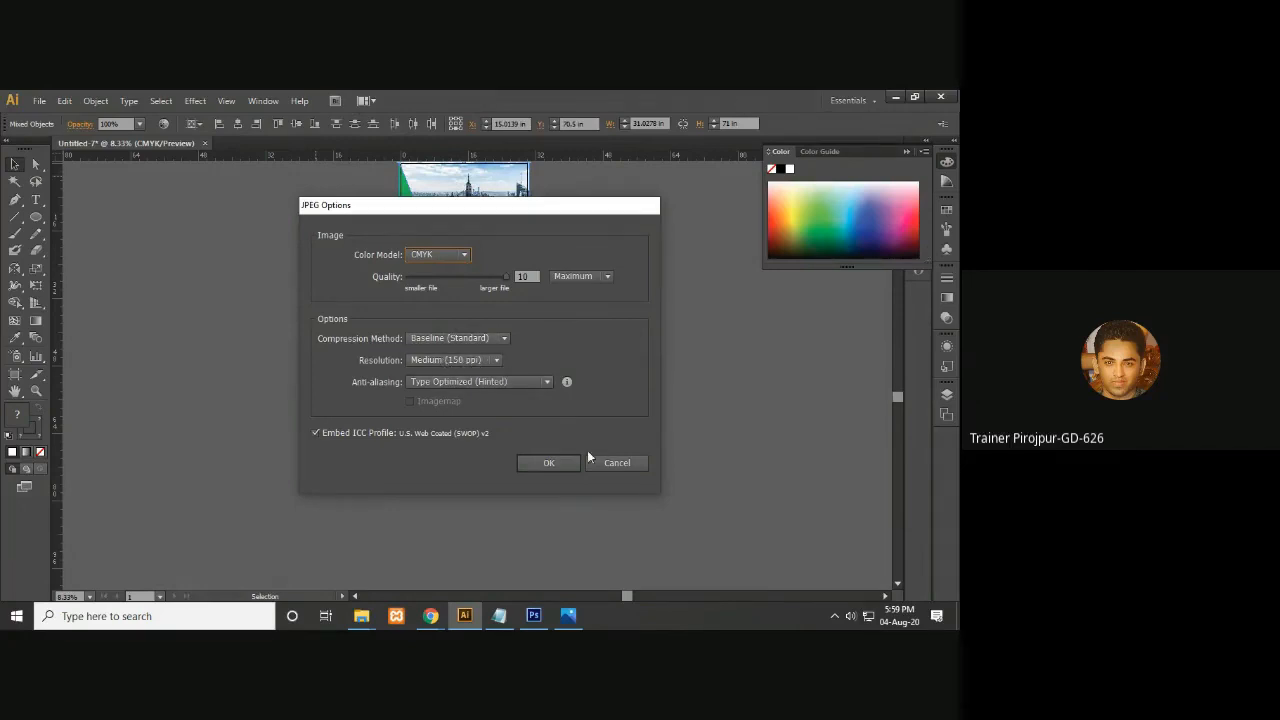
click(548, 462)
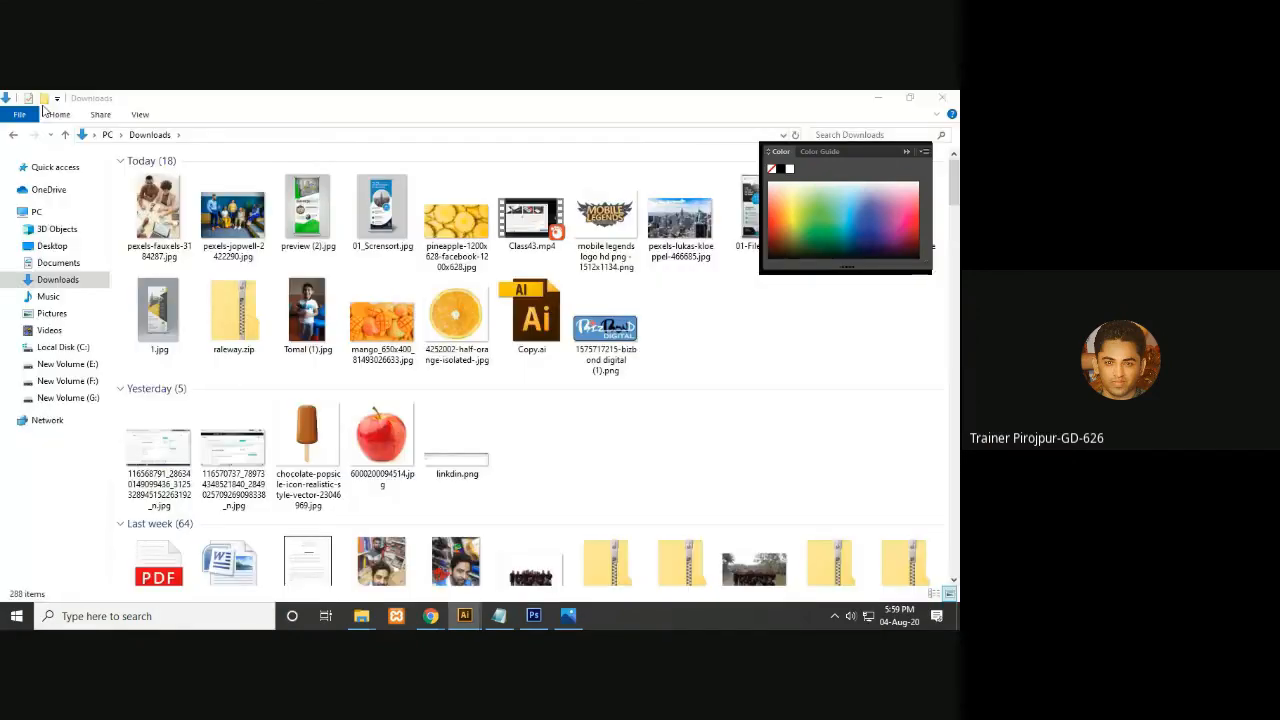
Start saving the banner document under a new name, with the Desktop as the destination folder
click(42, 104)
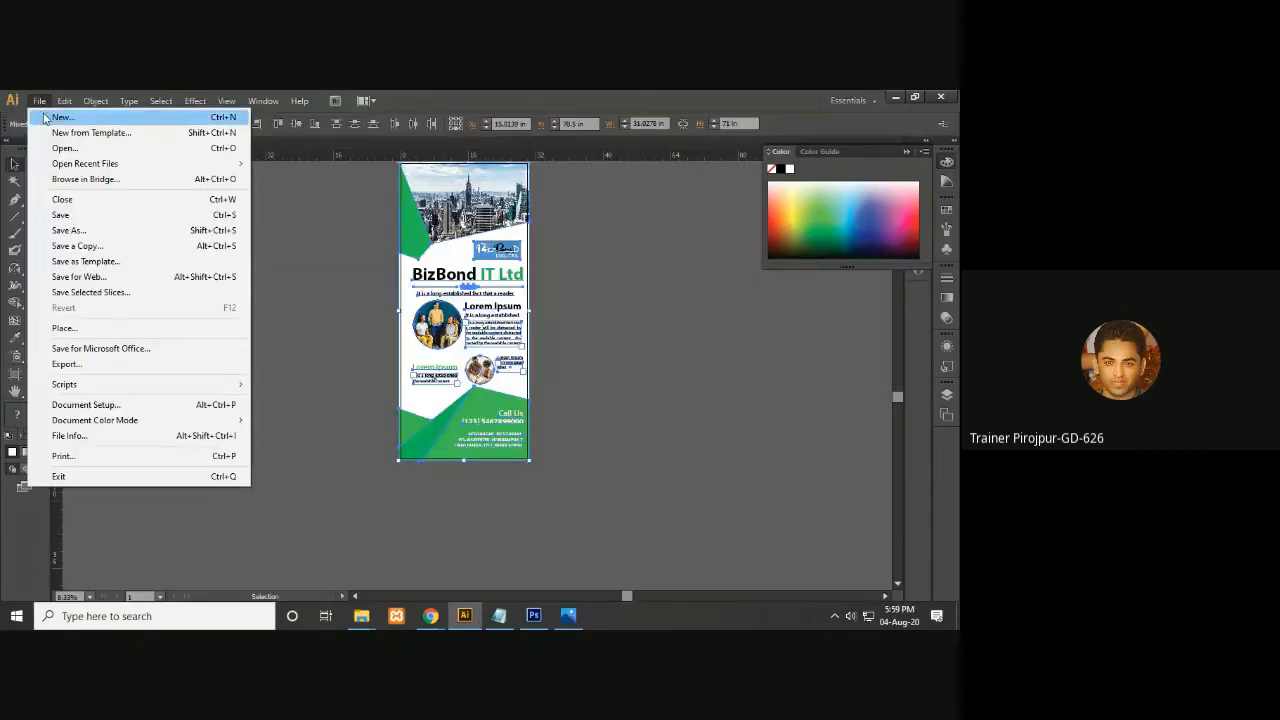
click(100, 230)
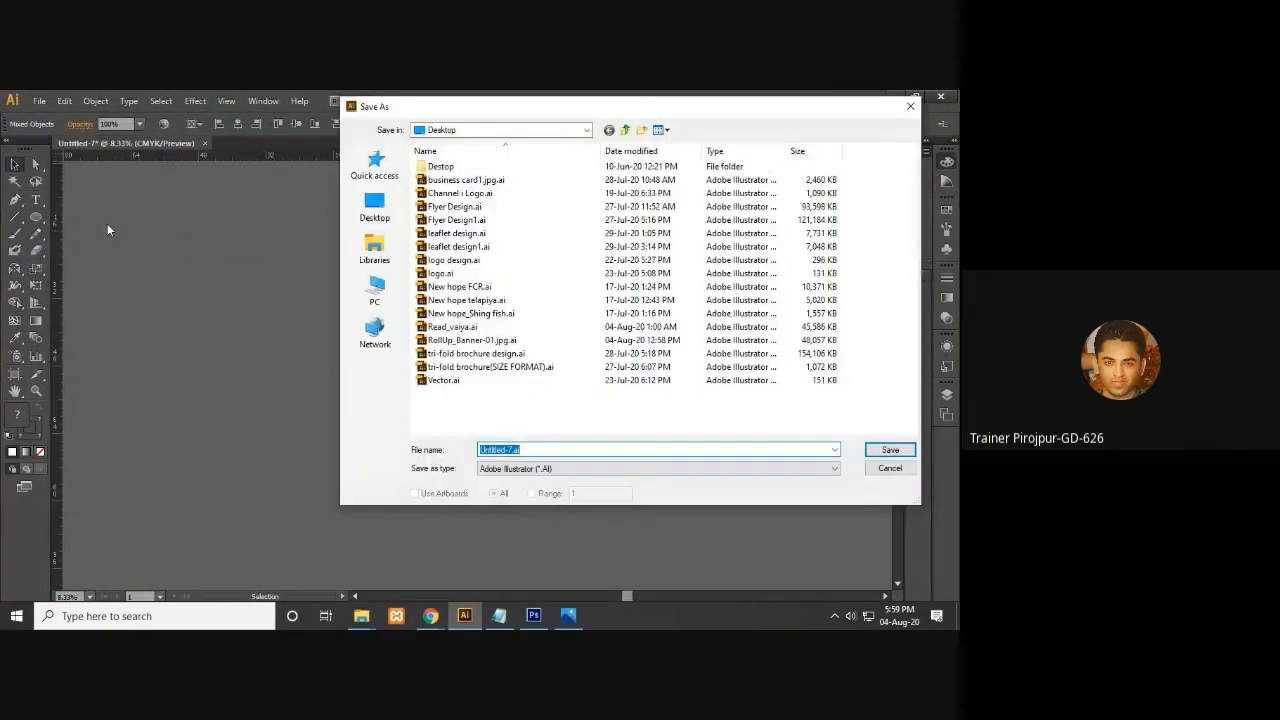
click(375, 205)
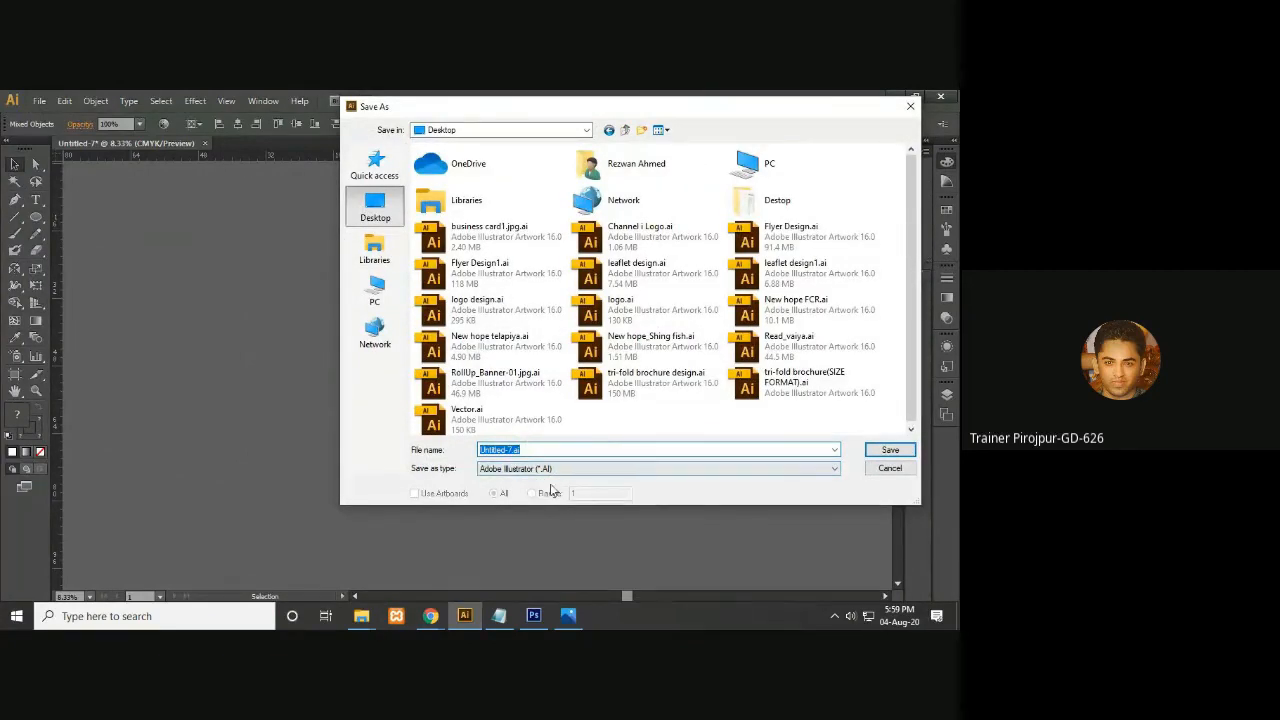
click(558, 470)
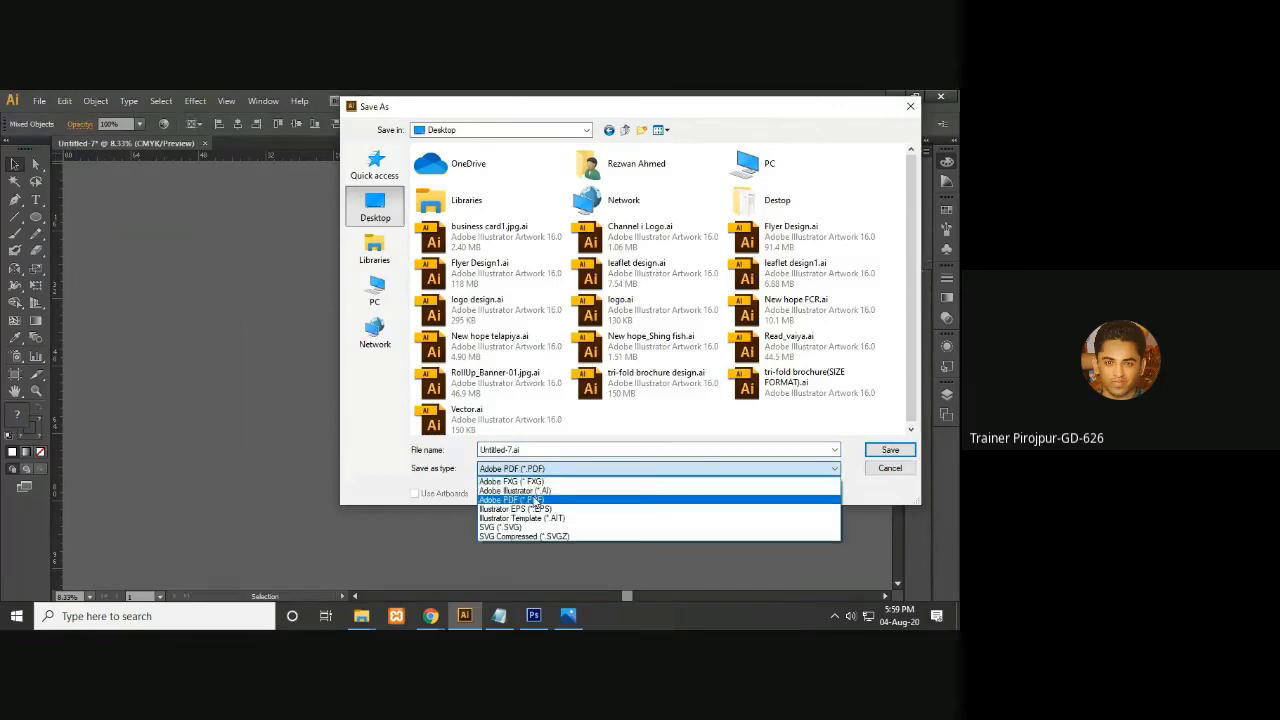
click(515, 499)
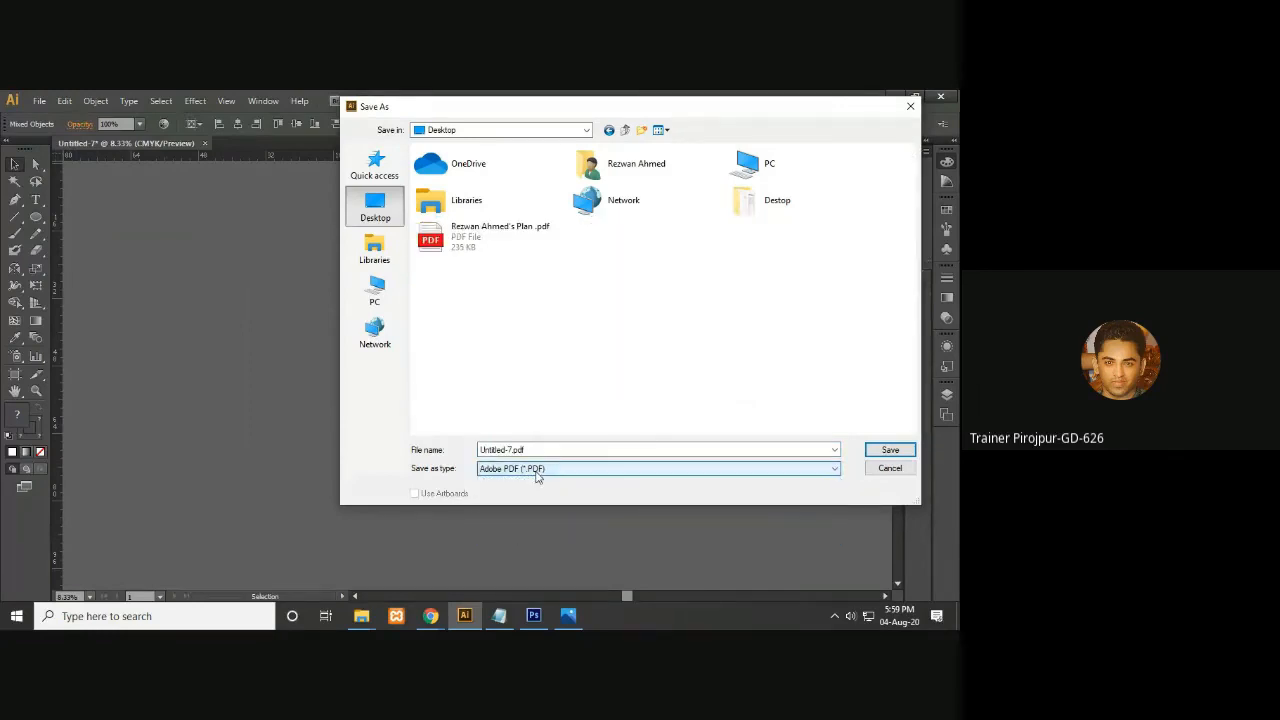
click(537, 470)
click(545, 491)
Name the Illustrator file after the existing RollUp_Banner file, dropping the jpg part, and save it as an AI file
drag(543, 452, 449, 448)
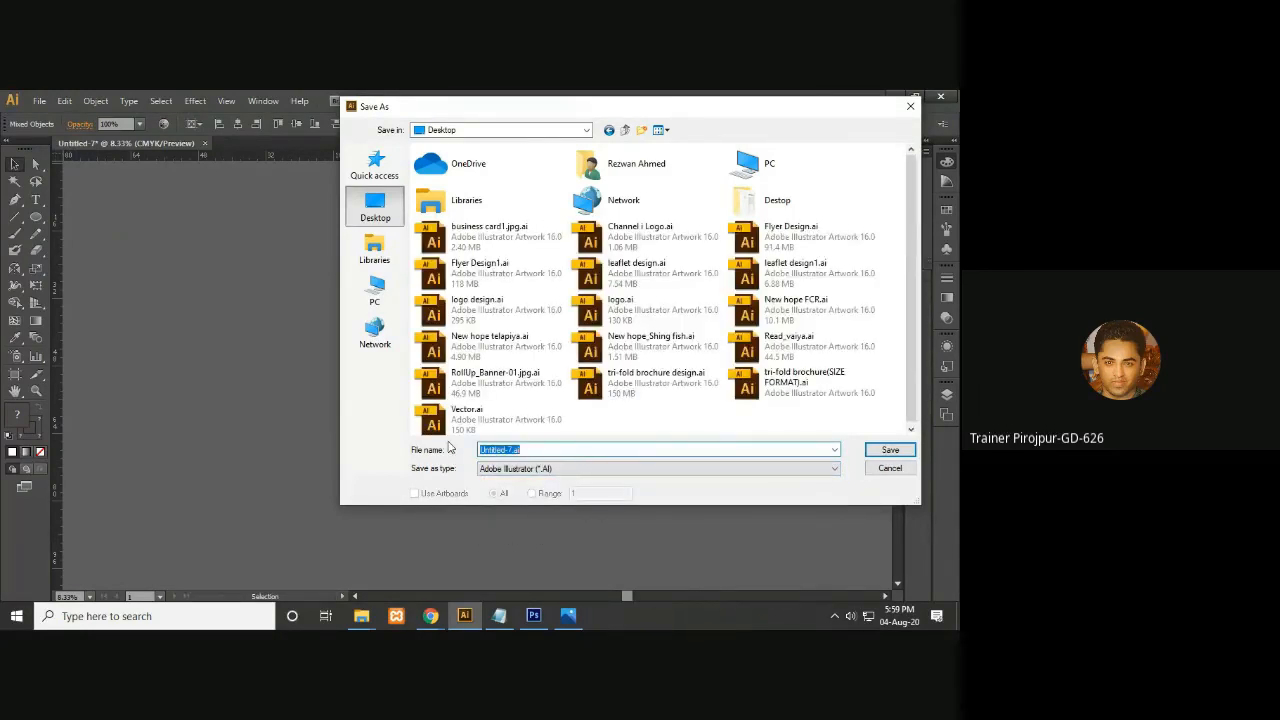
text(ro)
key(Down)
key(Down)
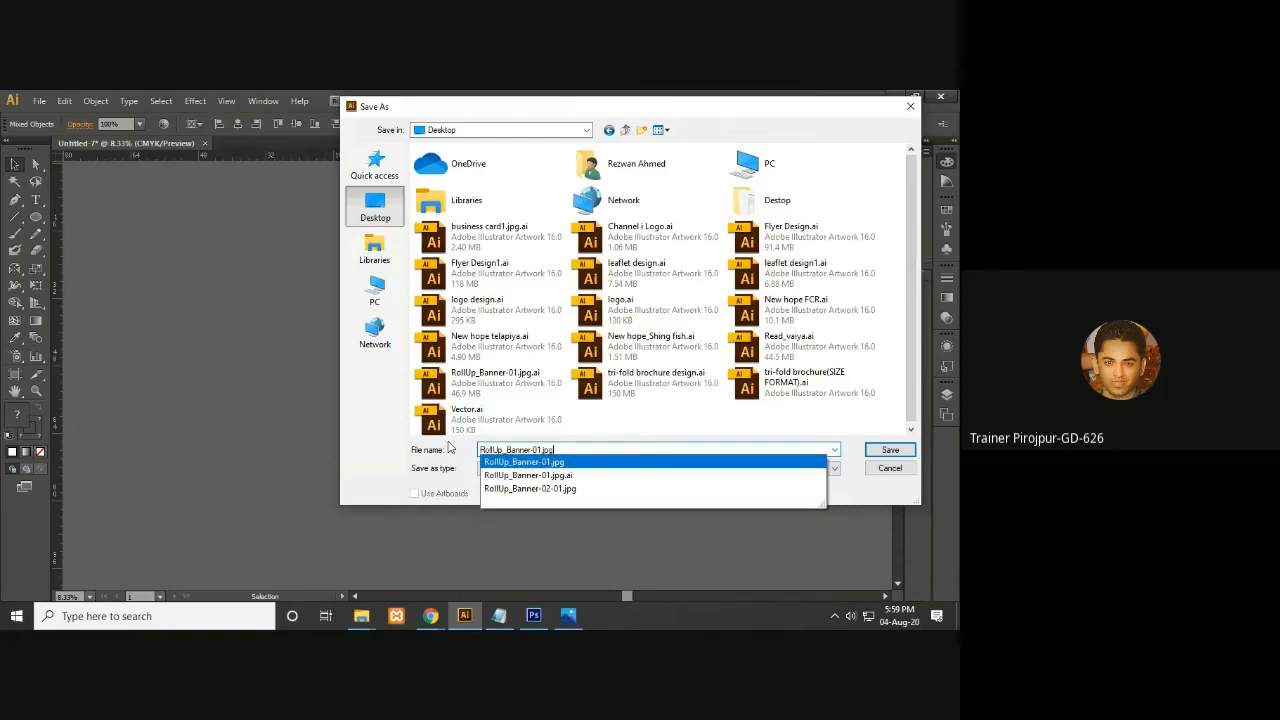
key(Left)
key(Left)
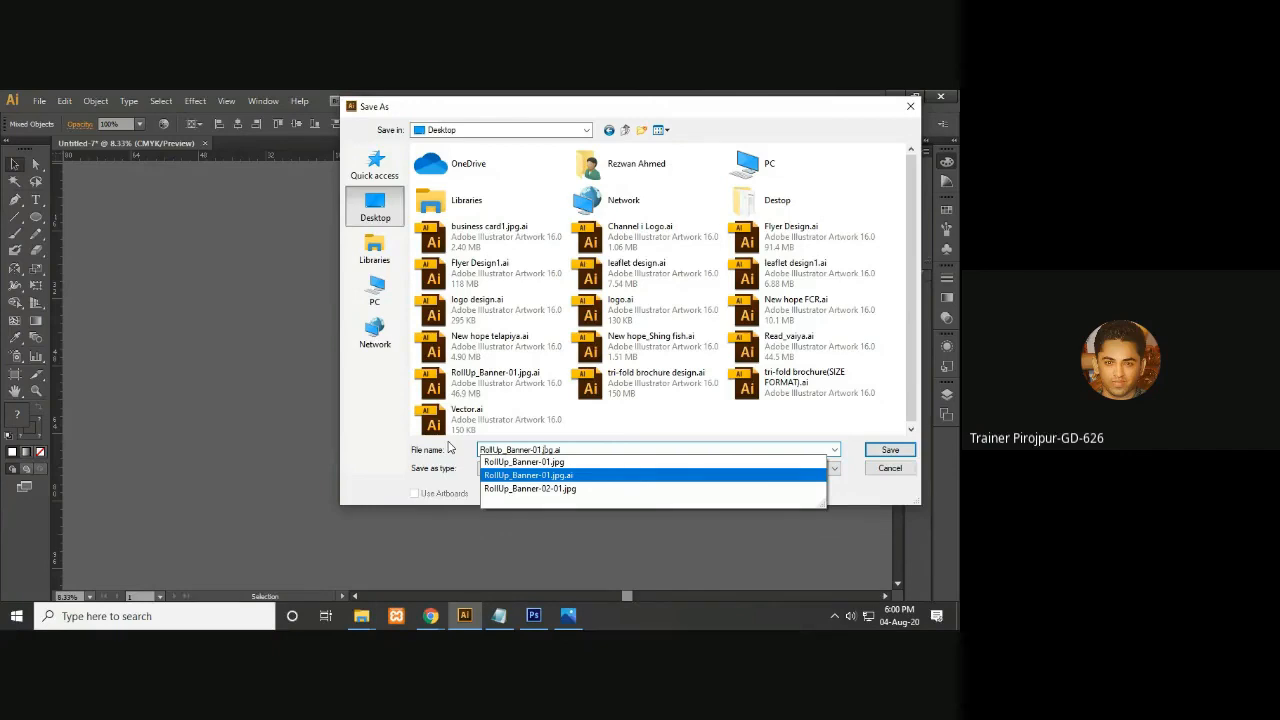
key(BackSpace)
key(BackSpace)
key(BackSpace)
key(BackSpace)
key(BackSpace)
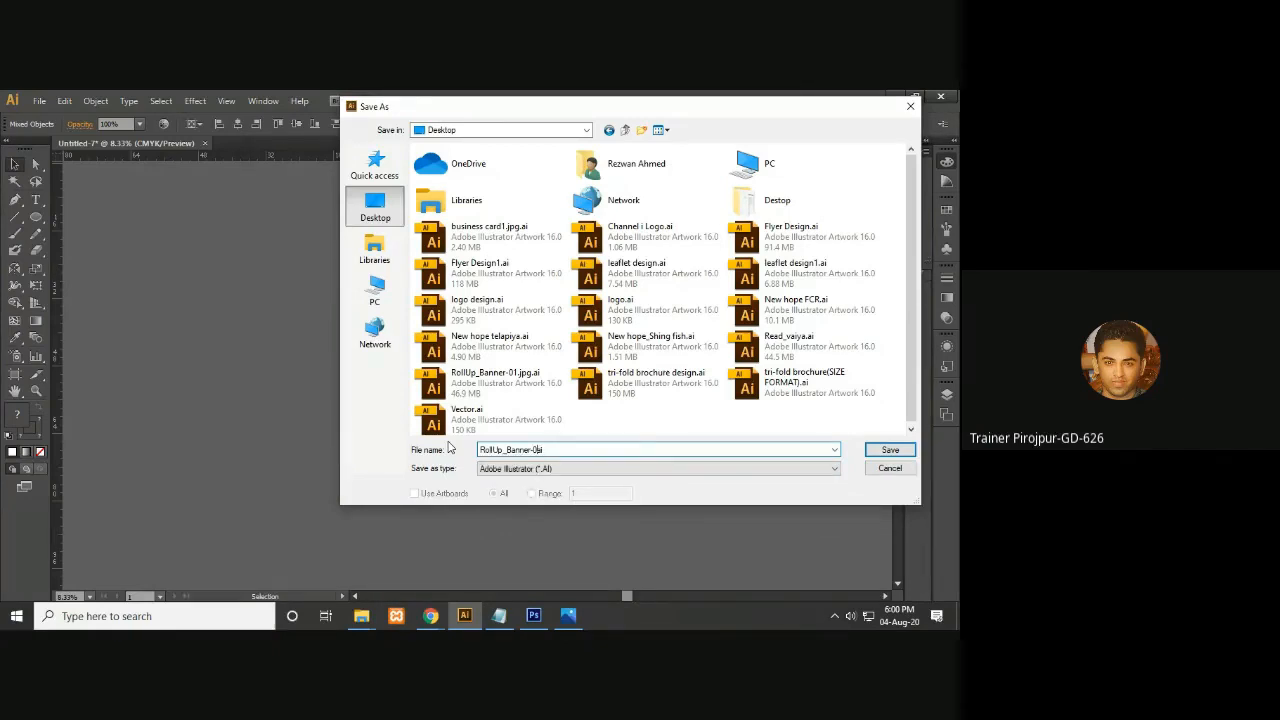
click(893, 452)
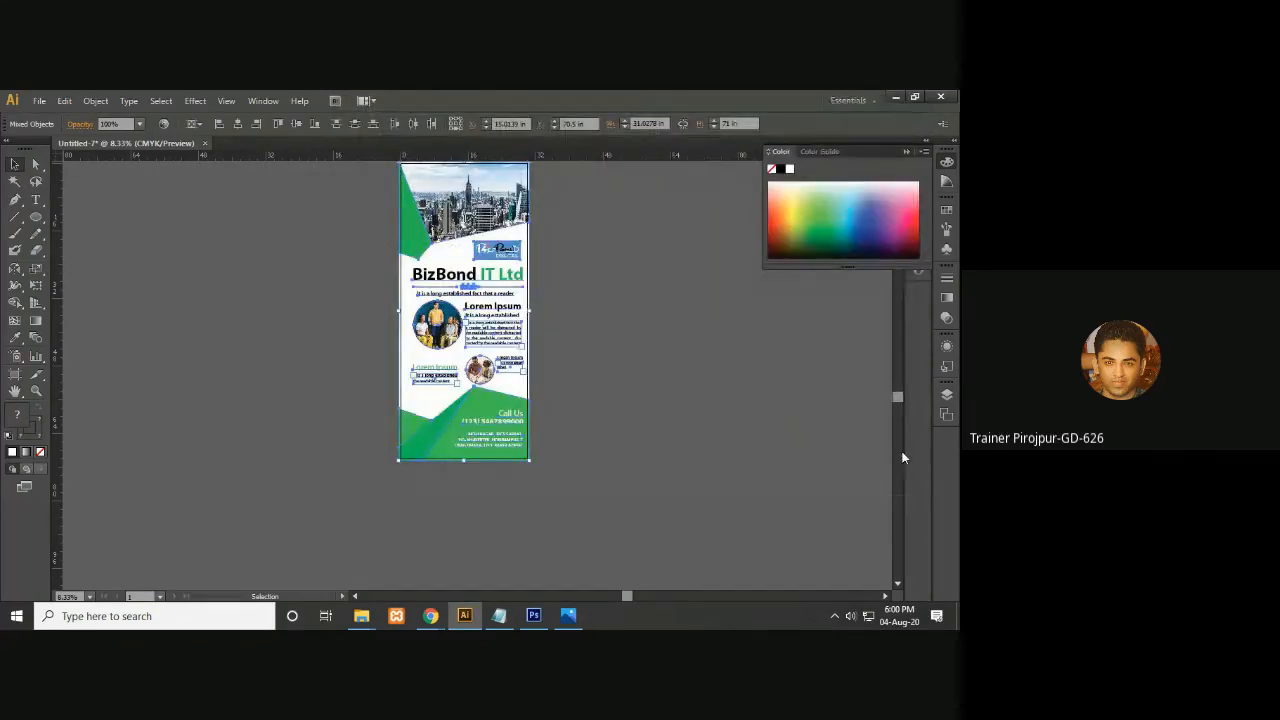